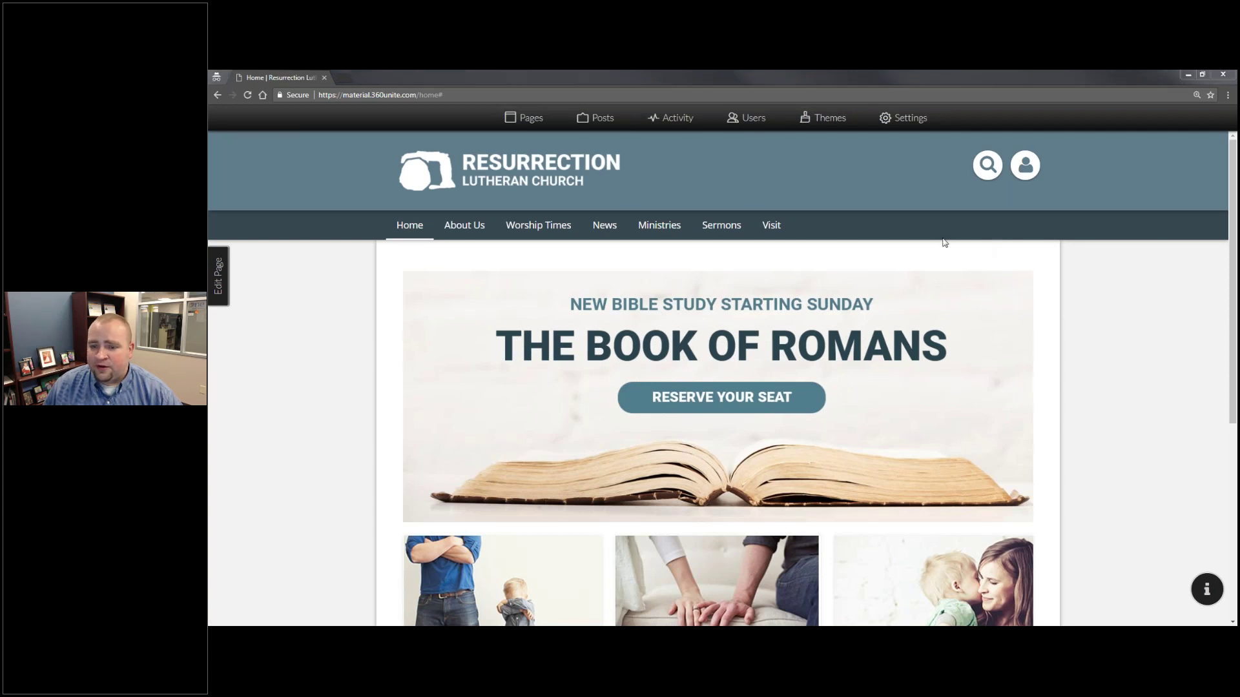
Review the site's Account, Calendars, Domain, Google Analytics and Integration settings
{"action": "left_click", "coordinate": [907, 122]}
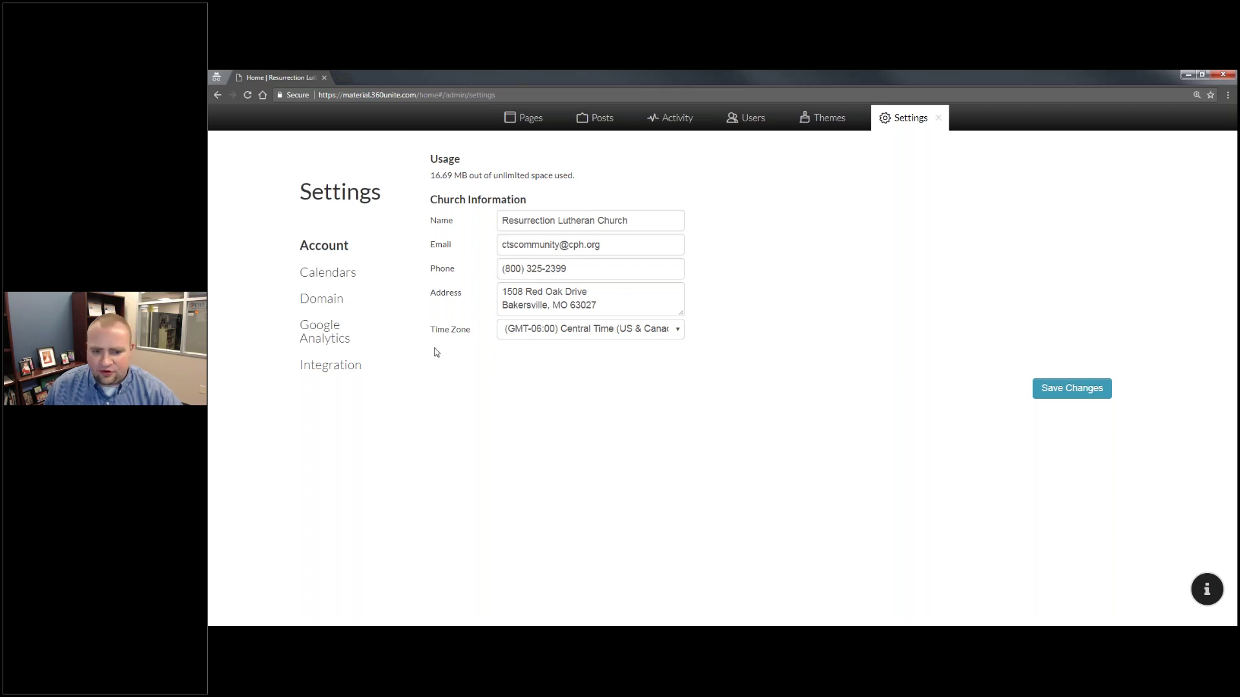
{"action": "triple_click", "coordinate": [538, 273]}
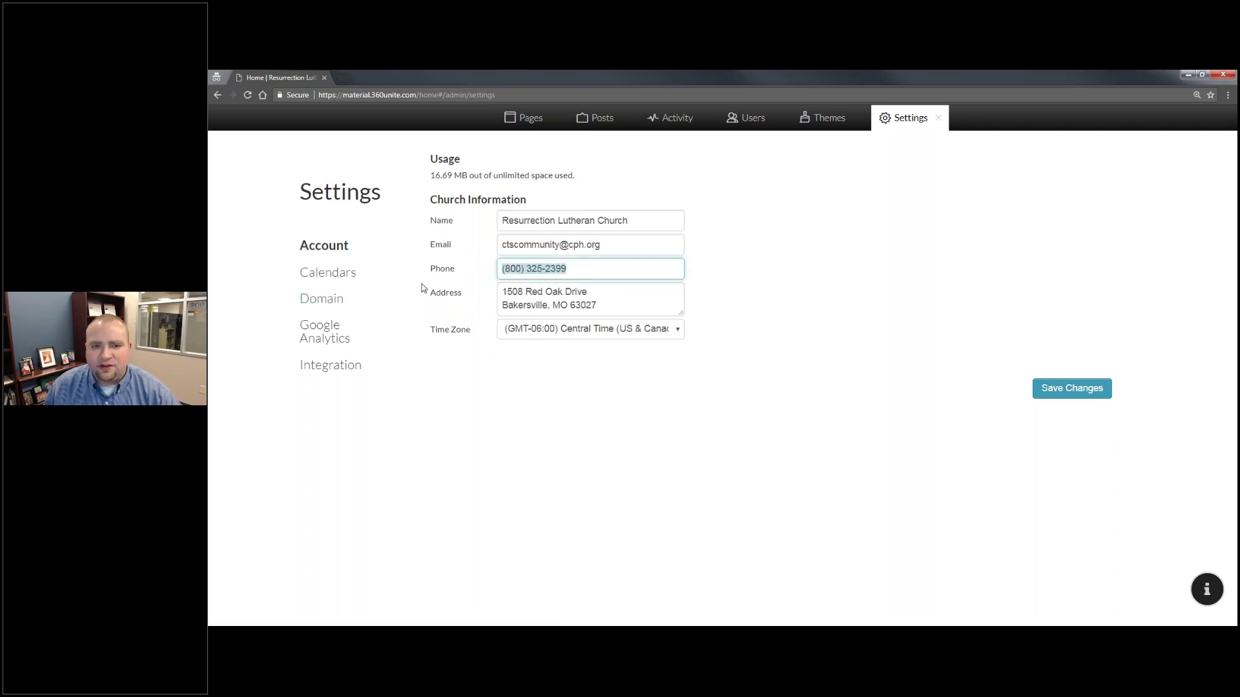
{"action": "left_click", "coordinate": [341, 278]}
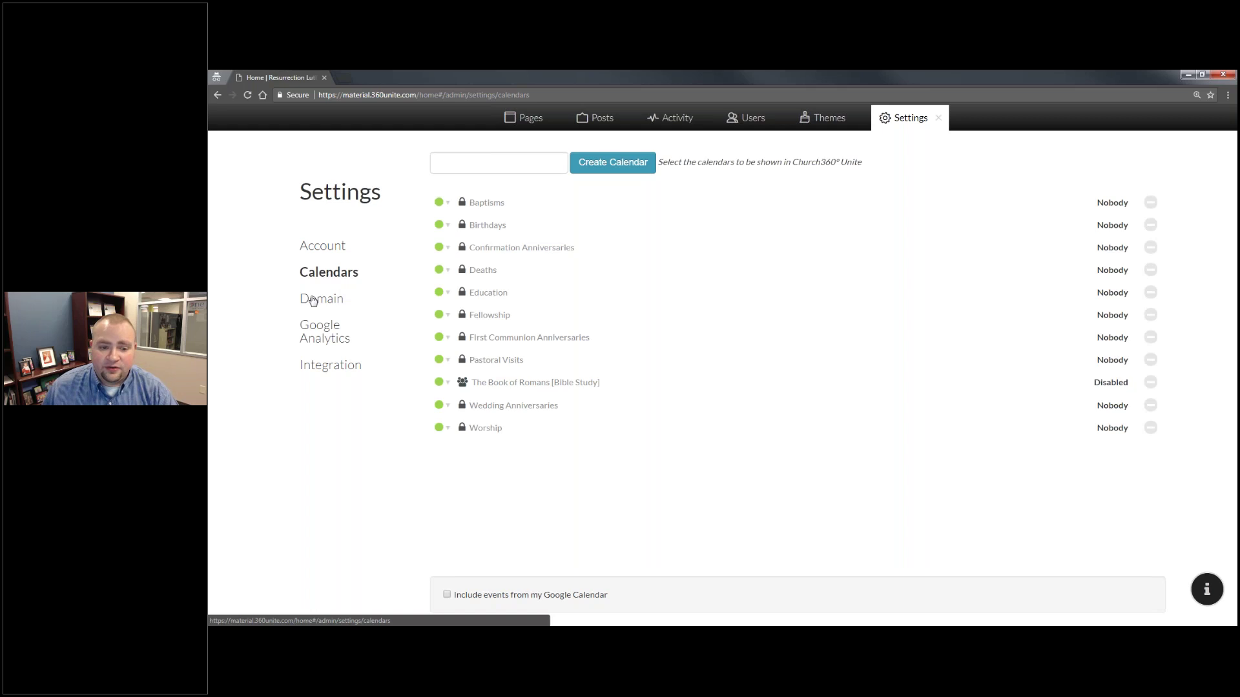
{"action": "left_click", "coordinate": [331, 307]}
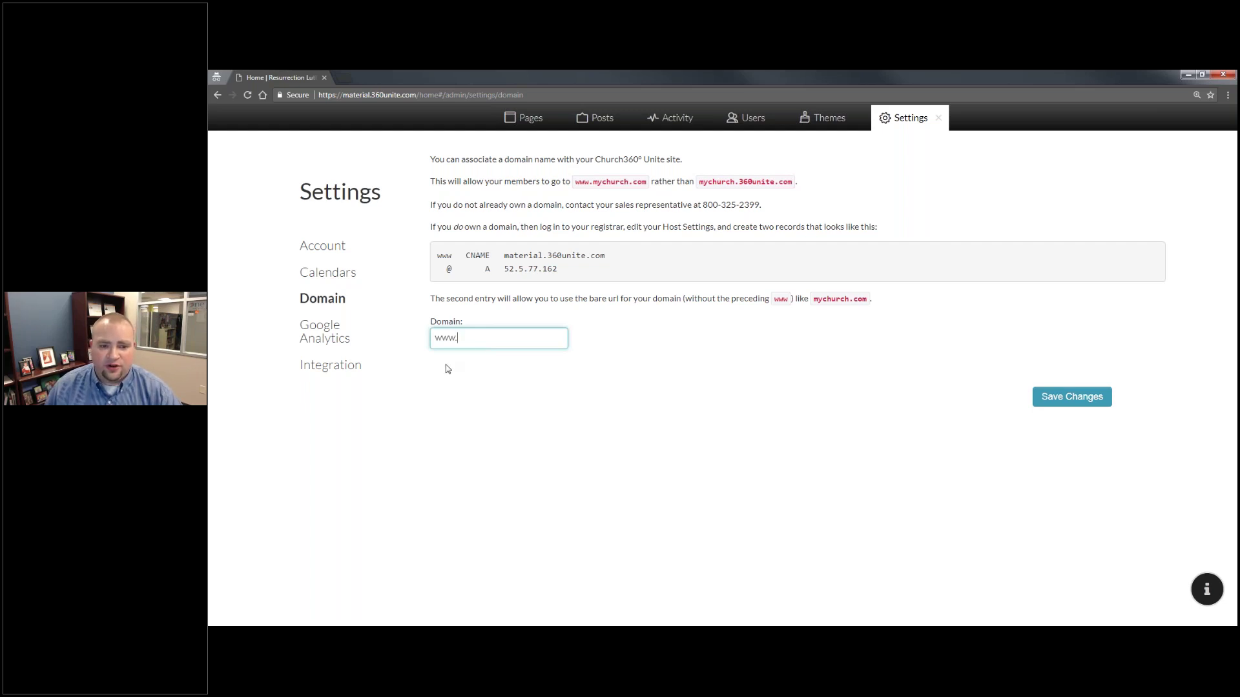
{"action": "left_click", "coordinate": [317, 330]}
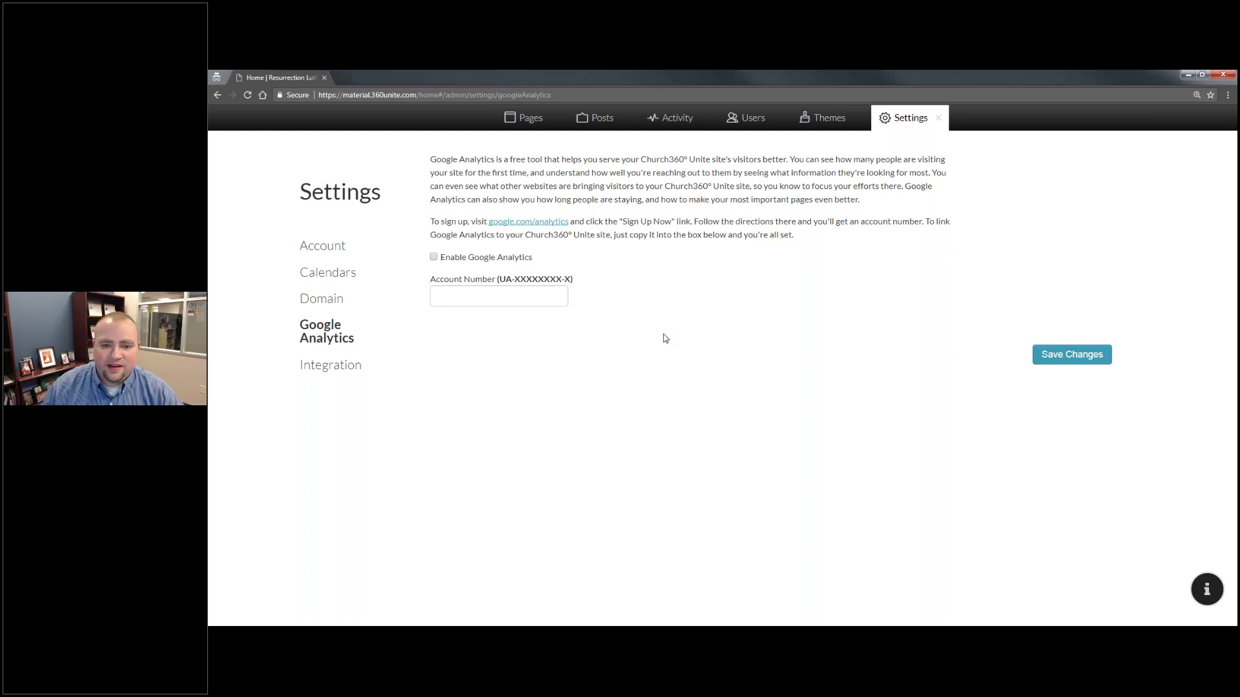
{"action": "left_click", "coordinate": [338, 373]}
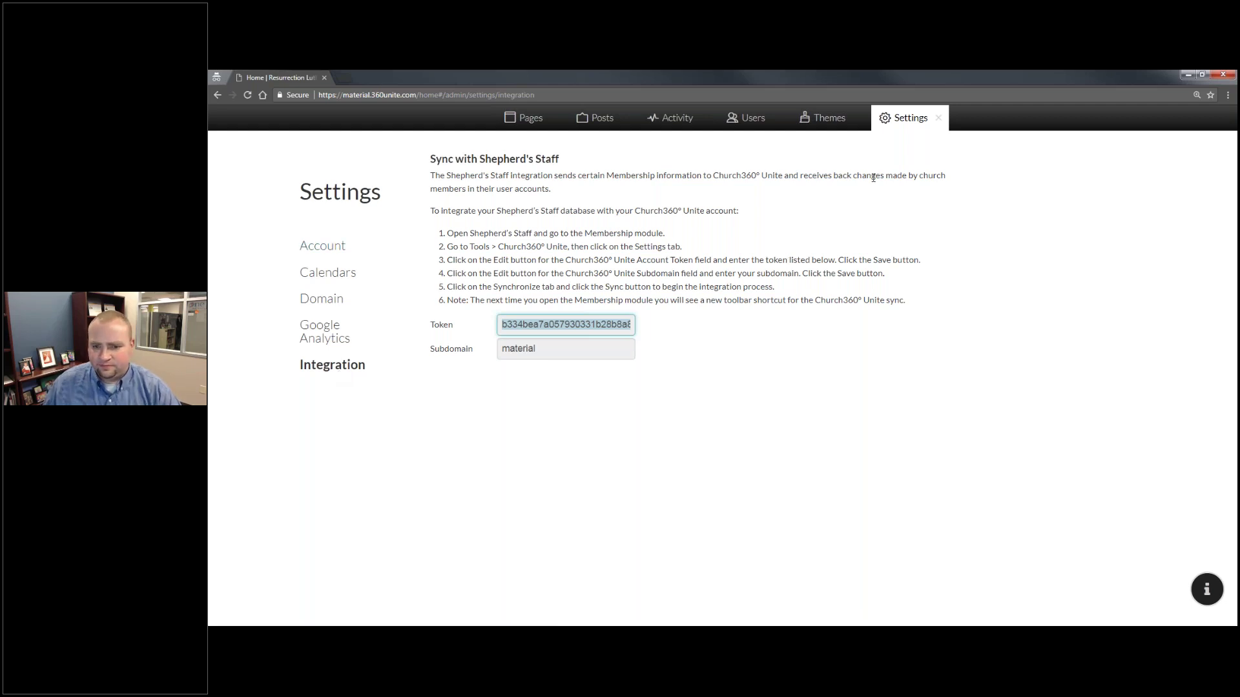
Browse the available themes and preview the Material theme's Blues and Golds preset
{"action": "left_click", "coordinate": [827, 121]}
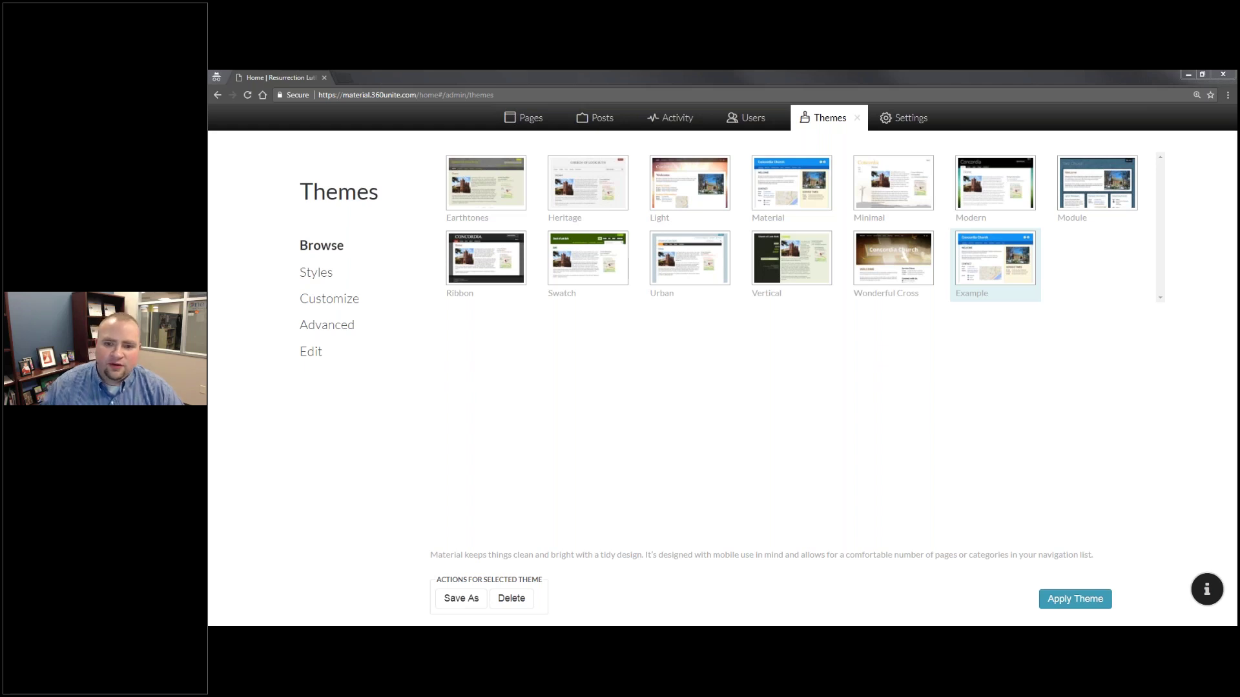
{"action": "left_click", "coordinate": [802, 197]}
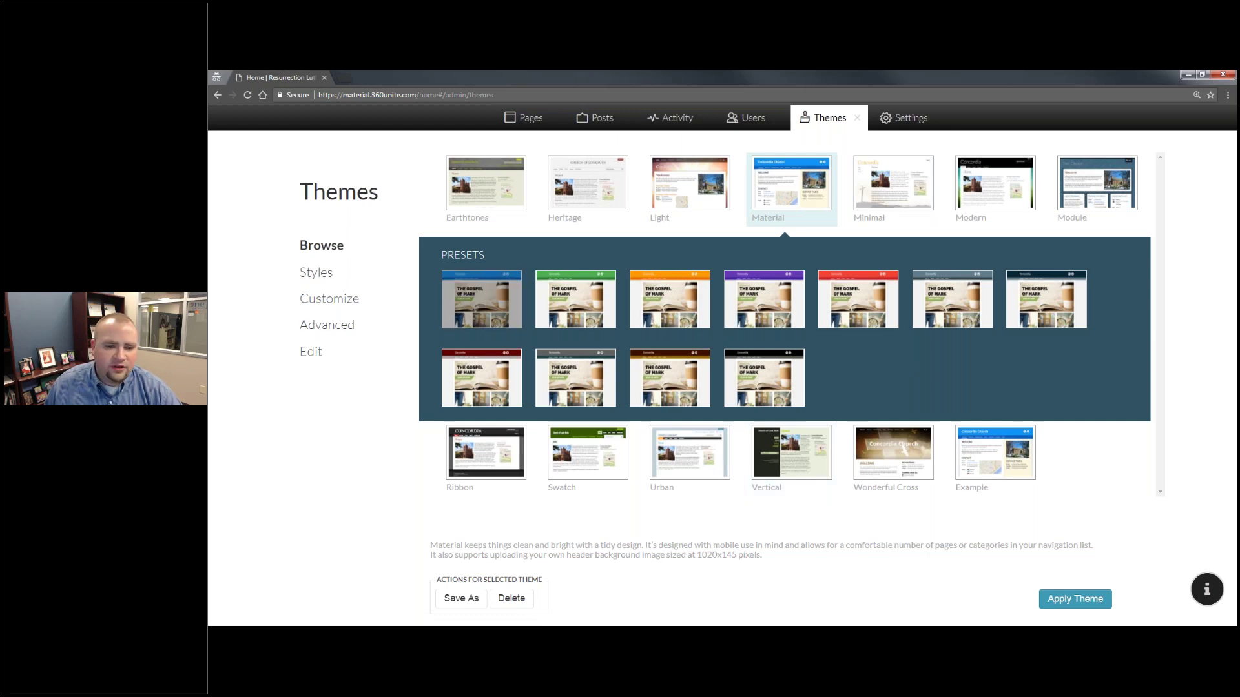
{"action": "left_click", "coordinate": [481, 299]}
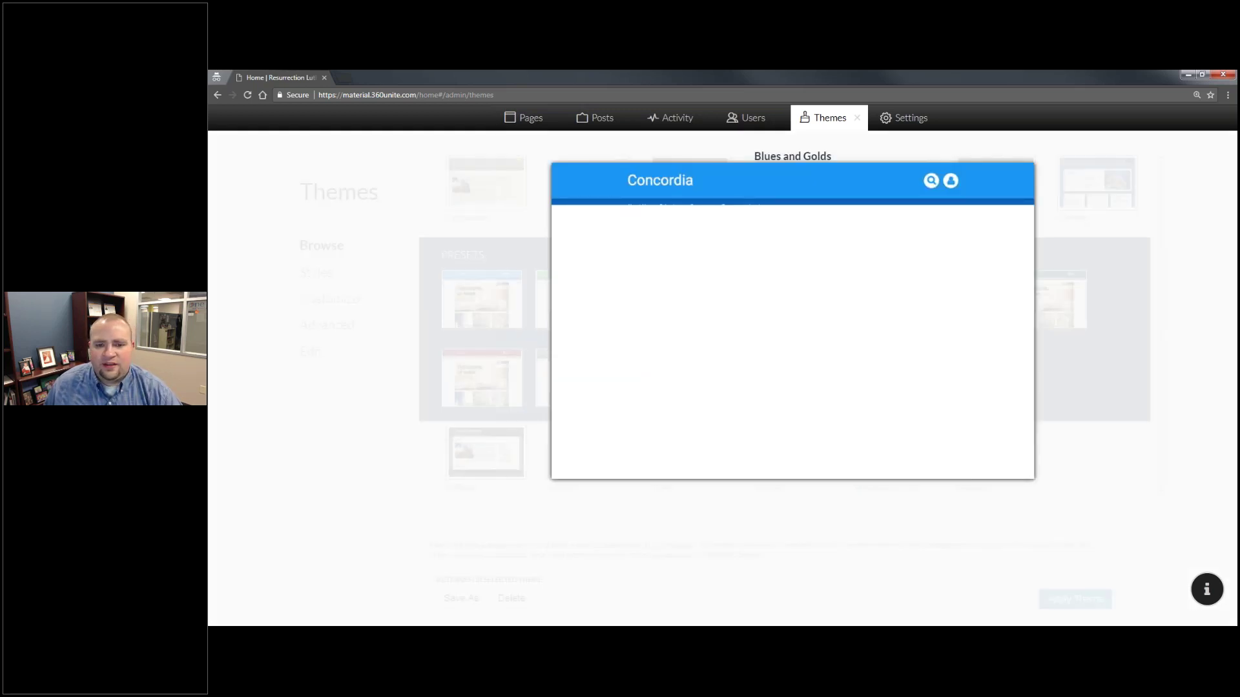
{"action": "left_click", "coordinate": [440, 344]}
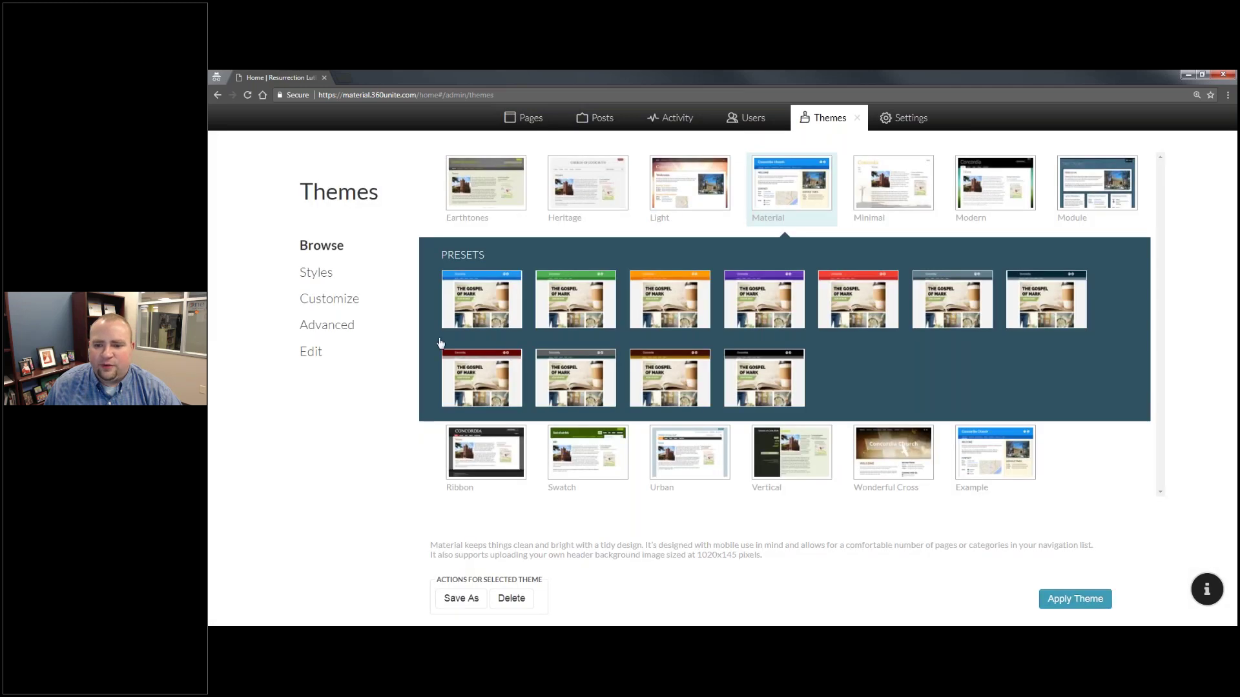
Preview the Light theme's Sunburst preset
{"action": "left_click", "coordinate": [708, 198]}
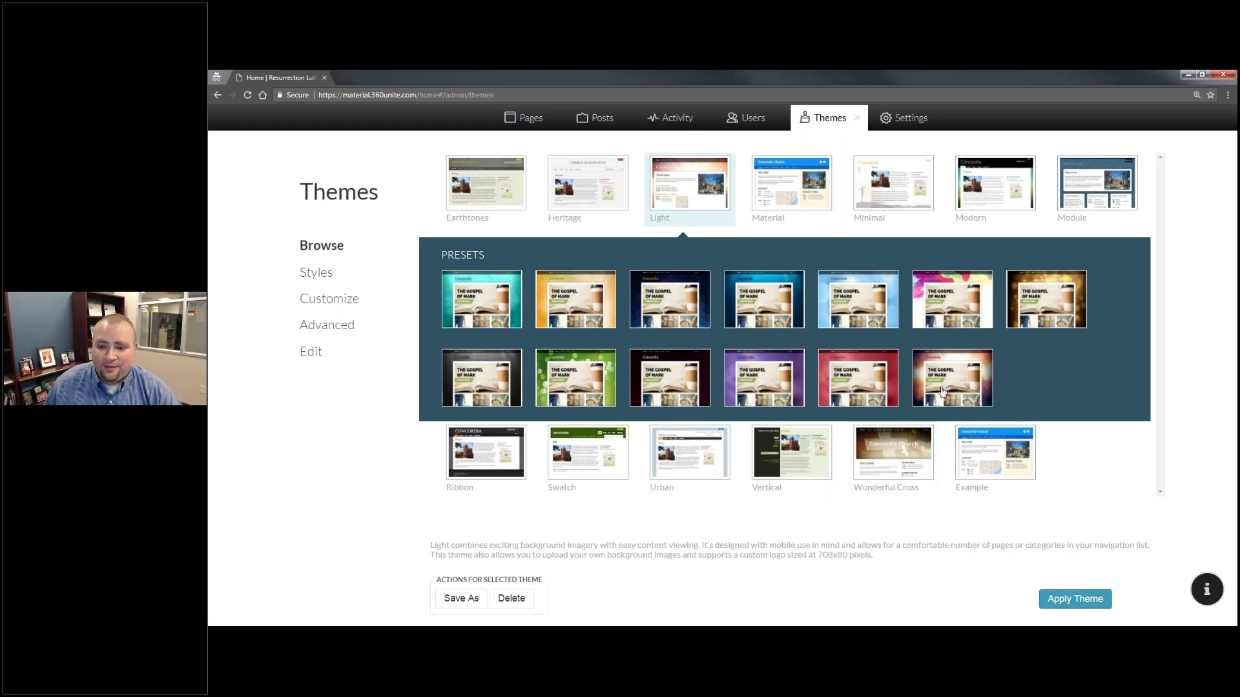
{"action": "left_click", "coordinate": [962, 385]}
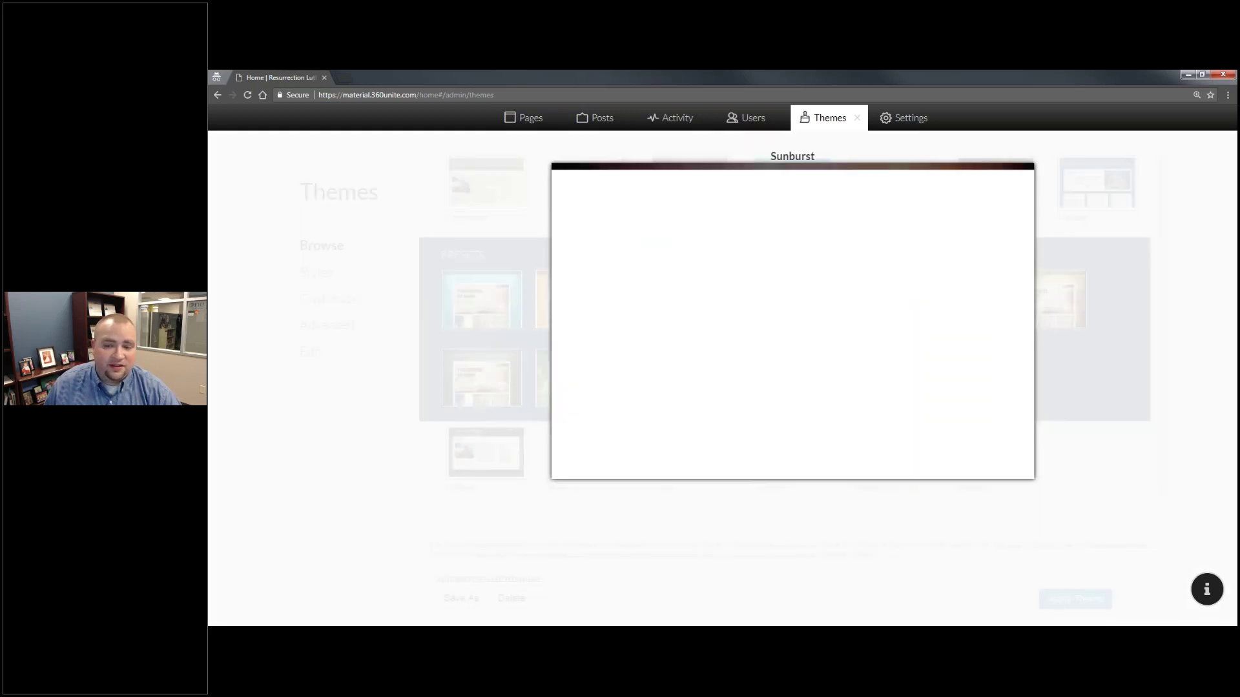
{"action": "left_click", "coordinate": [939, 389]}
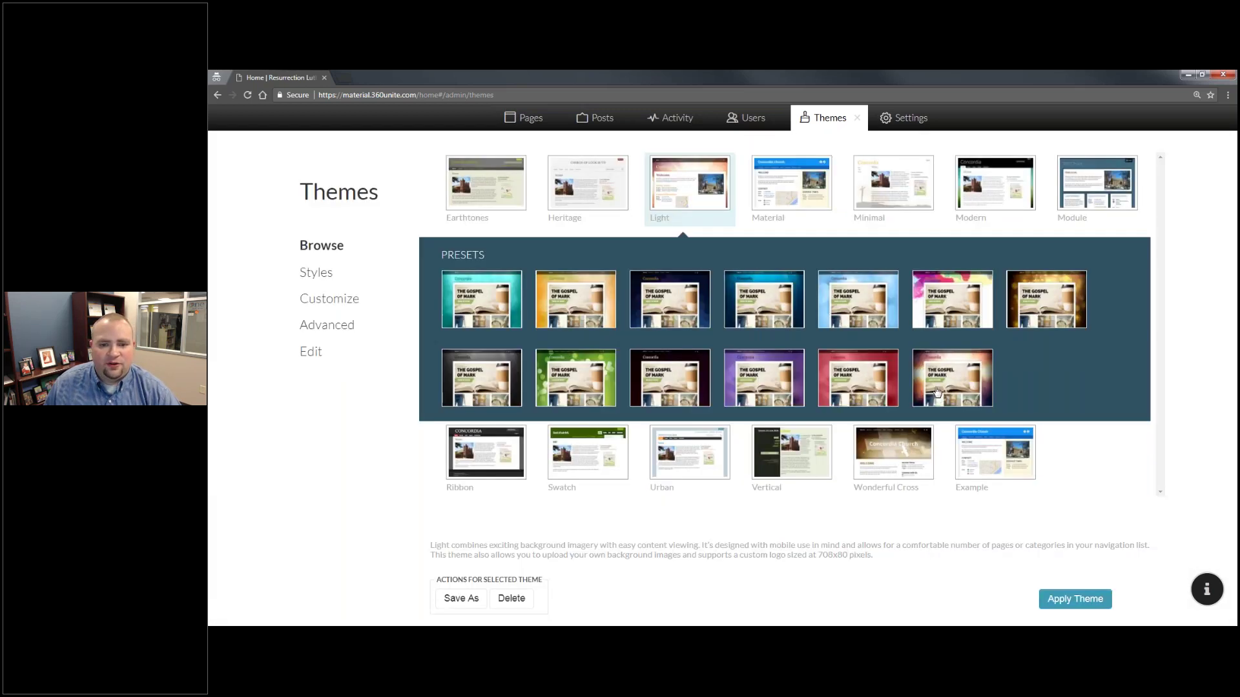
Preview the Modern theme's Dawn preset and leave the theme browser without applying a theme
{"action": "left_click", "coordinate": [959, 188]}
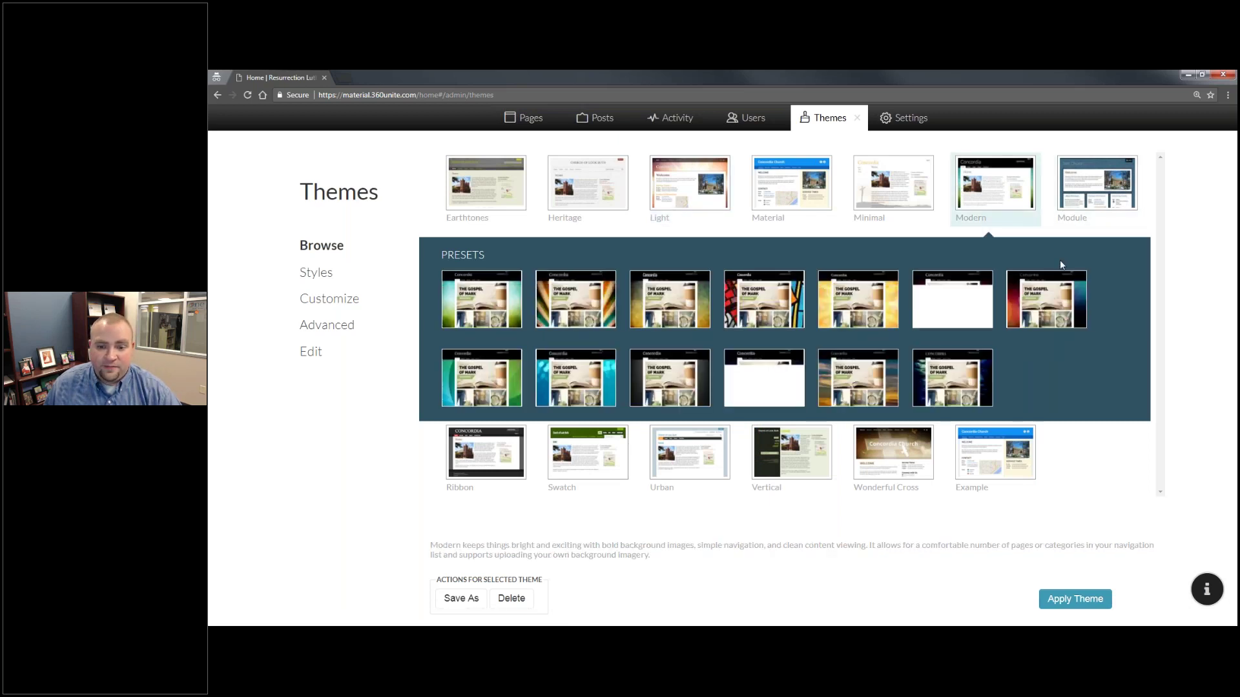
{"action": "left_click", "coordinate": [860, 398]}
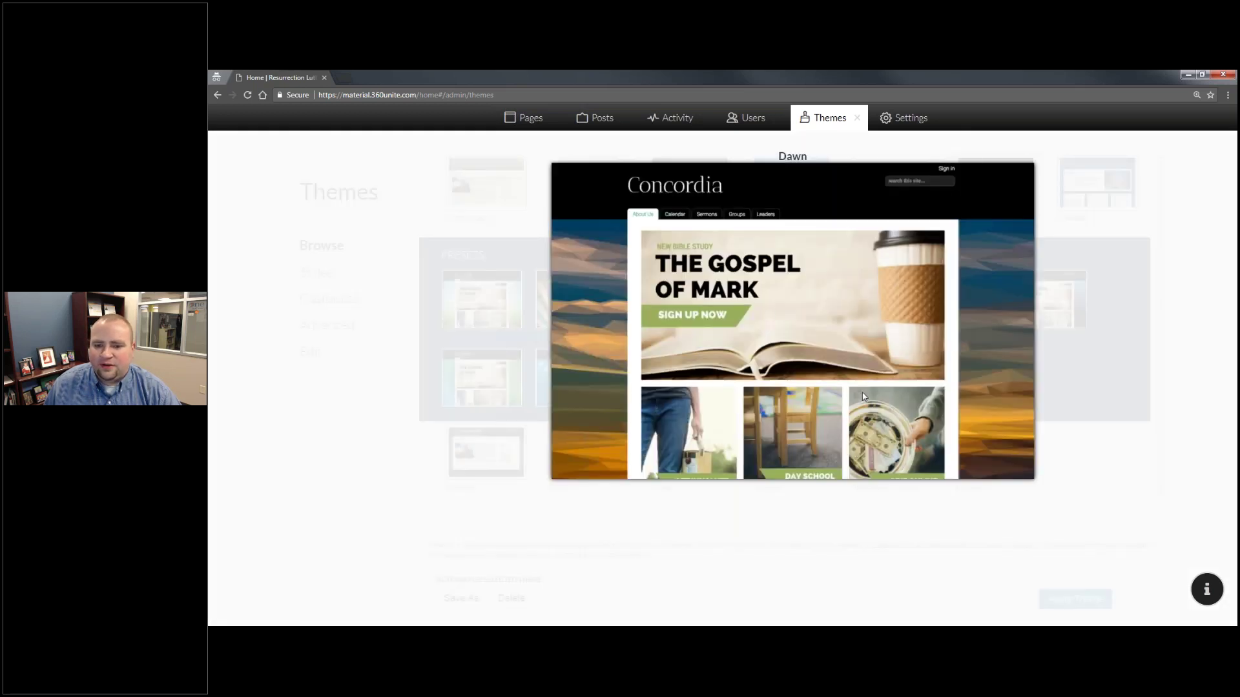
{"action": "left_click", "coordinate": [863, 397]}
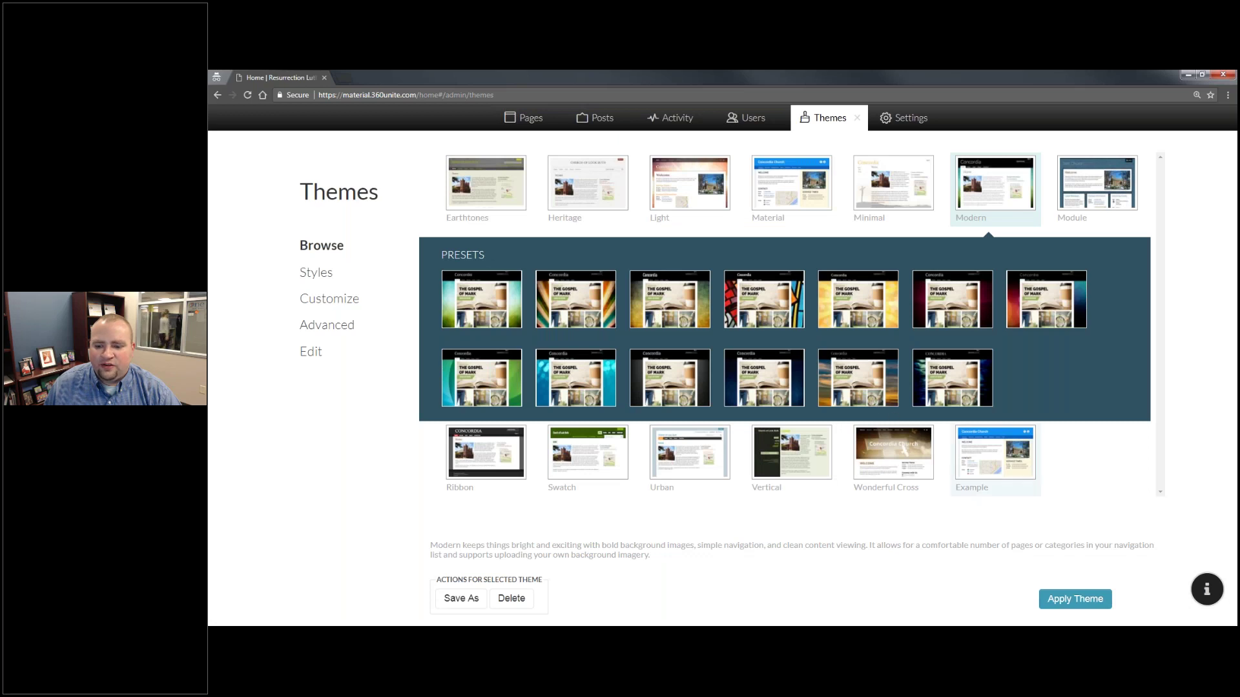
{"action": "left_click", "coordinate": [856, 121]}
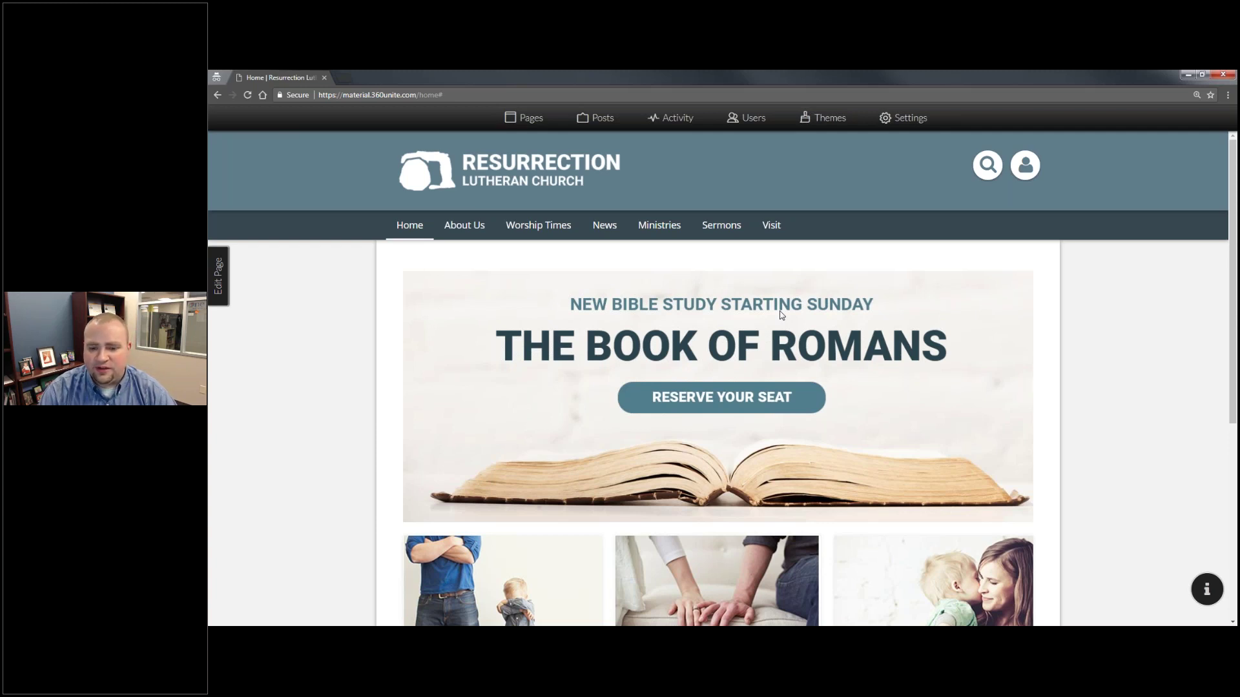
Examine the current theme's customization options, including colors, banner and the available heading fonts
{"action": "left_click", "coordinate": [846, 124]}
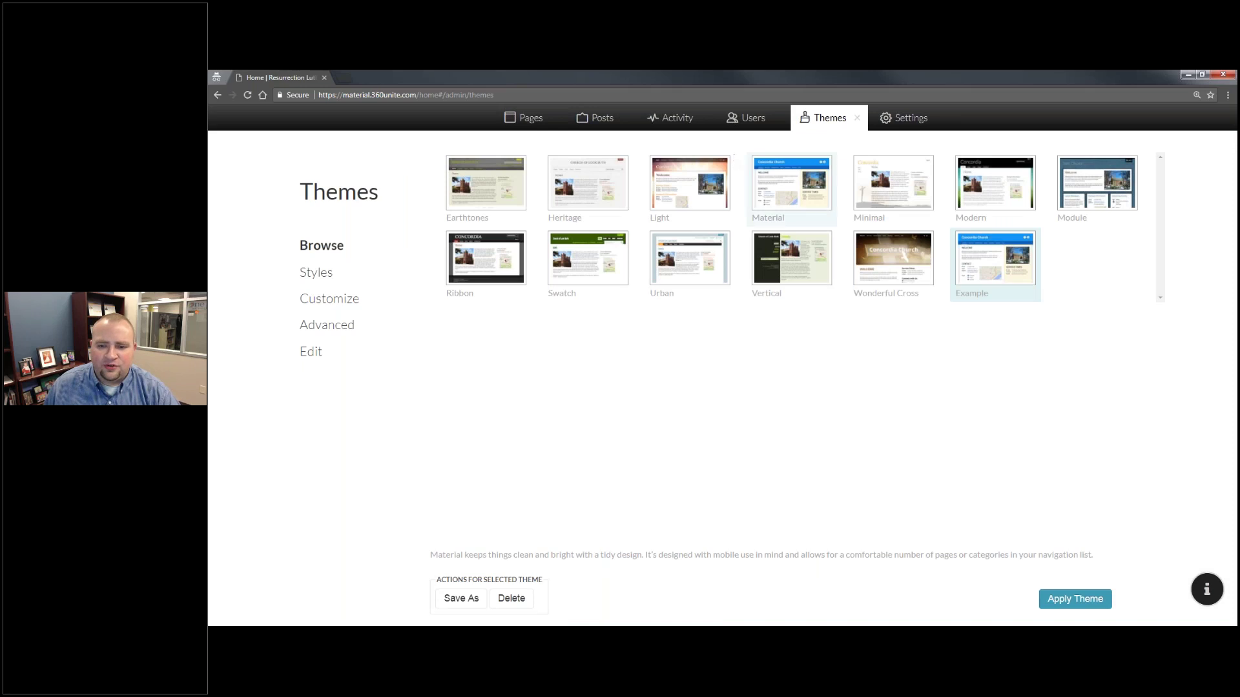
{"action": "left_click", "coordinate": [352, 300]}
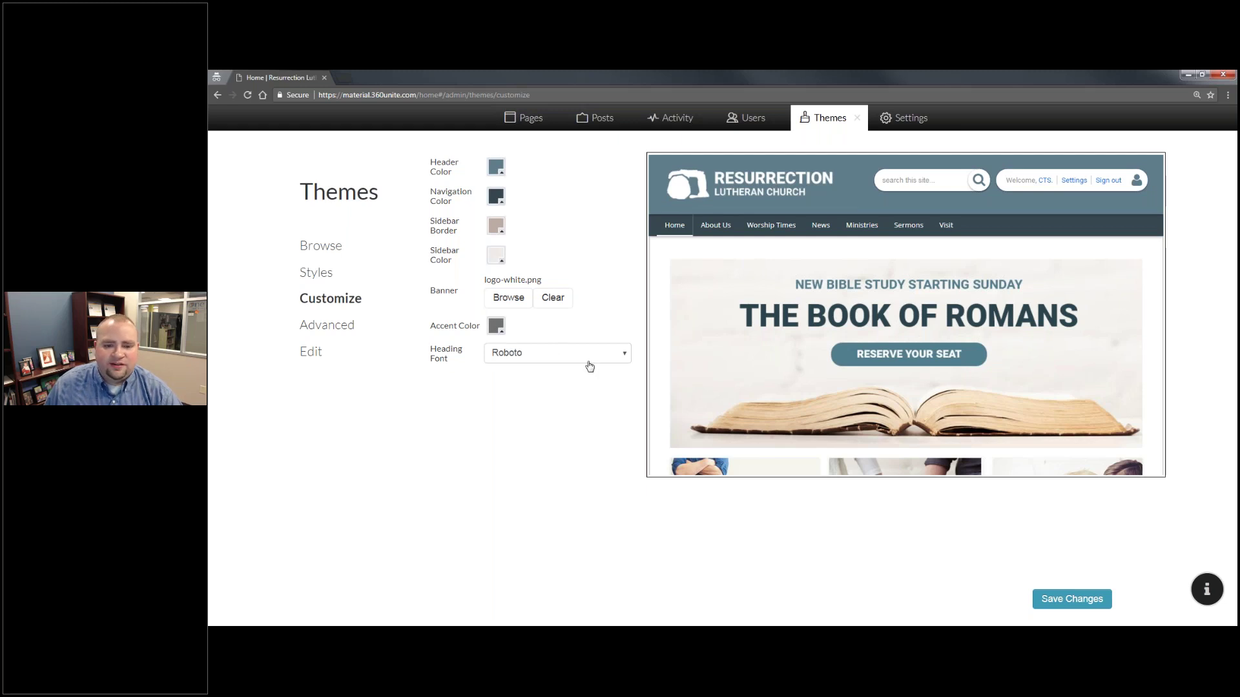
{"action": "left_click", "coordinate": [619, 352]}
{"action": "left_click", "coordinate": [620, 351]}
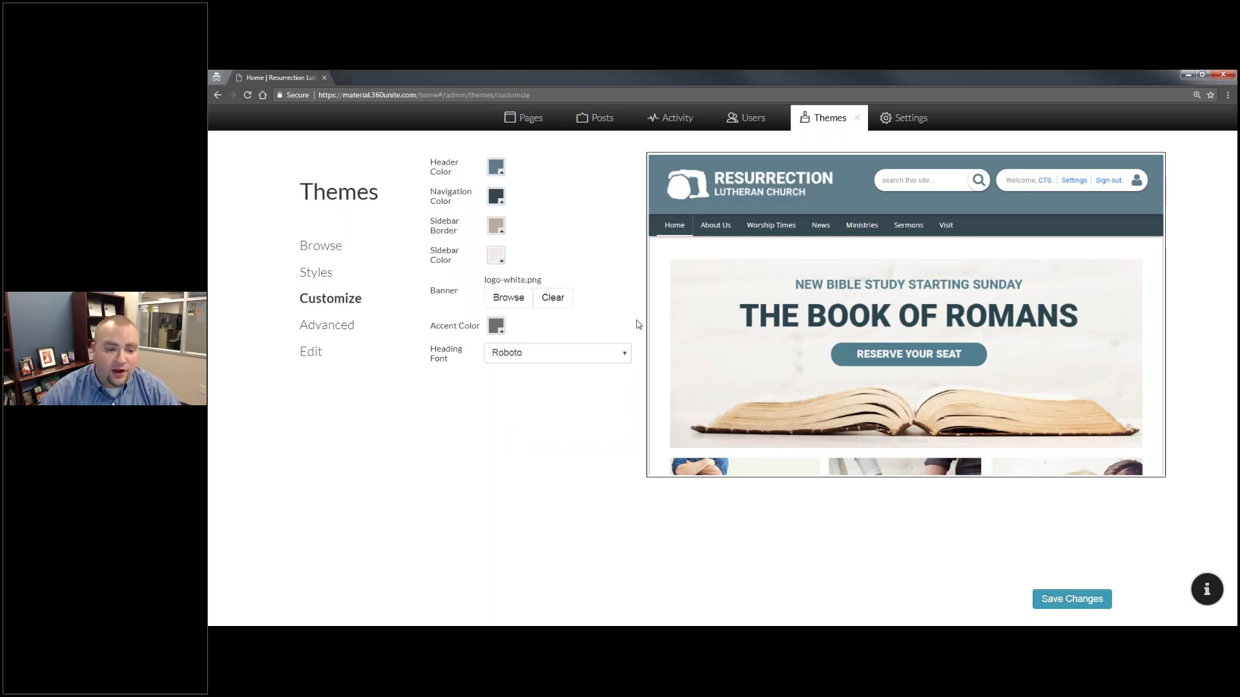
Read through the custom header code in the theme's advanced settings
{"action": "left_click", "coordinate": [317, 325]}
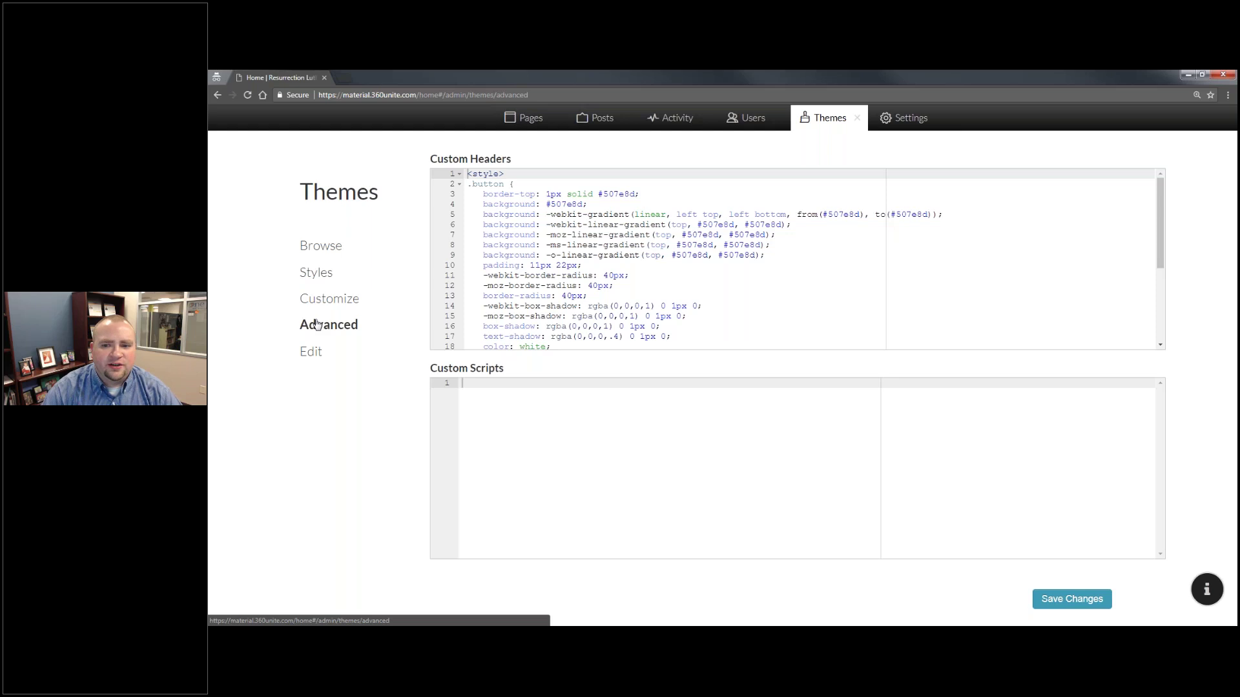
{"action": "scroll", "coordinate": [690, 266], "scroll_direction": "down", "scroll_amount": 3}
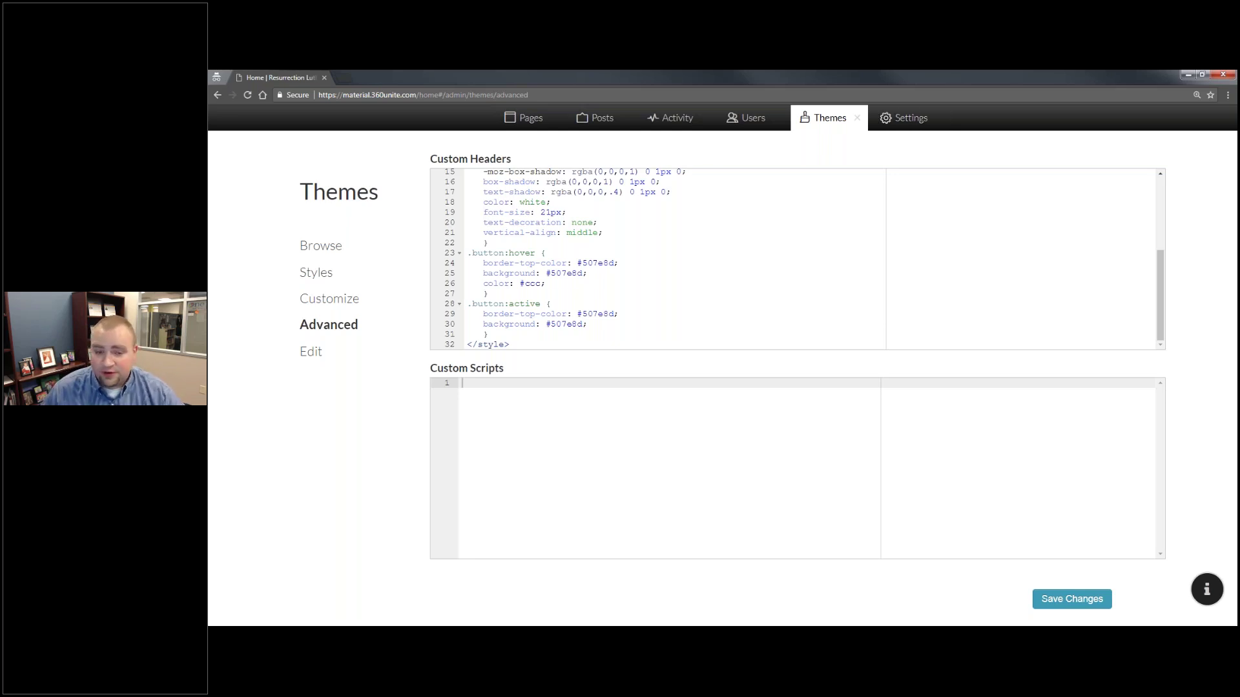
{"action": "scroll", "coordinate": [699, 213], "scroll_direction": "up", "scroll_amount": 3}
{"action": "scroll", "coordinate": [706, 181], "scroll_direction": "down", "scroll_amount": 1}
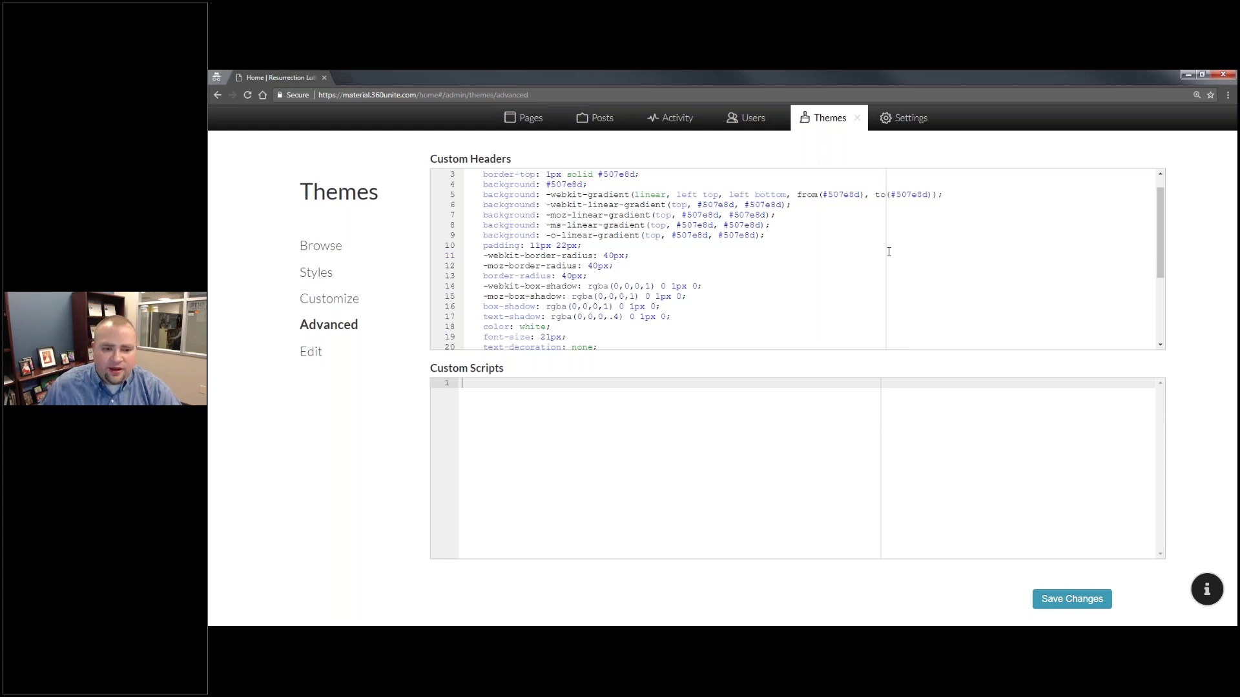
Look through the default.theme source code in the theme's file editor
{"action": "left_click", "coordinate": [319, 356]}
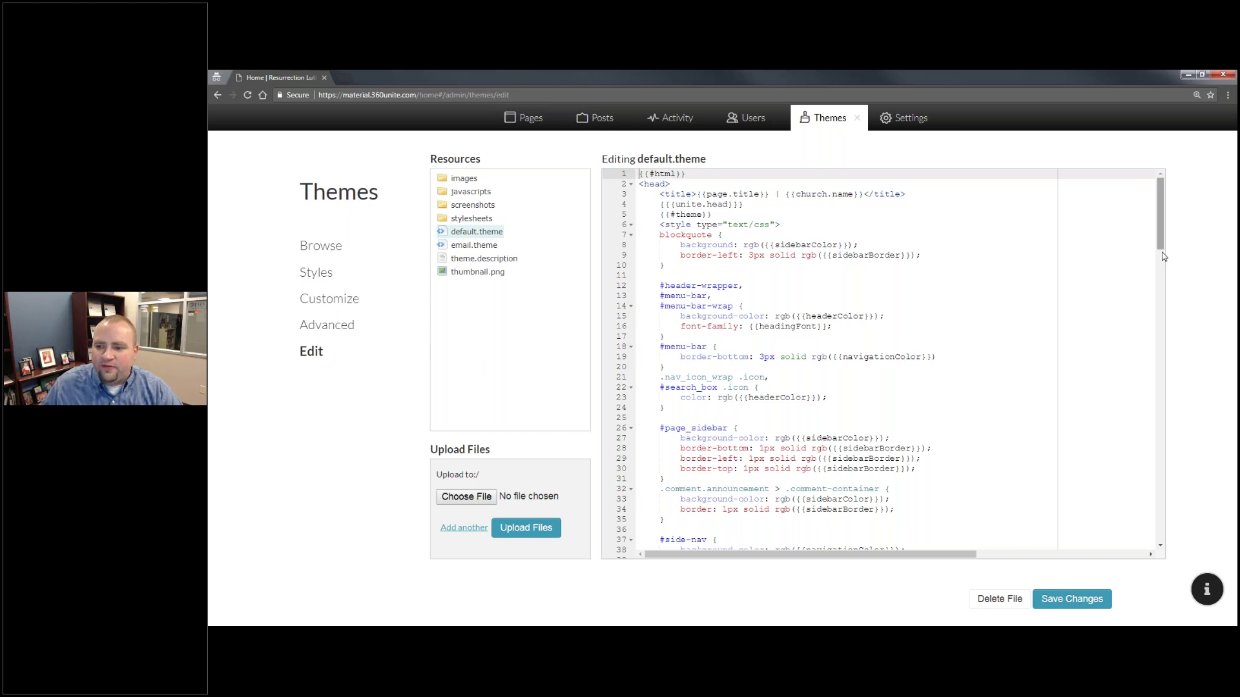
{"action": "left_click_drag", "start_coordinate": [1161, 252], "coordinate": [1161, 349]}
{"action": "scroll", "coordinate": [1128, 513], "scroll_direction": "down", "scroll_amount": 10}
{"action": "left_click_drag", "start_coordinate": [1155, 471], "coordinate": [1165, 157]}
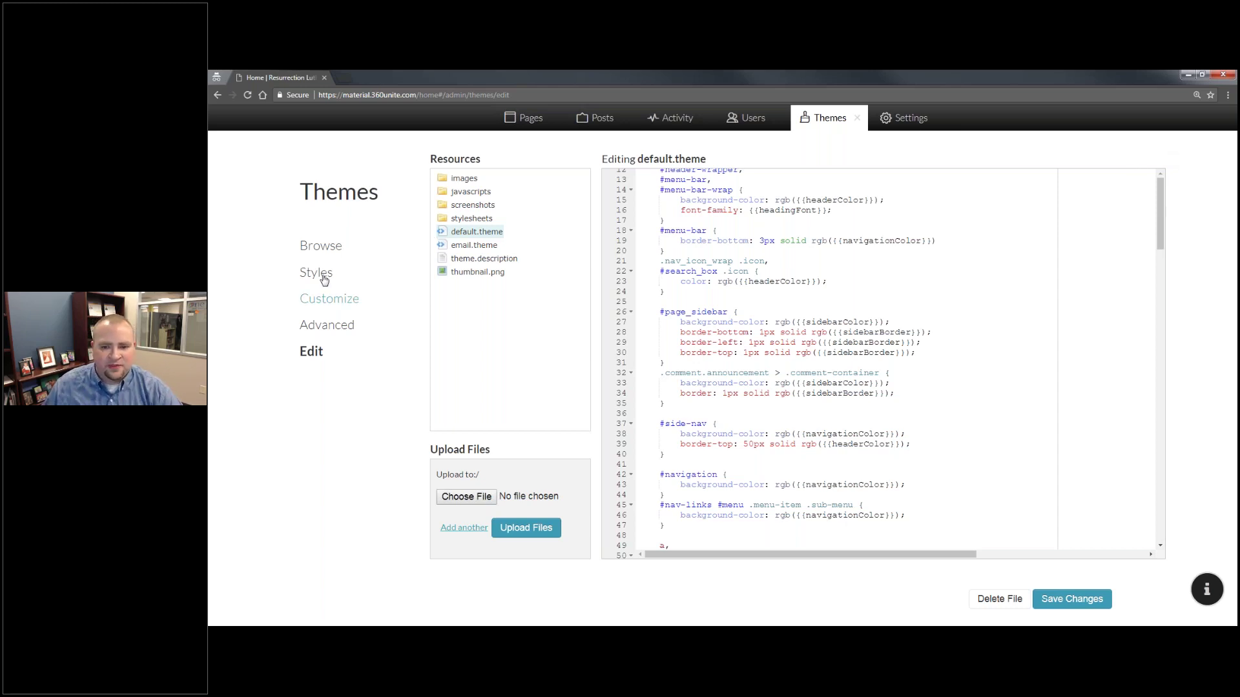
Review the theme's customization options and its block and inline text styles, and return to the home page
{"action": "left_click", "coordinate": [349, 302]}
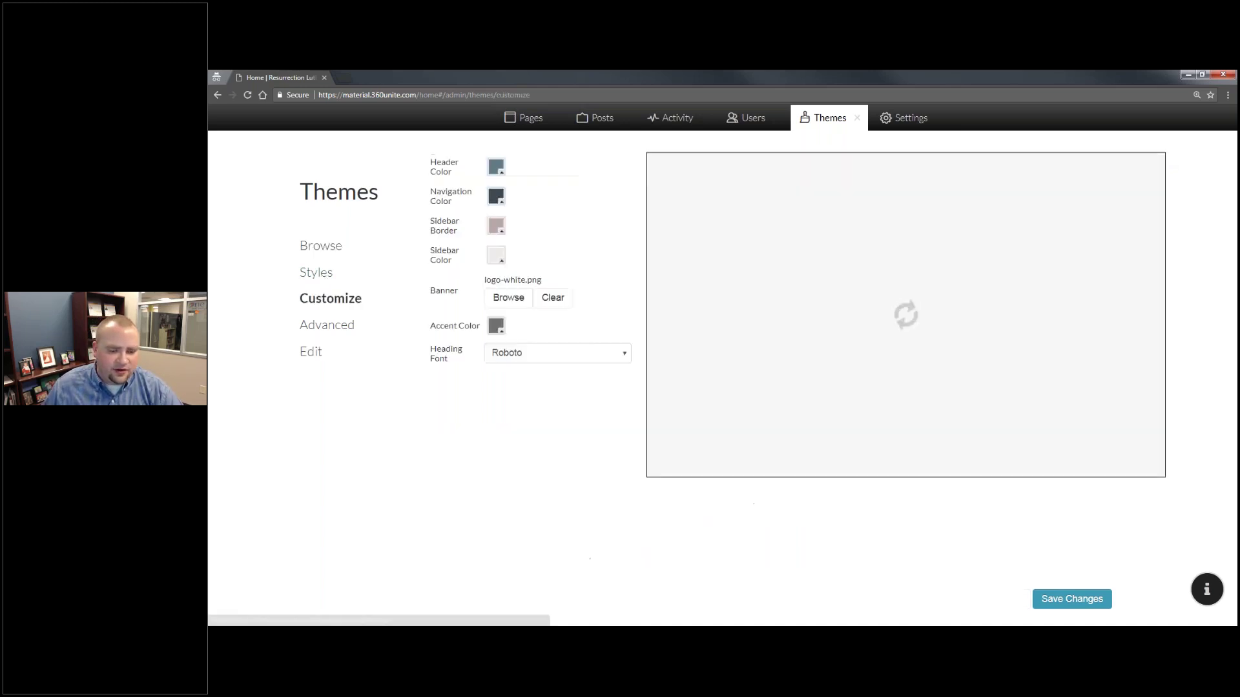
{"action": "left_click", "coordinate": [336, 280]}
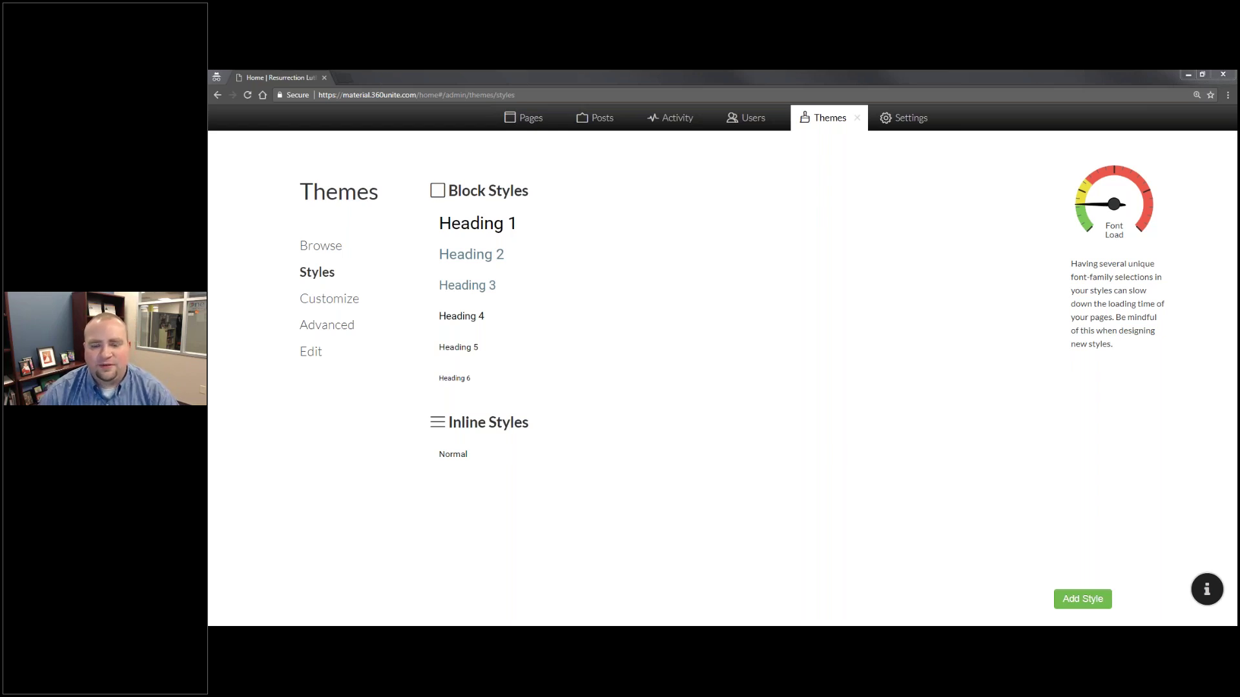
{"action": "left_click", "coordinate": [857, 118]}
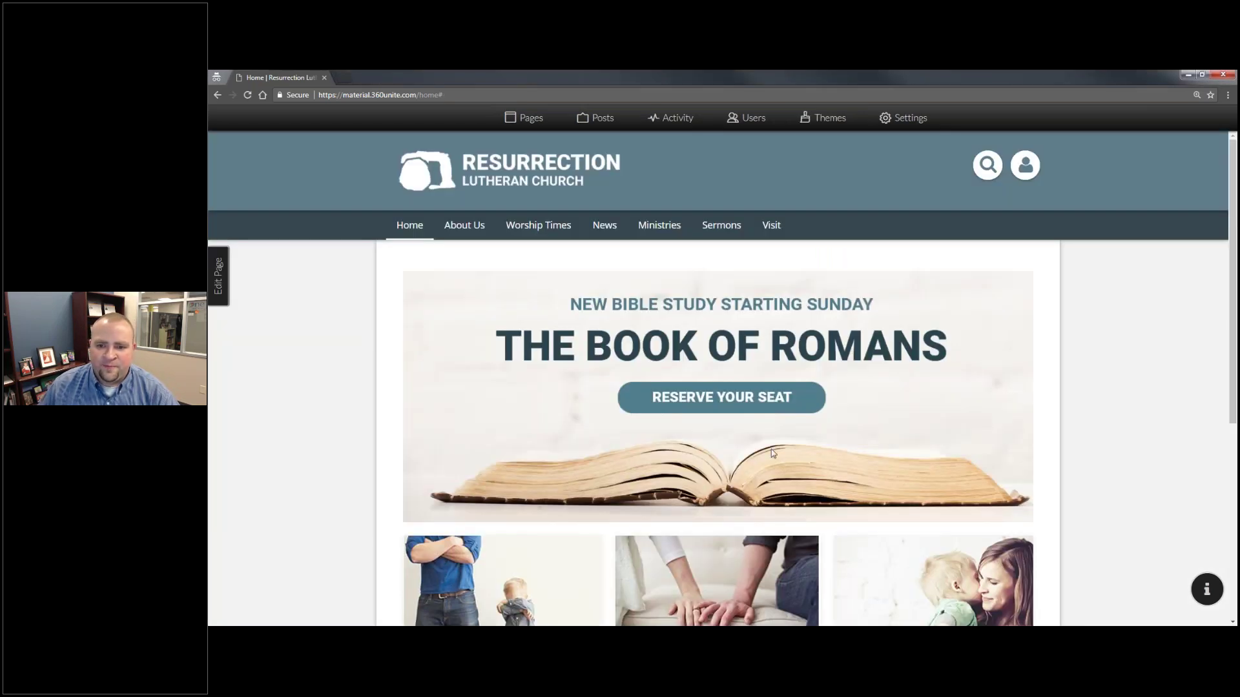
View the Worship Times page, check the site navigation's submenus such as Ministries, and return to the home page
{"action": "mouse_move", "coordinate": [465, 225]}
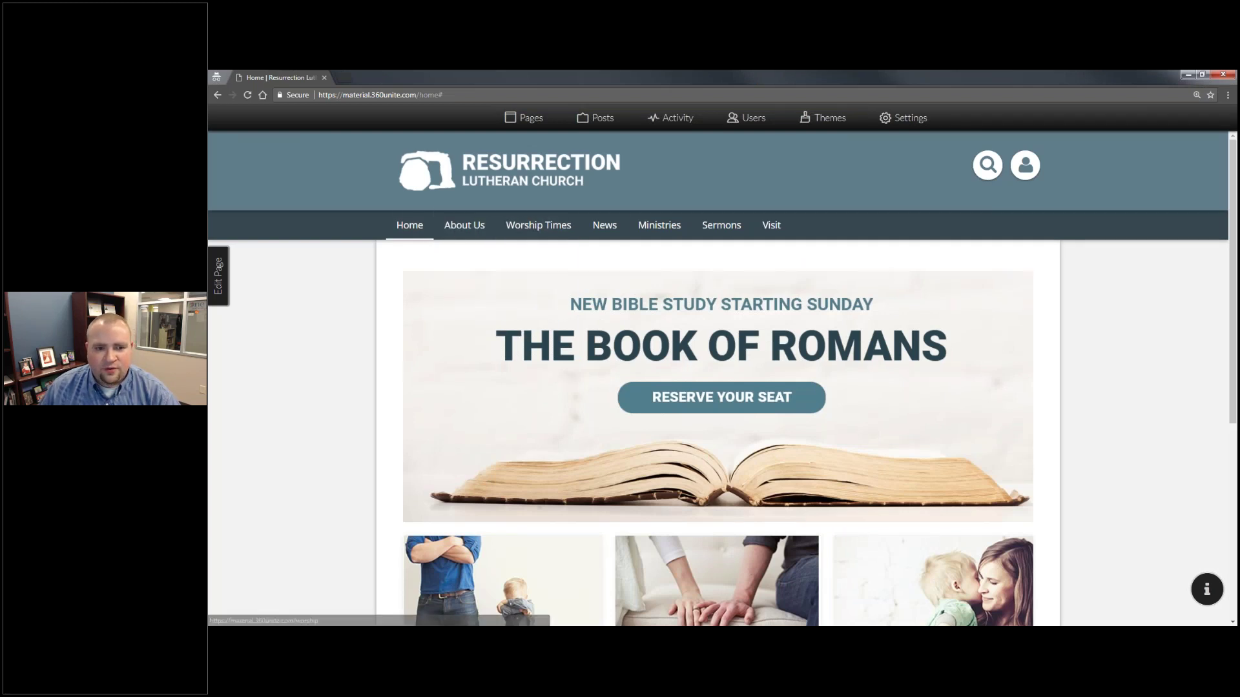
{"action": "left_click", "coordinate": [550, 227]}
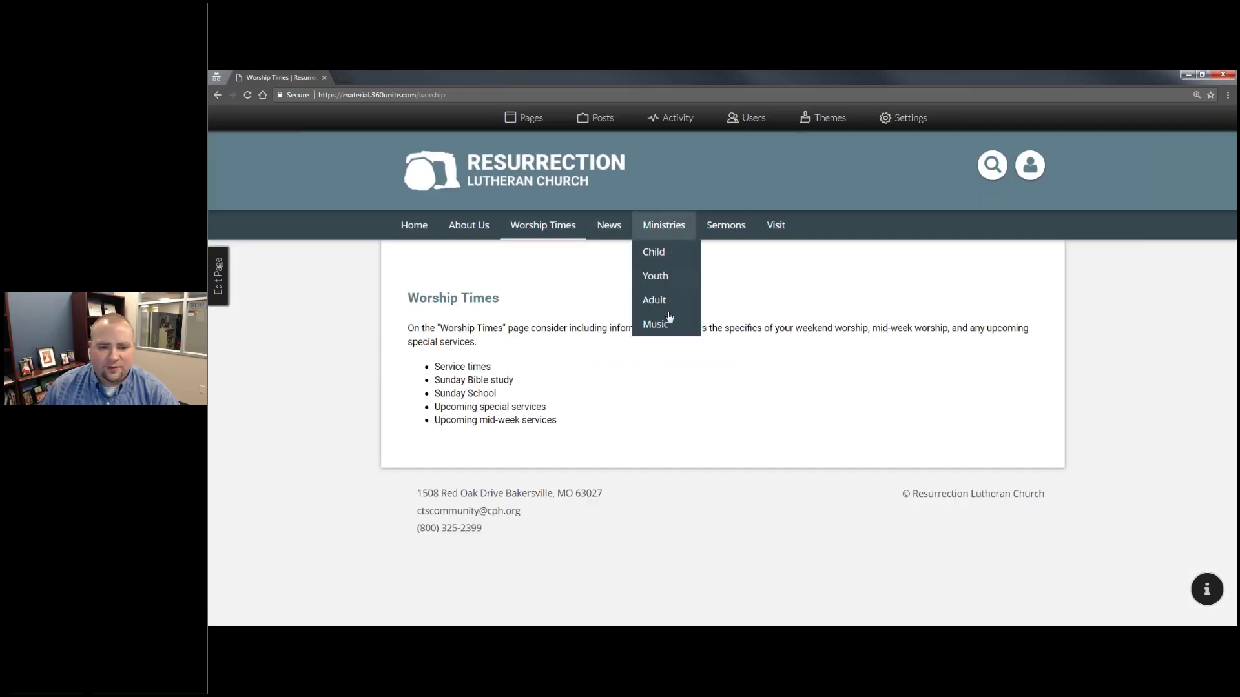
{"action": "mouse_move", "coordinate": [776, 227]}
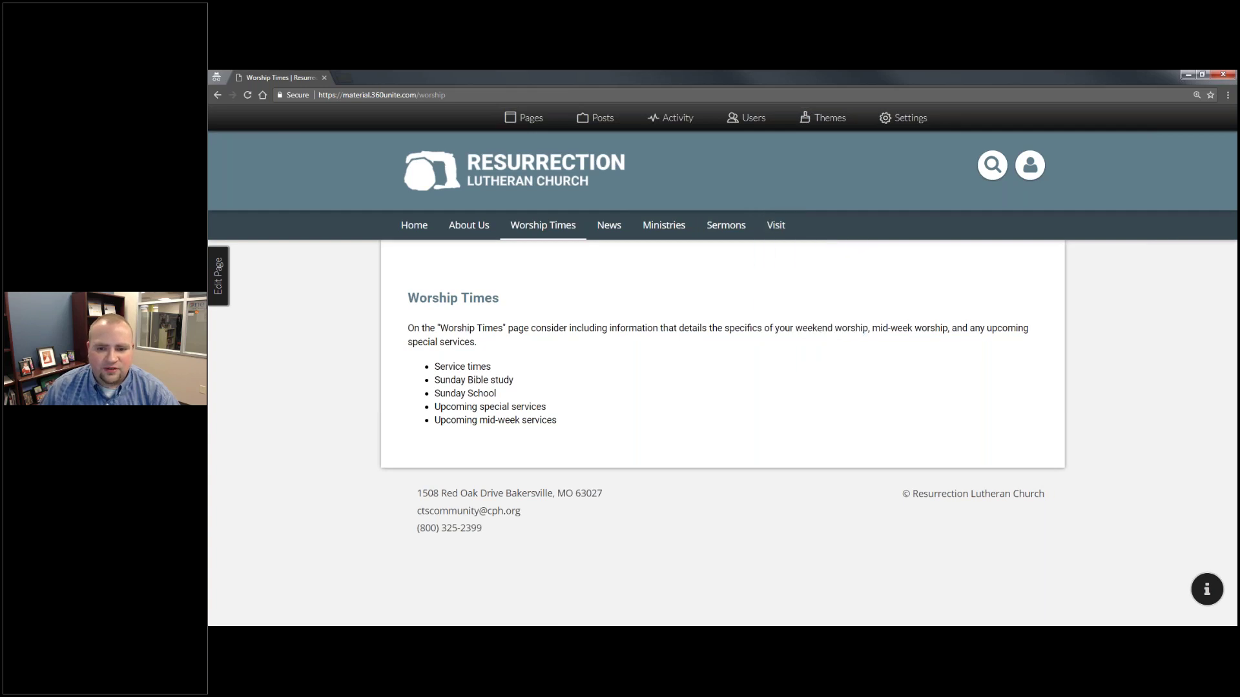
{"action": "mouse_move", "coordinate": [469, 226]}
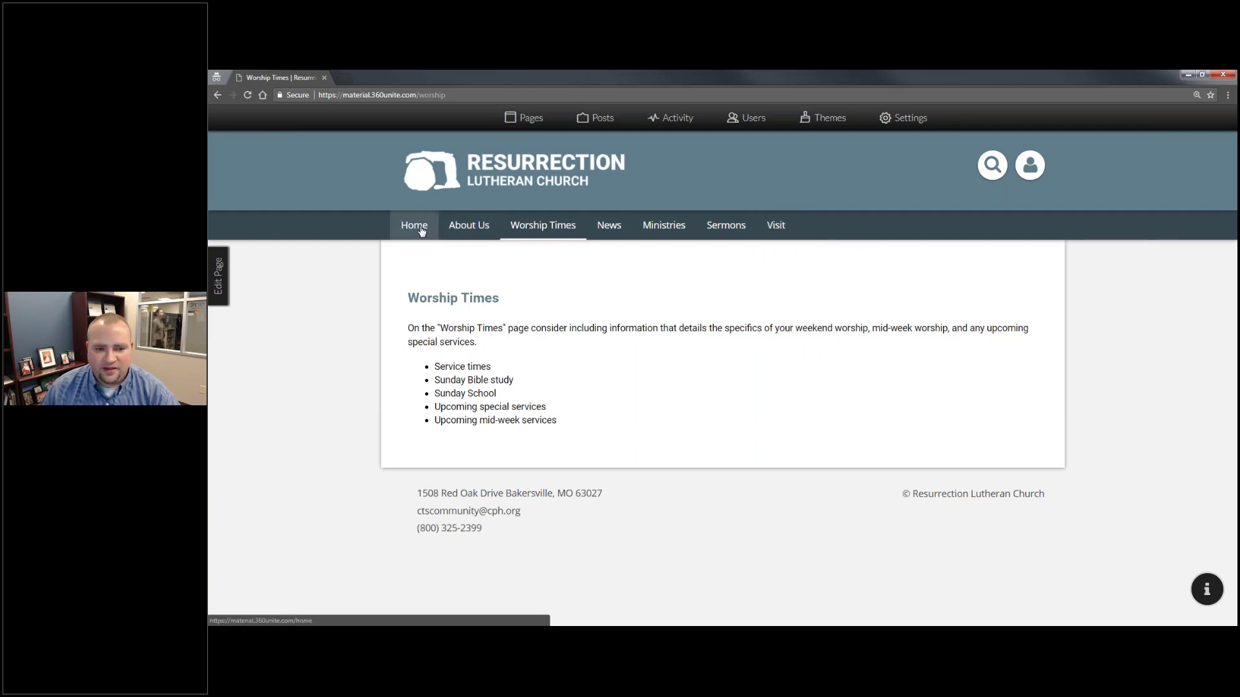
{"action": "left_click", "coordinate": [429, 230]}
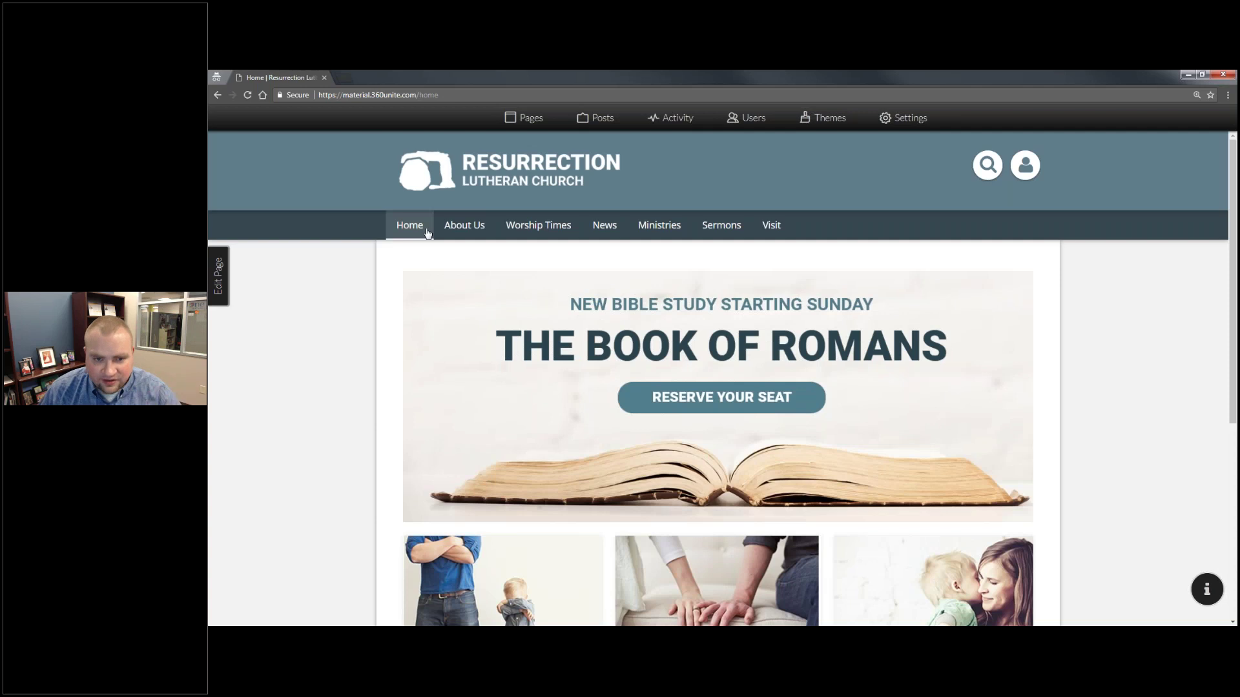
Review the active and available menu items in the page manager and return to the home page
{"action": "left_click", "coordinate": [531, 120]}
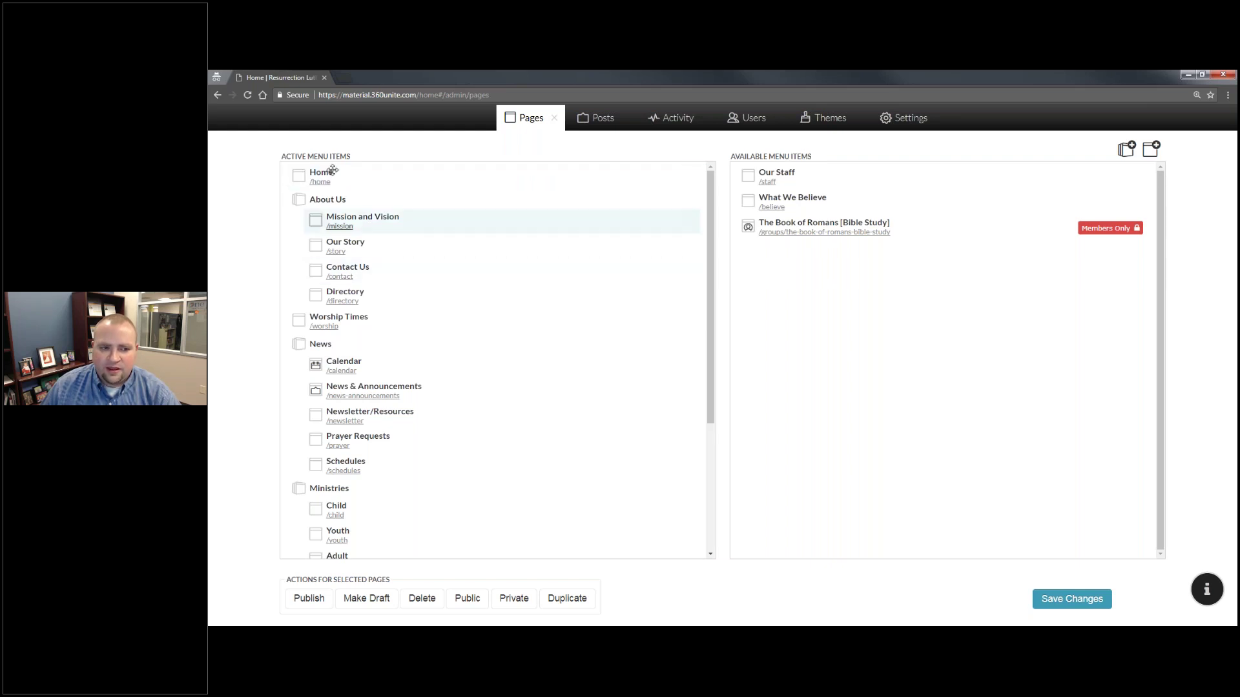
{"action": "left_click", "coordinate": [551, 119]}
{"action": "mouse_move", "coordinate": [471, 226]}
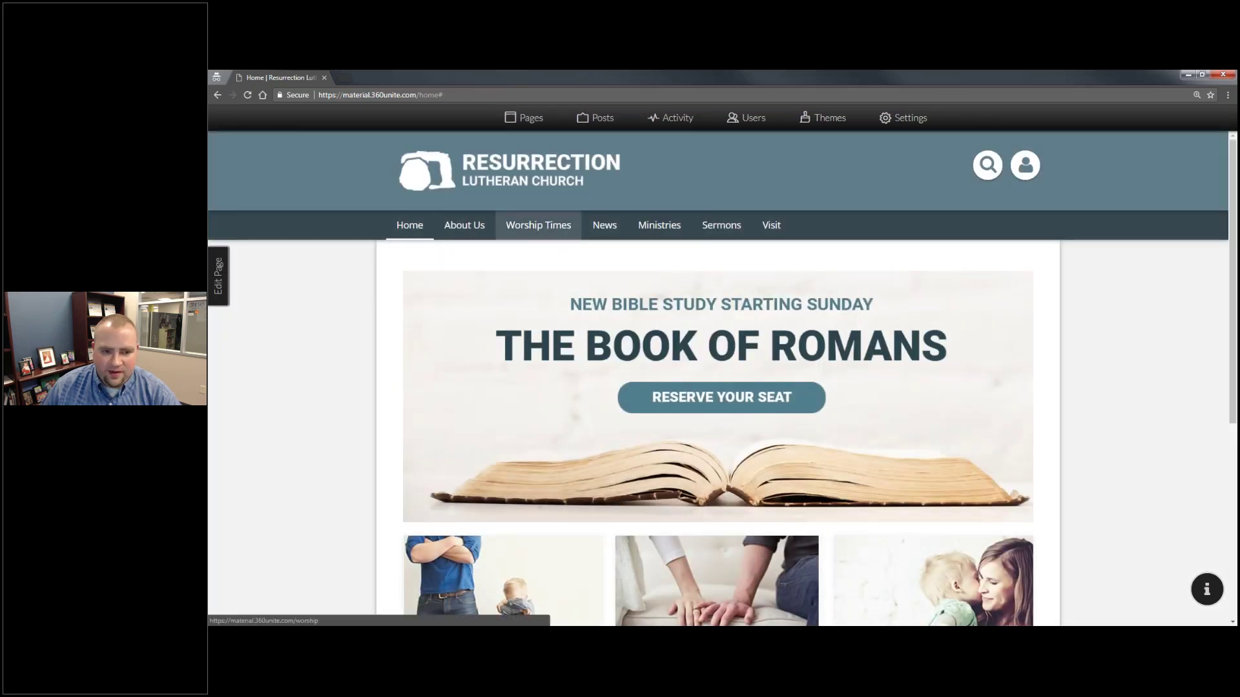
Review the active menu items in the page manager, and make the Mission and Vision page a draft before publishing it again
{"action": "left_click", "coordinate": [524, 124]}
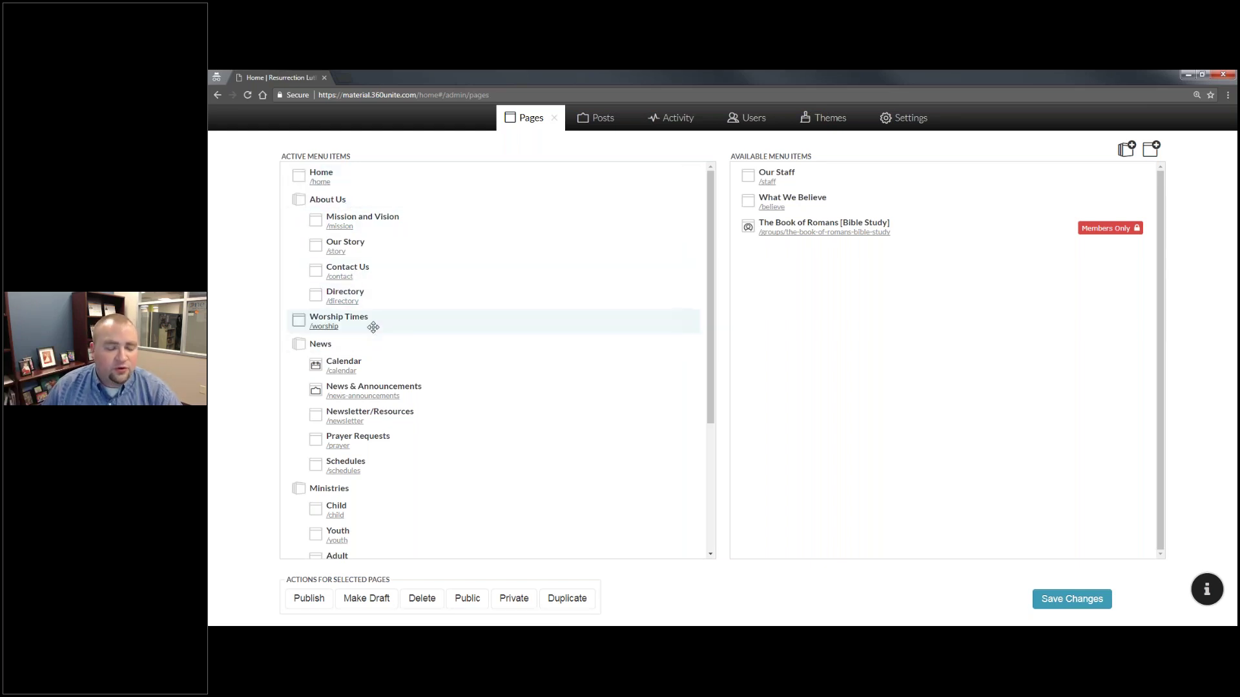
{"action": "scroll", "coordinate": [402, 314], "scroll_direction": "down", "scroll_amount": 3}
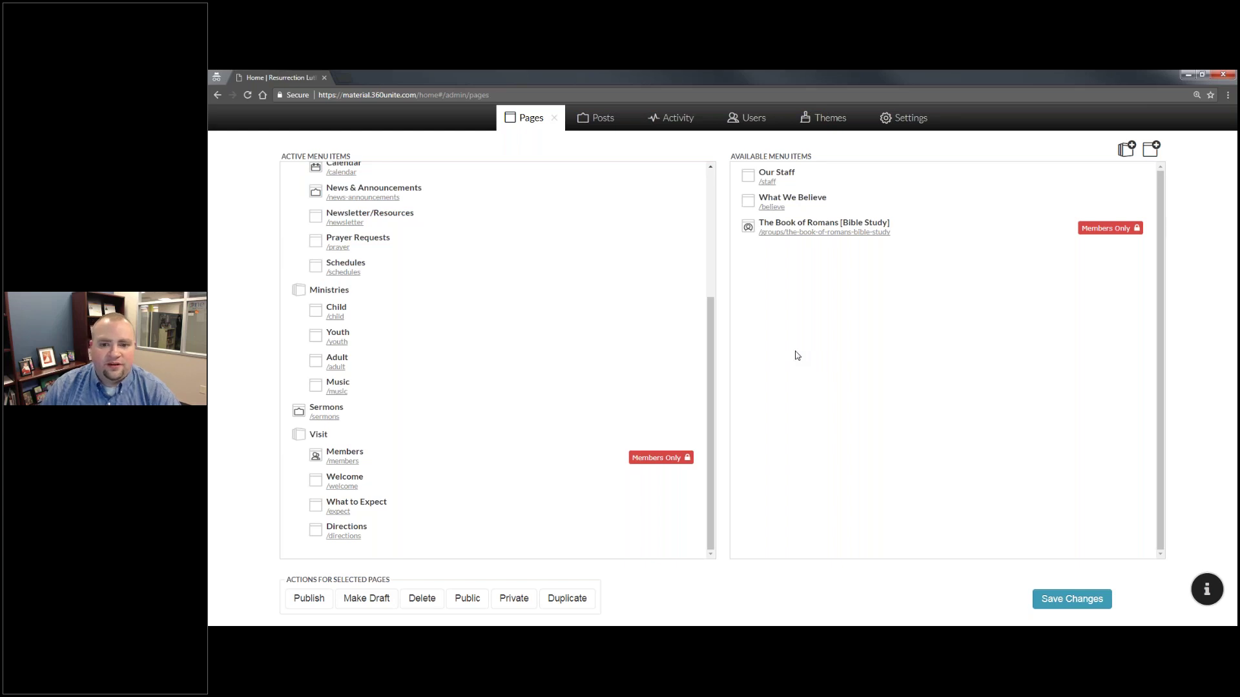
{"action": "scroll", "coordinate": [465, 271], "scroll_direction": "up", "scroll_amount": 3}
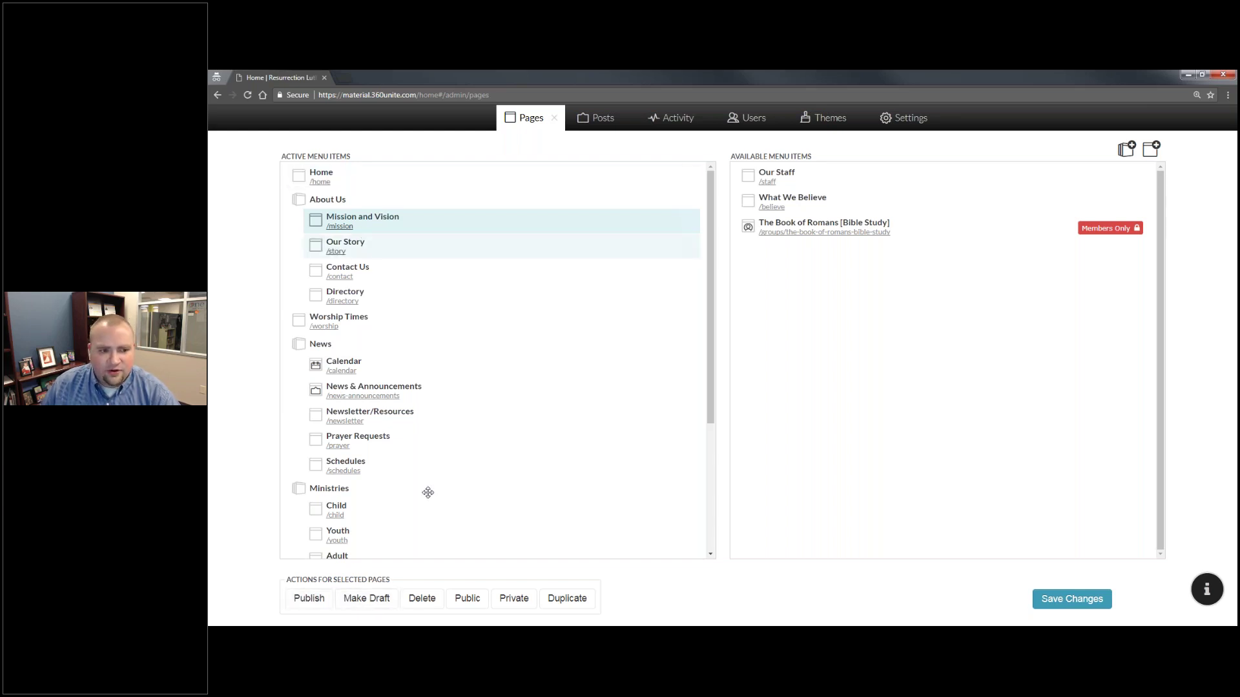
{"action": "left_click", "coordinate": [365, 597]}
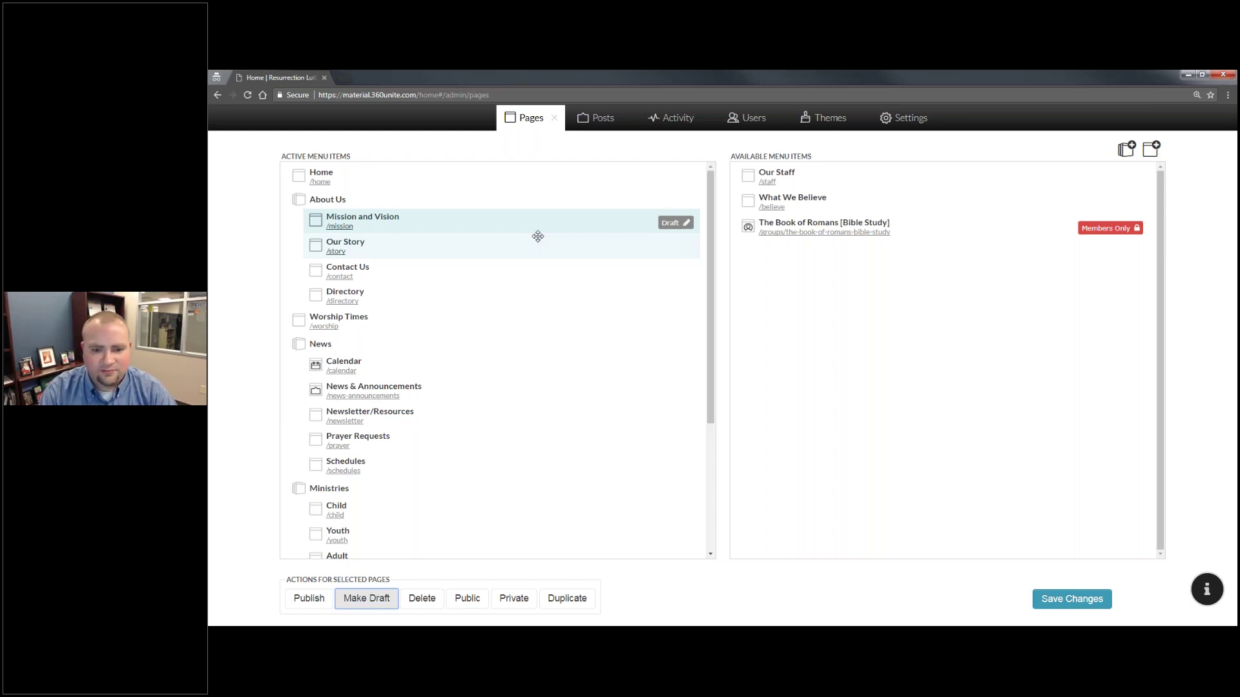
{"action": "left_click", "coordinate": [307, 594]}
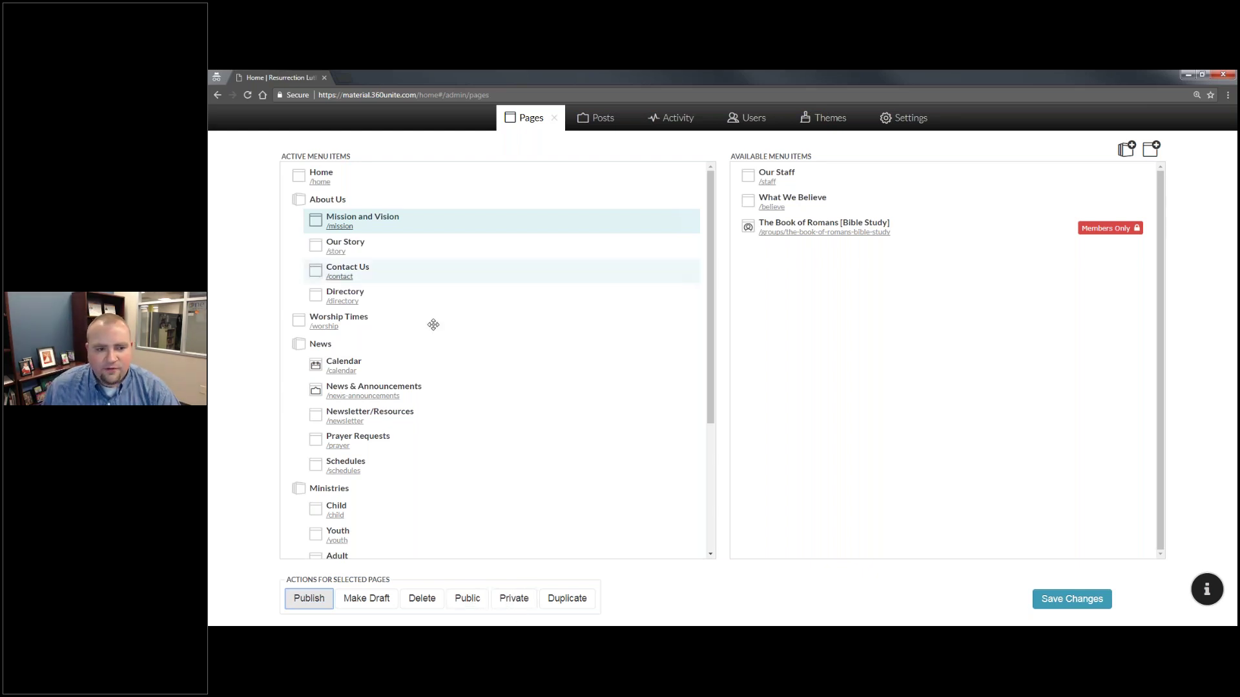
Move the Directory page out of About Us into the available menu items, and switch Contact Us to private and back to public
{"action": "left_click", "coordinate": [426, 249]}
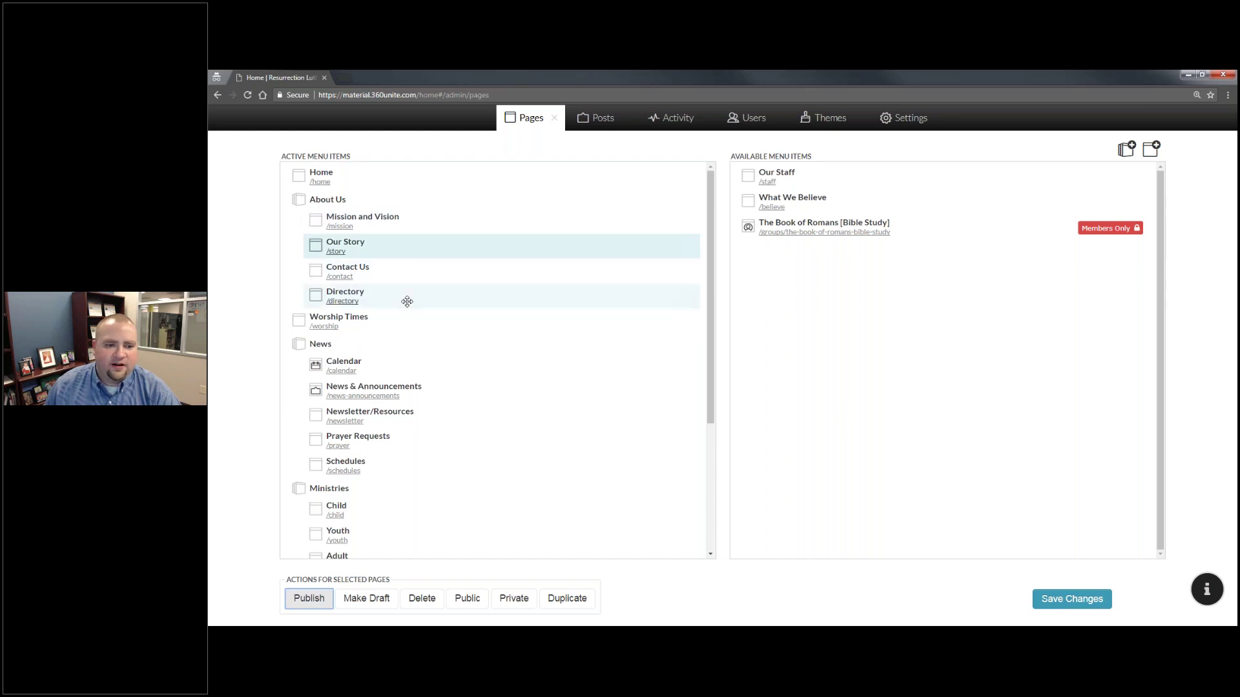
{"action": "left_click", "coordinate": [401, 271]}
{"action": "left_click_drag", "start_coordinate": [353, 295], "coordinate": [794, 253]}
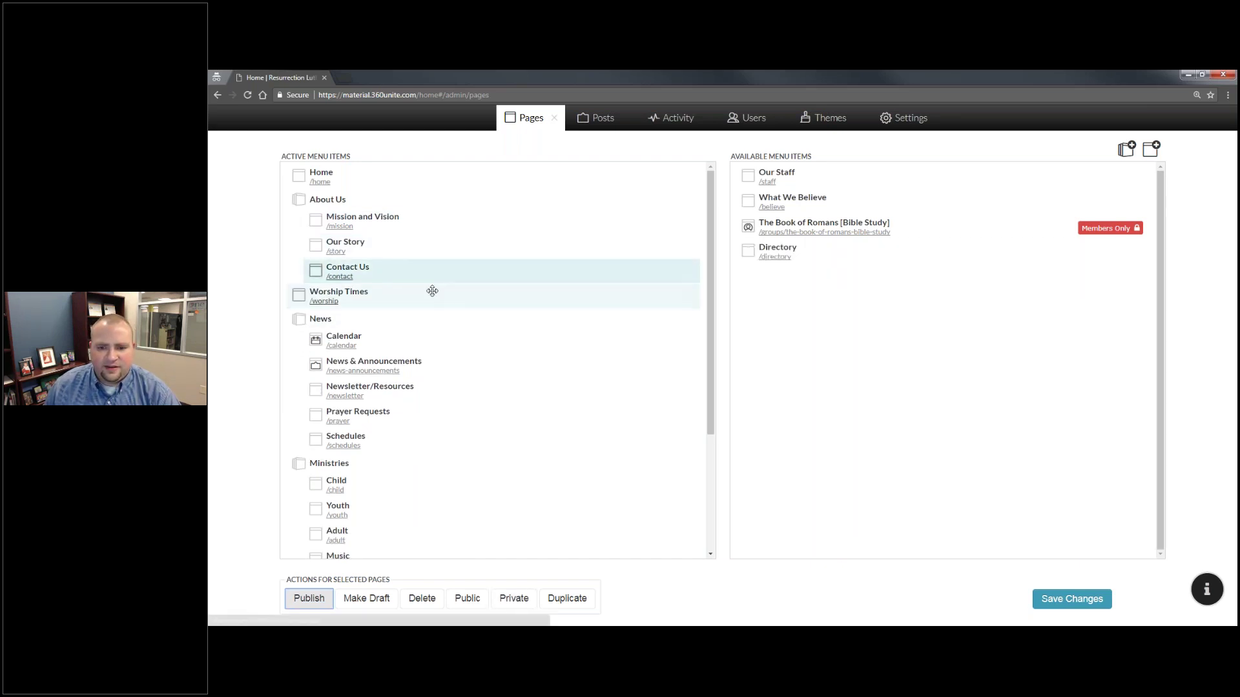
{"action": "left_click", "coordinate": [520, 600]}
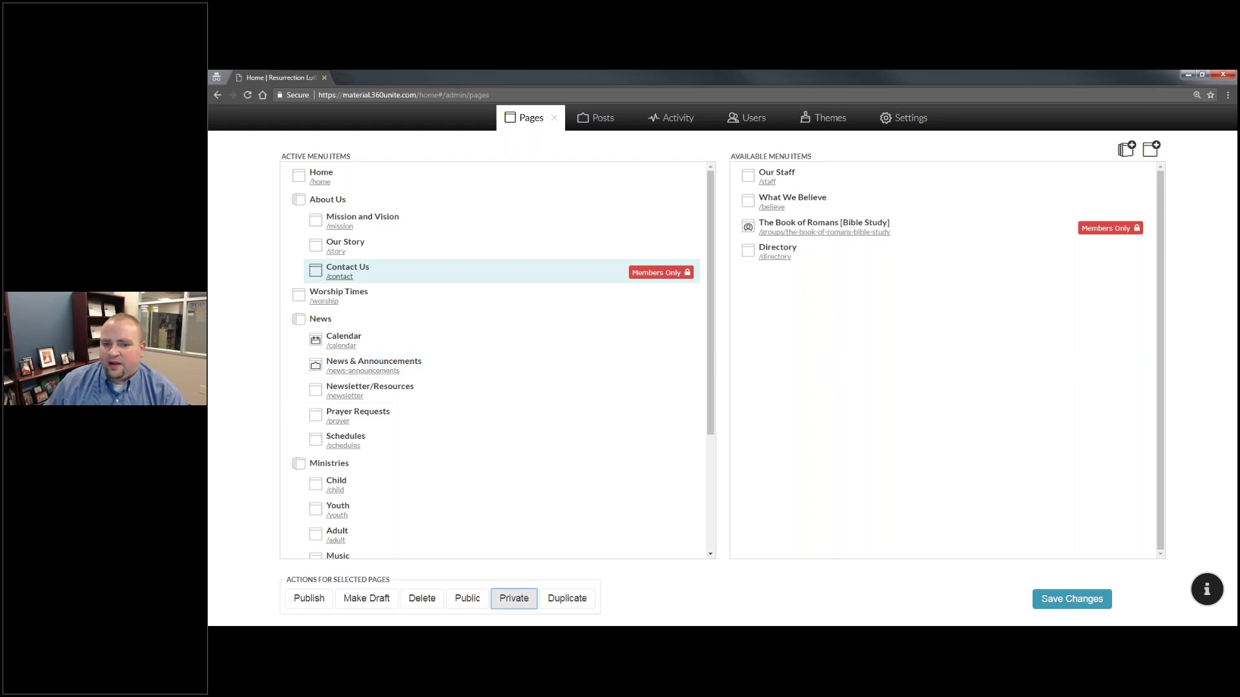
{"action": "left_click", "coordinate": [467, 599]}
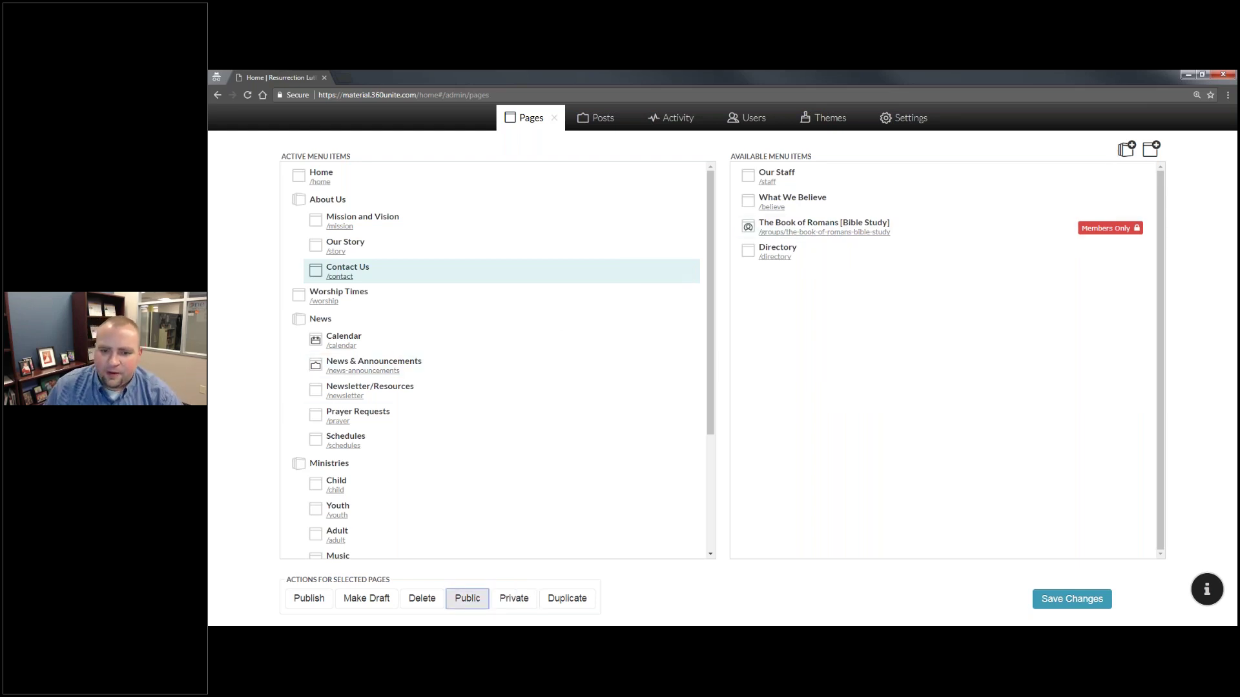
Browse the page templates for a new page, including the feed, group, Calendar, Worship Times and What to Expect templates
{"action": "left_click", "coordinate": [1154, 152]}
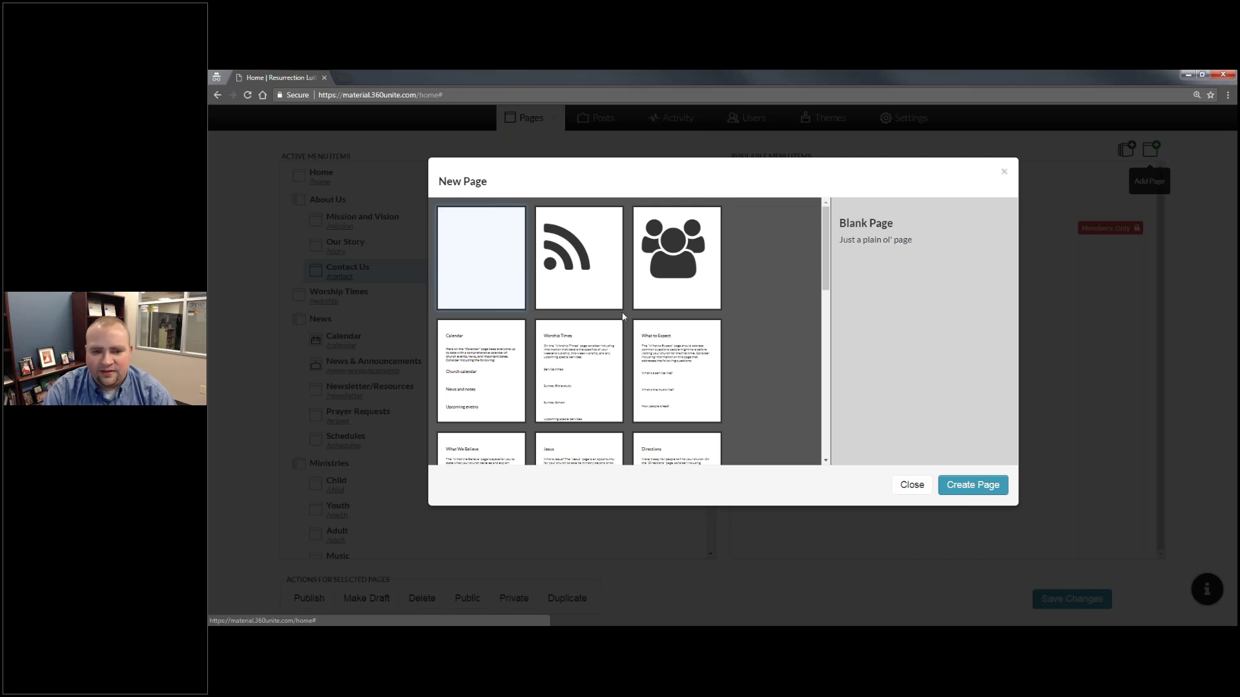
{"action": "left_click", "coordinate": [598, 292]}
{"action": "left_click", "coordinate": [678, 272]}
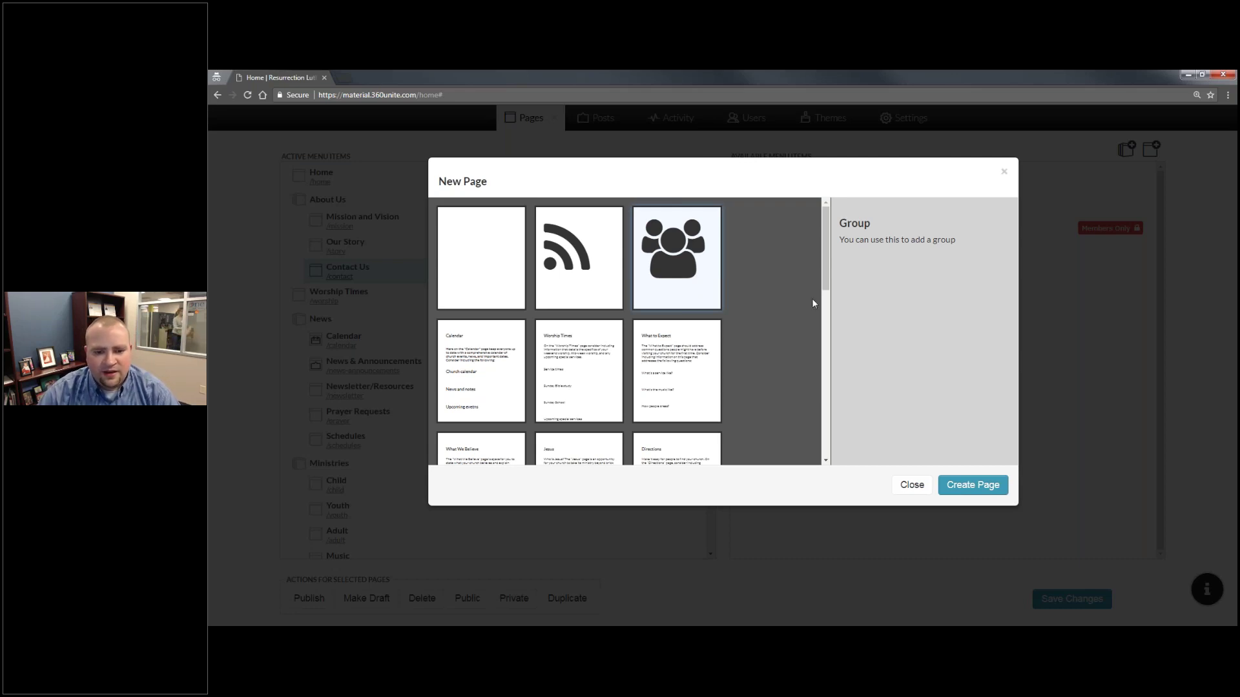
{"action": "left_click", "coordinate": [475, 380]}
{"action": "left_click", "coordinate": [593, 372]}
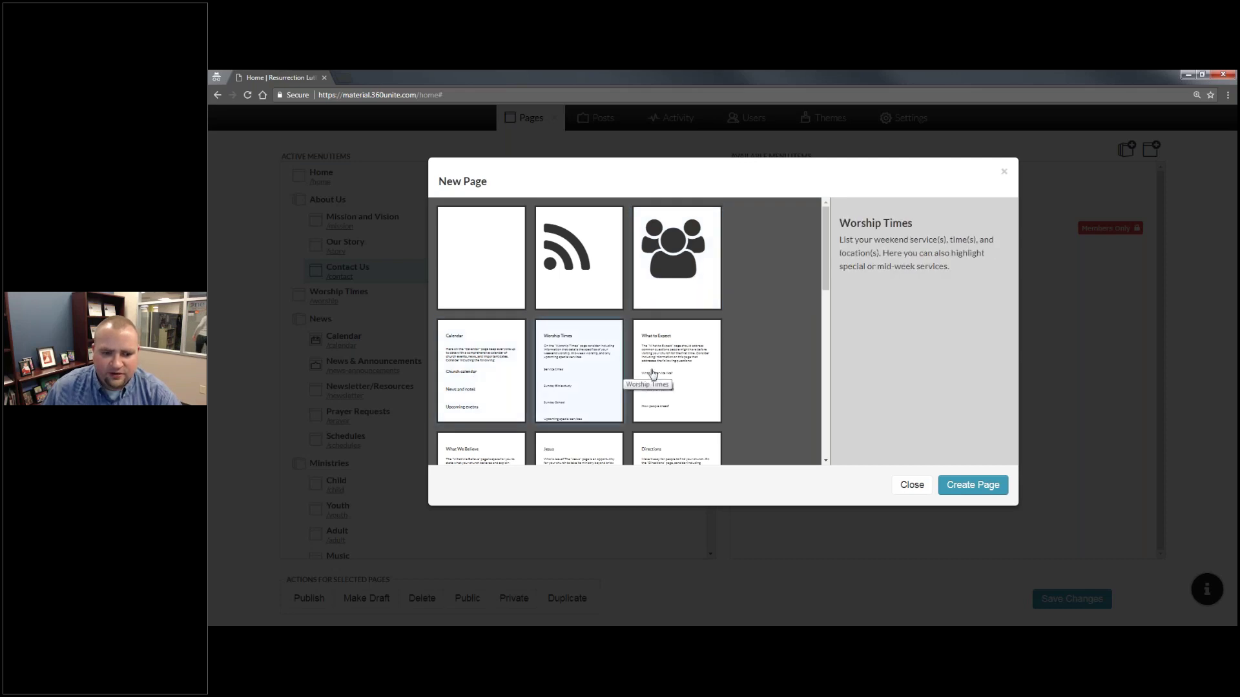
{"action": "left_click", "coordinate": [668, 377]}
{"action": "scroll", "coordinate": [668, 375], "scroll_direction": "down", "scroll_amount": 1}
{"action": "scroll", "coordinate": [669, 376], "scroll_direction": "down", "scroll_amount": 3}
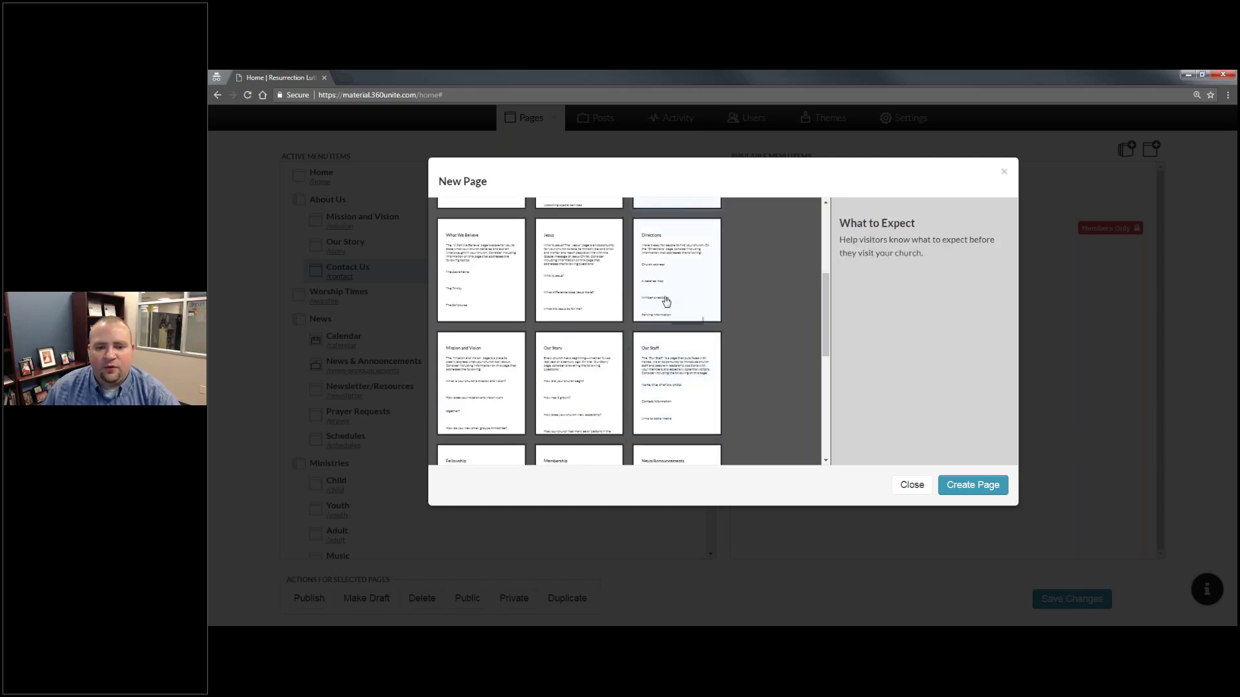
{"action": "scroll", "coordinate": [643, 260], "scroll_direction": "down", "scroll_amount": 1}
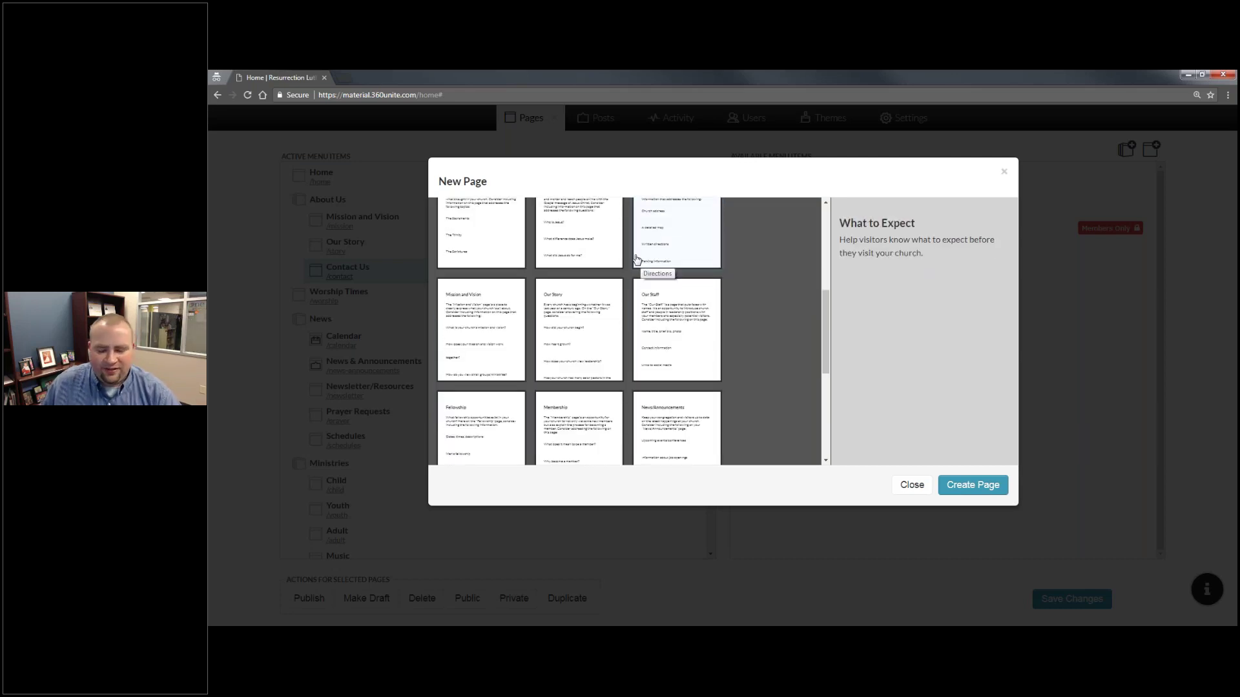
{"action": "scroll", "coordinate": [639, 285], "scroll_direction": "down", "scroll_amount": 4}
{"action": "scroll", "coordinate": [635, 297], "scroll_direction": "up", "scroll_amount": 8}
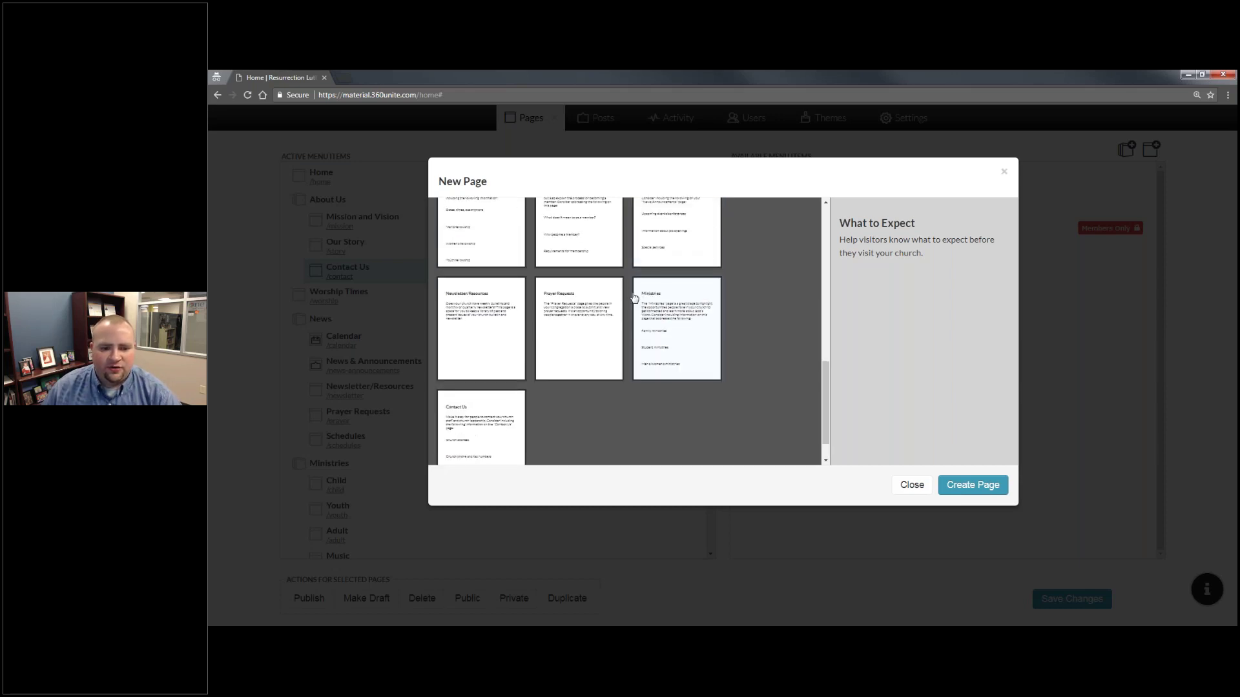
{"action": "left_click", "coordinate": [459, 366]}
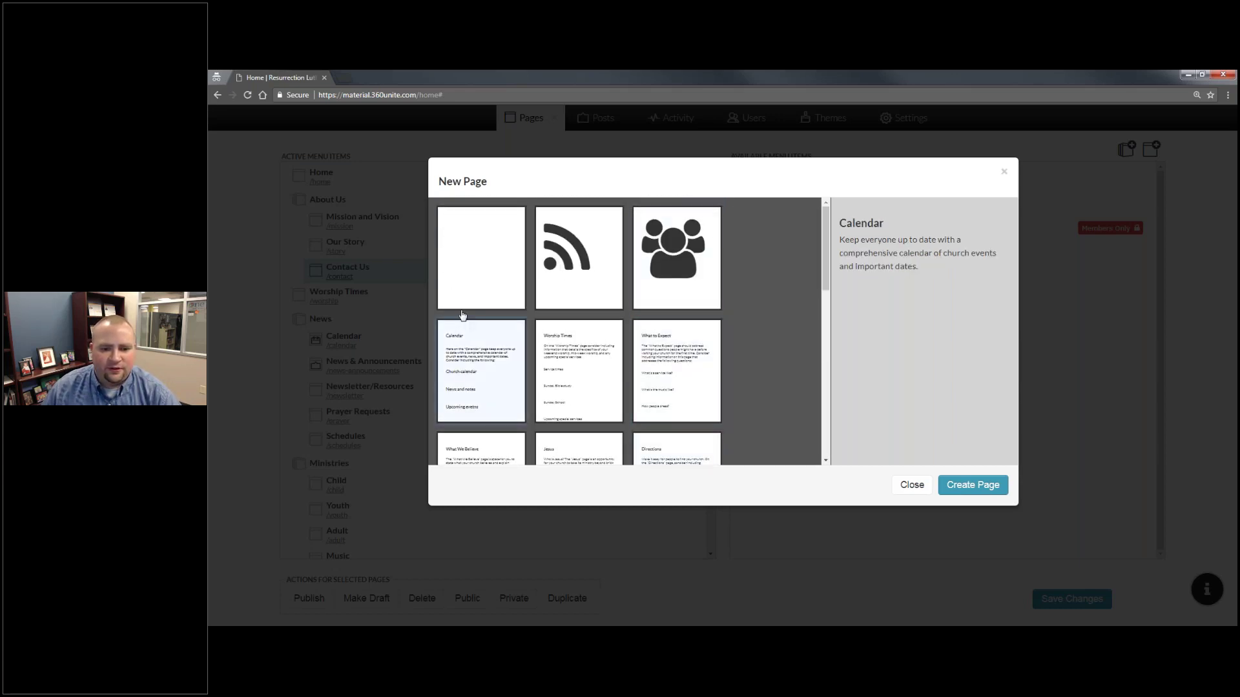
Create a new page from the Blank Page template and name it Easter 2018
{"action": "left_click", "coordinate": [474, 244]}
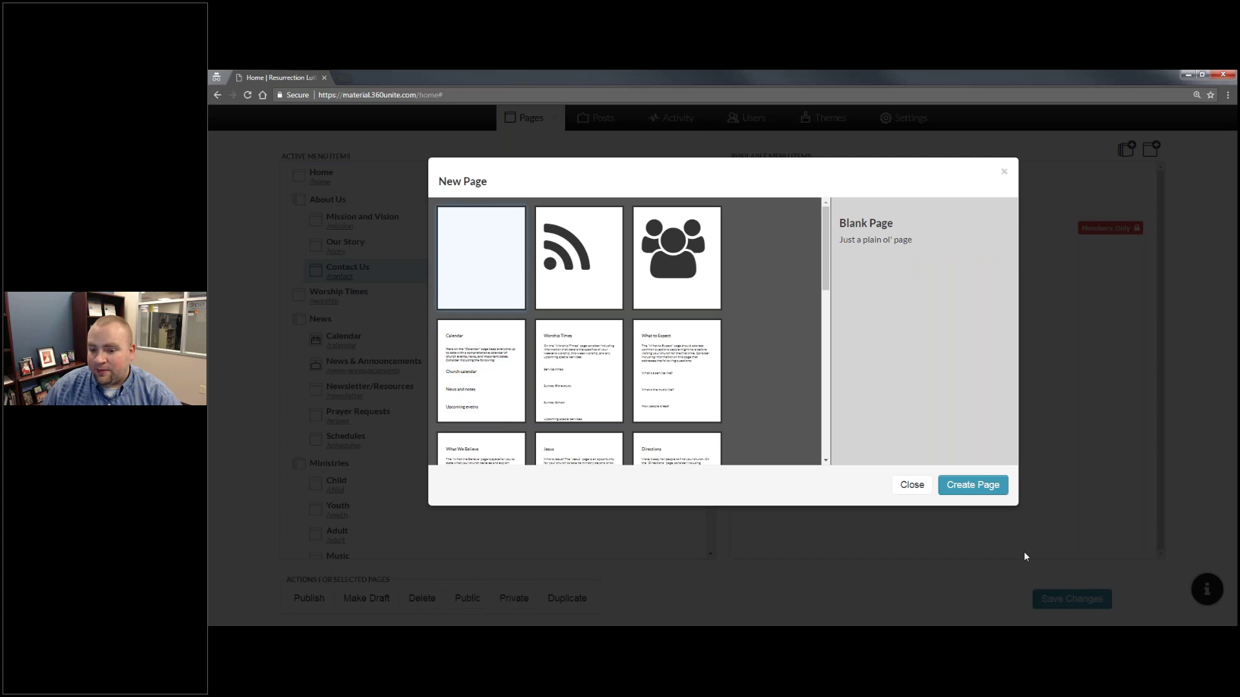
{"action": "left_click", "coordinate": [998, 491]}
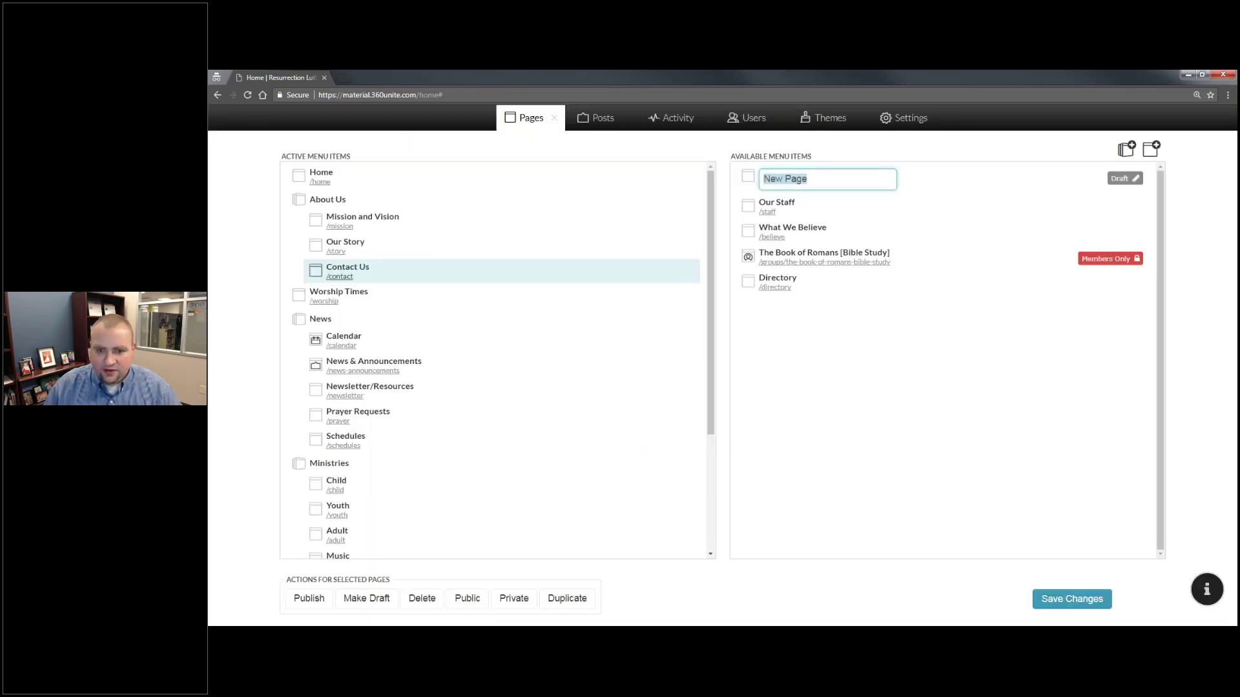
{"action": "type", "text": "Easter 2018"}
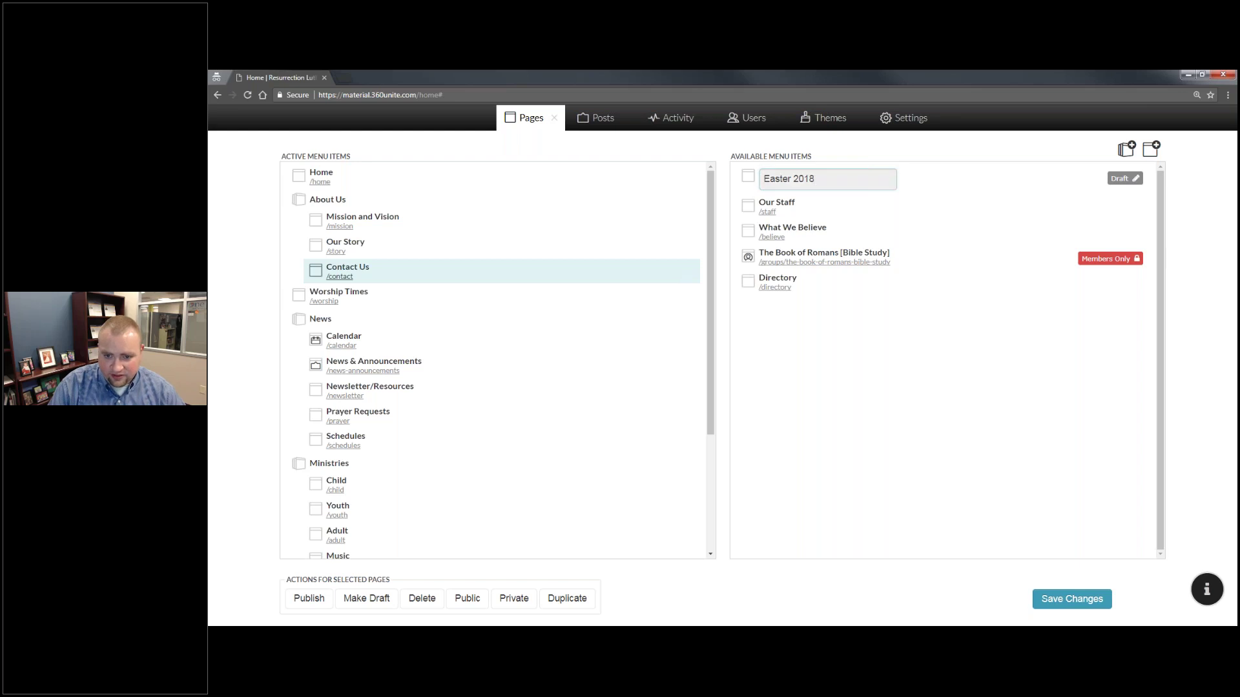
{"action": "key", "text": "Return"}
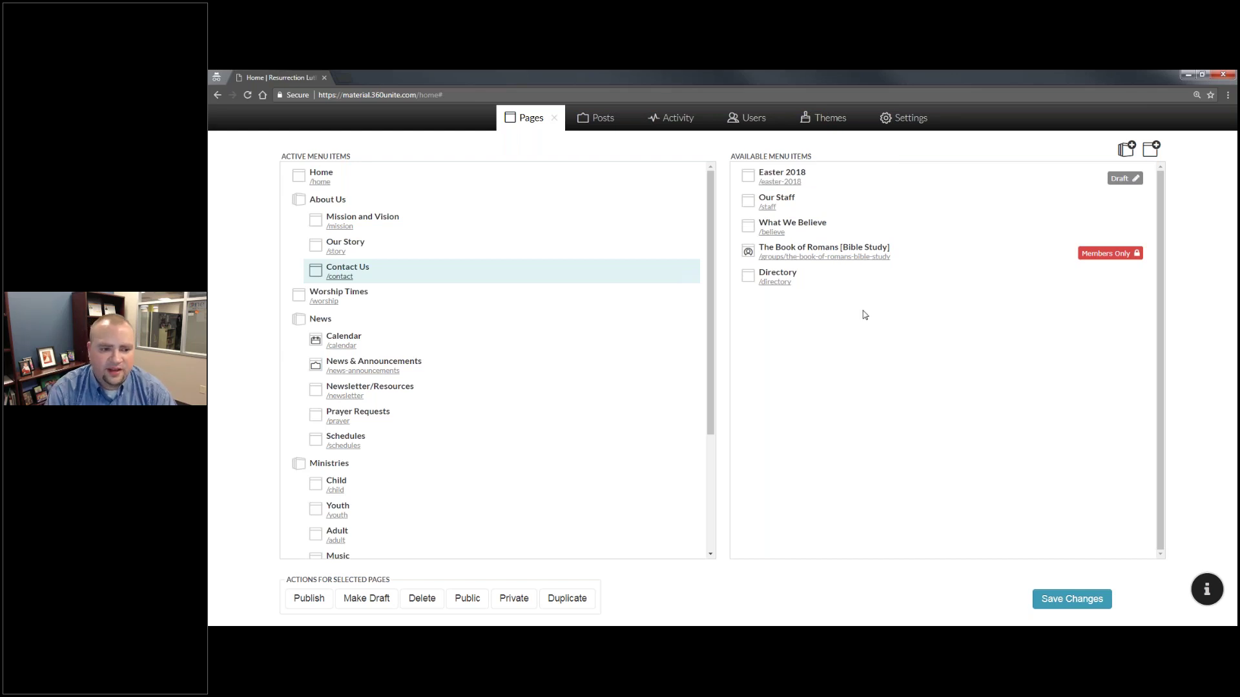
Place the Easter 2018 page below Schedules in the News group of the active menu items and save the changes
{"action": "left_click_drag", "start_coordinate": [763, 186], "coordinate": [434, 464]}
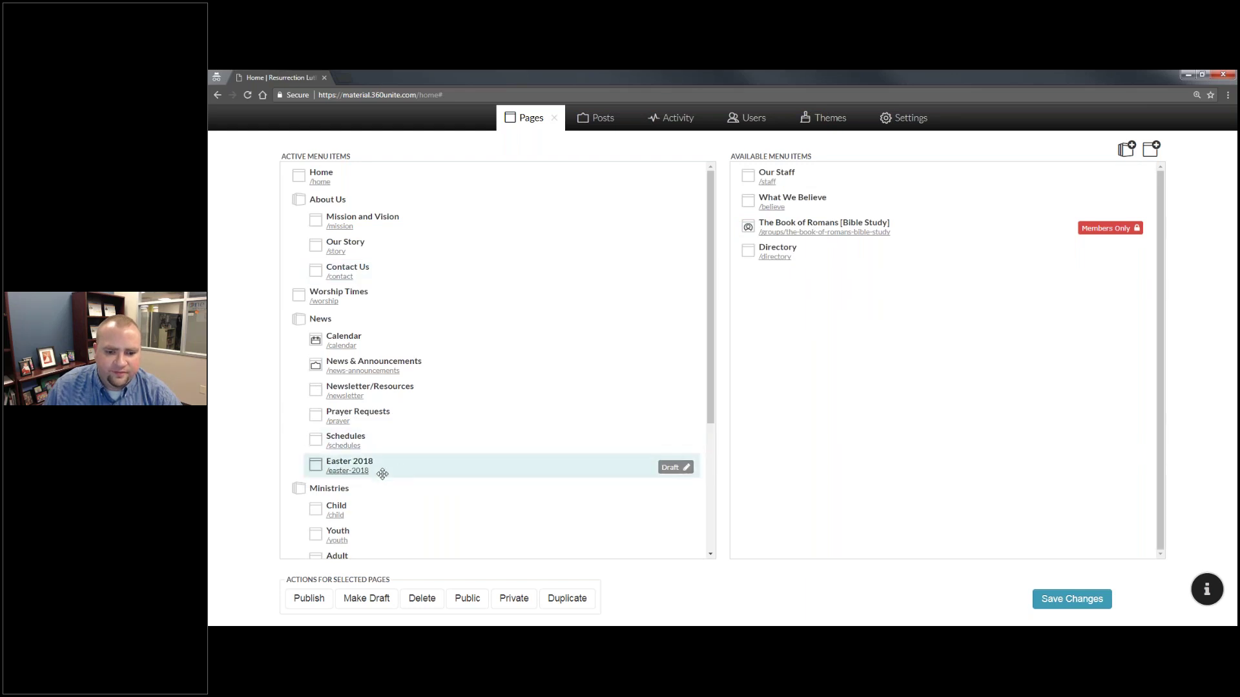
{"action": "left_click", "coordinate": [1072, 600]}
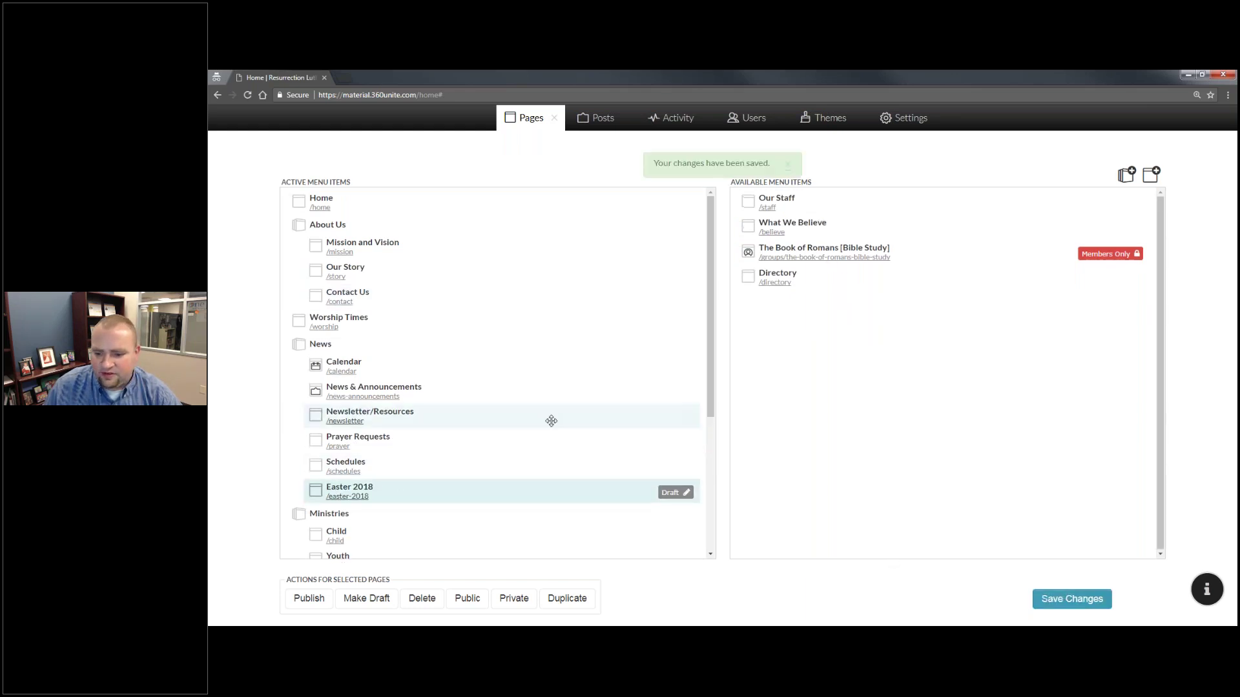
Open the Easter 2018 page, leaving the page manager, and check for its entry in the site's News submenu
{"action": "left_click", "coordinate": [342, 496]}
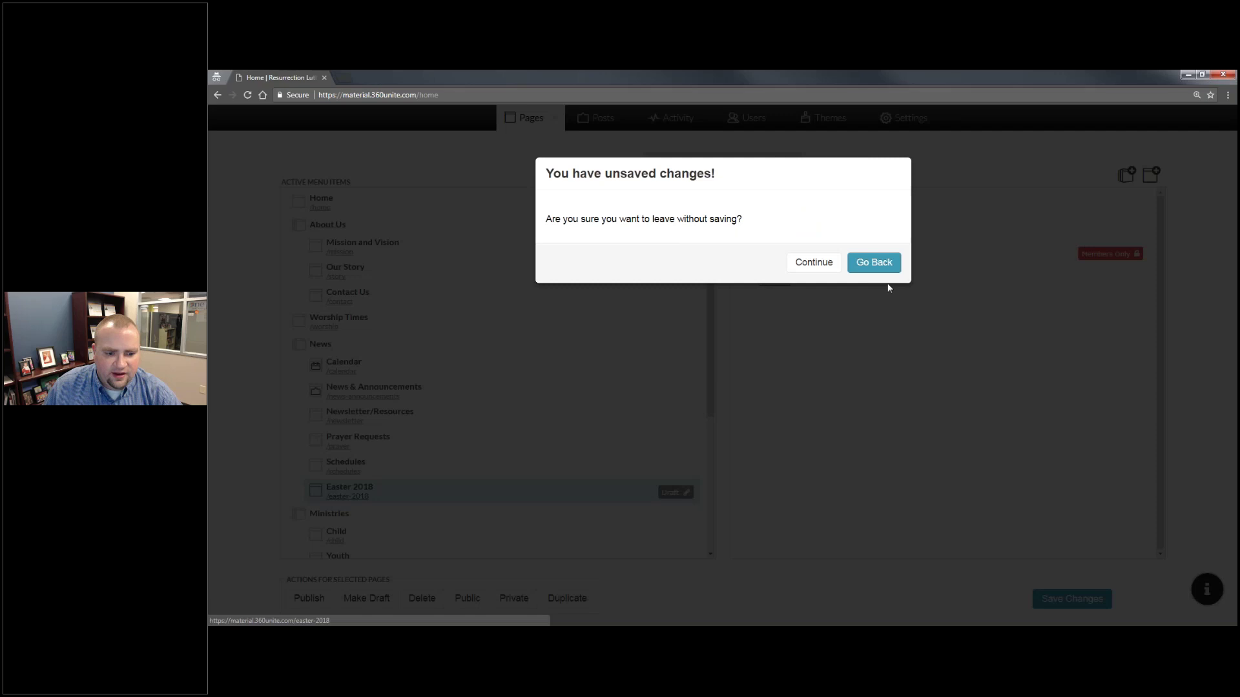
{"action": "left_click", "coordinate": [804, 265]}
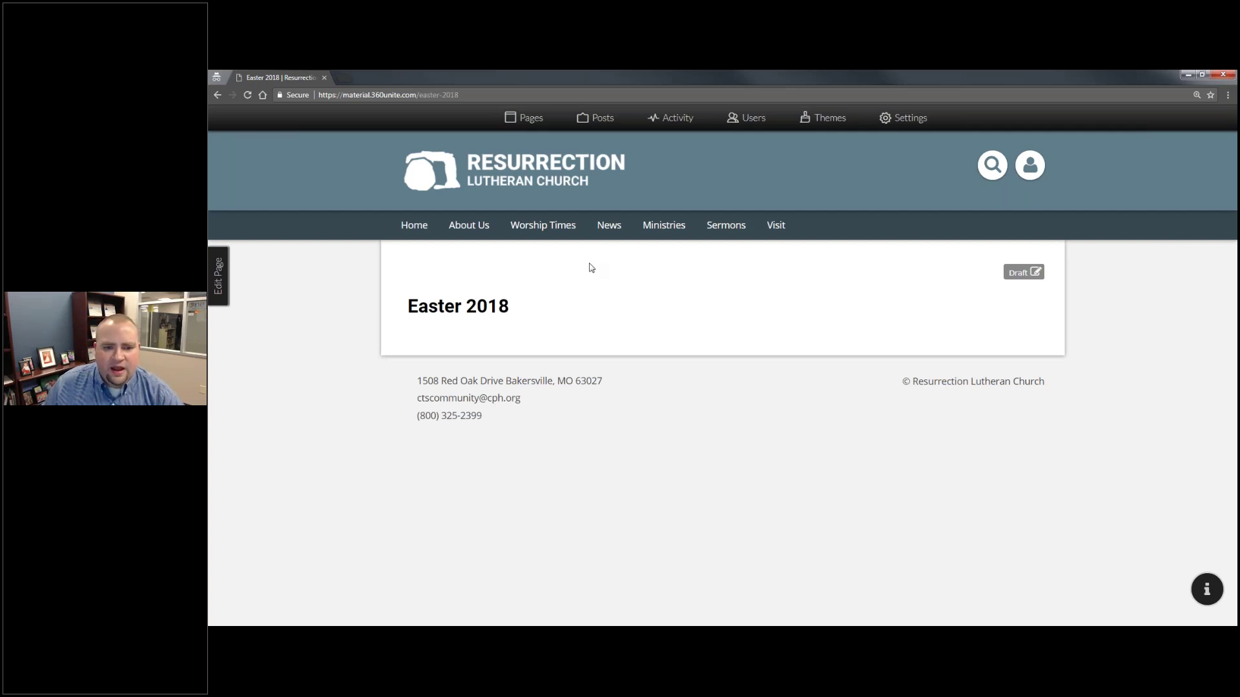
{"action": "double_click", "coordinate": [496, 309]}
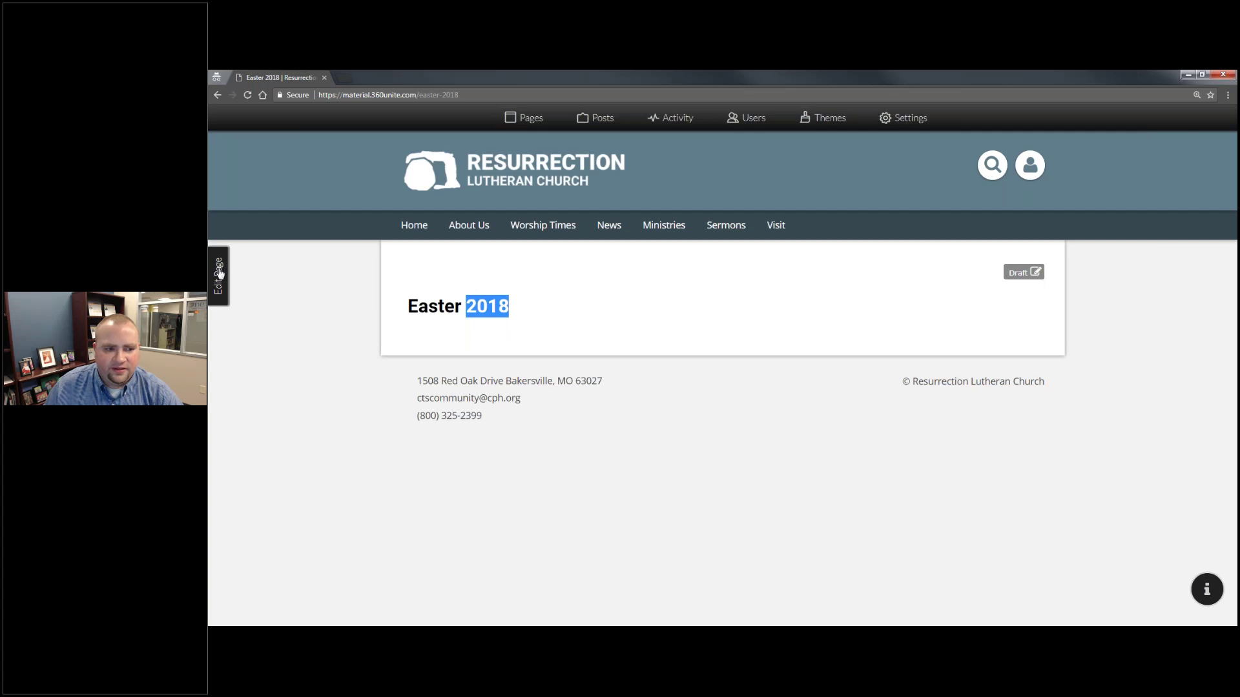
{"action": "mouse_move", "coordinate": [607, 230]}
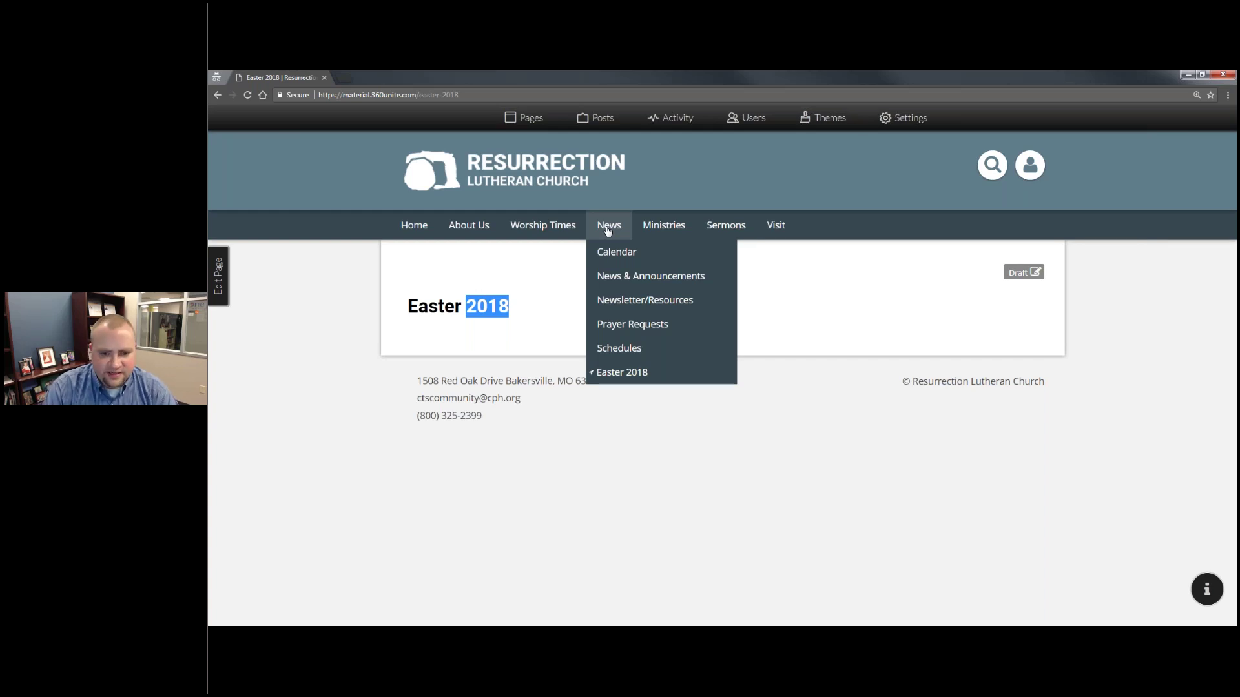
Sign out of the site and check which pages a visitor sees in the News submenu
{"action": "left_click", "coordinate": [1032, 169]}
{"action": "left_click", "coordinate": [1004, 169]}
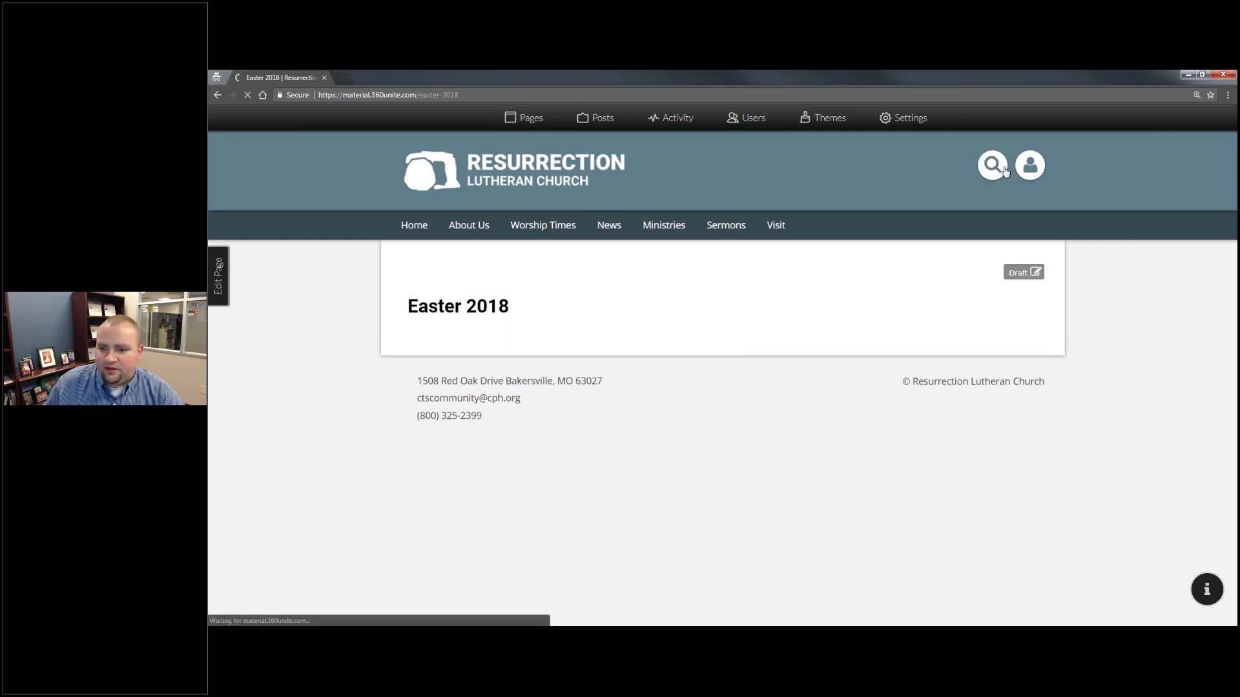
{"action": "mouse_move", "coordinate": [604, 199]}
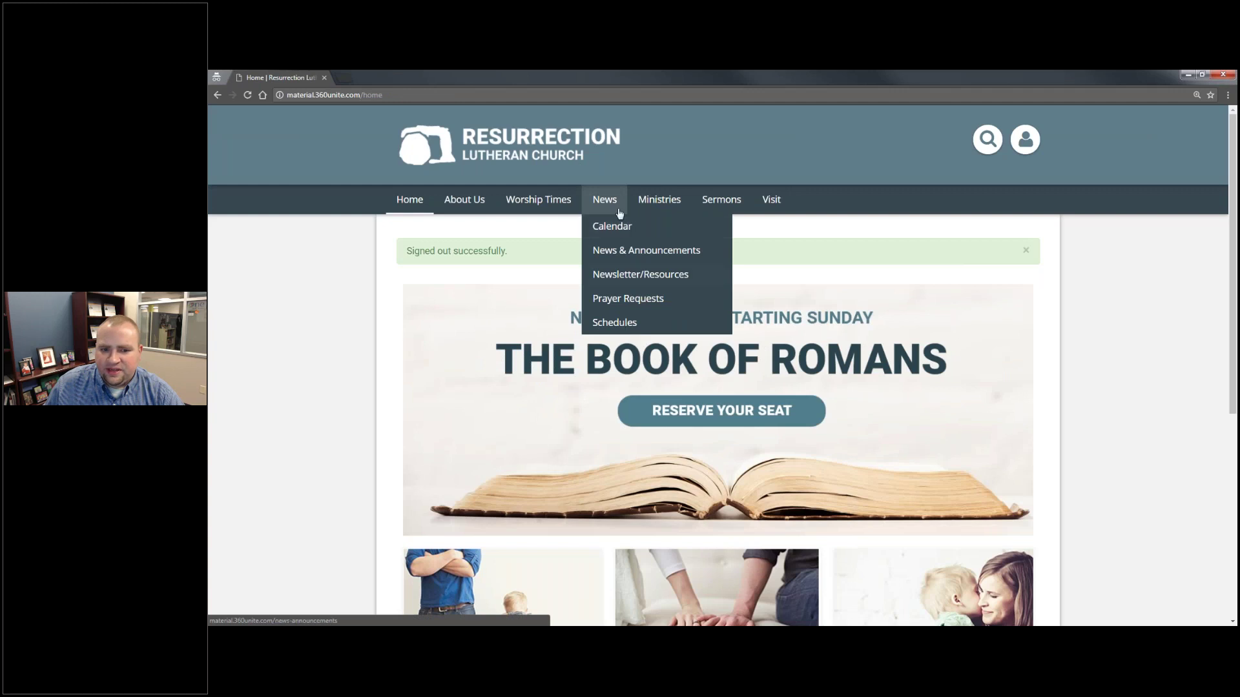
{"action": "left_click", "coordinate": [621, 323]}
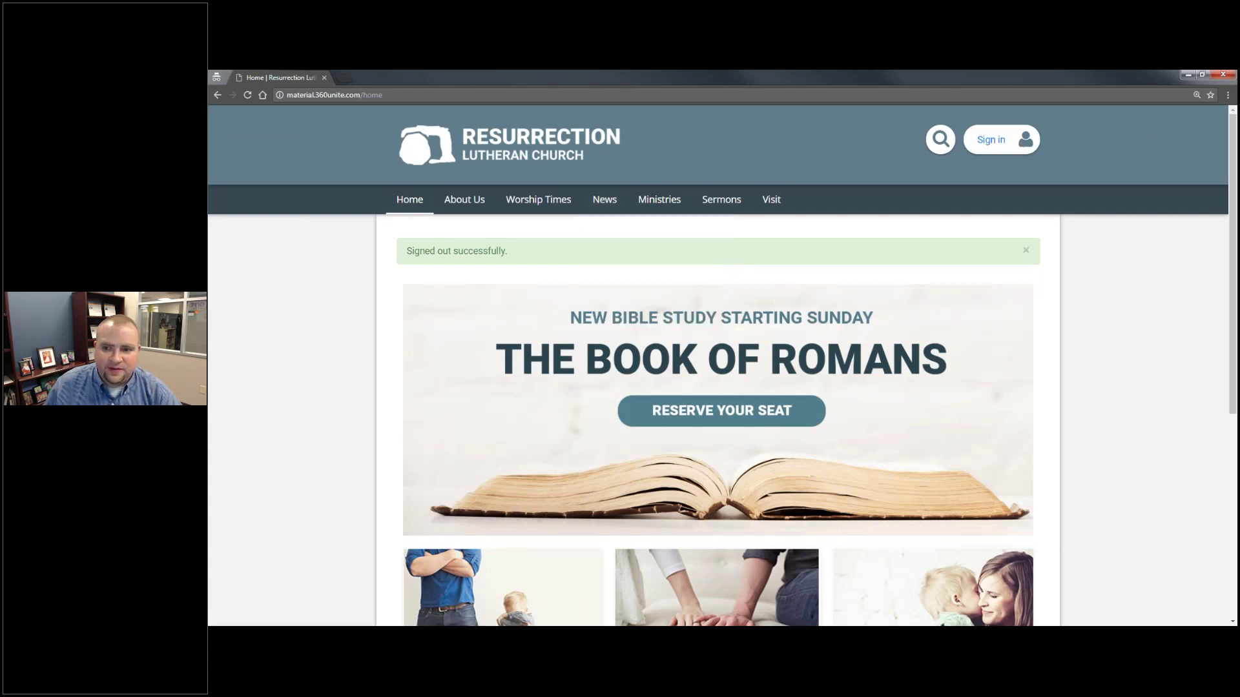
Sign back in to the site with the saved account e-mail and password
{"action": "left_click", "coordinate": [992, 143]}
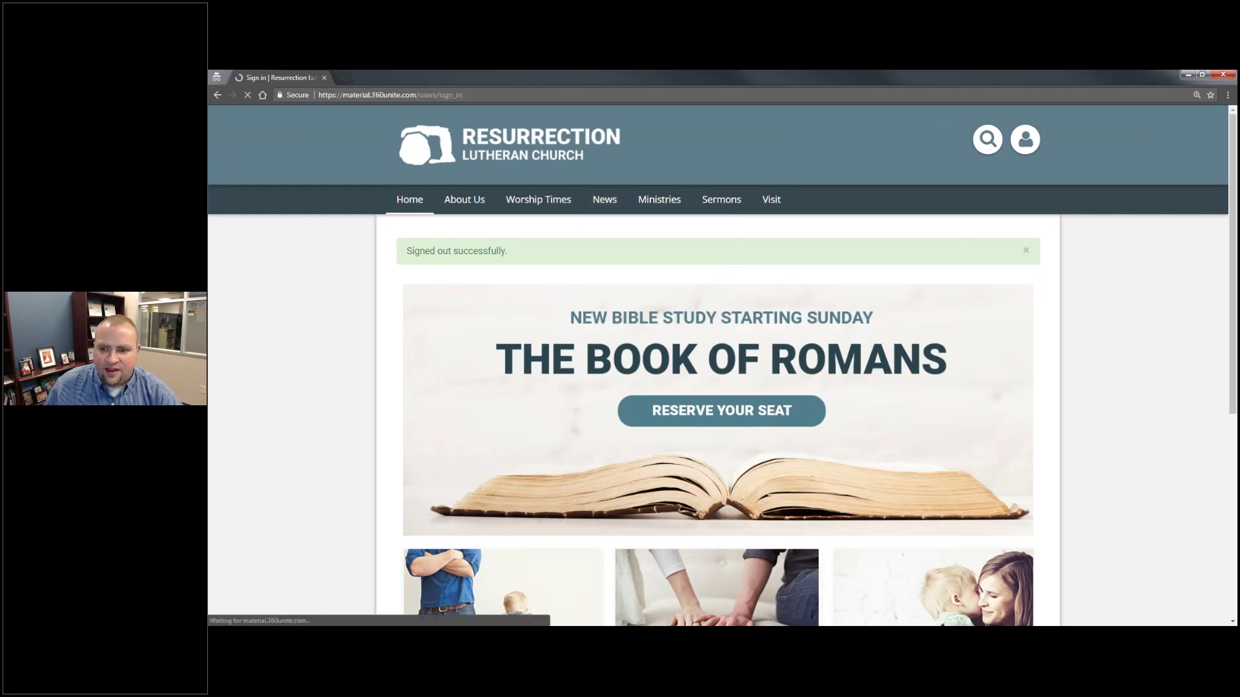
{"action": "left_click", "coordinate": [485, 278]}
{"action": "left_click", "coordinate": [481, 308]}
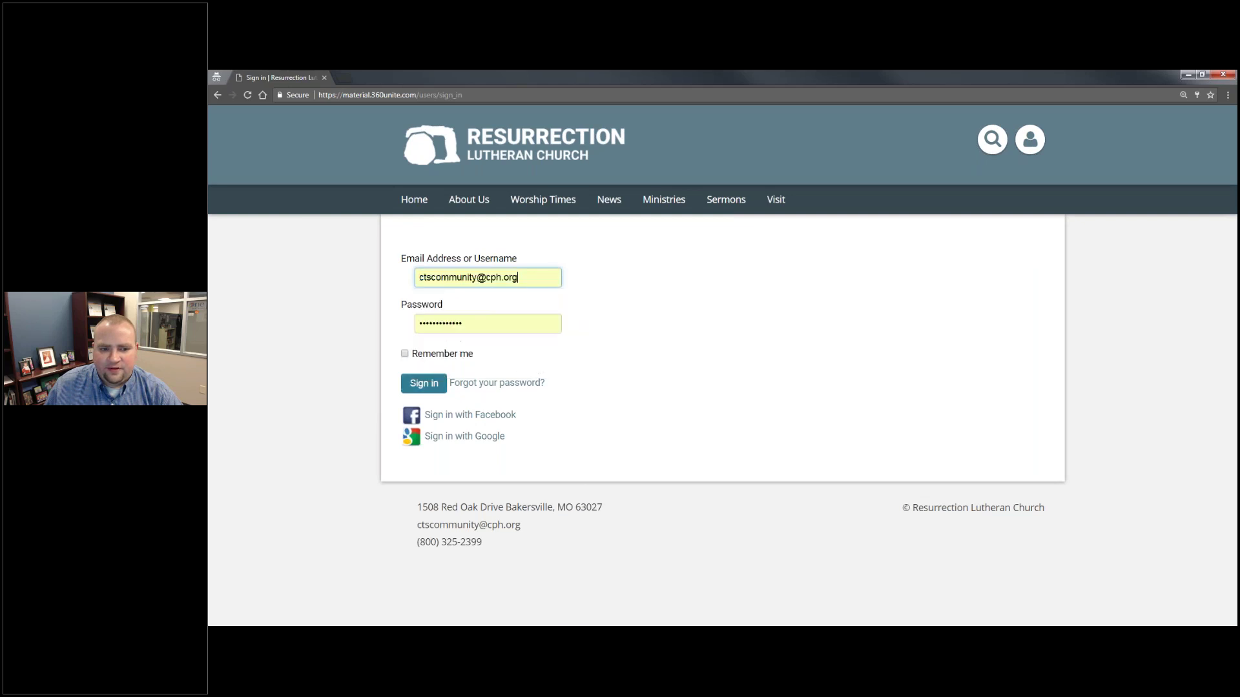
{"action": "left_click", "coordinate": [421, 382]}
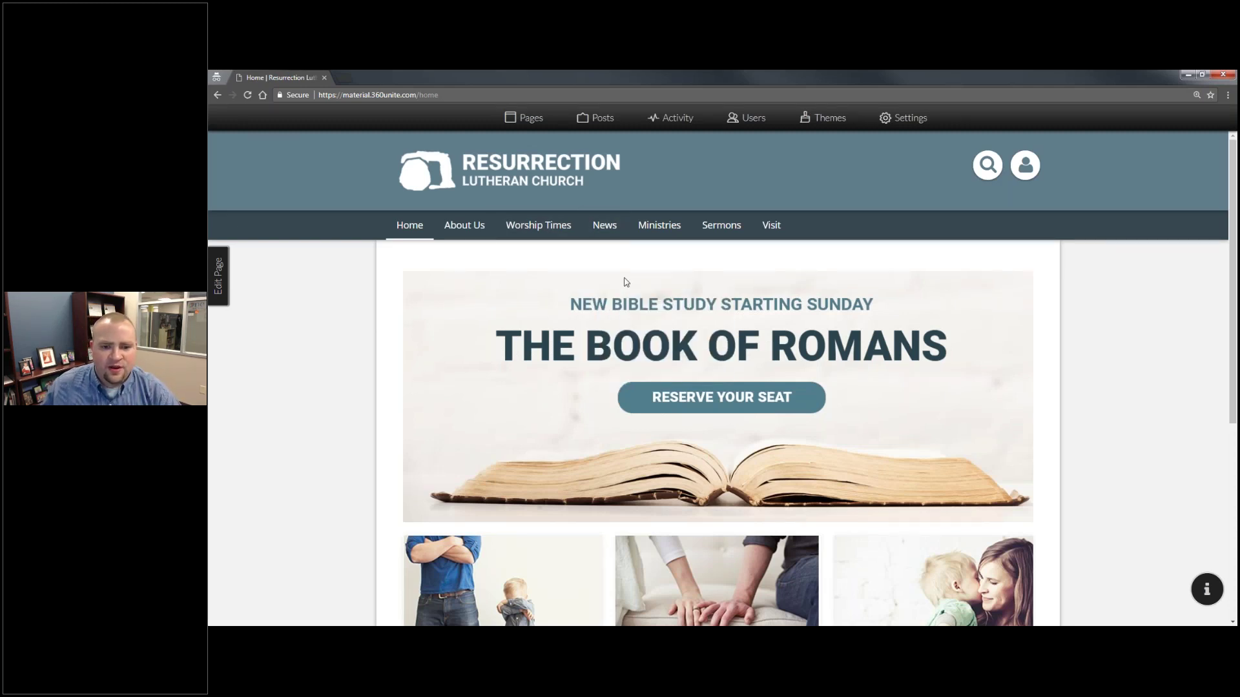
Open the Easter 2018 page from the News submenu for editing and apply the layout with a full-width header above three columns
{"action": "left_click", "coordinate": [618, 372]}
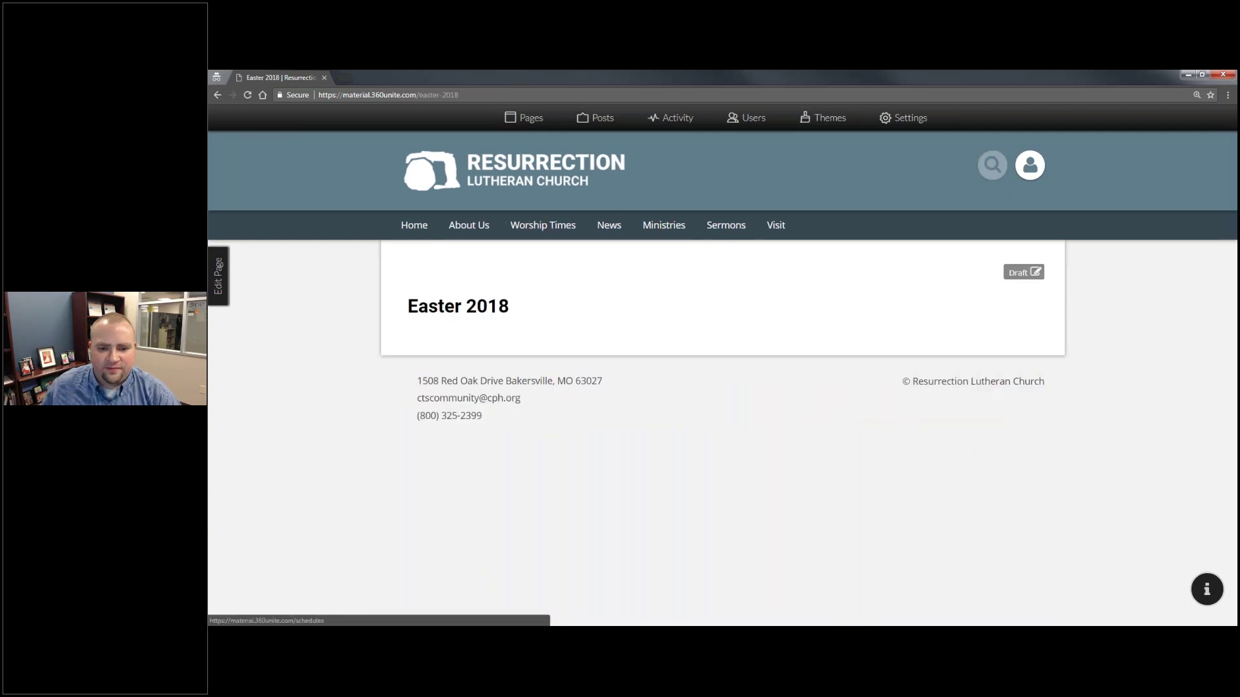
{"action": "left_click", "coordinate": [217, 287]}
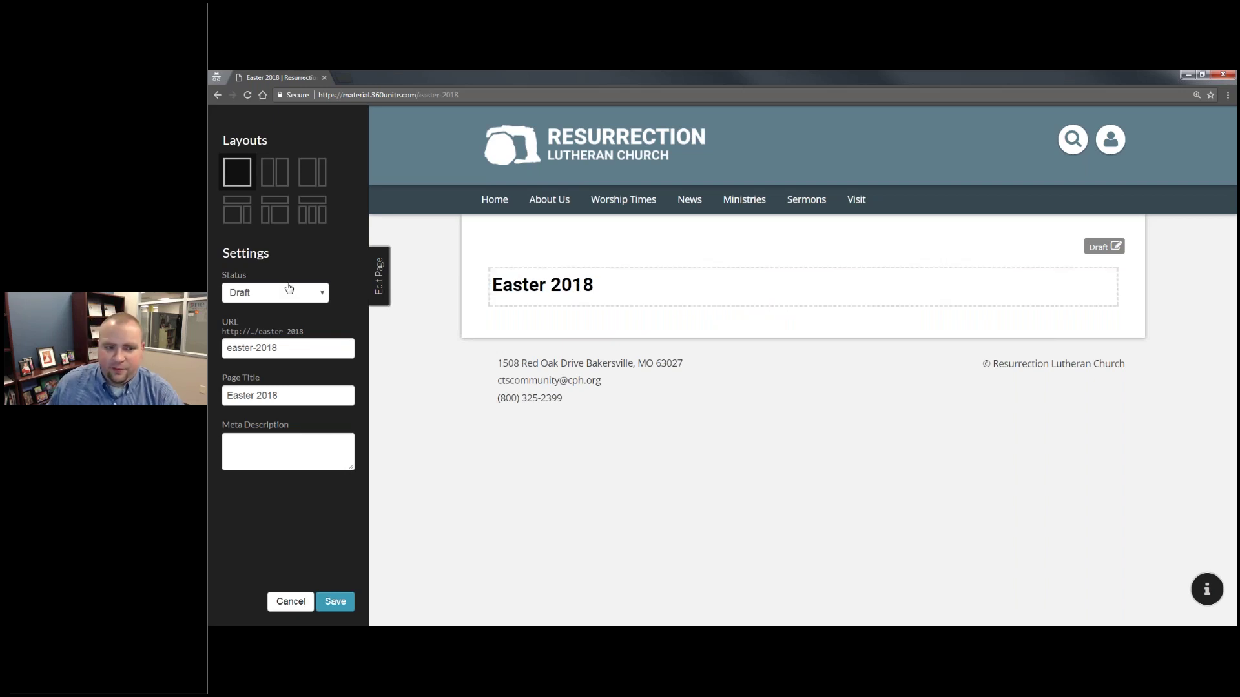
{"action": "left_click", "coordinate": [312, 210]}
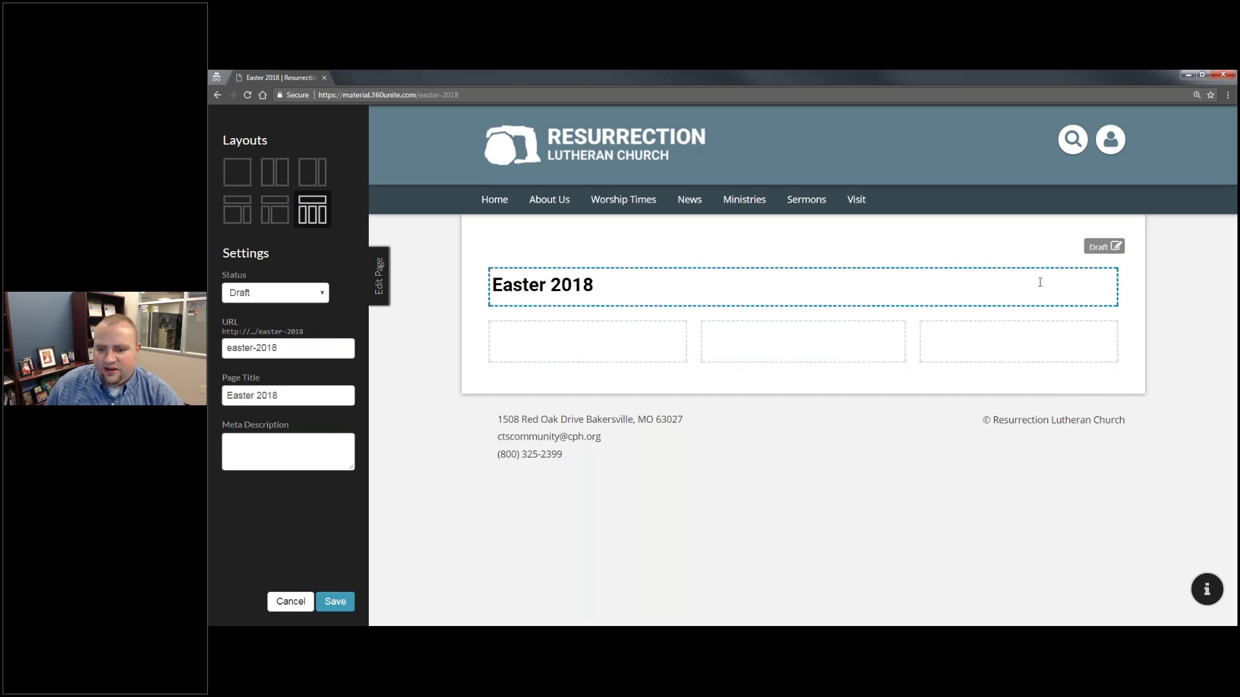
Change the page layout to a full-width header above a wide left column and a narrow right column
{"action": "left_click", "coordinate": [1001, 315]}
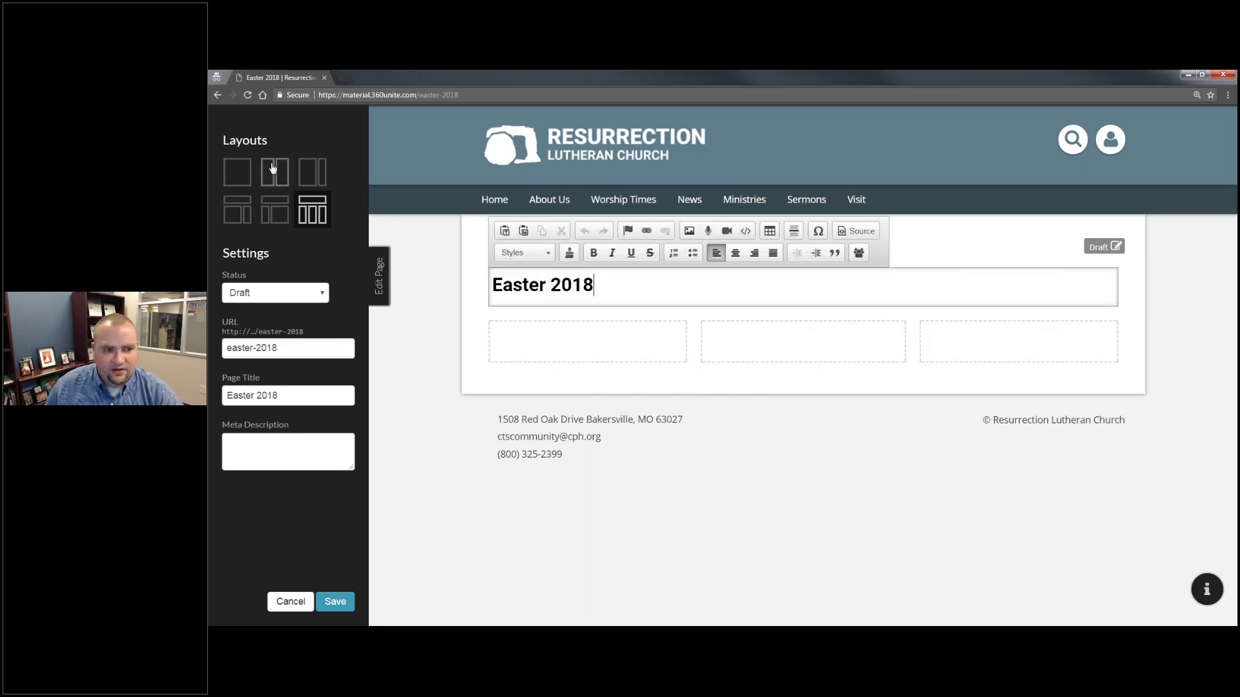
{"action": "left_click", "coordinate": [251, 208]}
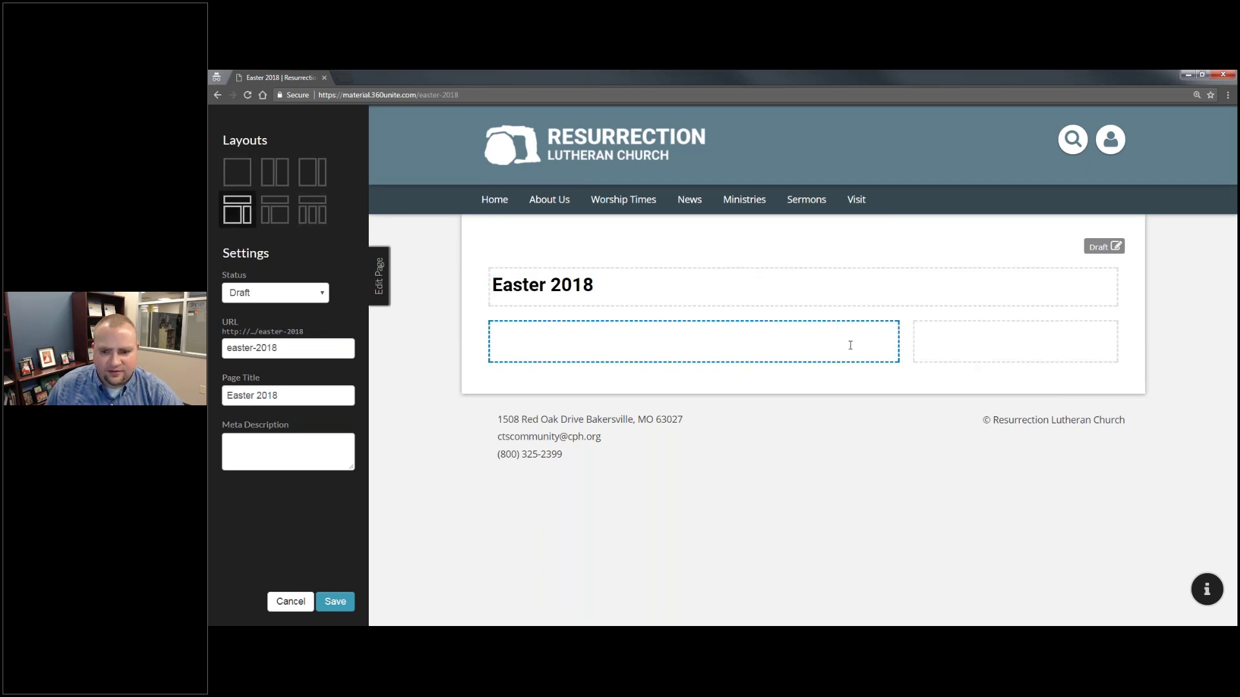
{"action": "left_click", "coordinate": [846, 297]}
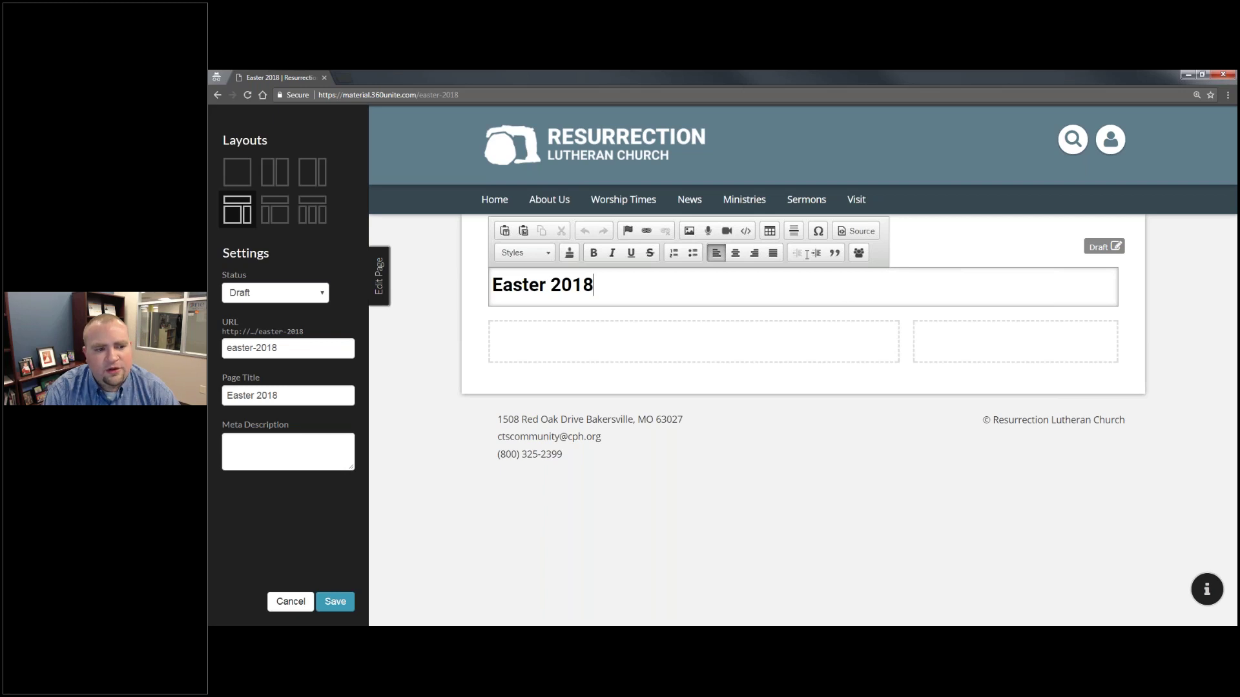
Set the Easter 2018 page's status to Published and shorten its URL to easter
{"action": "left_click", "coordinate": [275, 292]}
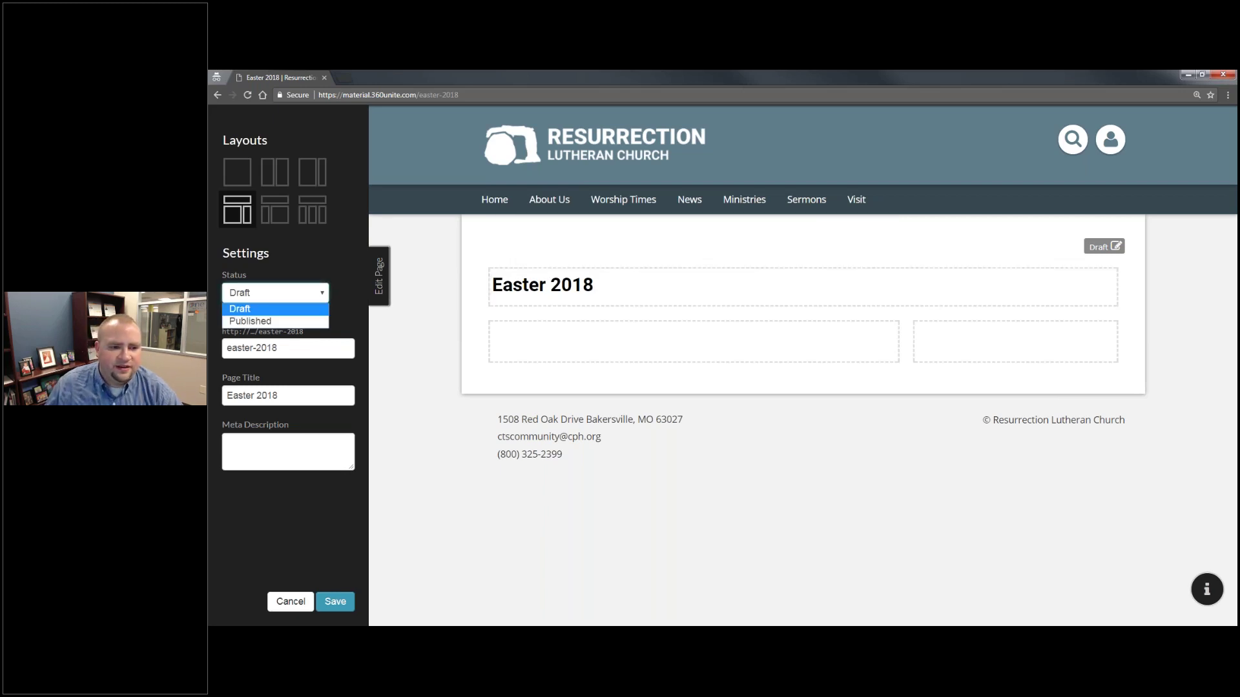
{"action": "left_click", "coordinate": [286, 322]}
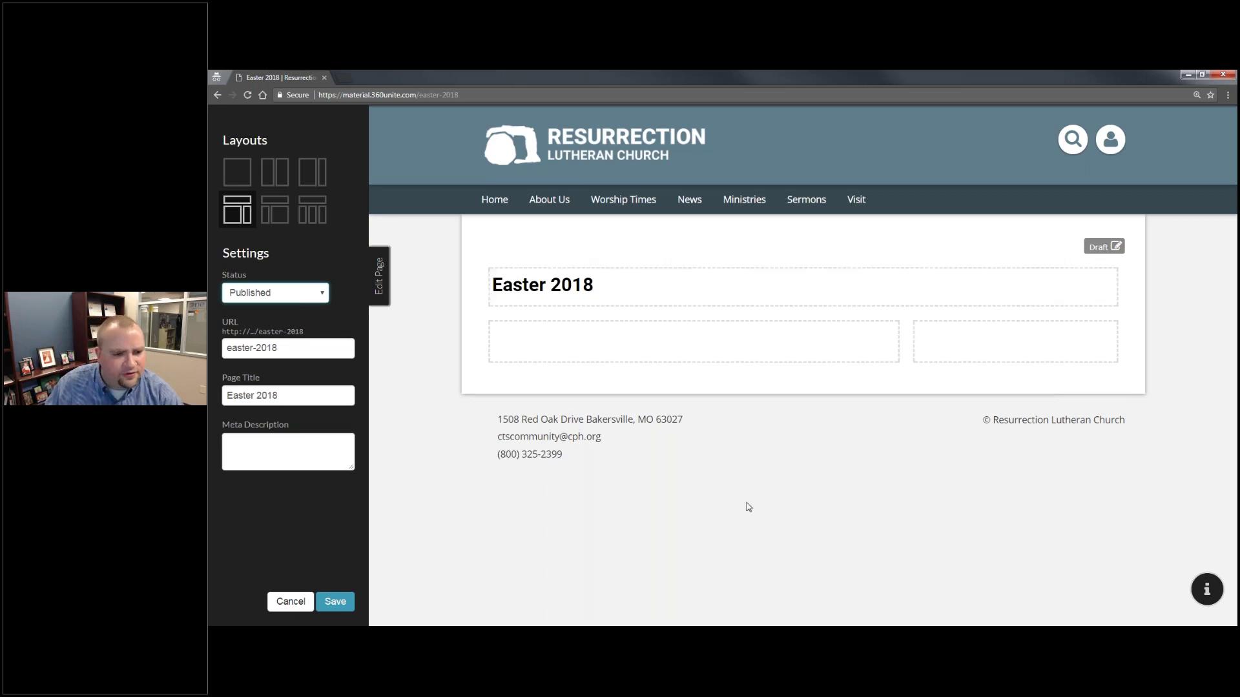
{"action": "left_click", "coordinate": [296, 348]}
{"action": "key", "text": "BackSpace"}
{"action": "key", "text": "BackSpace"}
{"action": "key", "text": "BackSpace"}
{"action": "key", "text": "BackSpace"}
{"action": "key", "text": "BackSpace"}
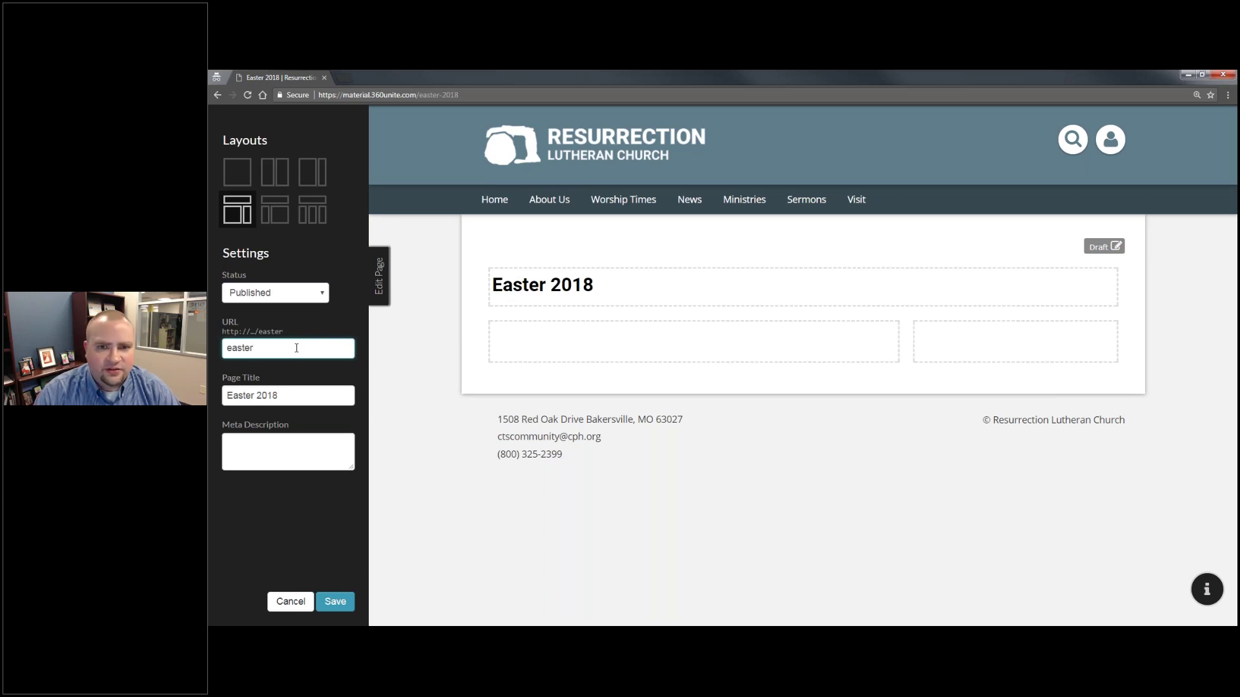
{"action": "key", "text": "Tab"}
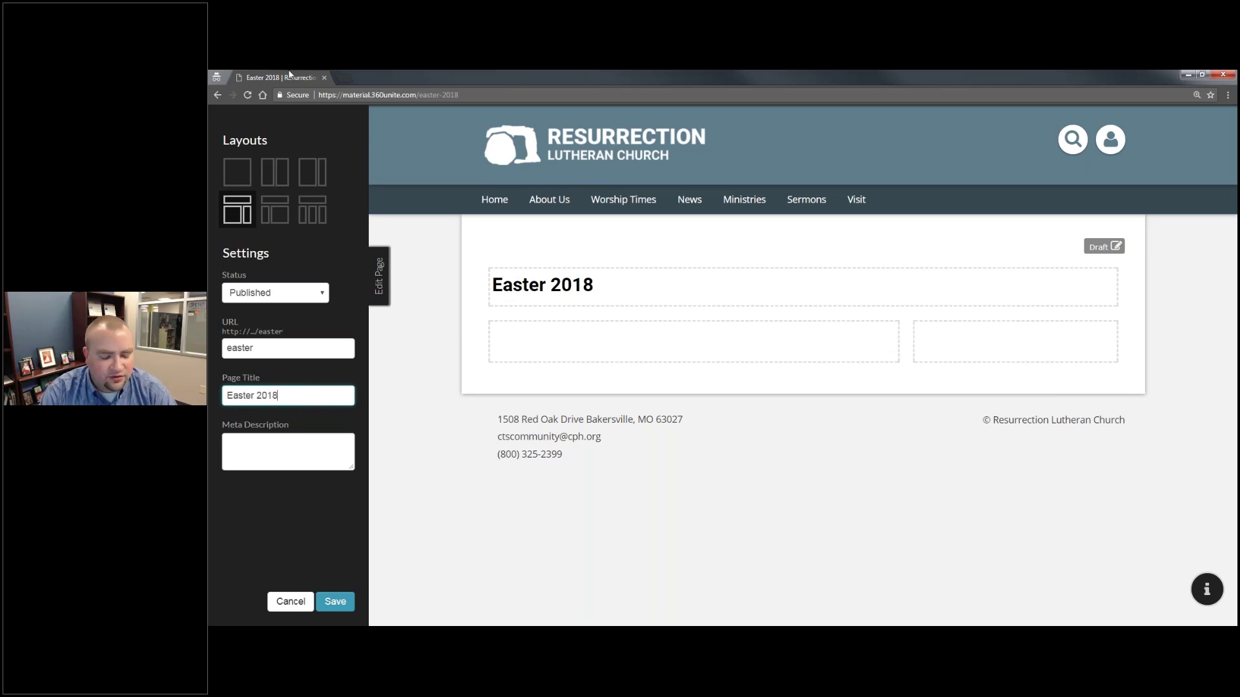
Paste the prepared text about the celebration of the Resurrection of the Lord Jesus Christ as the meta description and save the page
{"action": "left_click", "coordinate": [279, 454]}
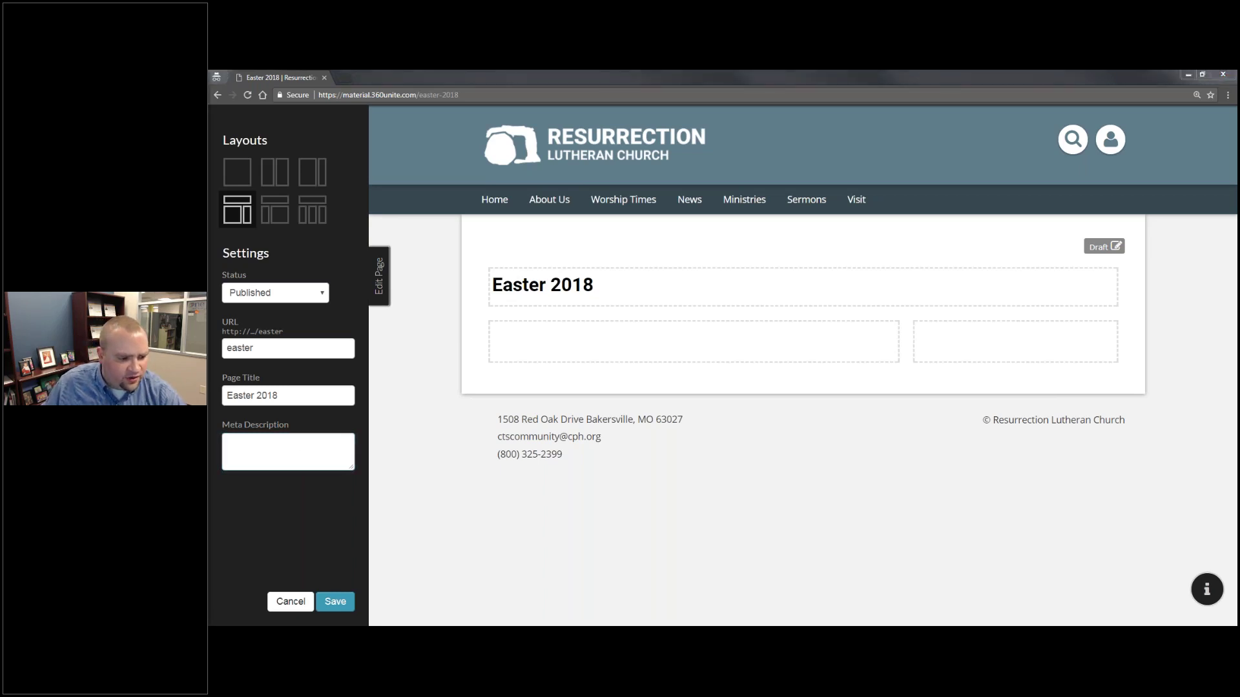
{"action": "key", "text": "alt+Tab"}
{"action": "key", "text": "ctrl+v"}
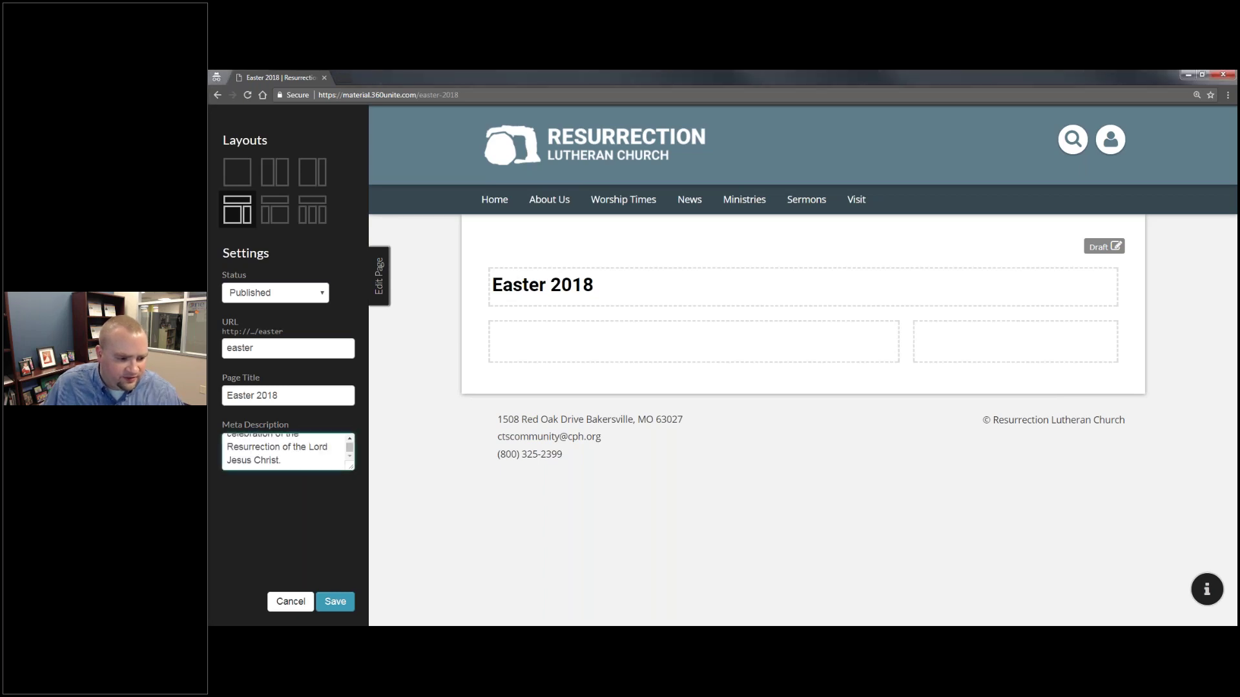
{"action": "left_click", "coordinate": [335, 601]}
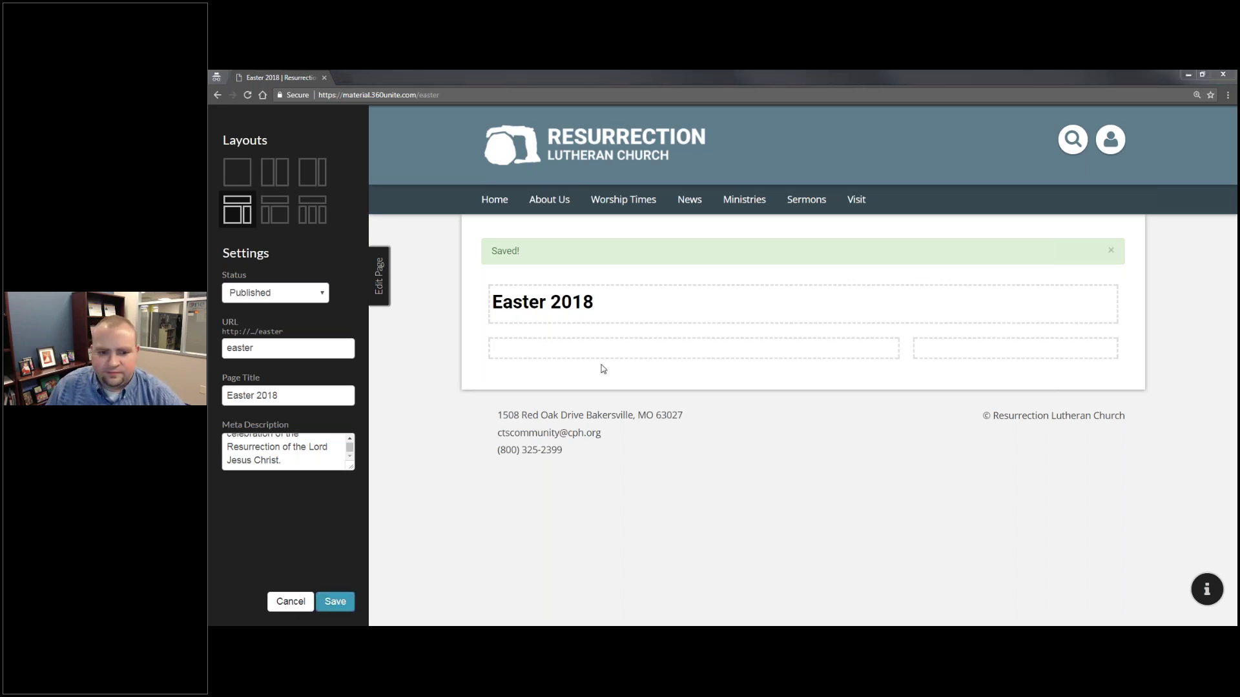
Clear the Easter 2018 heading text from the page's full-width header block
{"action": "left_click", "coordinate": [663, 301]}
{"action": "key", "text": "ctrl+a"}
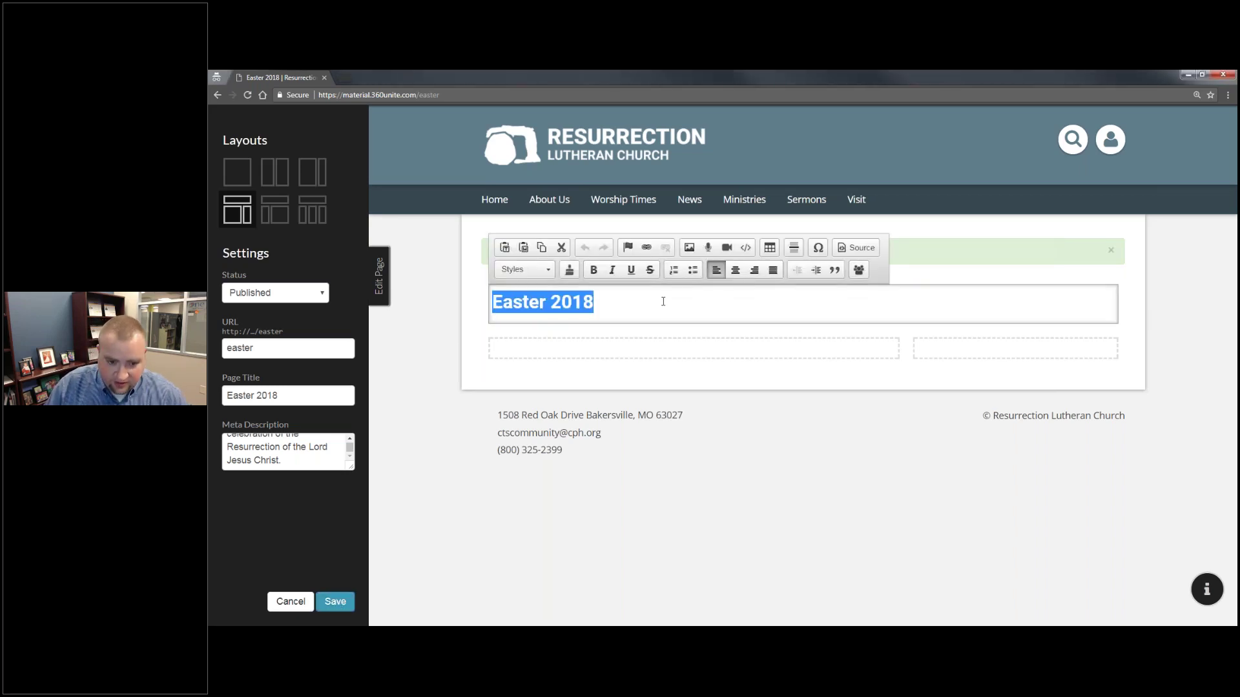
{"action": "key", "text": "BackSpace"}
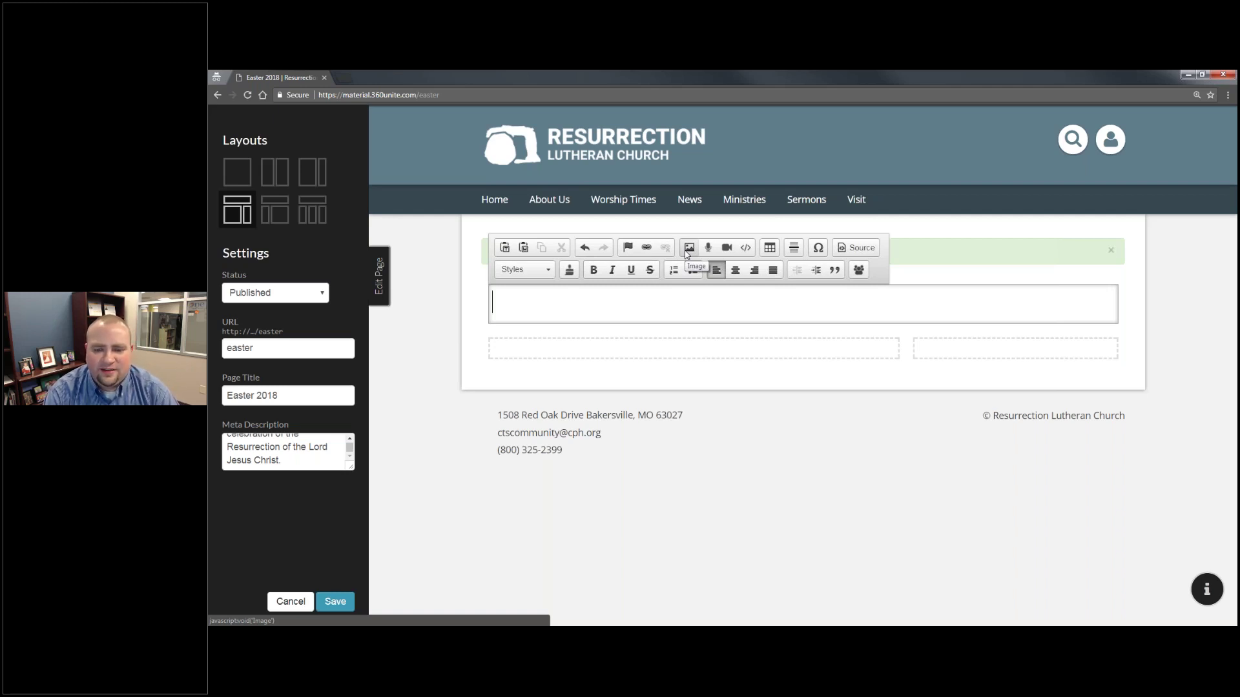
Upload EasterSunday_HeaderImage from the Unite Webinar folder on the Desktop and insert it into the empty header block
{"action": "left_click", "coordinate": [688, 247]}
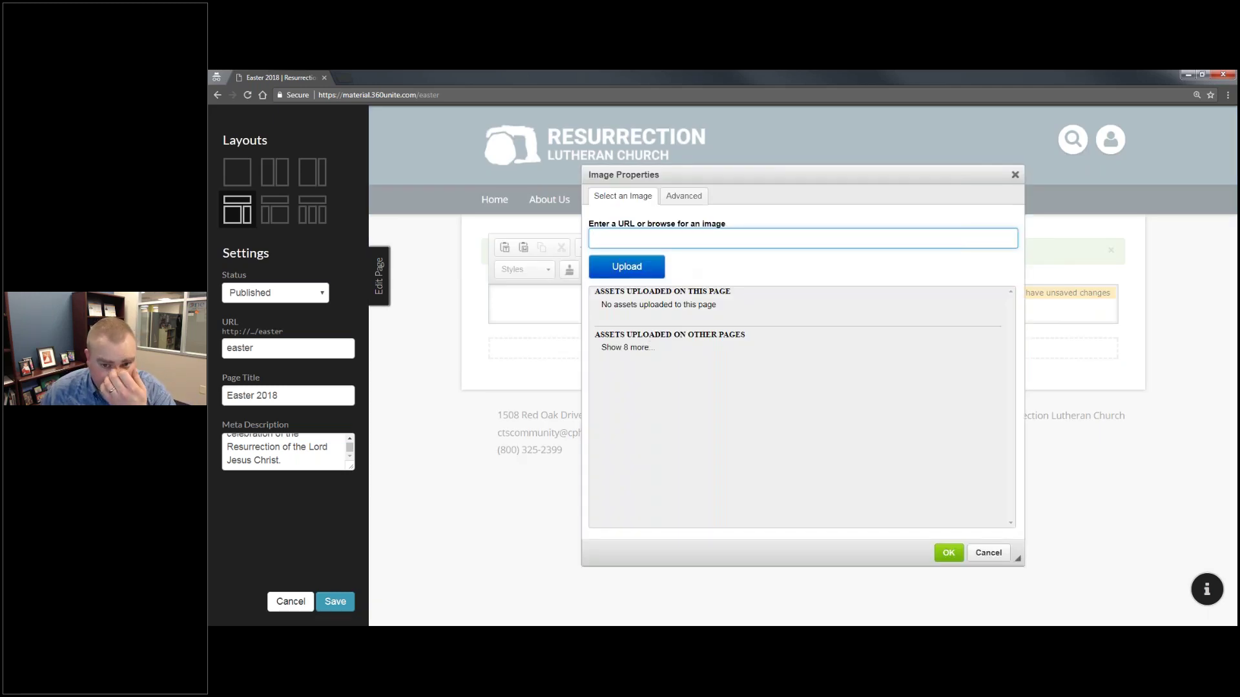
{"action": "left_click", "coordinate": [251, 143]}
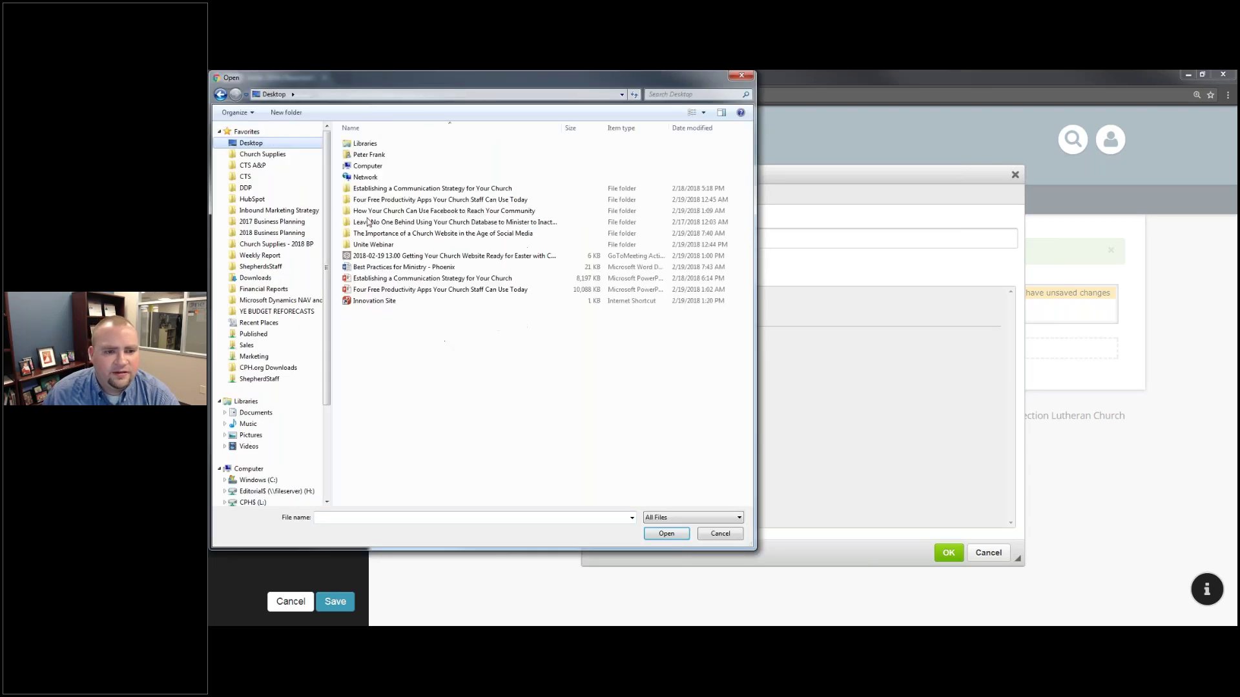
{"action": "double_click", "coordinate": [390, 249]}
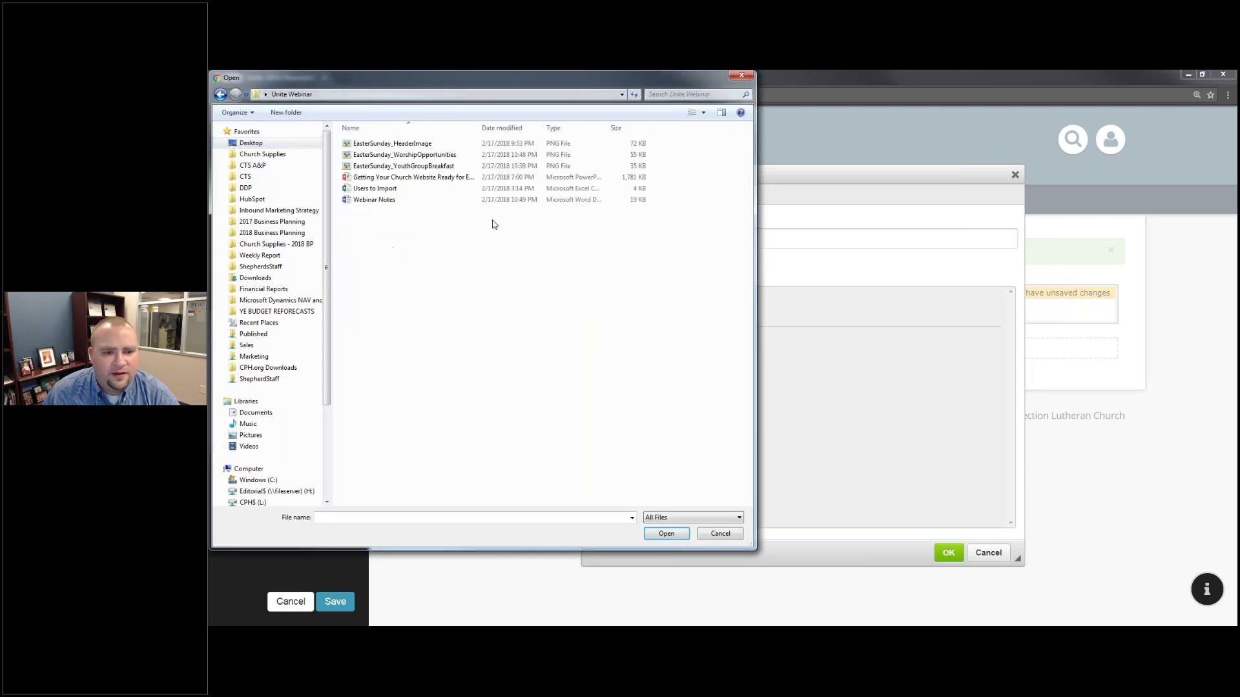
{"action": "double_click", "coordinate": [402, 143]}
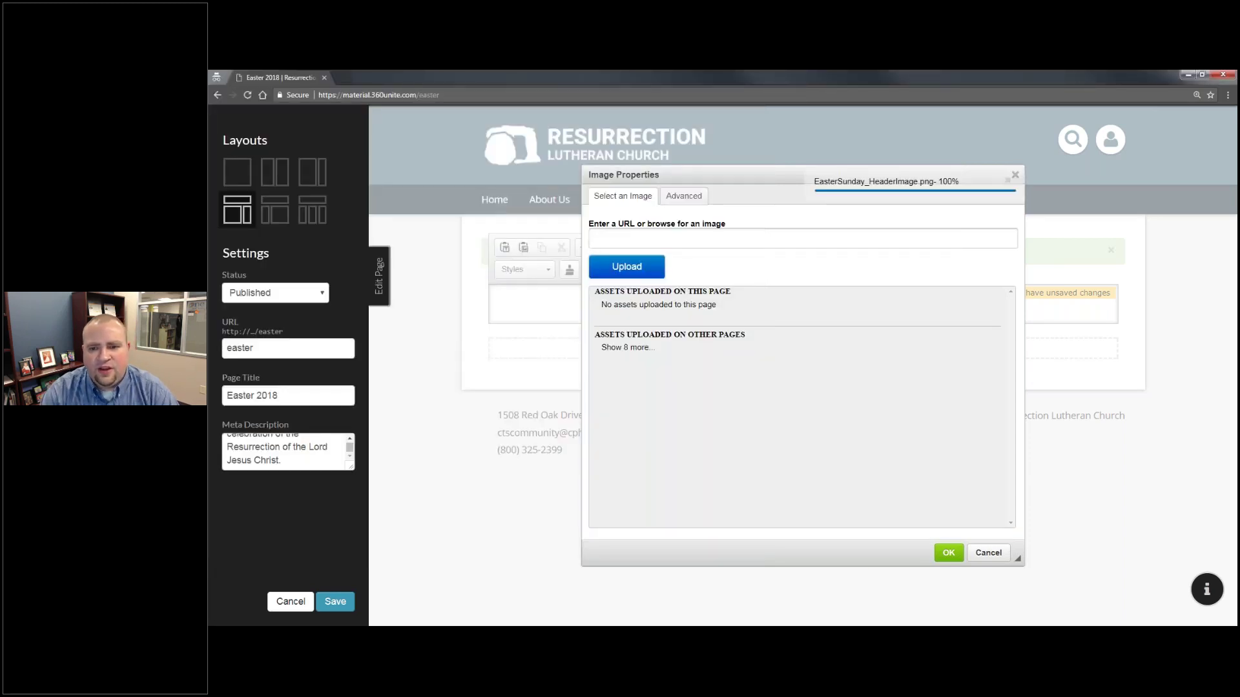
{"action": "left_click", "coordinate": [629, 352]}
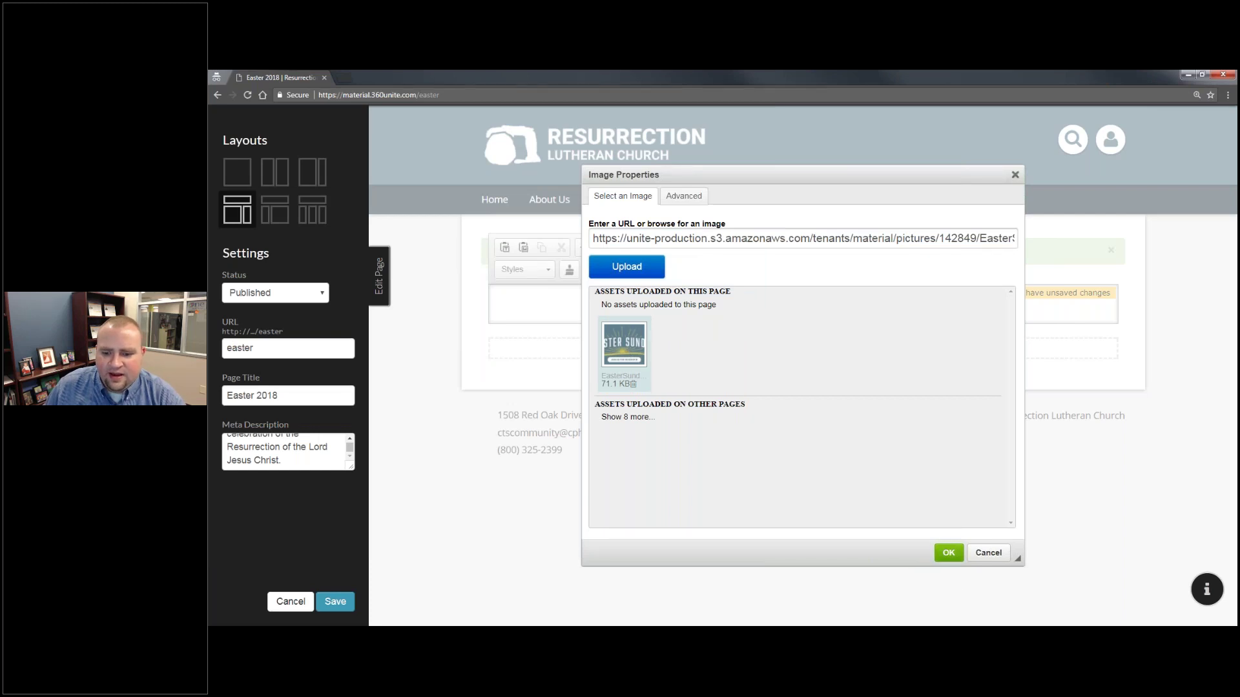
{"action": "left_click", "coordinate": [949, 552]}
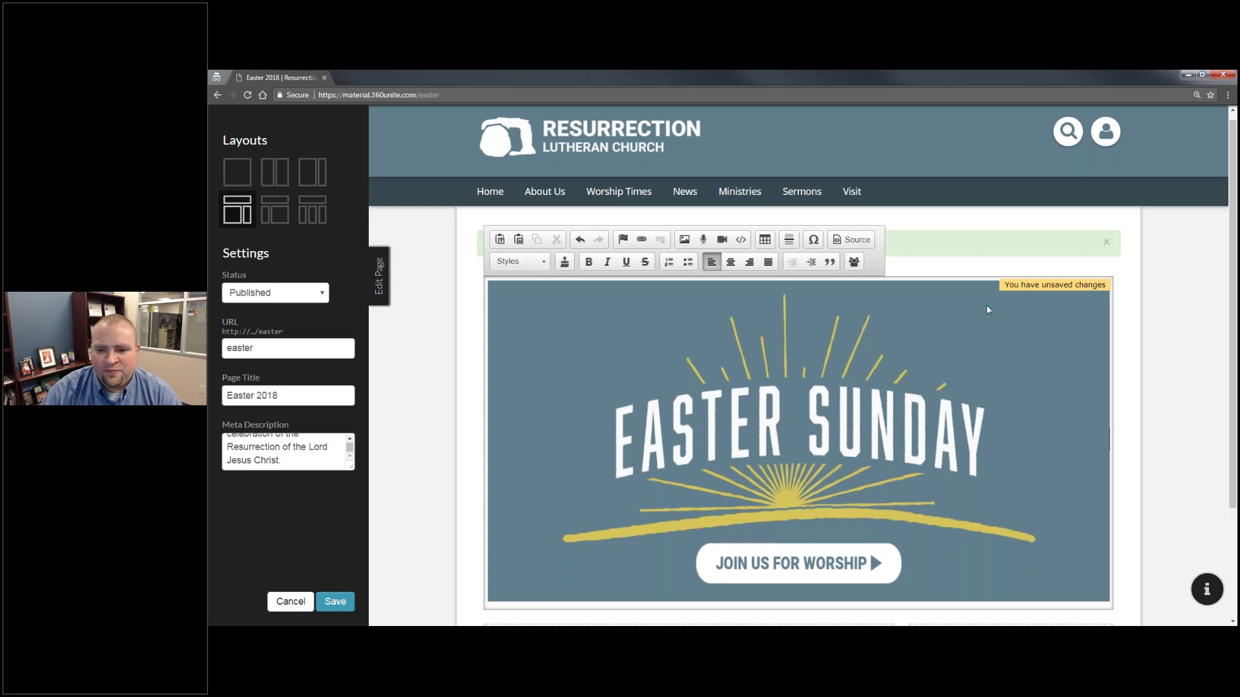
Set the header image's width to 100% and leave its height blank in the advanced image properties
{"action": "double_click", "coordinate": [798, 323]}
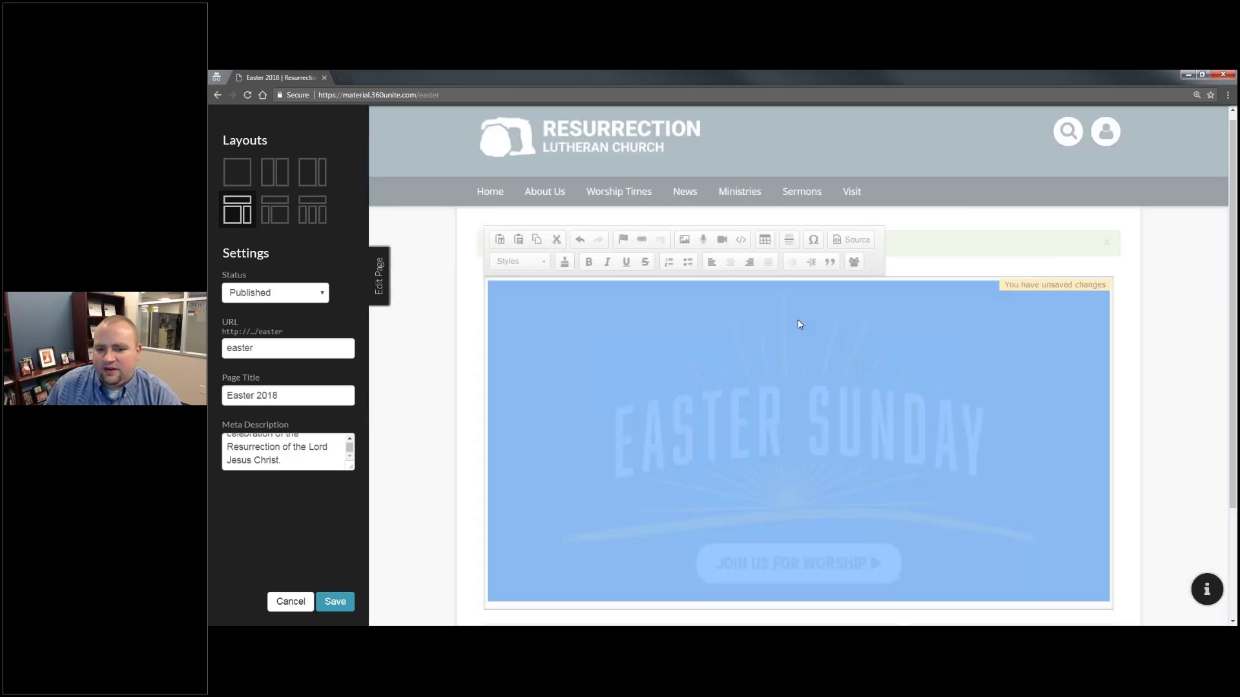
{"action": "double_click", "coordinate": [600, 310]}
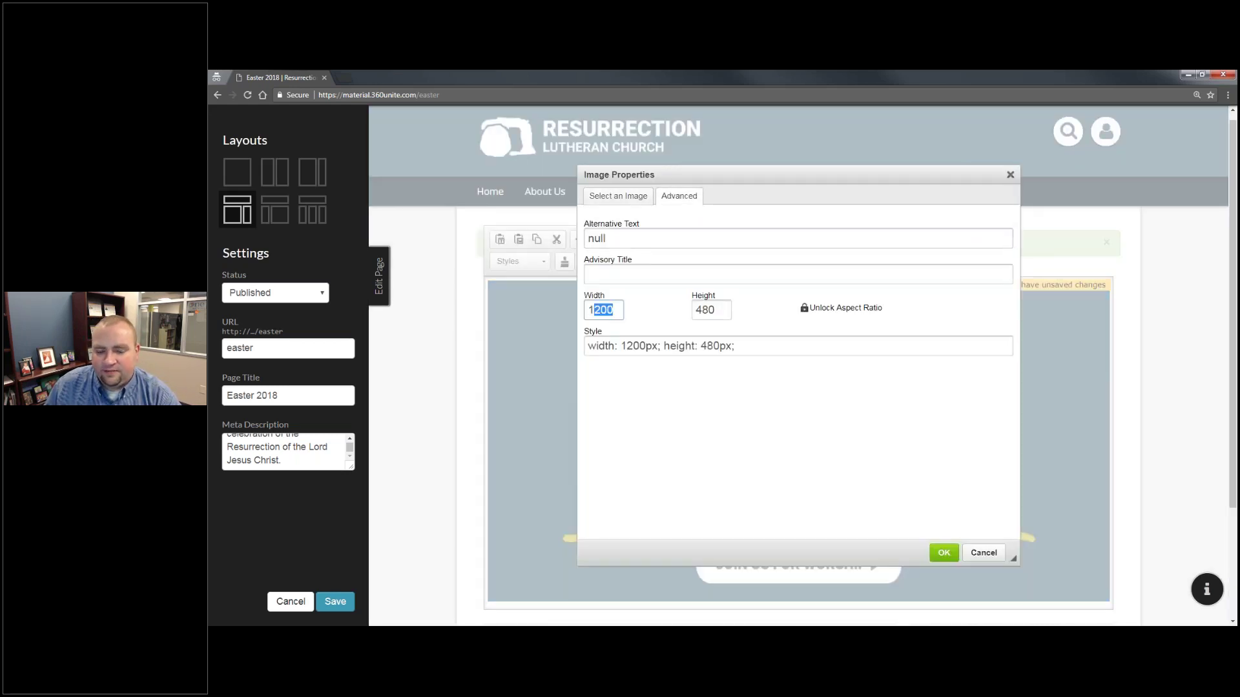
{"action": "type", "text": "4"}
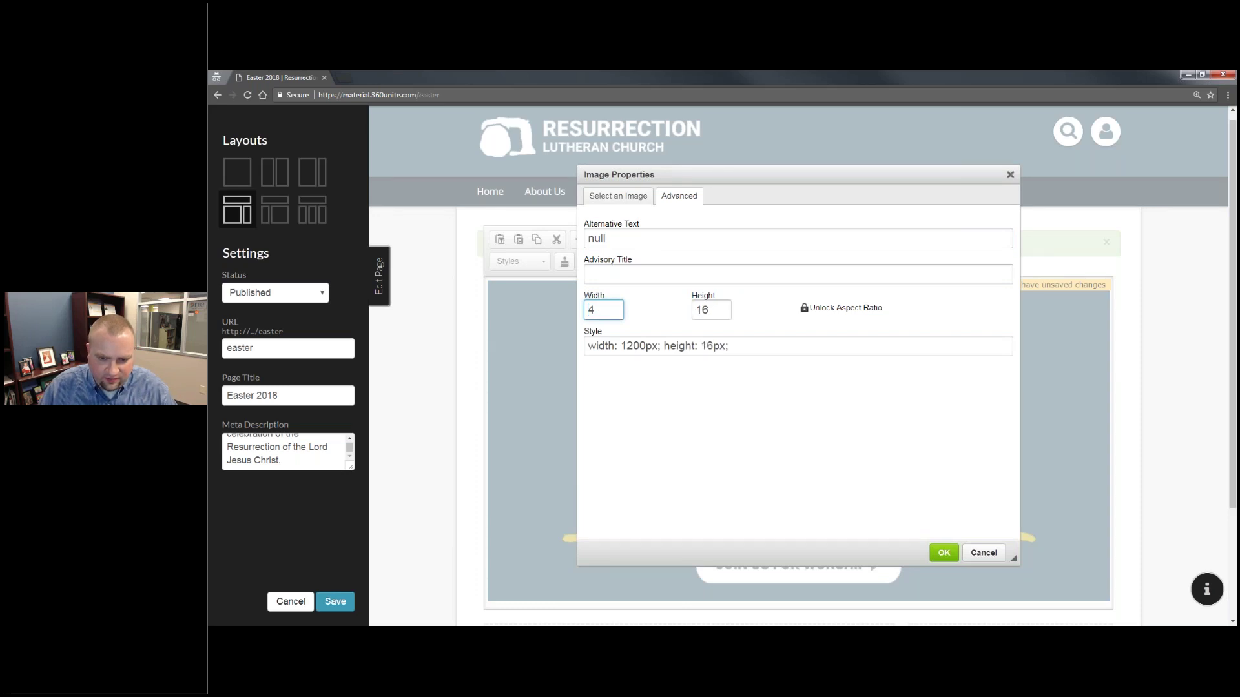
{"action": "key", "text": "BackSpace"}
{"action": "type", "text": "100%"}
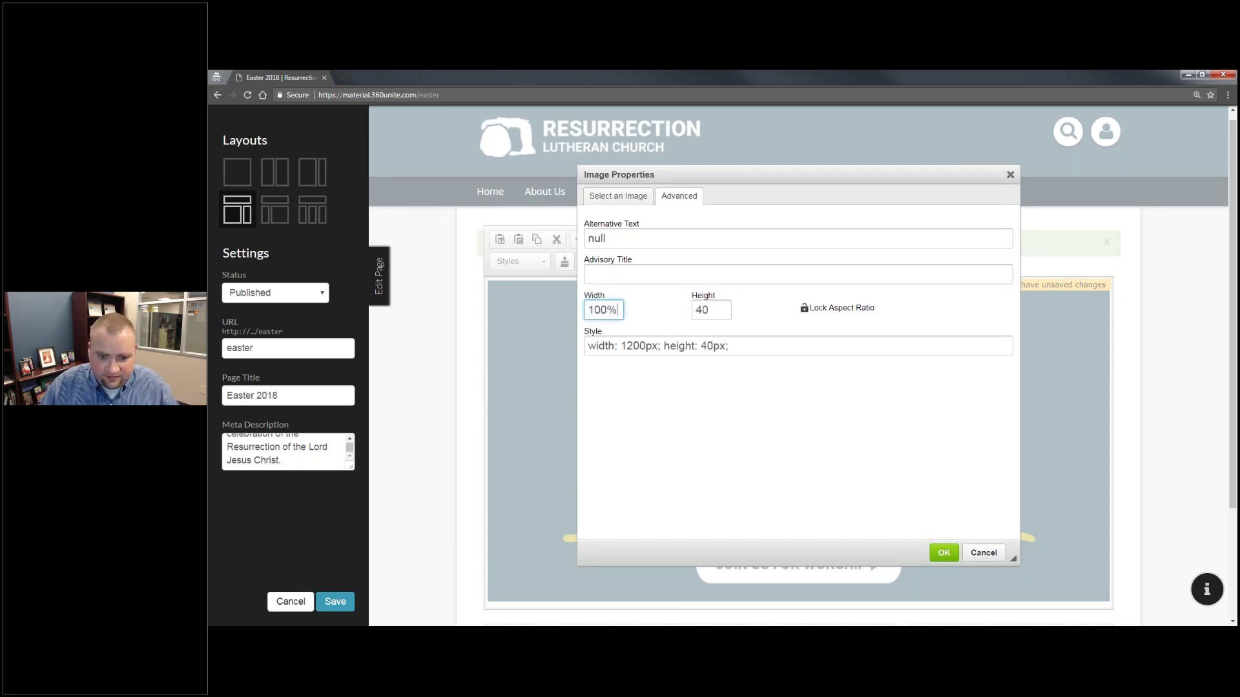
{"action": "key", "text": "Tab"}
{"action": "key", "text": "BackSpace"}
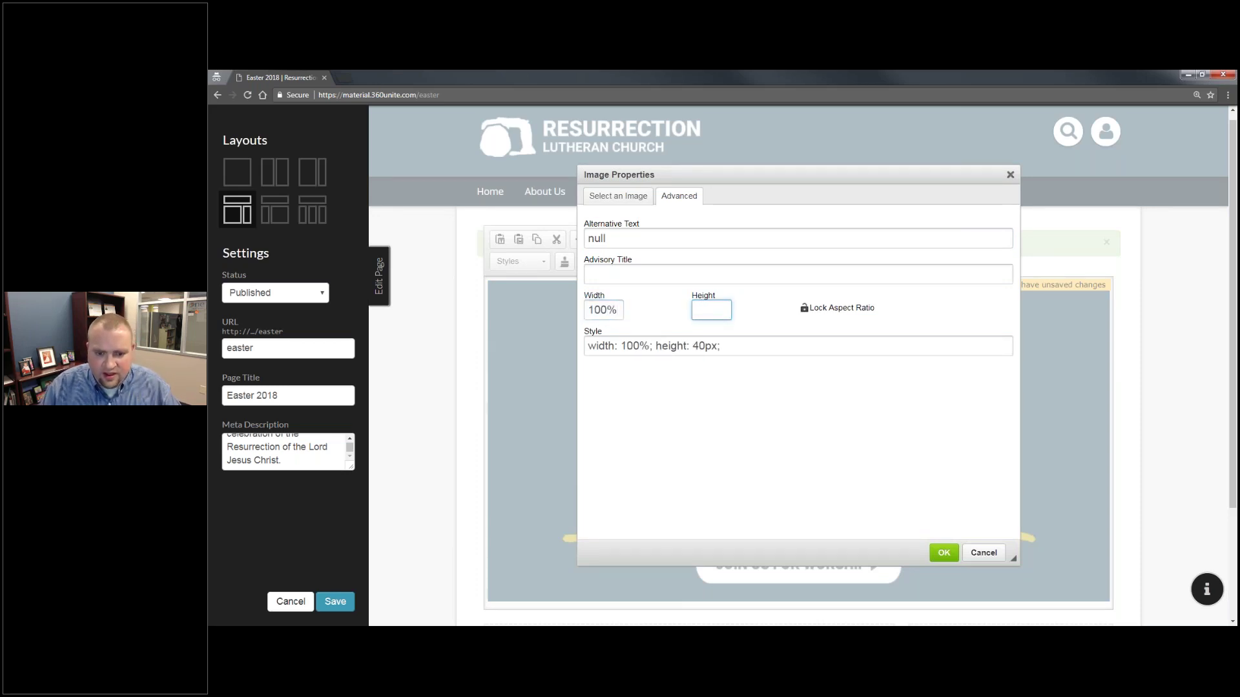
{"action": "type", "text": "'"}
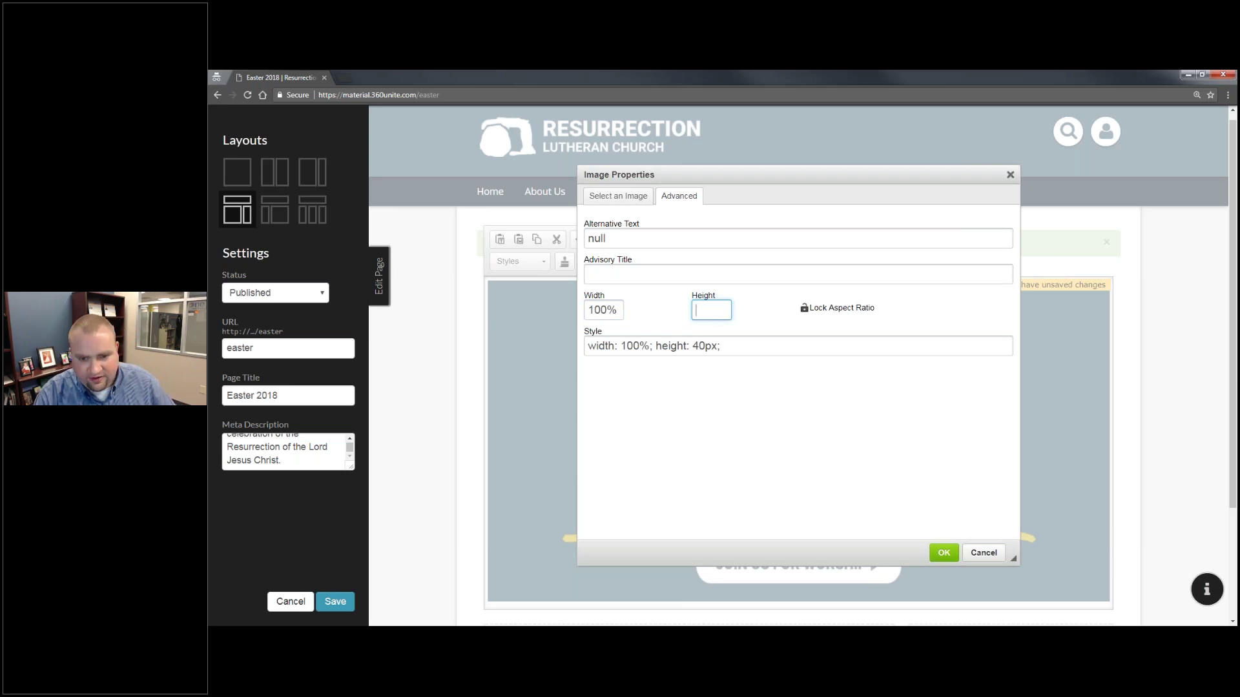
{"action": "key", "text": "Tab"}
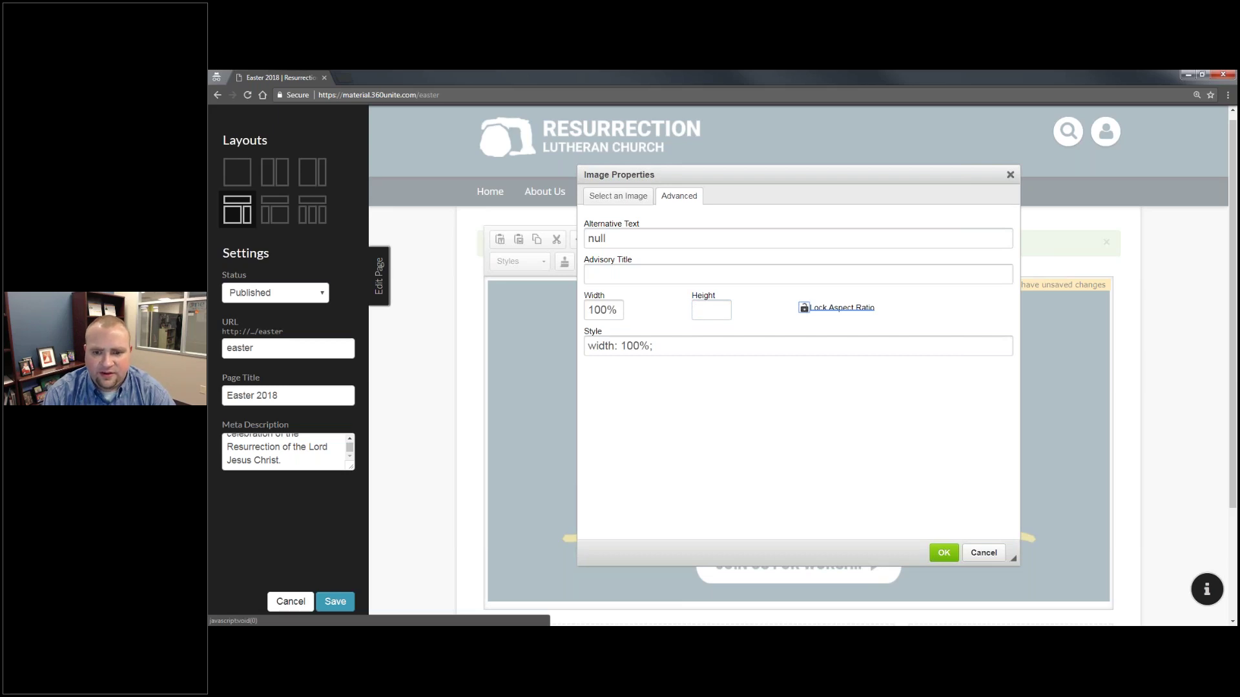
{"action": "left_click", "coordinate": [944, 553]}
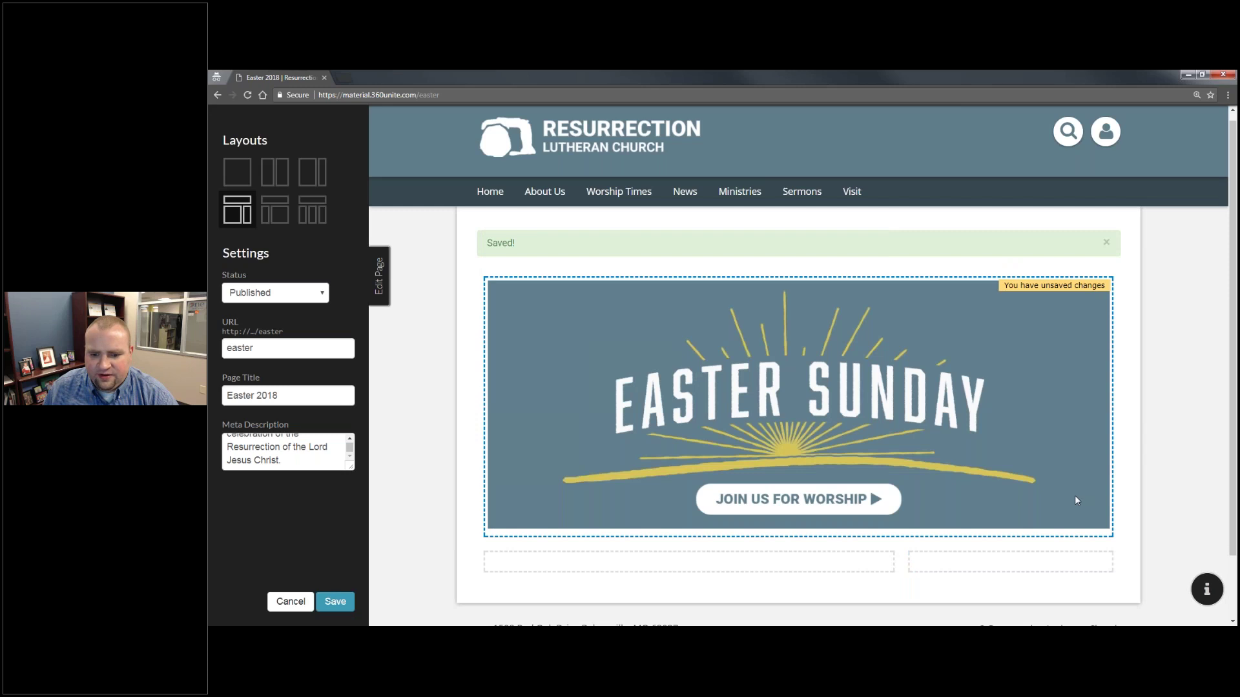
Replace the Easter Sunday image in the header block with EasterSunday_WorshipOpportunities, uploaded from the Unite Webinar folder
{"action": "scroll", "coordinate": [1074, 494], "scroll_direction": "down", "scroll_amount": 2}
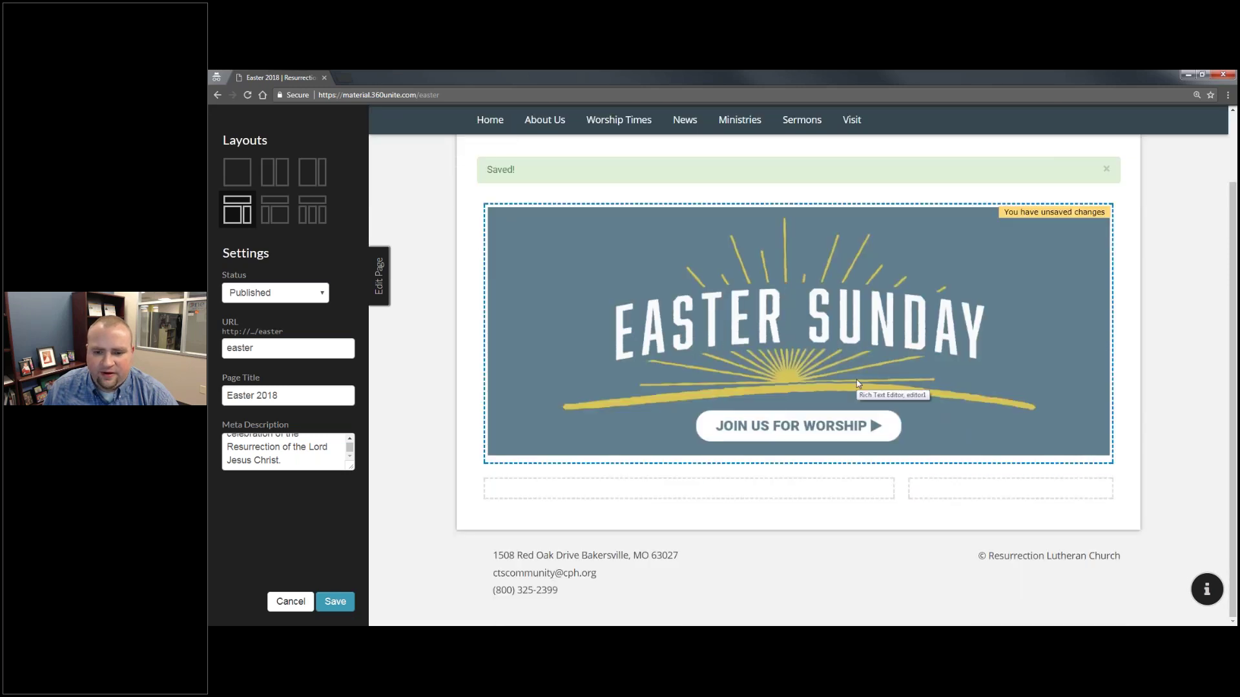
{"action": "left_click", "coordinate": [894, 376]}
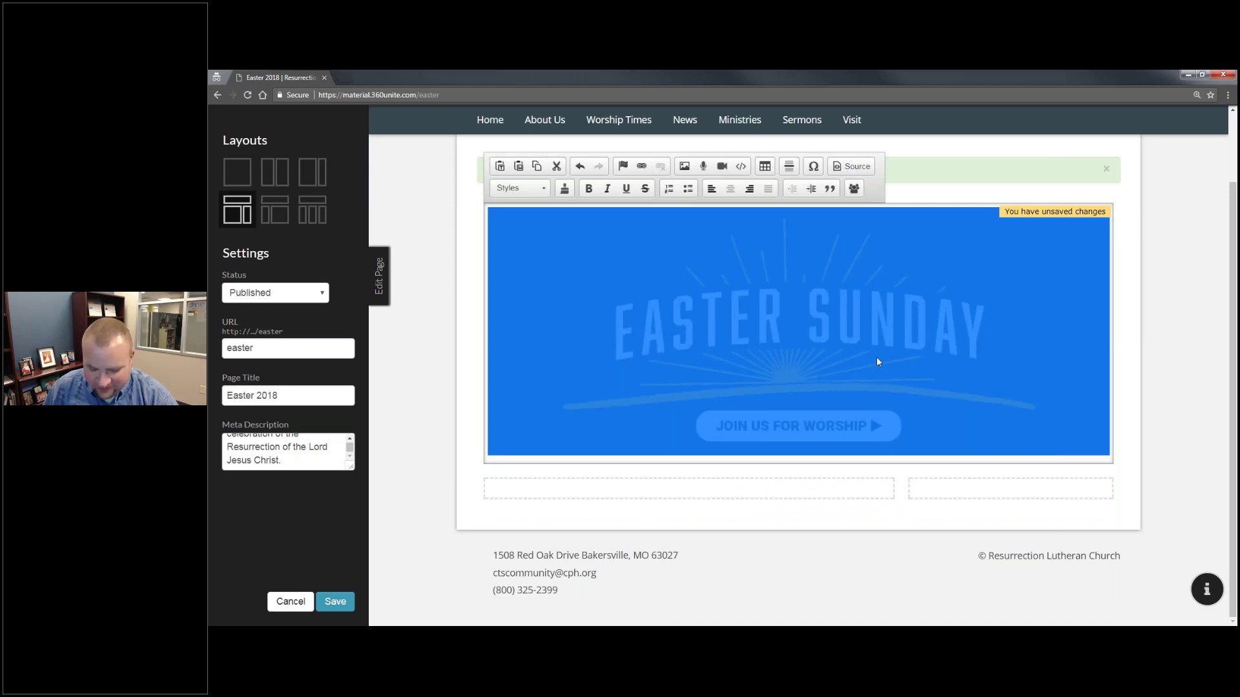
{"action": "key", "text": "Delete"}
{"action": "left_click", "coordinate": [689, 249]}
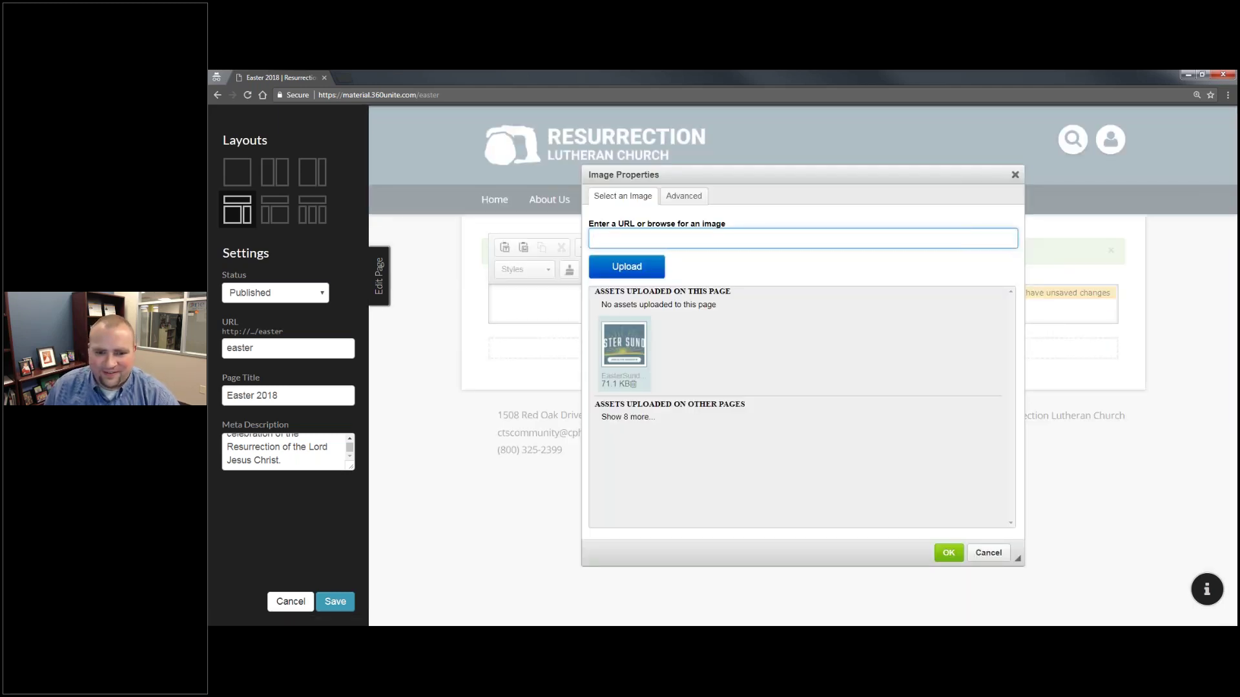
{"action": "left_click", "coordinate": [626, 266]}
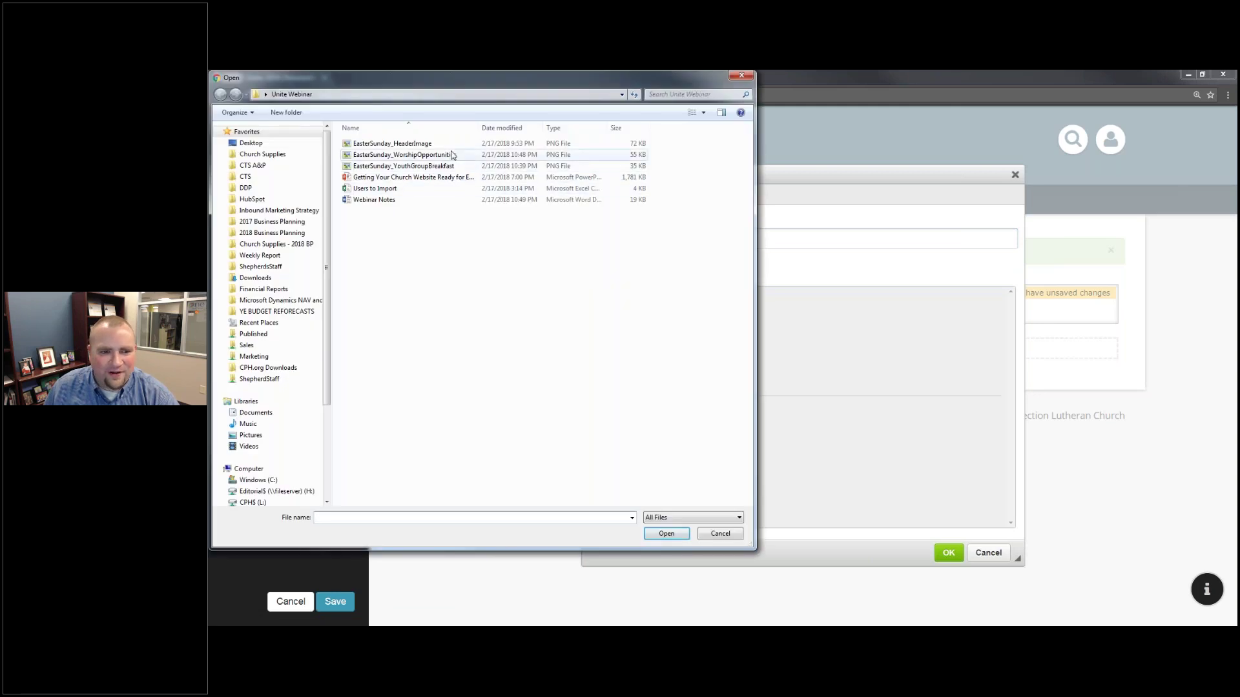
{"action": "left_click", "coordinate": [440, 156]}
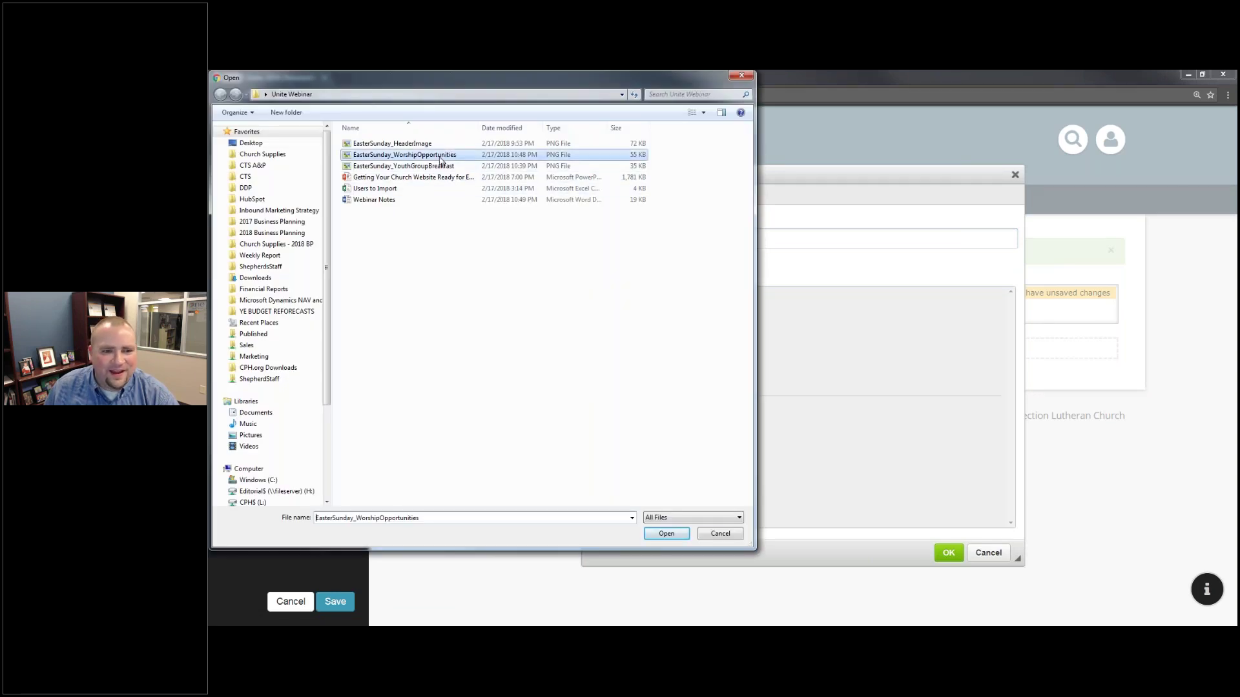
{"action": "double_click", "coordinate": [377, 158]}
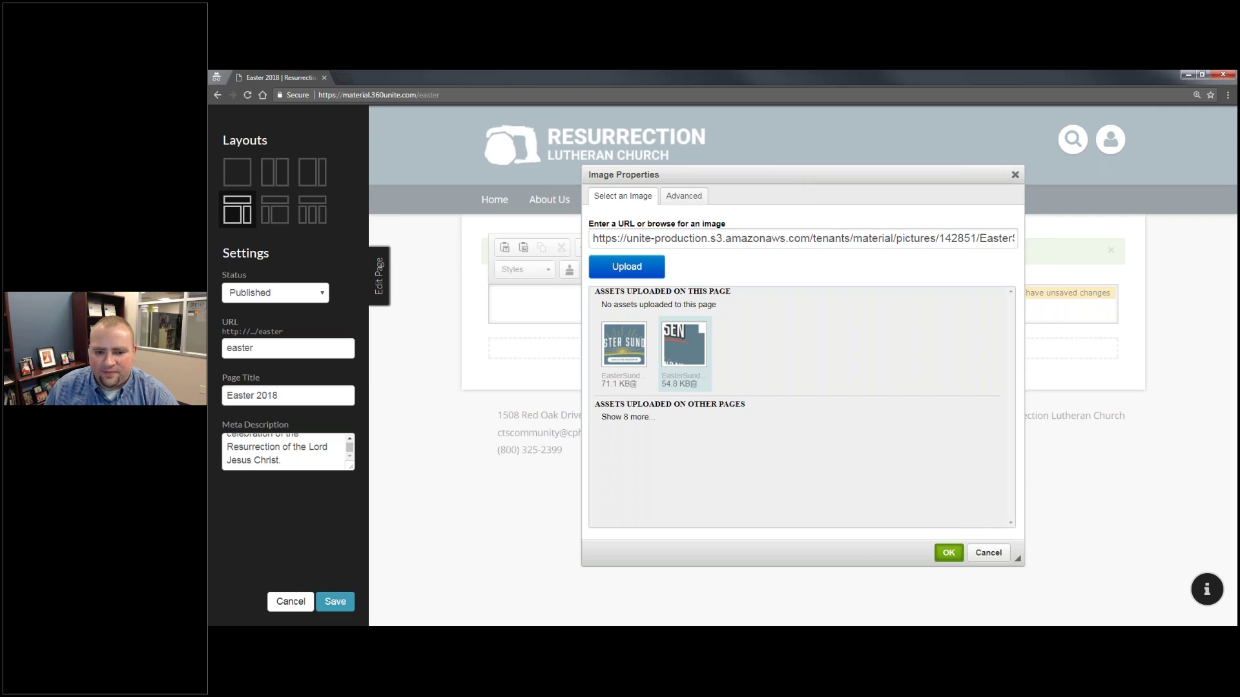
{"action": "key", "text": "Return"}
Delete the He Is Risen worship image from the header block
{"action": "key", "text": "ctrl+a"}
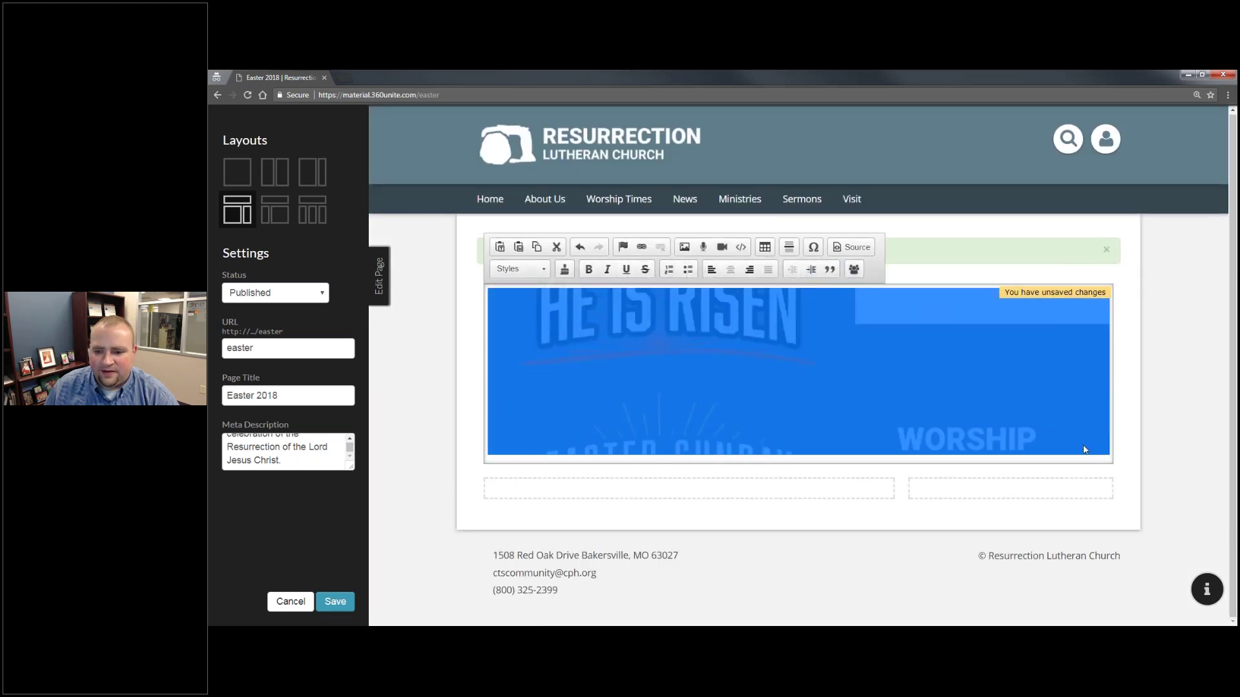
{"action": "left_click", "coordinate": [715, 354]}
{"action": "left_click", "coordinate": [709, 350]}
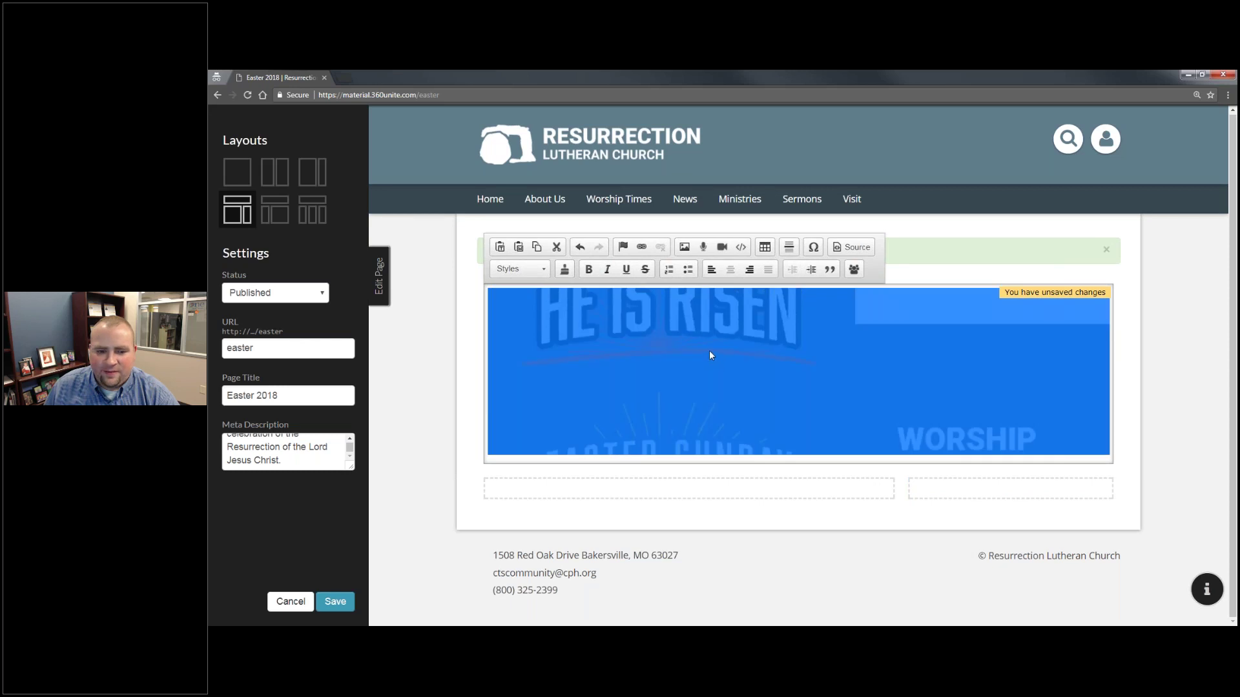
{"action": "key", "text": "Delete"}
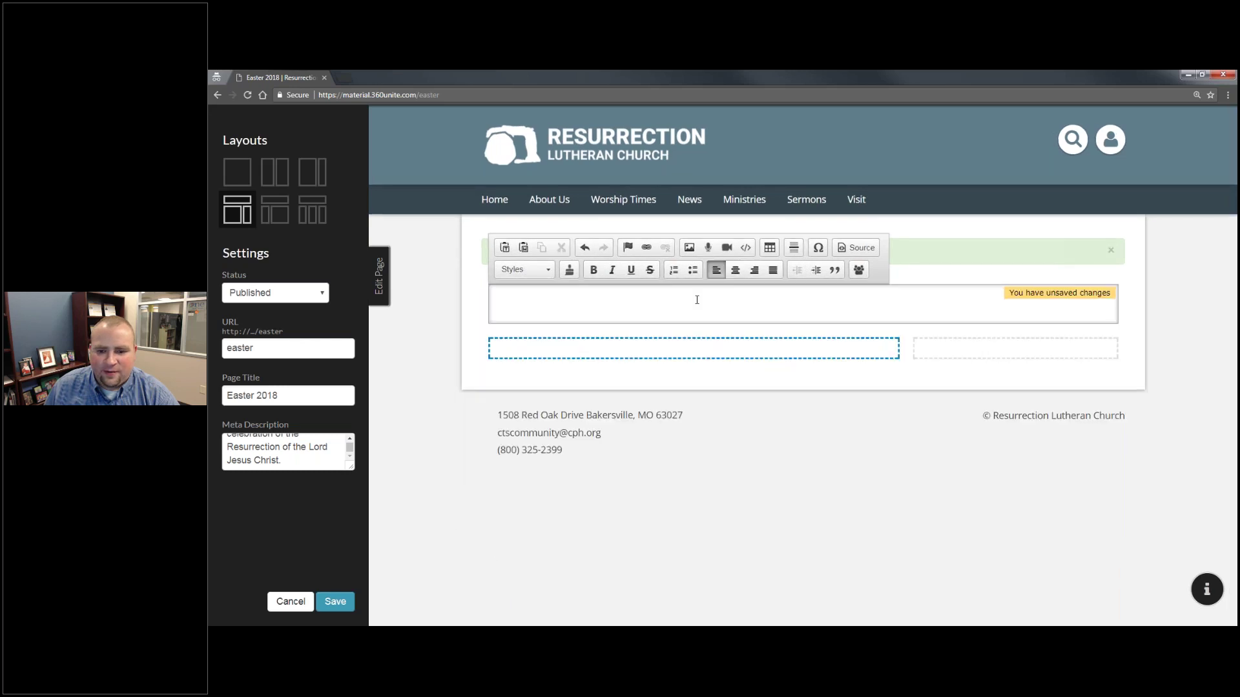
Insert the already uploaded Easter Sunday image with the worship button into the empty header block
{"action": "left_click", "coordinate": [689, 248]}
{"action": "left_click", "coordinate": [624, 344]}
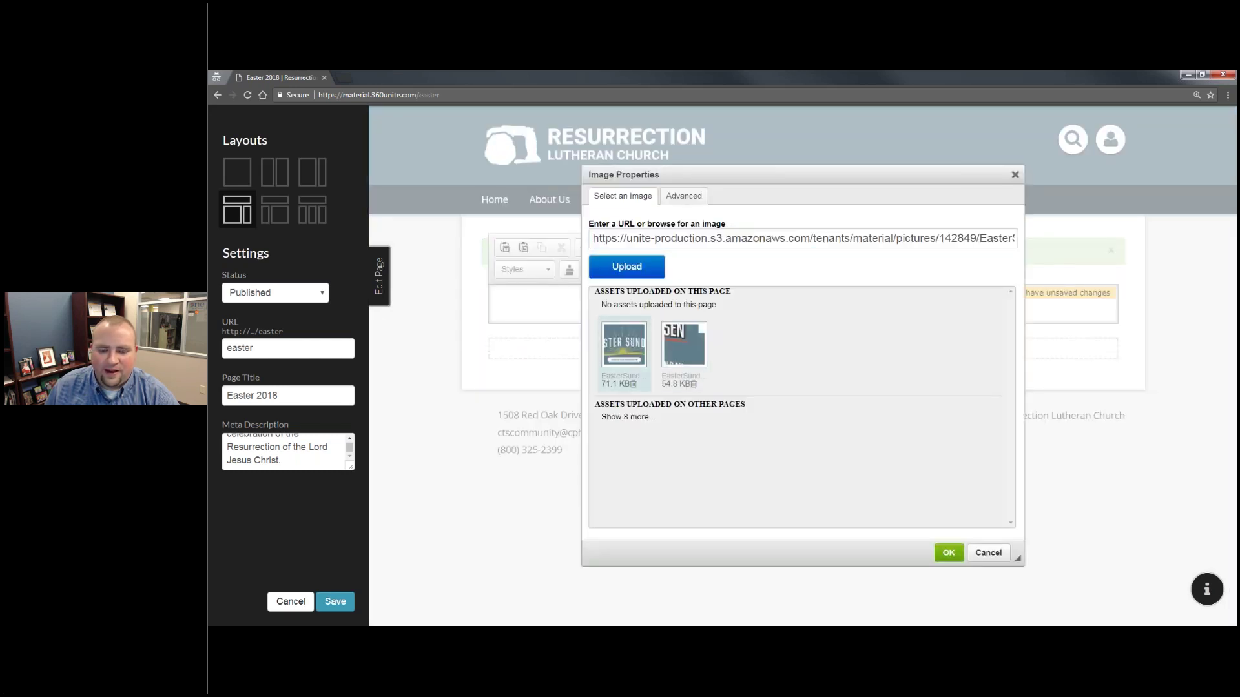
{"action": "left_click", "coordinate": [949, 553]}
Set the header image's width to 100% and clear its height in the advanced image properties
{"action": "left_click", "coordinate": [767, 300]}
{"action": "double_click", "coordinate": [767, 300]}
{"action": "left_click", "coordinate": [679, 196]}
{"action": "double_click", "coordinate": [600, 310]}
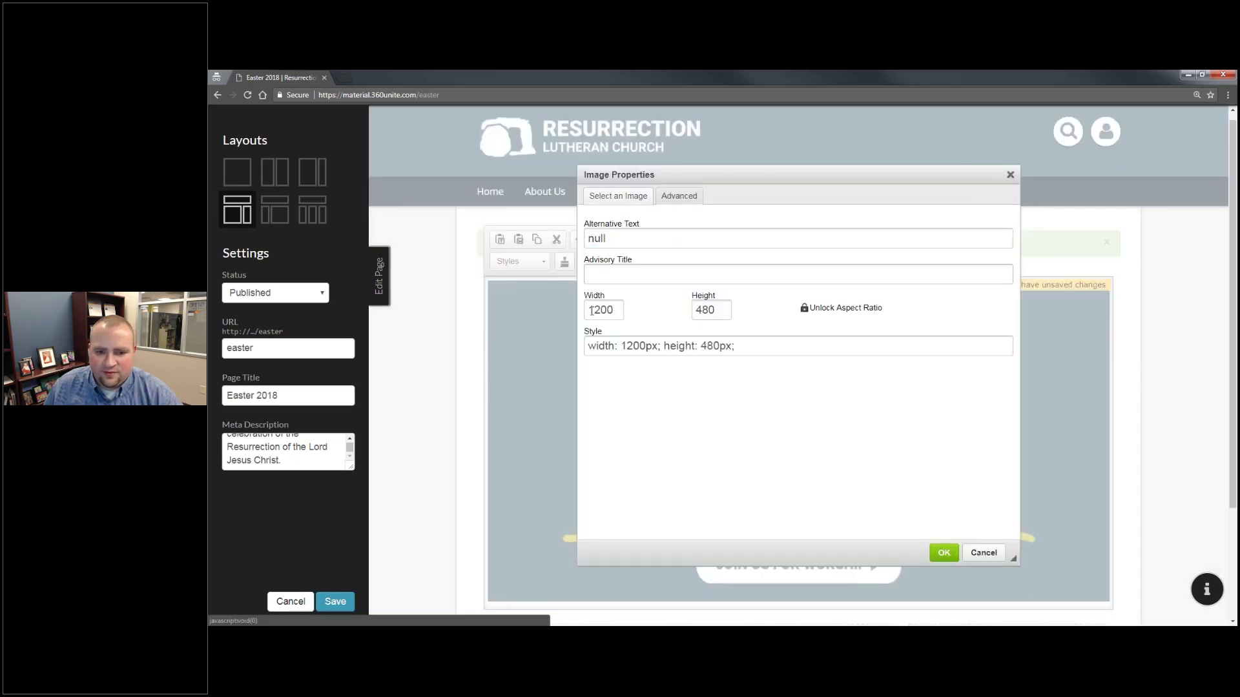
{"action": "type", "text": "100%"}
{"action": "double_click", "coordinate": [711, 310]}
{"action": "type", "text": "0"}
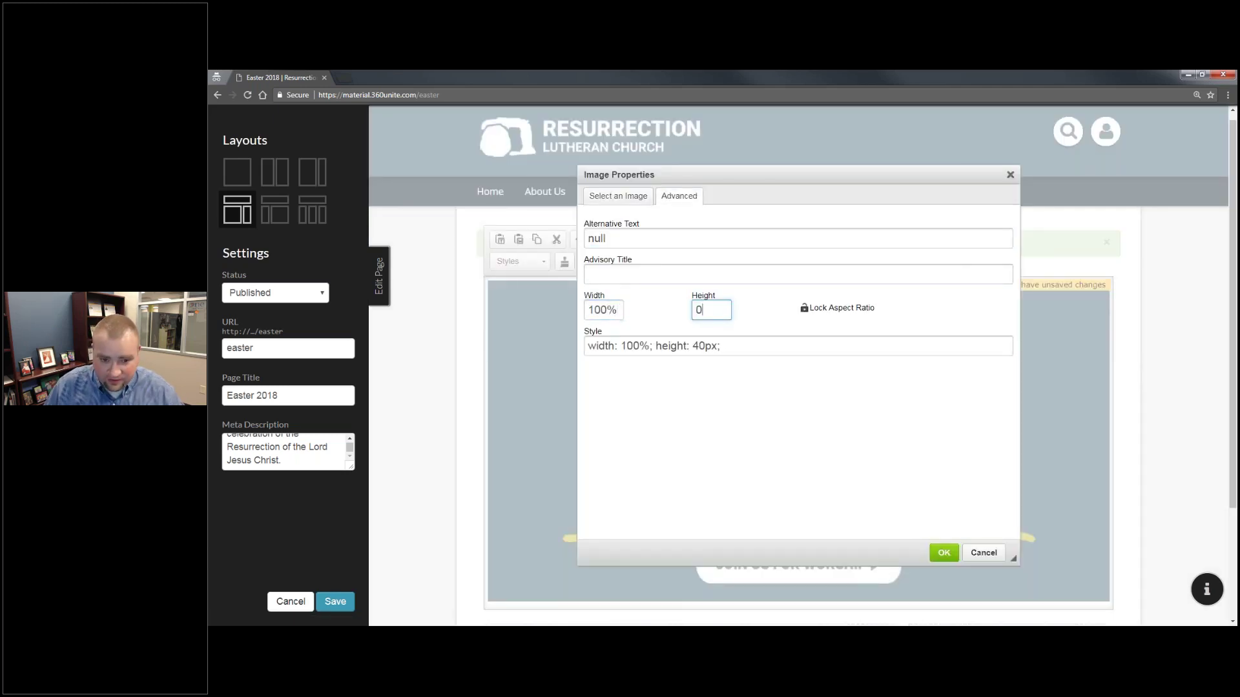
{"action": "key", "text": "BackSpace"}
{"action": "left_click", "coordinate": [943, 553]}
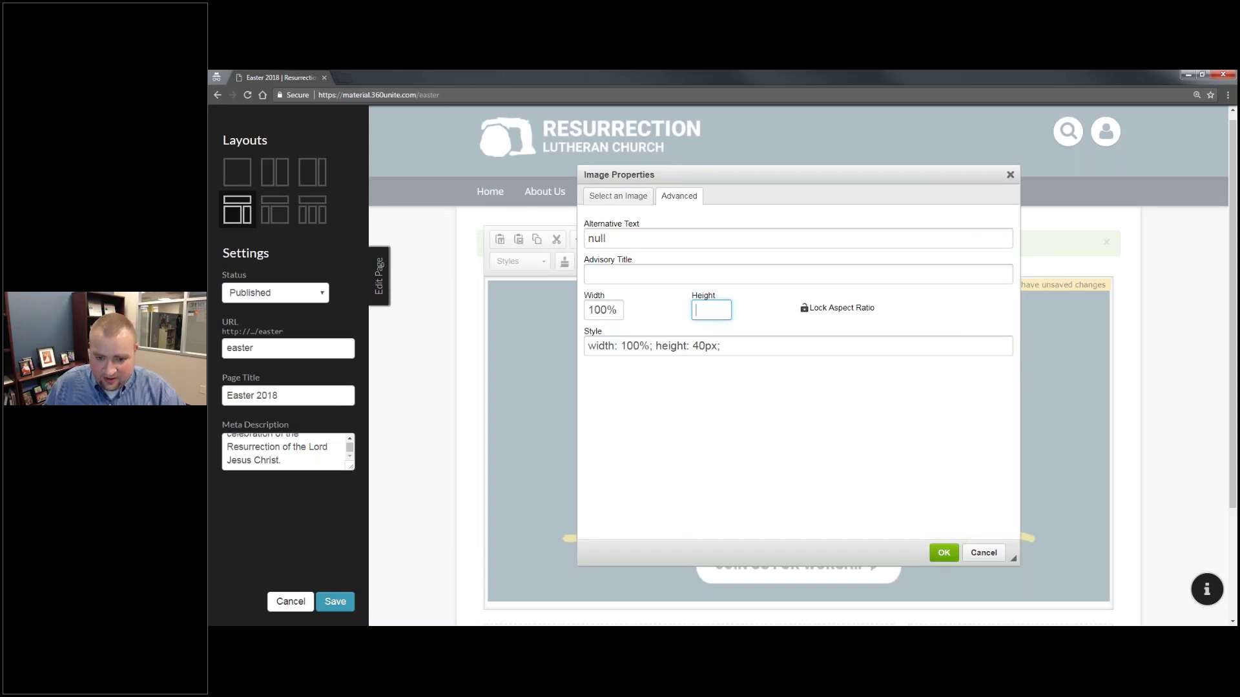
Paste the Easter Sunday 2018 text and Holy Week Worship Schedule from the Webinar Notes Word document into the wide block beneath the header image
{"action": "left_click", "coordinate": [1047, 555]}
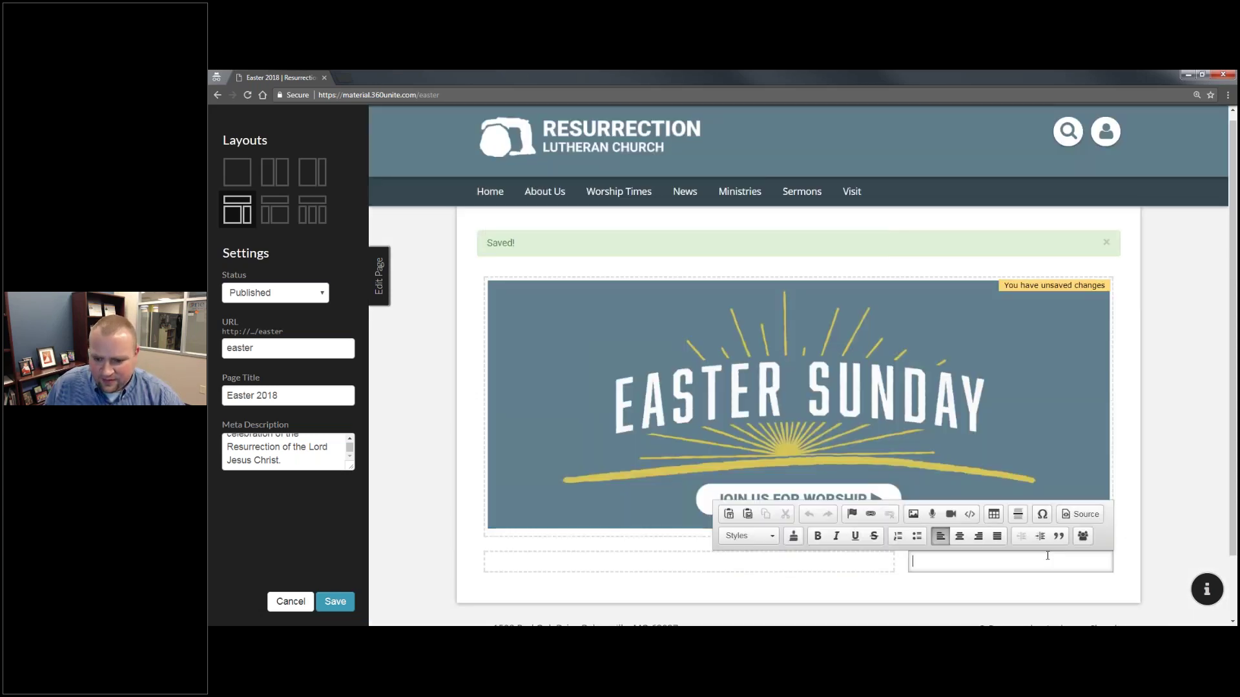
{"action": "left_click", "coordinate": [691, 562]}
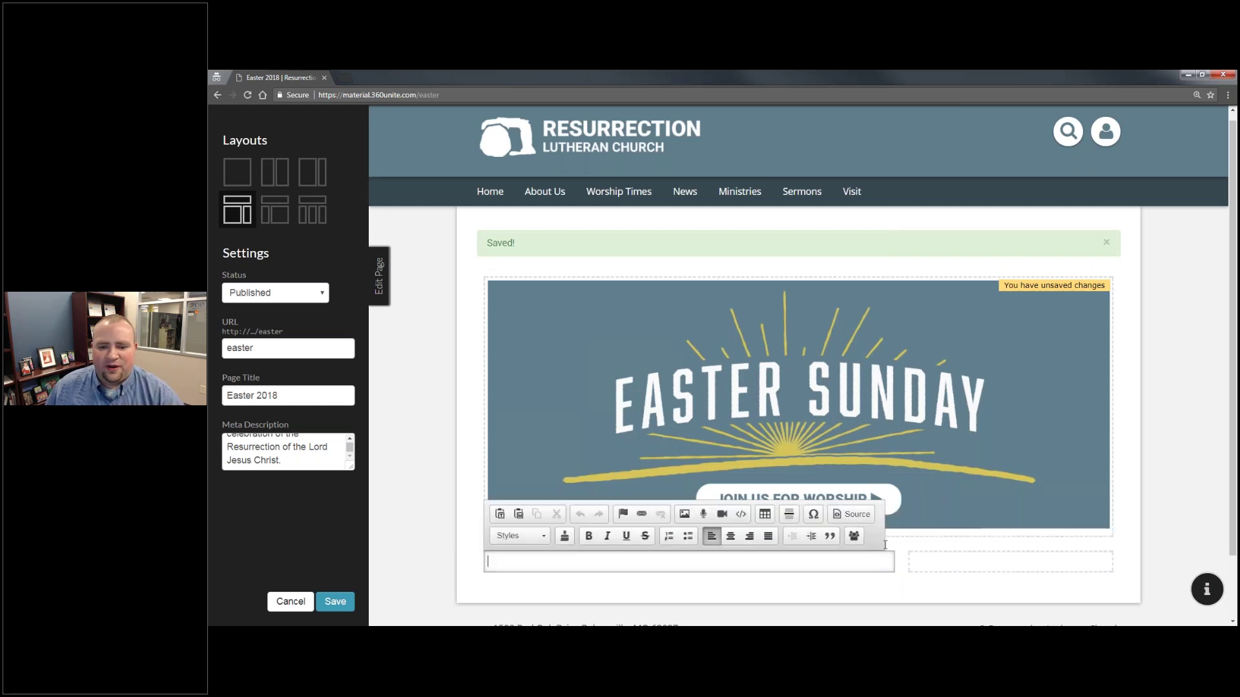
{"action": "scroll", "coordinate": [930, 555], "scroll_direction": "down", "scroll_amount": 1}
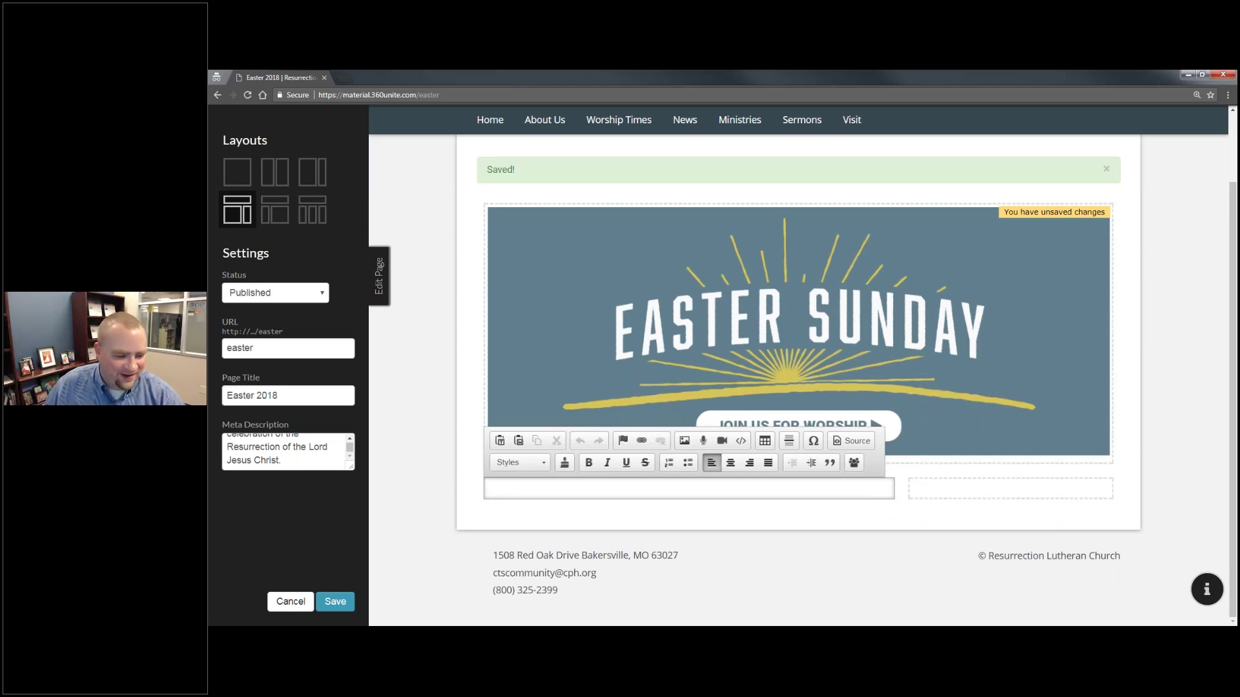
{"action": "left_click", "coordinate": [869, 413]}
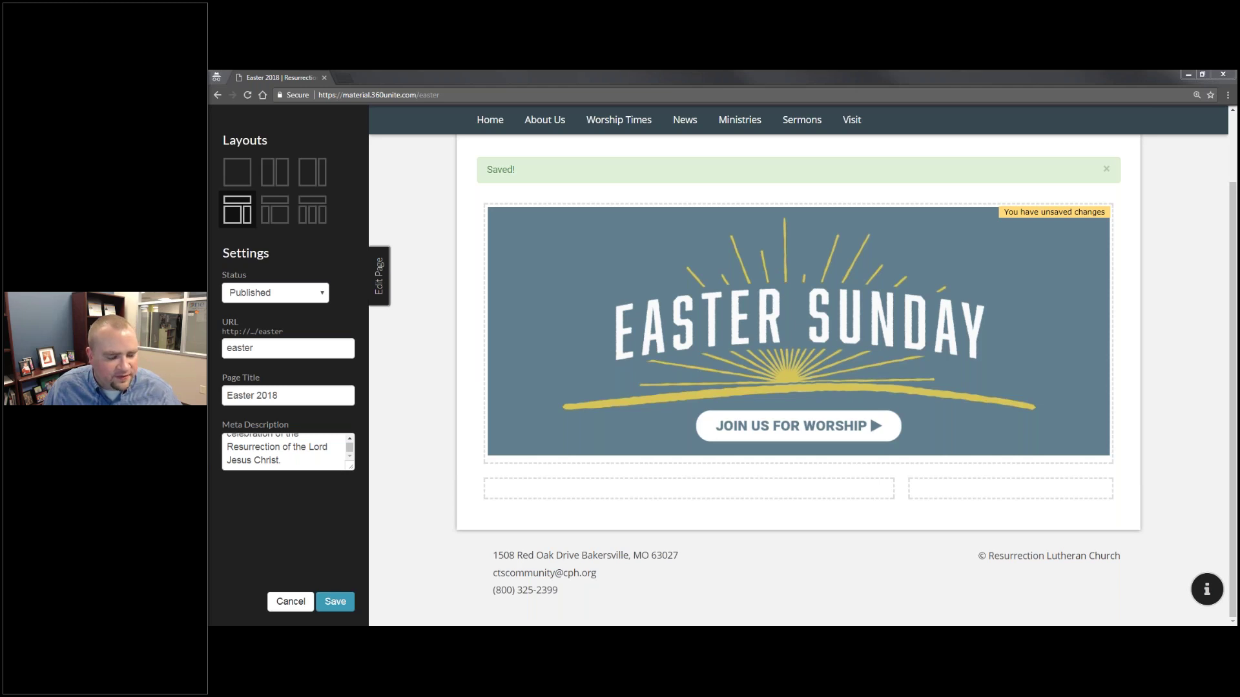
{"action": "left_click", "coordinate": [600, 488]}
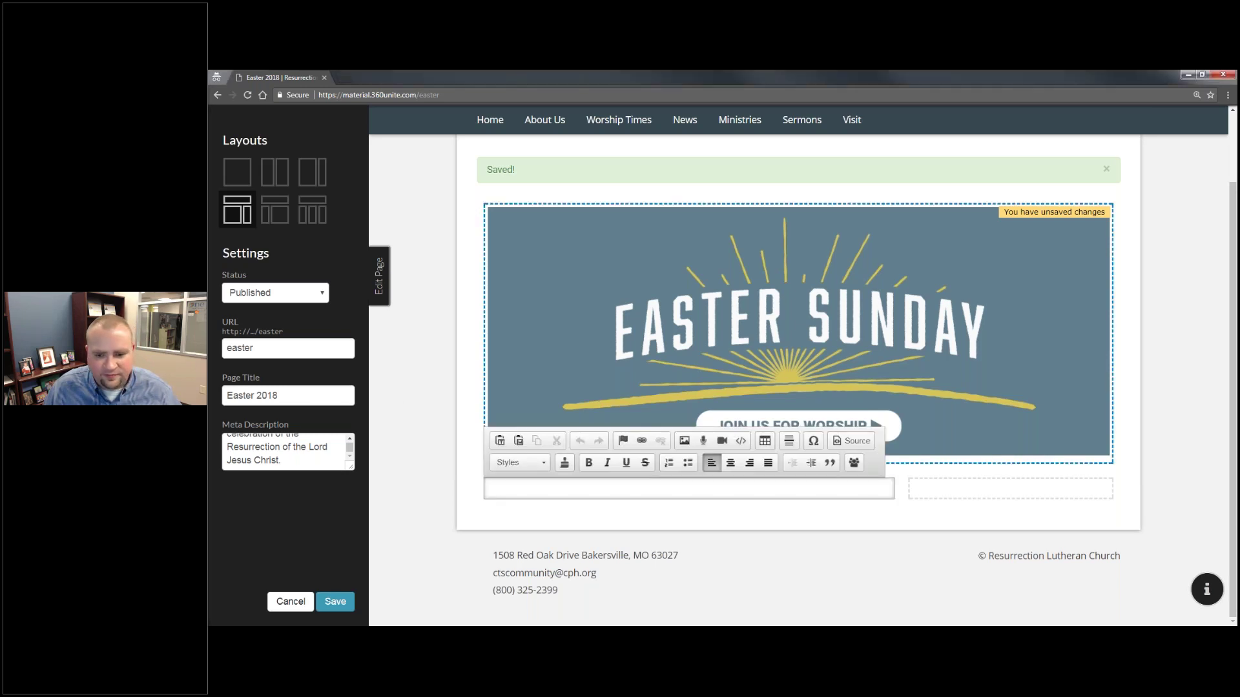
{"action": "key", "text": "ctrl+v"}
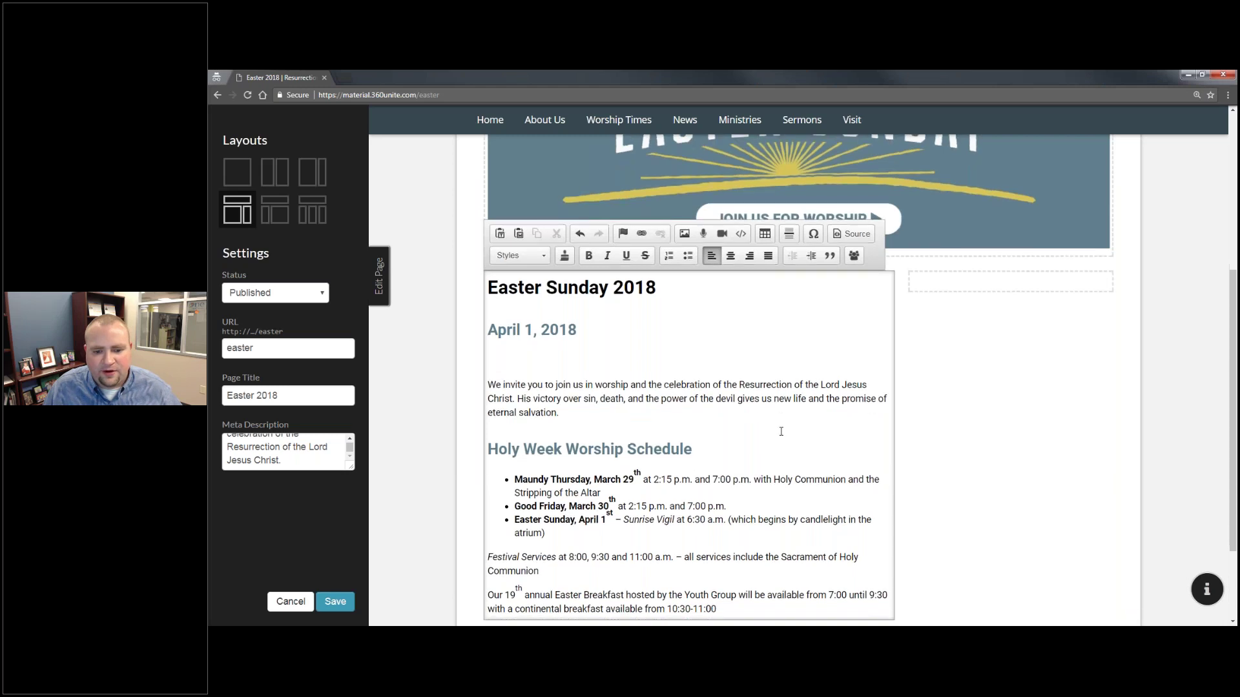
{"action": "scroll", "coordinate": [780, 432], "scroll_direction": "down", "scroll_amount": 2}
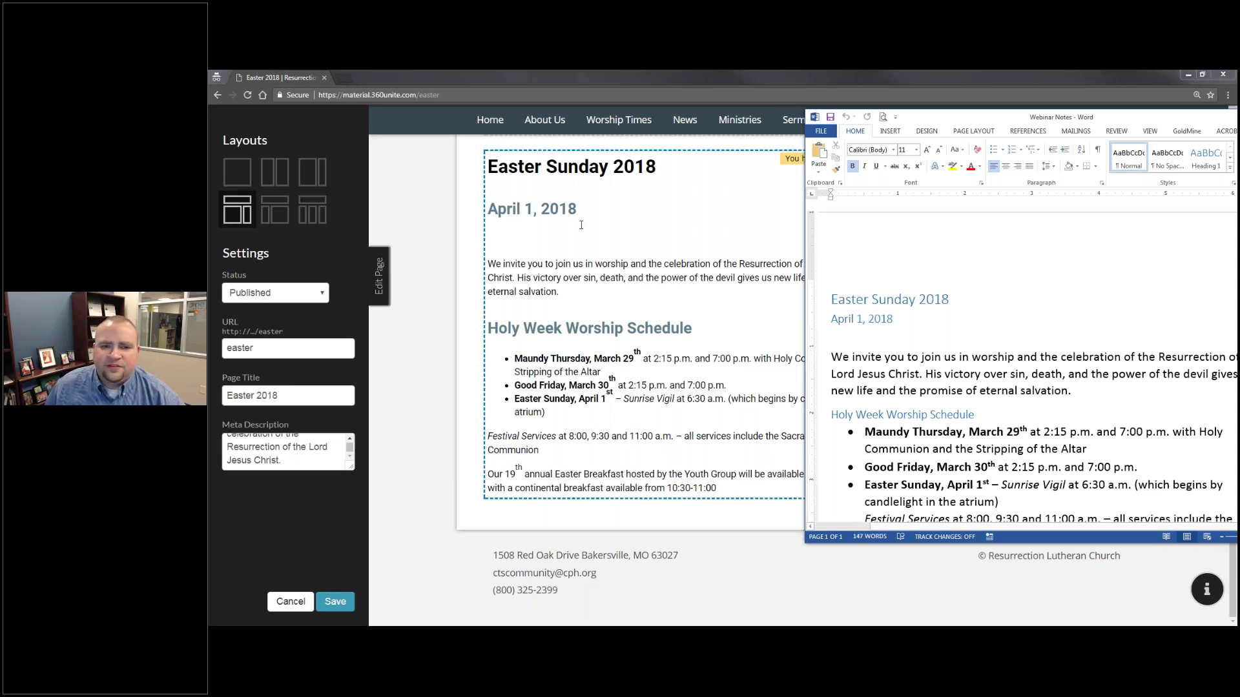
{"action": "key", "text": "alt+Tab"}
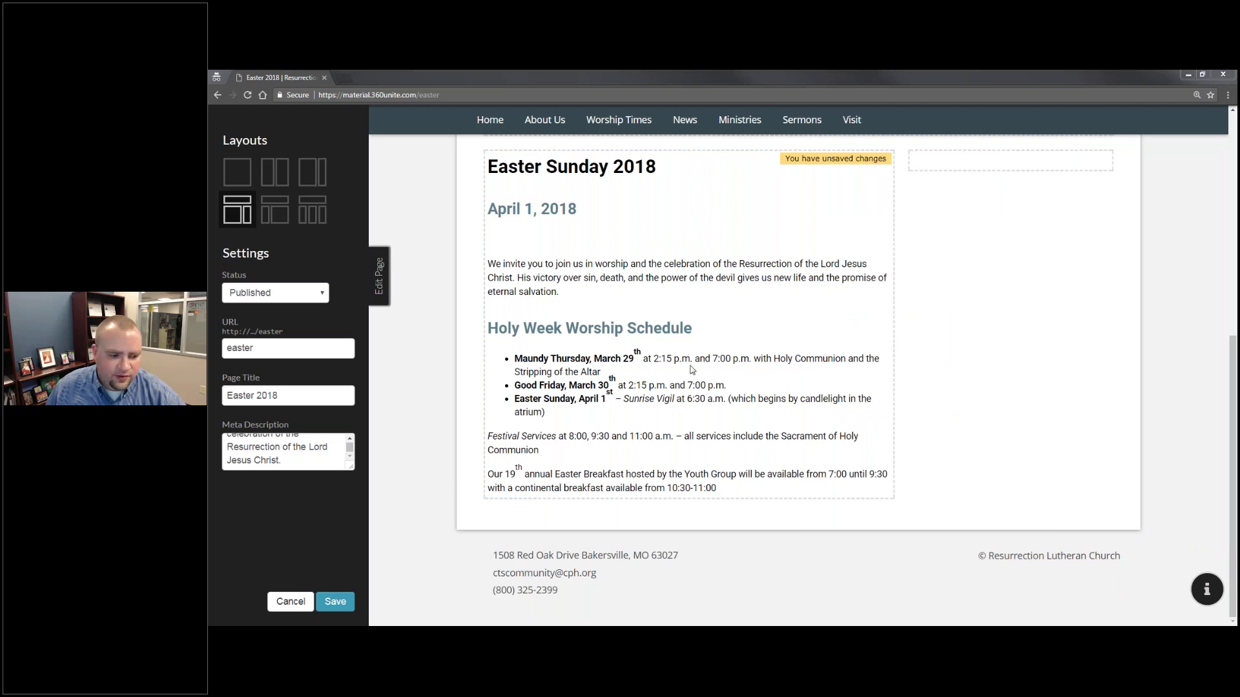
Join the April 1, 2018 line to the Easter Sunday 2018 heading, separated by only a line break within the same paragraph
{"action": "scroll", "coordinate": [798, 381], "scroll_direction": "up", "scroll_amount": 3}
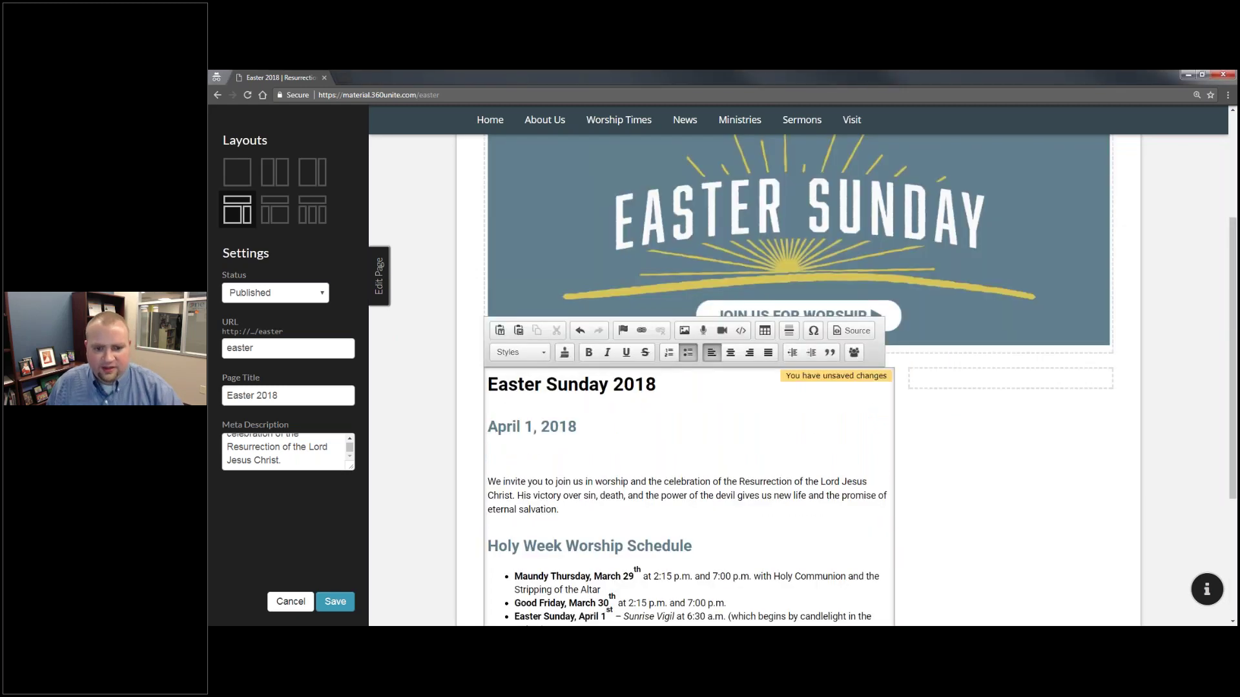
{"action": "scroll", "coordinate": [798, 365], "scroll_direction": "up", "scroll_amount": 3}
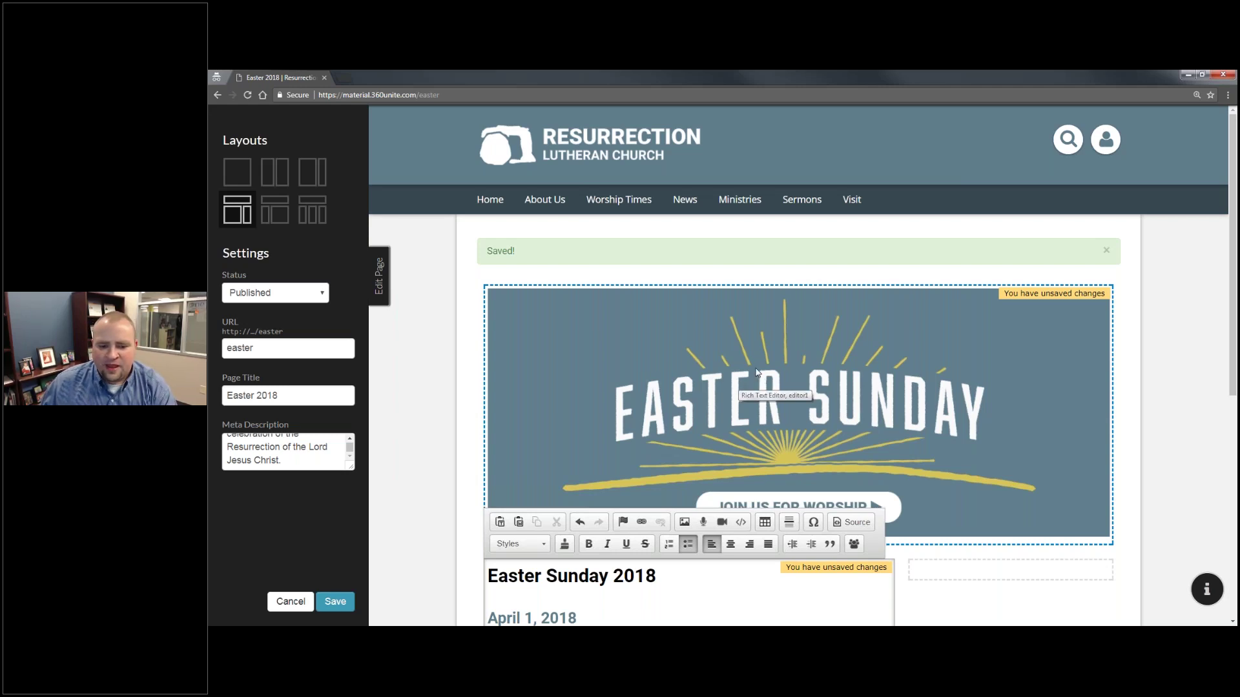
{"action": "scroll", "coordinate": [749, 323], "scroll_direction": "down", "scroll_amount": 4}
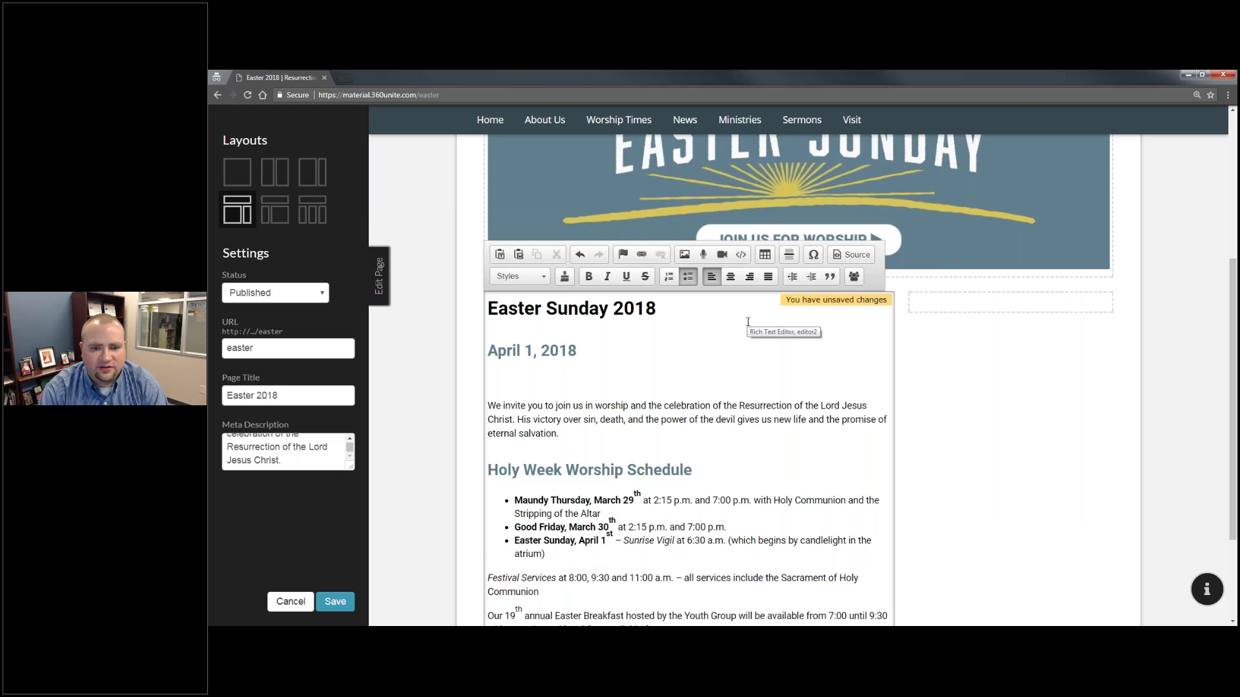
{"action": "left_click", "coordinate": [743, 324]}
{"action": "left_click", "coordinate": [721, 329]}
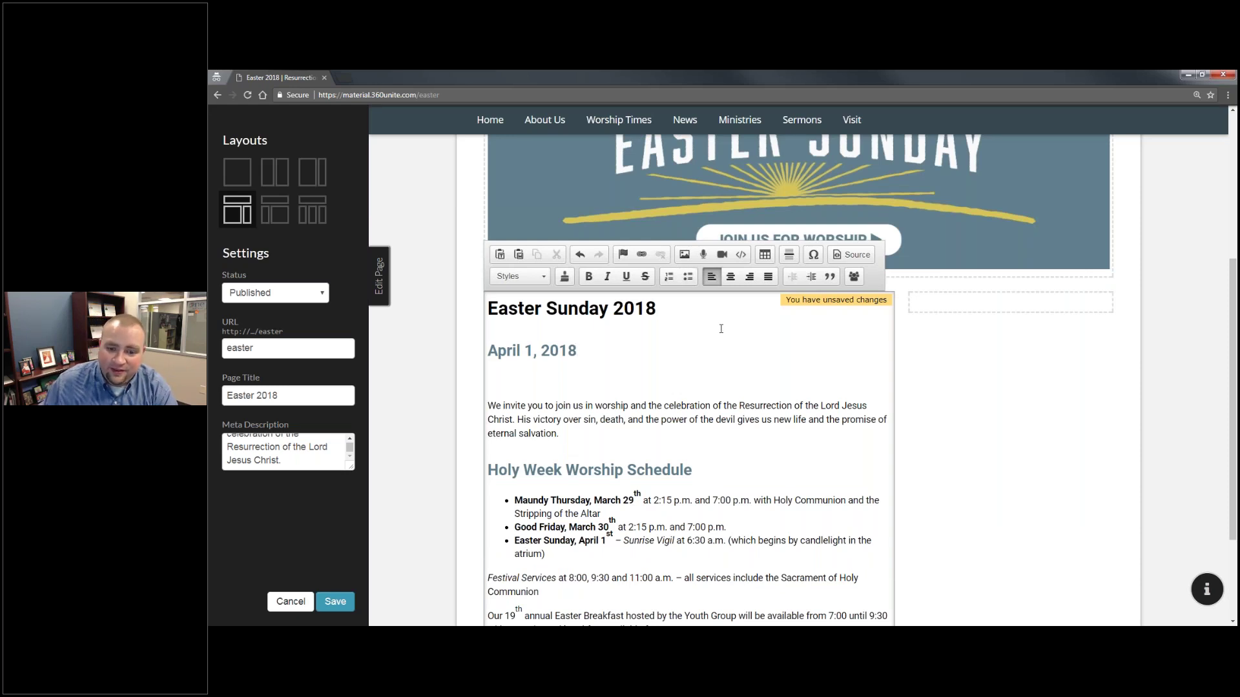
{"action": "key", "text": "Up"}
{"action": "key", "text": "End"}
{"action": "key", "text": "Delete"}
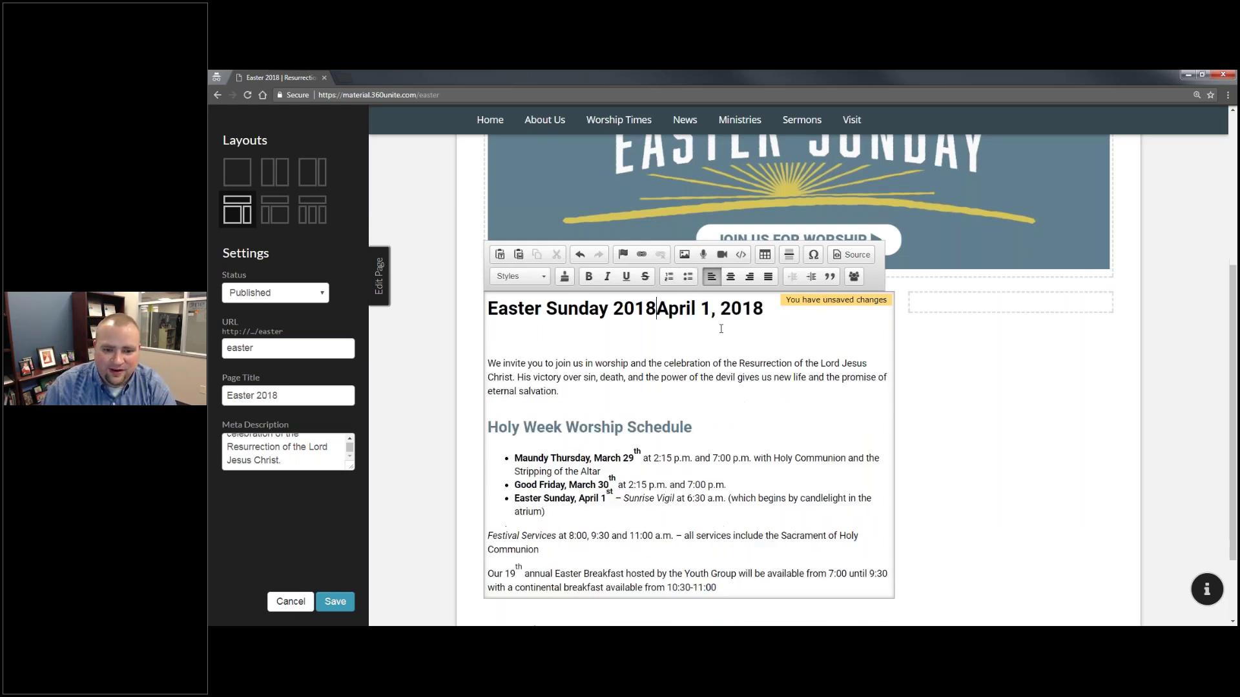
{"action": "key", "text": "shift+Return"}
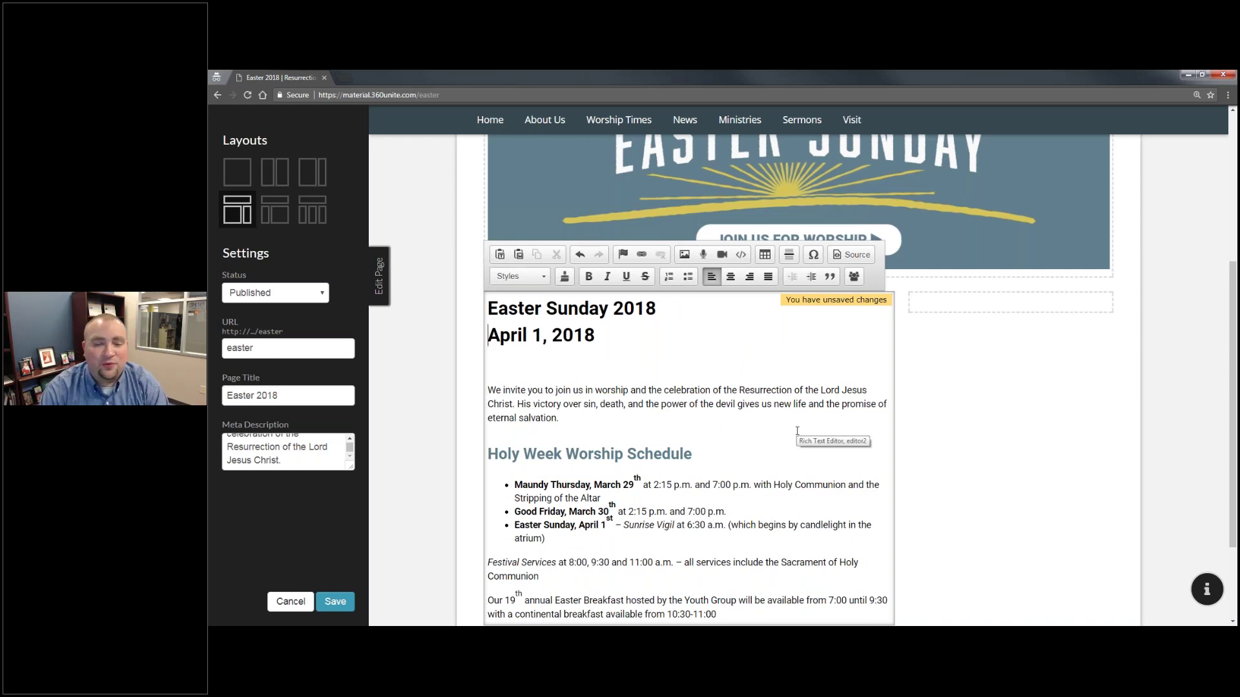
Remove the blank paragraph between the April 1, 2018 line and the invitation text
{"action": "key", "text": "Down"}
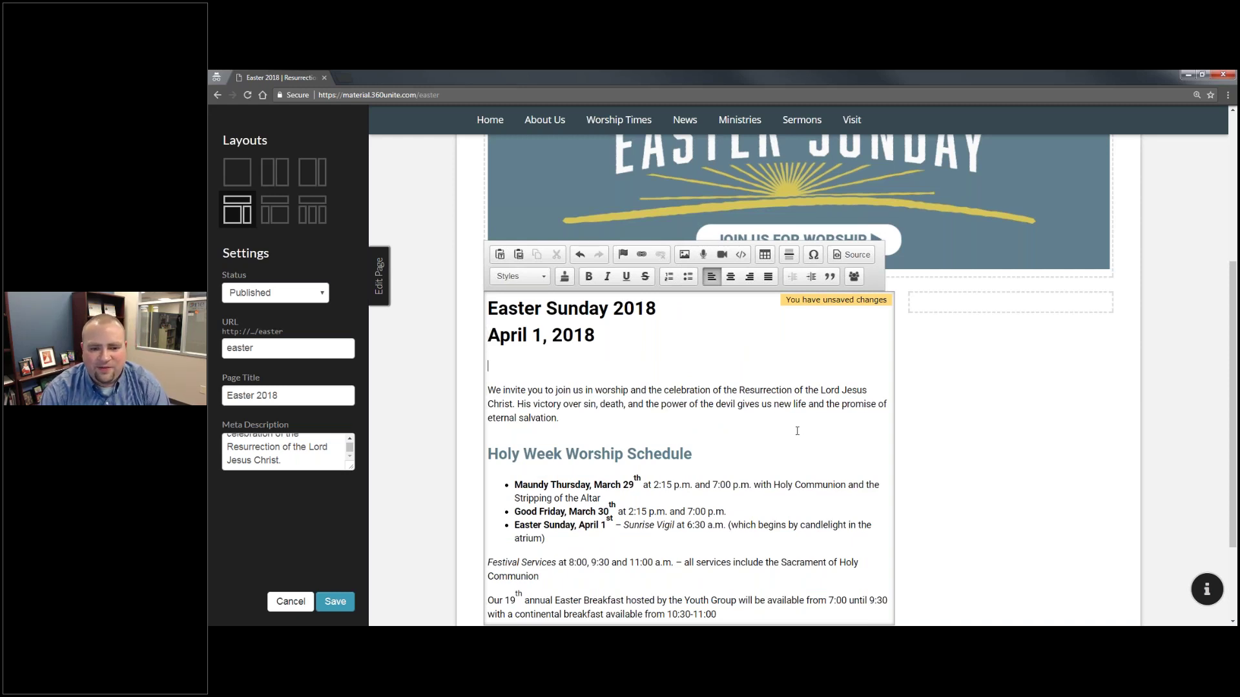
{"action": "key", "text": "BackSpace"}
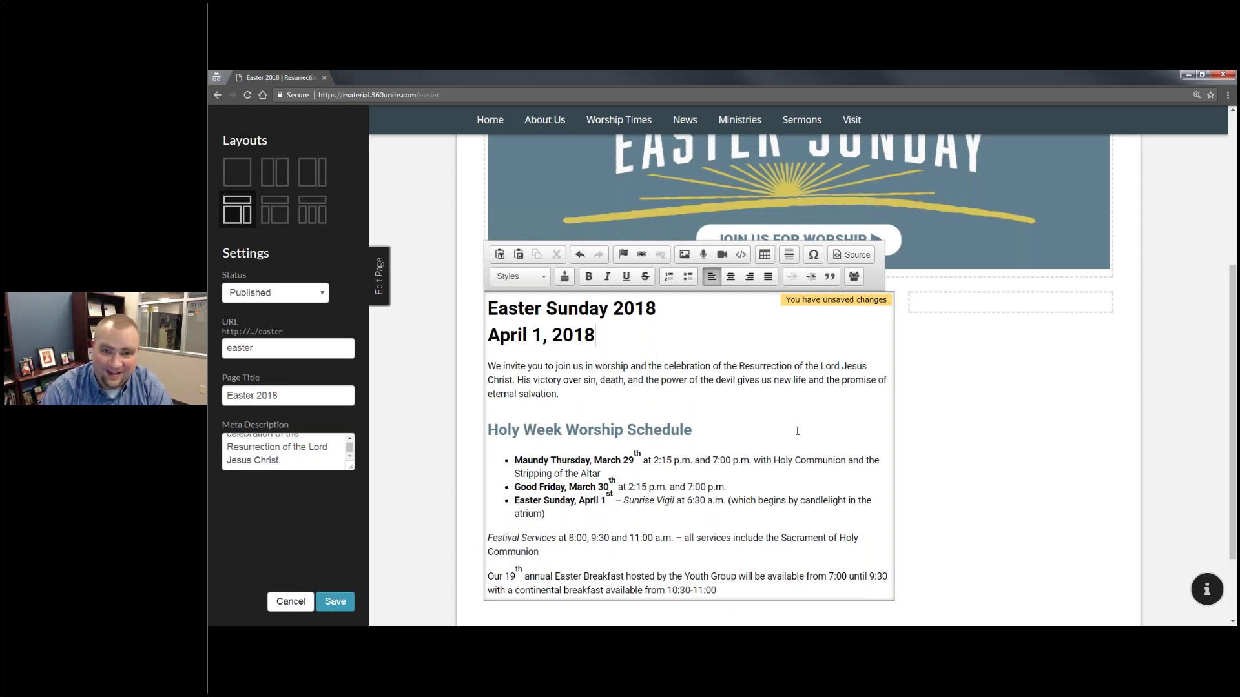
Try Heading 2 on the April 1, 2018 line, switching between Heading 1 and Heading 2 to compare how the joined heading changes
{"action": "key", "text": "shift+Home"}
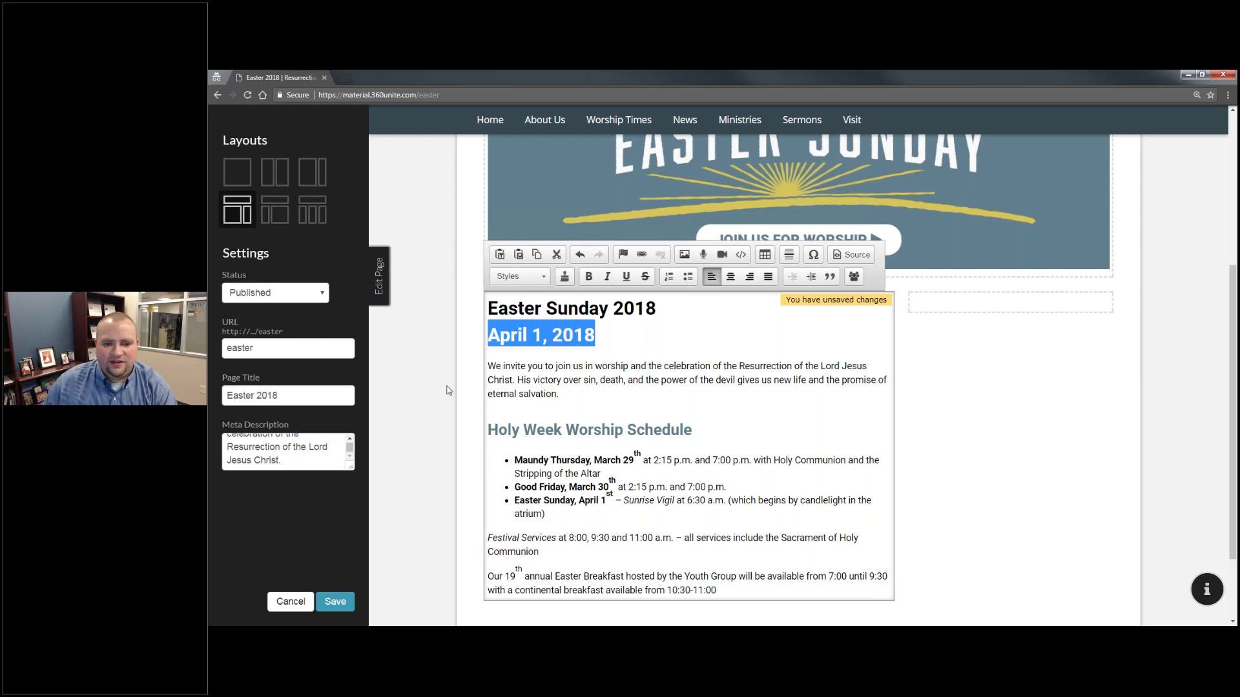
{"action": "left_click", "coordinate": [520, 276]}
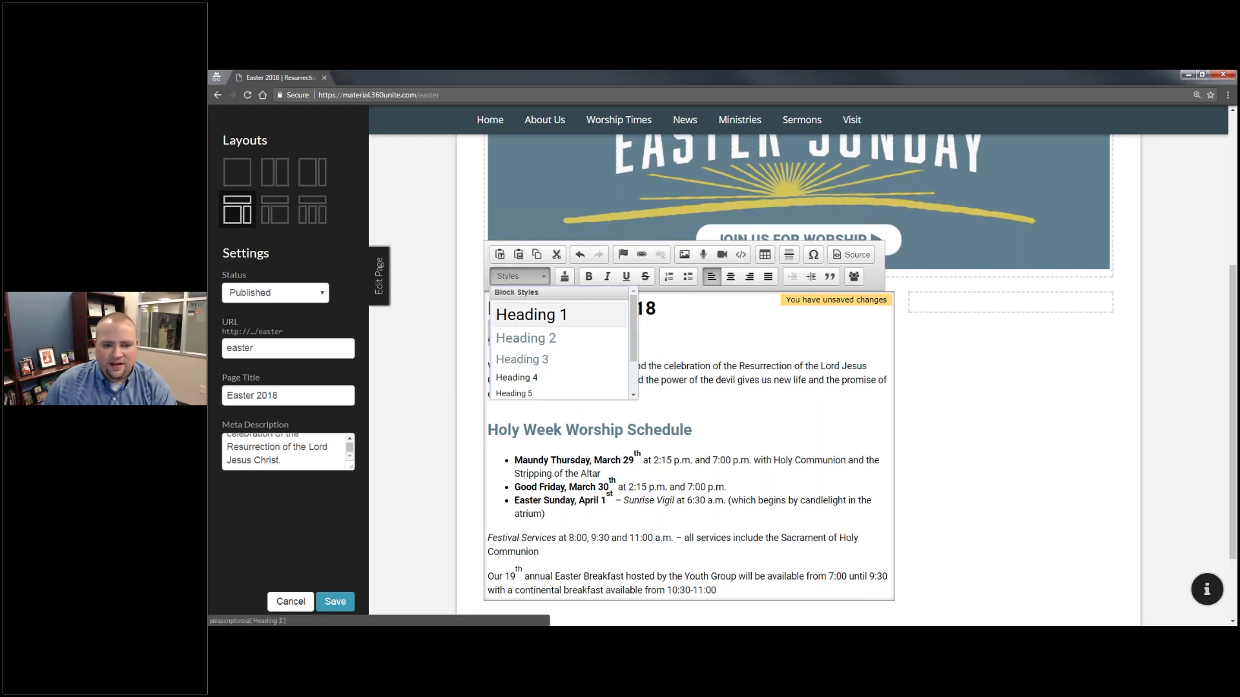
{"action": "left_click", "coordinate": [526, 337]}
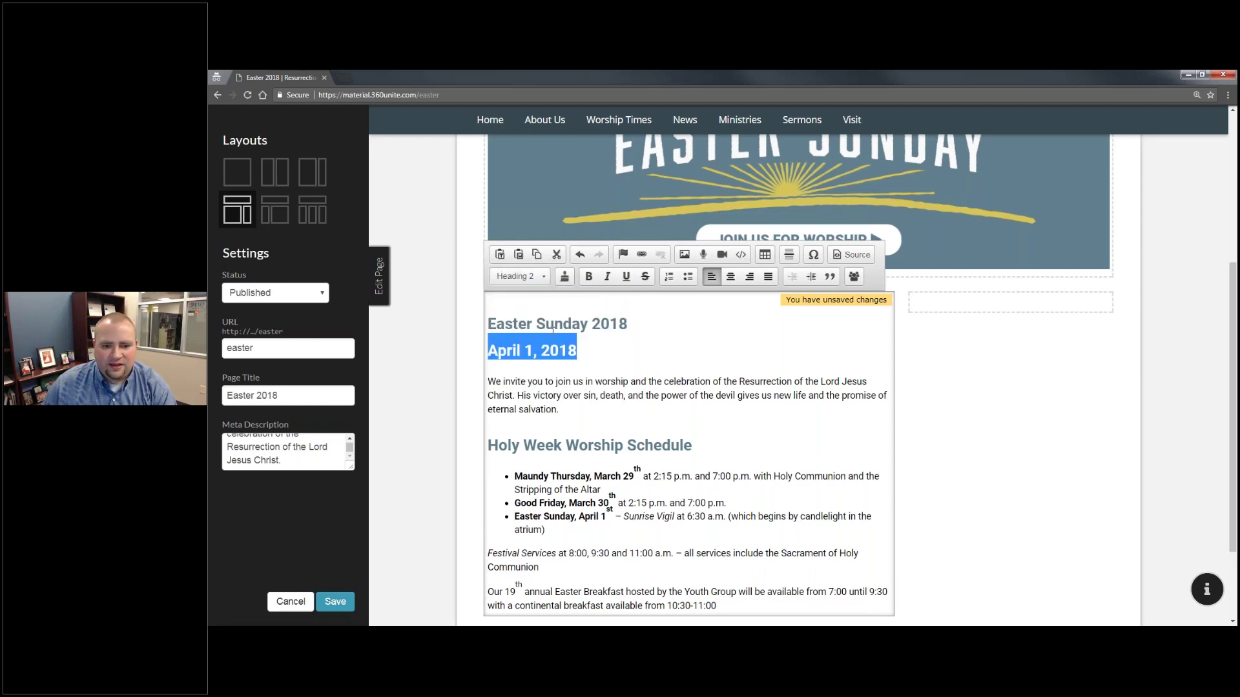
{"action": "left_click", "coordinate": [519, 277]}
{"action": "left_click", "coordinate": [528, 315]}
{"action": "left_click", "coordinate": [519, 276]}
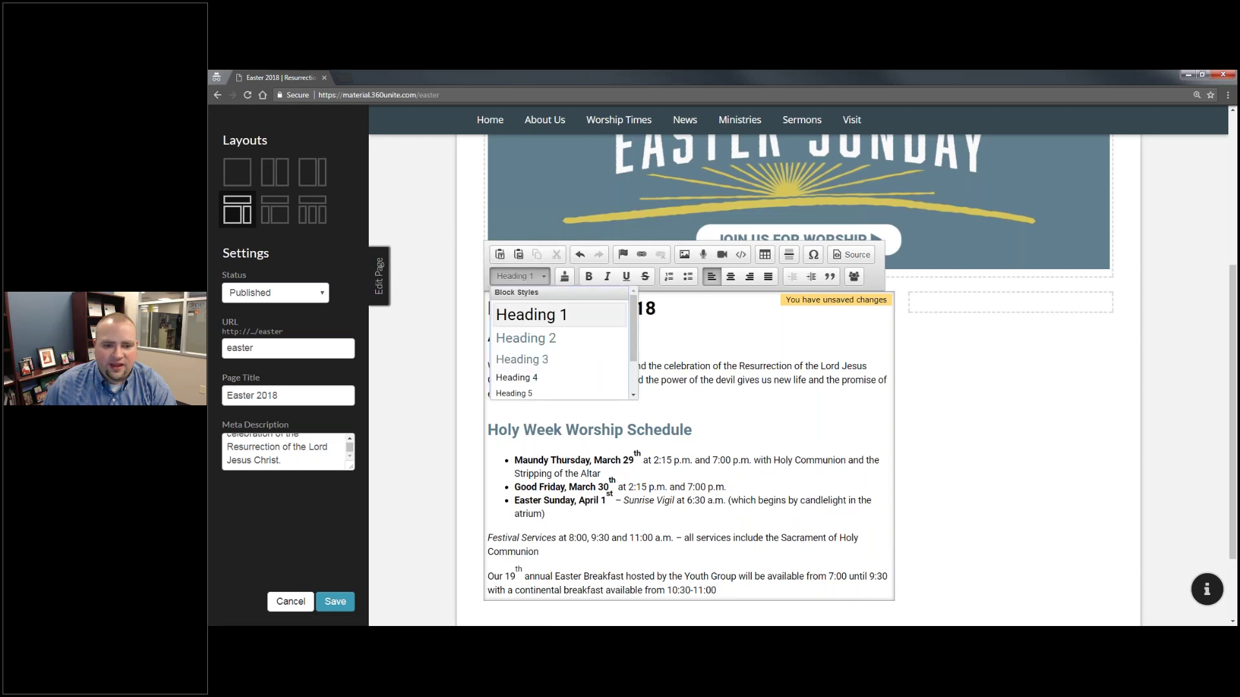
{"action": "left_click", "coordinate": [526, 337]}
{"action": "left_click", "coordinate": [520, 276]}
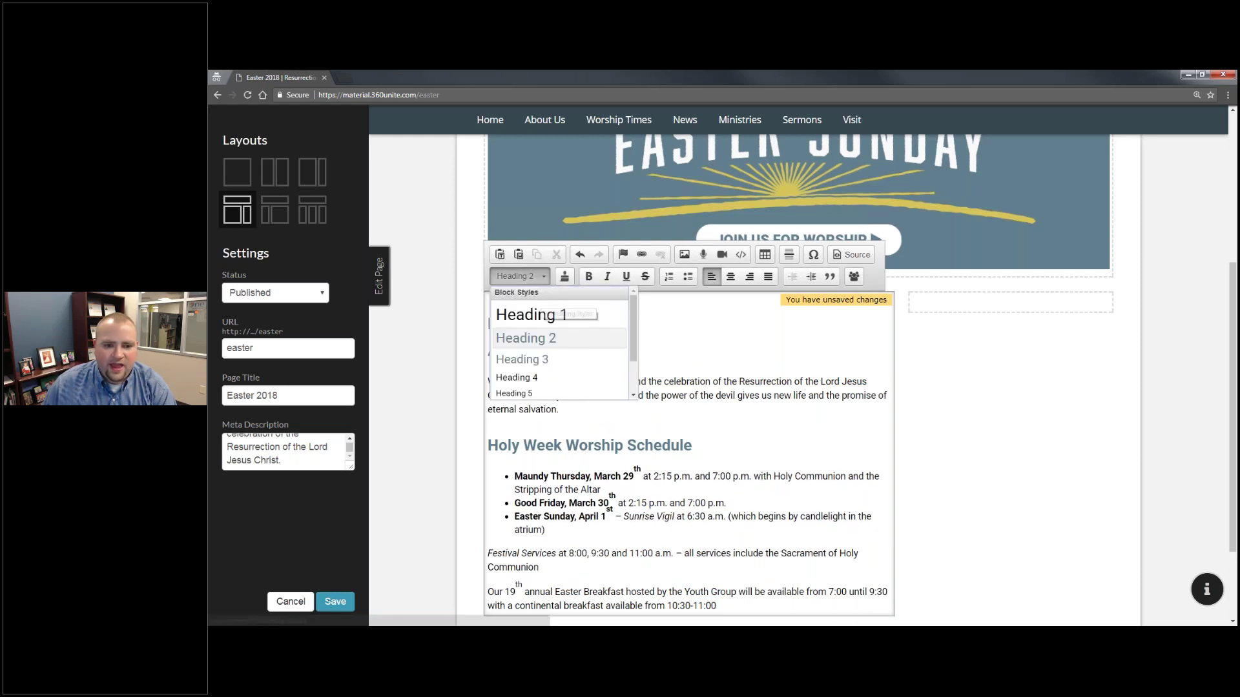
{"action": "left_click", "coordinate": [528, 315]}
Make April 1, 2018 a separate Heading 2 paragraph beneath the Easter Sunday 2018 heading and save the page
{"action": "left_click", "coordinate": [662, 316]}
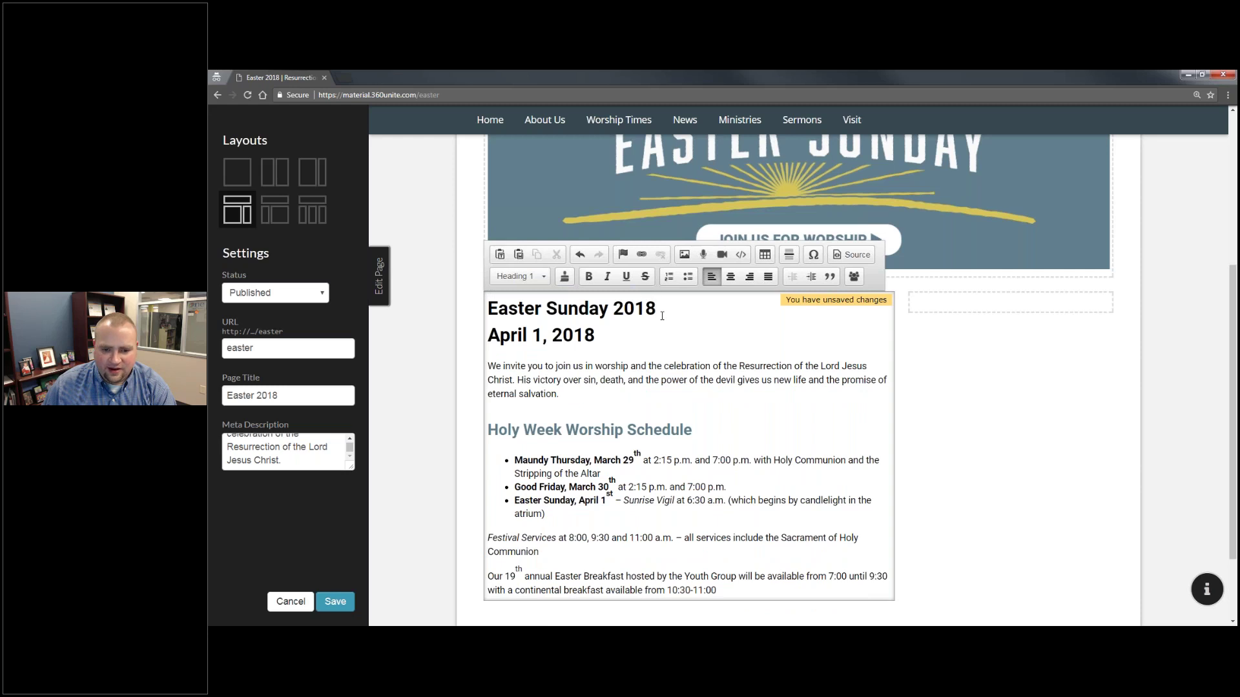
{"action": "key", "text": "Delete"}
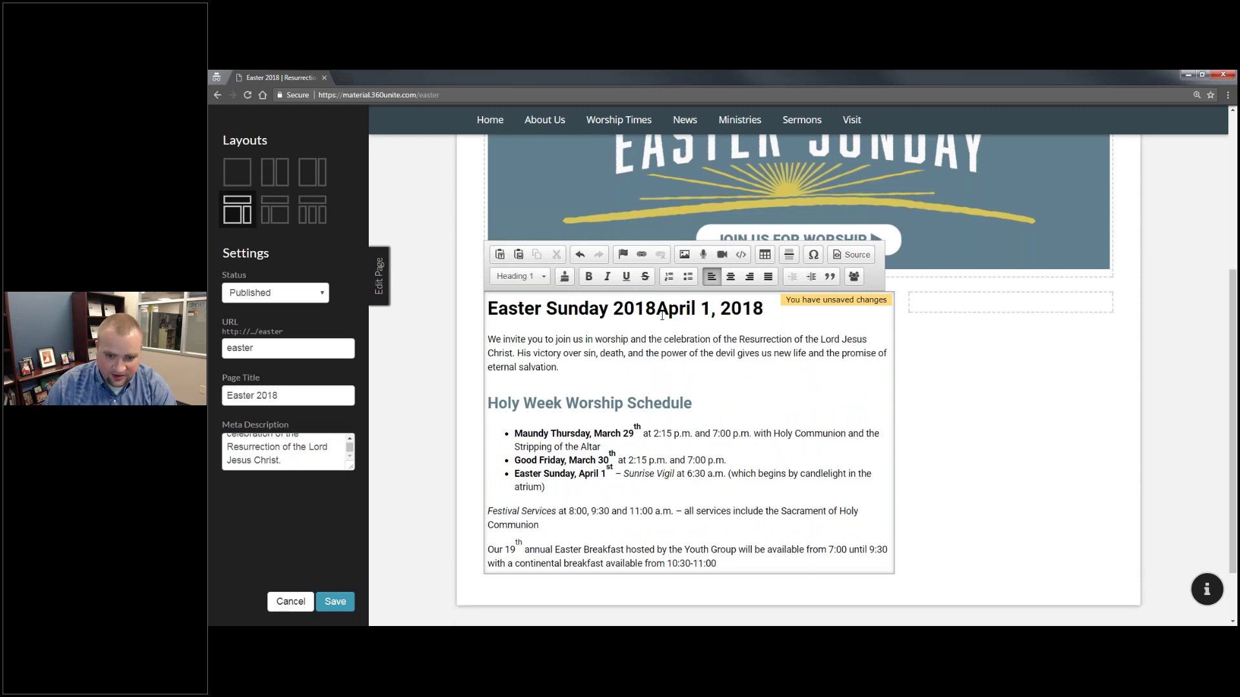
{"action": "key", "text": "Return"}
{"action": "key", "text": "BackSpace"}
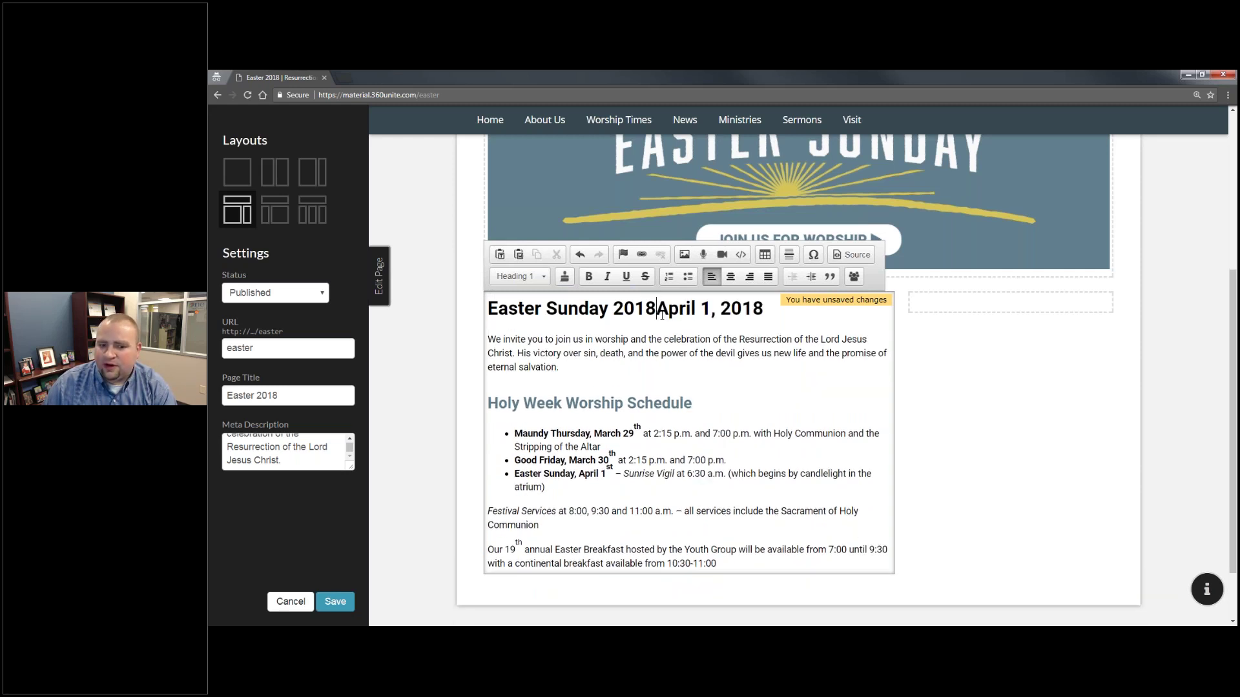
{"action": "key", "text": "Return"}
{"action": "key", "text": "shift+End"}
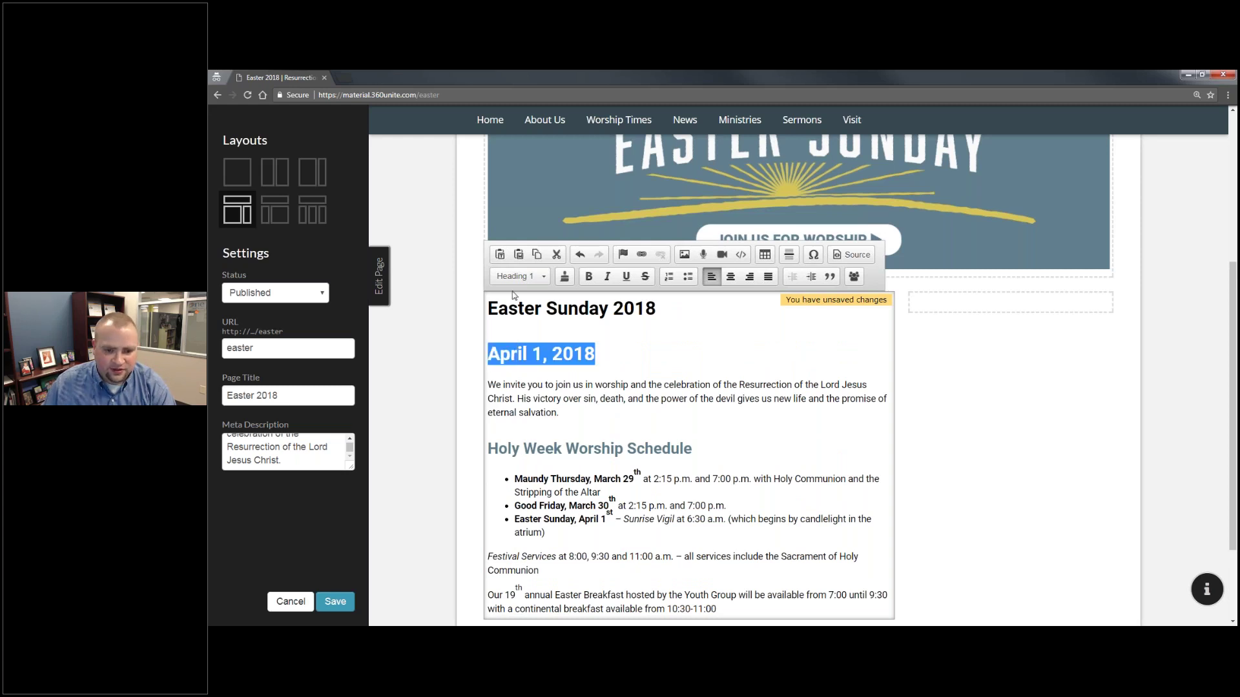
{"action": "left_click", "coordinate": [529, 278]}
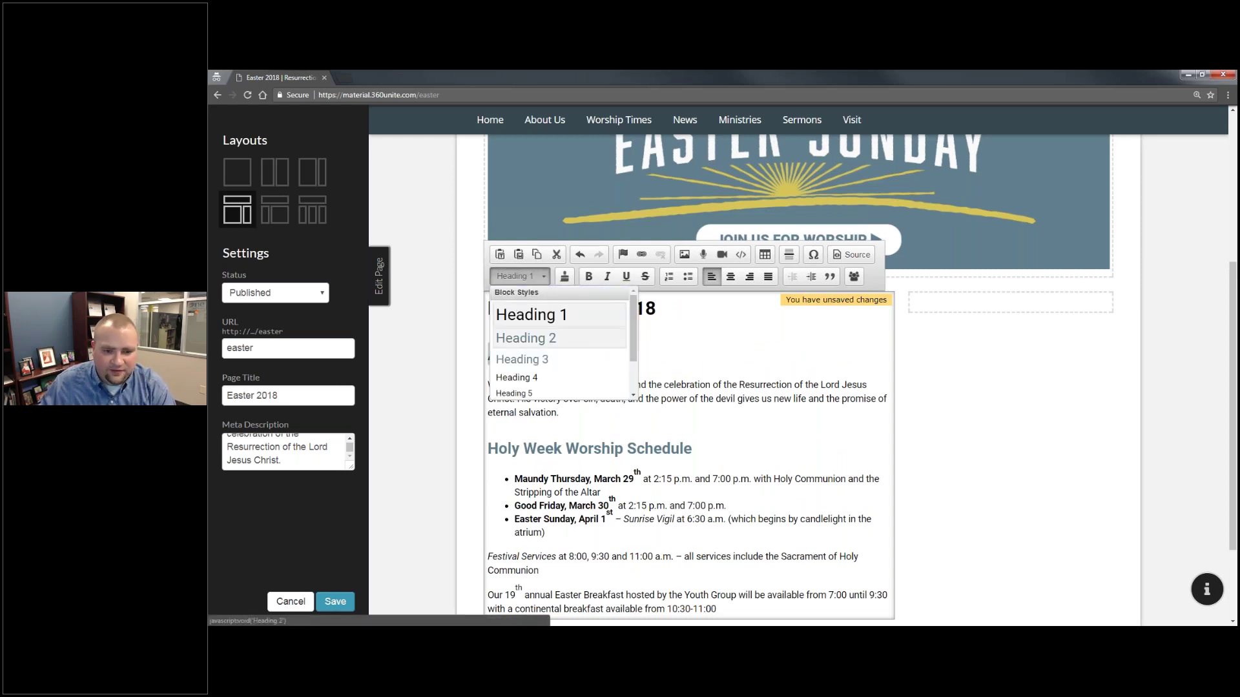
{"action": "left_click", "coordinate": [526, 338]}
{"action": "key", "text": "End"}
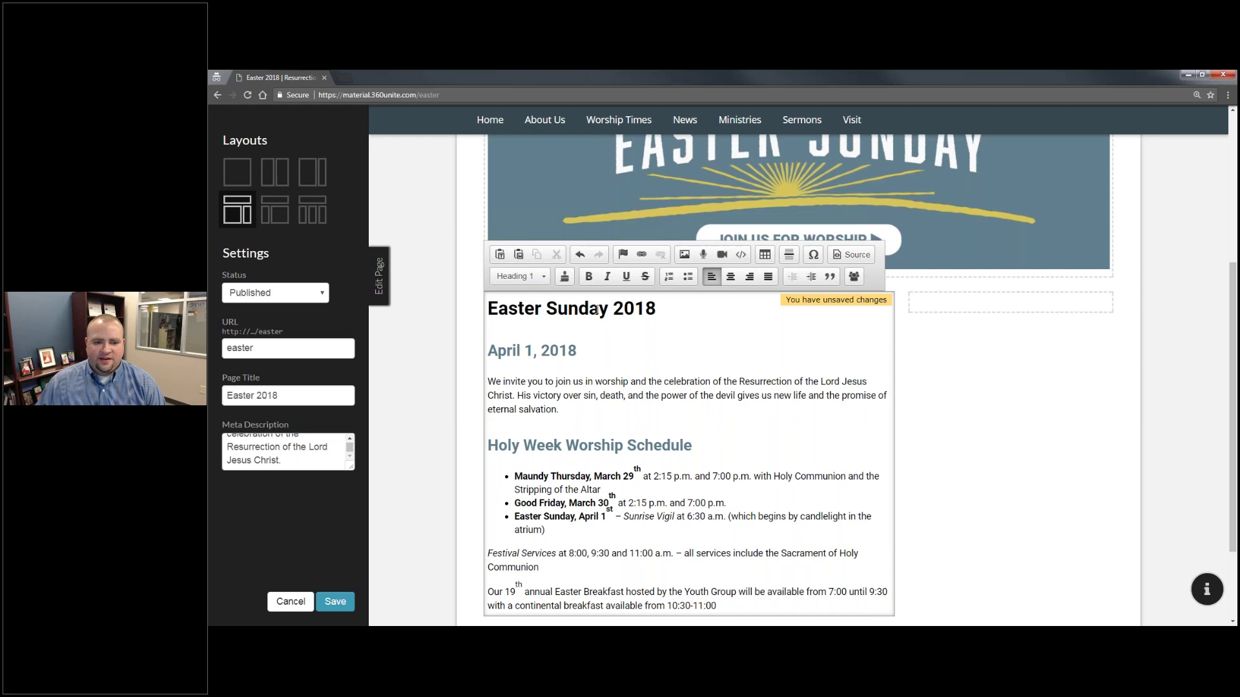
{"action": "left_click", "coordinate": [335, 602]}
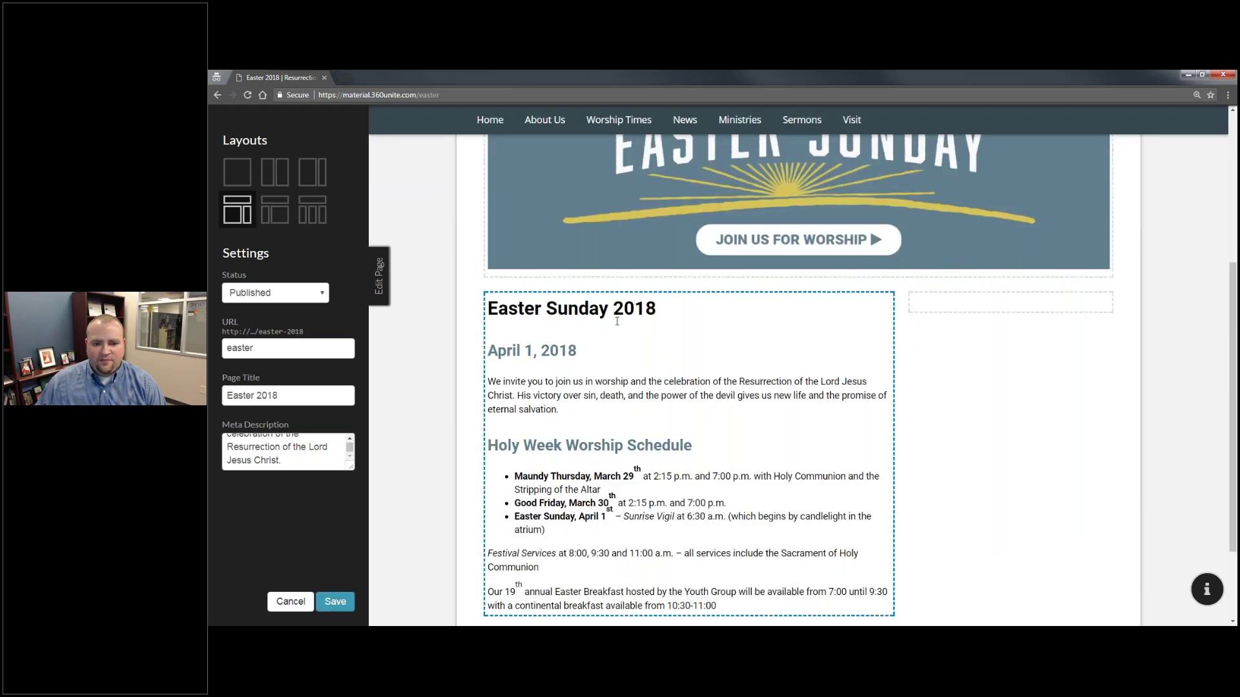
Open the theme's Heading 1 block style and expand its margin settings
{"action": "left_click", "coordinate": [612, 308]}
{"action": "left_click_drag", "start_coordinate": [655, 308], "coordinate": [488, 308]}
{"action": "left_click_drag", "start_coordinate": [576, 351], "coordinate": [488, 350]}
{"action": "left_click", "coordinate": [565, 278]}
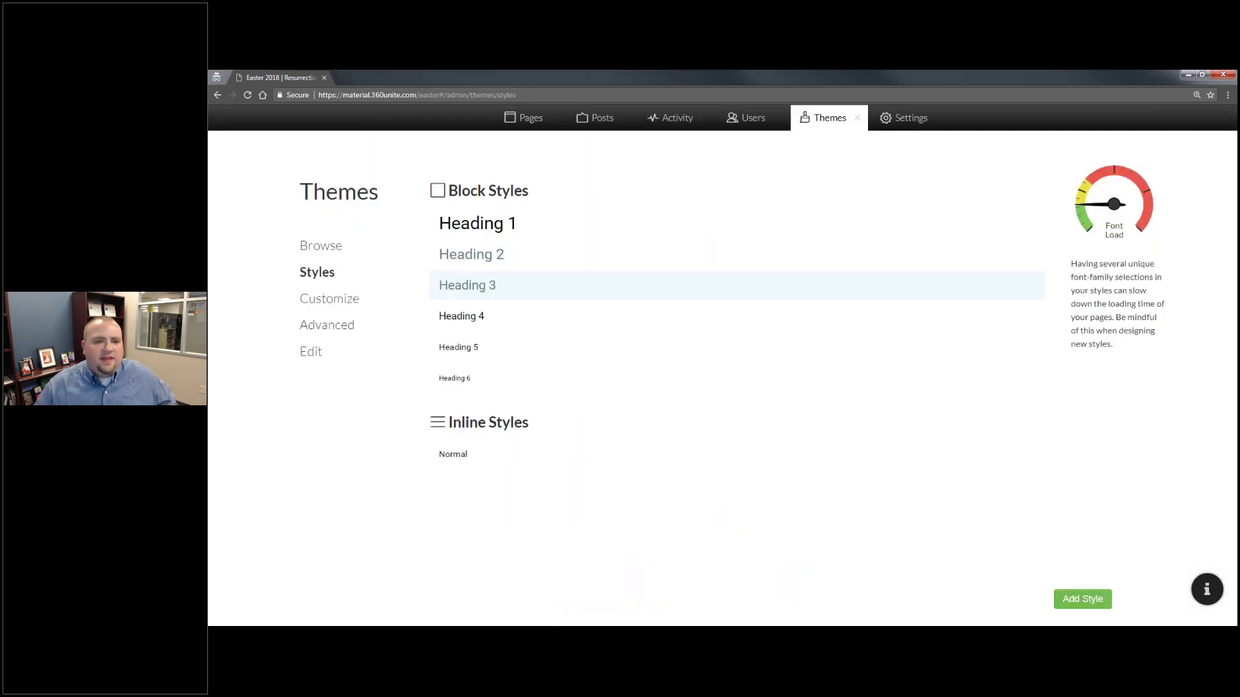
{"action": "left_click", "coordinate": [566, 237]}
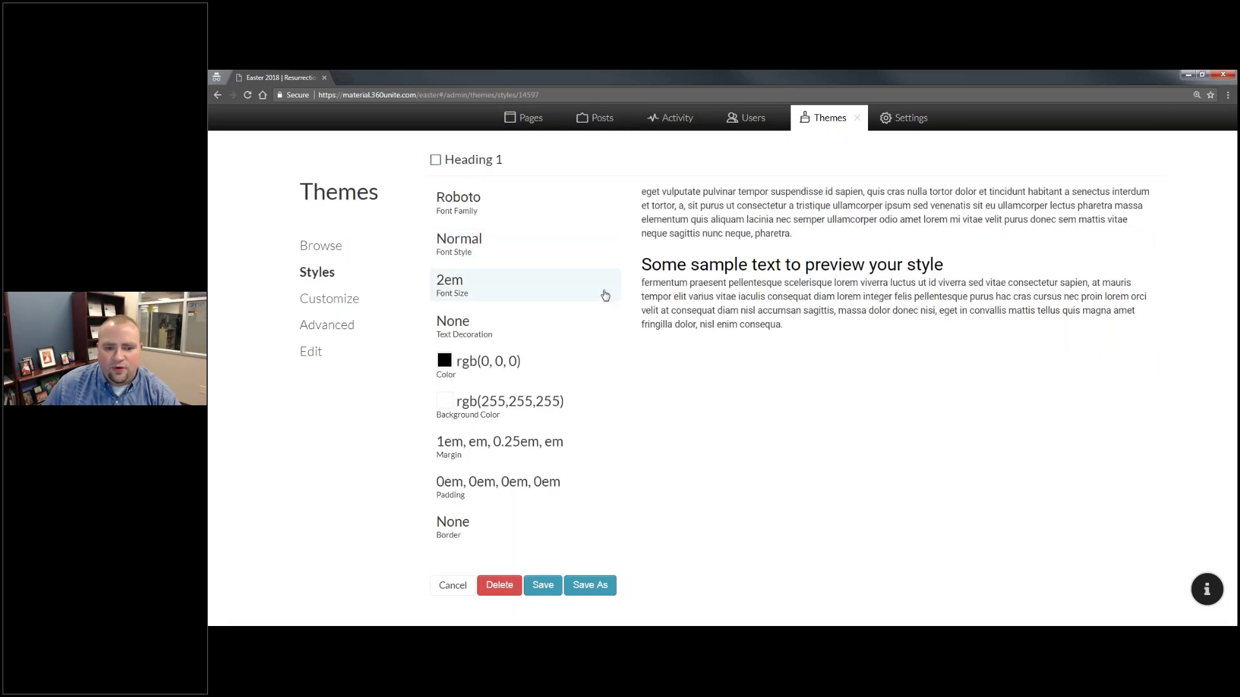
{"action": "left_click", "coordinate": [558, 455]}
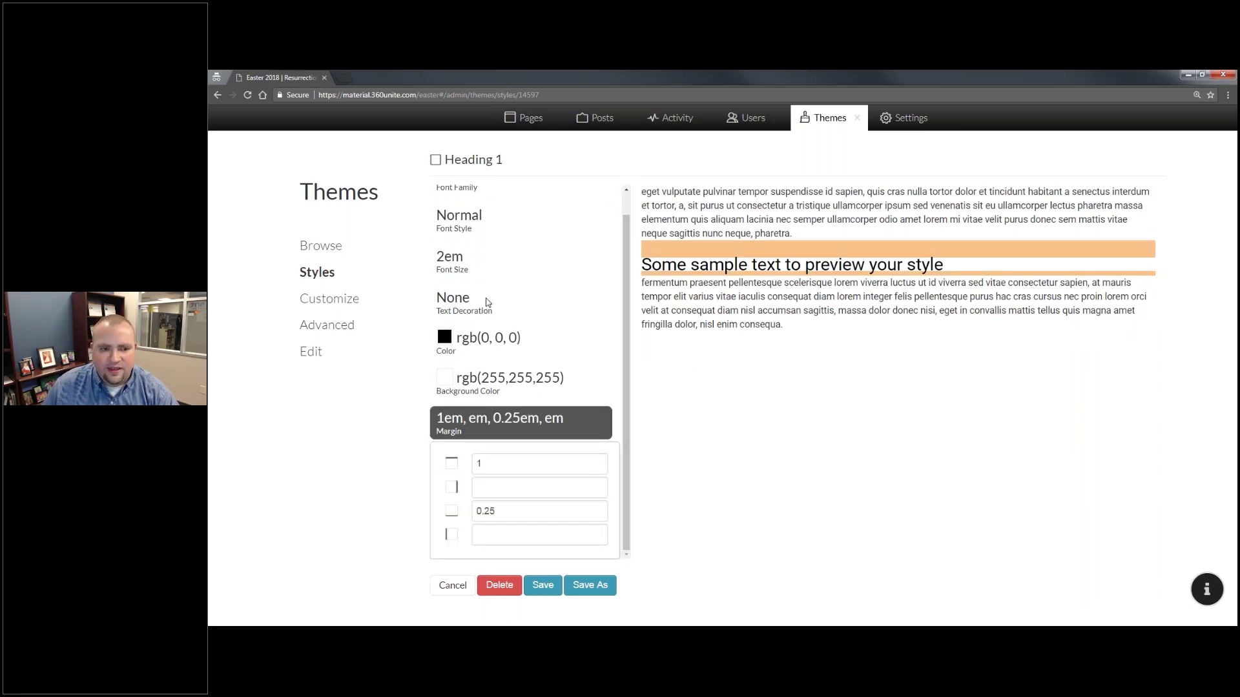
Set the top margin of the theme's Heading 2 block style to 0.25 em and save the style
{"action": "left_click", "coordinate": [317, 271]}
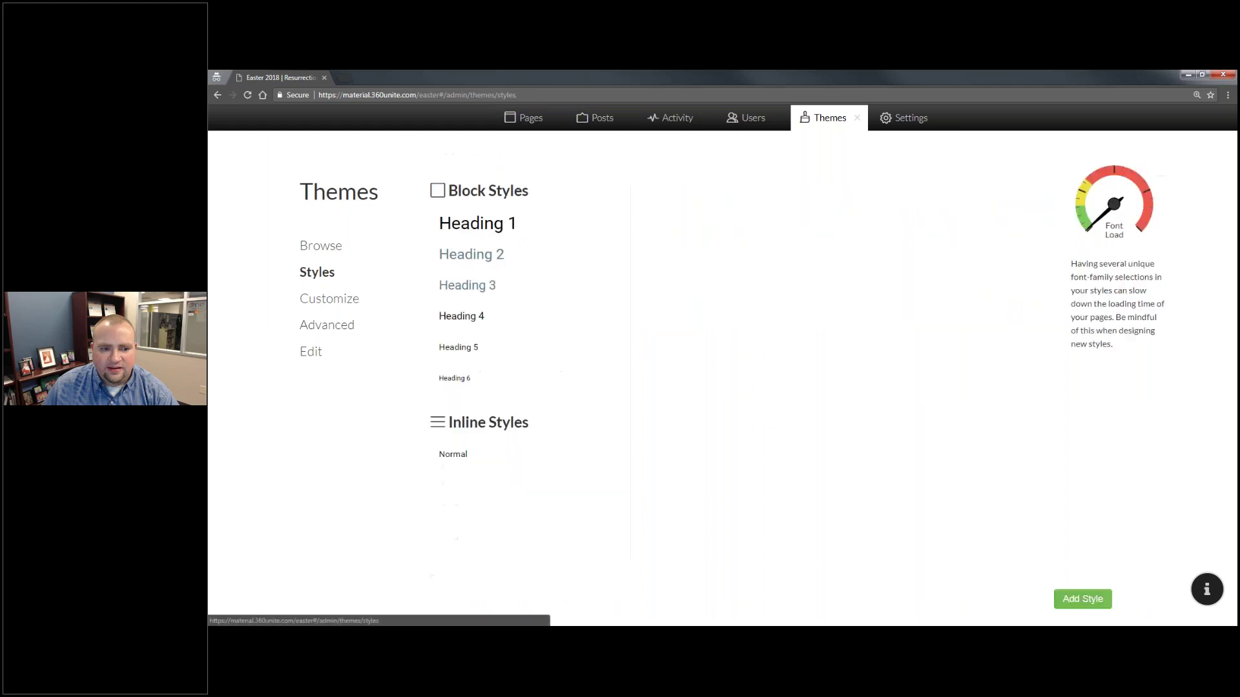
{"action": "left_click", "coordinate": [500, 254]}
{"action": "left_click", "coordinate": [527, 450]}
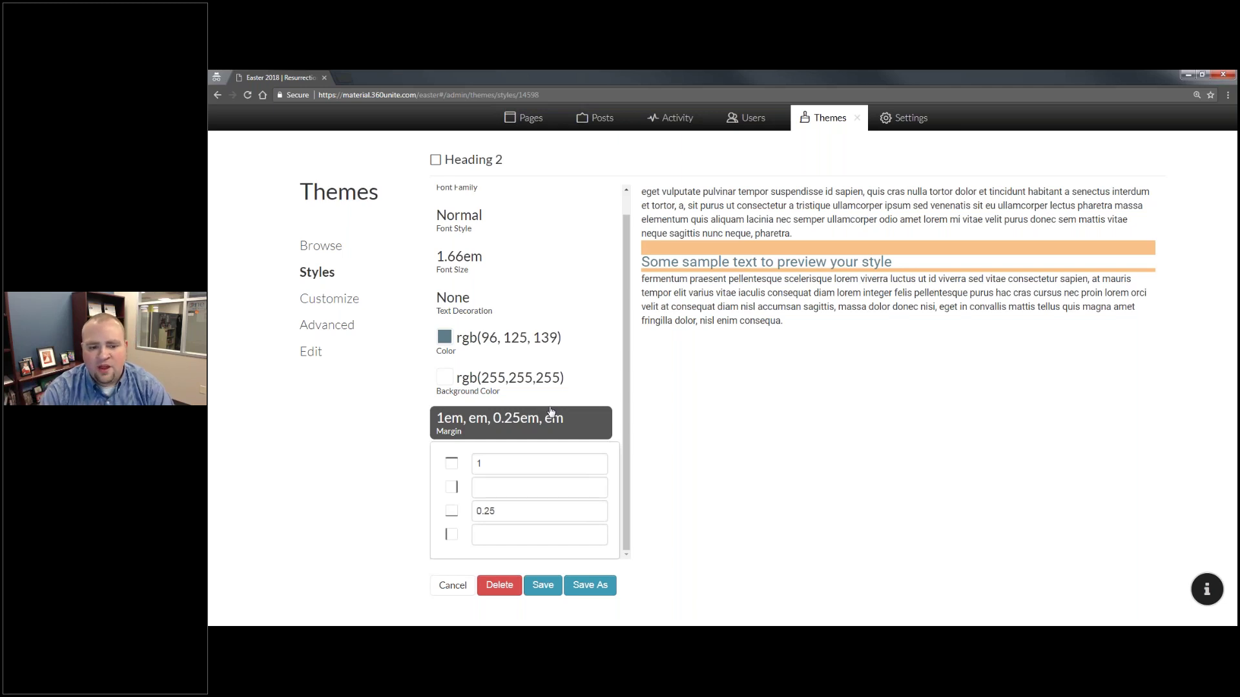
{"action": "left_click", "coordinate": [479, 463]}
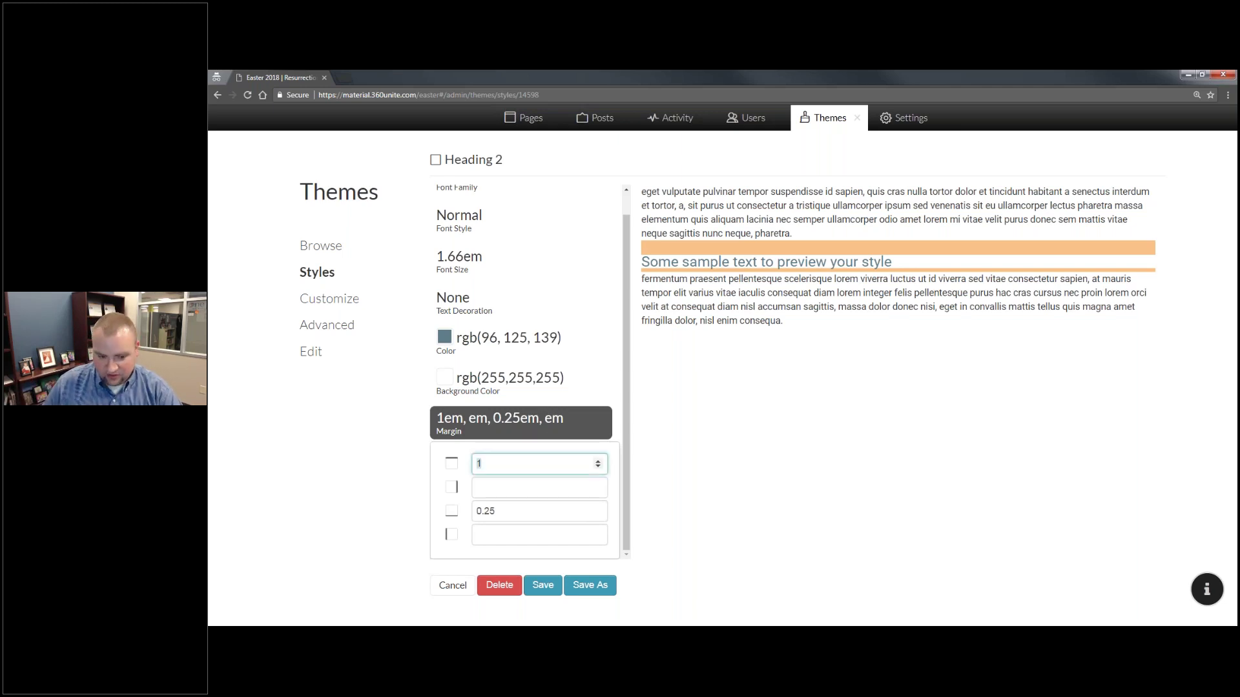
{"action": "key", "text": "BackSpace"}
{"action": "type", "text": "0.25"}
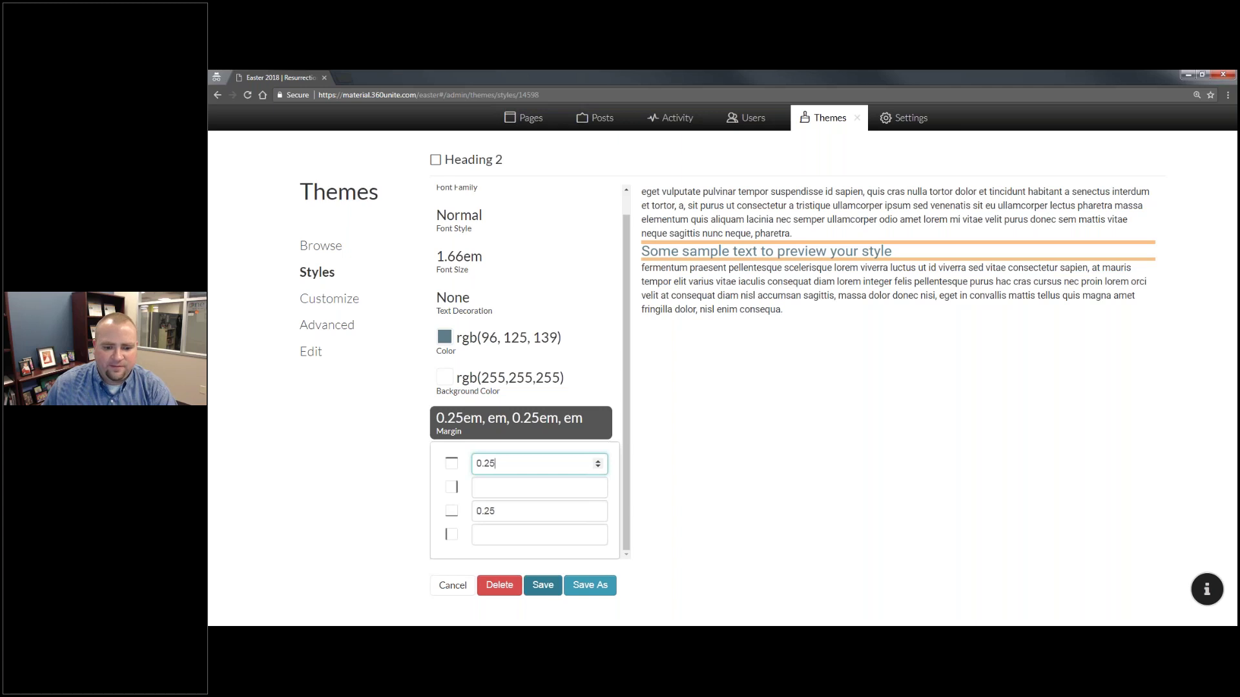
{"action": "left_click", "coordinate": [553, 586]}
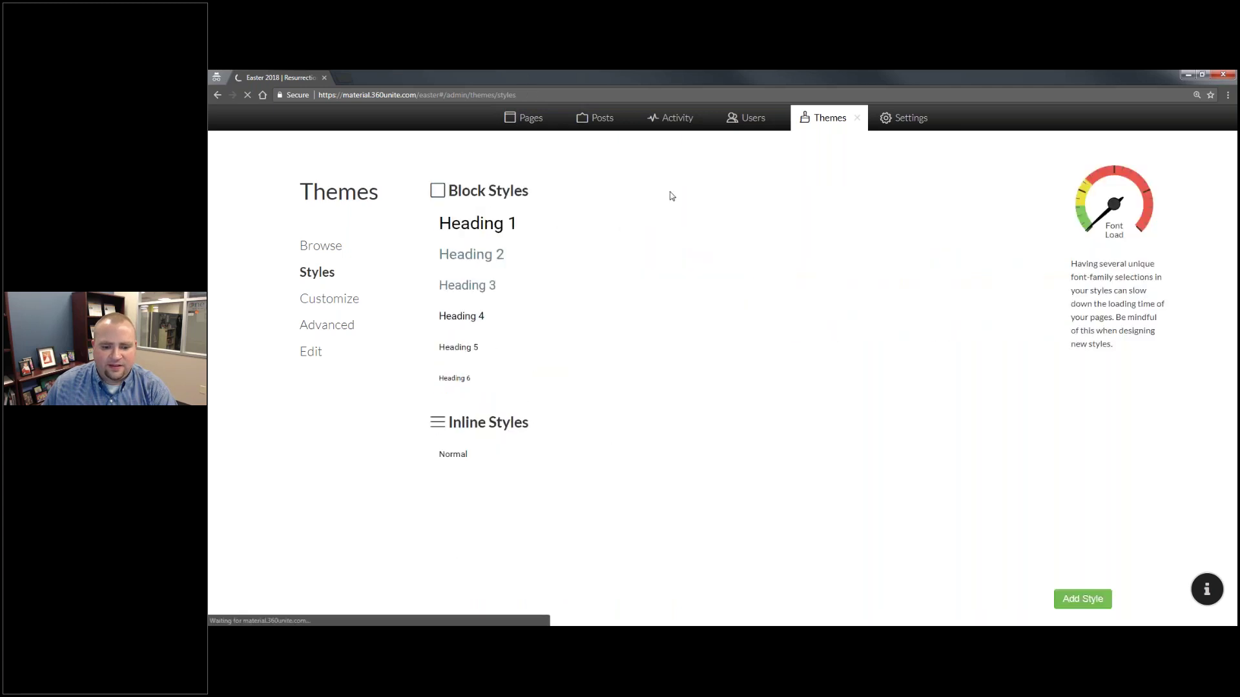
Return to the Easter 2018 page and open its main text block for editing at the invitation paragraph
{"action": "left_click", "coordinate": [858, 121]}
{"action": "scroll", "coordinate": [718, 378], "scroll_direction": "down", "scroll_amount": 3}
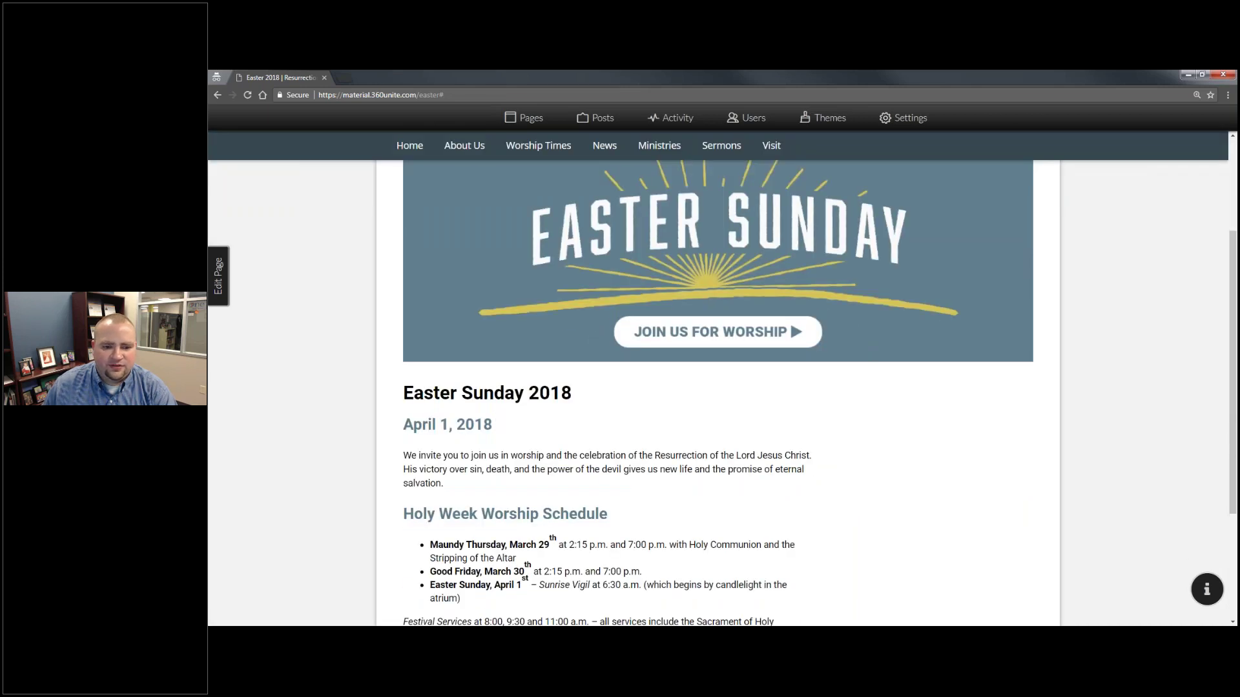
{"action": "left_click", "coordinate": [218, 276]}
{"action": "left_click", "coordinate": [672, 468]}
{"action": "left_click_drag", "start_coordinate": [672, 467], "coordinate": [456, 442]}
{"action": "left_click", "coordinate": [650, 473]}
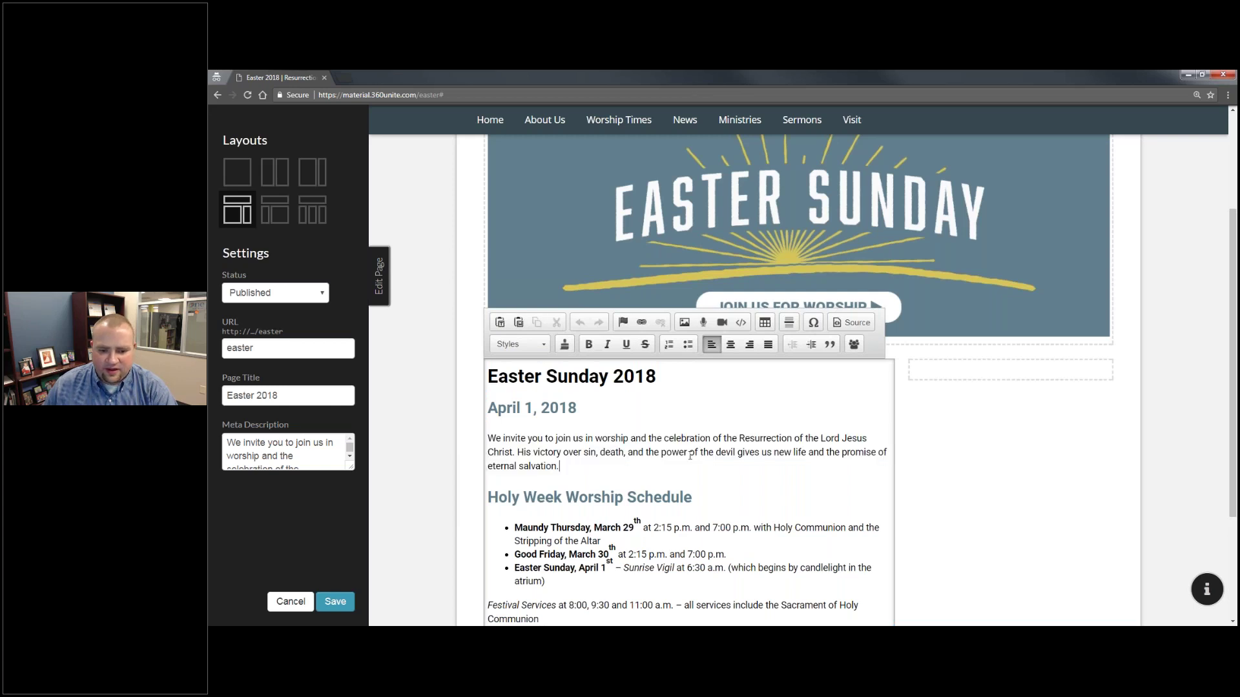
{"action": "left_click_drag", "start_coordinate": [689, 455], "coordinate": [515, 439]}
{"action": "left_click", "coordinate": [613, 475]}
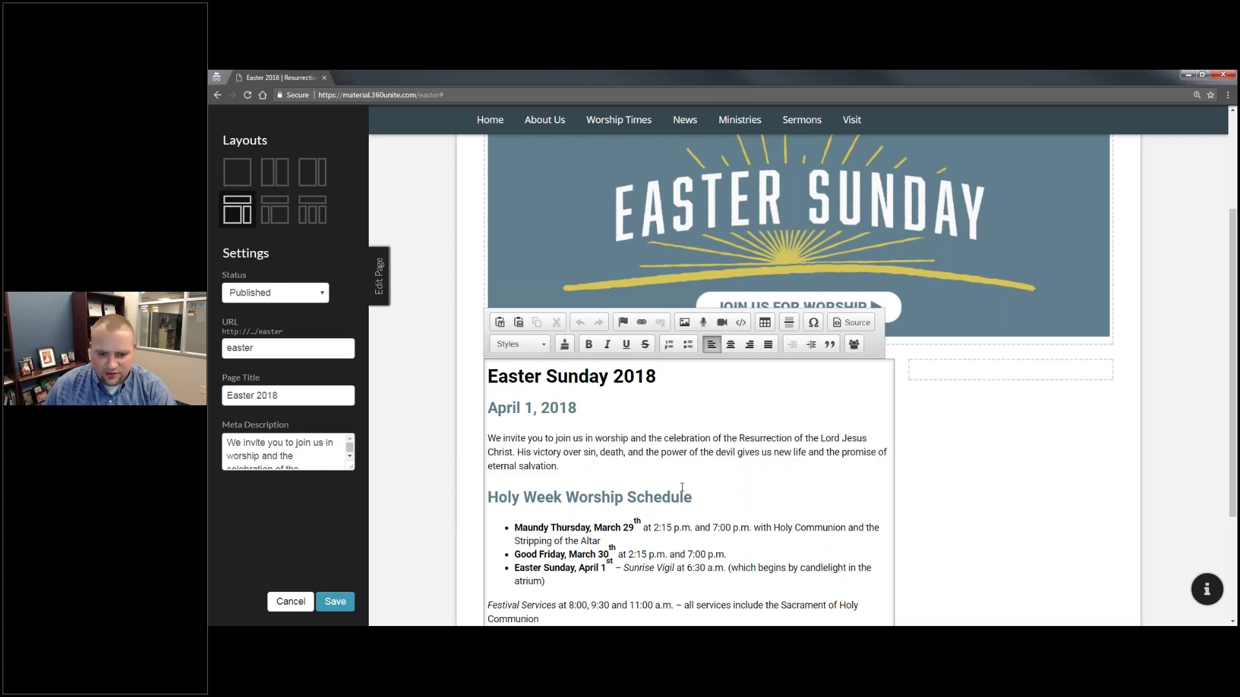
Try the Heading 3 block style on the Holy Week Worship Schedule heading
{"action": "scroll", "coordinate": [682, 488], "scroll_direction": "down", "scroll_amount": 2}
{"action": "left_click_drag", "start_coordinate": [579, 390], "coordinate": [587, 390]}
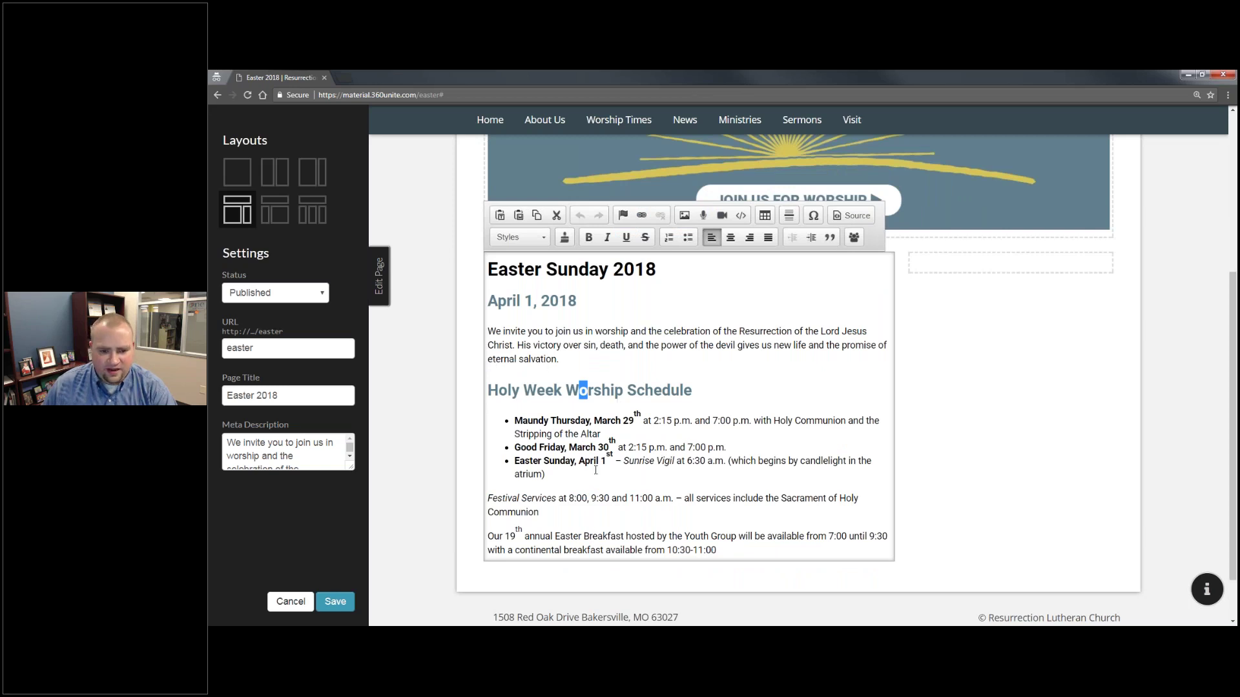
{"action": "left_click_drag", "start_coordinate": [512, 390], "coordinate": [680, 390]}
{"action": "triple_click", "coordinate": [704, 395]}
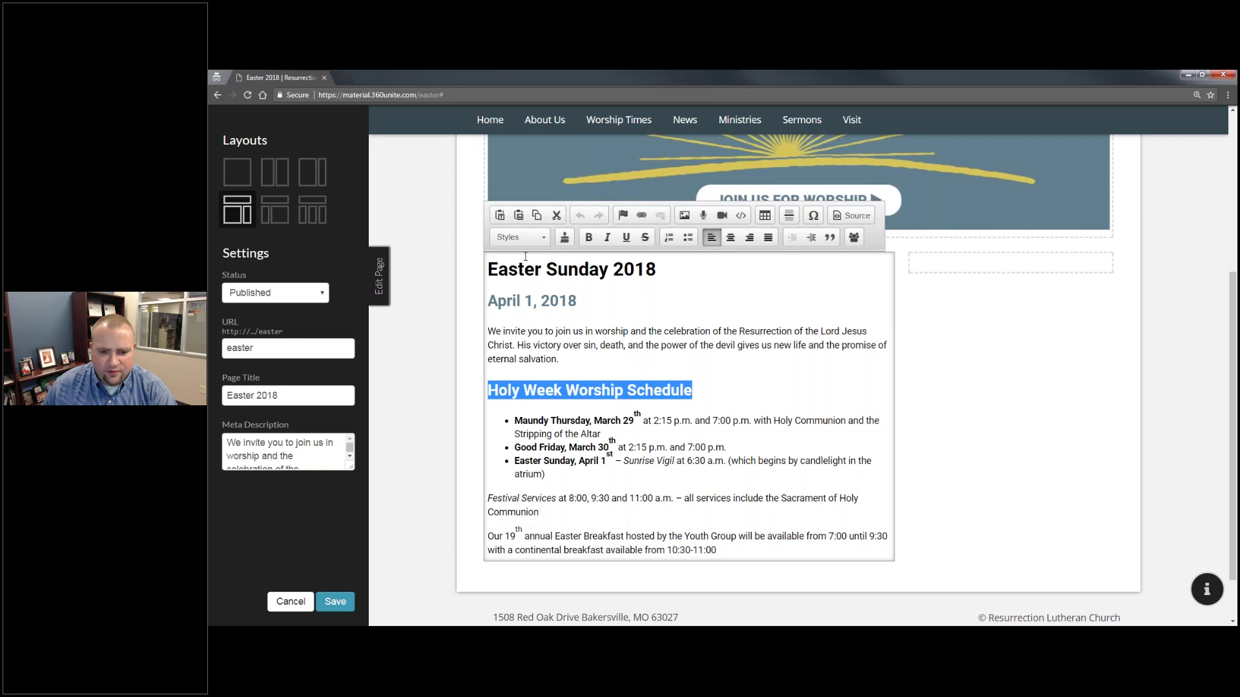
{"action": "left_click", "coordinate": [520, 237]}
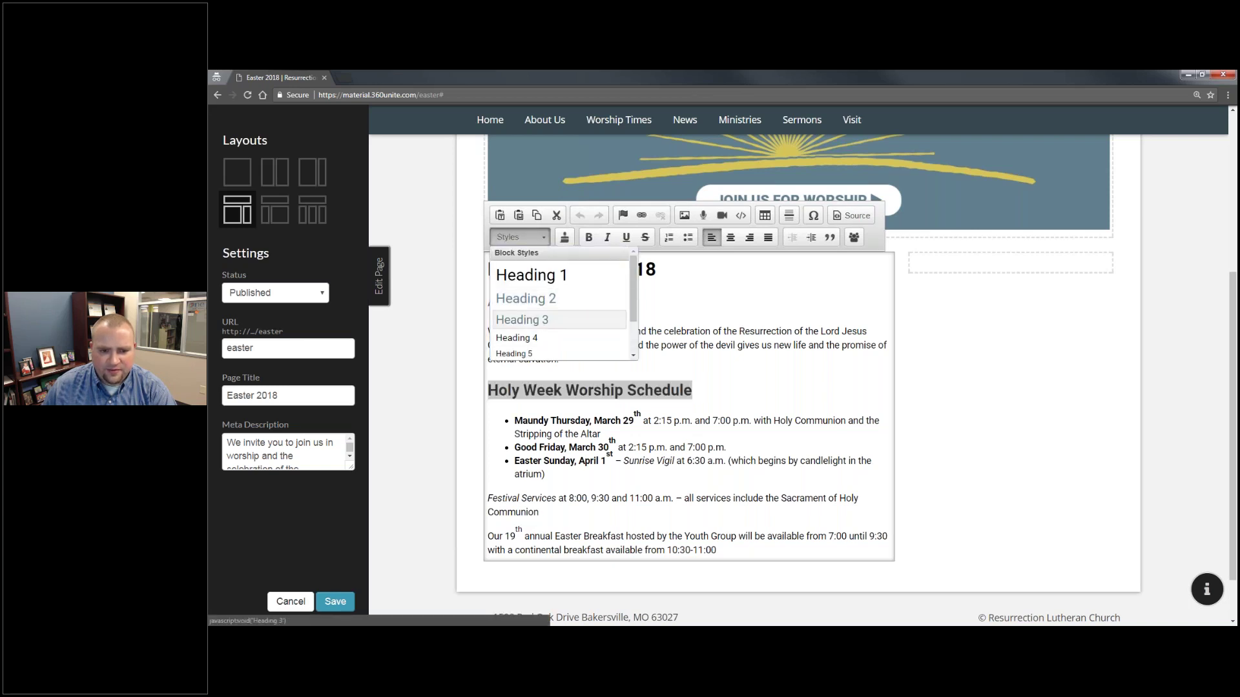
{"action": "left_click", "coordinate": [513, 321]}
{"action": "left_click", "coordinate": [690, 421]}
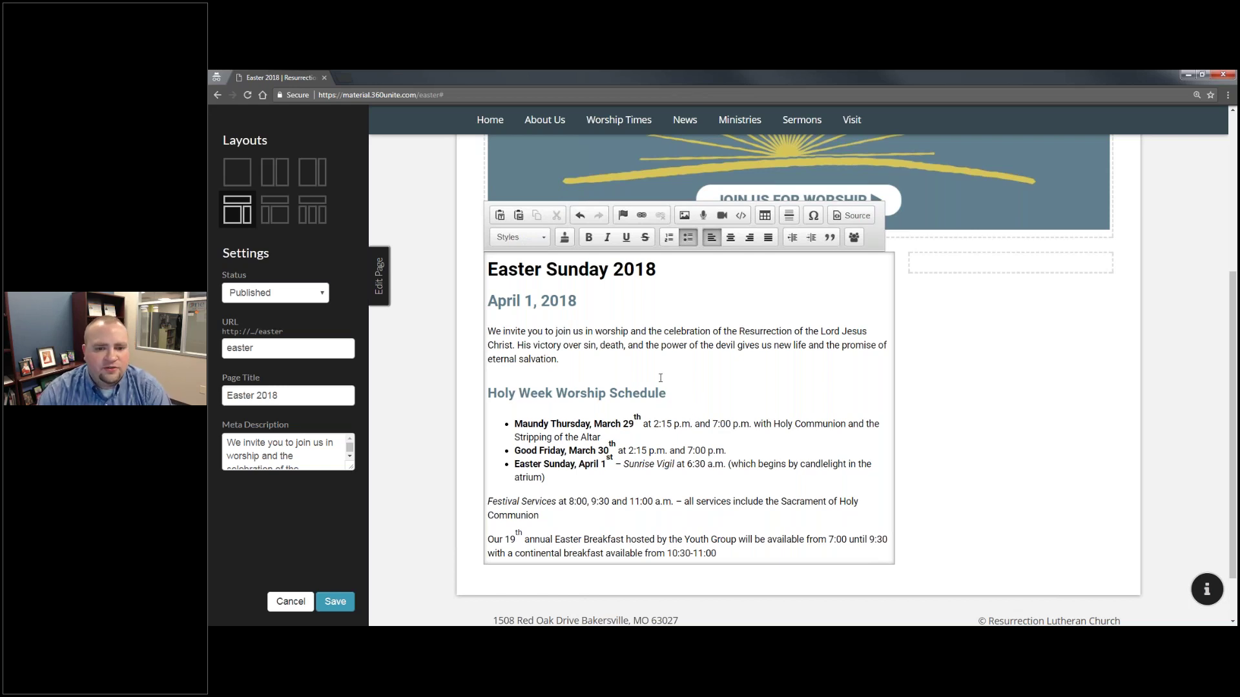
Start a new inline style in the theme styles and set its text color to rgb(30, 134, 179)
{"action": "left_click_drag", "start_coordinate": [708, 398], "coordinate": [478, 394]}
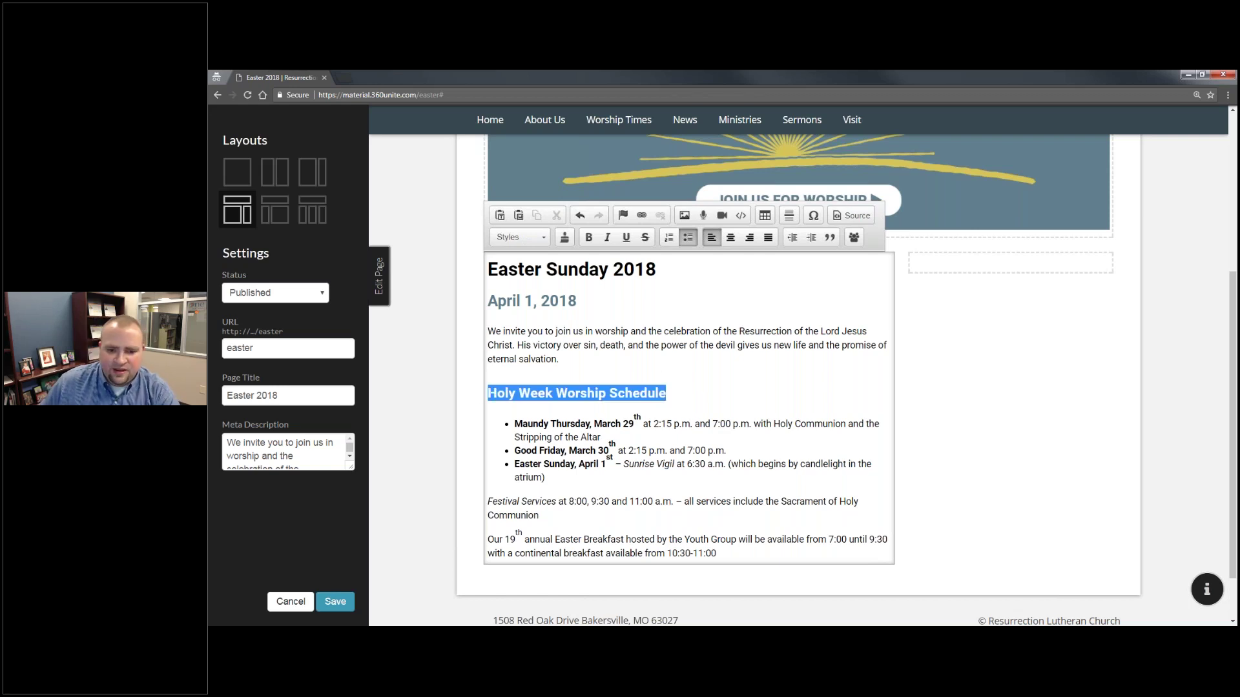
{"action": "left_click", "coordinate": [565, 238]}
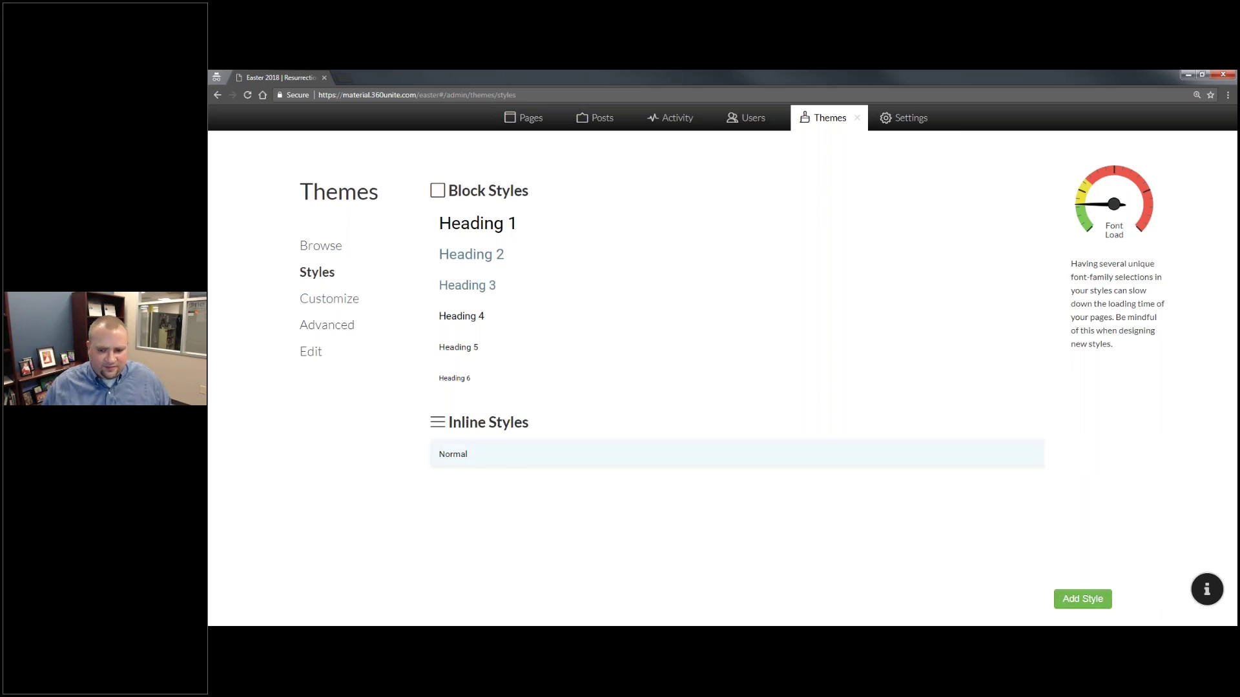
{"action": "left_click", "coordinate": [1082, 599]}
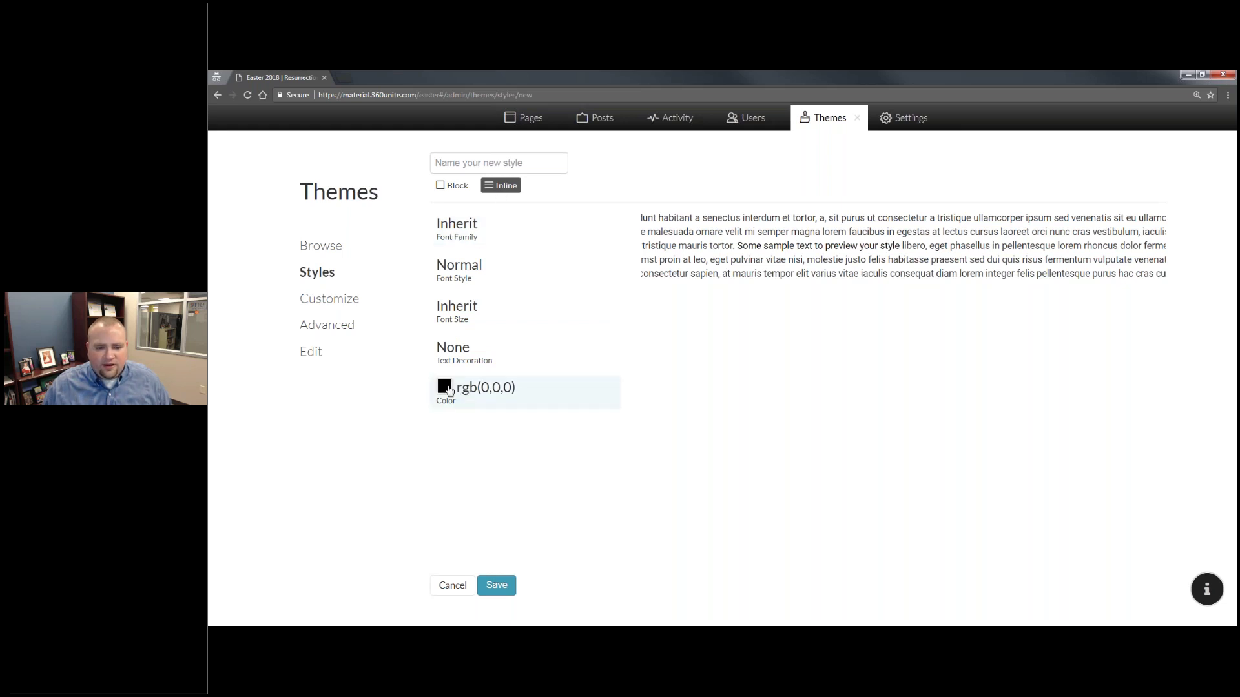
{"action": "left_click", "coordinate": [445, 387]}
{"action": "left_click_drag", "start_coordinate": [565, 458], "coordinate": [566, 449]}
{"action": "left_click", "coordinate": [530, 433]}
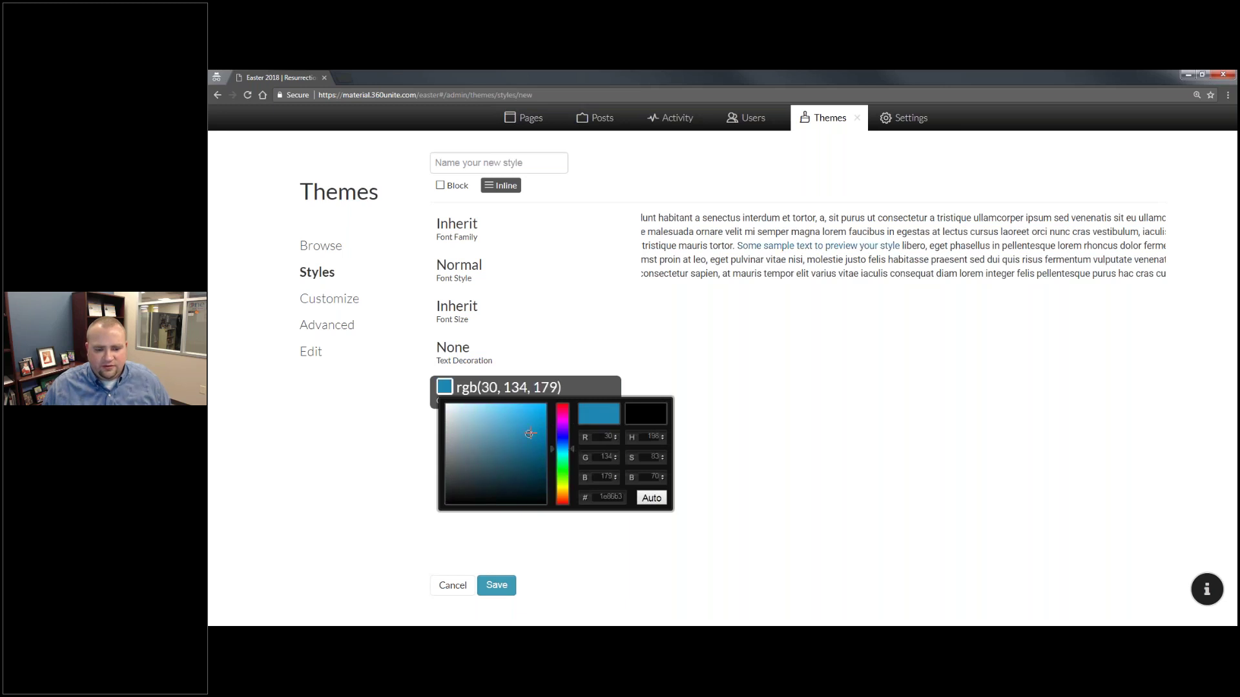
{"action": "left_click", "coordinate": [768, 407]}
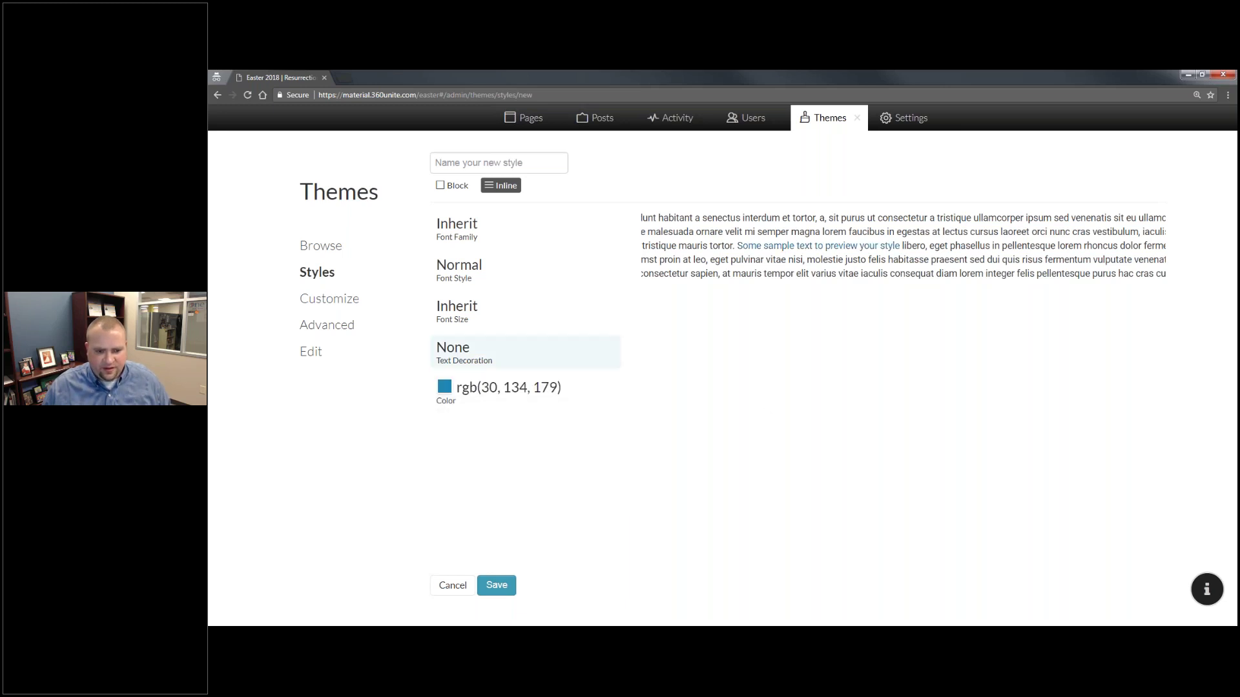
Give the new inline style an underline, a font size of .95em and a bold font style
{"action": "left_click", "coordinate": [477, 358]}
{"action": "left_click", "coordinate": [491, 407]}
{"action": "left_click", "coordinate": [492, 316]}
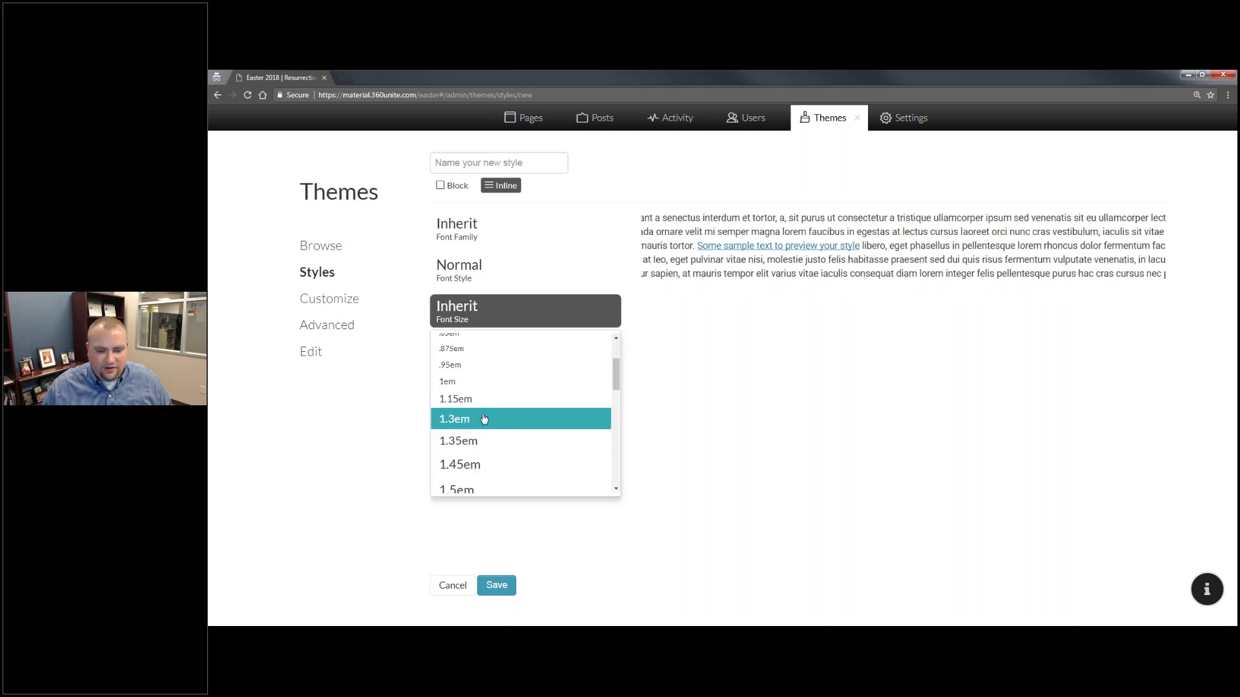
{"action": "left_click", "coordinate": [489, 366]}
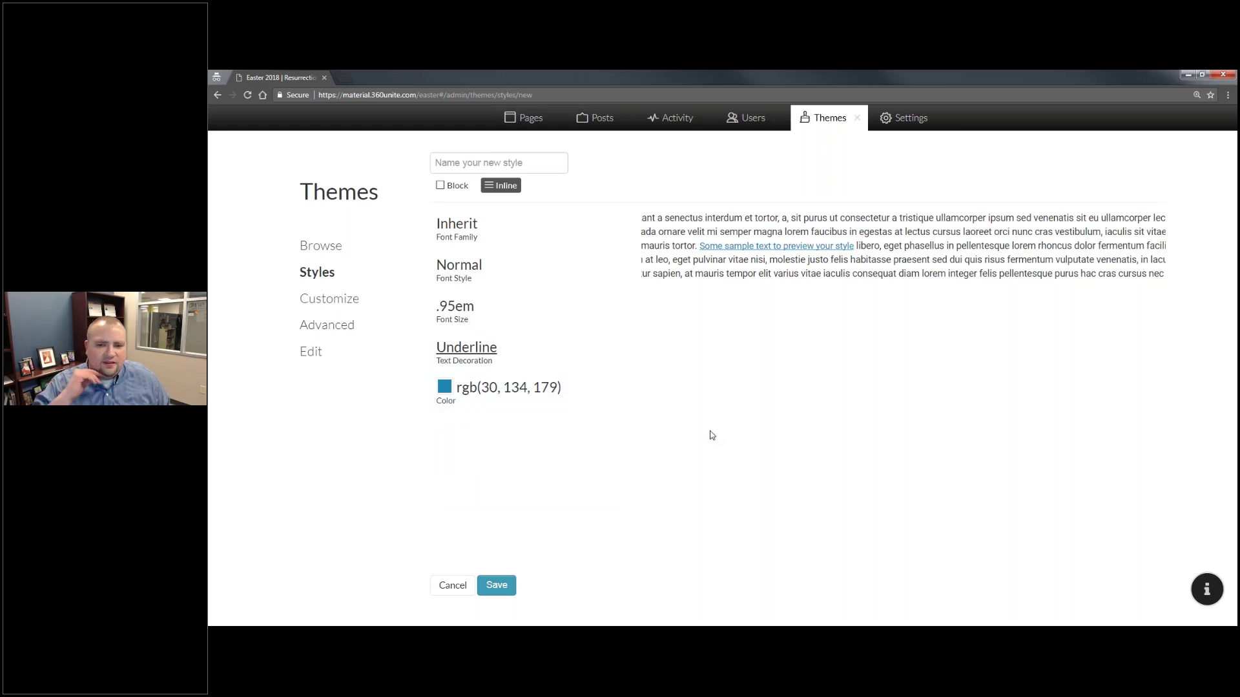
{"action": "left_click", "coordinate": [456, 311]}
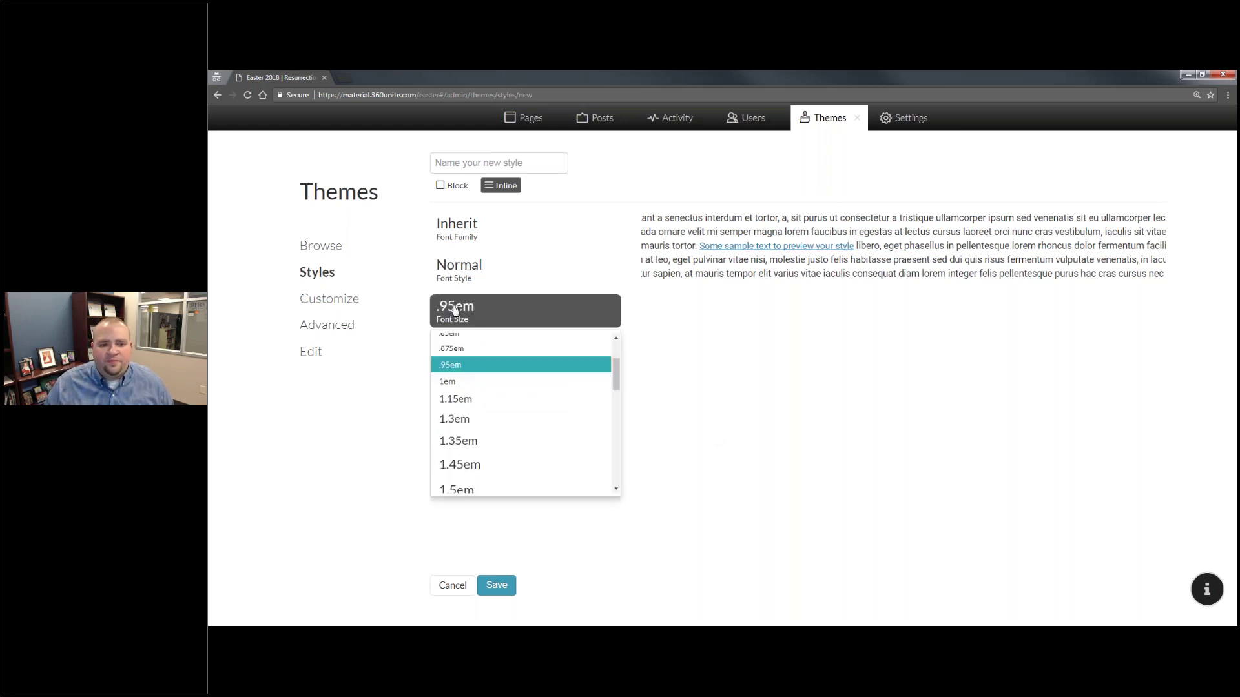
{"action": "left_click", "coordinate": [475, 269]}
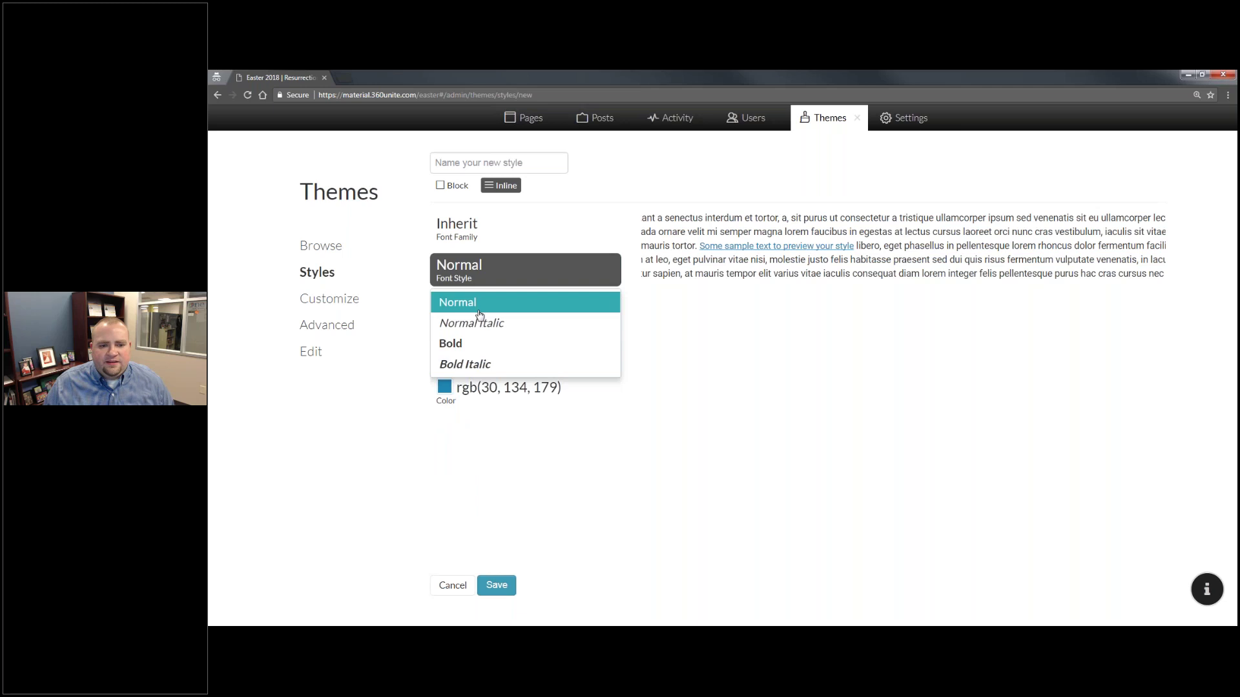
{"action": "left_click", "coordinate": [476, 343]}
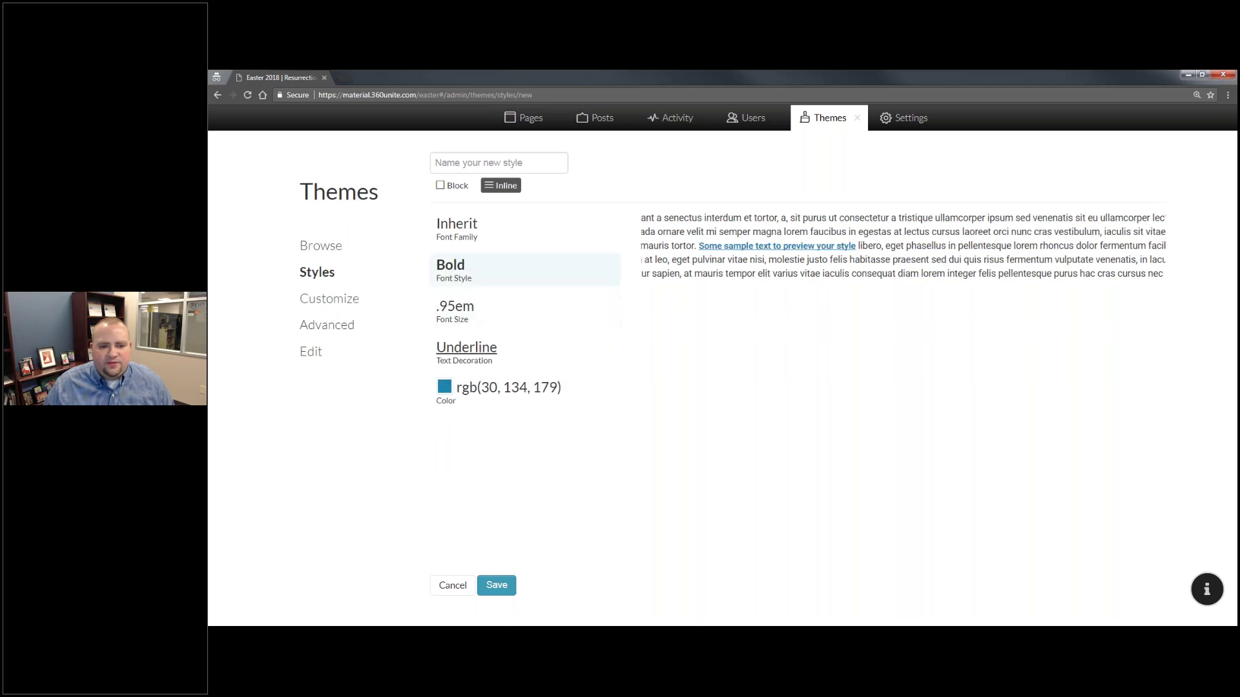
{"action": "left_click", "coordinate": [462, 238]}
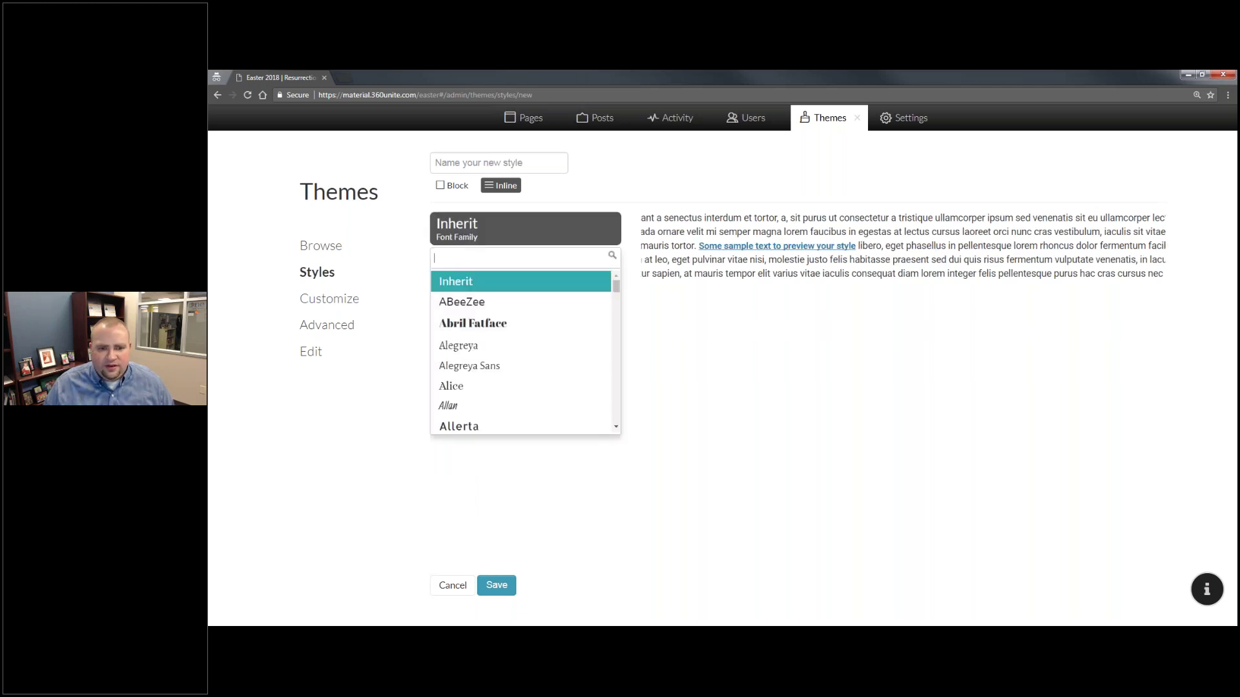
Name the new inline style Bold and Underline and save it
{"action": "left_click", "coordinate": [512, 584]}
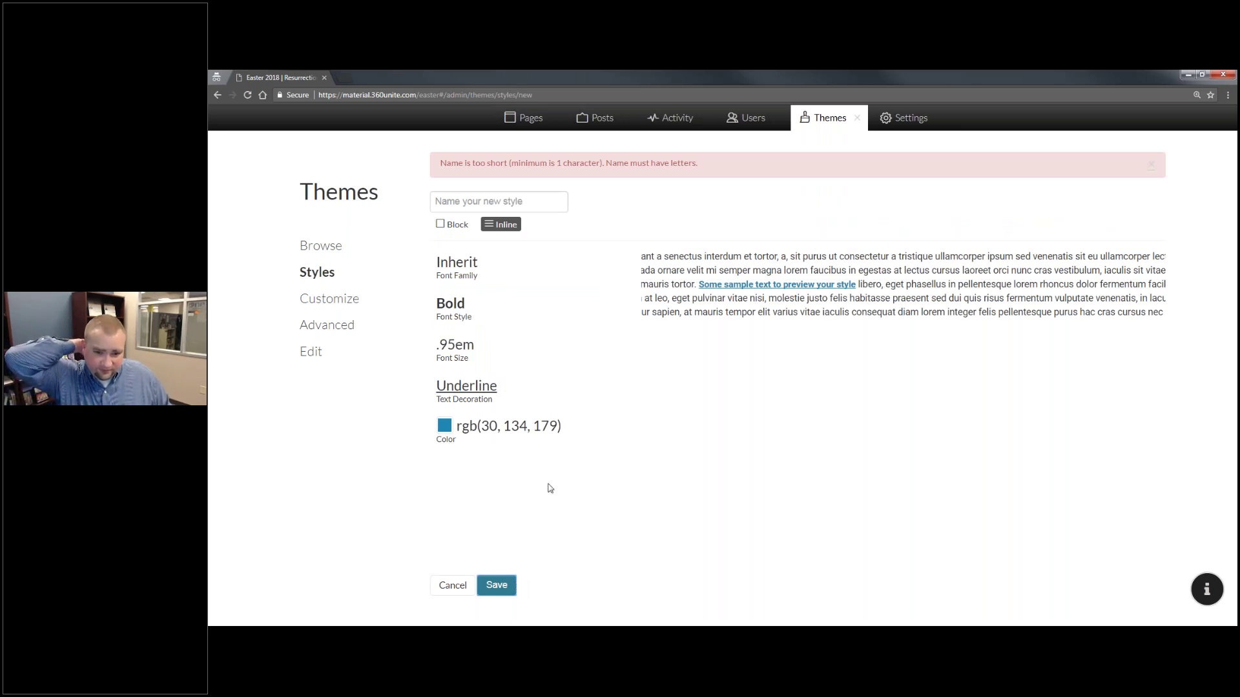
{"action": "left_click", "coordinate": [497, 202]}
{"action": "type", "text": "m"}
{"action": "key", "text": "BackSpace"}
{"action": "type", "text": "Bo"}
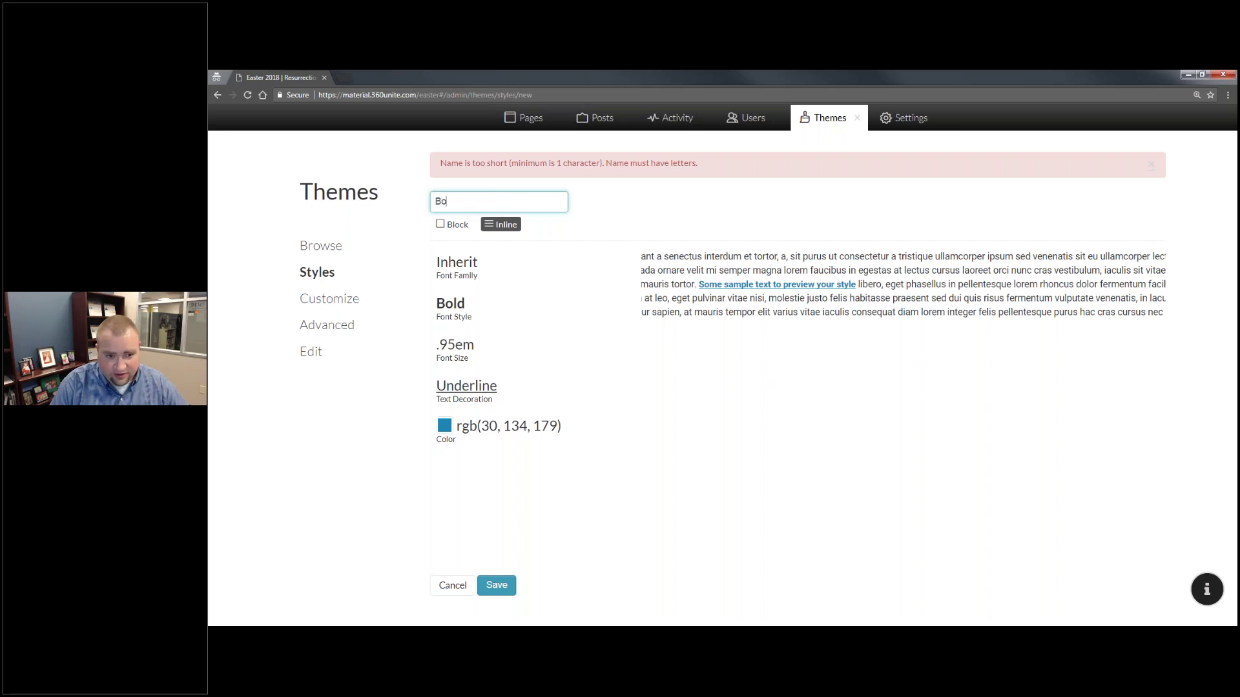
{"action": "type", "text": "ld and Underline"}
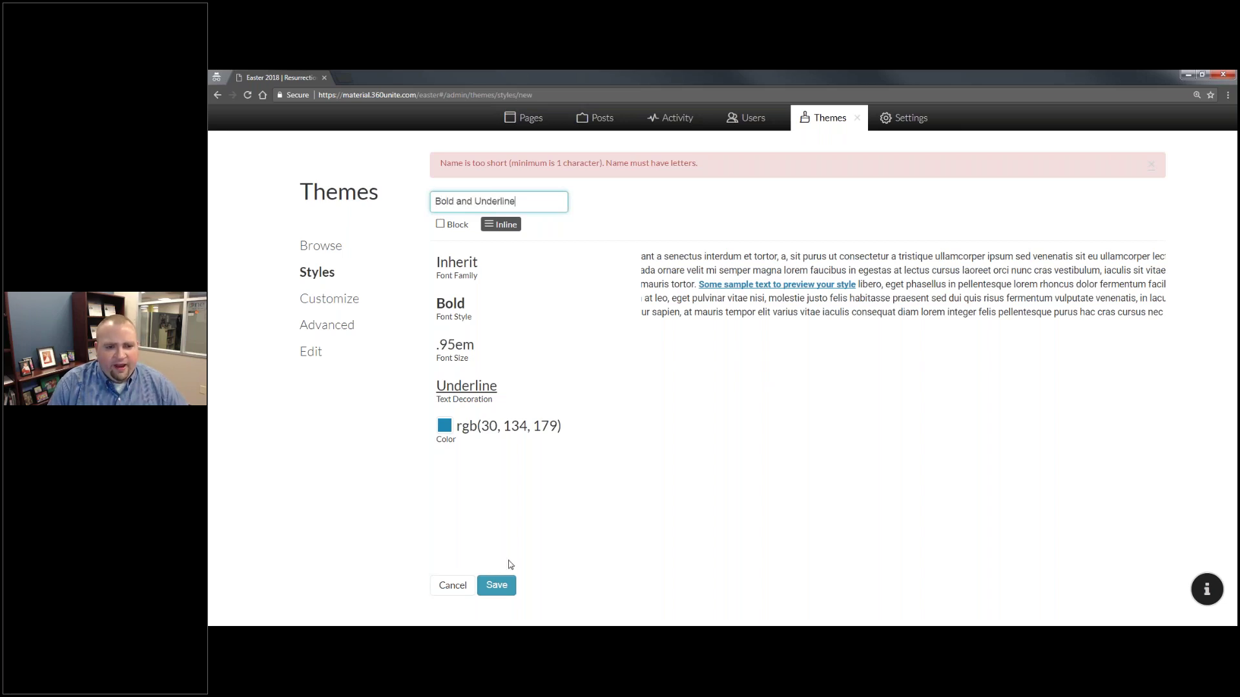
{"action": "left_click", "coordinate": [496, 585]}
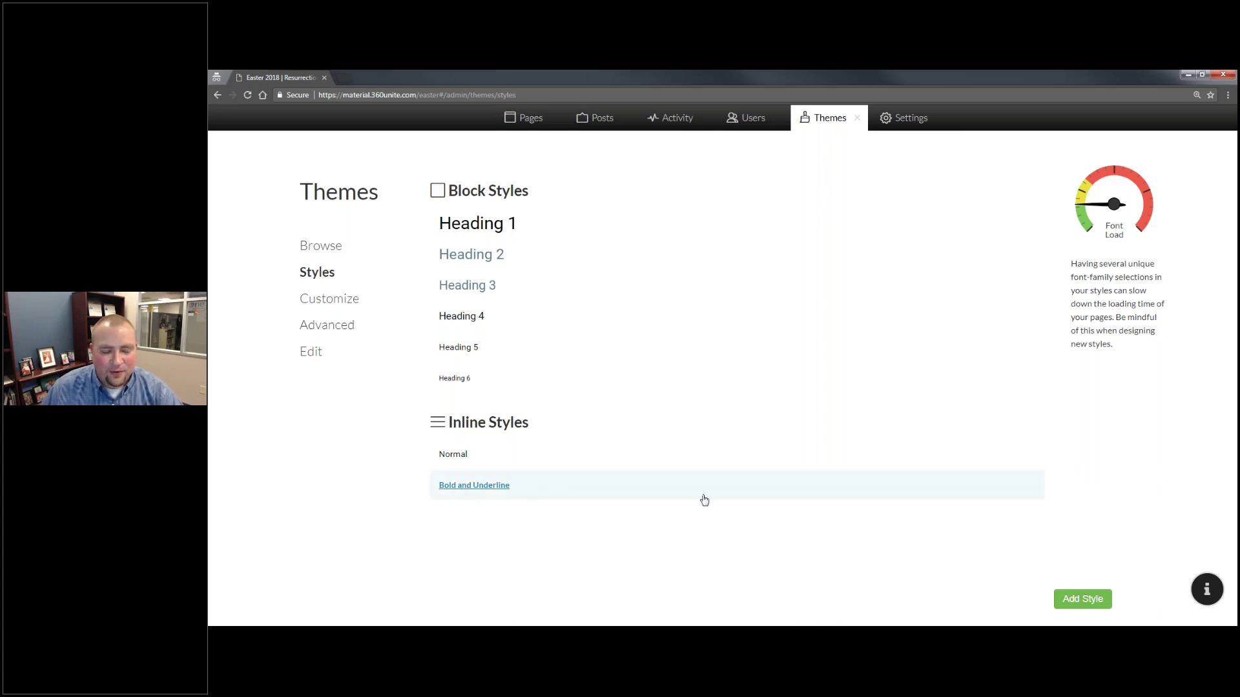
Return to the page and apply the Bold and Underline inline style to the Holy Week Worship Schedule heading
{"action": "left_click", "coordinate": [860, 122]}
{"action": "scroll", "coordinate": [554, 504], "scroll_direction": "down", "scroll_amount": 4}
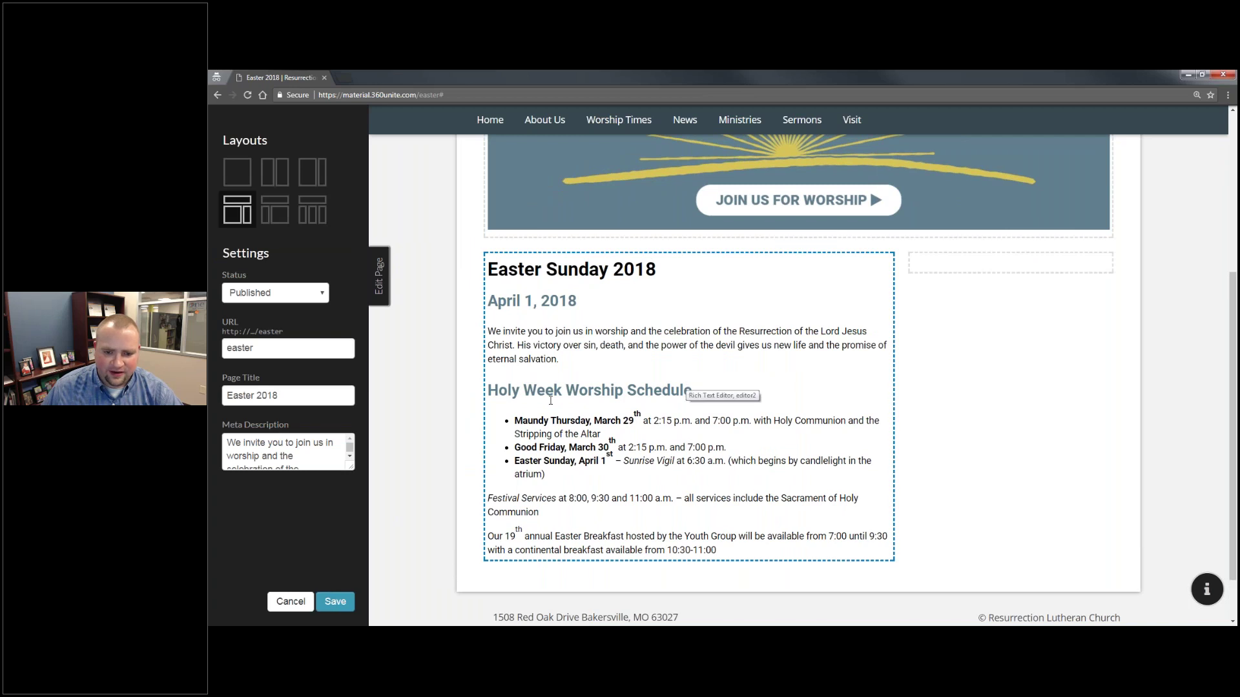
{"action": "triple_click", "coordinate": [551, 400]}
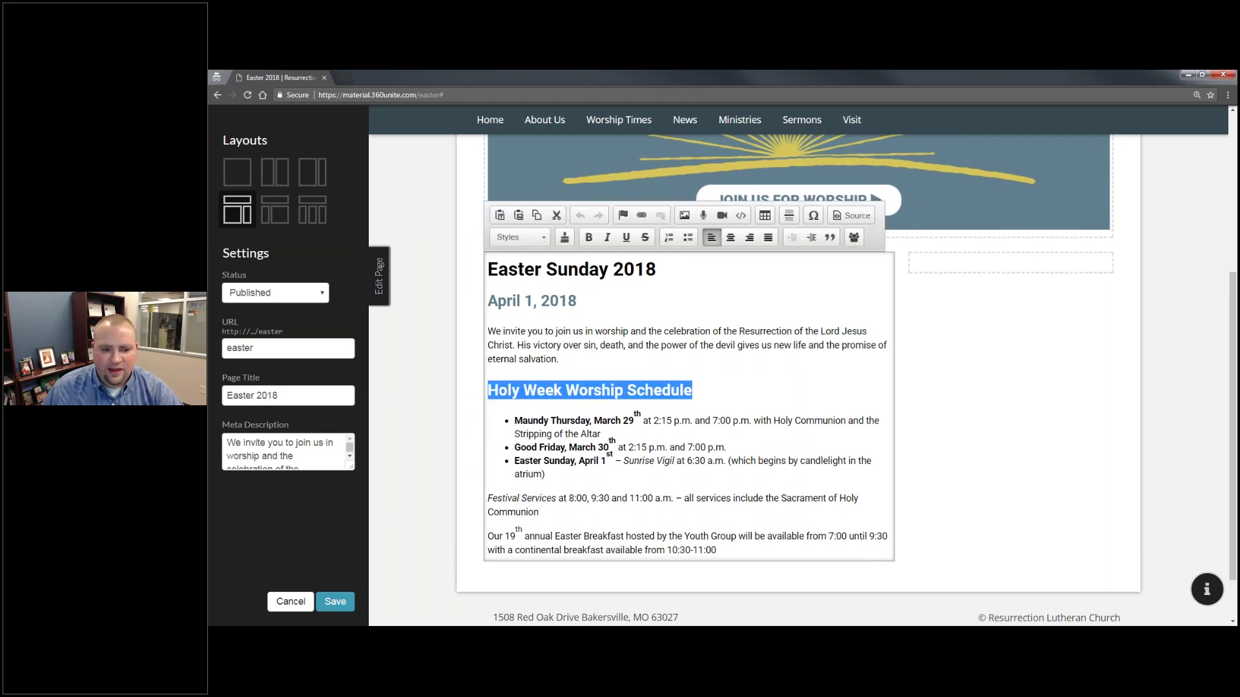
{"action": "left_click", "coordinate": [518, 237]}
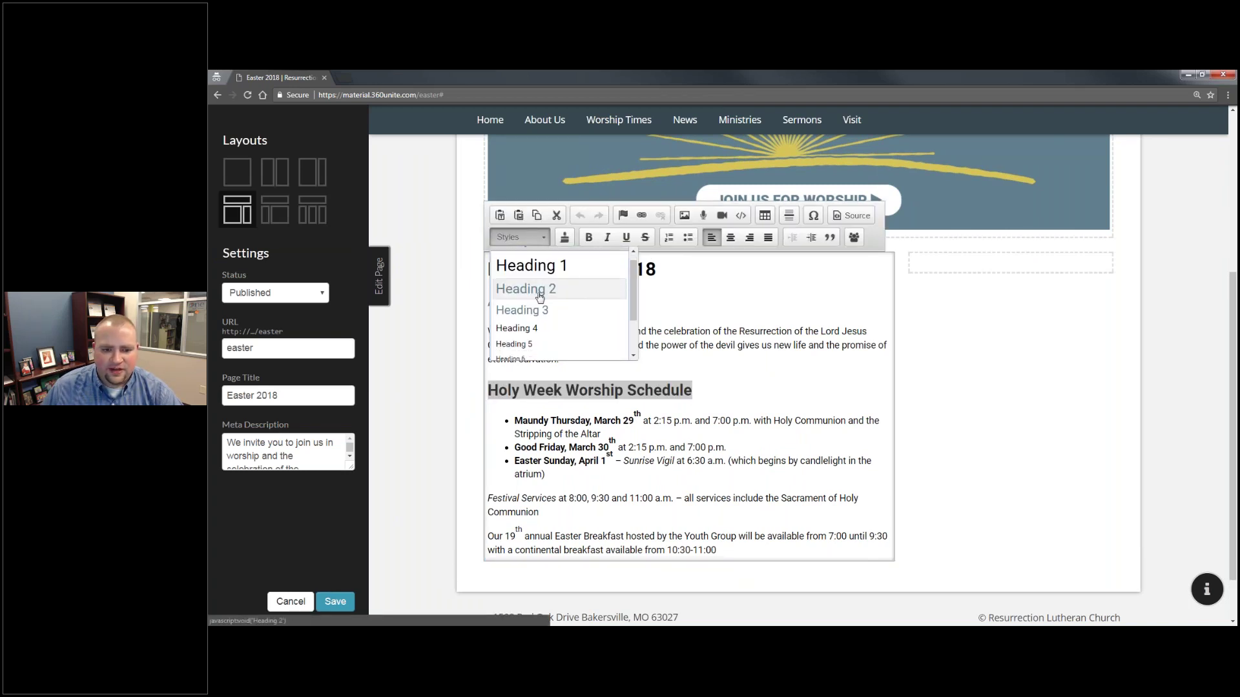
{"action": "scroll", "coordinate": [540, 296], "scroll_direction": "down", "scroll_amount": 2}
{"action": "scroll", "coordinate": [540, 297], "scroll_direction": "down", "scroll_amount": 1}
{"action": "left_click", "coordinate": [515, 297]}
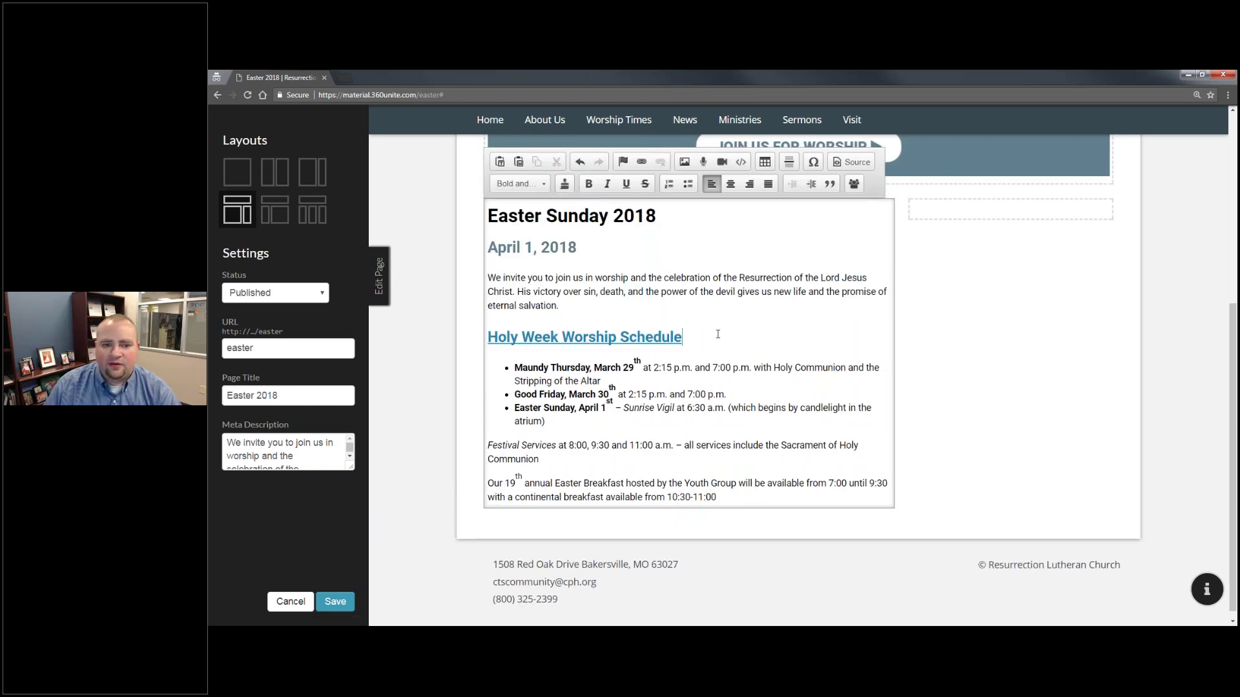
Remove the Bold and Underline style from the Holy Week Worship Schedule heading and try the Normal inline style on it
{"action": "left_click_drag", "start_coordinate": [697, 343], "coordinate": [487, 337]}
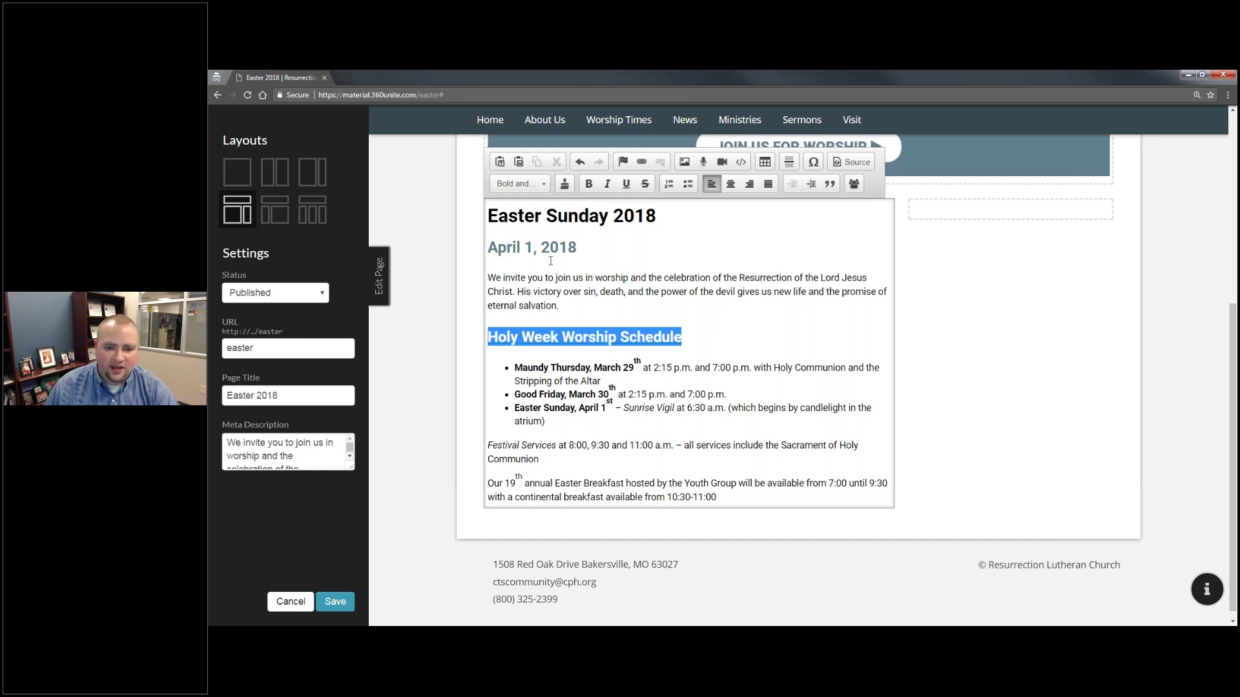
{"action": "left_click", "coordinate": [520, 184]}
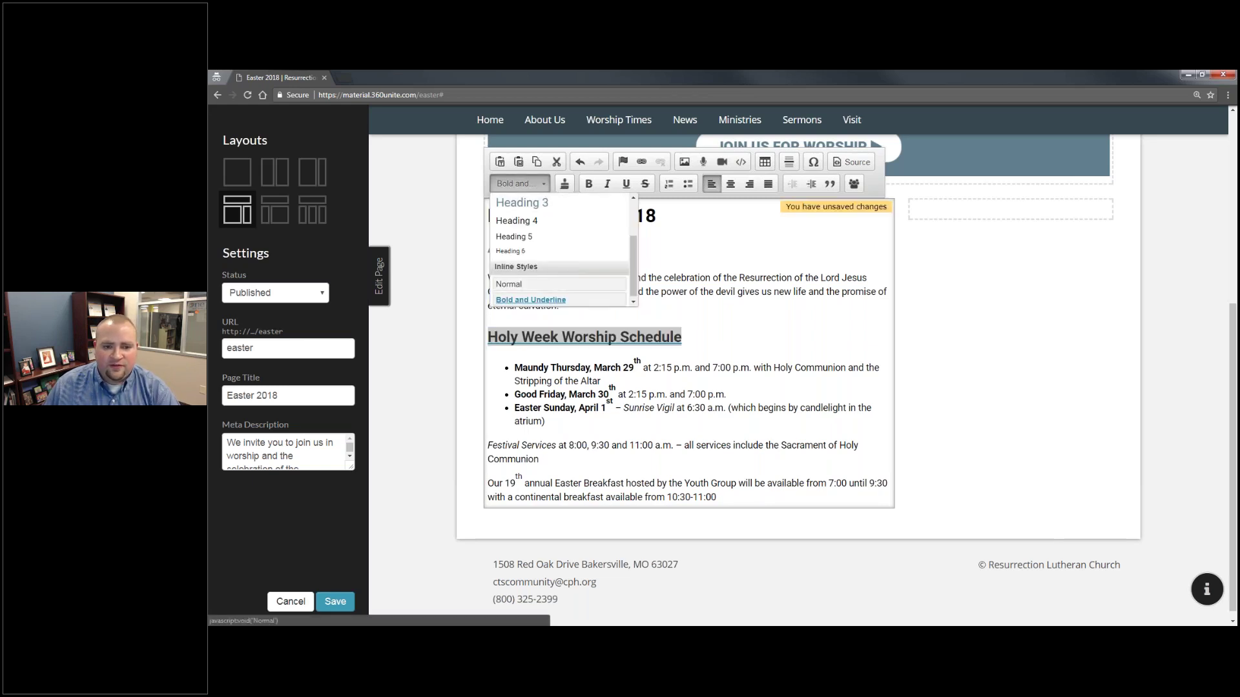
{"action": "left_click", "coordinate": [530, 300]}
{"action": "left_click", "coordinate": [712, 338]}
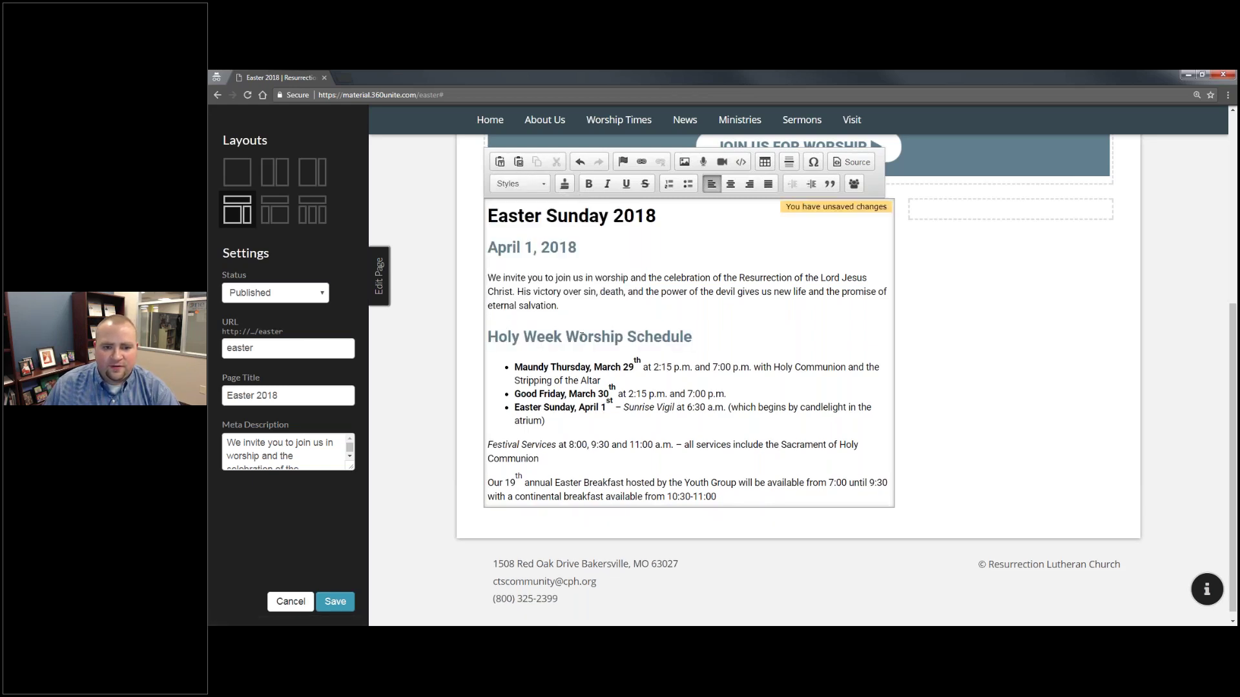
{"action": "triple_click", "coordinate": [581, 337]}
{"action": "left_click", "coordinate": [520, 184]}
{"action": "left_click", "coordinate": [604, 295]}
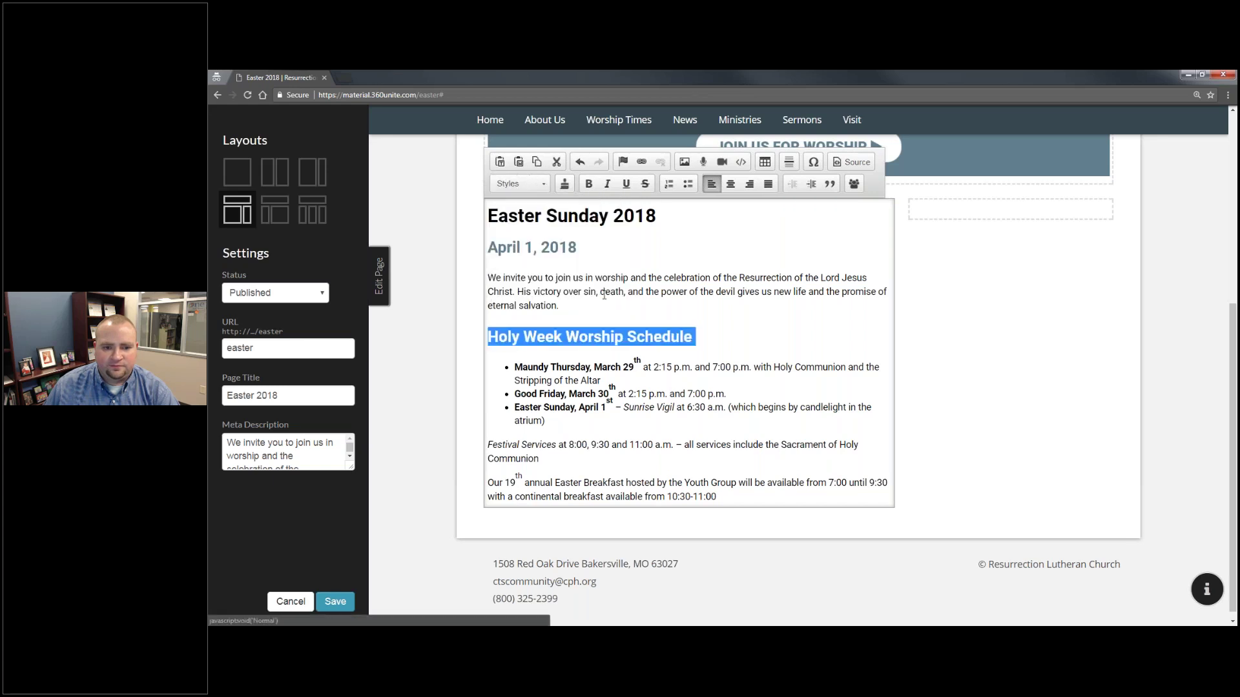
Strip the heading tags around Holy Week Worship Schedule in the content block's HTML source, leaving plain text
{"action": "left_click", "coordinate": [858, 162]}
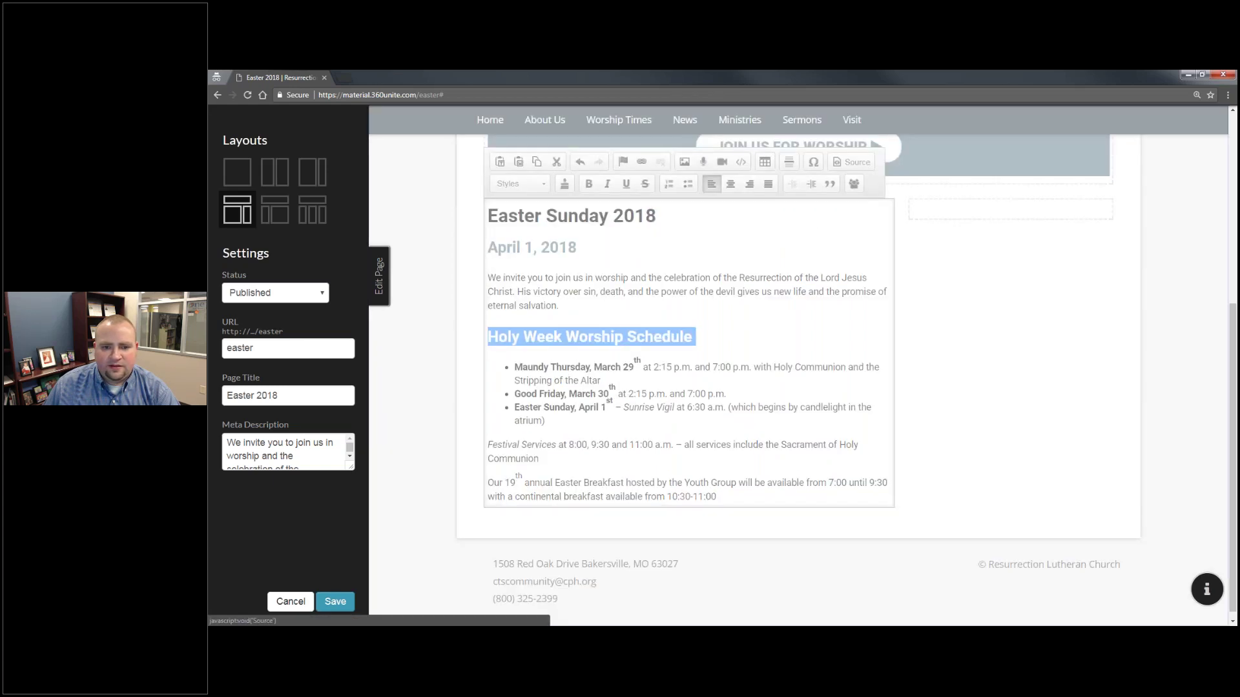
{"action": "left_click_drag", "start_coordinate": [558, 282], "coordinate": [536, 282]}
{"action": "key", "text": "BackSpace"}
{"action": "left_click_drag", "start_coordinate": [727, 286], "coordinate": [671, 282]}
{"action": "key", "text": "BackSpace"}
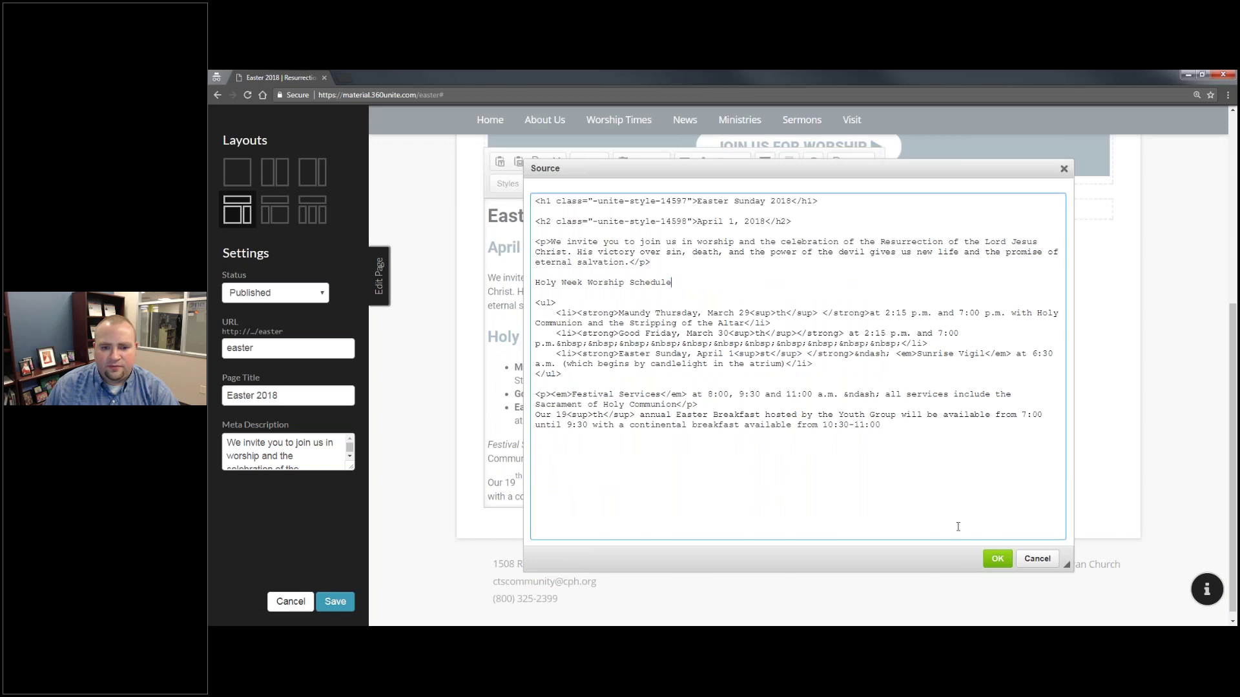
{"action": "left_click", "coordinate": [997, 558]}
Apply the Bold and Underline inline style to the plain Holy Week Worship Schedule line
{"action": "left_click_drag", "start_coordinate": [608, 334], "coordinate": [488, 334]}
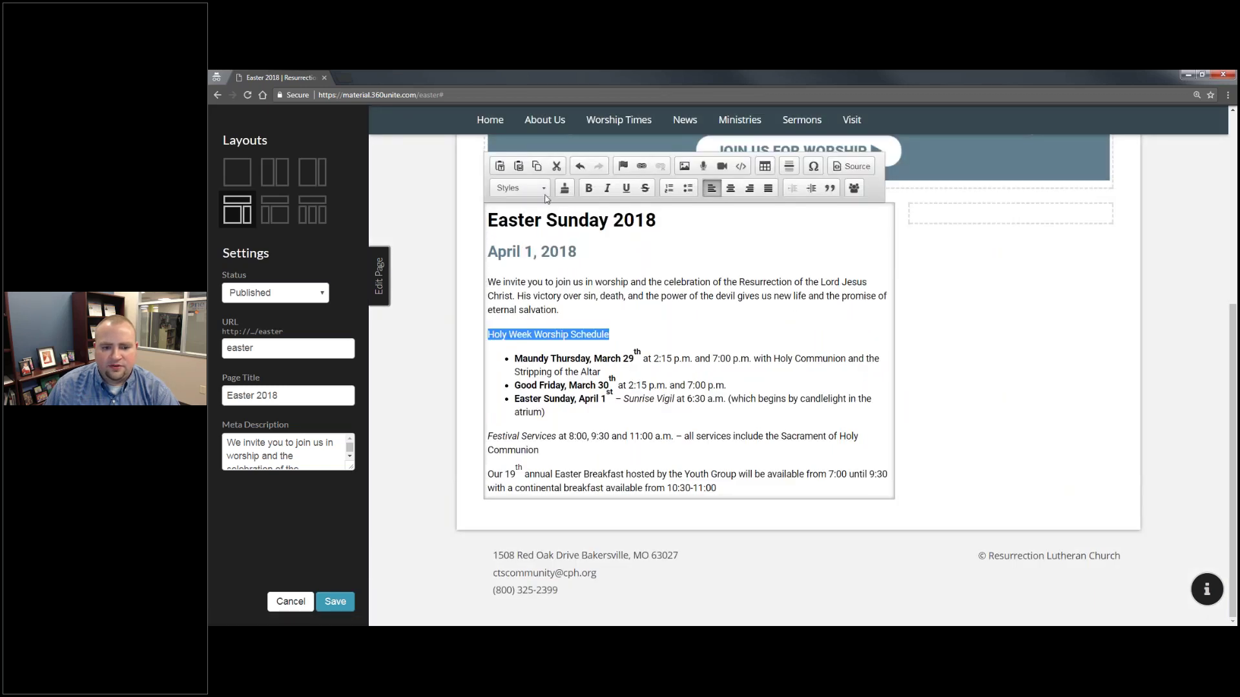
{"action": "left_click", "coordinate": [520, 188]}
{"action": "scroll", "coordinate": [524, 272], "scroll_direction": "down", "scroll_amount": 2}
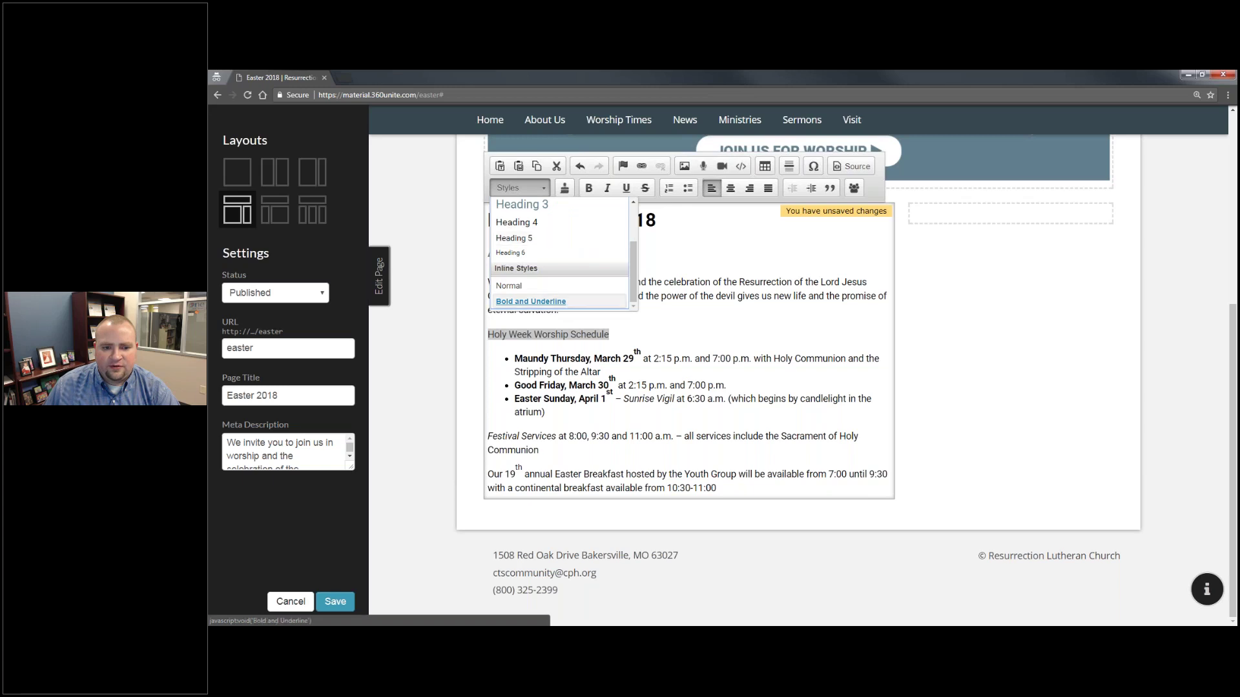
{"action": "left_click", "coordinate": [524, 300]}
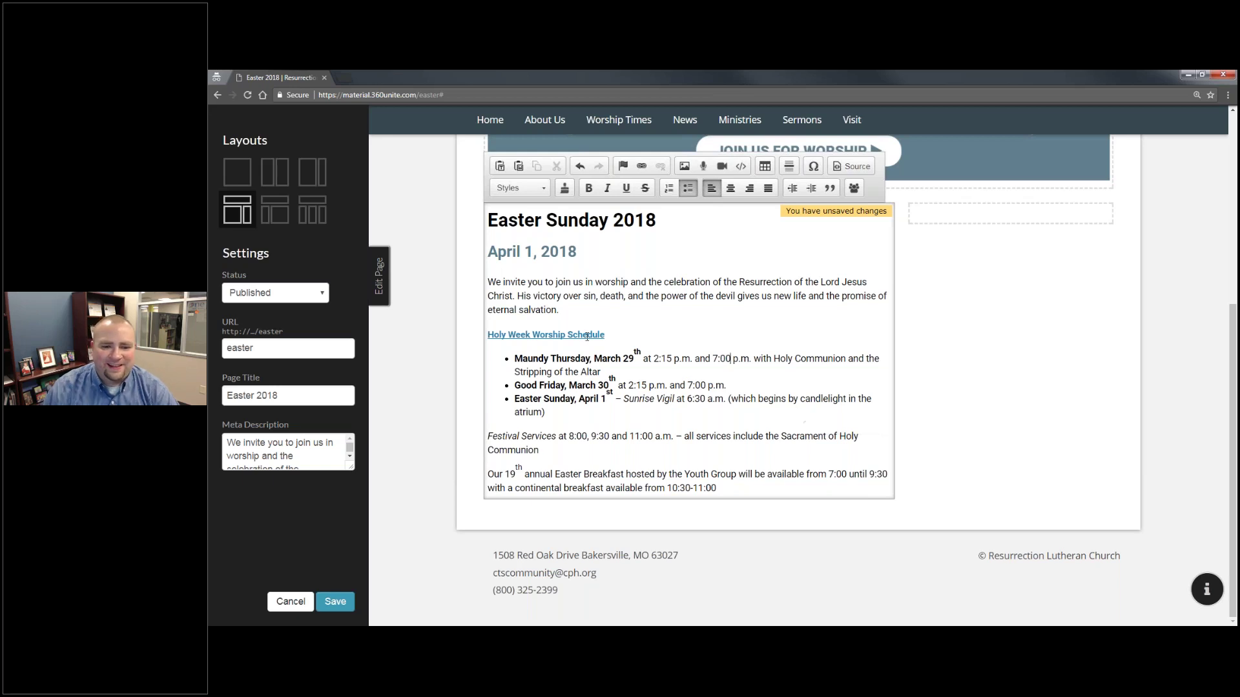
Clear the Bold and Underline style from the Holy Week Worship Schedule line and format it as Heading 3
{"action": "left_click_drag", "start_coordinate": [605, 335], "coordinate": [488, 335]}
{"action": "left_click", "coordinate": [520, 188]}
{"action": "left_click", "coordinate": [538, 187]}
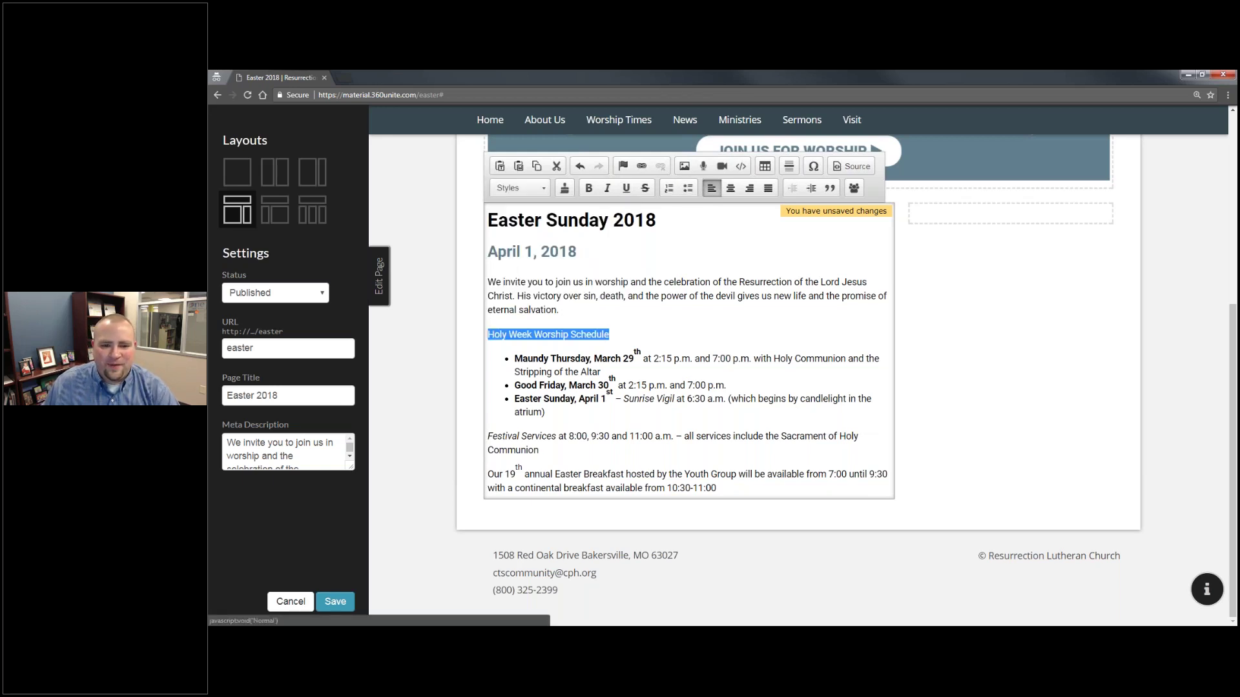
{"action": "left_click", "coordinate": [539, 189]}
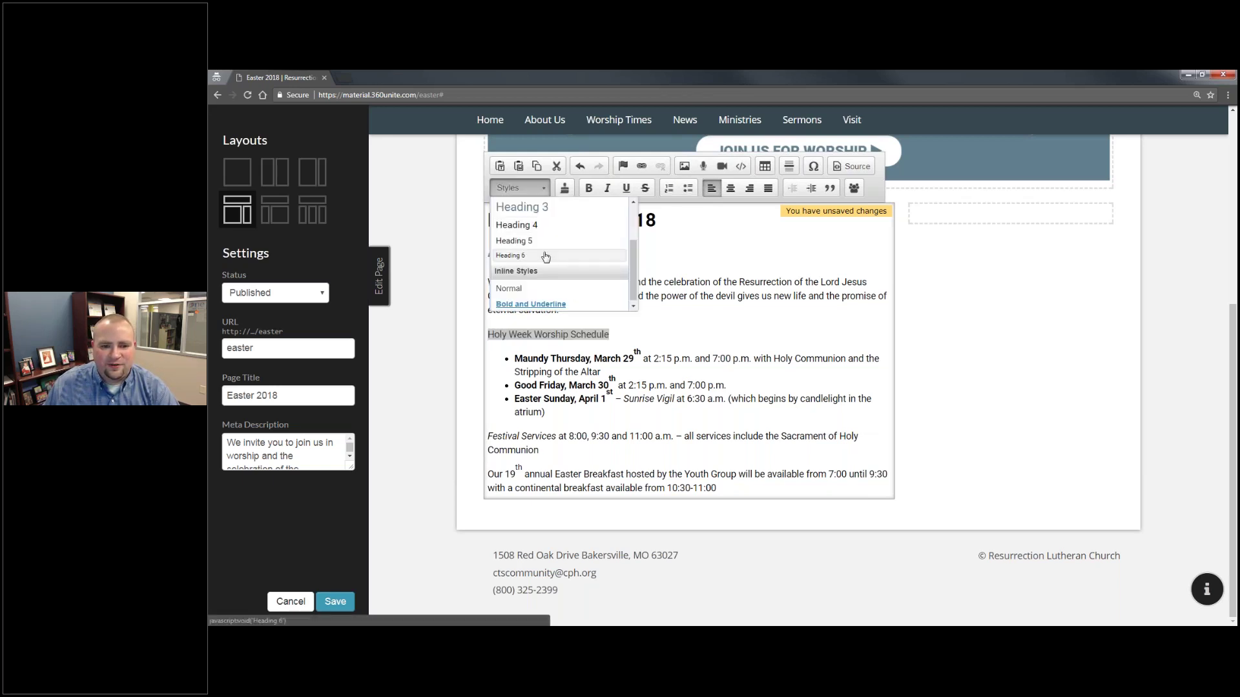
{"action": "scroll", "coordinate": [584, 379], "scroll_direction": "up", "scroll_amount": 2}
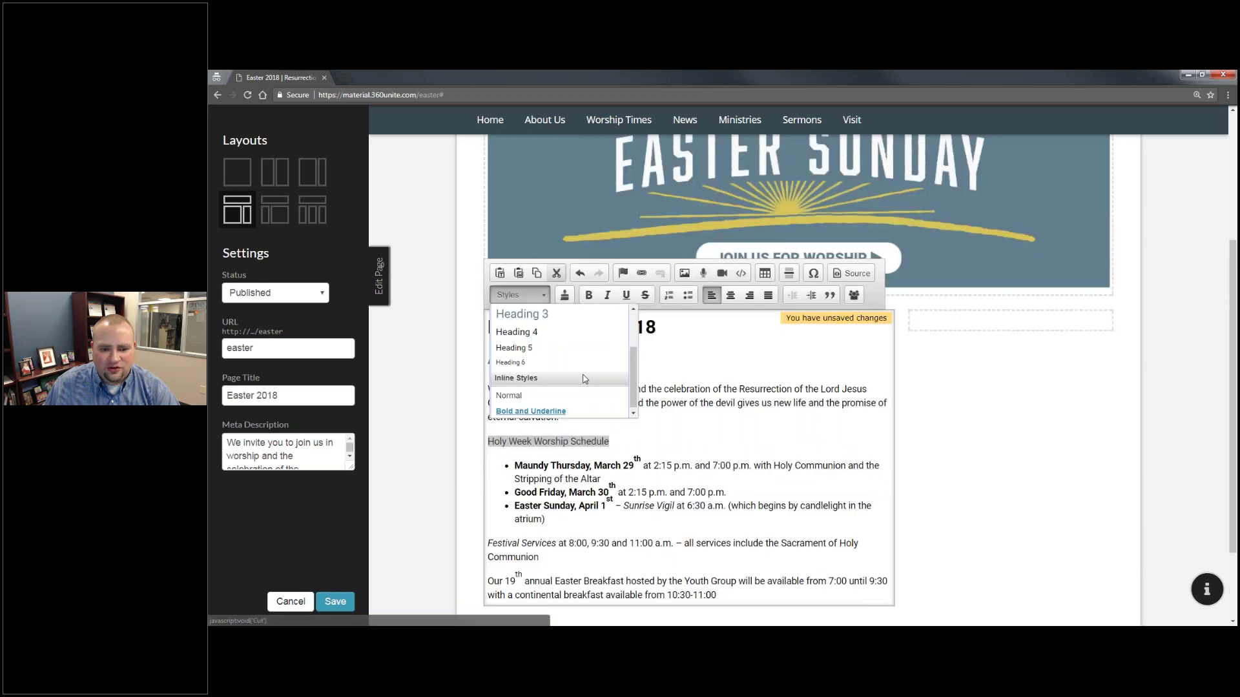
{"action": "scroll", "coordinate": [585, 379], "scroll_direction": "up", "scroll_amount": 2}
{"action": "scroll", "coordinate": [559, 465], "scroll_direction": "up", "scroll_amount": 2}
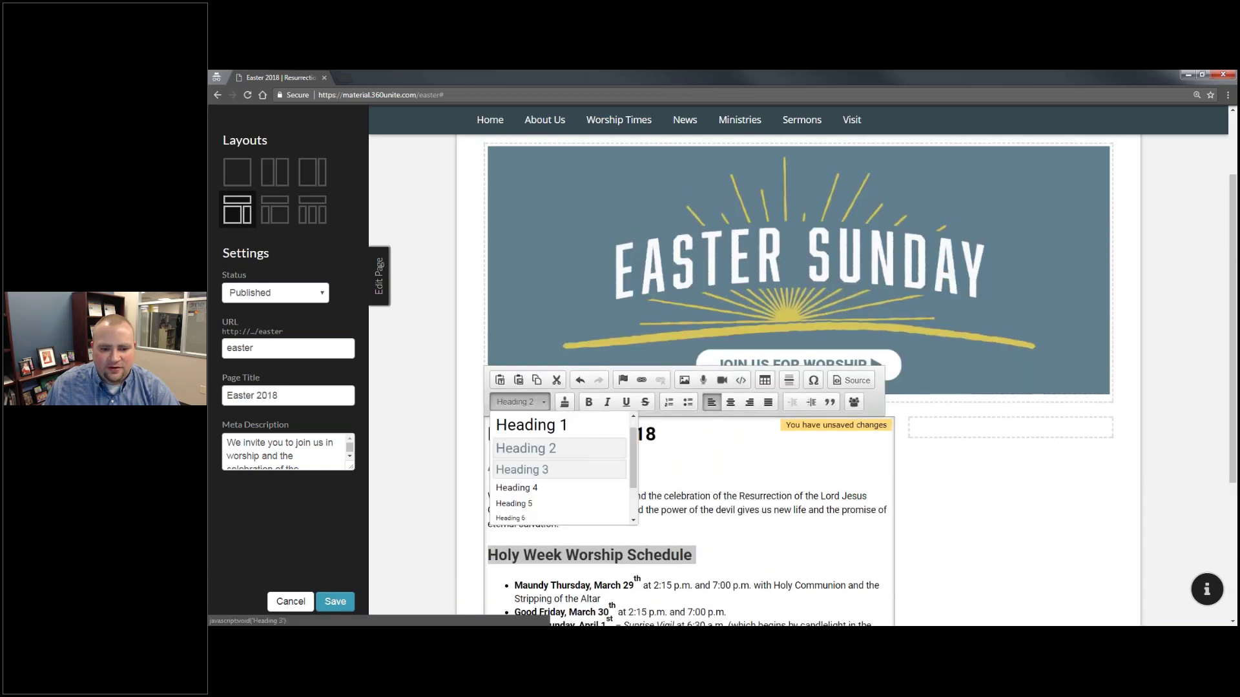
{"action": "left_click", "coordinate": [523, 470]}
{"action": "scroll", "coordinate": [730, 548], "scroll_direction": "down", "scroll_amount": 3}
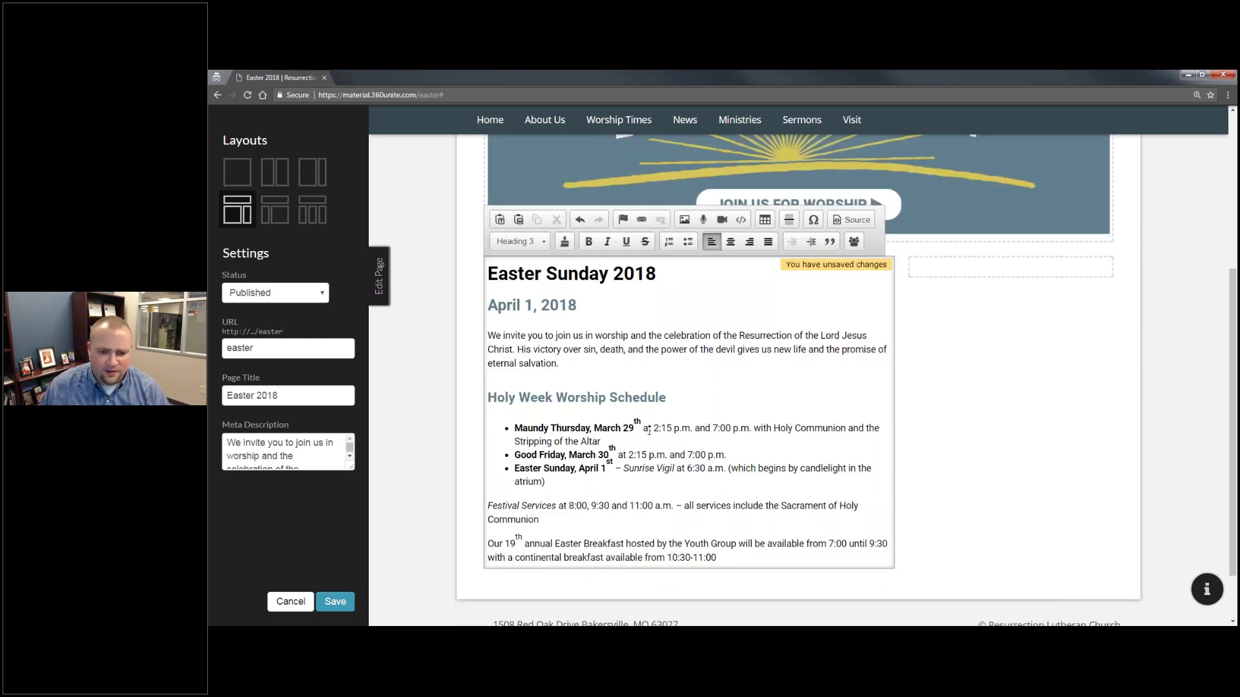
Replace the superscript ending of March 29 in the Maundy Thursday bullet with a regular-size "th"
{"action": "left_click_drag", "start_coordinate": [516, 424], "coordinate": [620, 455]}
{"action": "left_click_drag", "start_coordinate": [660, 505], "coordinate": [572, 468]}
{"action": "left_click", "coordinate": [618, 453]}
{"action": "double_click", "coordinate": [612, 449]}
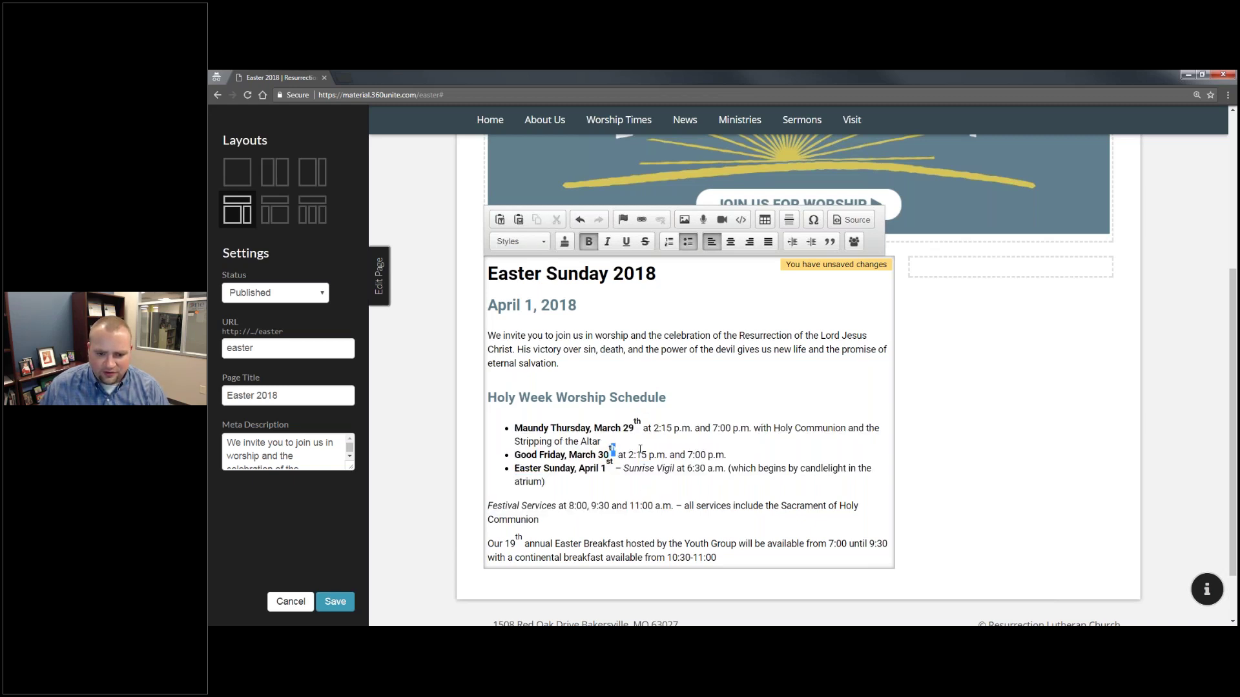
{"action": "left_click", "coordinate": [641, 424]}
{"action": "key", "text": "BackSpace"}
{"action": "key", "text": "BackSpace"}
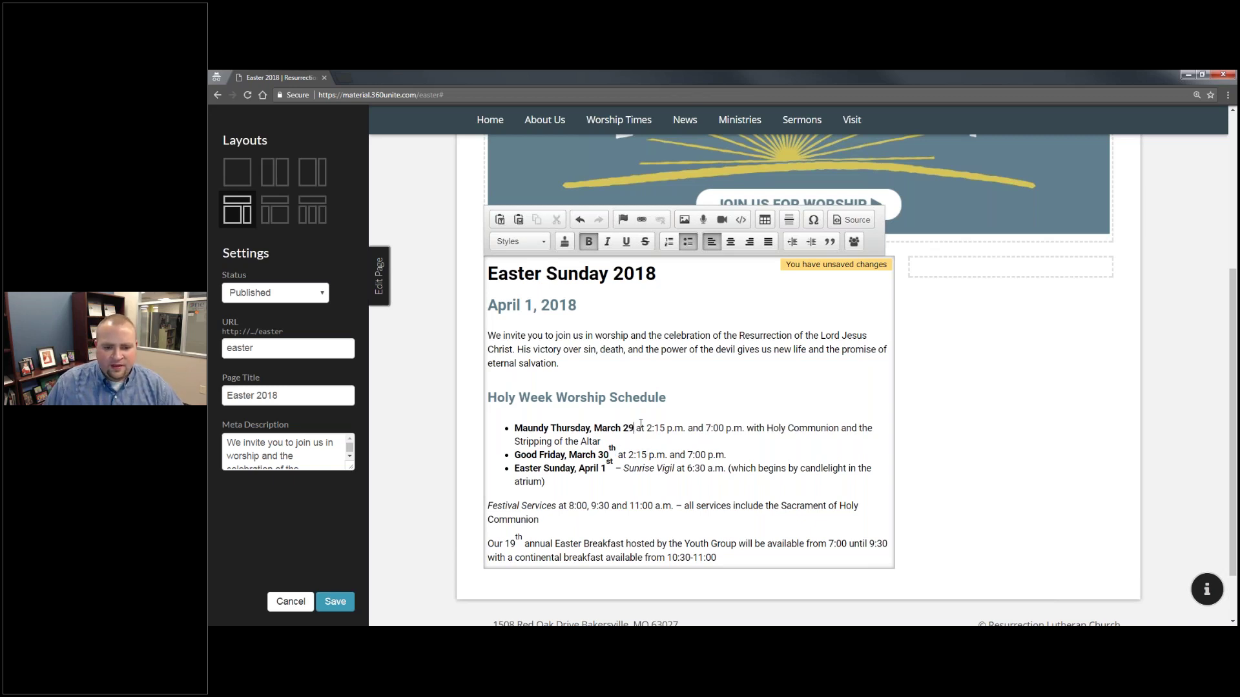
{"action": "type", "text": "th"}
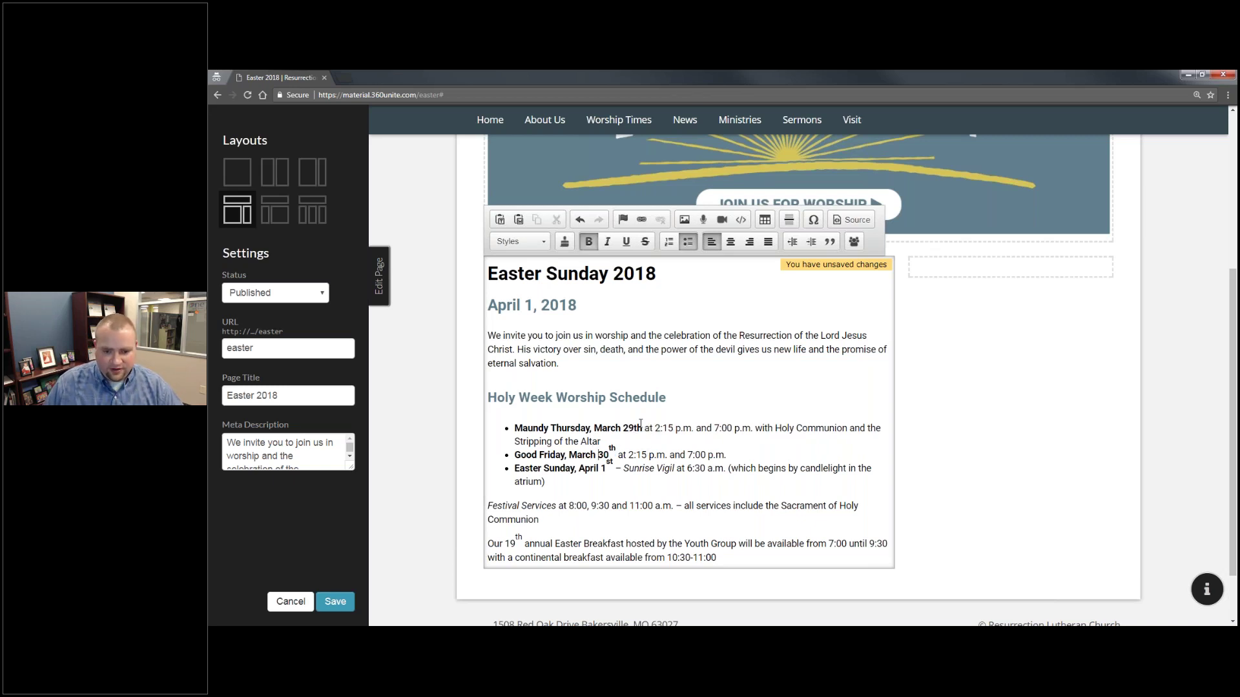
Replace the superscript endings of March 30 and April 1 in the schedule bullets with regular-size "th" and "st"
{"action": "type", "text": "th"}
{"action": "key", "text": "Delete"}
{"action": "key", "text": "Delete"}
{"action": "key", "text": "Down"}
{"action": "key", "text": "Left"}
{"action": "key", "text": "Left"}
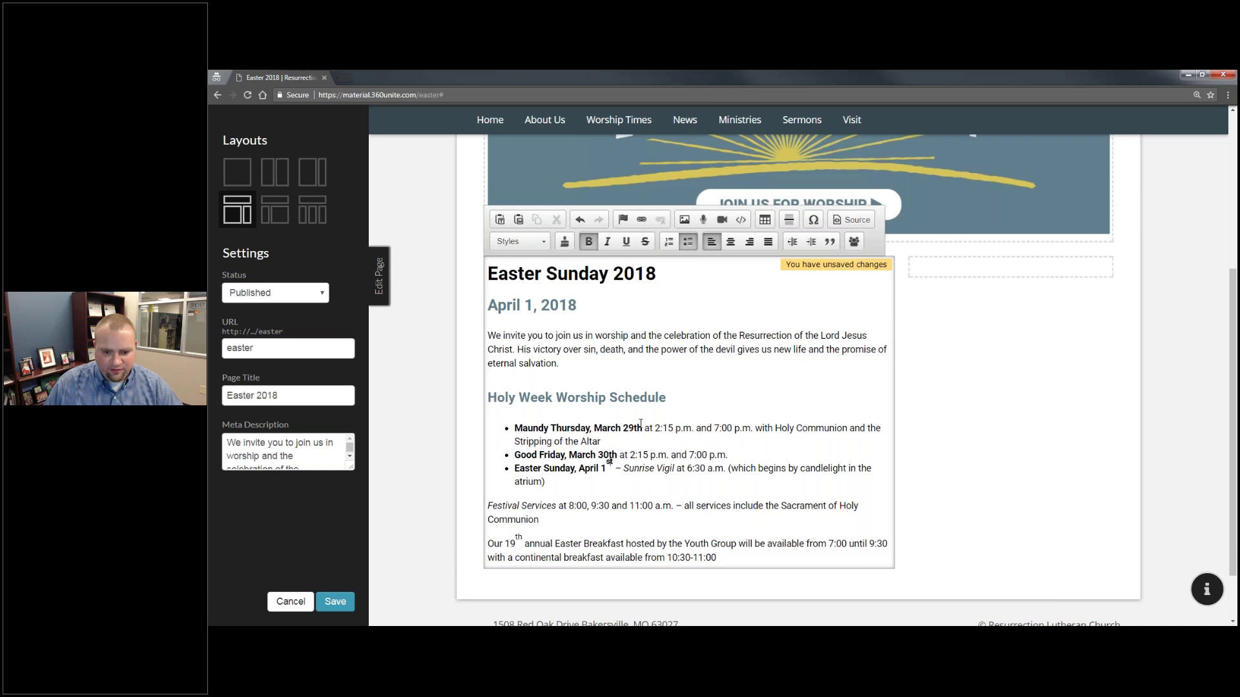
{"action": "type", "text": "st"}
{"action": "key", "text": "Delete"}
{"action": "key", "text": "Delete"}
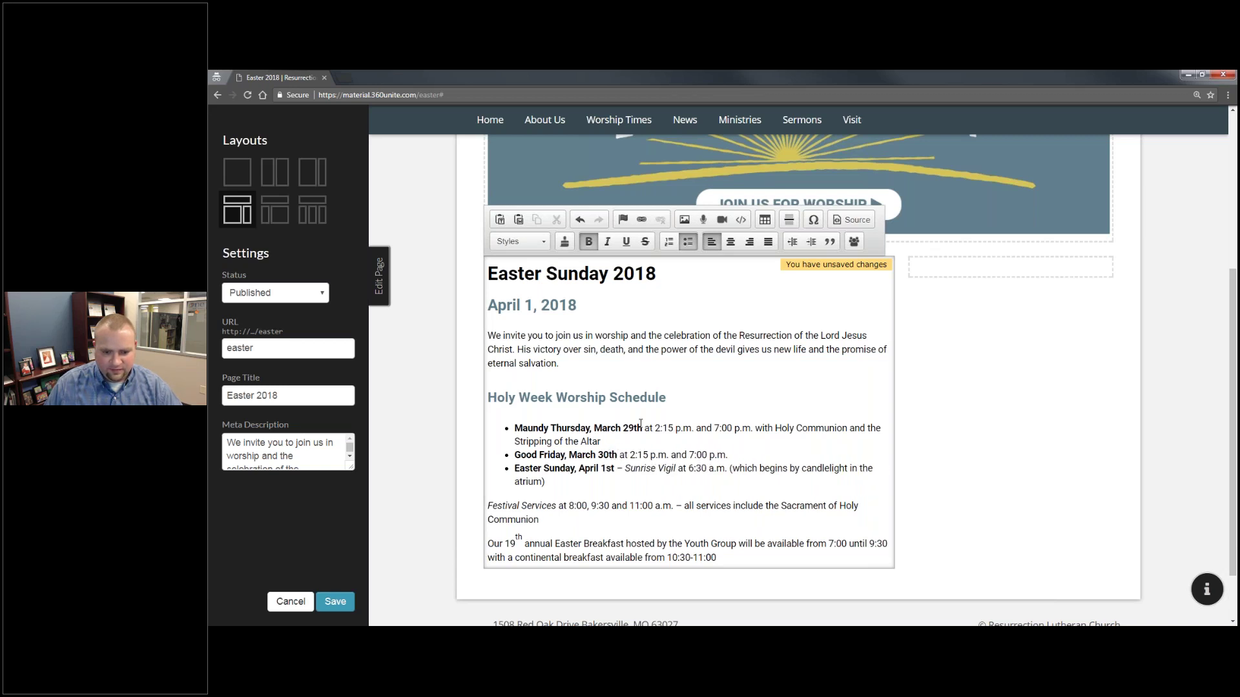
{"action": "key", "text": "Down"}
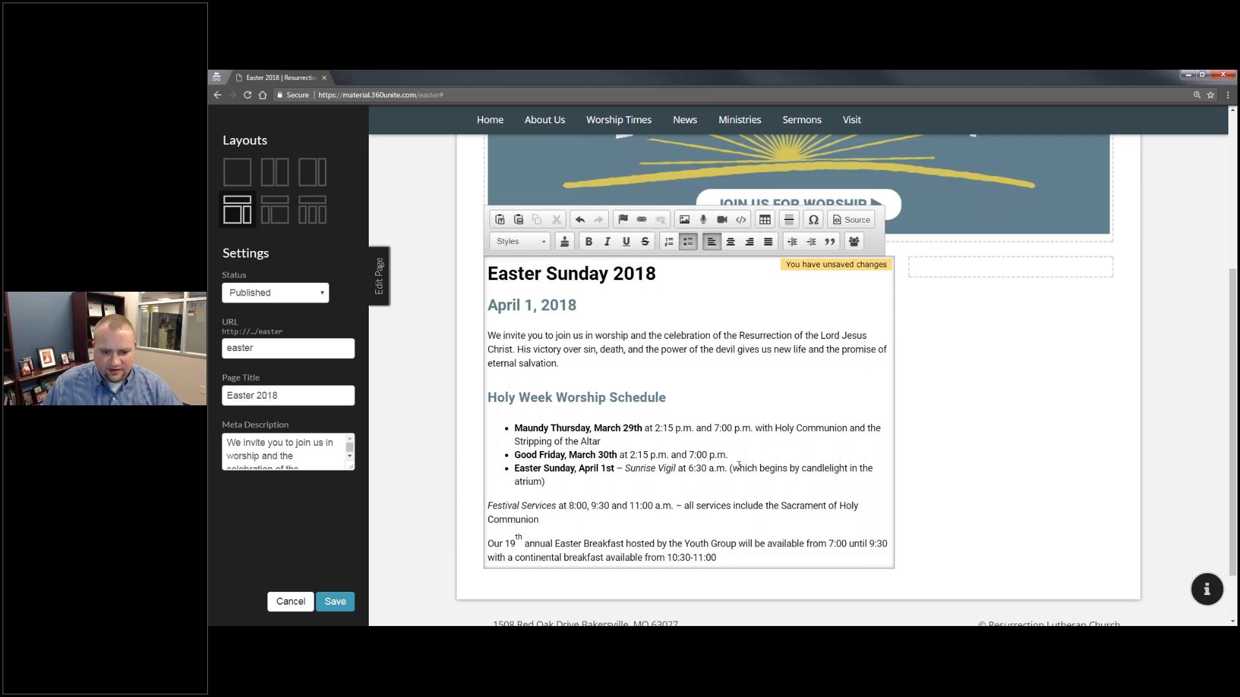
Insert a blank line after the Maundy Thursday bullet and another after the Good Friday bullet, without adding new bullets
{"action": "scroll", "coordinate": [738, 465], "scroll_direction": "down", "scroll_amount": 2}
{"action": "left_click", "coordinate": [704, 372]}
{"action": "key", "text": "Return"}
{"action": "key", "text": "BackSpace"}
{"action": "key", "text": "shift+Return"}
{"action": "left_click", "coordinate": [742, 396]}
{"action": "key", "text": "shift+Return"}
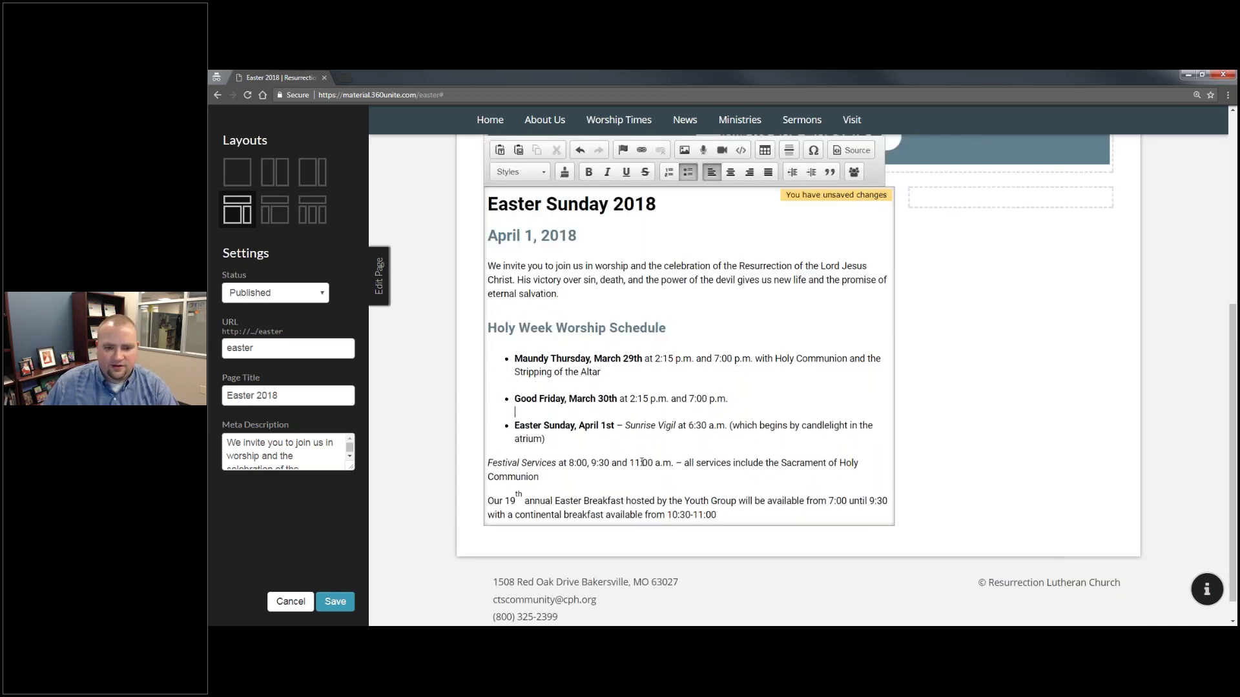
Replace the superscript in "19th annual" with regular-size "th" and end the breakfast paragraph with a period
{"action": "left_click", "coordinate": [722, 517]}
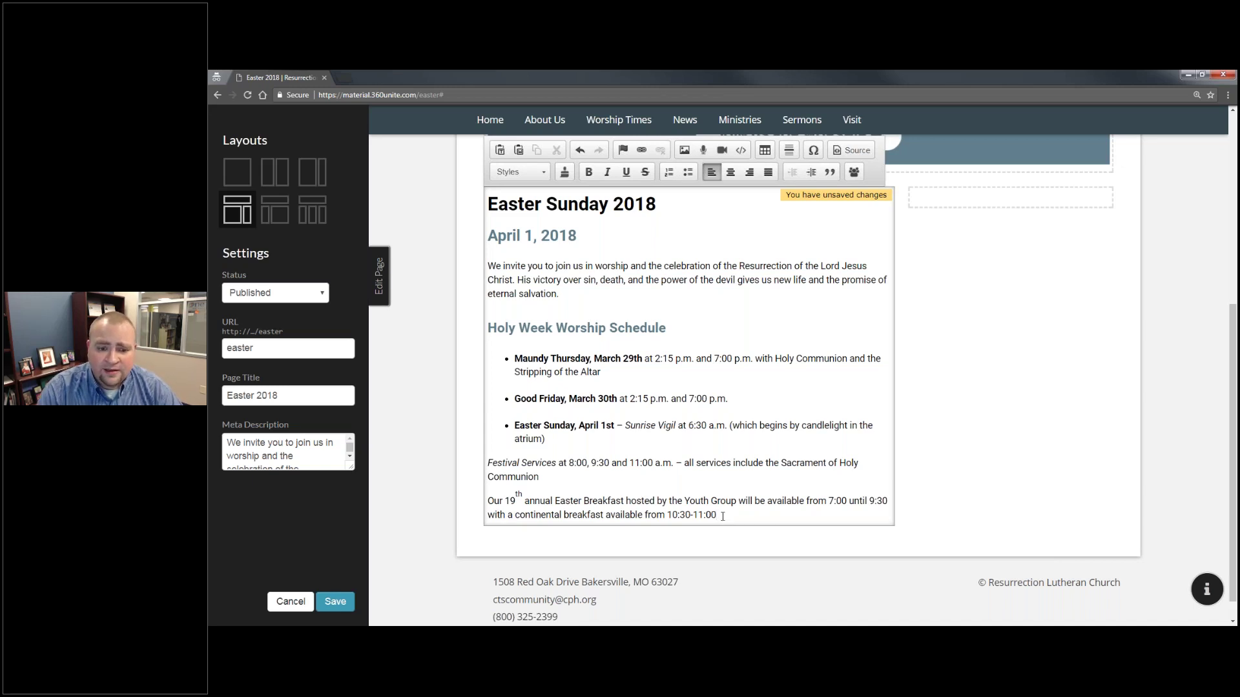
{"action": "left_click", "coordinate": [518, 501]}
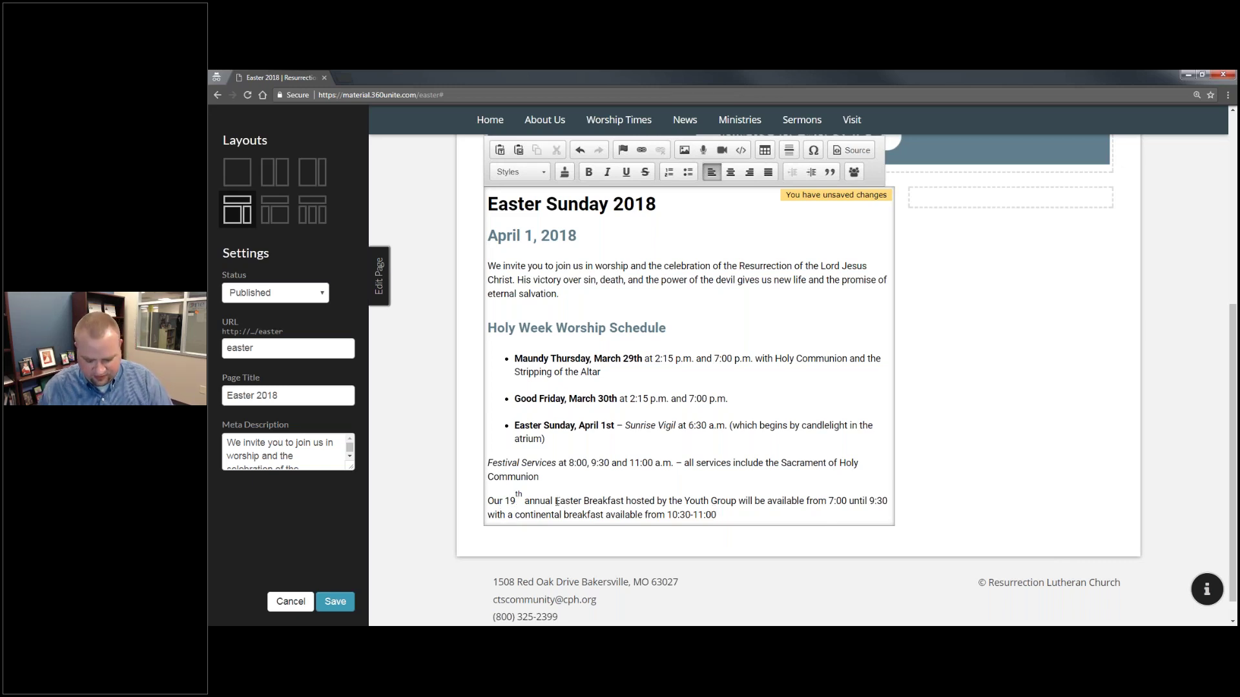
{"action": "key", "text": "Delete"}
{"action": "key", "text": "Delete"}
{"action": "type", "text": "th"}
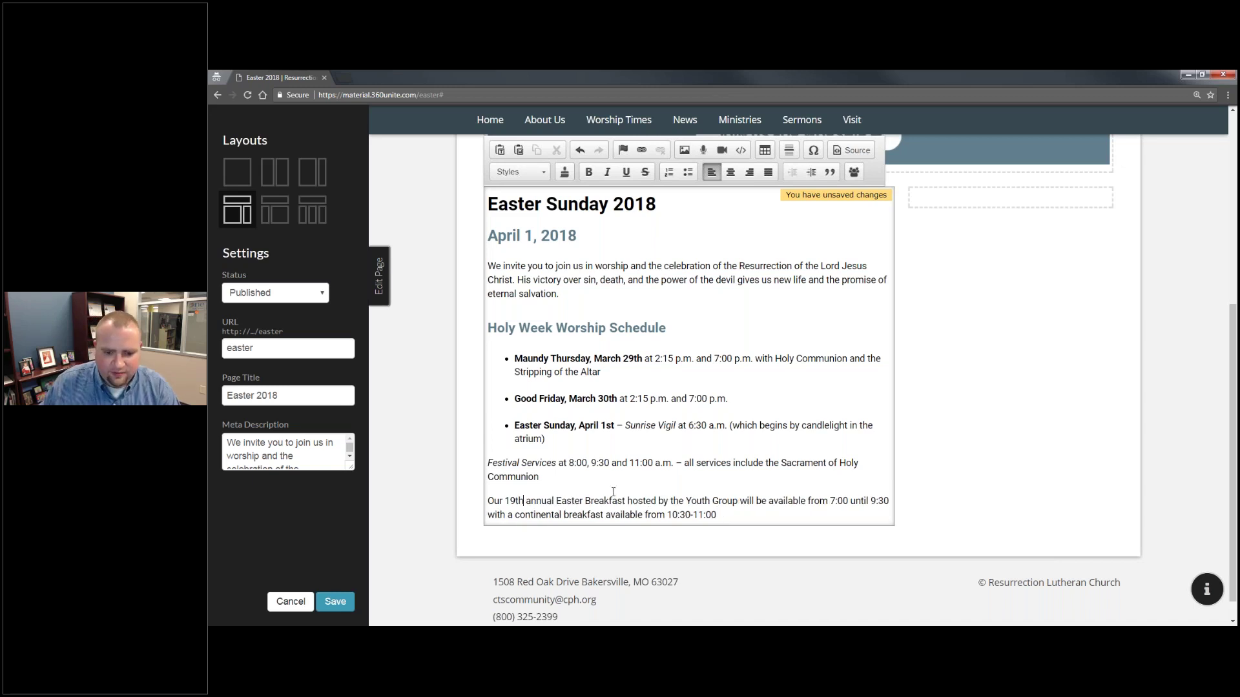
{"action": "type", "text": "."}
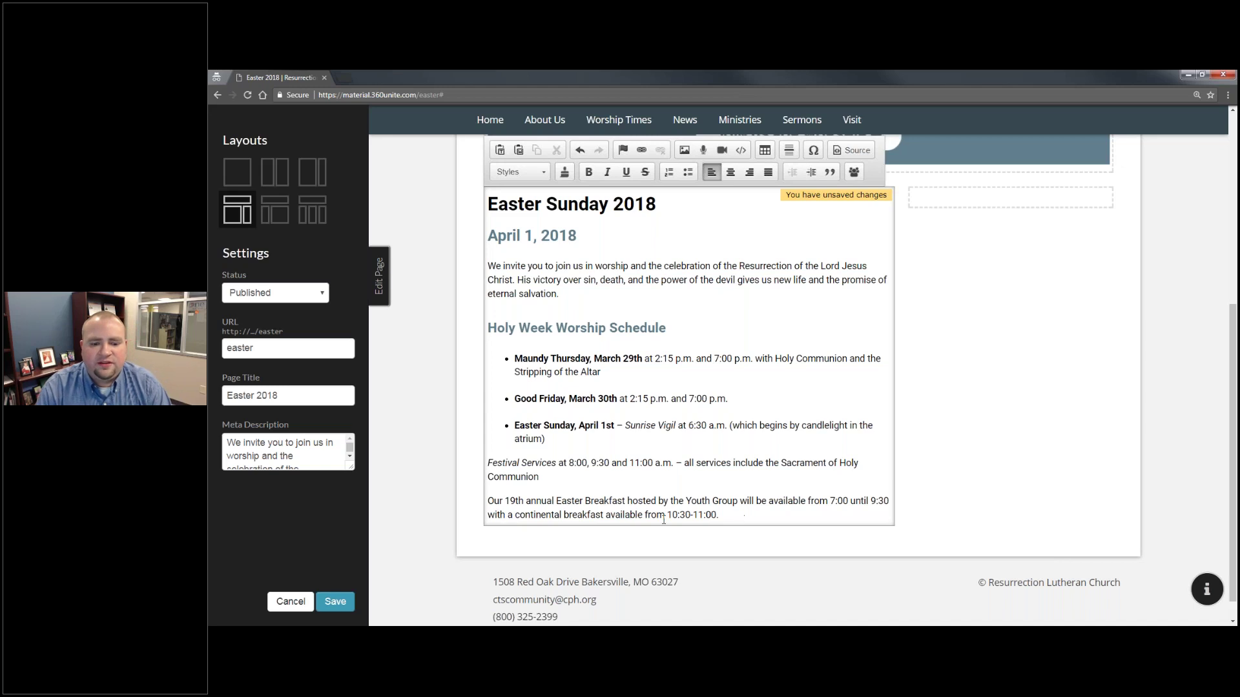
Add an "Easter Breakfast" line above the breakfast paragraph and format it as Heading 3
{"action": "left_click", "coordinate": [637, 473]}
{"action": "key", "text": "Return"}
{"action": "type", "text": "Easter Breakfast"}
{"action": "key", "text": "shift+Home"}
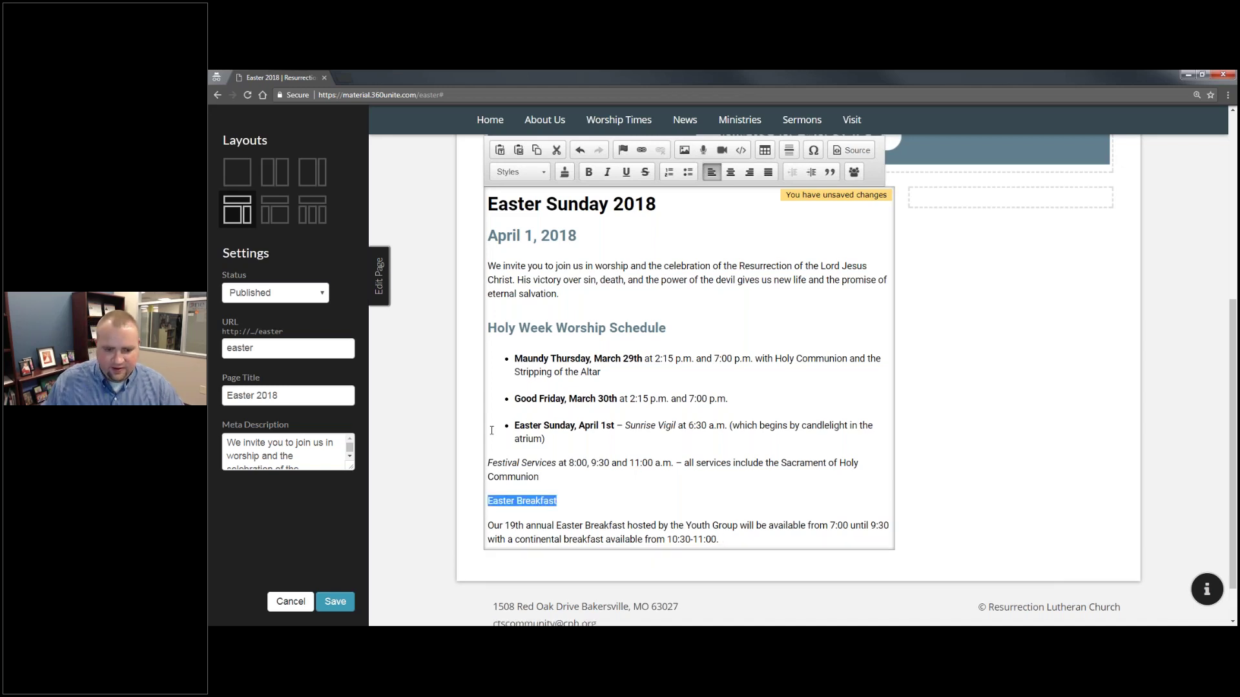
{"action": "left_click", "coordinate": [510, 172]}
{"action": "left_click", "coordinate": [561, 241]}
{"action": "left_click", "coordinate": [763, 545]}
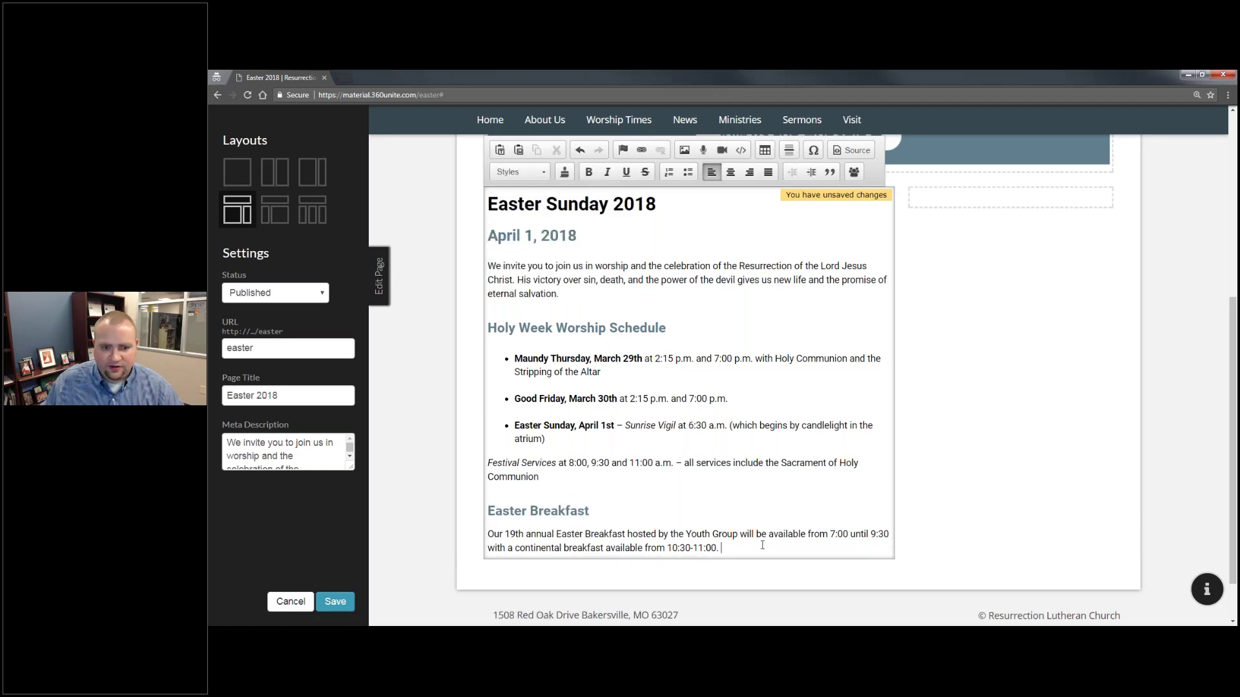
Add a "Learn More >" line below the breakfast paragraph in the Bold and Underline style, and save the page
{"action": "key", "text": "Return"}
{"action": "type", "text": "Learn "}
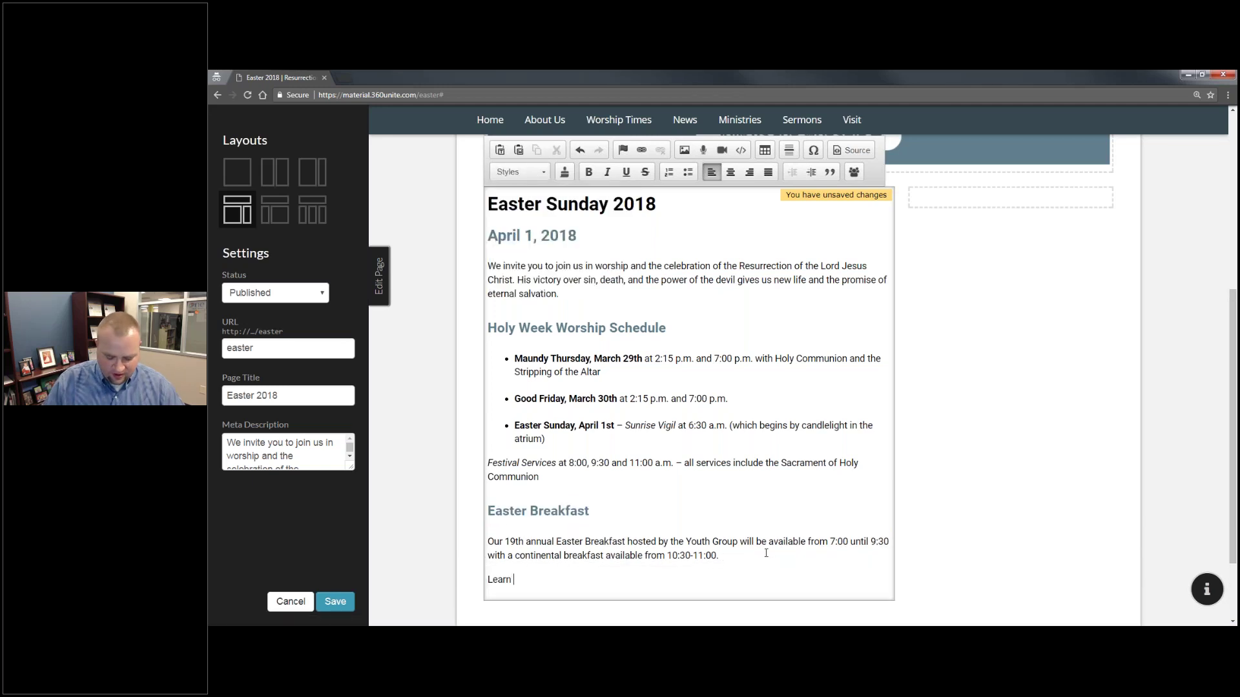
{"action": "type", "text": "More >"}
{"action": "key", "text": "shift+Home"}
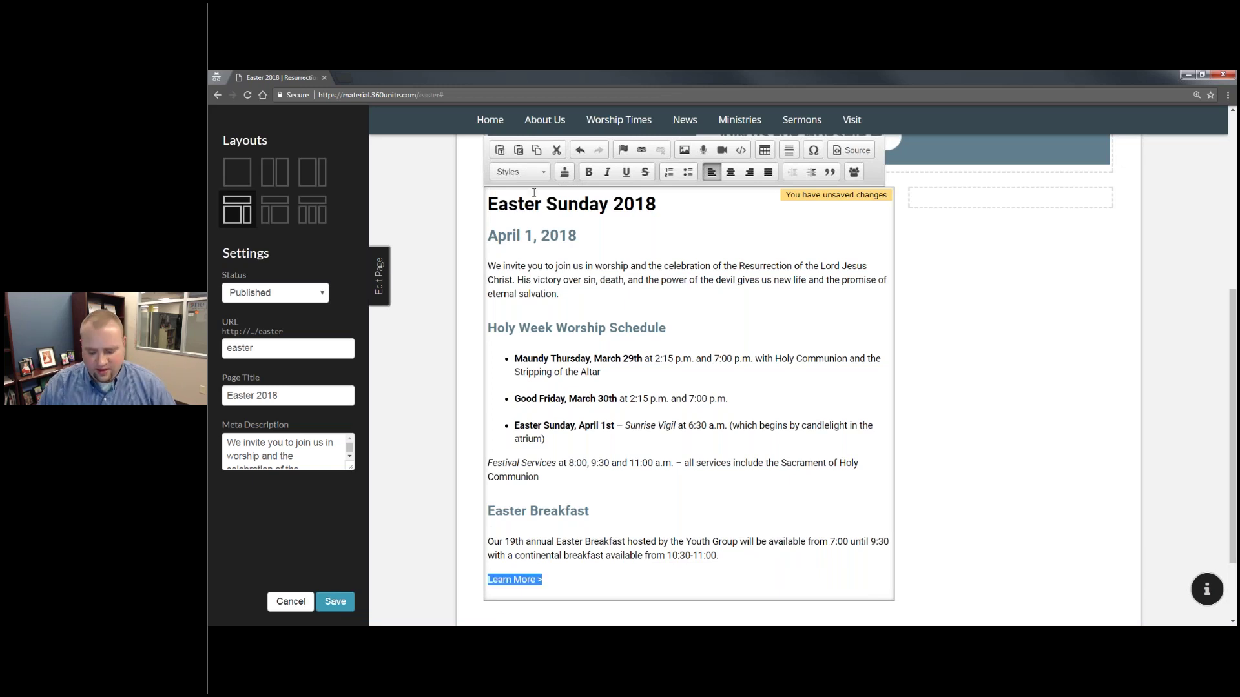
{"action": "left_click", "coordinate": [527, 174]}
{"action": "scroll", "coordinate": [530, 284], "scroll_direction": "down", "scroll_amount": 3}
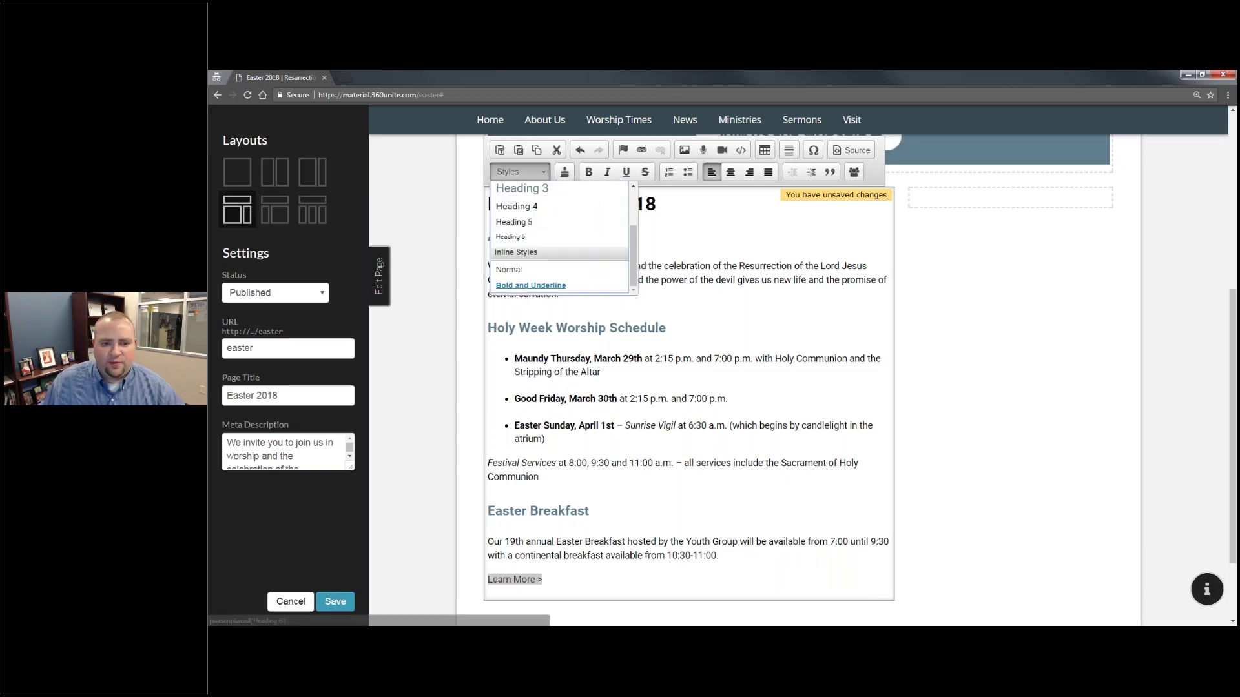
{"action": "left_click", "coordinate": [526, 285]}
{"action": "left_click", "coordinate": [681, 575]}
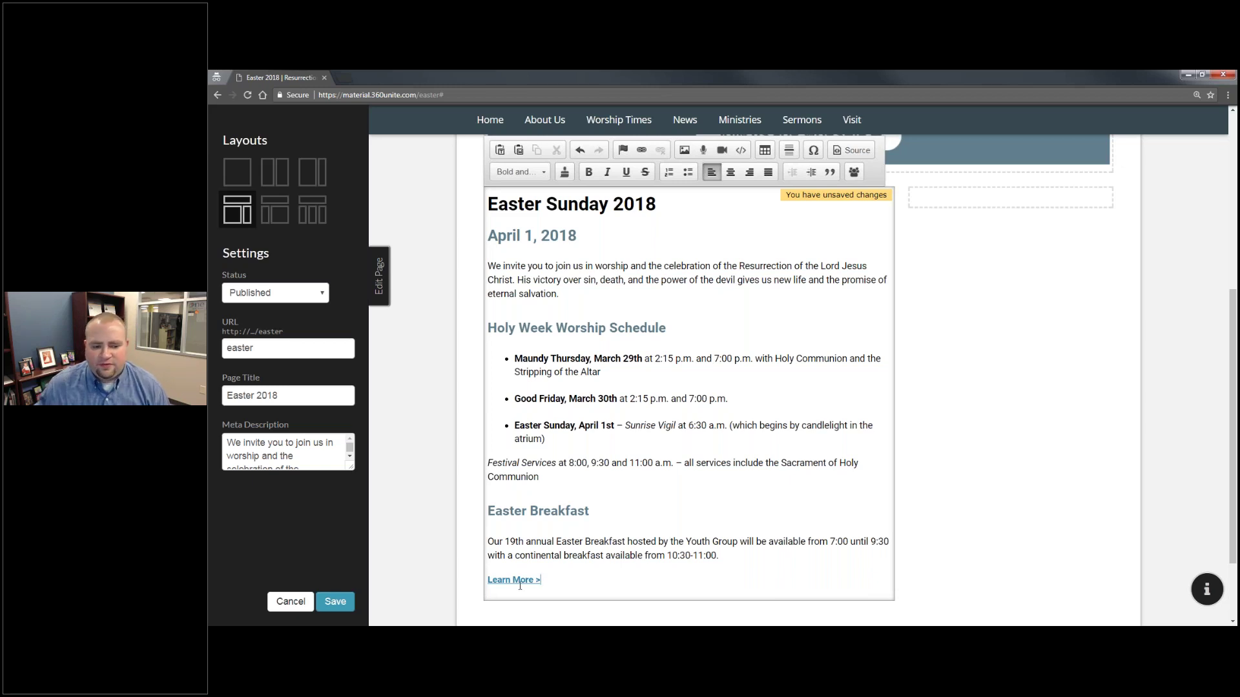
{"action": "left_click", "coordinate": [340, 603]}
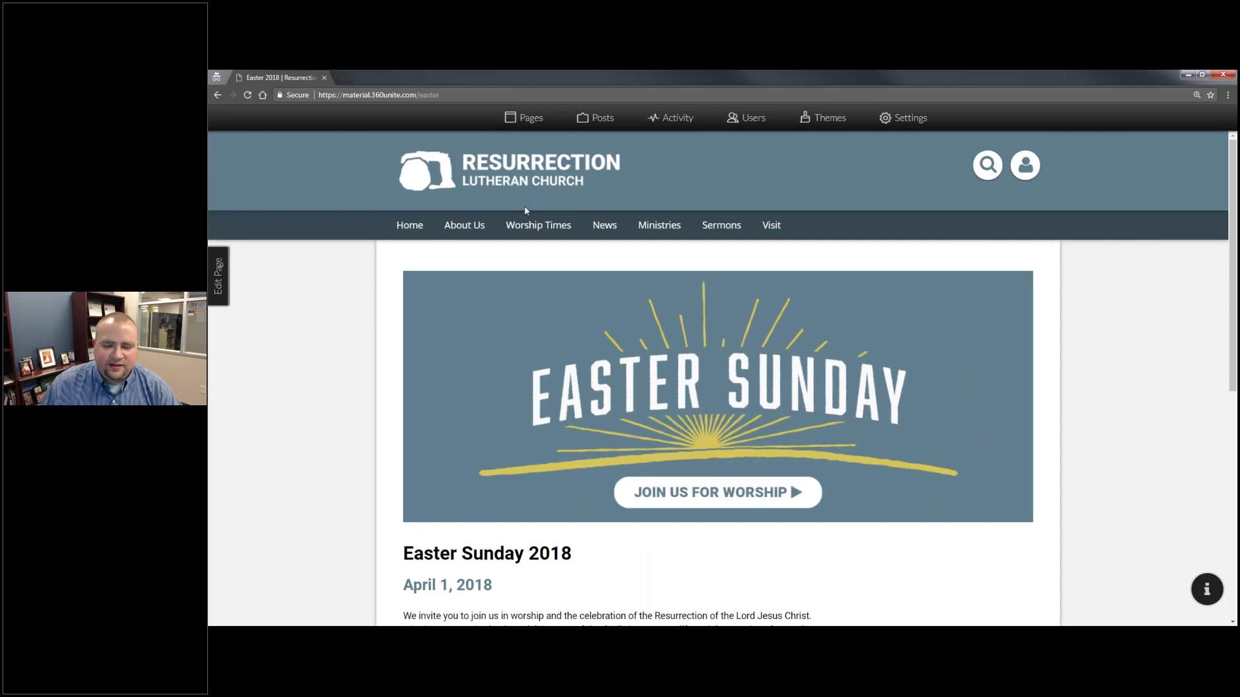
Create a new page from the Group template and name it Easter Breakfast 2018
{"action": "left_click", "coordinate": [529, 126]}
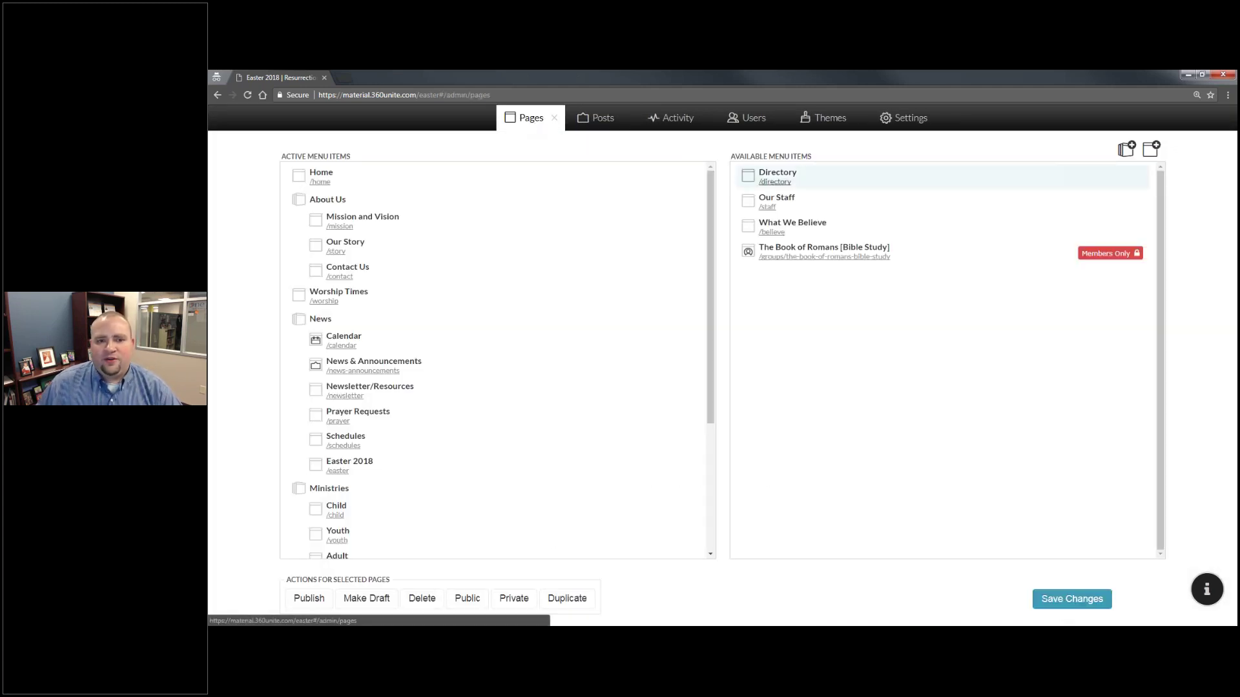
{"action": "left_click", "coordinate": [1150, 150]}
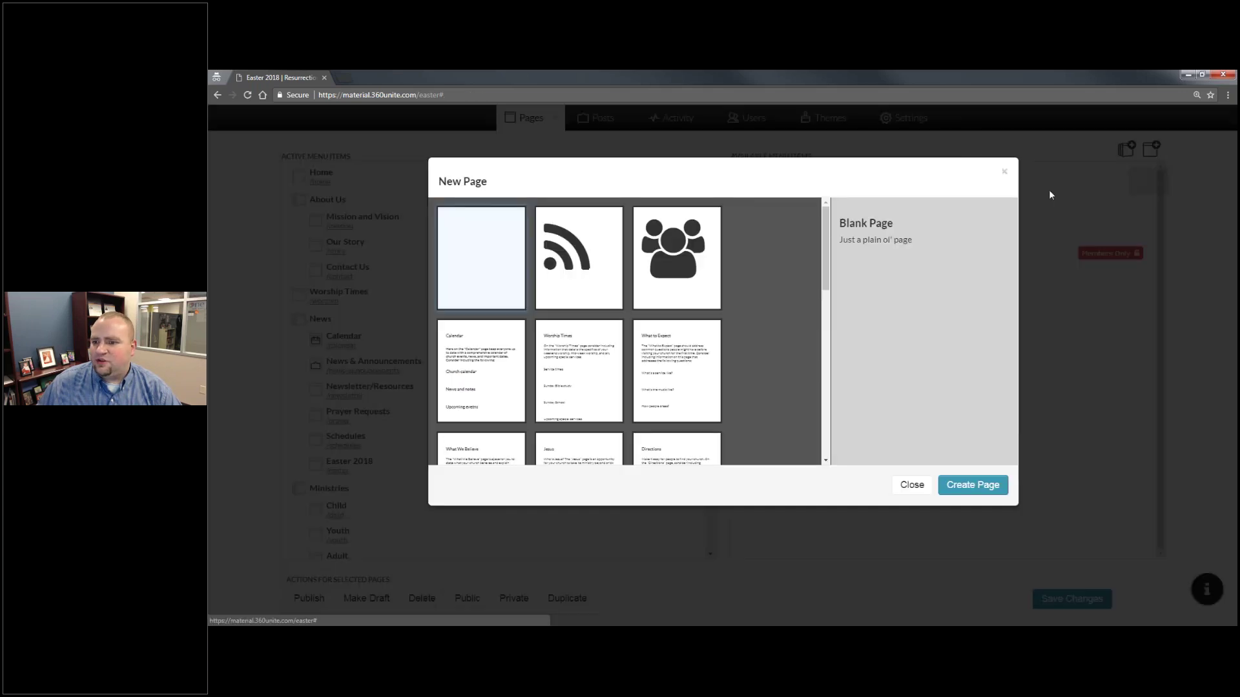
{"action": "left_click", "coordinate": [667, 244]}
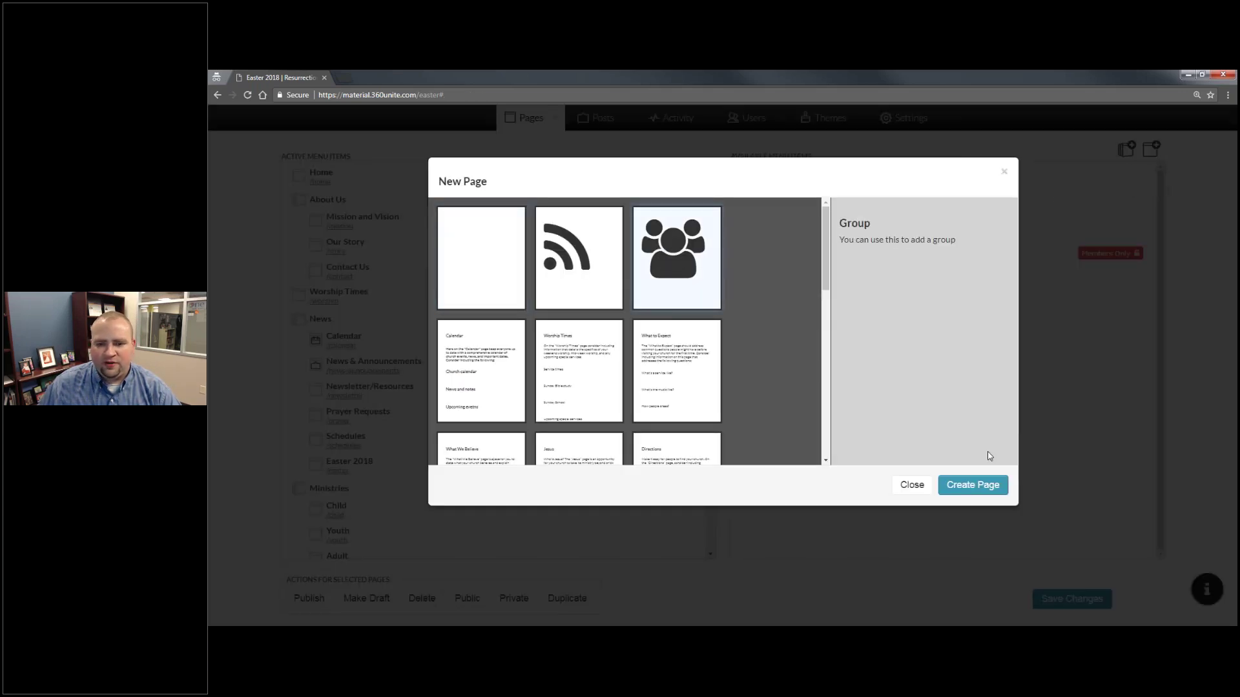
{"action": "left_click", "coordinate": [972, 484]}
{"action": "type", "text": "E"}
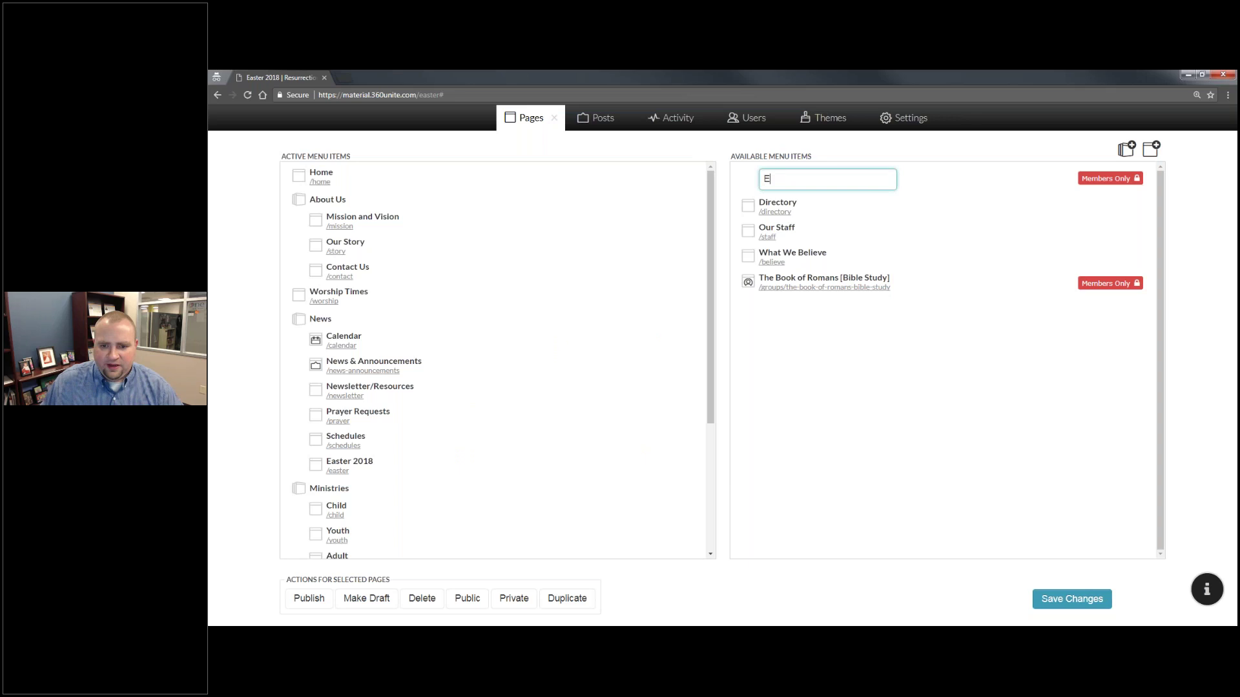
{"action": "type", "text": "aster Breakfast 2018"}
{"action": "key", "text": "Return"}
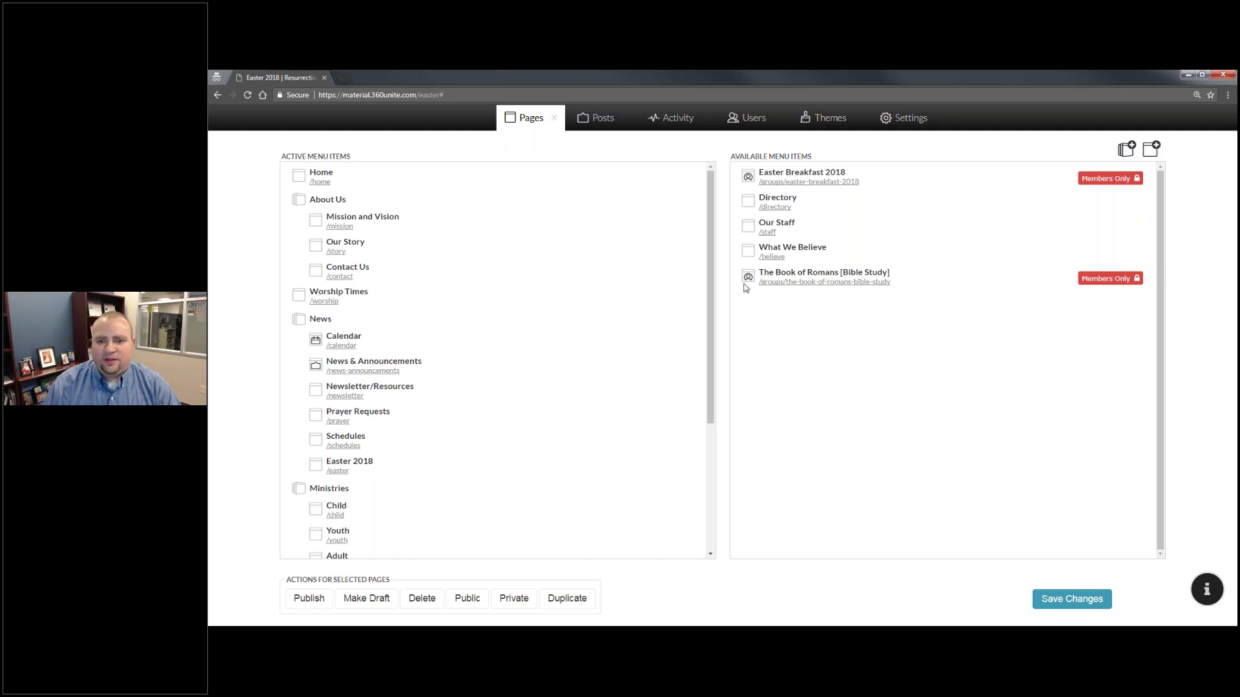
Open the Easter Breakfast 2018 group page and look over its layout
{"action": "left_click", "coordinate": [827, 184]}
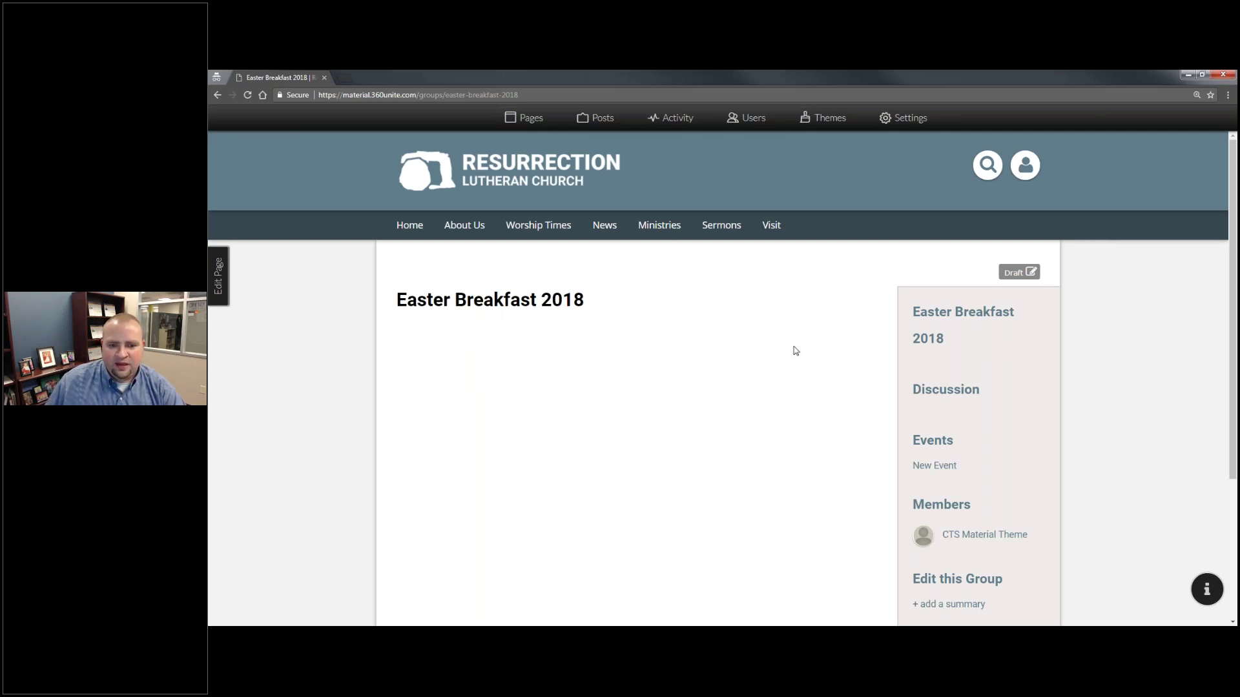
{"action": "scroll", "coordinate": [793, 349], "scroll_direction": "down", "scroll_amount": 3}
{"action": "scroll", "coordinate": [768, 316], "scroll_direction": "up", "scroll_amount": 3}
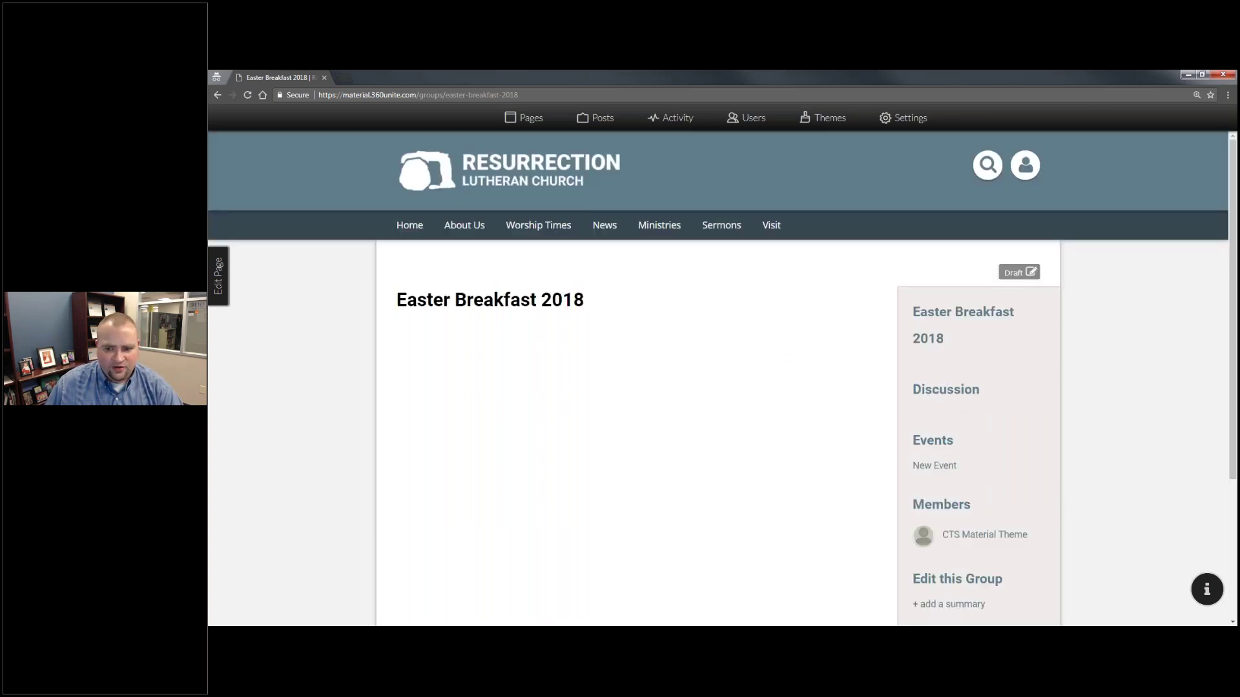
Open the Easter Breakfast 2018 group page for editing, upload the EasterSunday_YouthGroupBreakfast image and insert it into the content area
{"action": "scroll", "coordinate": [1014, 348], "scroll_direction": "down", "scroll_amount": 3}
{"action": "scroll", "coordinate": [1013, 348], "scroll_direction": "up", "scroll_amount": 3}
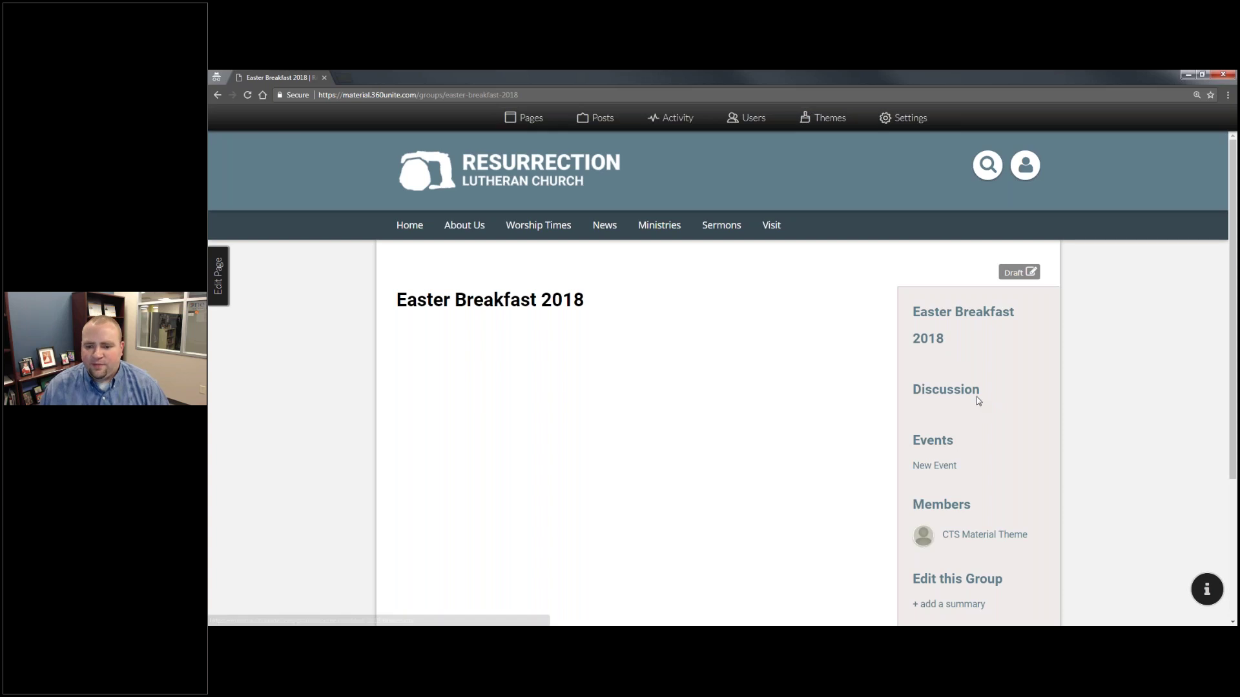
{"action": "scroll", "coordinate": [942, 500], "scroll_direction": "down", "scroll_amount": 3}
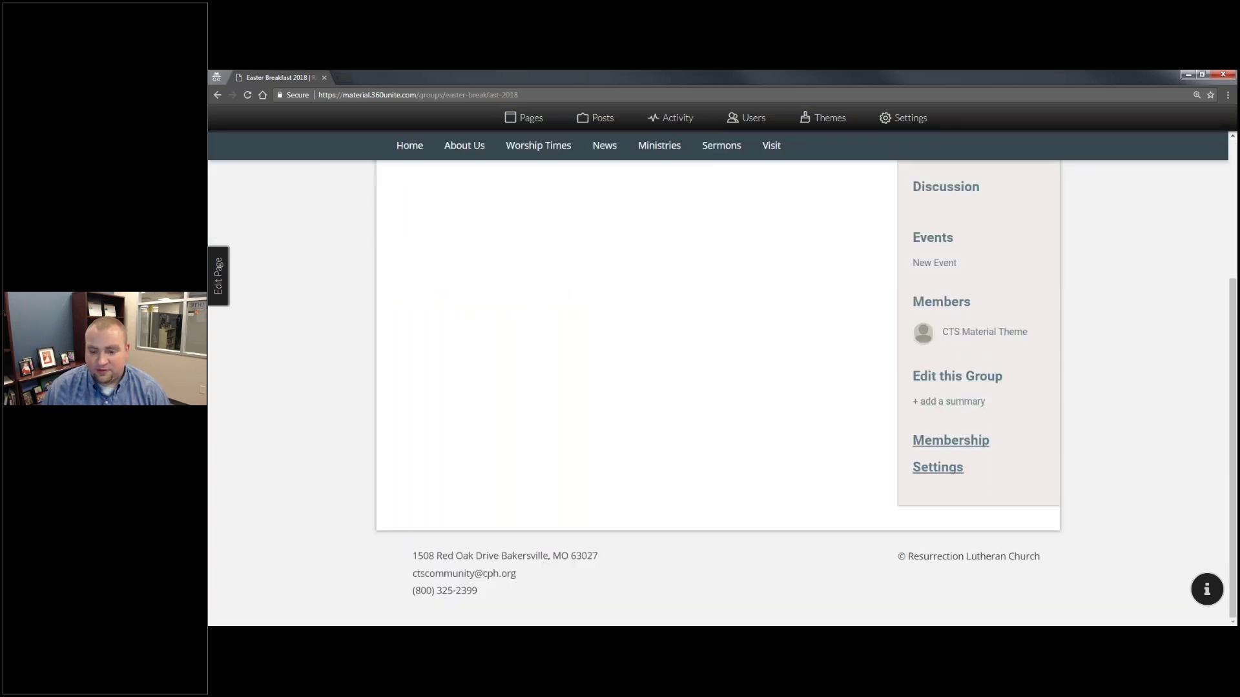
{"action": "scroll", "coordinate": [943, 452], "scroll_direction": "up", "scroll_amount": 3}
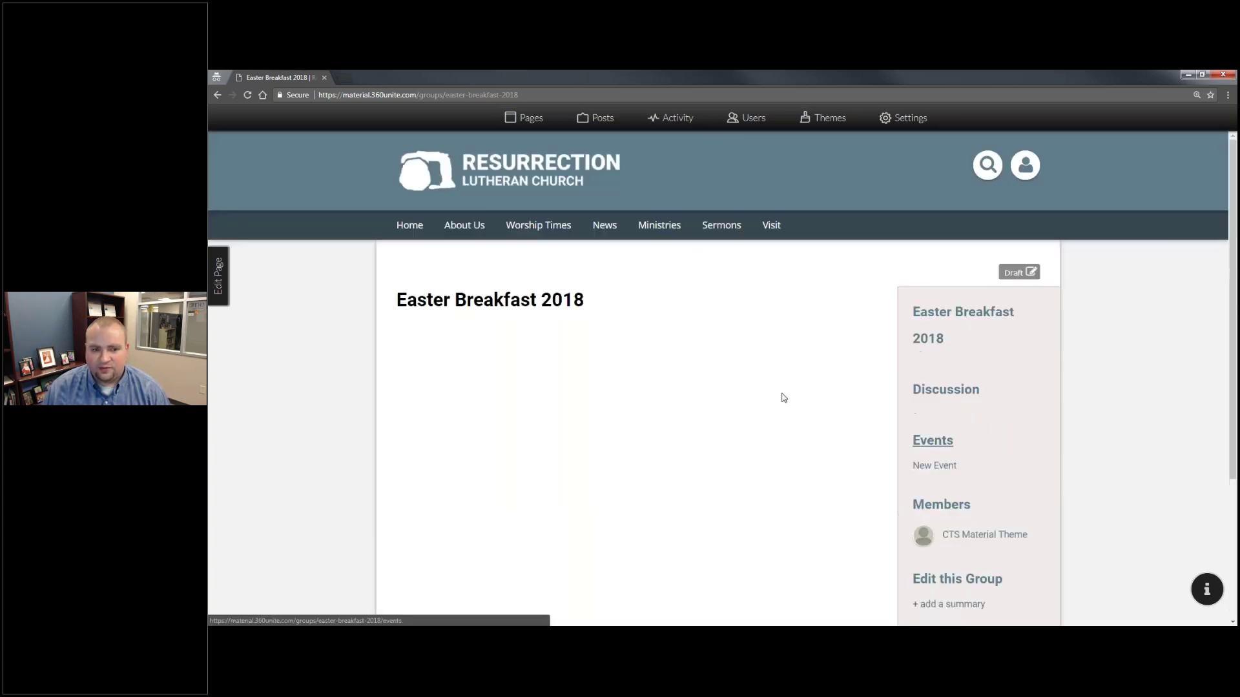
{"action": "left_click", "coordinate": [220, 276]}
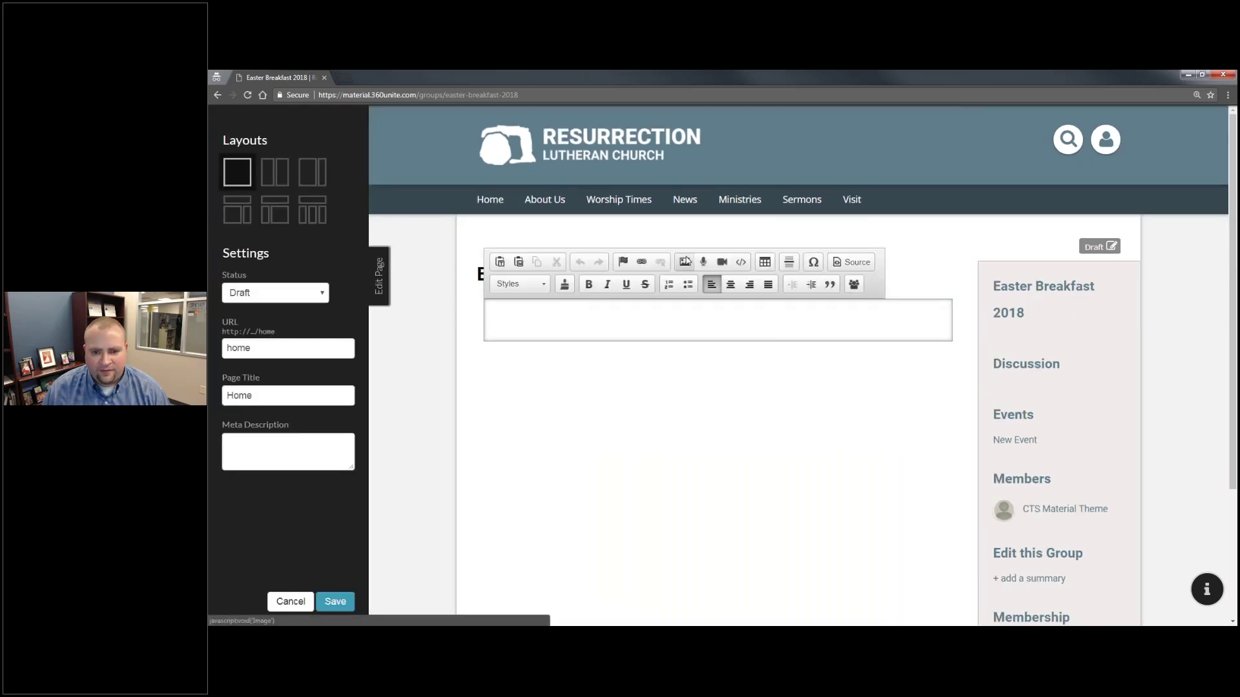
{"action": "left_click", "coordinate": [685, 260]}
{"action": "left_click", "coordinate": [622, 266]}
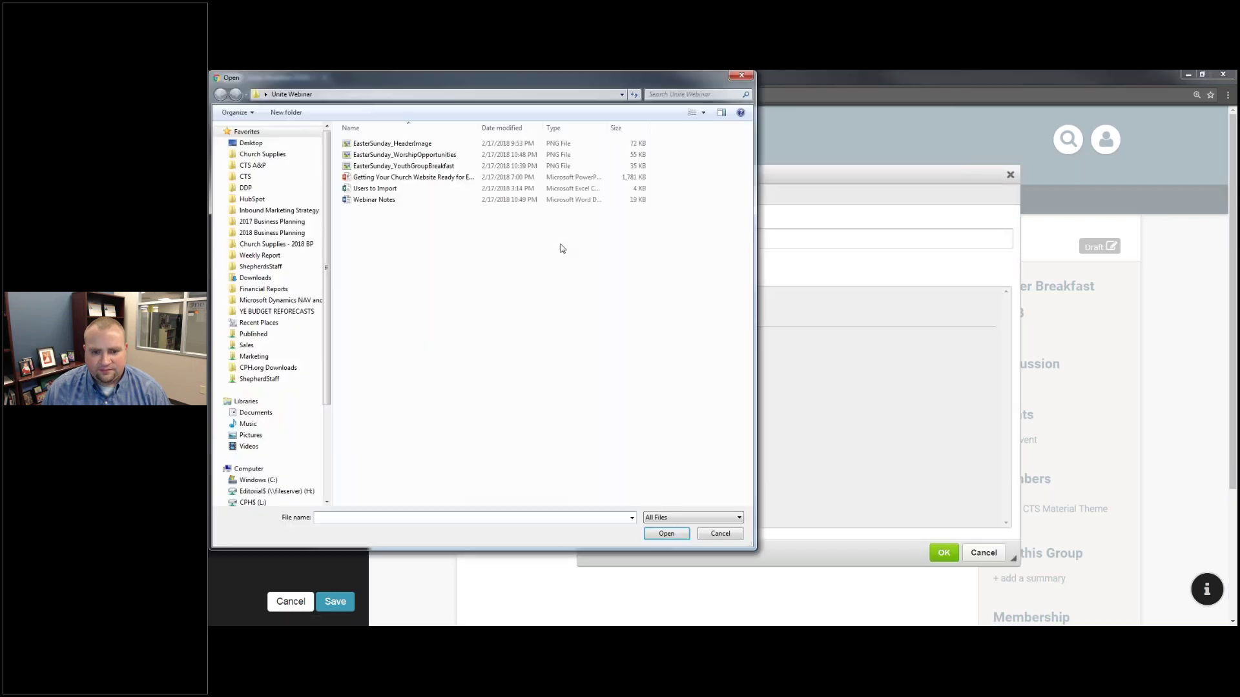
{"action": "left_click", "coordinate": [426, 167]}
{"action": "double_click", "coordinate": [426, 167]}
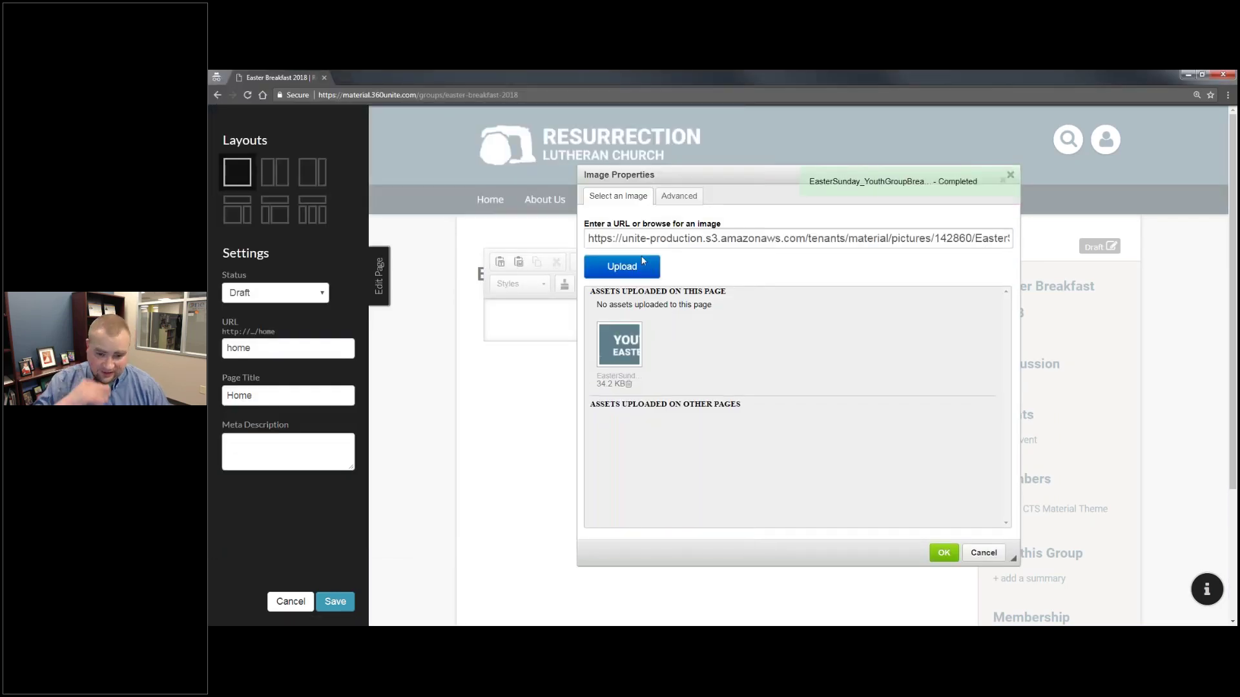
{"action": "double_click", "coordinate": [621, 345]}
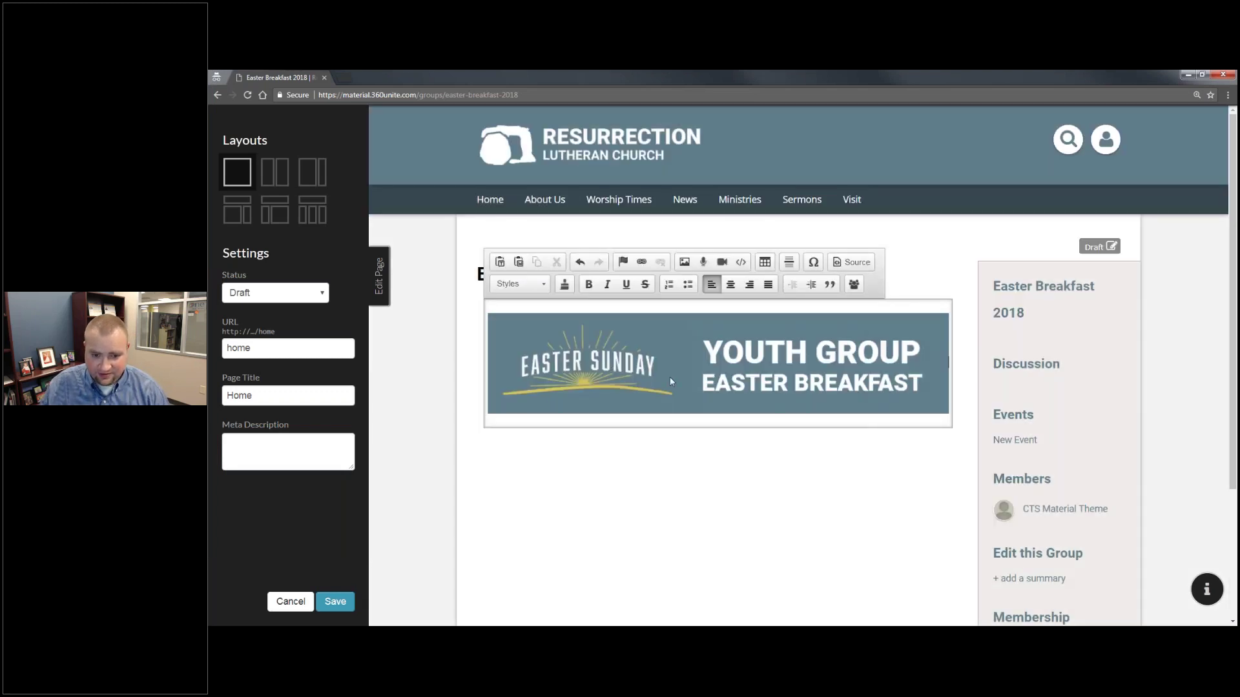
Set the width of the Youth Group Easter Breakfast image to 100%
{"action": "left_click", "coordinate": [794, 520]}
{"action": "left_click", "coordinate": [744, 381]}
{"action": "double_click", "coordinate": [743, 377]}
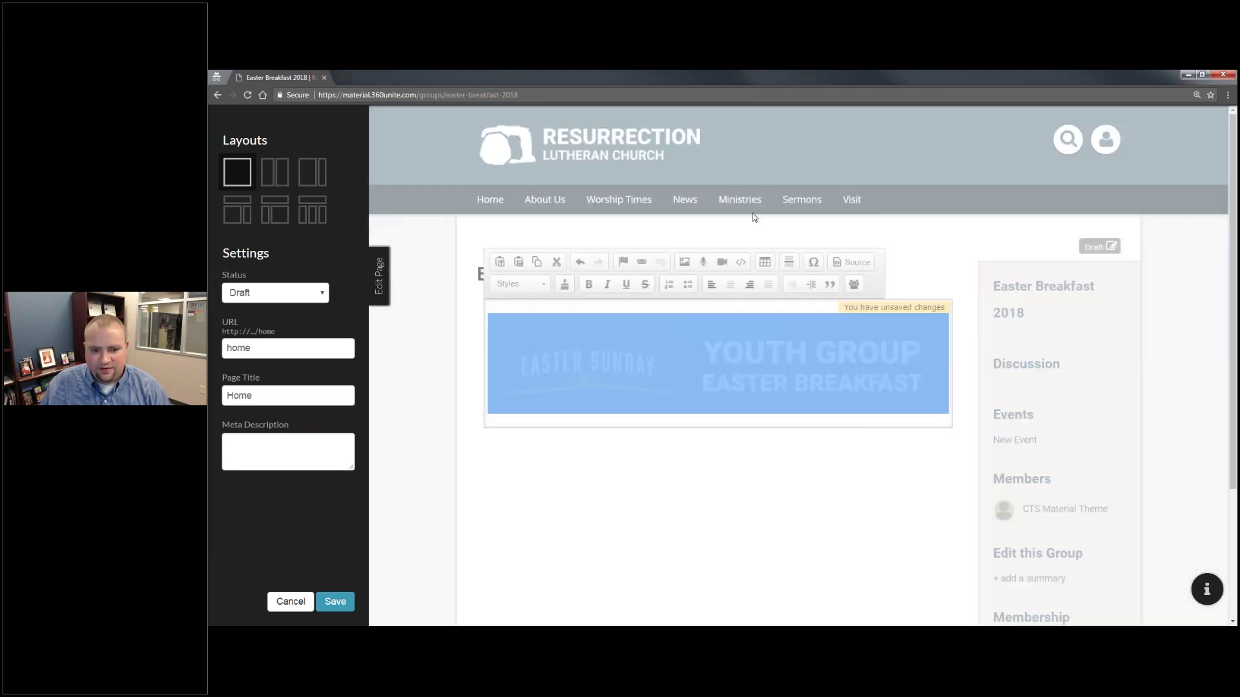
{"action": "left_click", "coordinate": [679, 196]}
{"action": "double_click", "coordinate": [598, 310]}
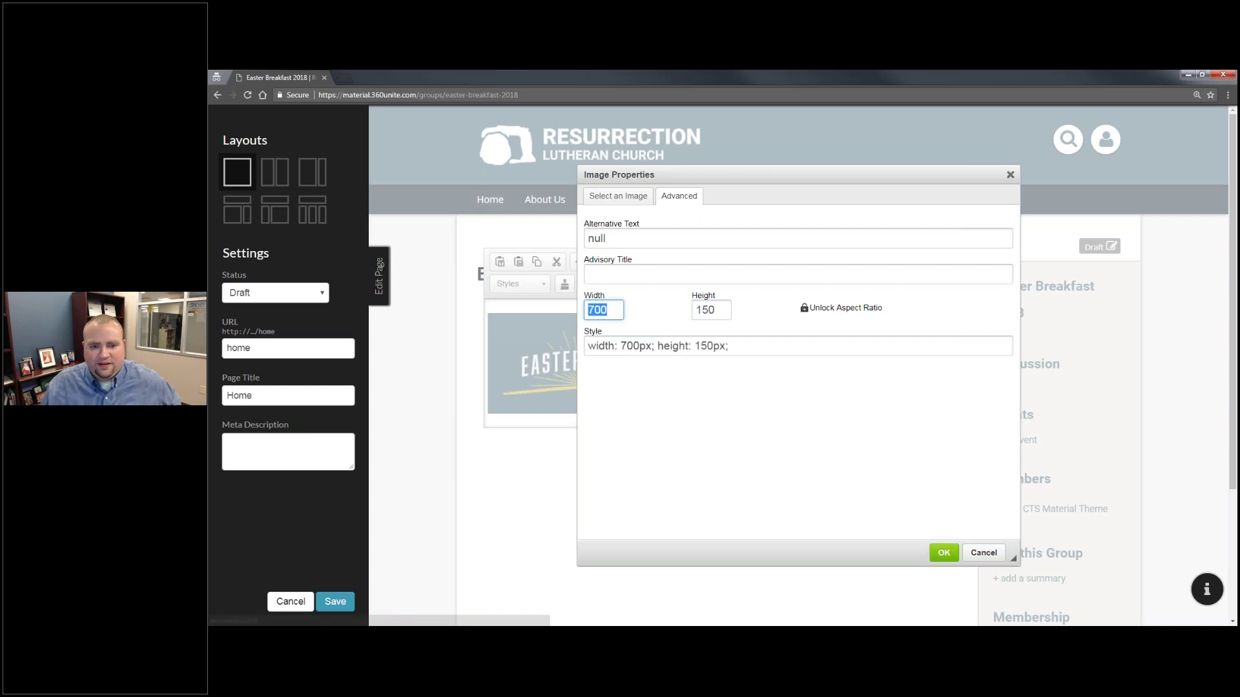
{"action": "key", "text": "BackSpace"}
{"action": "type", "text": "100%"}
{"action": "key", "text": "Tab"}
{"action": "key", "text": "Return"}
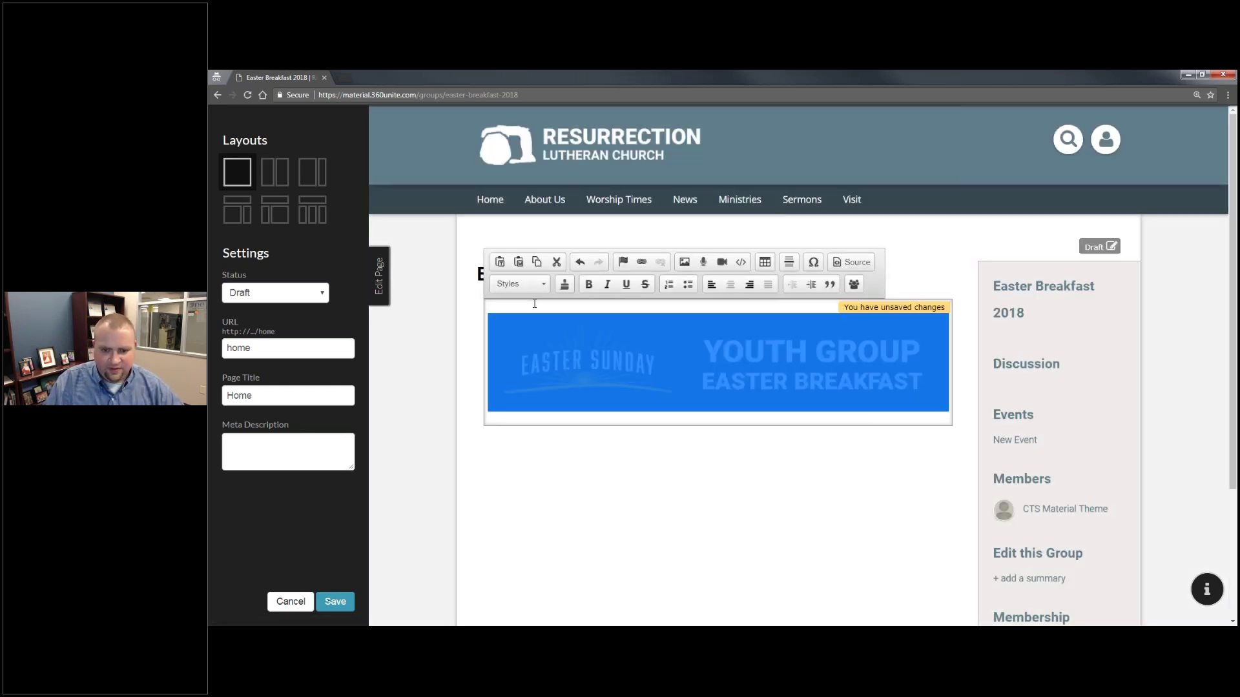
Paste the copied Easter invitation, Holy Week Worship Schedule and breakfast text below the image, save the page and close the page editor
{"action": "left_click", "coordinate": [668, 423]}
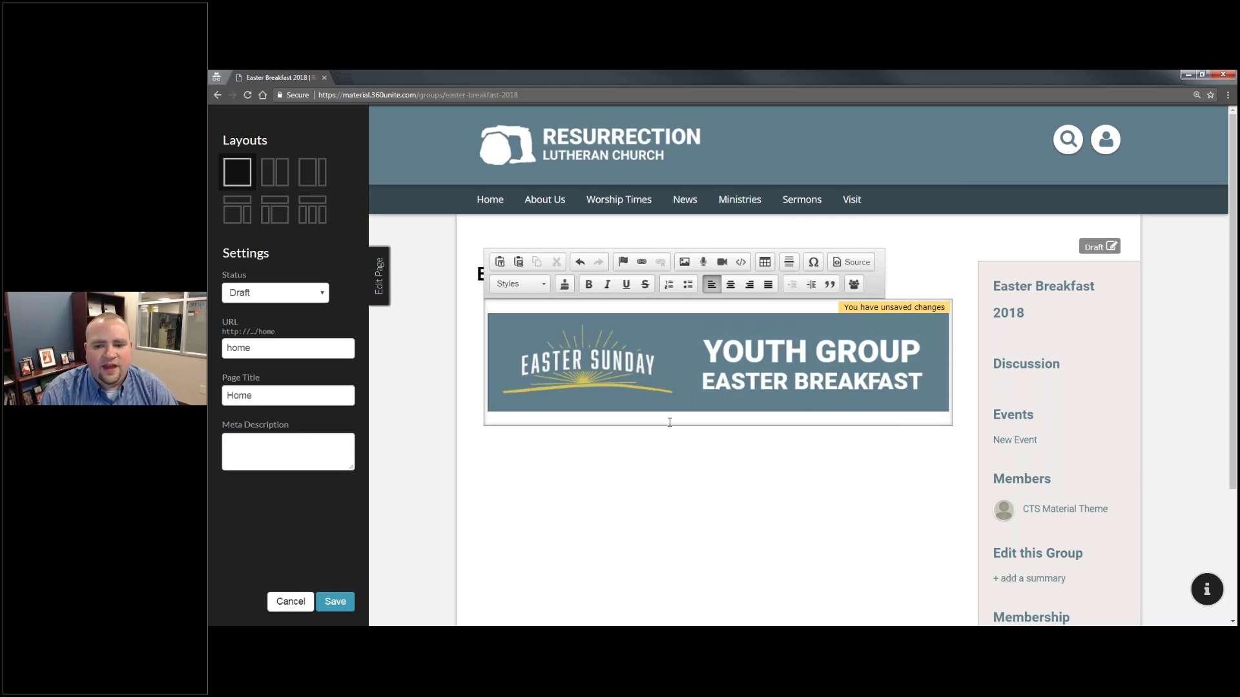
{"action": "key", "text": "Return"}
{"action": "key", "text": "Return"}
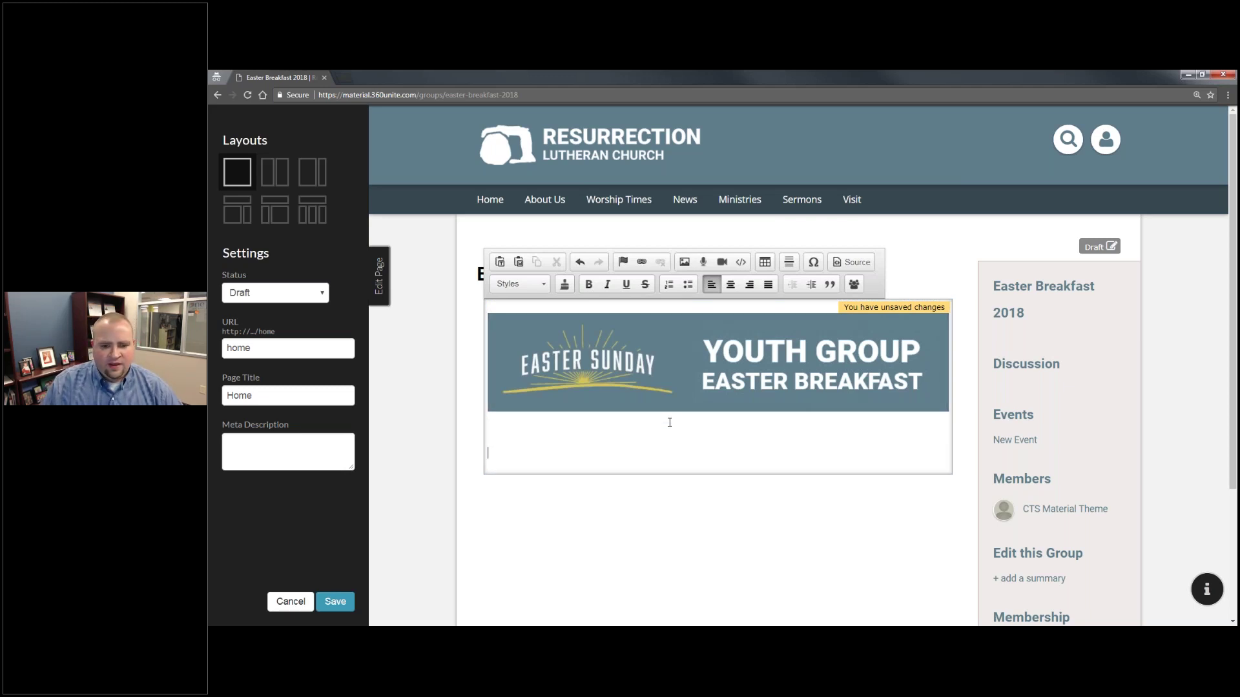
{"action": "key", "text": "BackSpace"}
{"action": "key", "text": "BackSpace"}
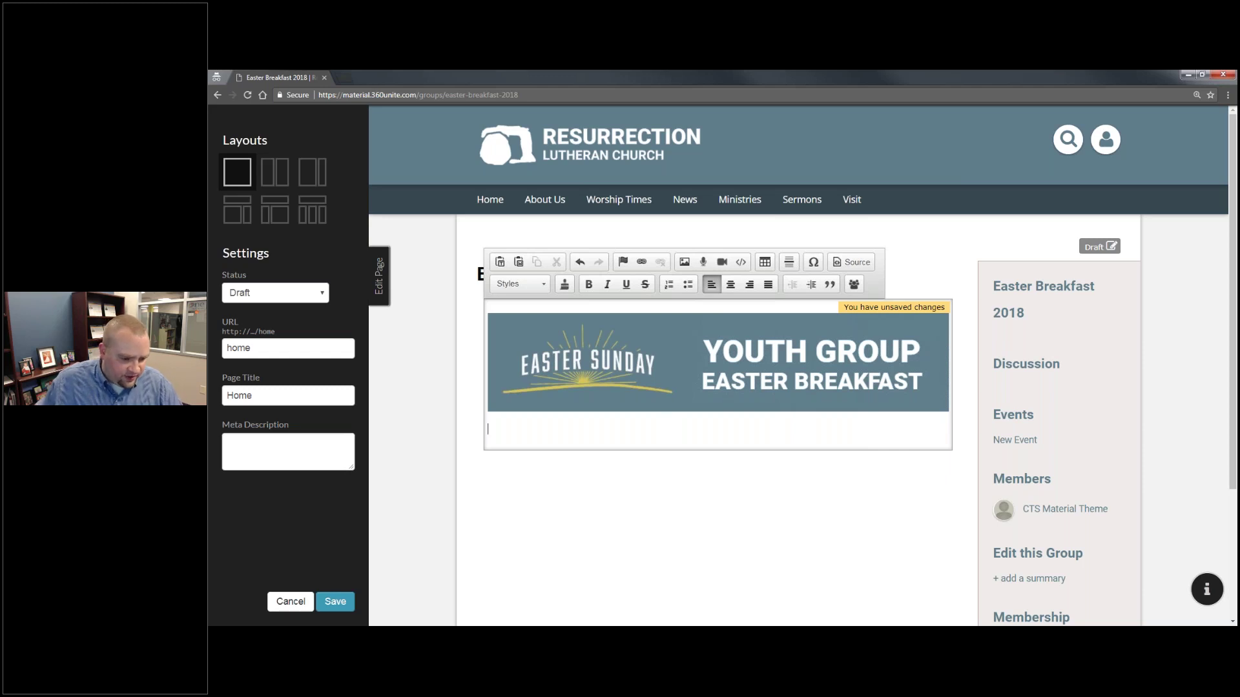
{"action": "key", "text": "alt+Tab"}
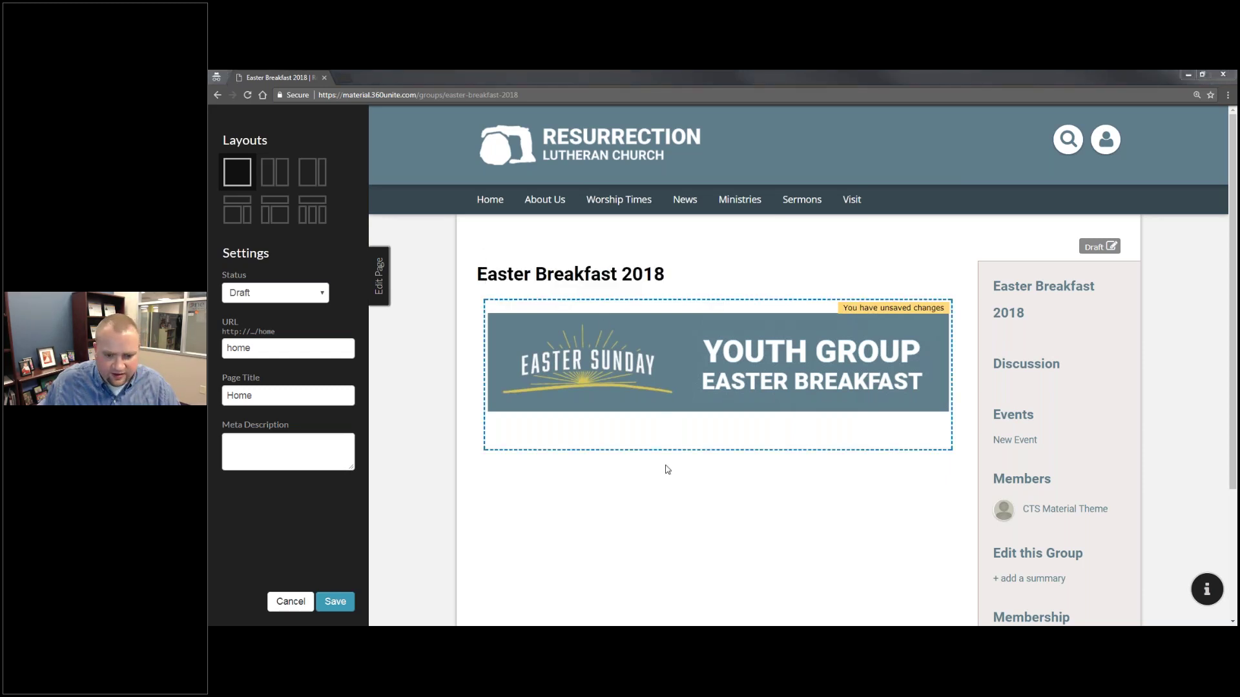
{"action": "left_click", "coordinate": [641, 436]}
{"action": "key", "text": "ctrl+v"}
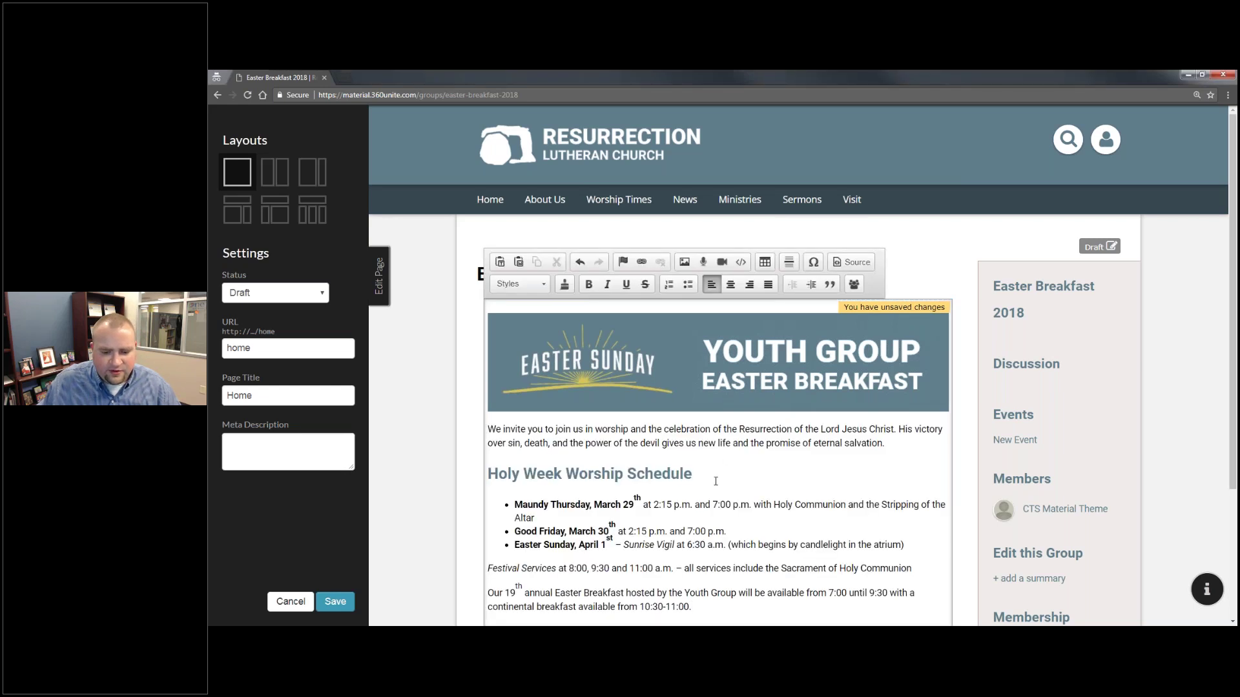
{"action": "scroll", "coordinate": [711, 472], "scroll_direction": "down", "scroll_amount": 2}
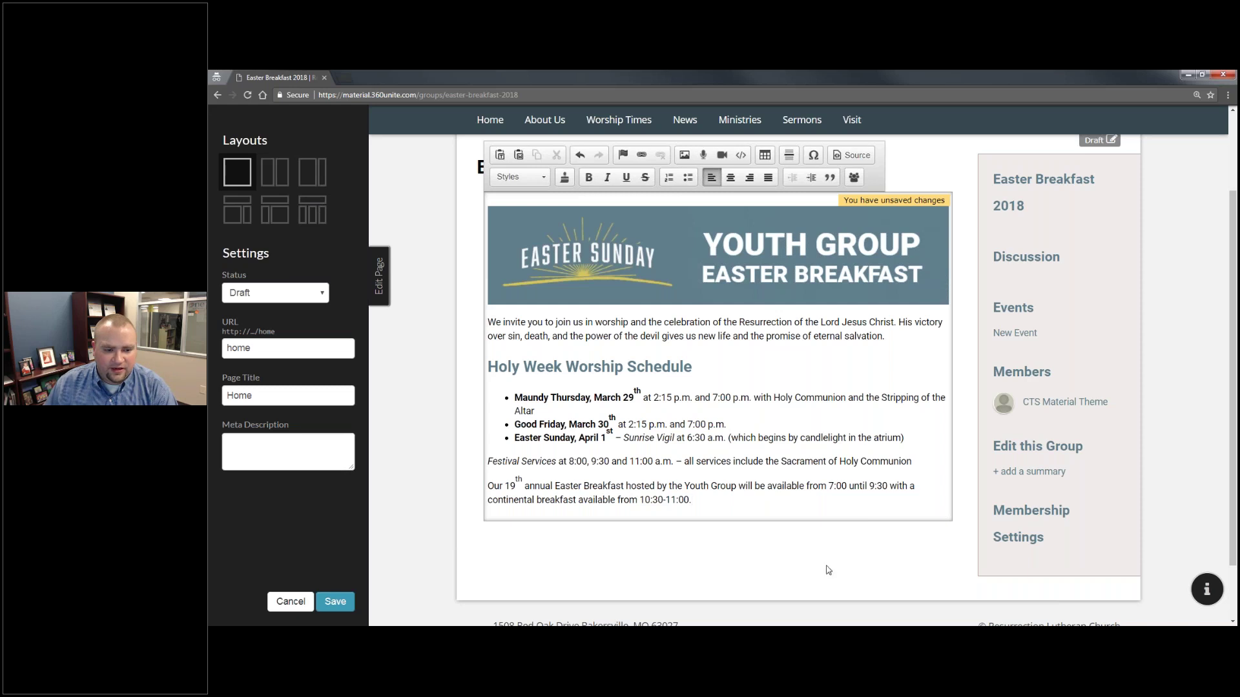
{"action": "left_click", "coordinate": [335, 601]}
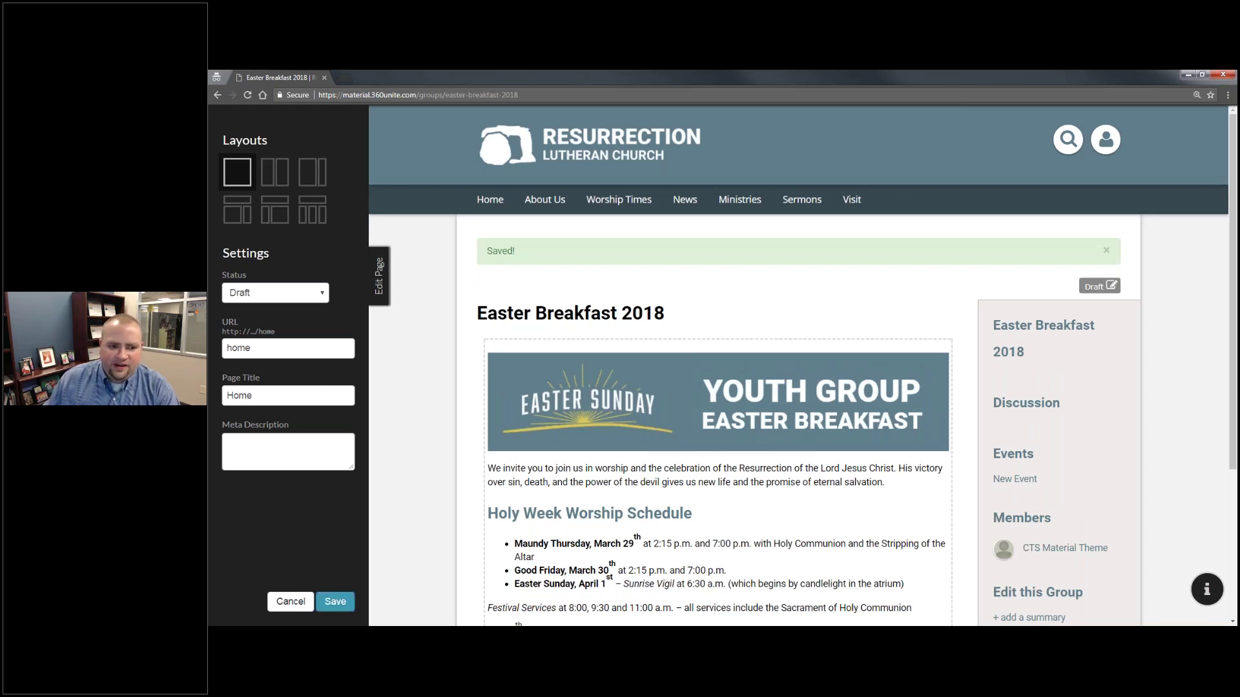
{"action": "left_click", "coordinate": [380, 275]}
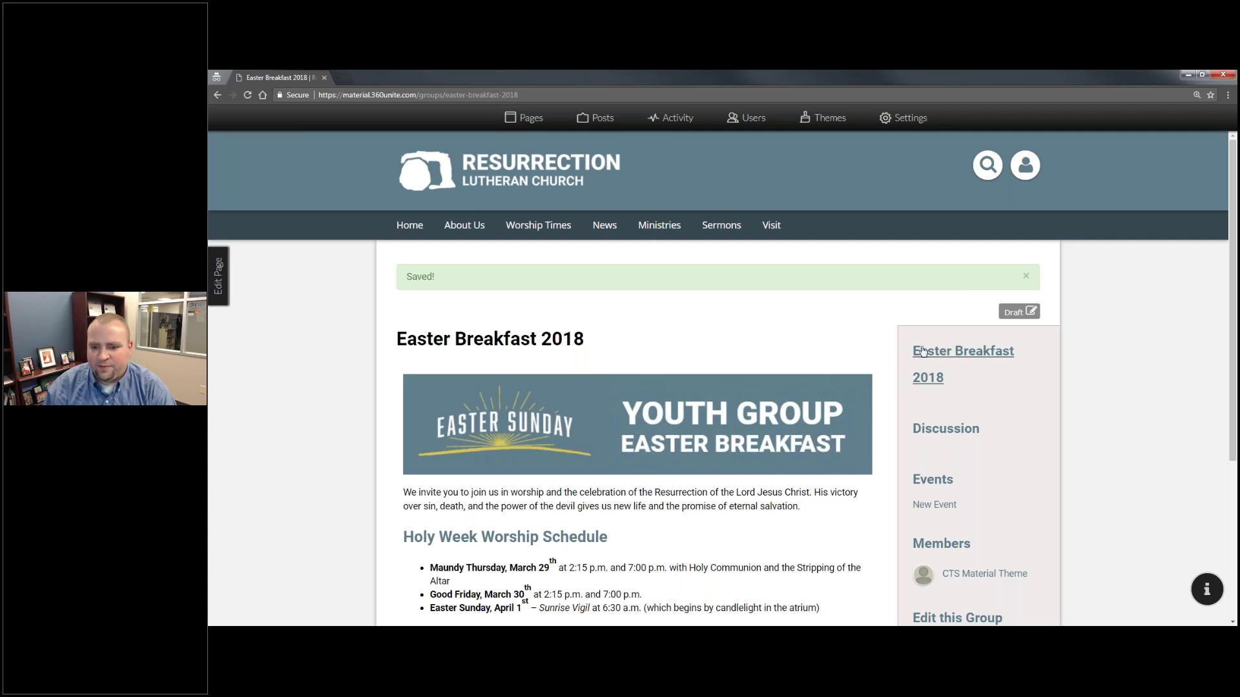
Open the group's edit form and fill the description with the paragraph about the 19th annual Easter Breakfast hosted by the Youth Group
{"action": "scroll", "coordinate": [922, 351], "scroll_direction": "down", "scroll_amount": 3}
{"action": "scroll", "coordinate": [960, 412], "scroll_direction": "down", "scroll_amount": 1}
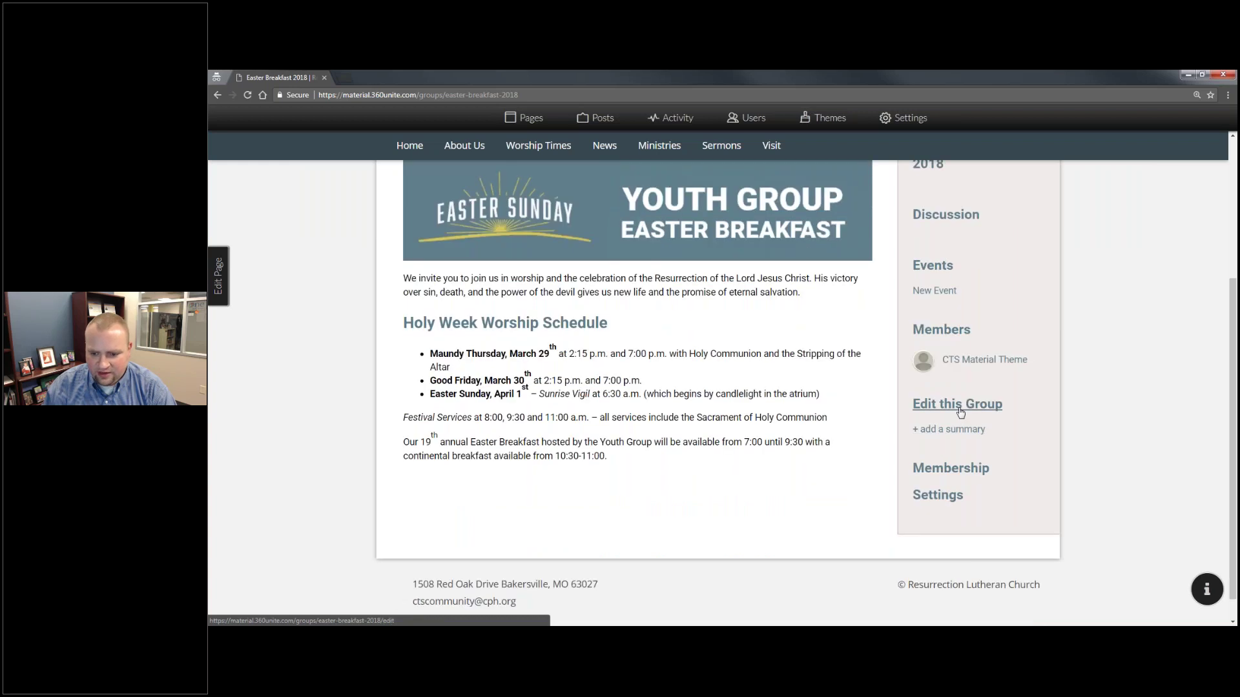
{"action": "left_click", "coordinate": [961, 405]}
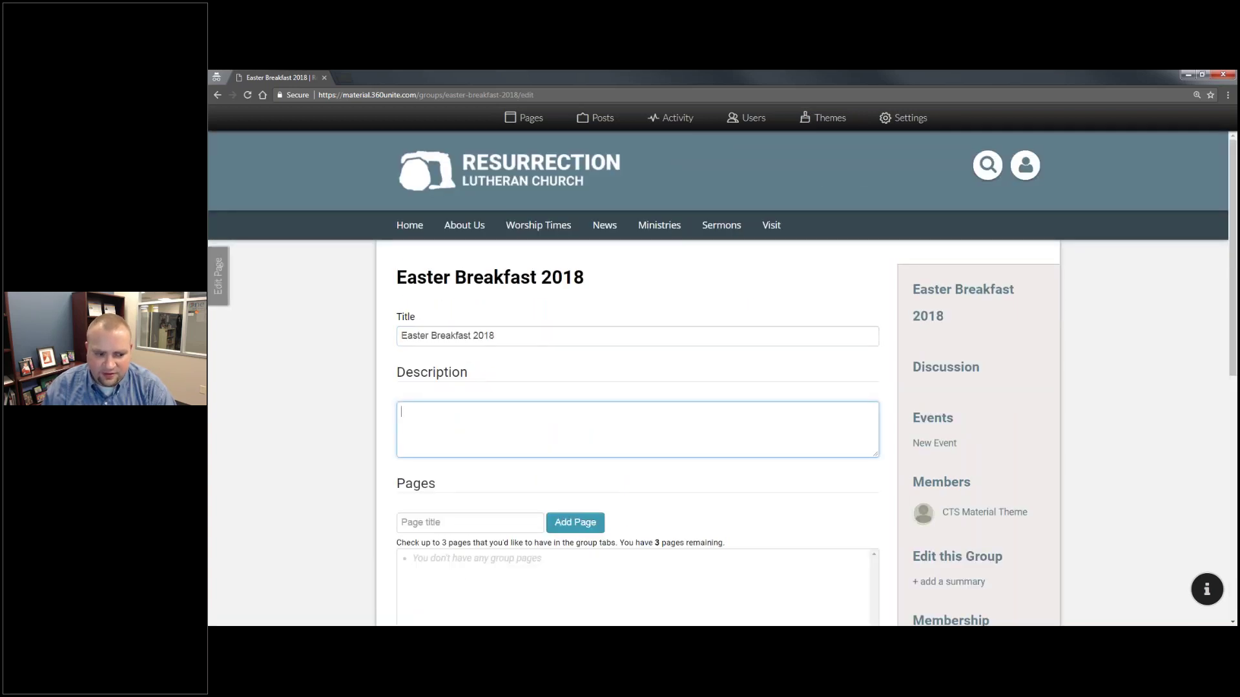
{"action": "key", "text": "alt+Tab"}
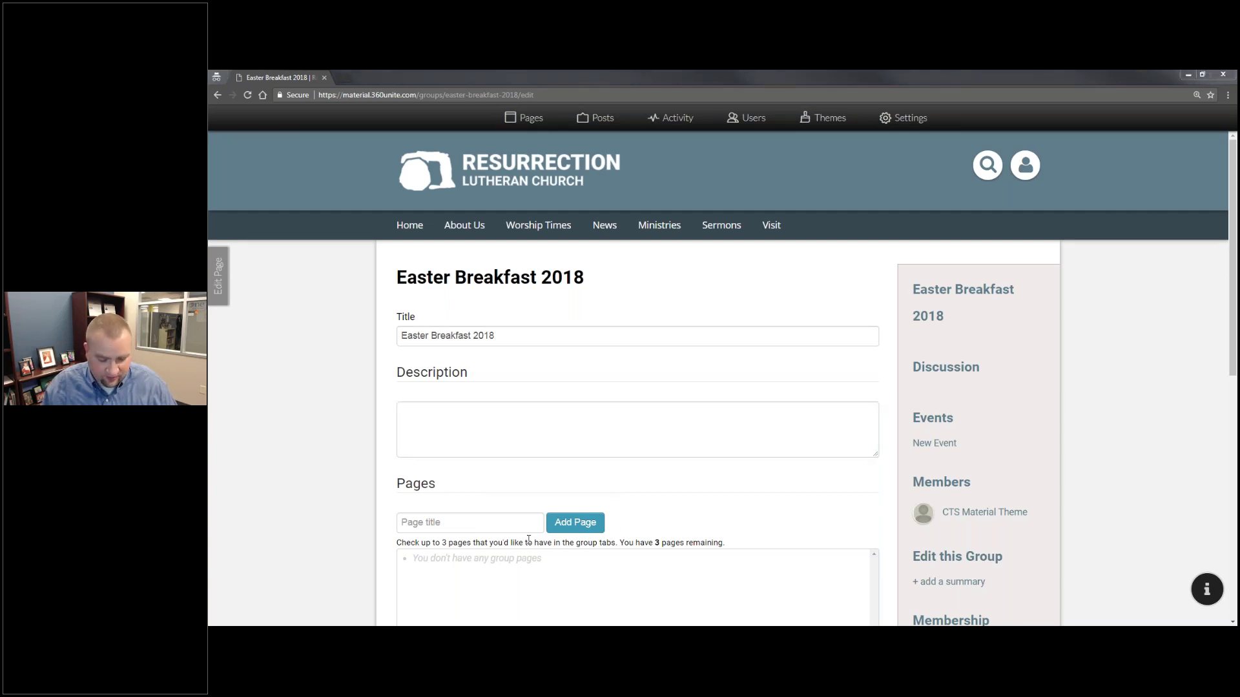
{"action": "key", "text": "alt+Tab"}
{"action": "type", "text": "Our 19th annual Easter Breakfast hosted by the Youth Group will be available from 7:00 until 9:30 with a continental breakfast available from 10:30-11:00."}
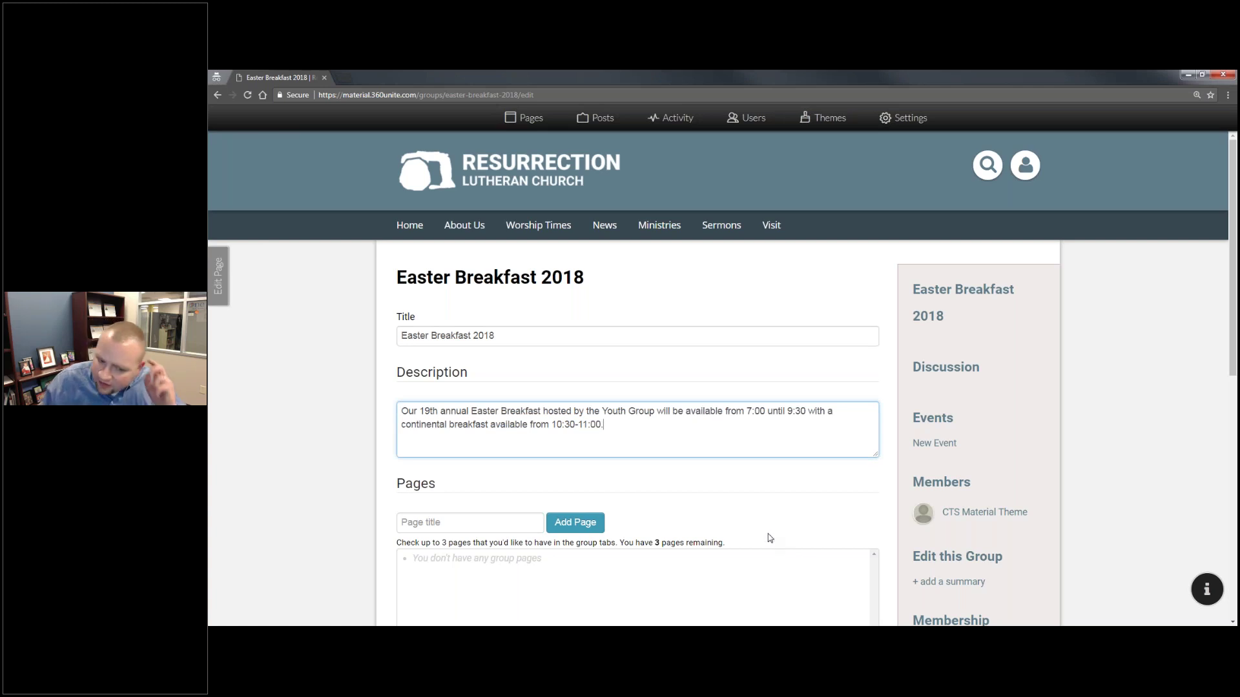
Add a group page titled "What is Easter?" and update the group
{"action": "scroll", "coordinate": [770, 538], "scroll_direction": "down", "scroll_amount": 3}
{"action": "left_click", "coordinate": [496, 365]}
{"action": "type", "text": "What is Easter?"}
{"action": "left_click", "coordinate": [590, 362]}
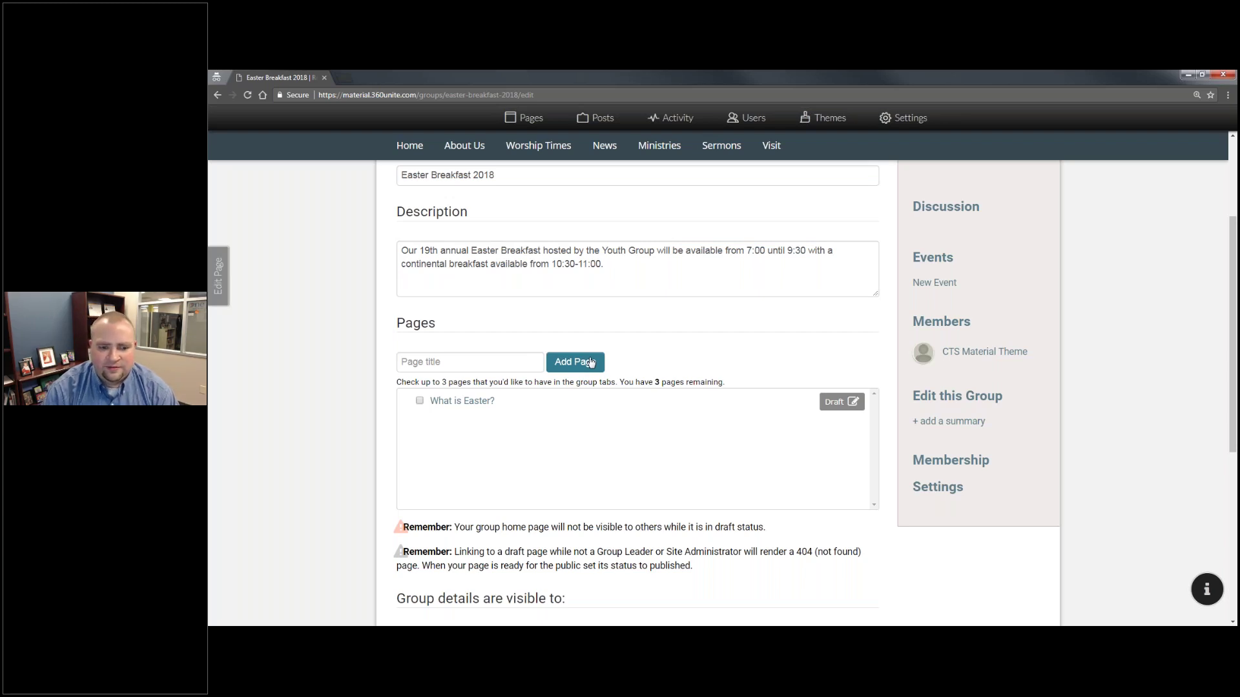
{"action": "scroll", "coordinate": [600, 365], "scroll_direction": "down", "scroll_amount": 4}
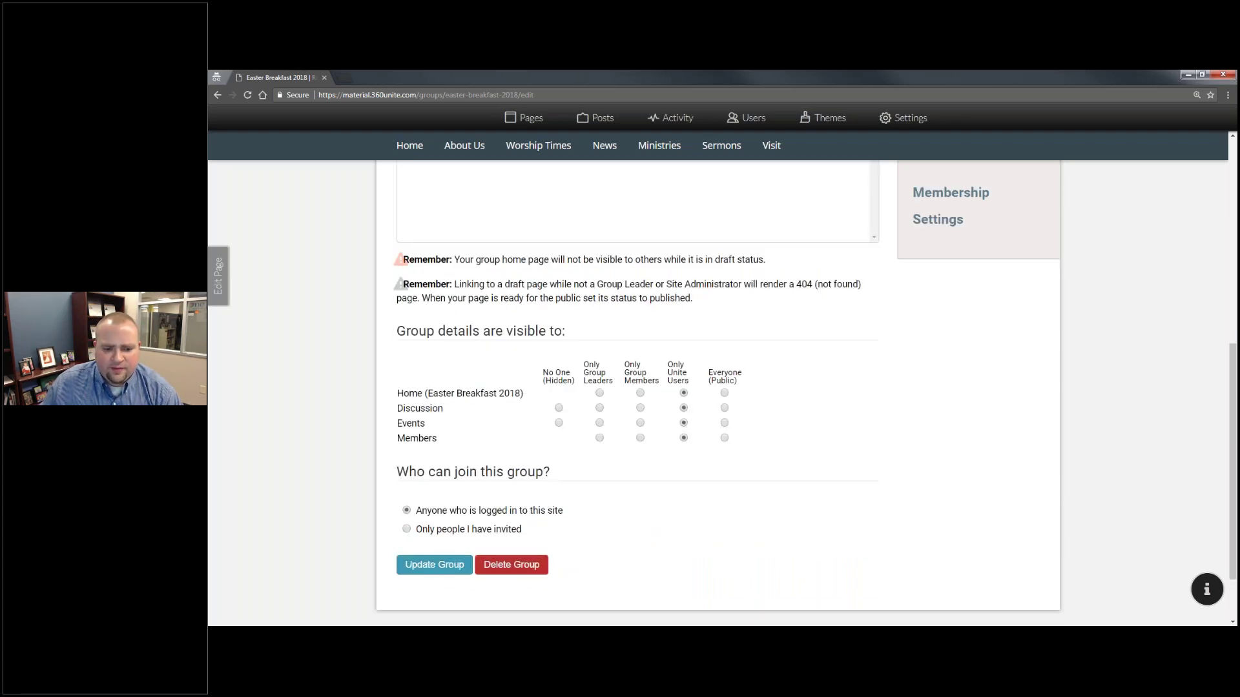
{"action": "left_click", "coordinate": [449, 560]}
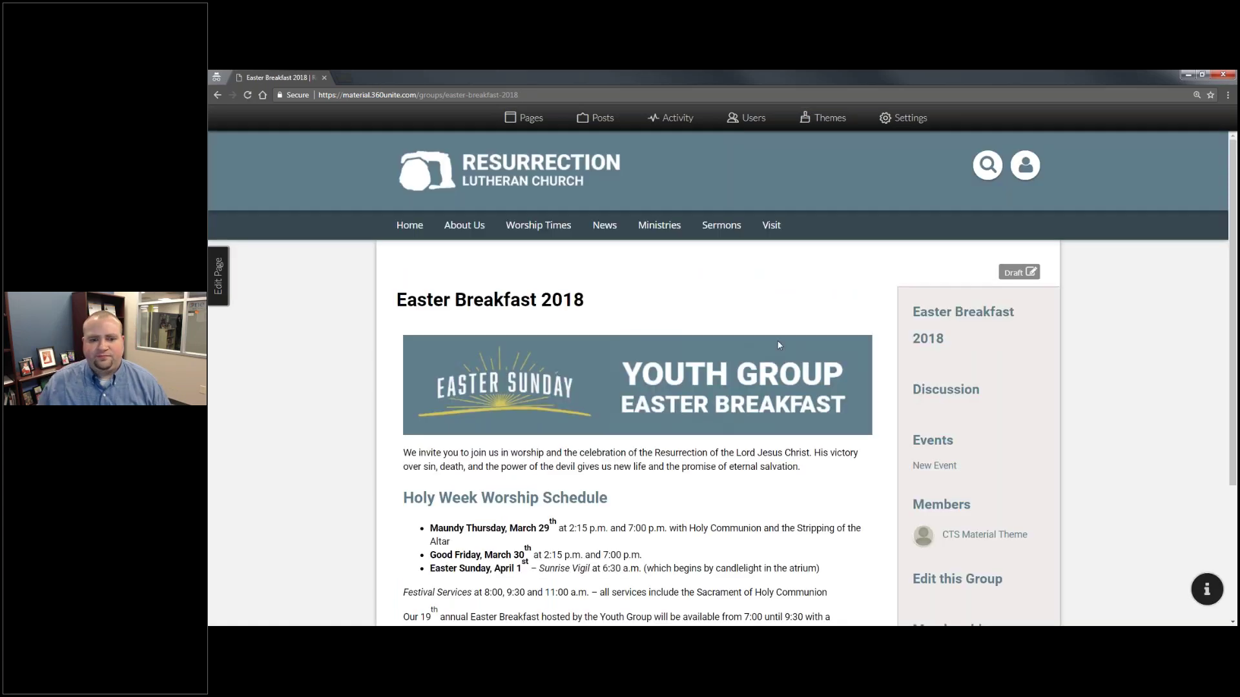
Reopen the group's edit form and examine who can see each group section and who can join
{"action": "scroll", "coordinate": [779, 345], "scroll_direction": "down", "scroll_amount": 3}
{"action": "scroll", "coordinate": [958, 397], "scroll_direction": "down", "scroll_amount": 2}
{"action": "left_click", "coordinate": [957, 389]}
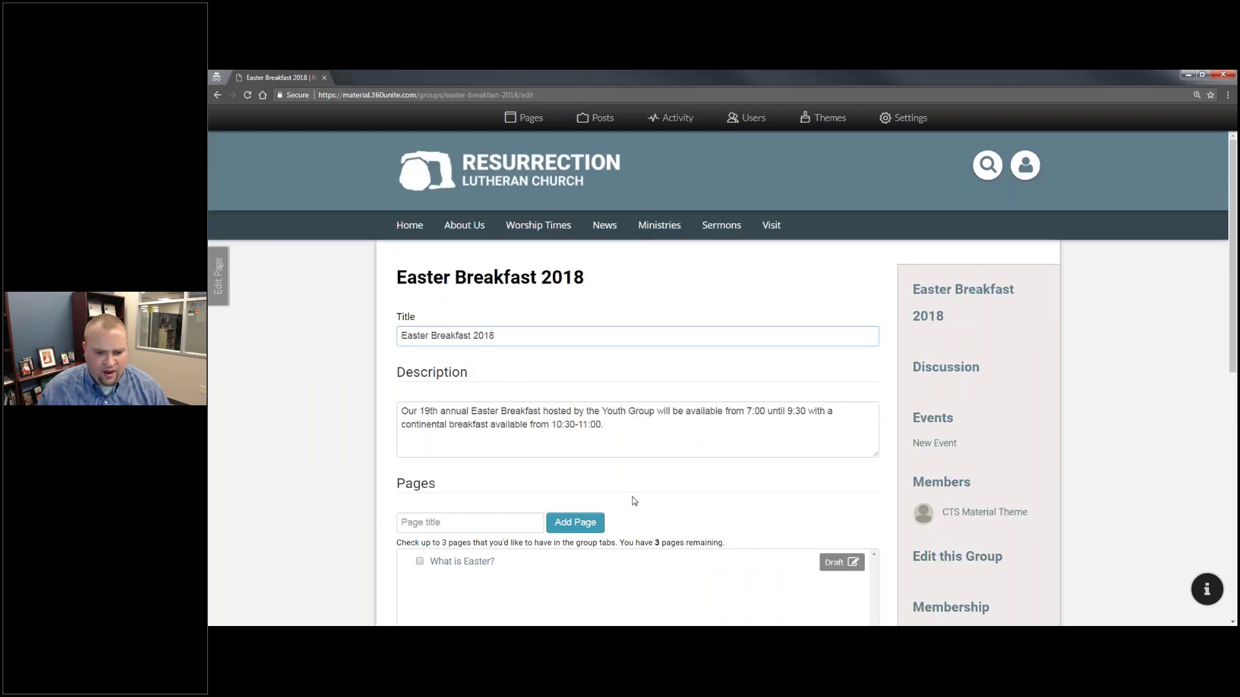
{"action": "scroll", "coordinate": [632, 499], "scroll_direction": "down", "scroll_amount": 5}
{"action": "scroll", "coordinate": [623, 496], "scroll_direction": "down", "scroll_amount": 1}
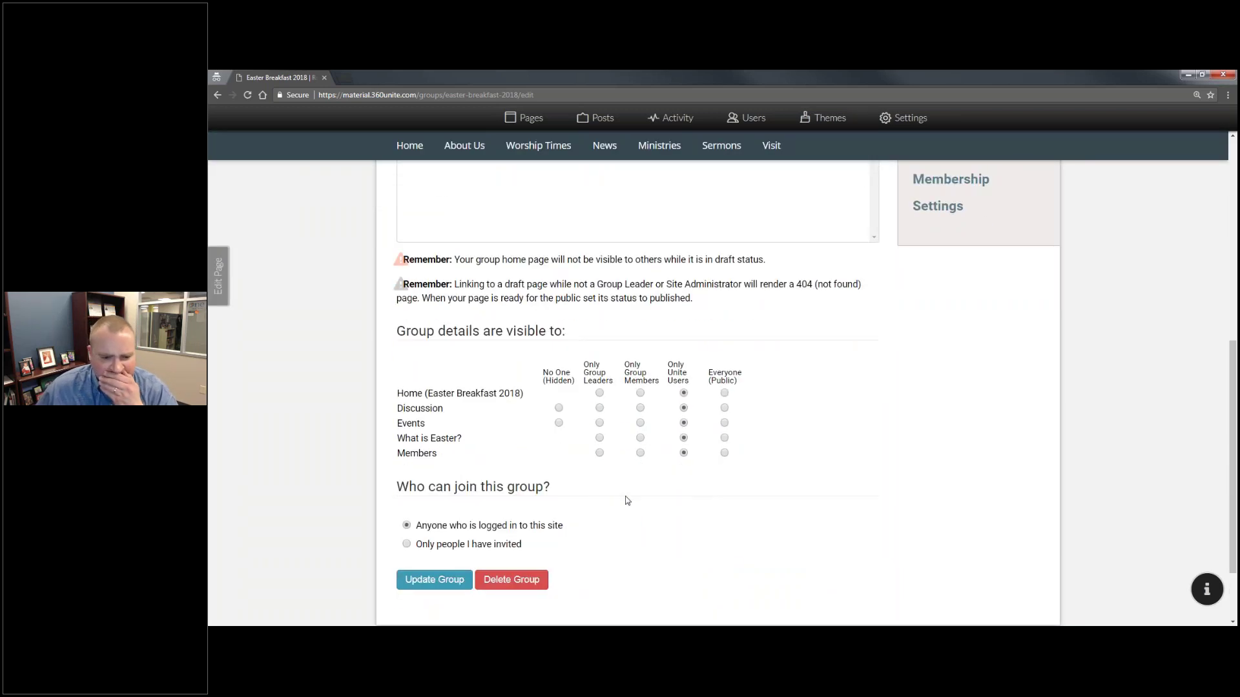
{"action": "scroll", "coordinate": [627, 501], "scroll_direction": "down", "scroll_amount": 2}
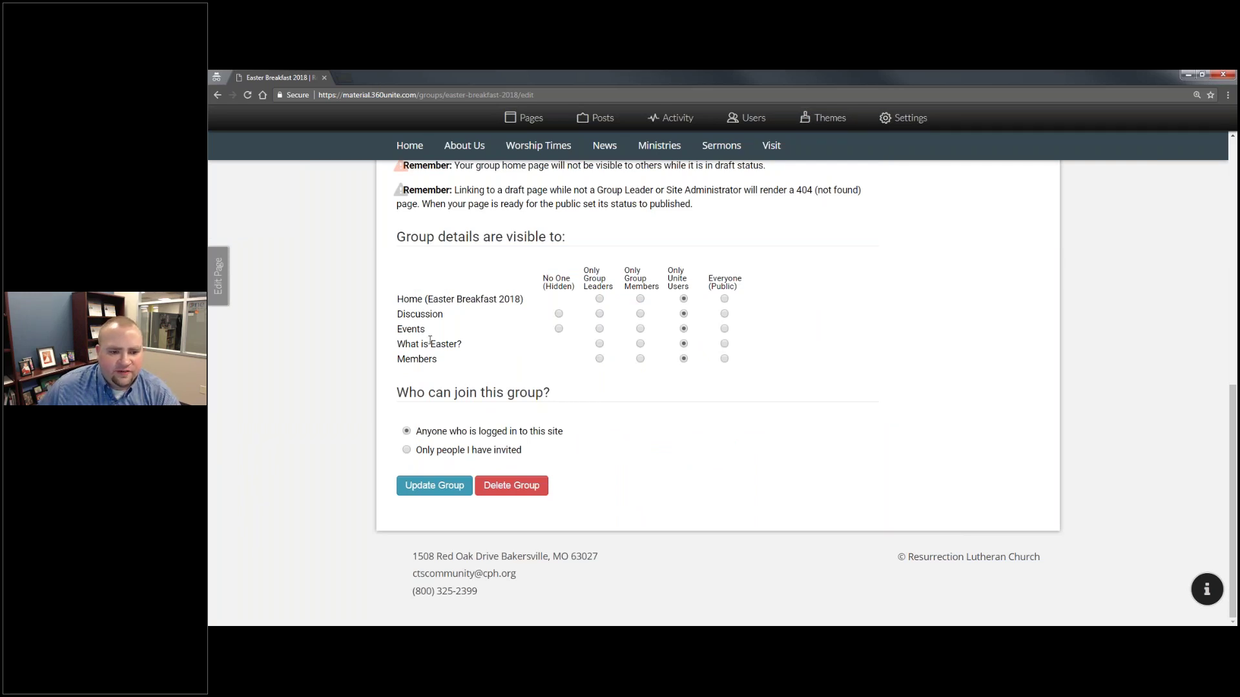
{"action": "left_click_drag", "start_coordinate": [461, 345], "coordinate": [397, 262]}
{"action": "left_click", "coordinate": [505, 392]}
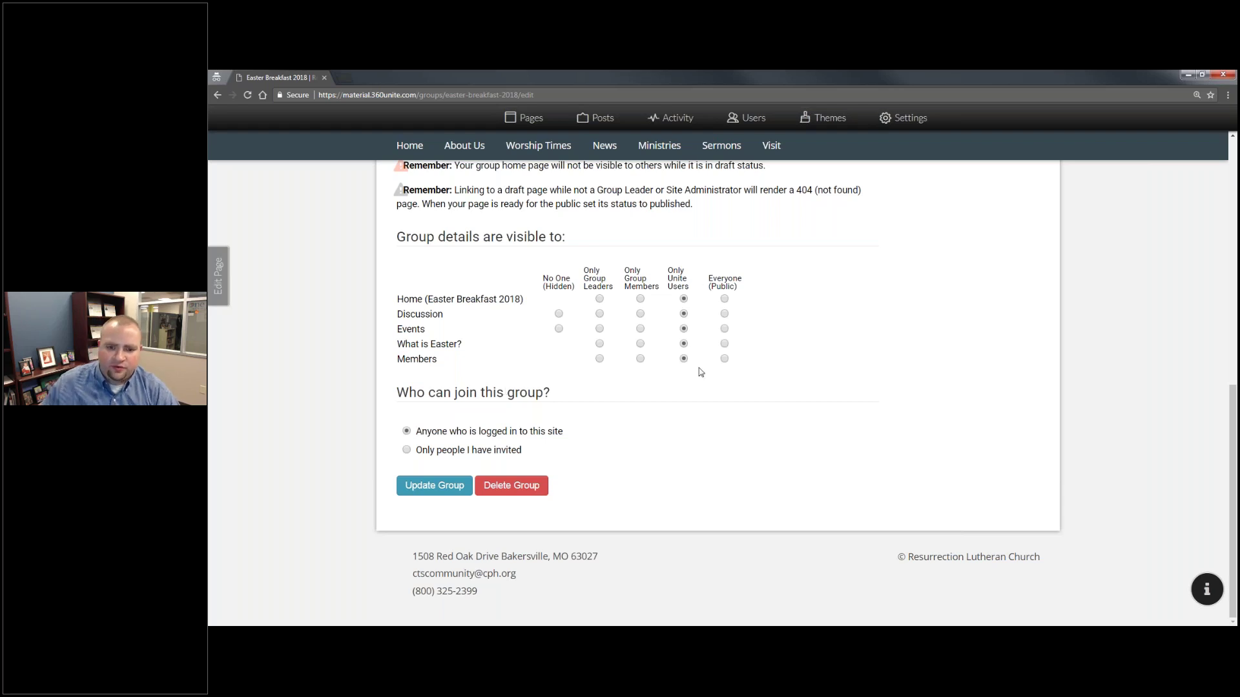
{"action": "left_click_drag", "start_coordinate": [481, 292], "coordinate": [469, 296]}
{"action": "left_click", "coordinate": [487, 296]}
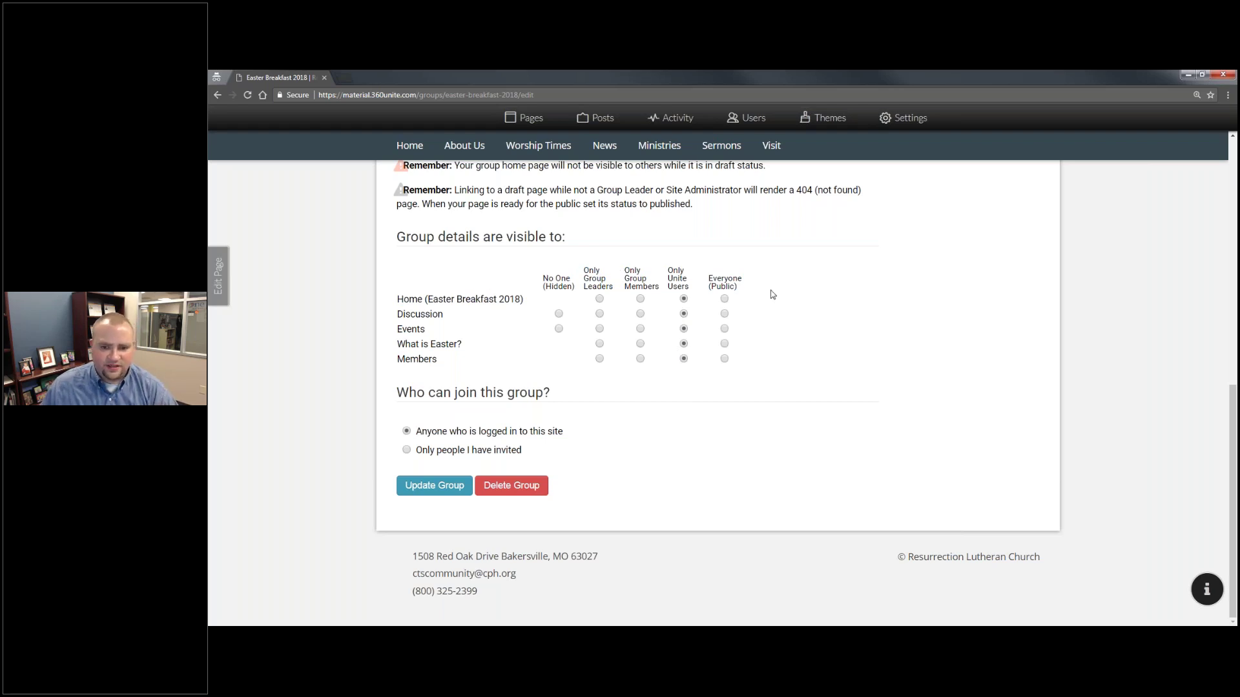
Make Home and What is Easter? visible to everyone, restrict Discussion, Events and Members to group members only, and update the group
{"action": "left_click", "coordinate": [725, 298]}
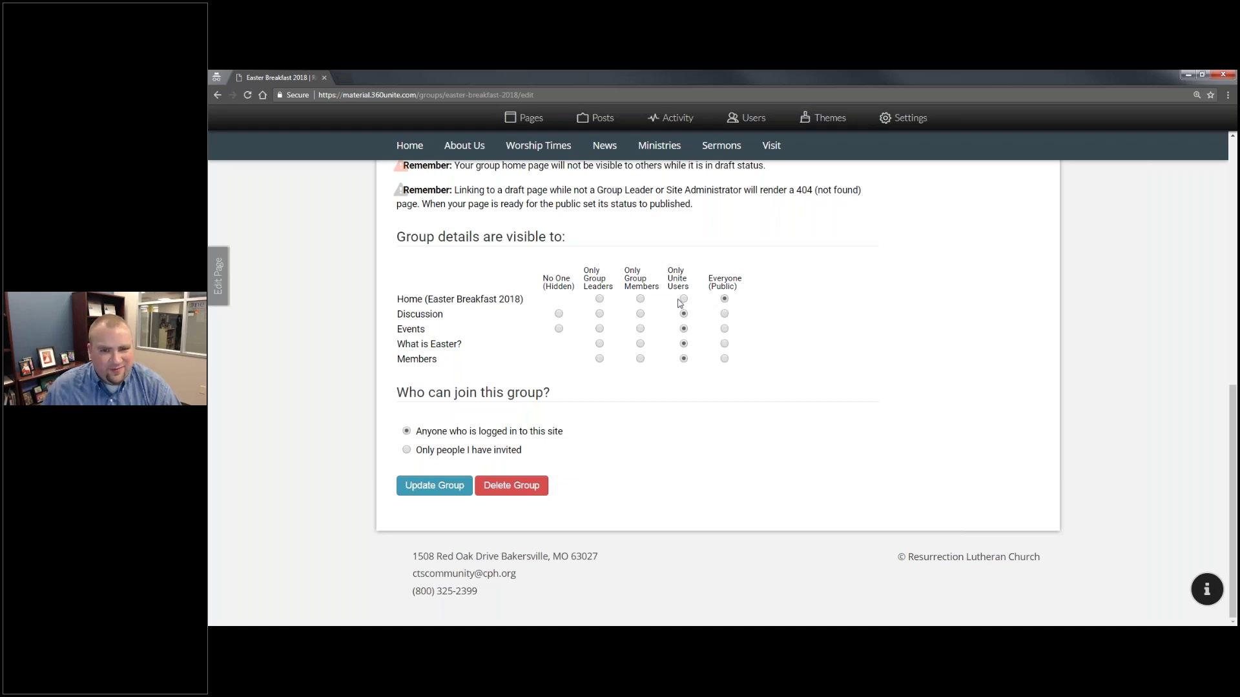
{"action": "left_click", "coordinate": [640, 314]}
{"action": "left_click", "coordinate": [641, 329]}
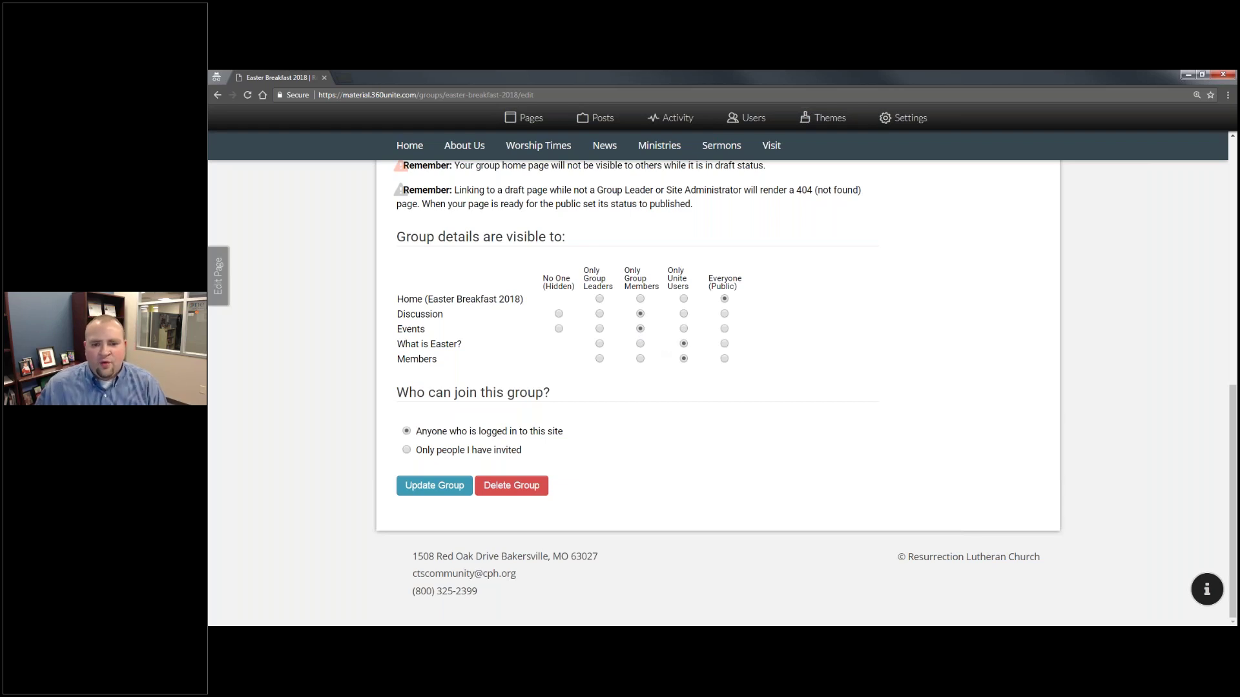
{"action": "left_click", "coordinate": [724, 344]}
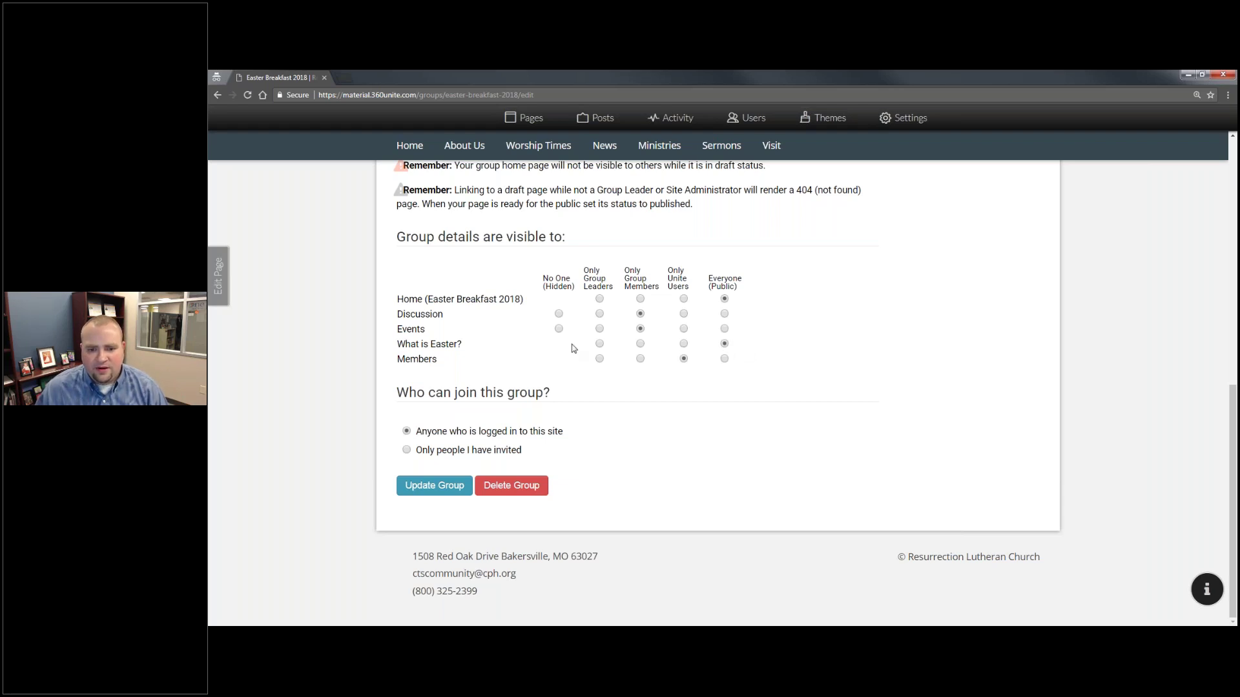
{"action": "left_click", "coordinate": [640, 359]}
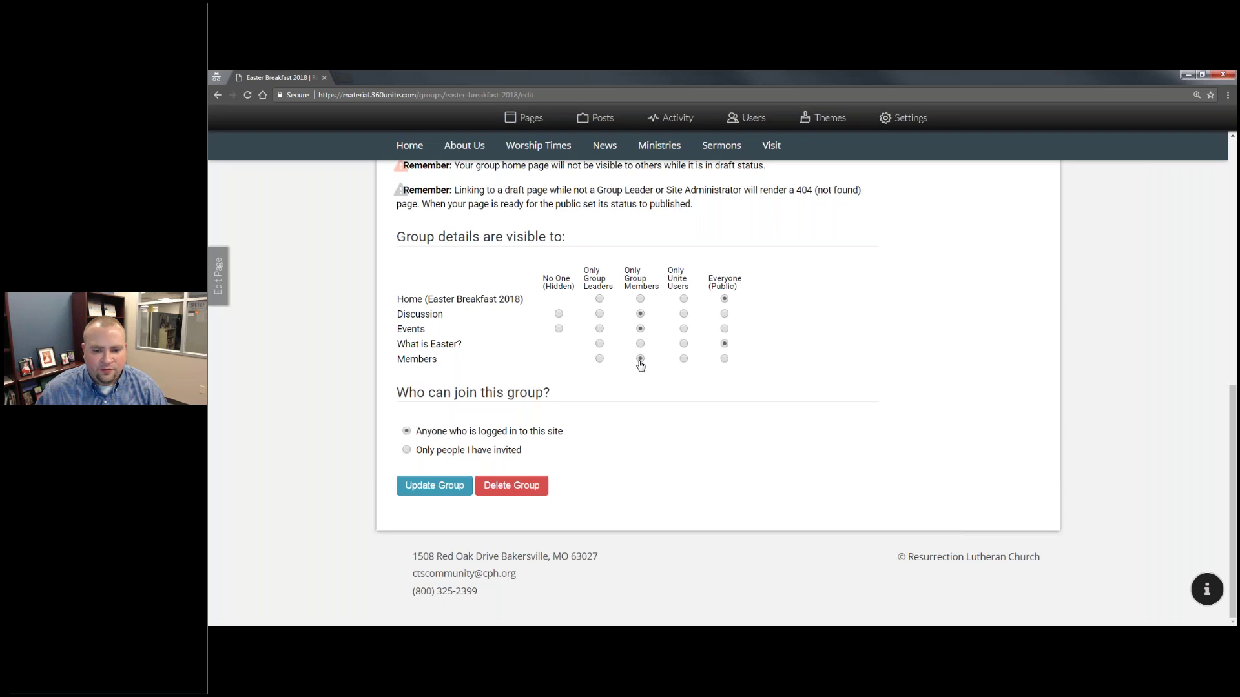
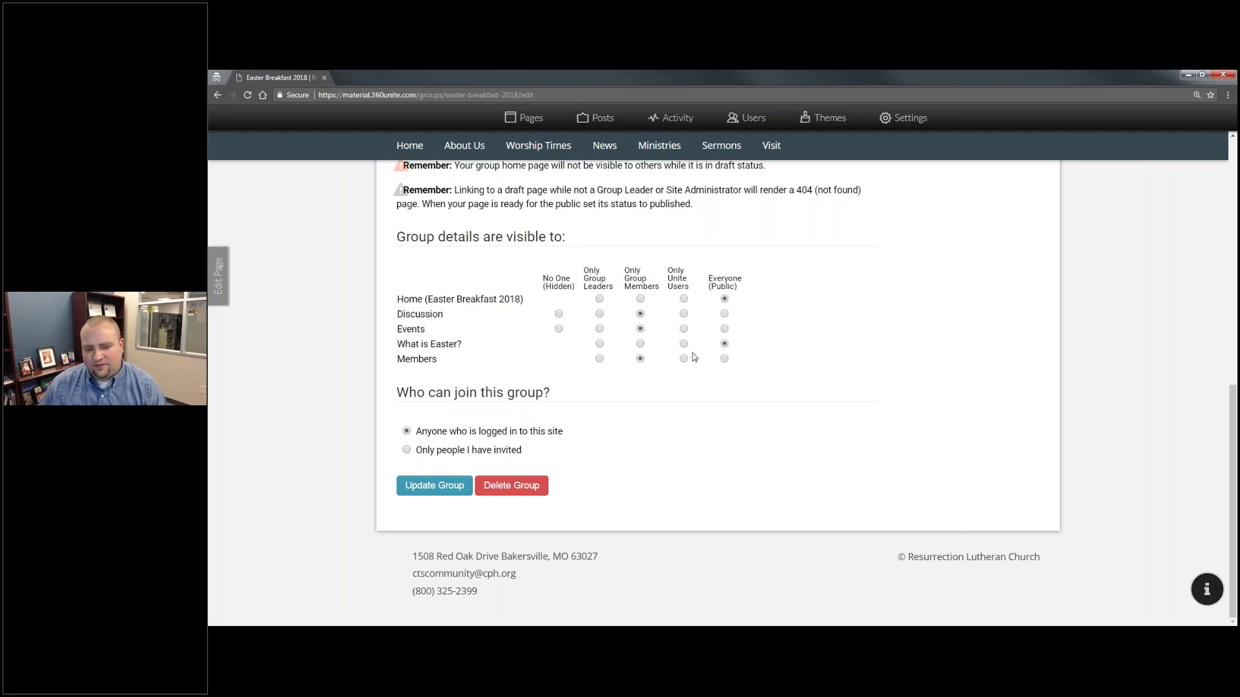
{"action": "left_click", "coordinate": [434, 485]}
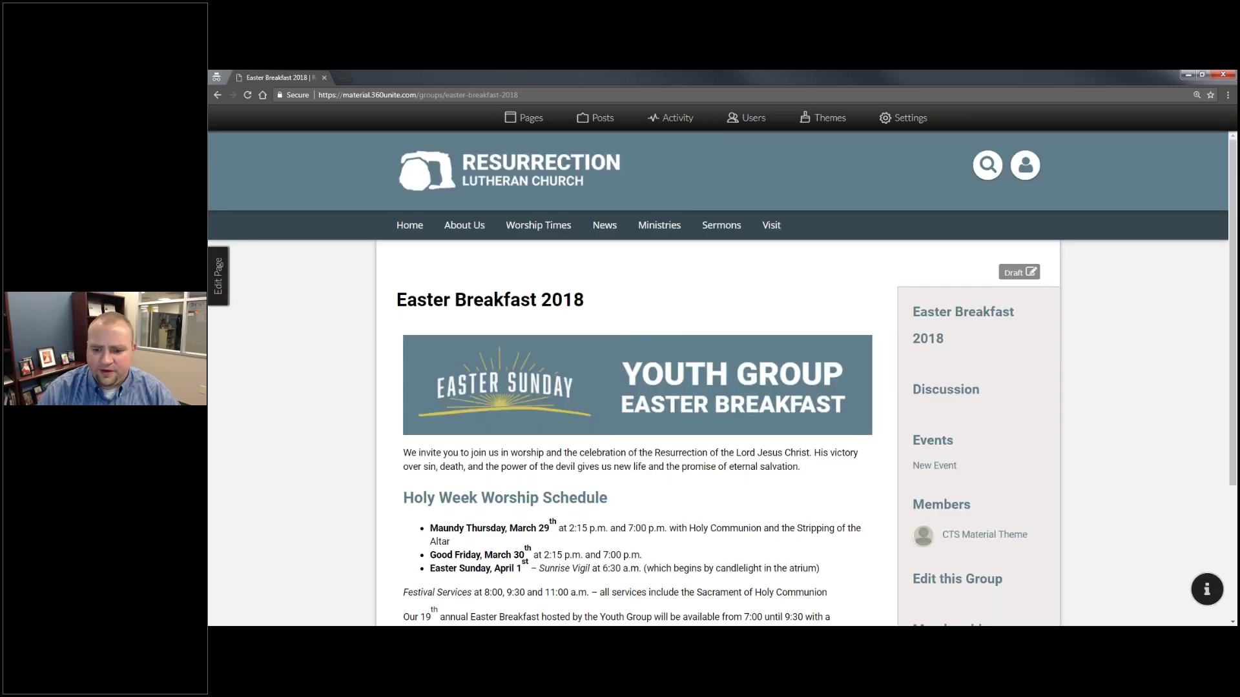
Look over the updated group page, then reopen its edit form and examine the title, description and pages list
{"action": "scroll", "coordinate": [1075, 462], "scroll_direction": "down", "scroll_amount": 3}
{"action": "scroll", "coordinate": [1033, 446], "scroll_direction": "up", "scroll_amount": 3}
{"action": "scroll", "coordinate": [991, 431], "scroll_direction": "down", "scroll_amount": 1}
{"action": "left_click", "coordinate": [958, 526]}
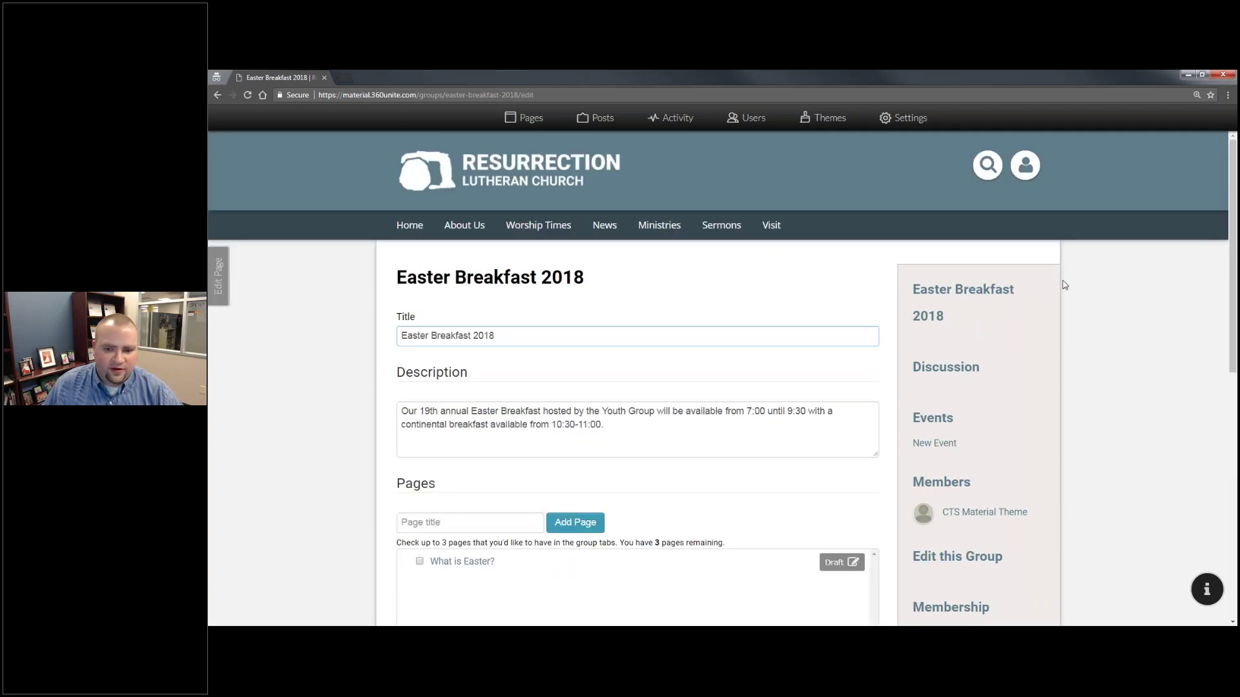
{"action": "scroll", "coordinate": [1065, 285], "scroll_direction": "down", "scroll_amount": 3}
{"action": "scroll", "coordinate": [1079, 210], "scroll_direction": "up", "scroll_amount": 3}
{"action": "scroll", "coordinate": [1058, 271], "scroll_direction": "down", "scroll_amount": 2}
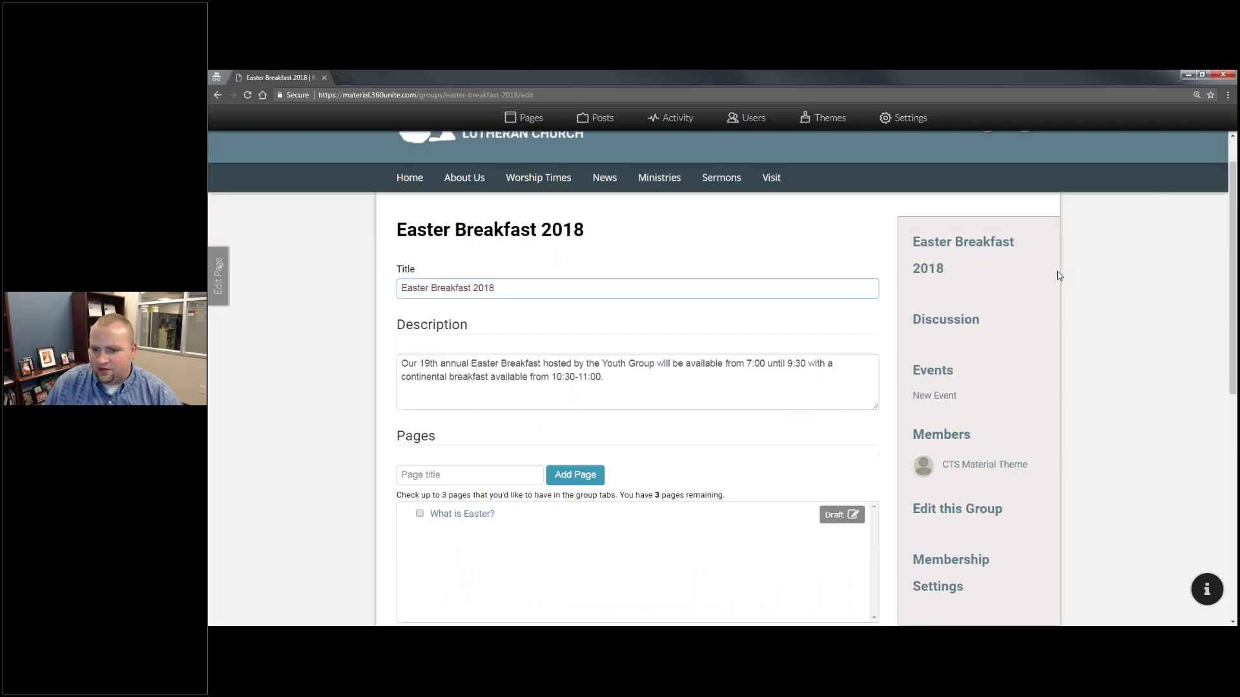
Include the What is Easter? page in the Easter Breakfast 2018 group tabs and save the group settings
{"action": "left_click", "coordinate": [420, 456]}
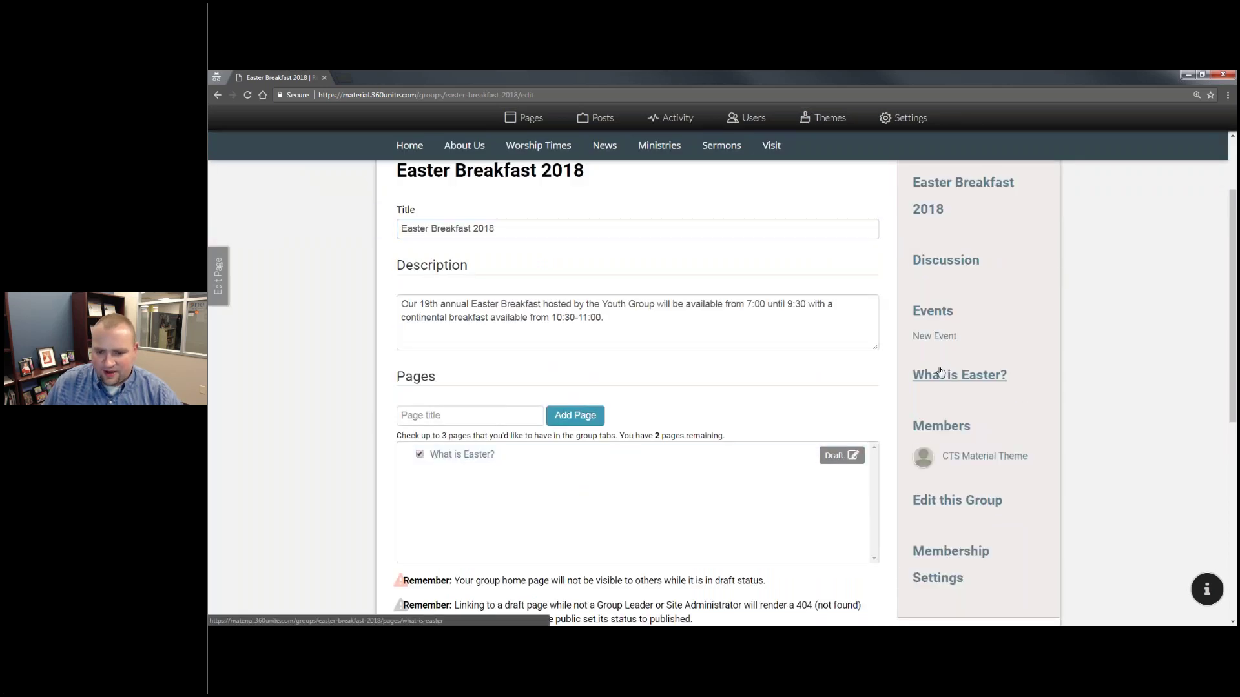
{"action": "scroll", "coordinate": [792, 321], "scroll_direction": "down", "scroll_amount": 4}
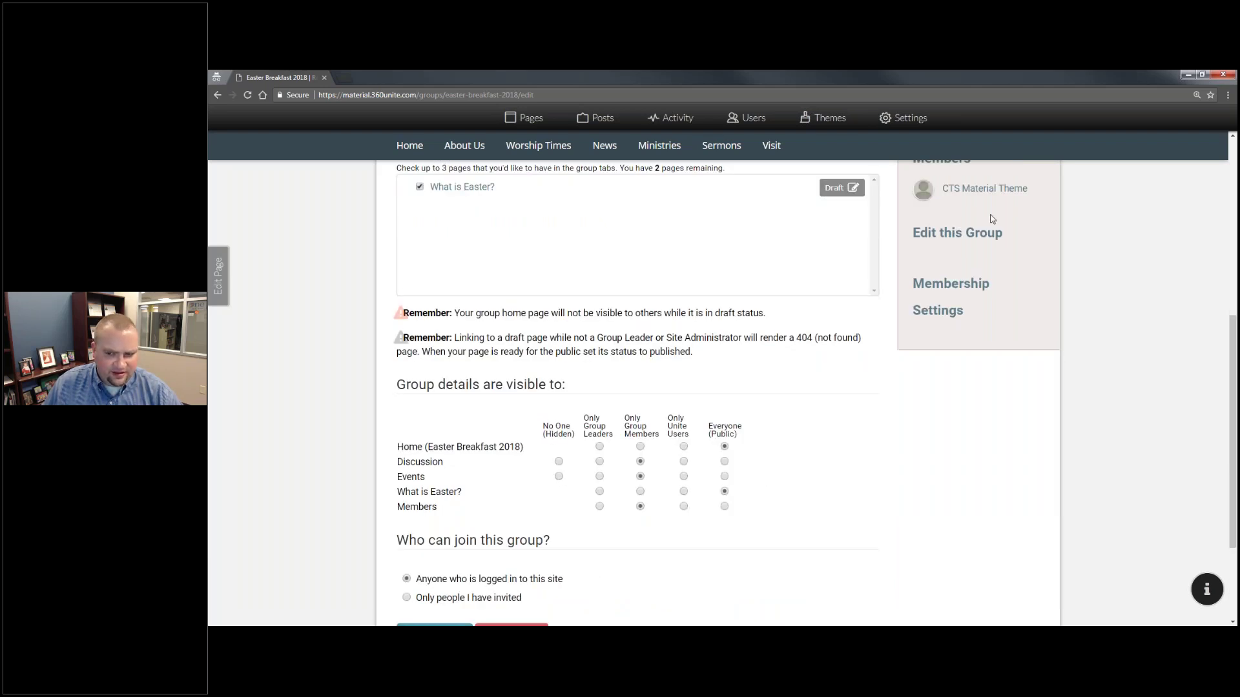
{"action": "scroll", "coordinate": [993, 220], "scroll_direction": "down", "scroll_amount": 2}
{"action": "left_click", "coordinate": [440, 490]}
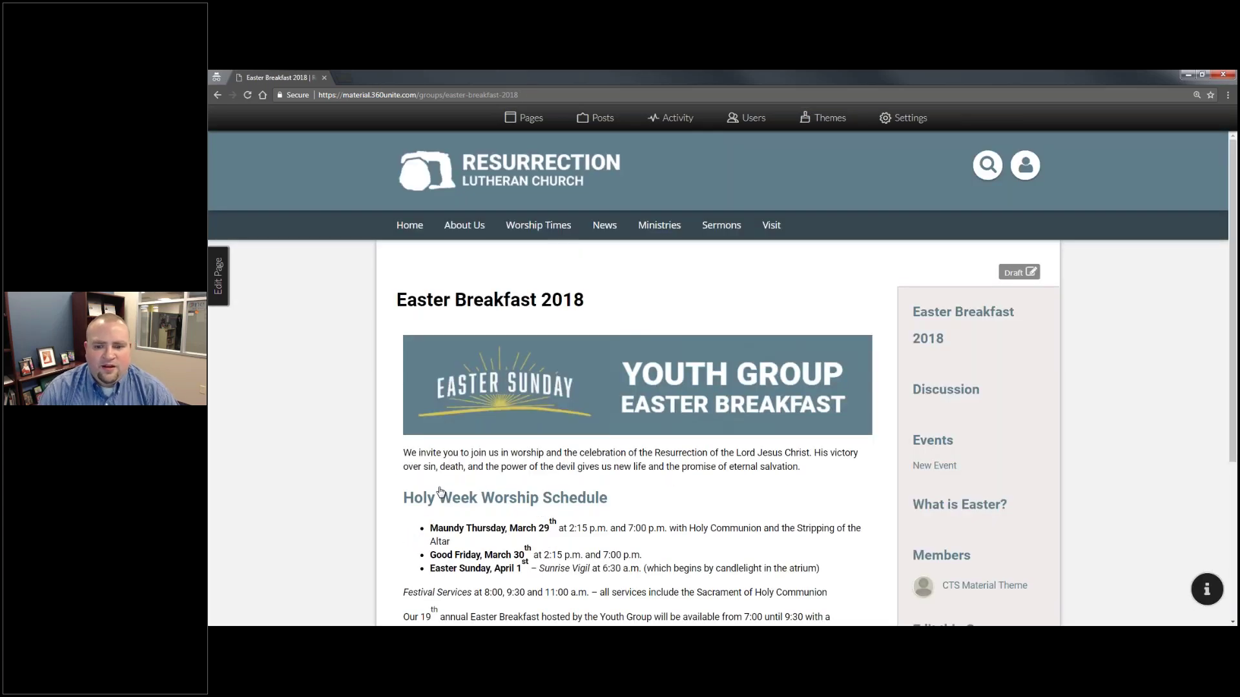
Open the group's What is Easter? page for editing and activate its empty content area
{"action": "left_click", "coordinate": [981, 510]}
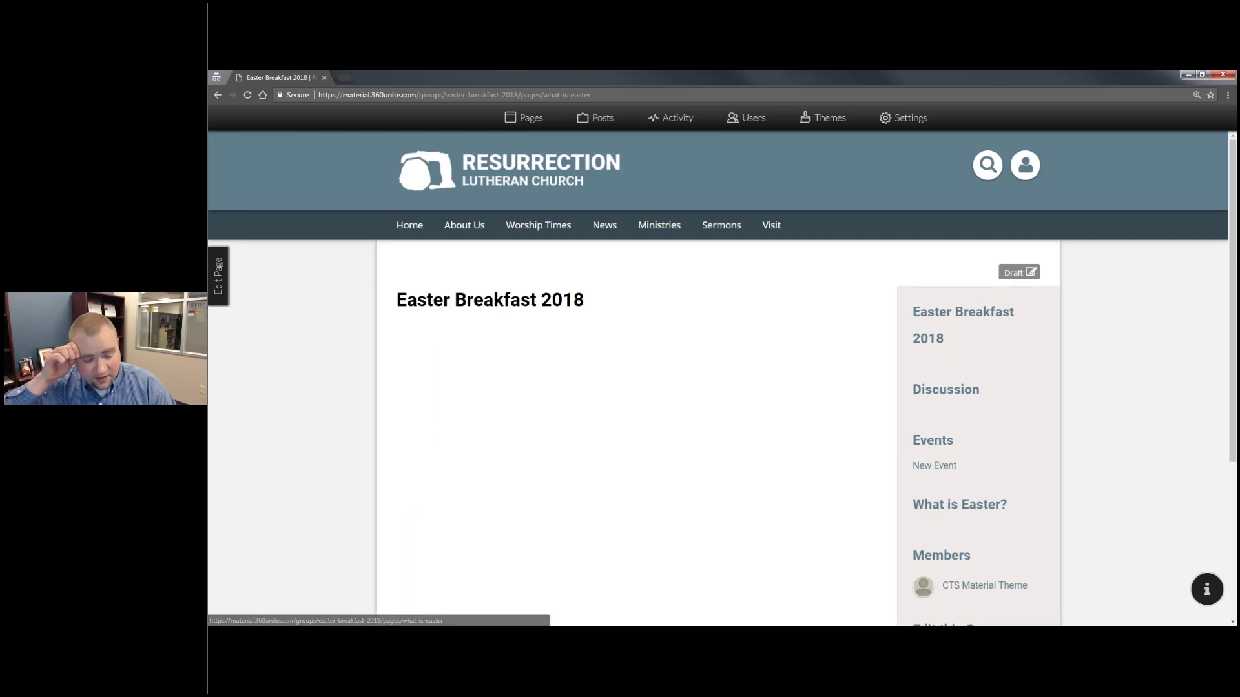
{"action": "left_click", "coordinate": [220, 277]}
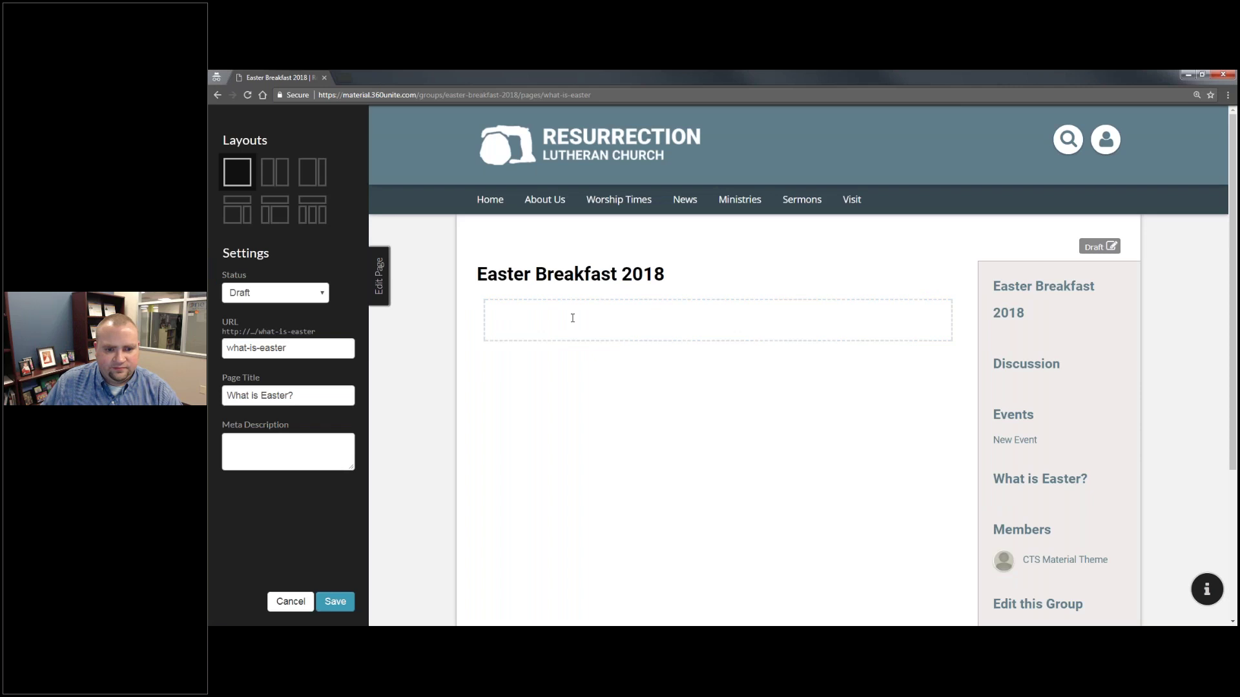
{"action": "left_click", "coordinate": [572, 317]}
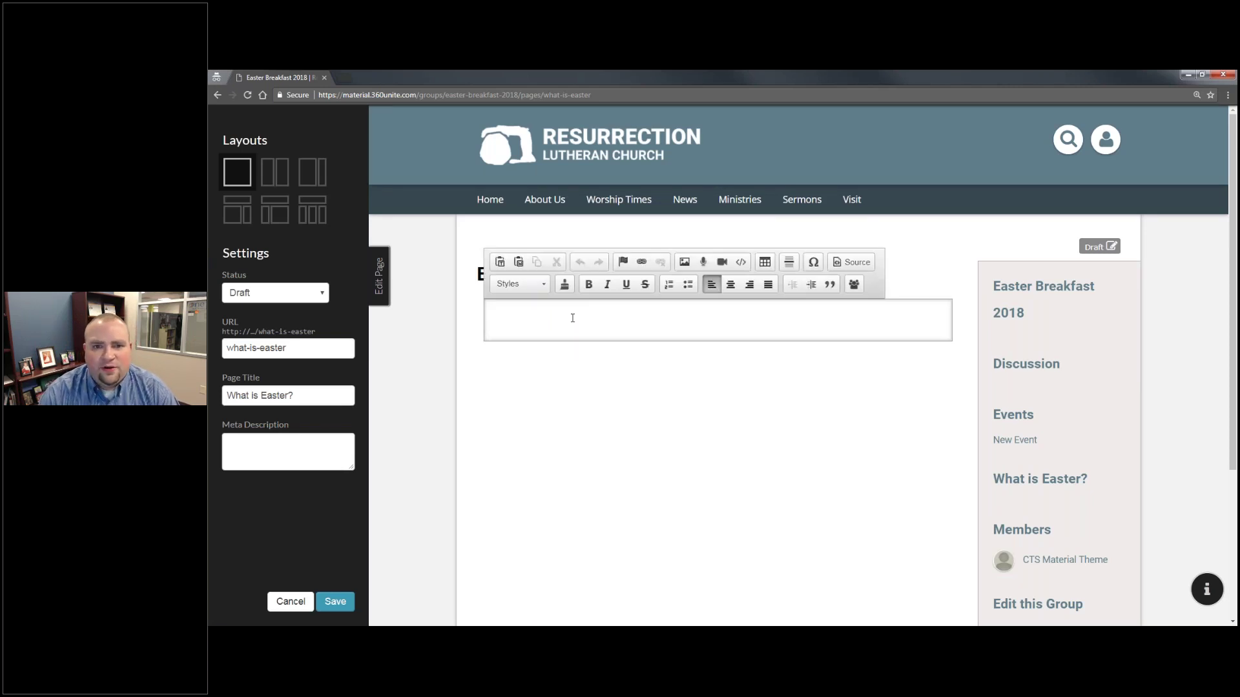
Switch to the What Is Easter? video on YouTube, pause it, copy its embed code and close the video page
{"action": "key", "text": "alt+Tab"}
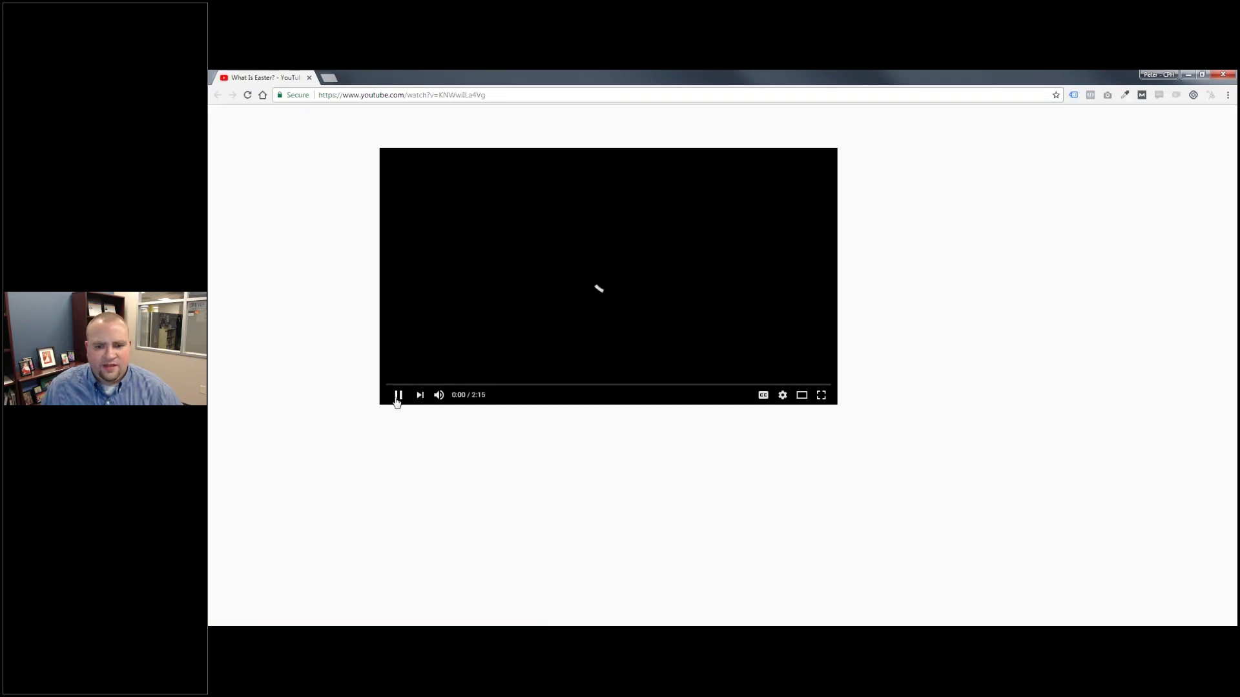
{"action": "left_click", "coordinate": [398, 396]}
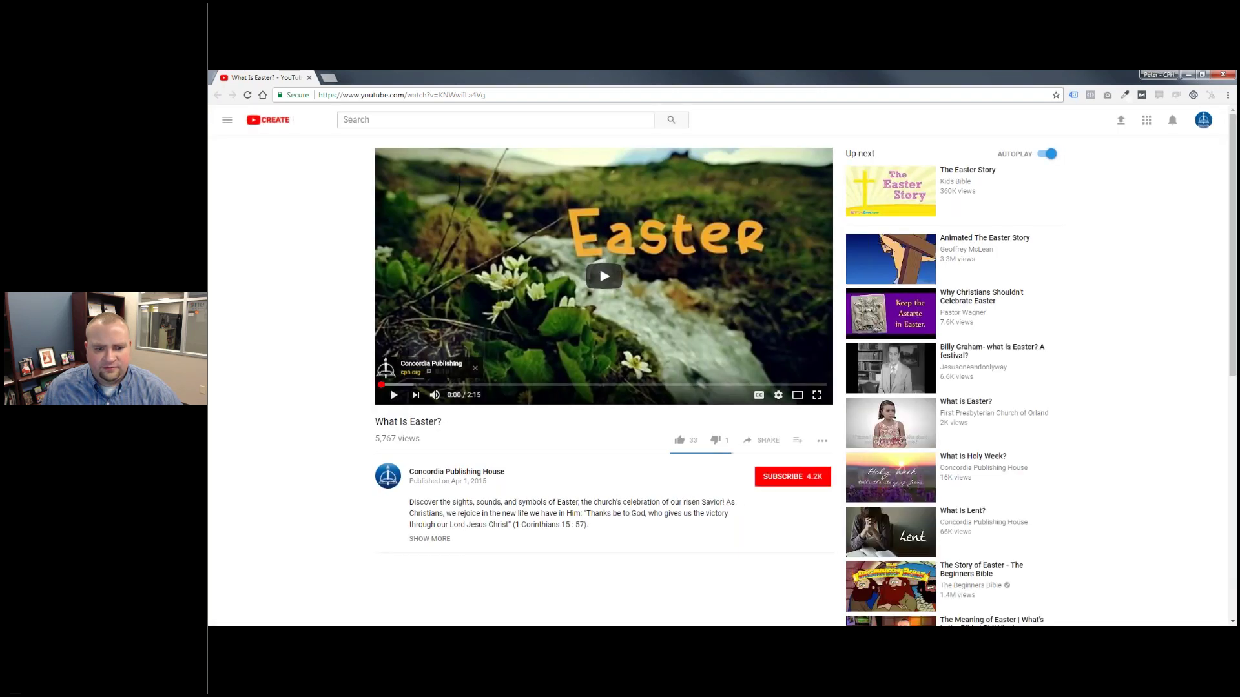
{"action": "scroll", "coordinate": [765, 414], "scroll_direction": "down", "scroll_amount": 1}
{"action": "left_click", "coordinate": [764, 387]}
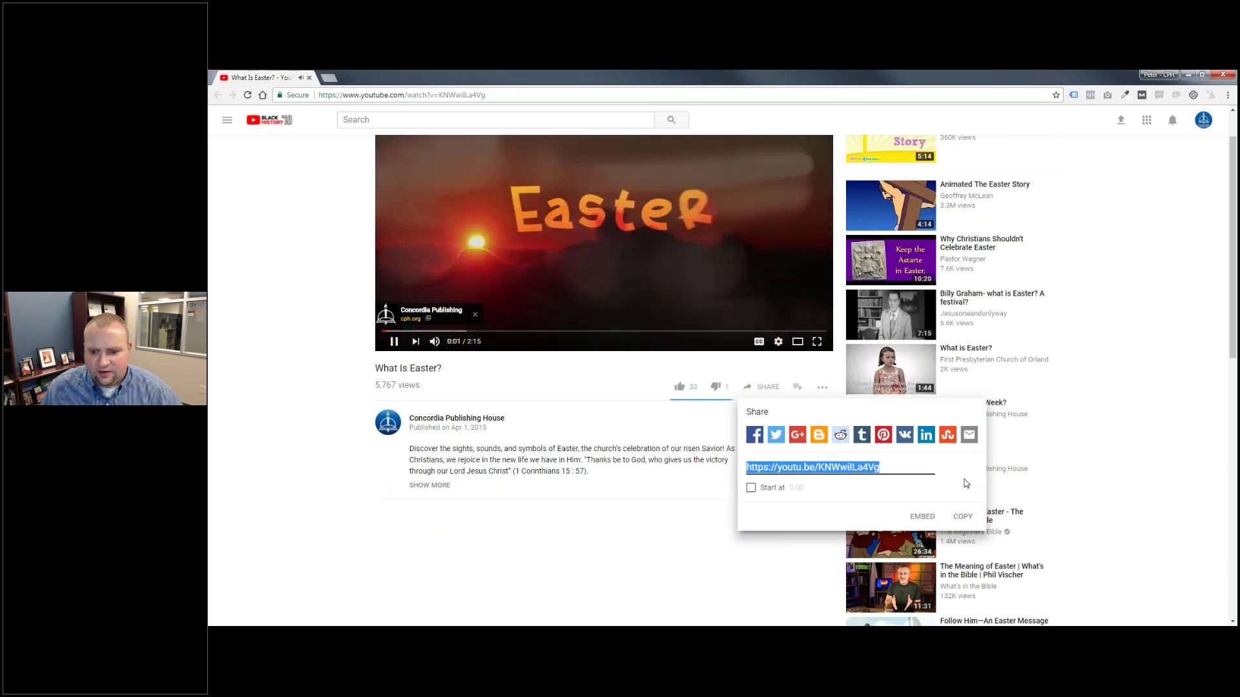
{"action": "left_click", "coordinate": [921, 517]}
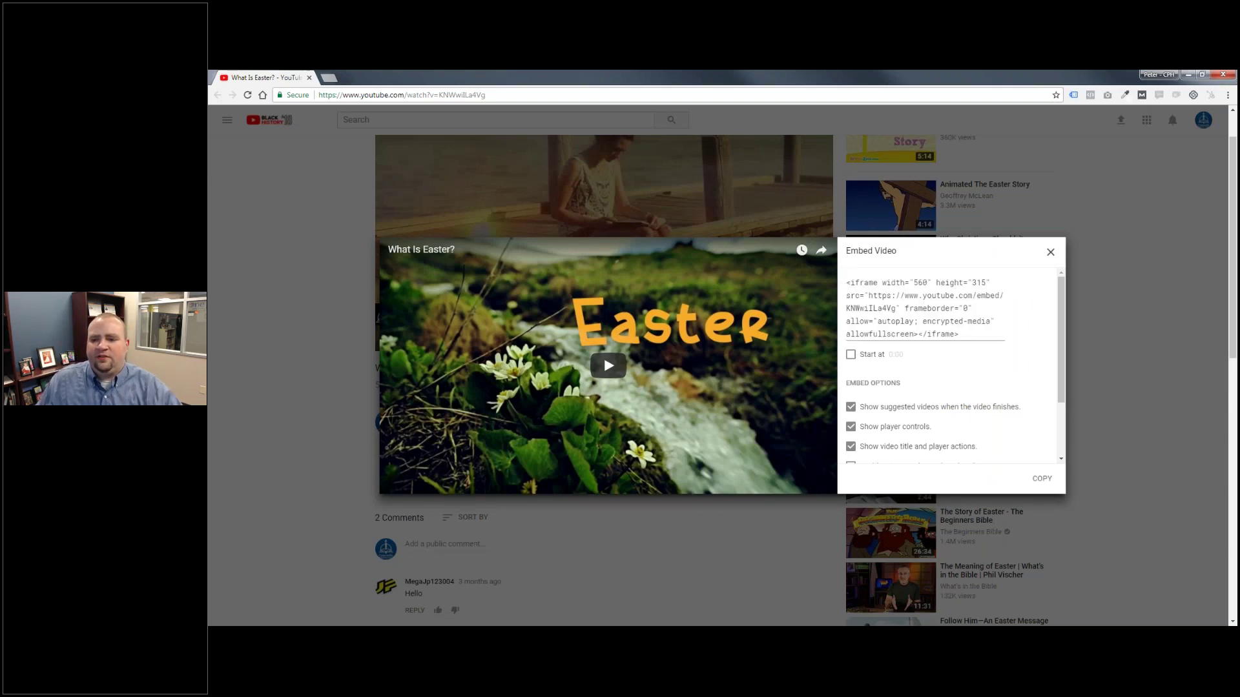
{"action": "key", "text": "Escape"}
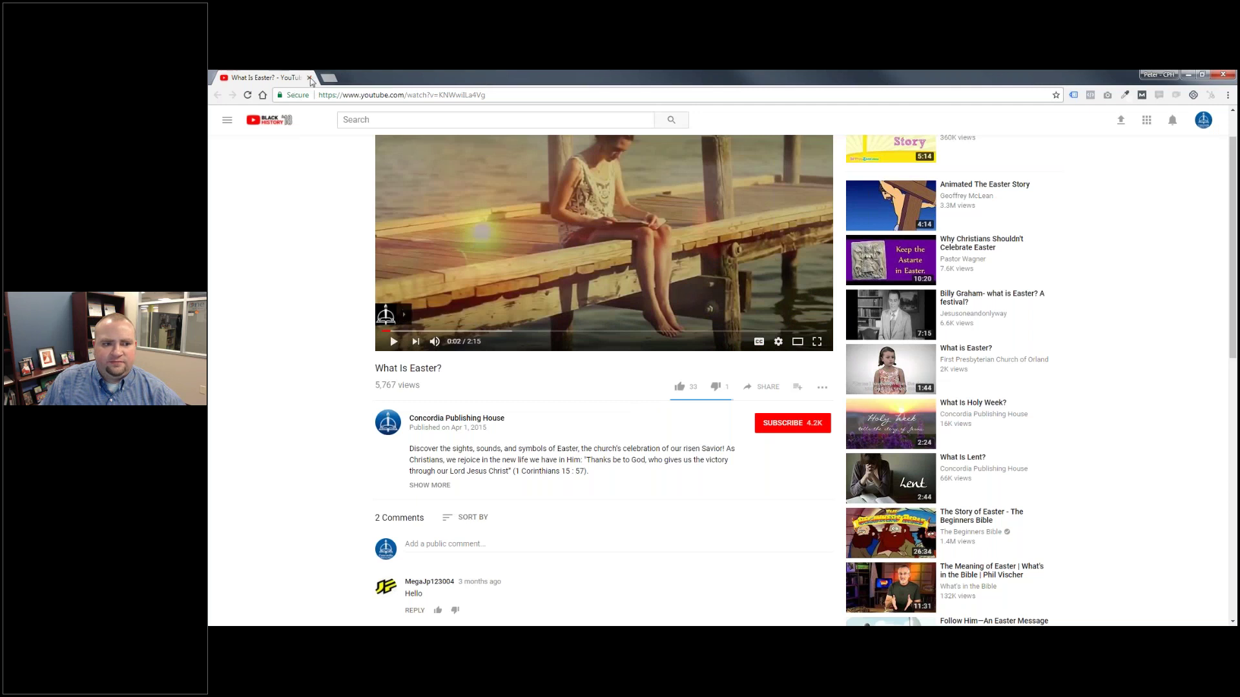
{"action": "left_click", "coordinate": [310, 78]}
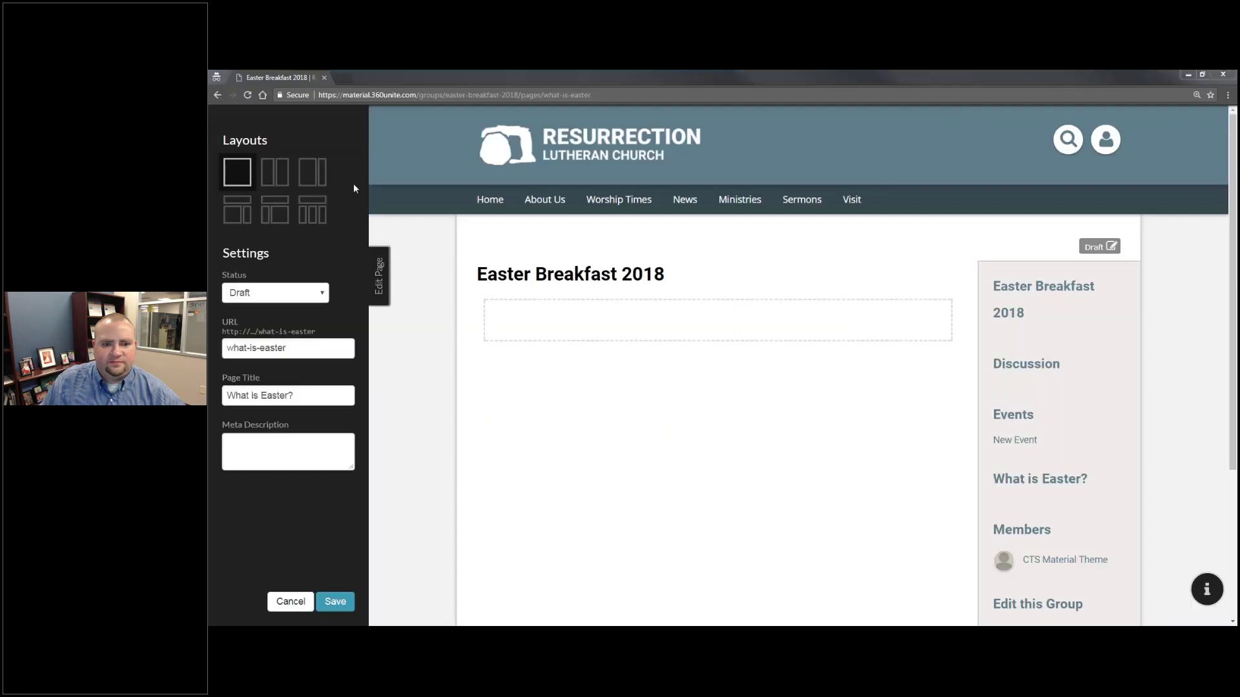
Embed the What Is Easter? YouTube video in the page's content area using the copied iframe code and save the page
{"action": "left_click", "coordinate": [604, 314]}
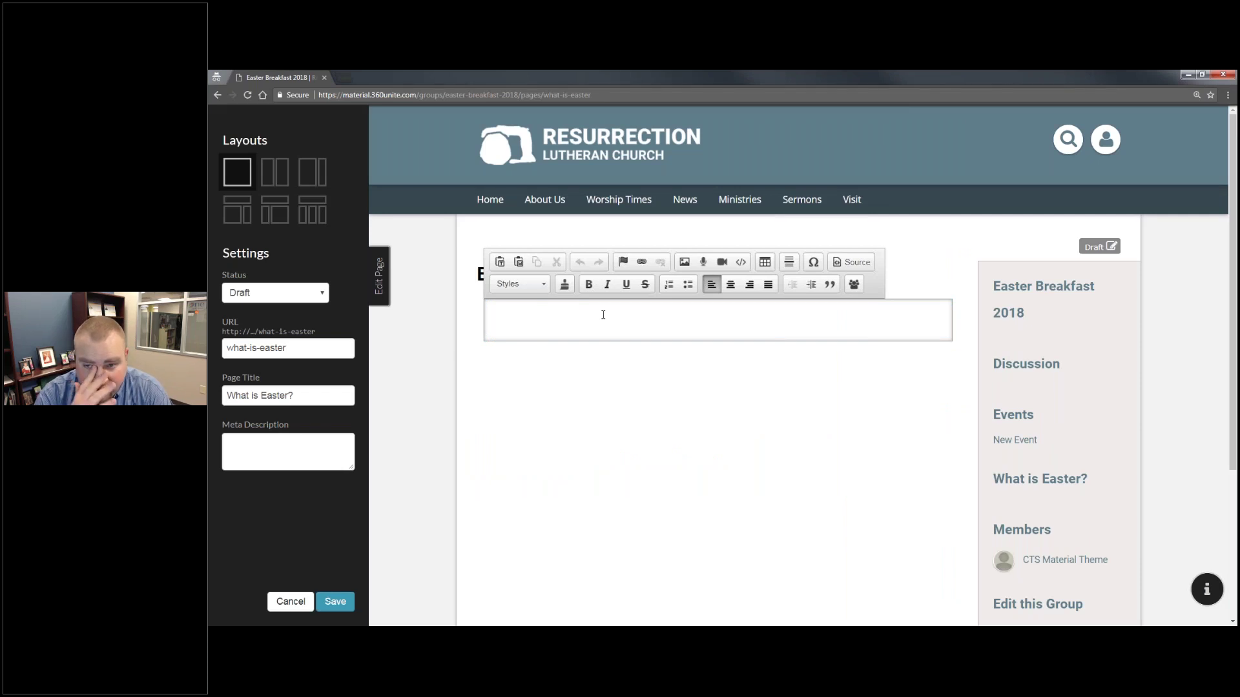
{"action": "left_click", "coordinate": [742, 262]}
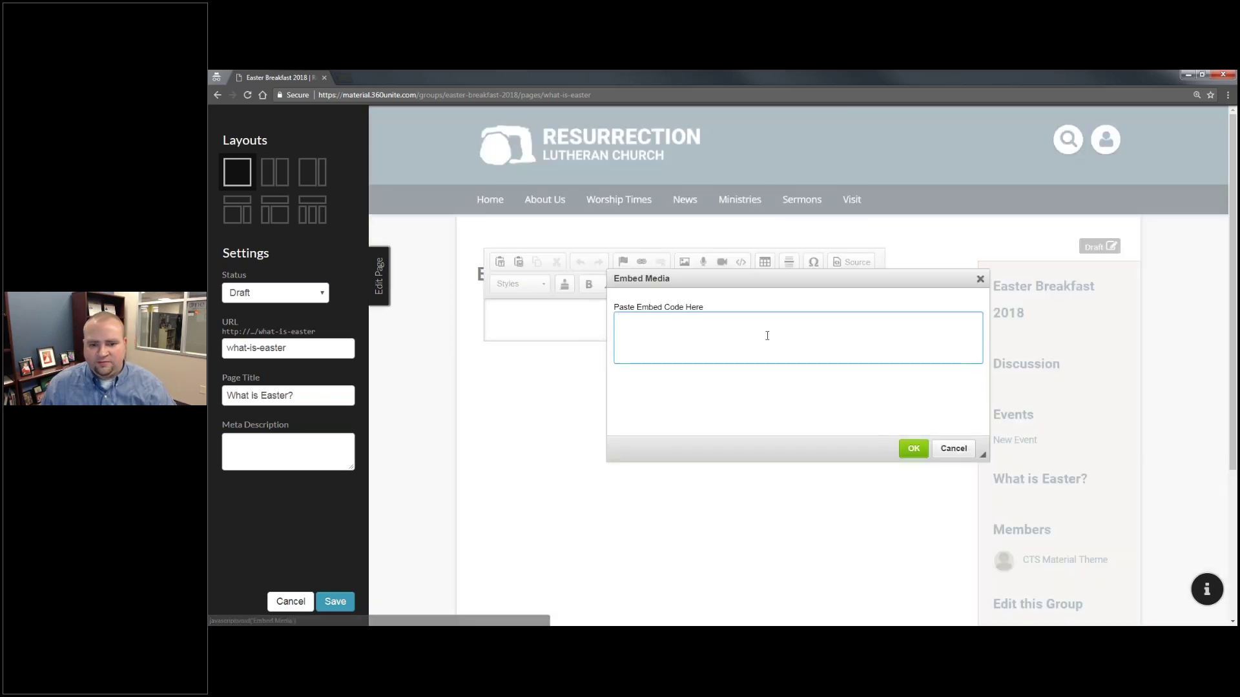
{"action": "type", "text": "<iframe width=\"560\" height=\"315\" src=\"https://www.youtube.com/embed/KNWwilLa4Vg\" frameborder=\"0\" allow=\"autoplay; encrypted-media\" allowfullscreen></iframe>"}
{"action": "left_click", "coordinate": [913, 448]}
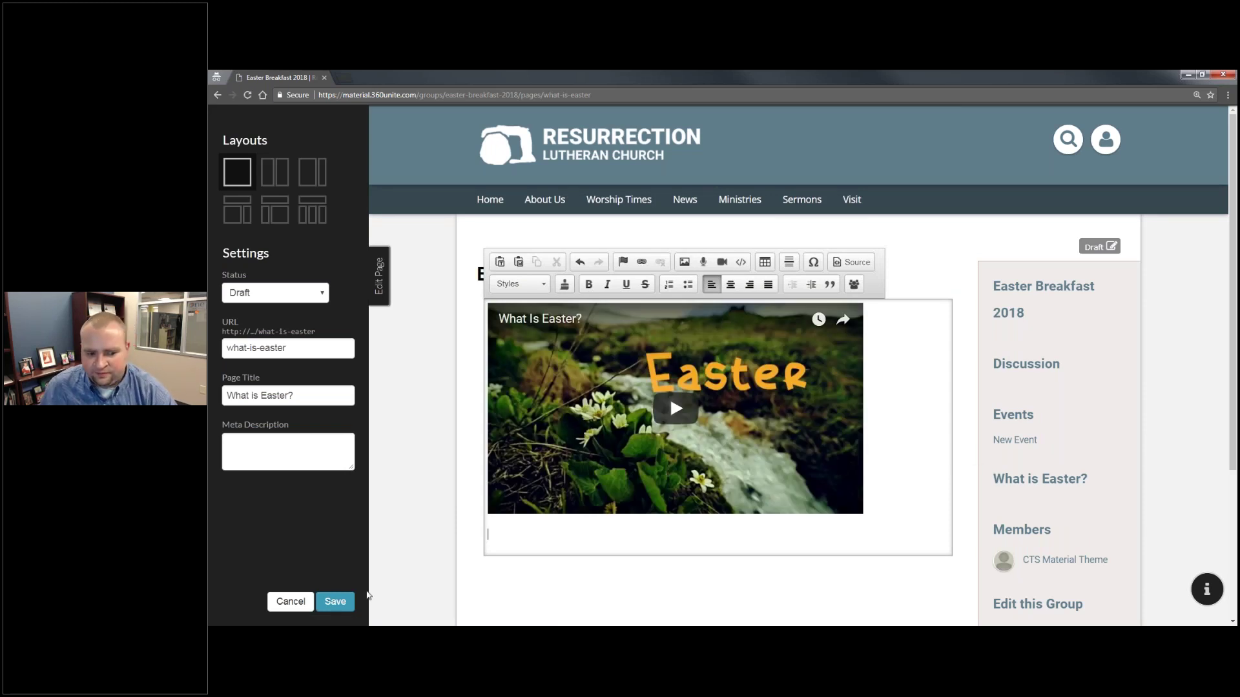
{"action": "left_click", "coordinate": [347, 605]}
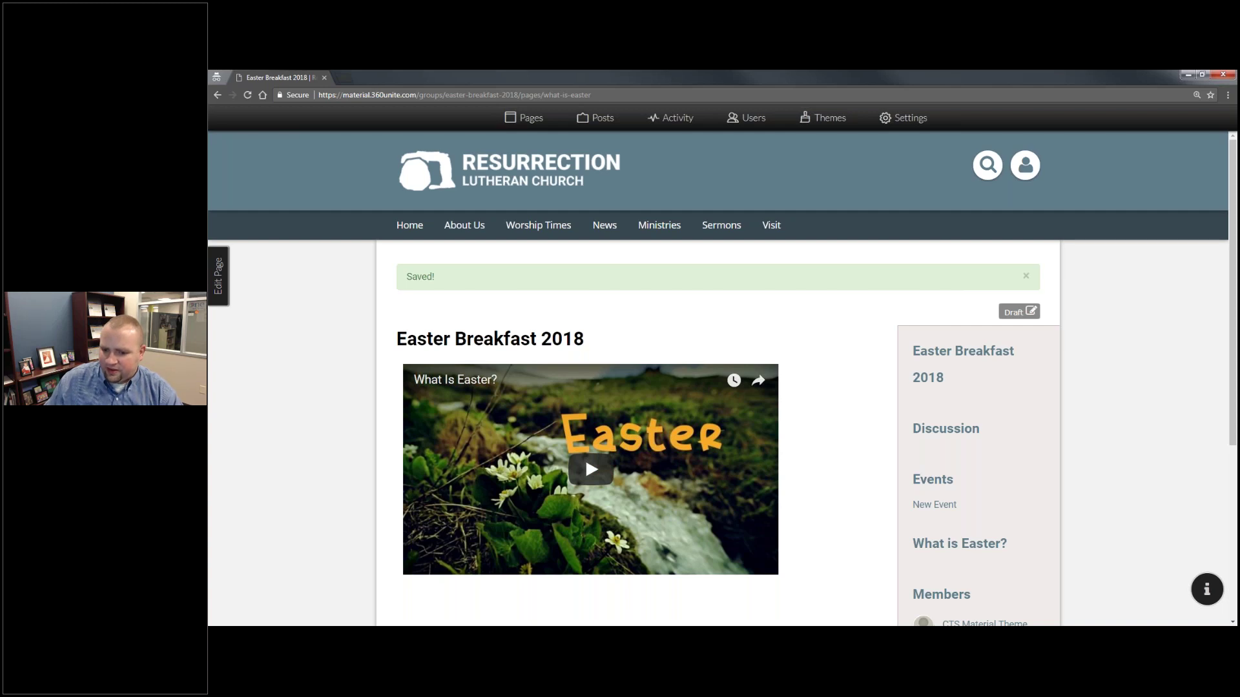
Post "Prep time has moved up to 5:45 a.m." as an Announcement in the group's discussion
{"action": "left_click", "coordinate": [948, 433]}
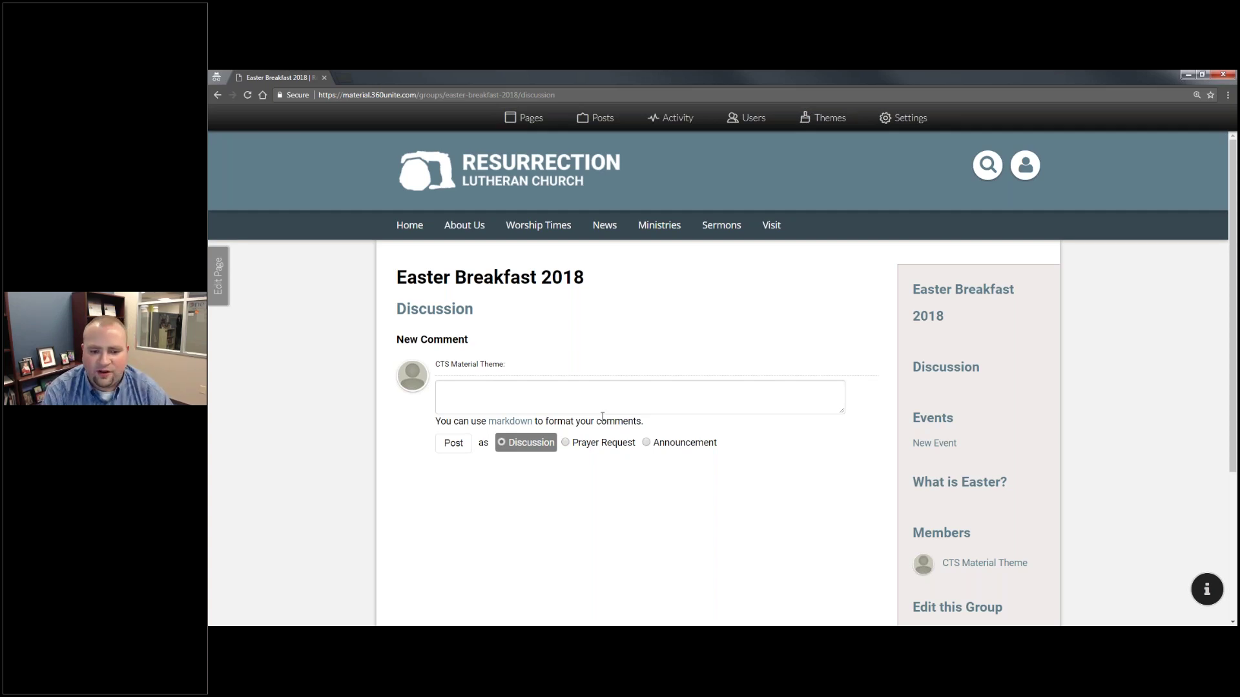
{"action": "left_click", "coordinate": [601, 410]}
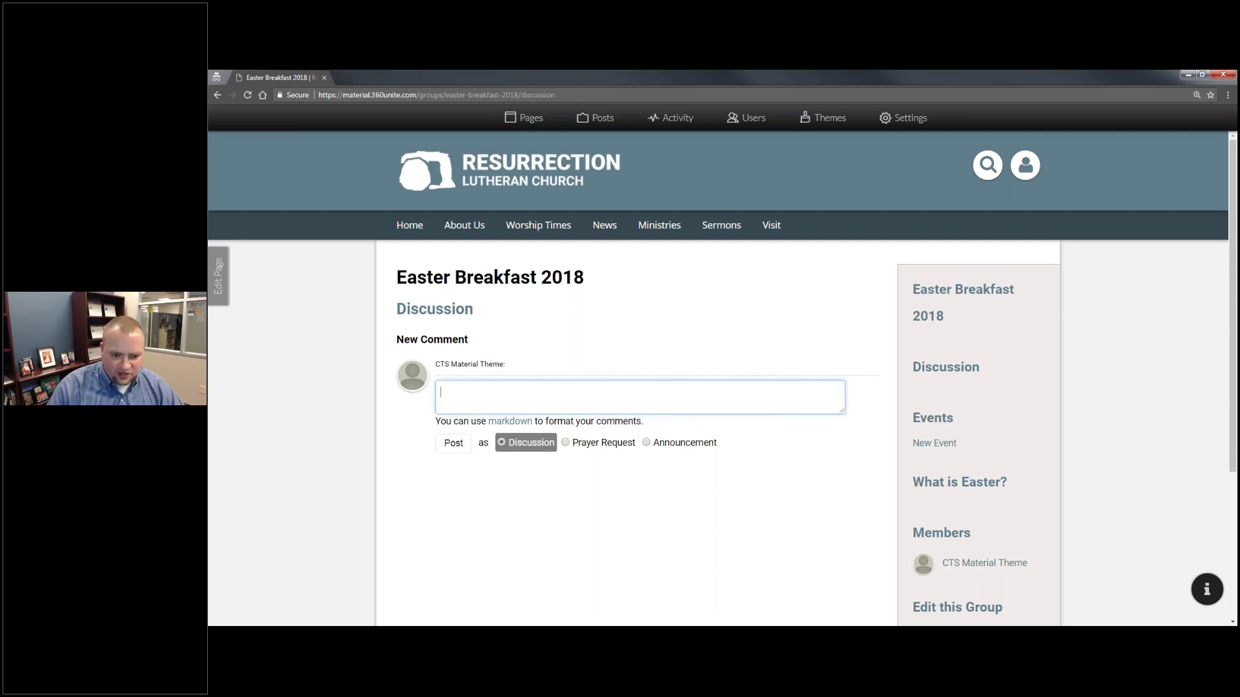
{"action": "left_click", "coordinate": [665, 445]}
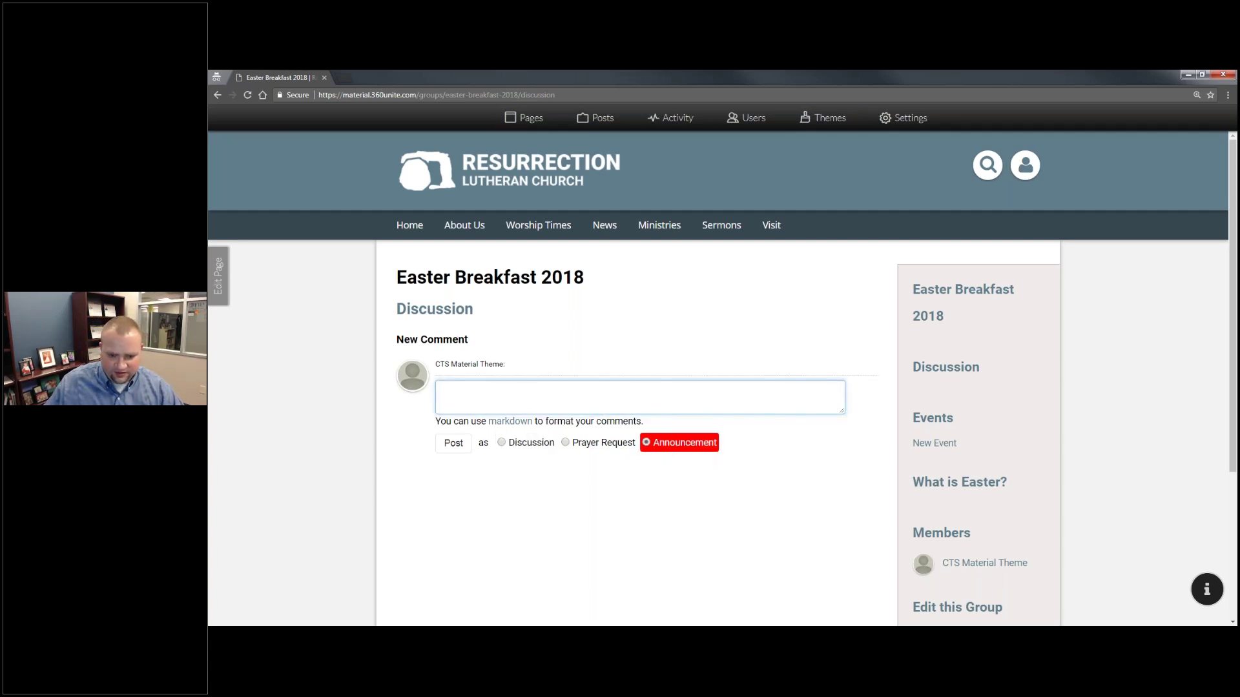
{"action": "type", "text": "Prep t"}
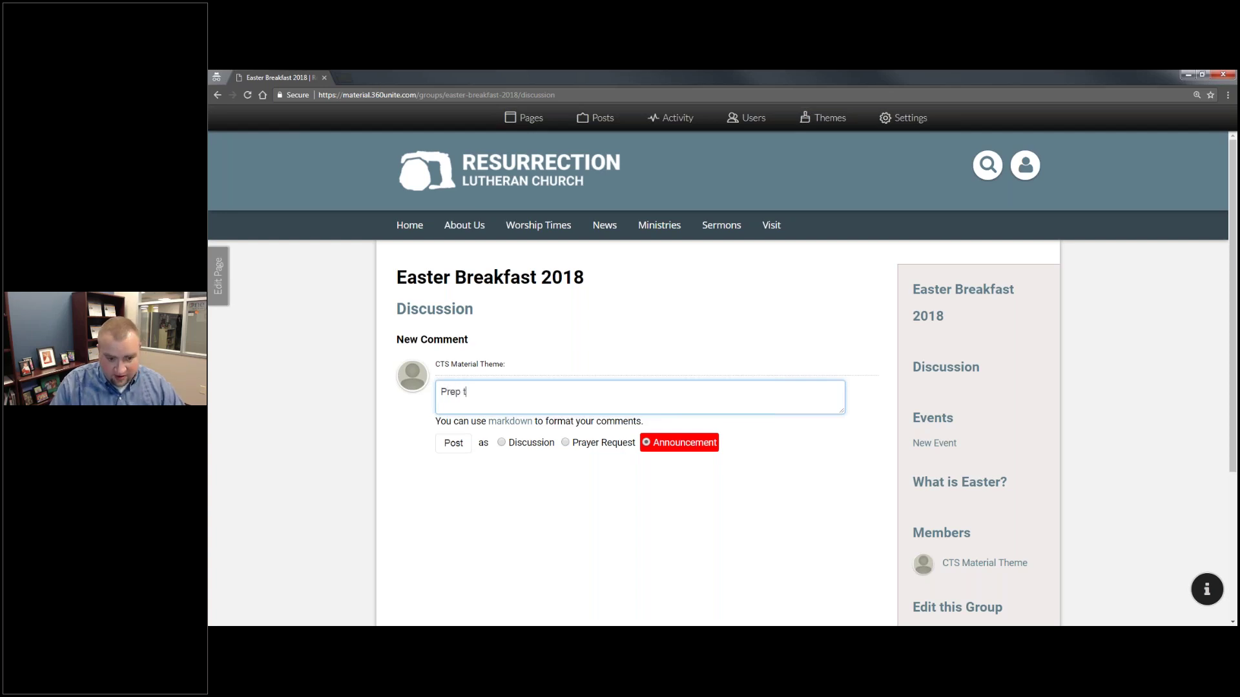
{"action": "type", "text": "ime has moved up to "}
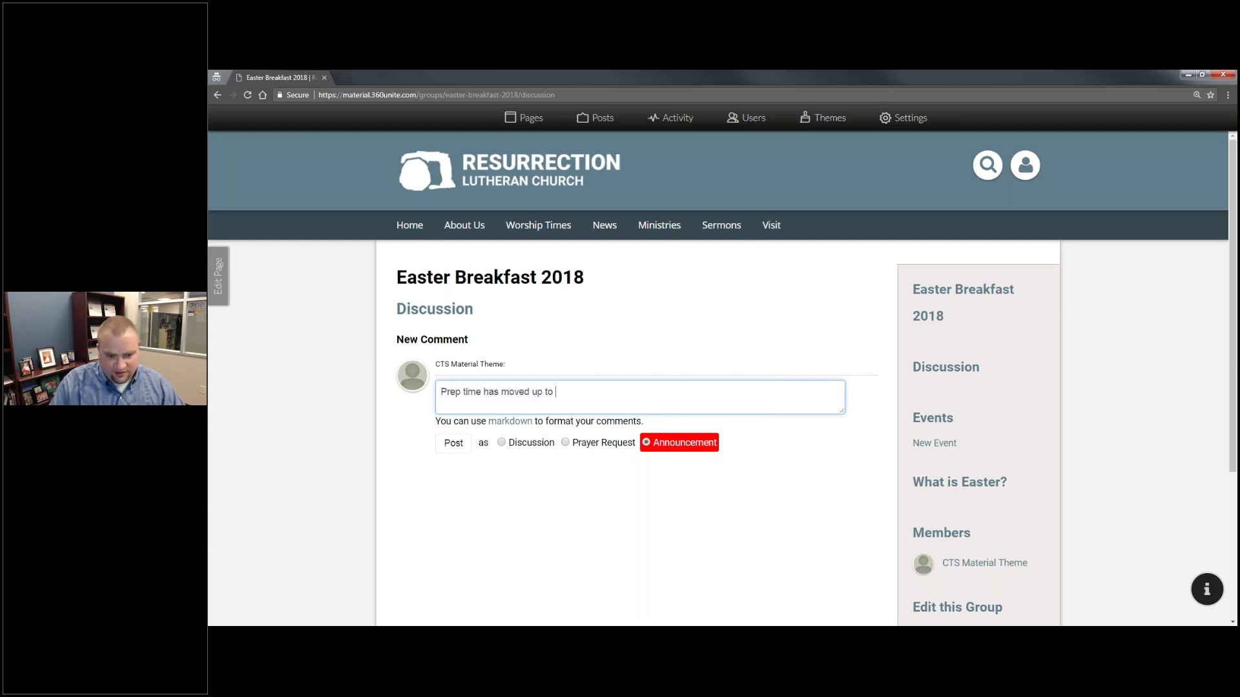
{"action": "type", "text": "5:45 a.m."}
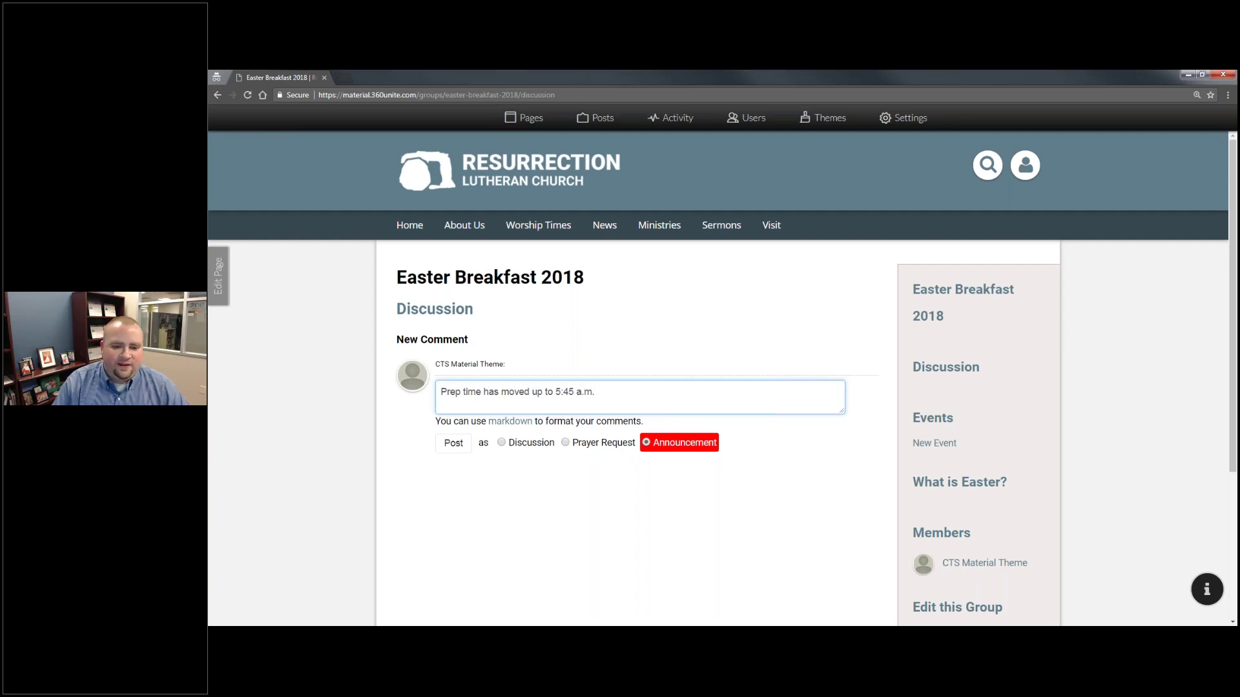
{"action": "scroll", "coordinate": [563, 413], "scroll_direction": "down", "scroll_amount": 3}
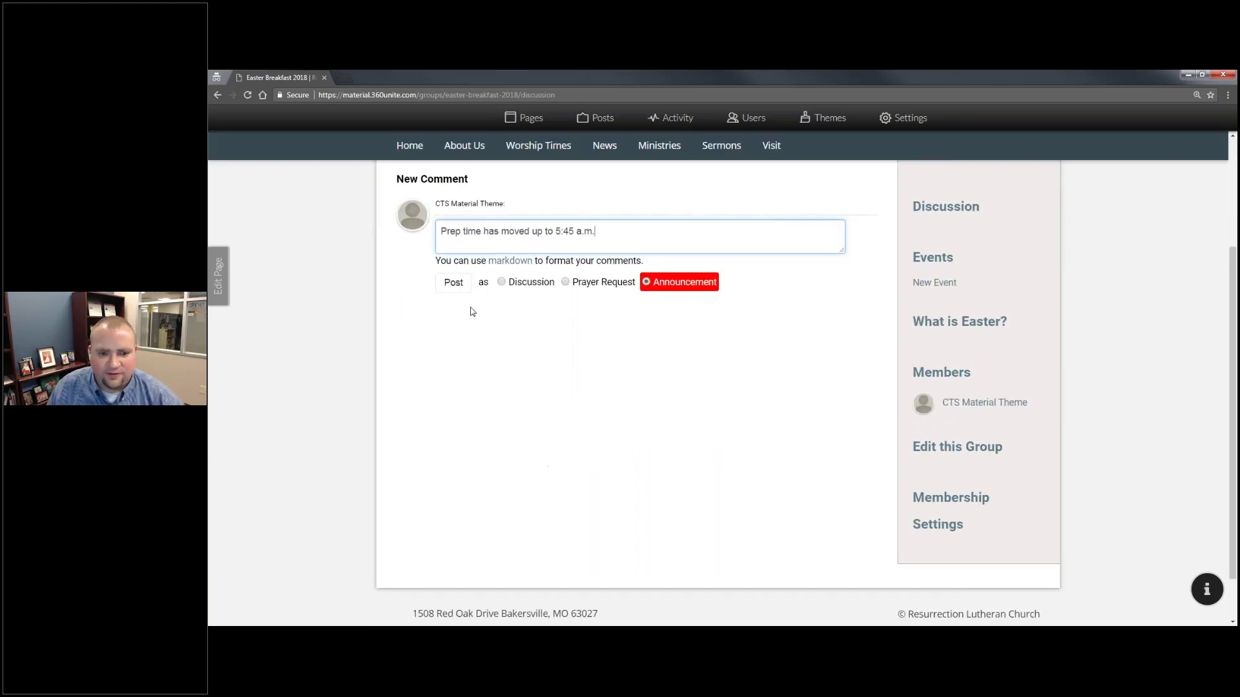
{"action": "left_click", "coordinate": [453, 283]}
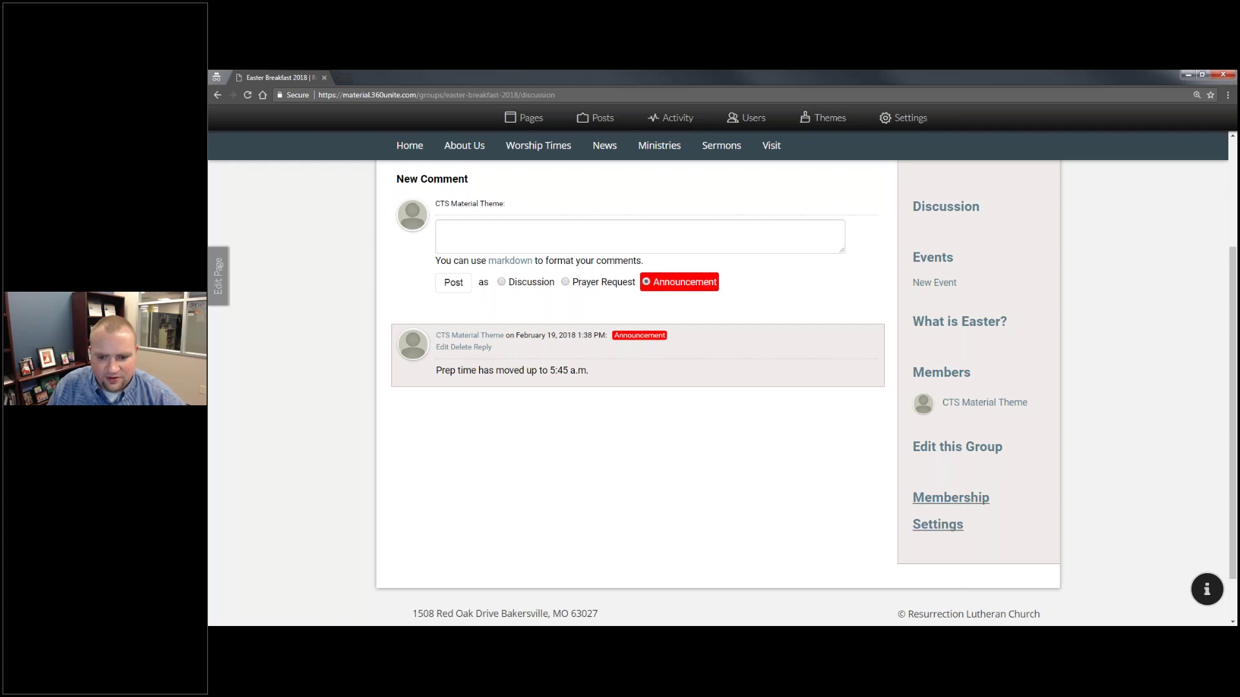
Set the group membership notifications to email only when a leader makes an announcement, and update the membership
{"action": "left_click", "coordinate": [944, 500]}
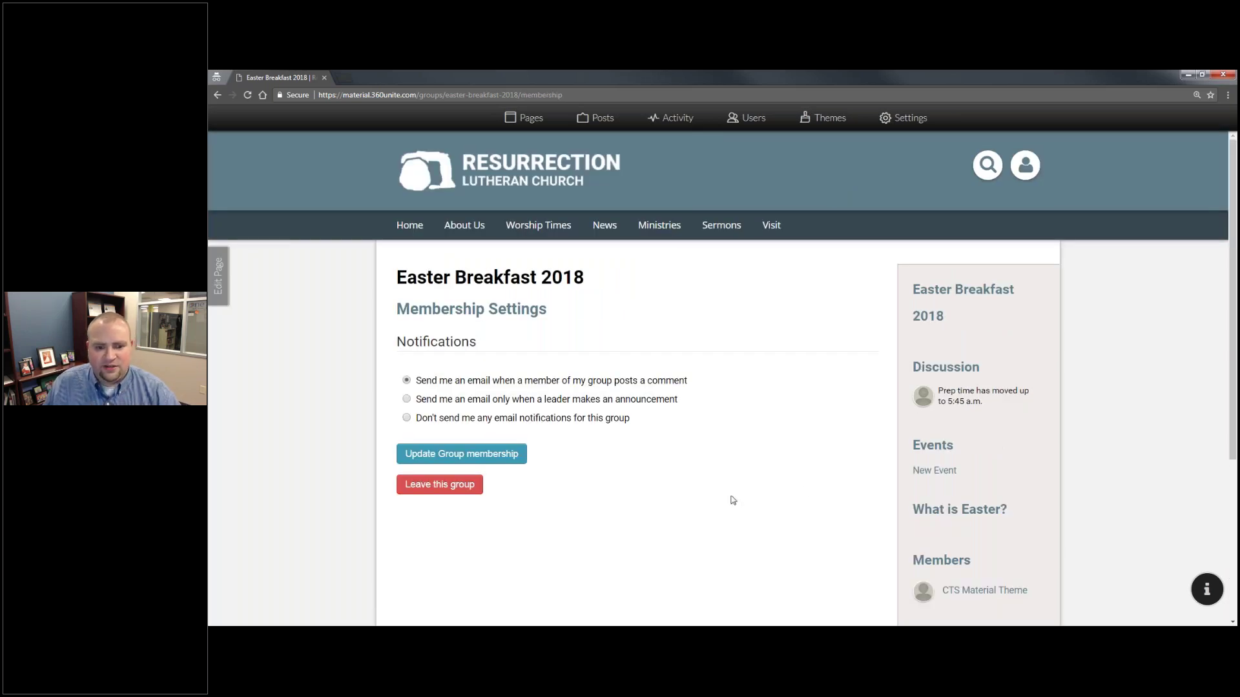
{"action": "scroll", "coordinate": [707, 501], "scroll_direction": "down", "scroll_amount": 1}
{"action": "scroll", "coordinate": [707, 500], "scroll_direction": "down", "scroll_amount": 2}
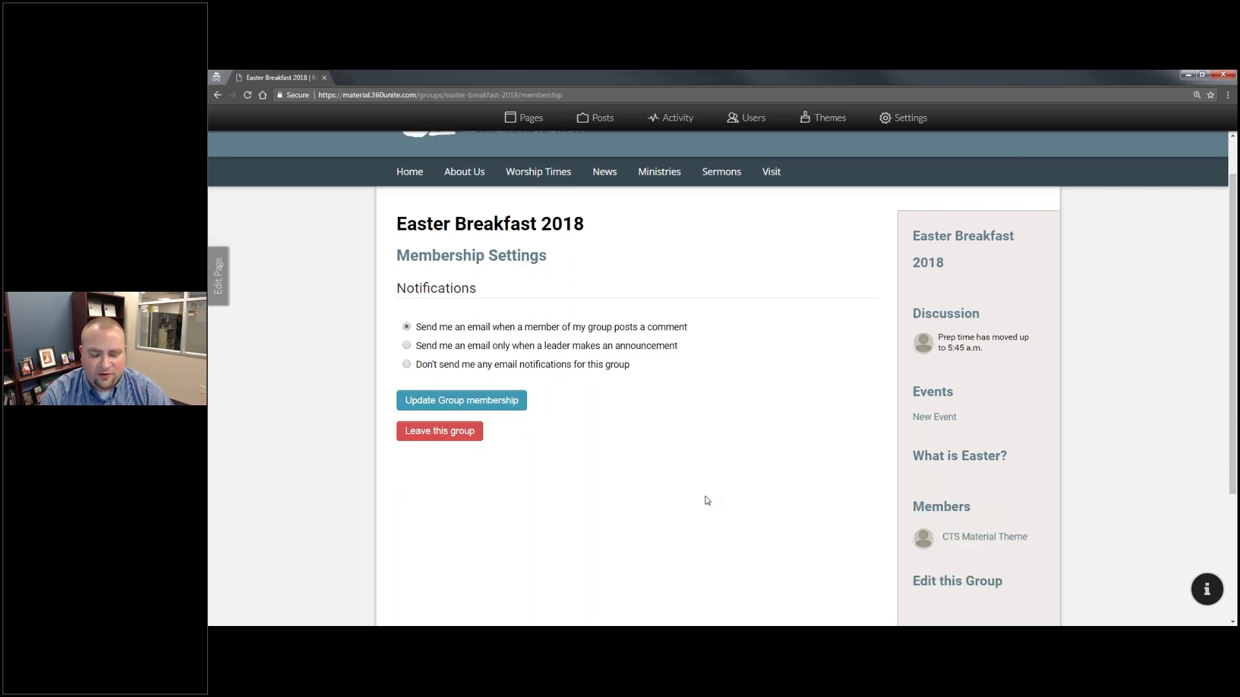
{"action": "left_click", "coordinate": [406, 346]}
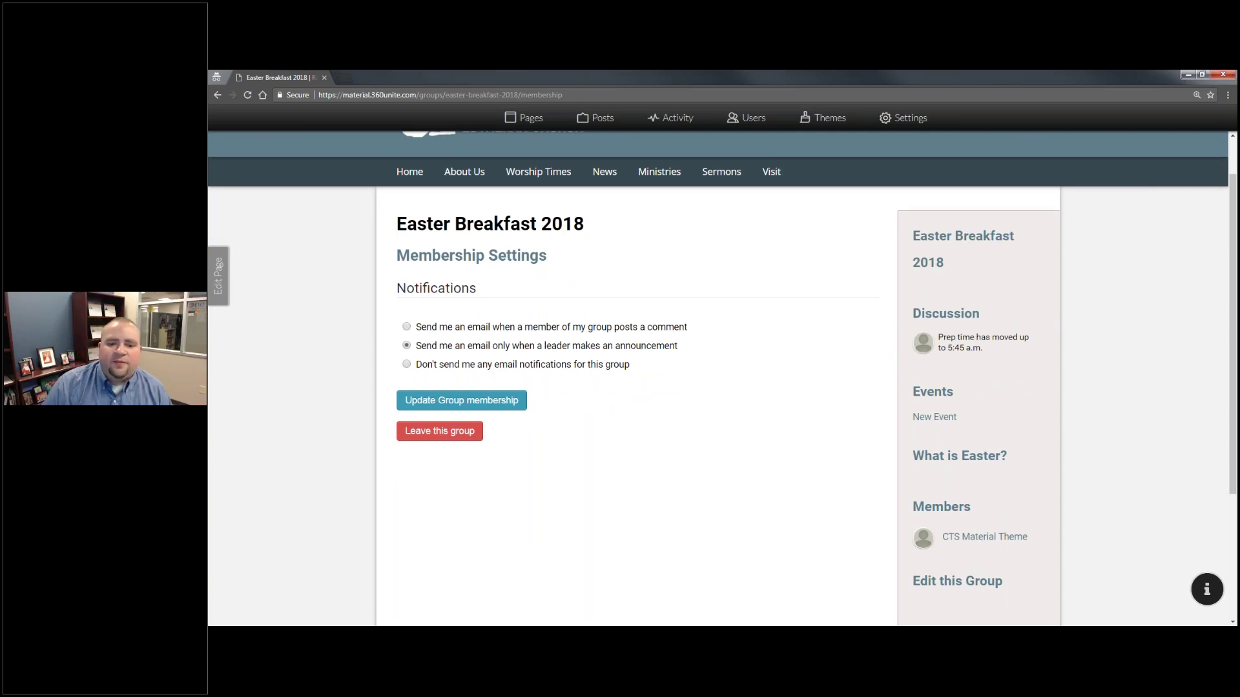
{"action": "left_click", "coordinate": [513, 401]}
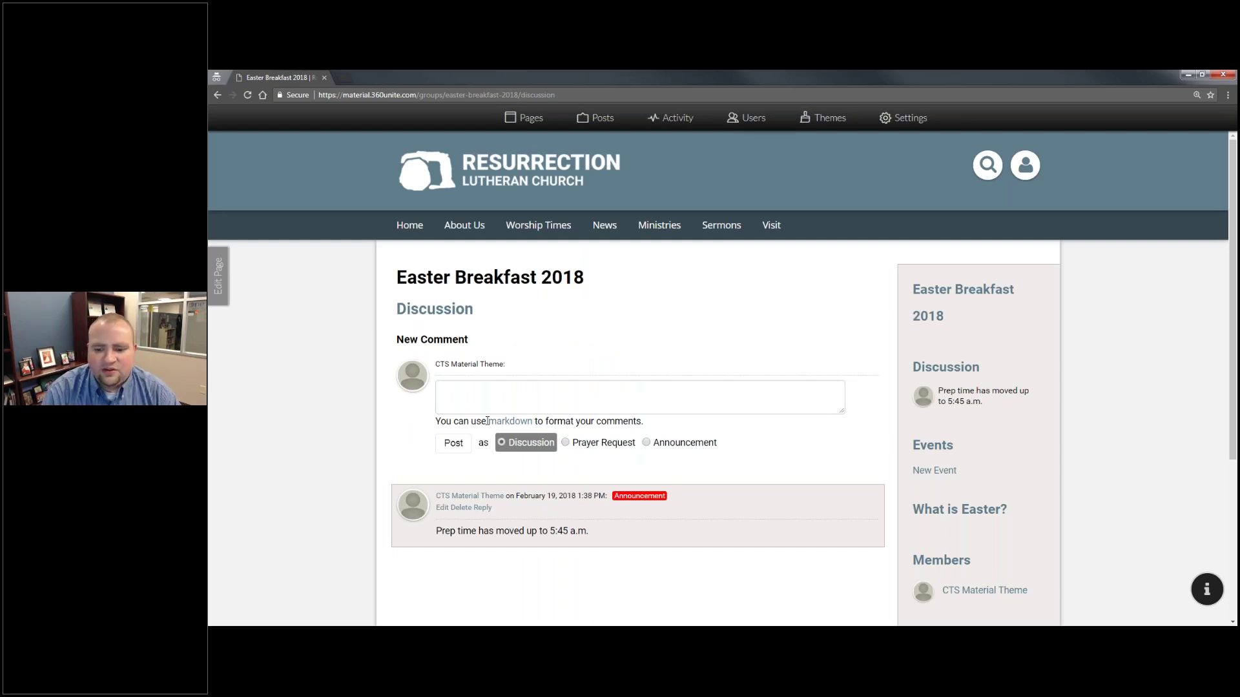
View the group's members, and open the Add People form in the site's user administration
{"action": "left_click", "coordinate": [944, 561]}
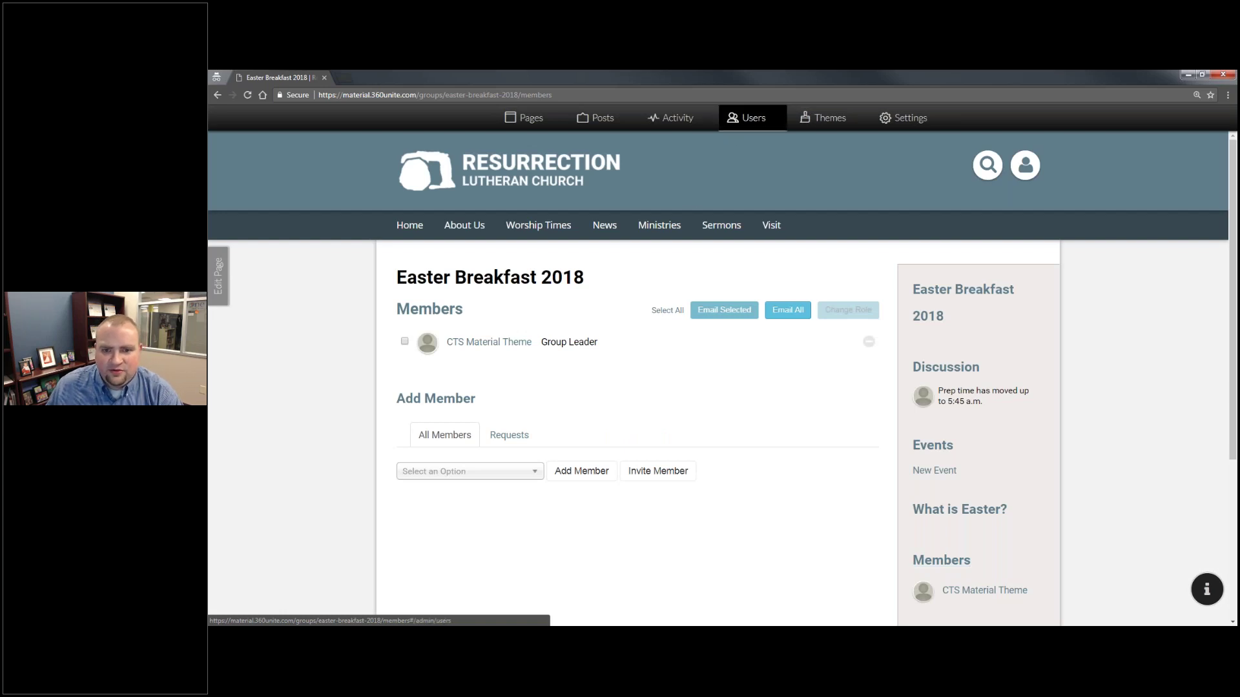
{"action": "left_click", "coordinate": [736, 124]}
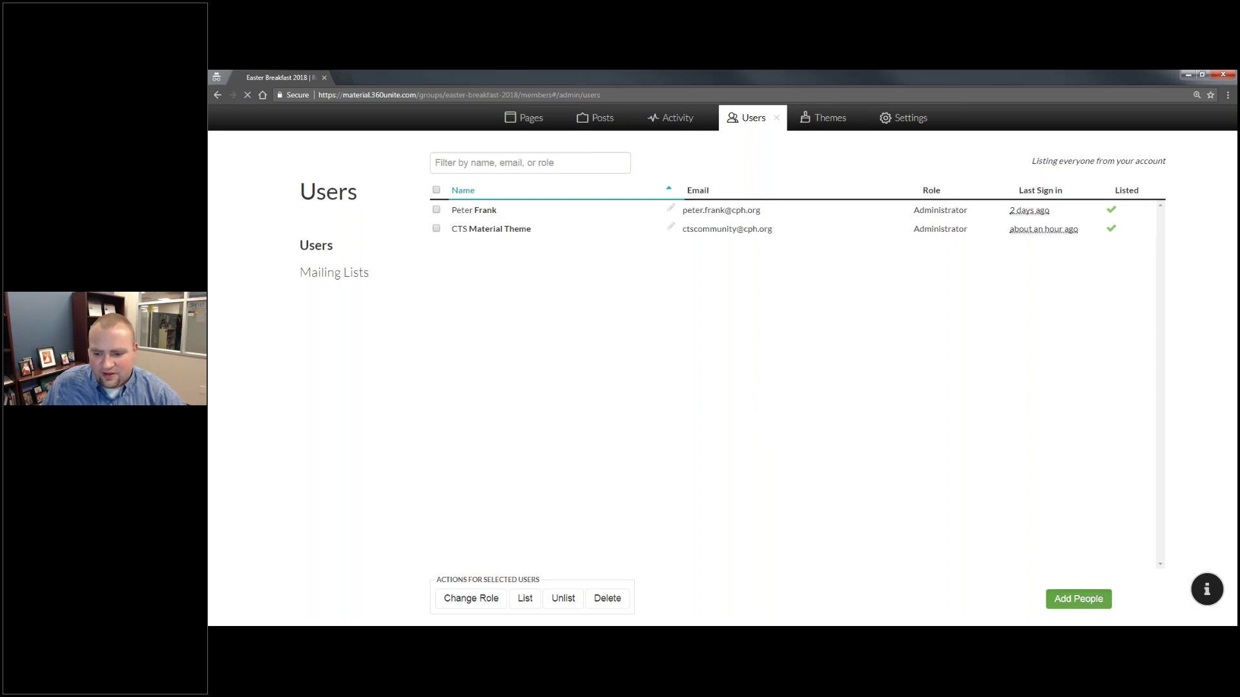
{"action": "left_click", "coordinate": [1103, 600]}
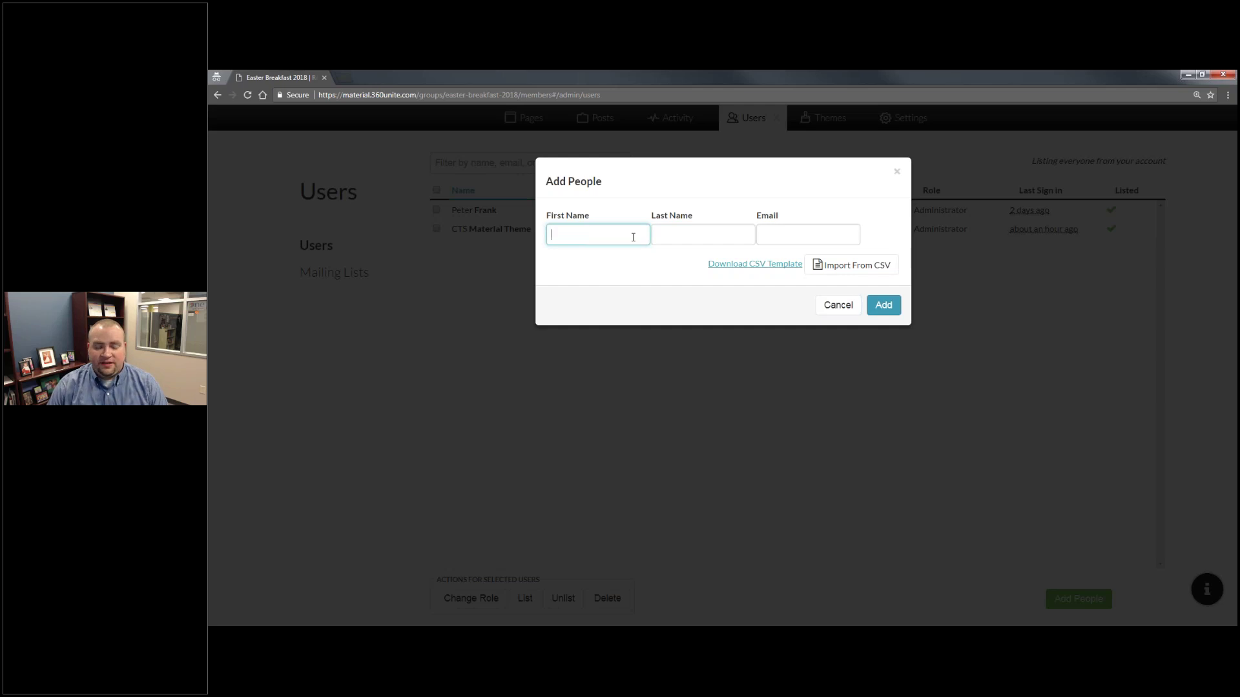
Download the CSV template for adding people and open the Users to Import spreadsheet in Excel
{"action": "left_click", "coordinate": [780, 264]}
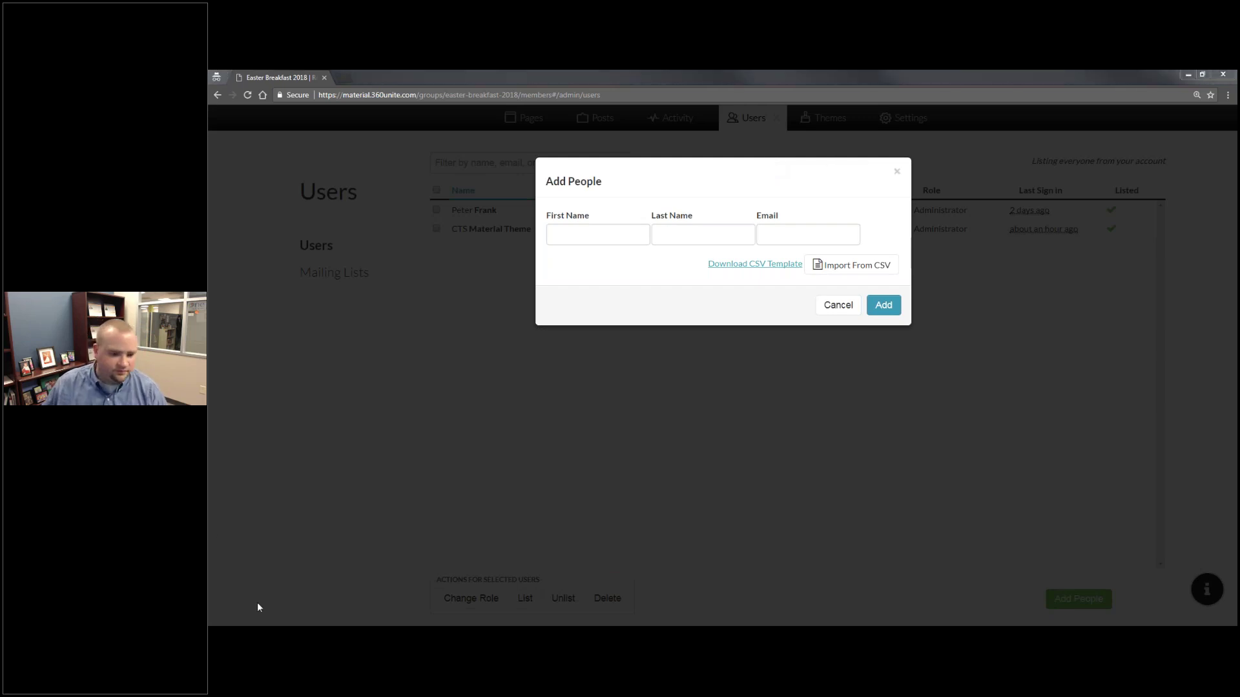
{"action": "left_click", "coordinate": [684, 75]}
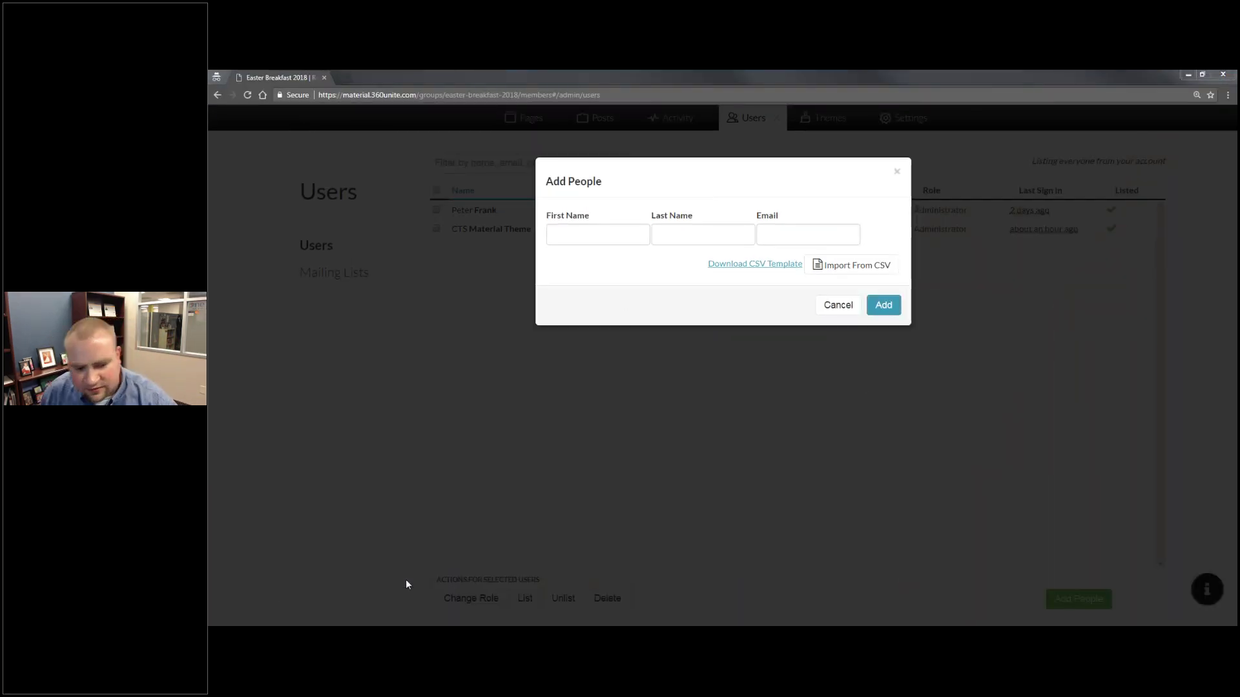
{"action": "mouse_move", "coordinate": [409, 583]}
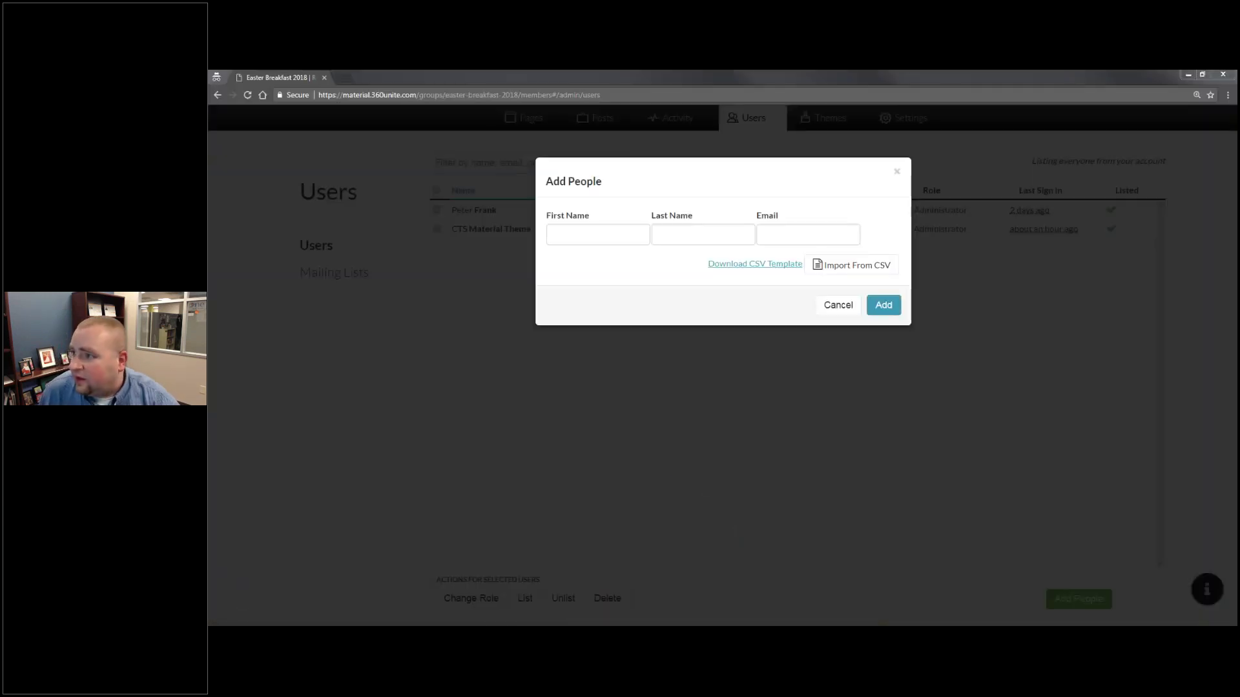
{"action": "left_click_drag", "start_coordinate": [1234, 76], "coordinate": [278, 72]}
{"action": "left_click_drag", "start_coordinate": [478, 286], "coordinate": [446, 287]}
{"action": "left_click_drag", "start_coordinate": [239, 219], "coordinate": [313, 227]}
{"action": "left_click", "coordinate": [684, 361]}
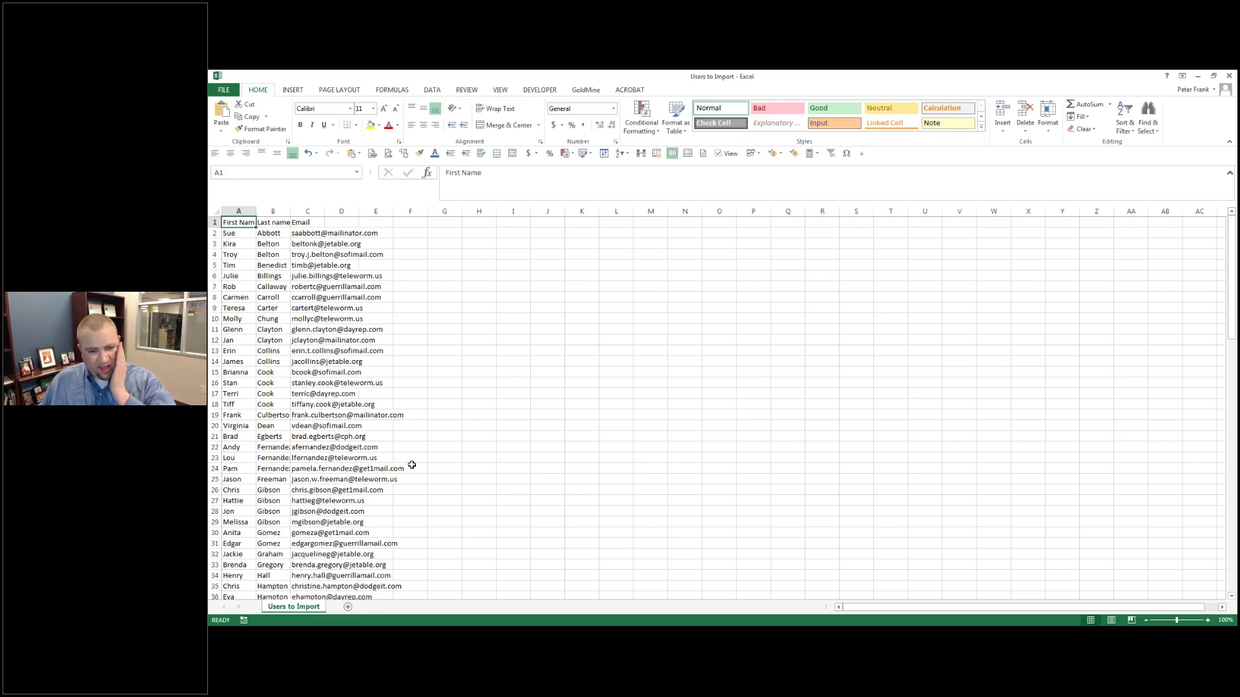
Review the rows in the Users to Import spreadsheet, and close it along with the downloaded CSV template
{"action": "scroll", "coordinate": [396, 326], "scroll_direction": "down", "scroll_amount": 5}
{"action": "scroll", "coordinate": [396, 327], "scroll_direction": "up", "scroll_amount": 5}
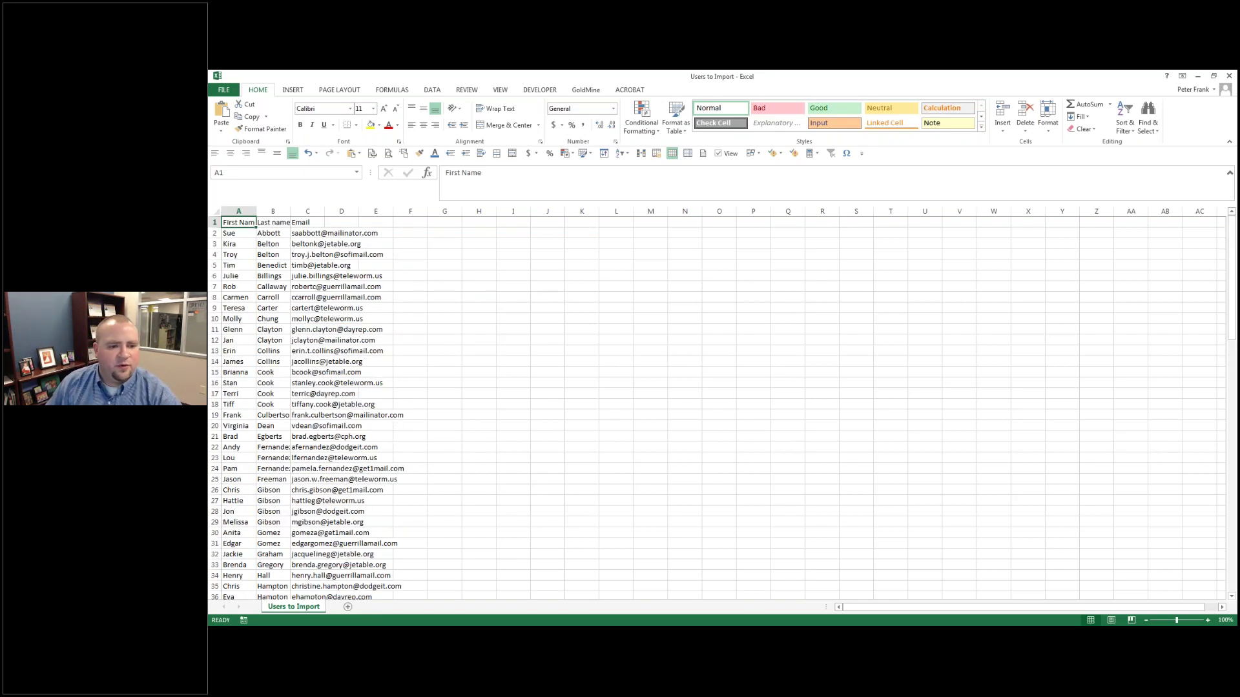
{"action": "scroll", "coordinate": [716, 406], "scroll_direction": "down", "scroll_amount": 1}
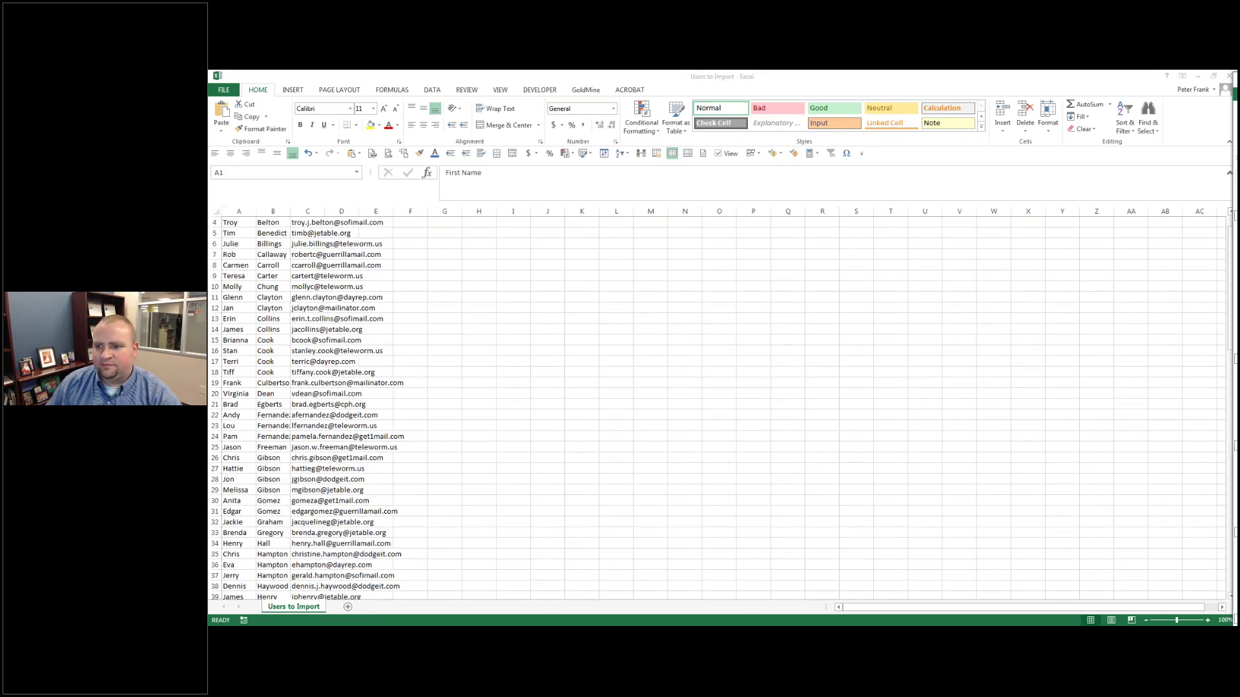
{"action": "left_click", "coordinate": [1228, 76]}
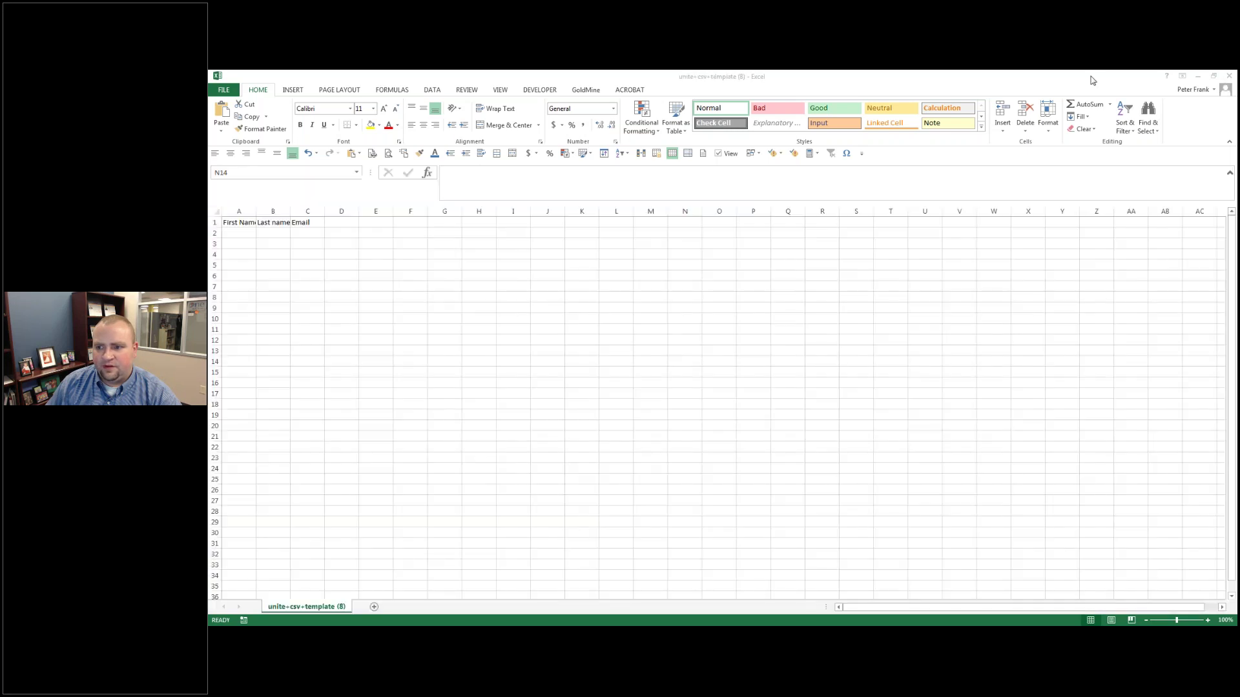
{"action": "left_click", "coordinate": [1228, 76]}
Reopen the Add People form, import the Users to Import file from CSV, and add all the listed people
{"action": "left_click", "coordinate": [838, 304]}
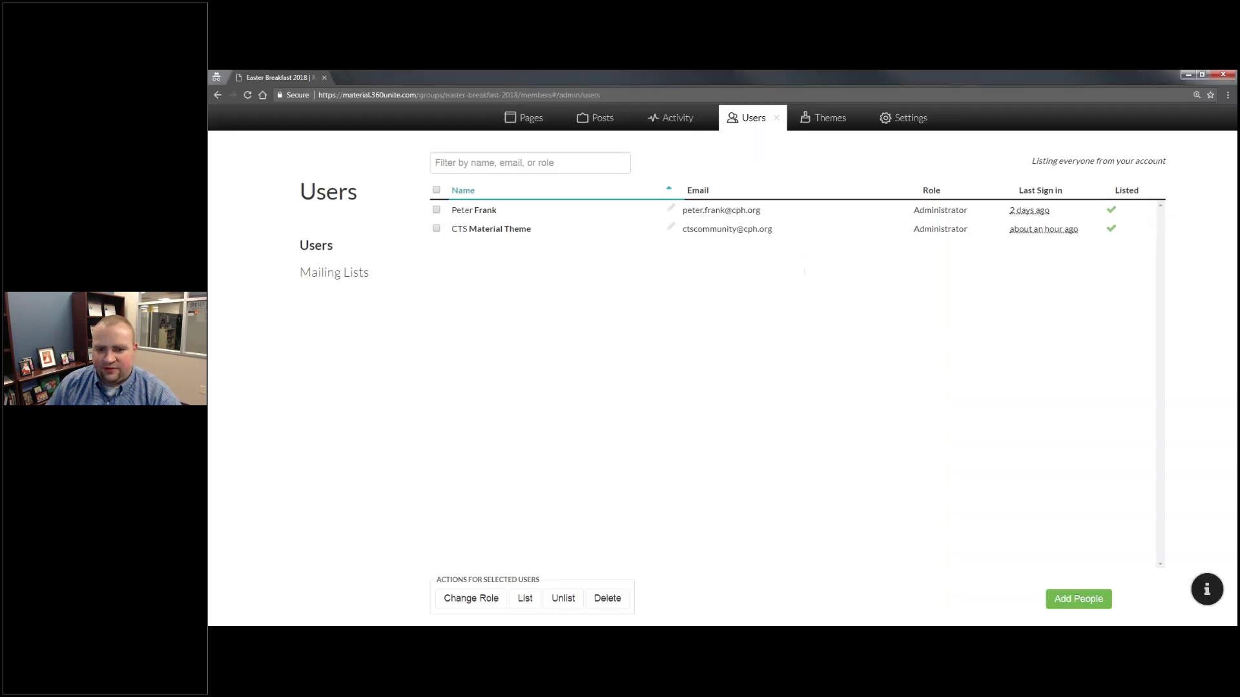
{"action": "left_click", "coordinate": [1085, 600]}
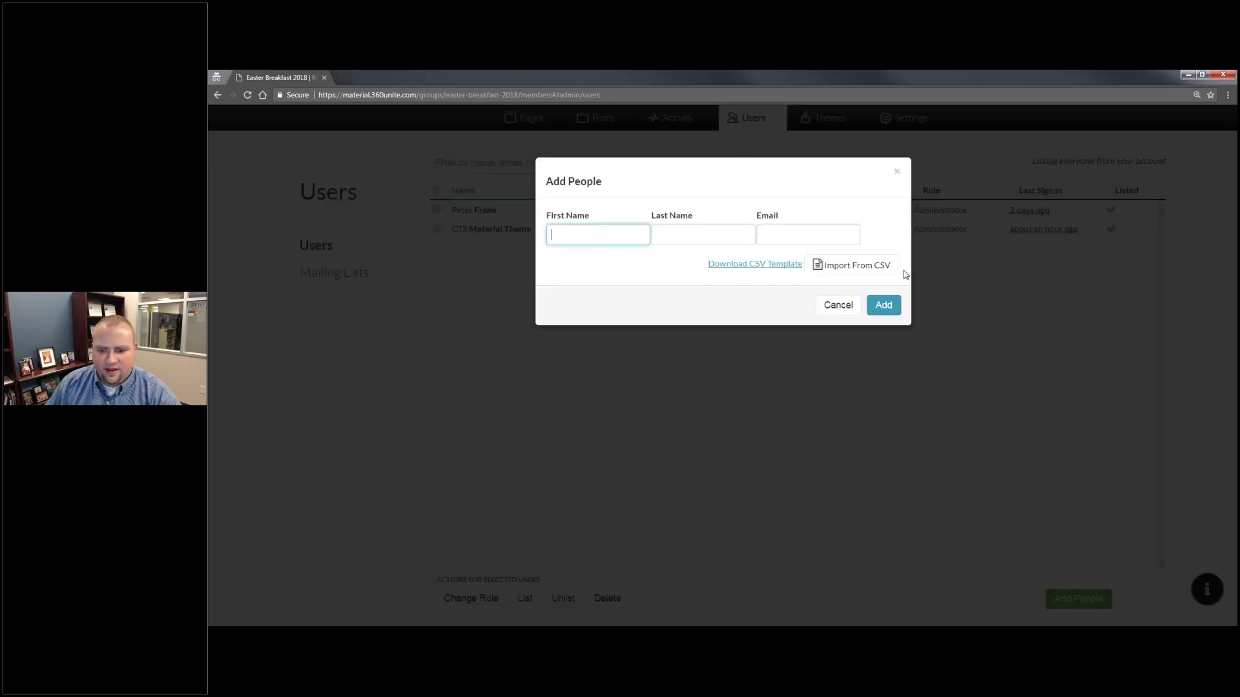
{"action": "left_click", "coordinate": [836, 266]}
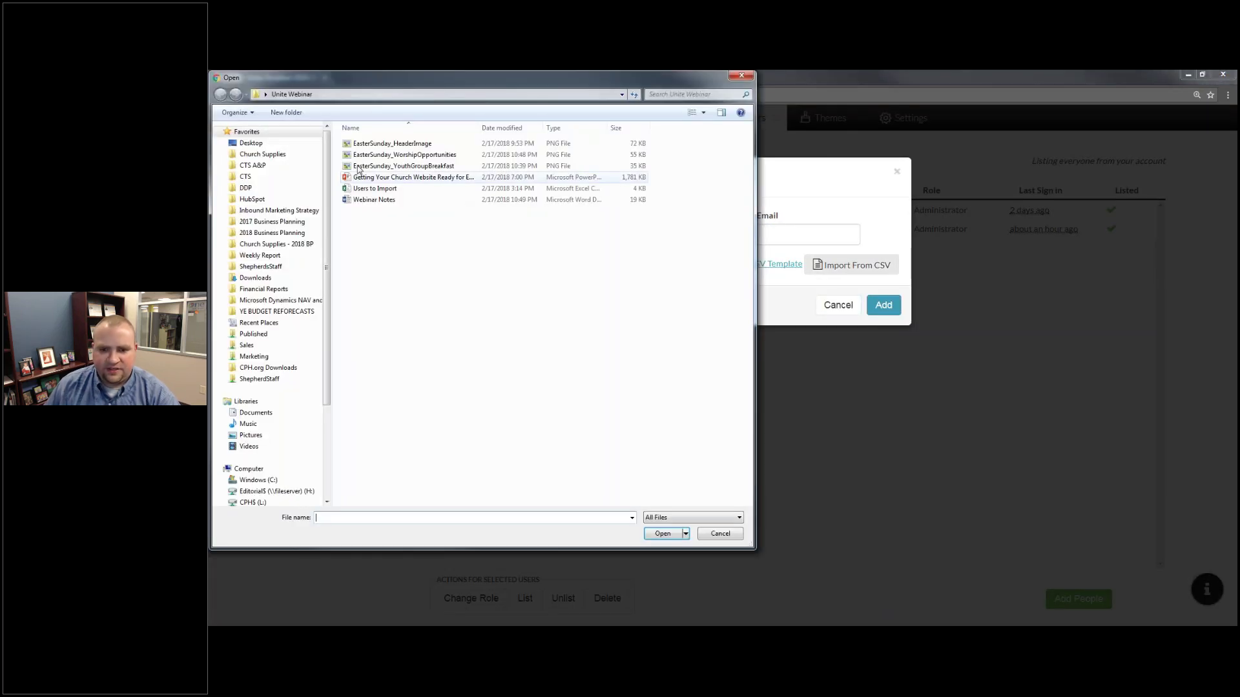
{"action": "double_click", "coordinate": [386, 188]}
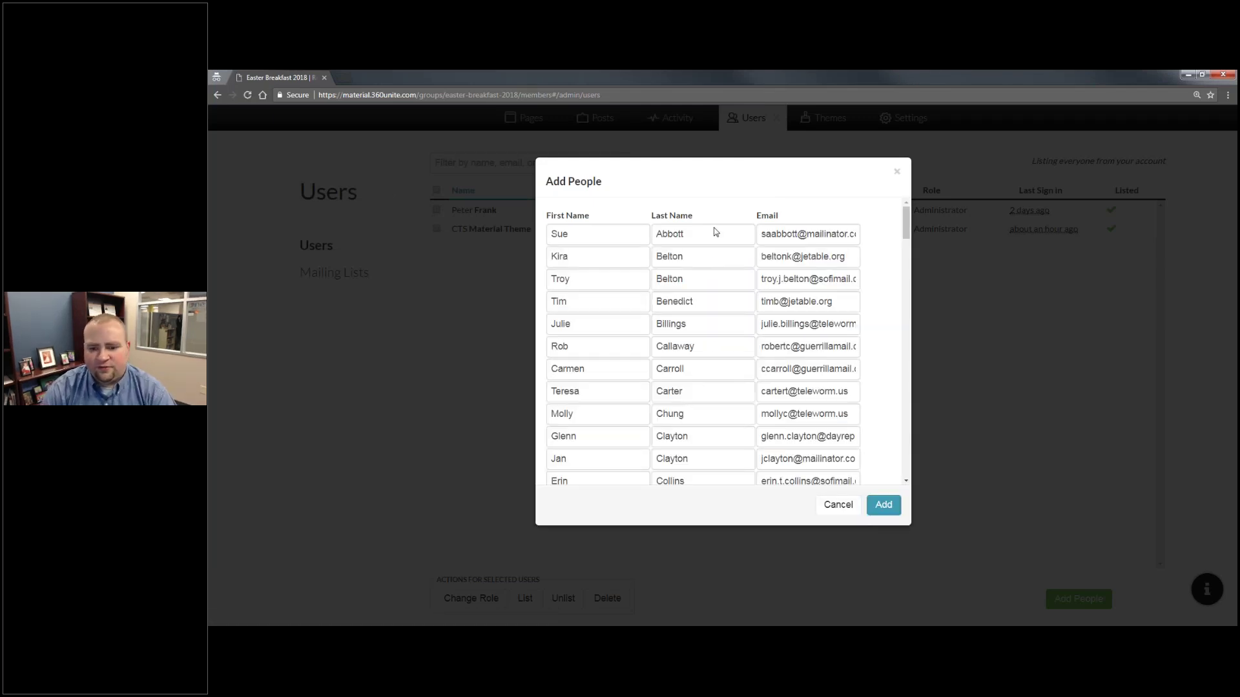
{"action": "scroll", "coordinate": [715, 232], "scroll_direction": "down", "scroll_amount": 15}
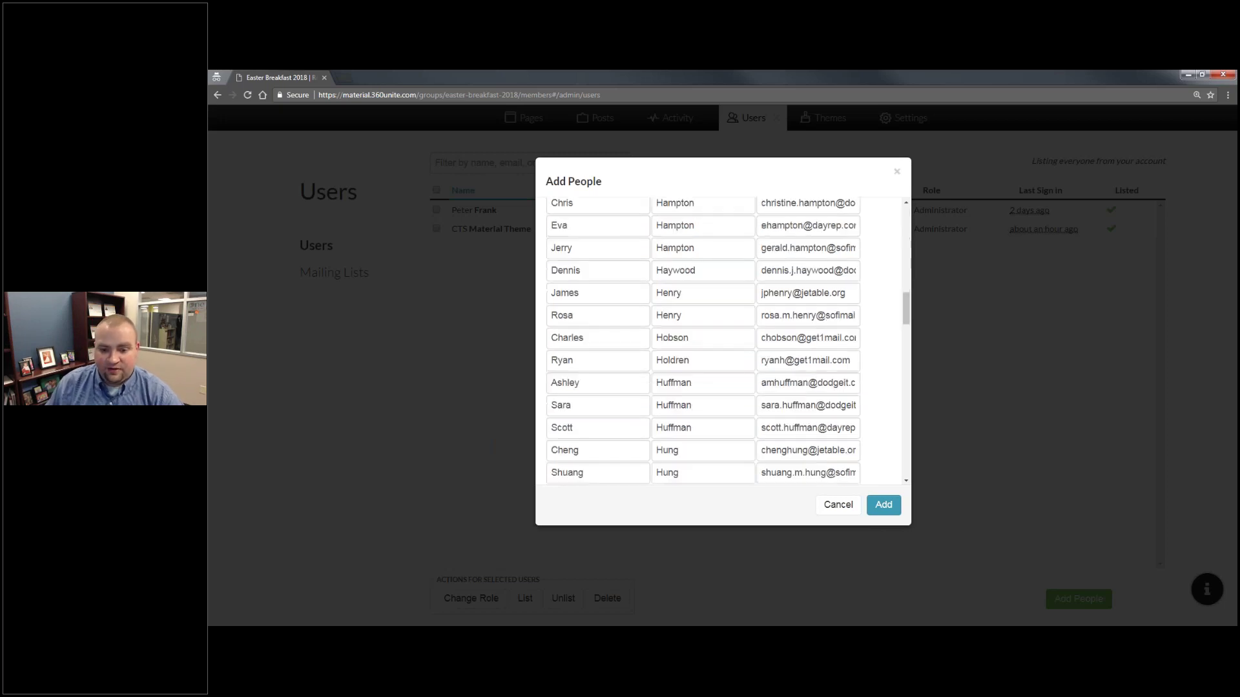
{"action": "left_click", "coordinate": [893, 504]}
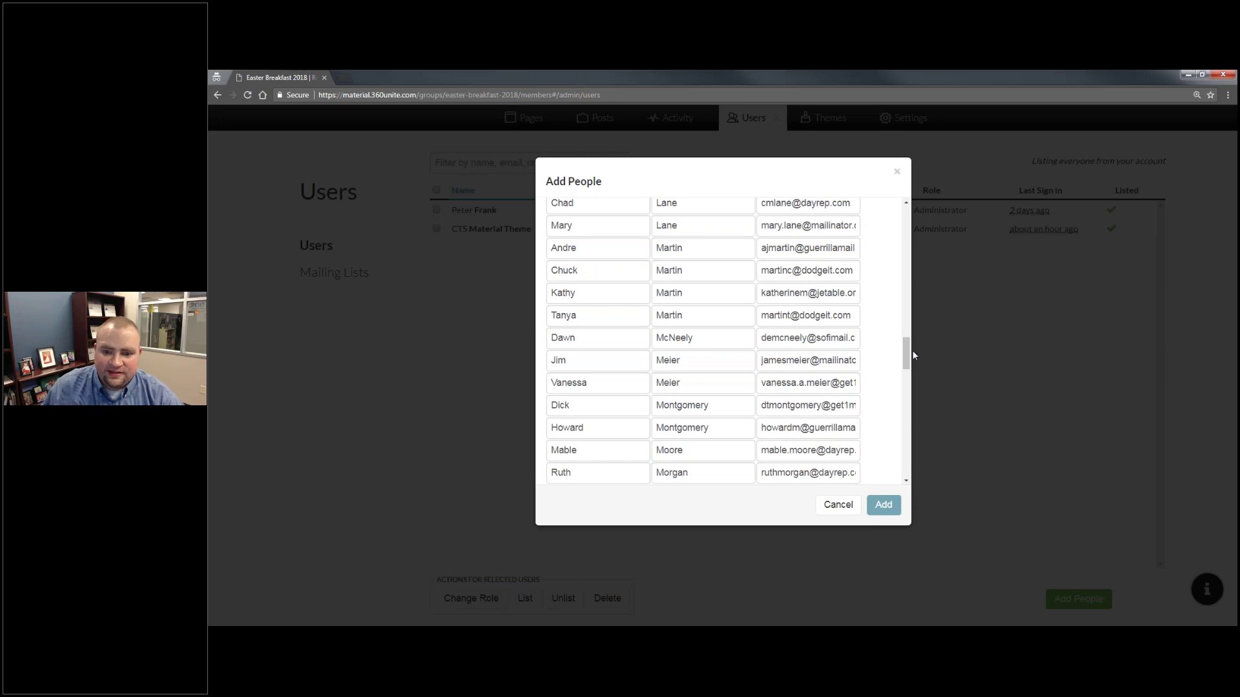
{"action": "scroll", "coordinate": [906, 446], "scroll_direction": "down", "scroll_amount": 1}
{"action": "scroll", "coordinate": [906, 448], "scroll_direction": "down", "scroll_amount": 10}
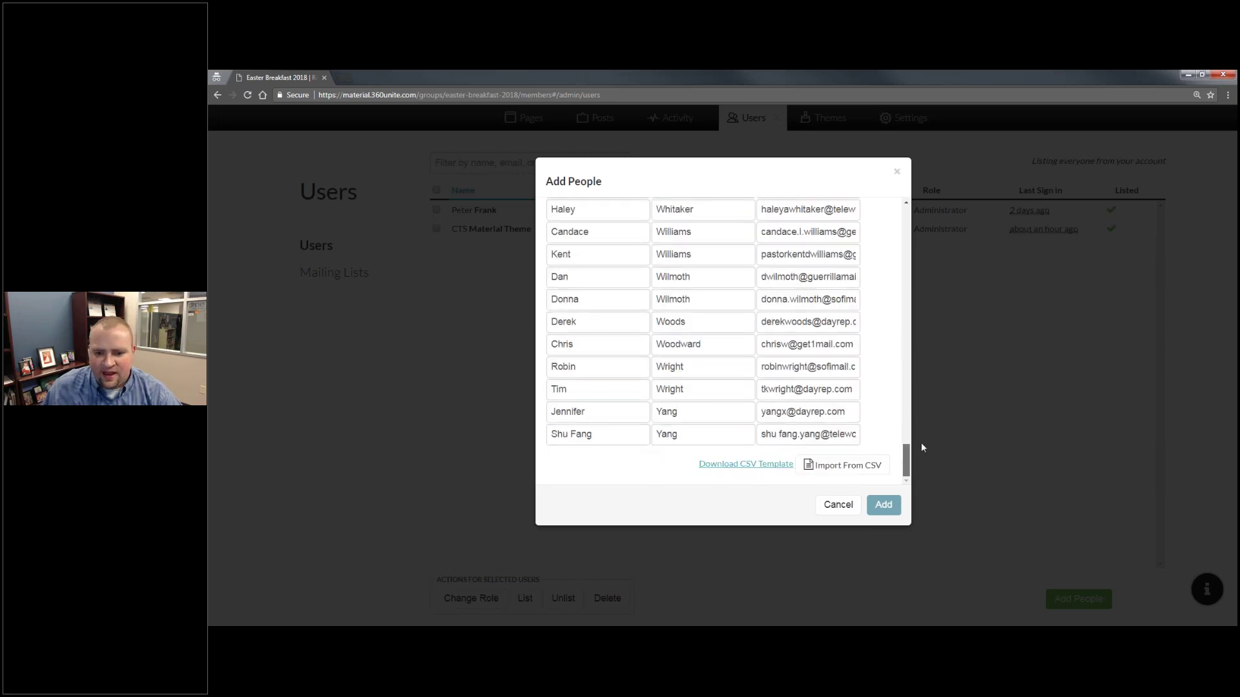
{"action": "scroll", "coordinate": [922, 447], "scroll_direction": "up", "scroll_amount": 20}
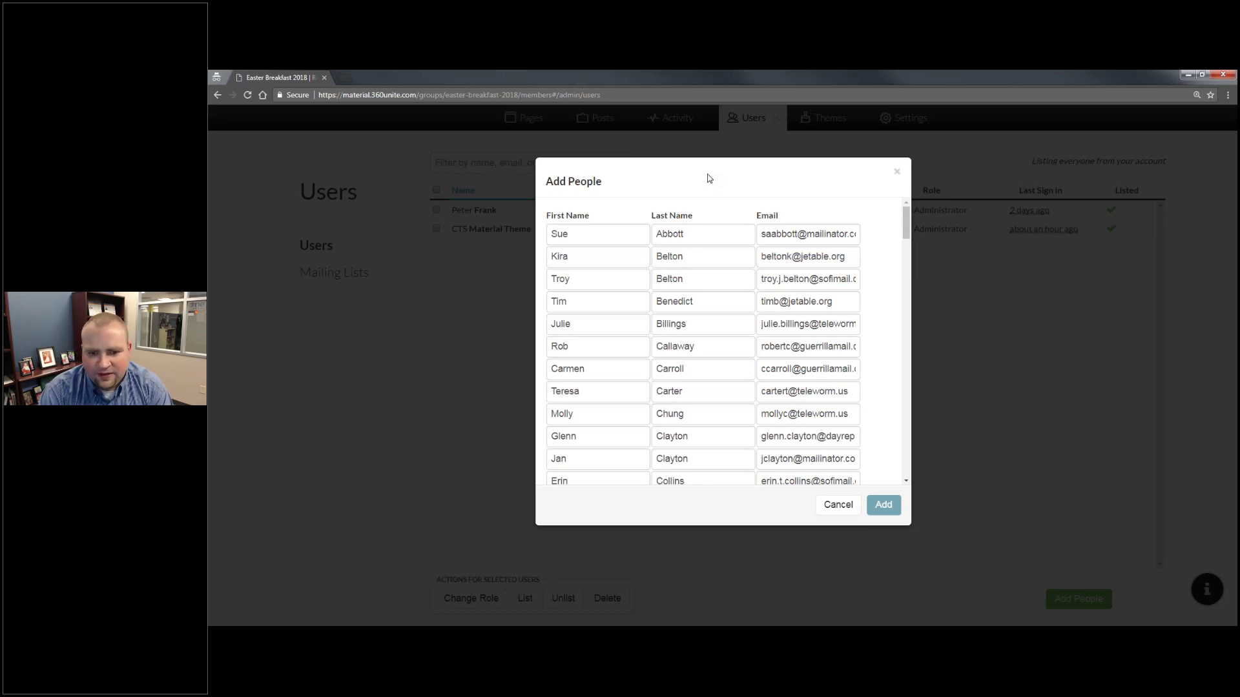
Open the site in a second browser tab and bring up the Members page of the Easter Breakfast 2018 group
{"action": "left_click", "coordinate": [338, 75]}
{"action": "type", "text": "material.360unite.com/home"}
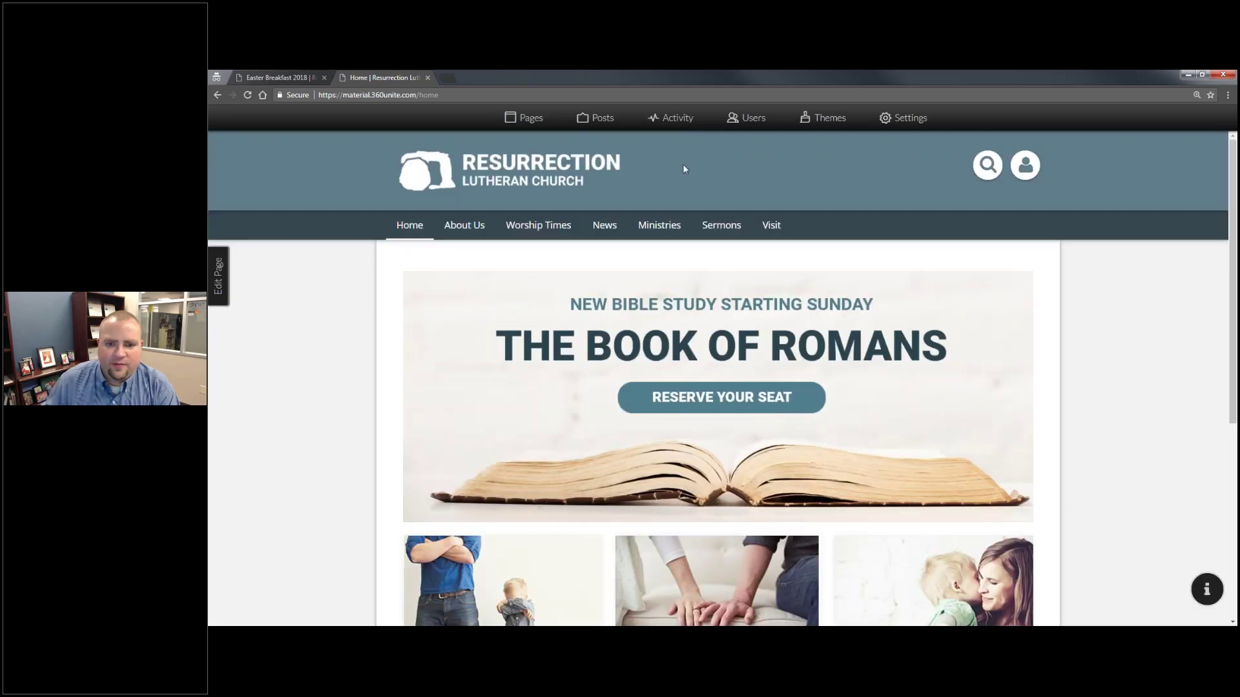
{"action": "left_click", "coordinate": [526, 118]}
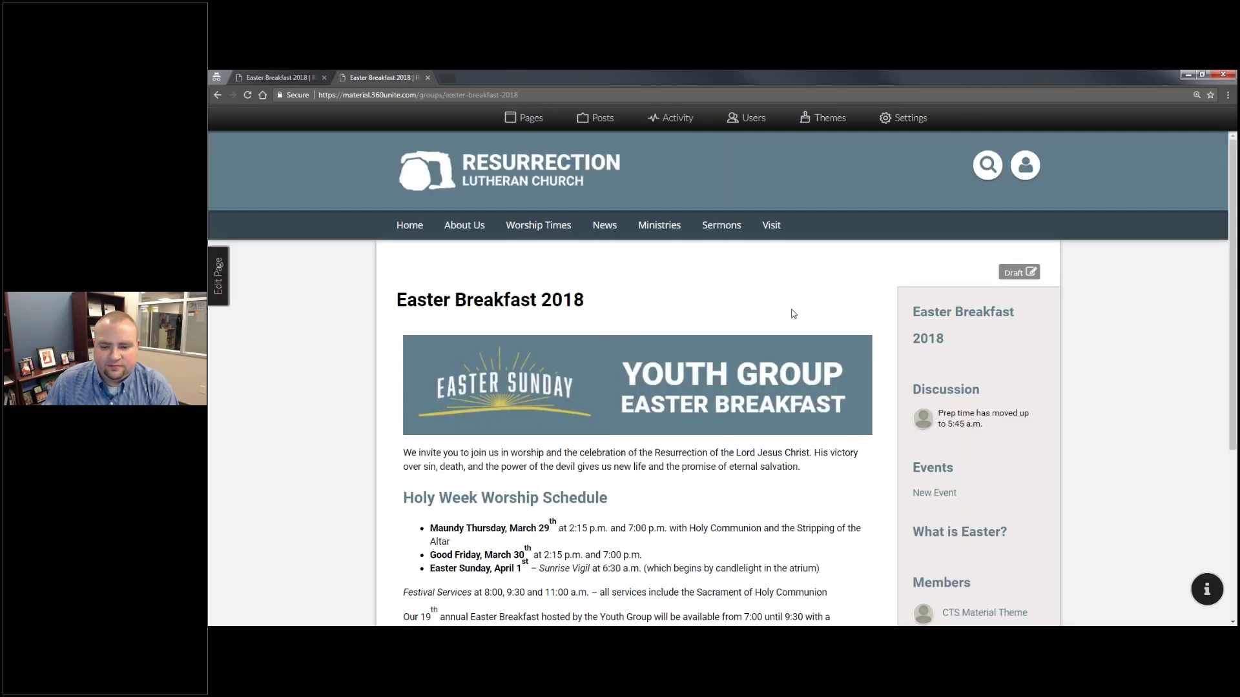
{"action": "scroll", "coordinate": [794, 313], "scroll_direction": "down", "scroll_amount": 3}
{"action": "left_click", "coordinate": [942, 421]}
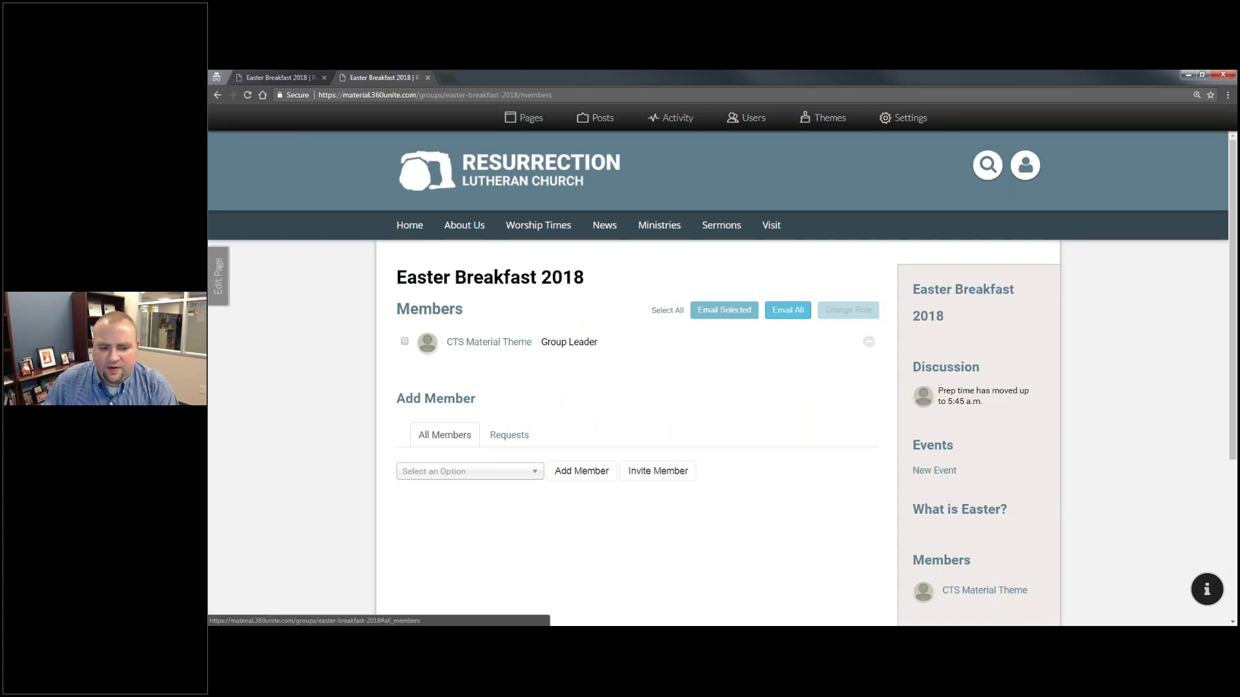
Add the available site user to the Easter Breakfast 2018 group as a member
{"action": "left_click", "coordinate": [455, 473]}
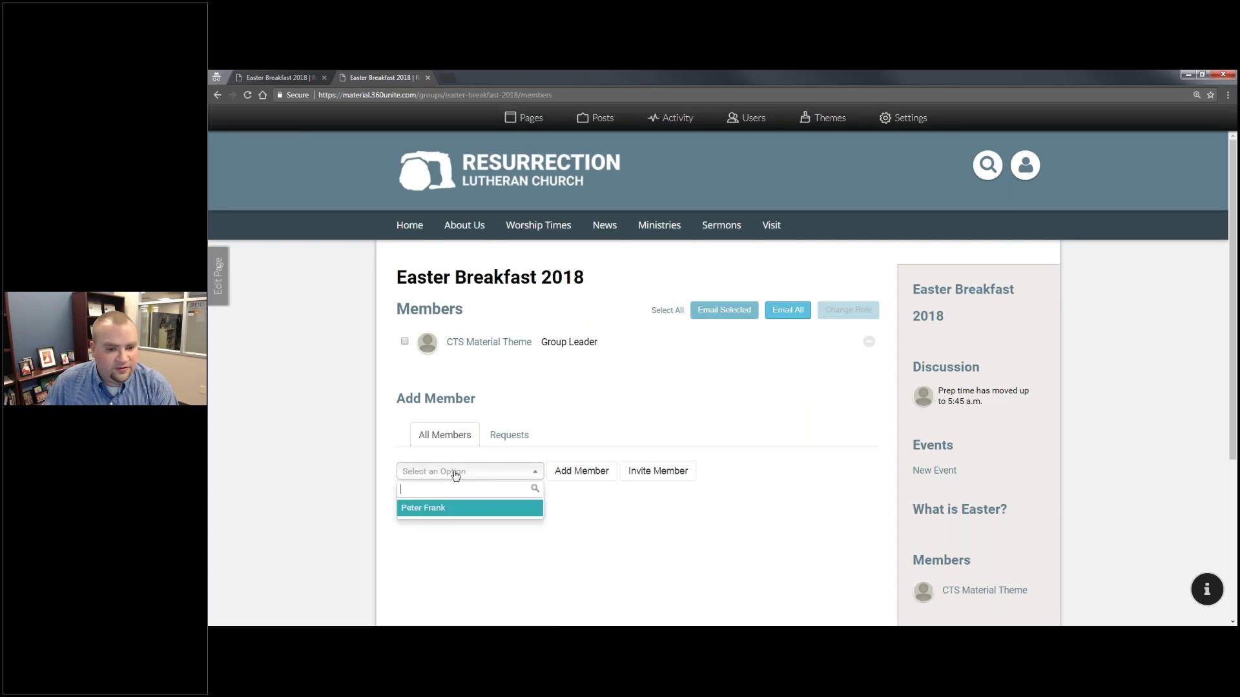
{"action": "left_click", "coordinate": [477, 513]}
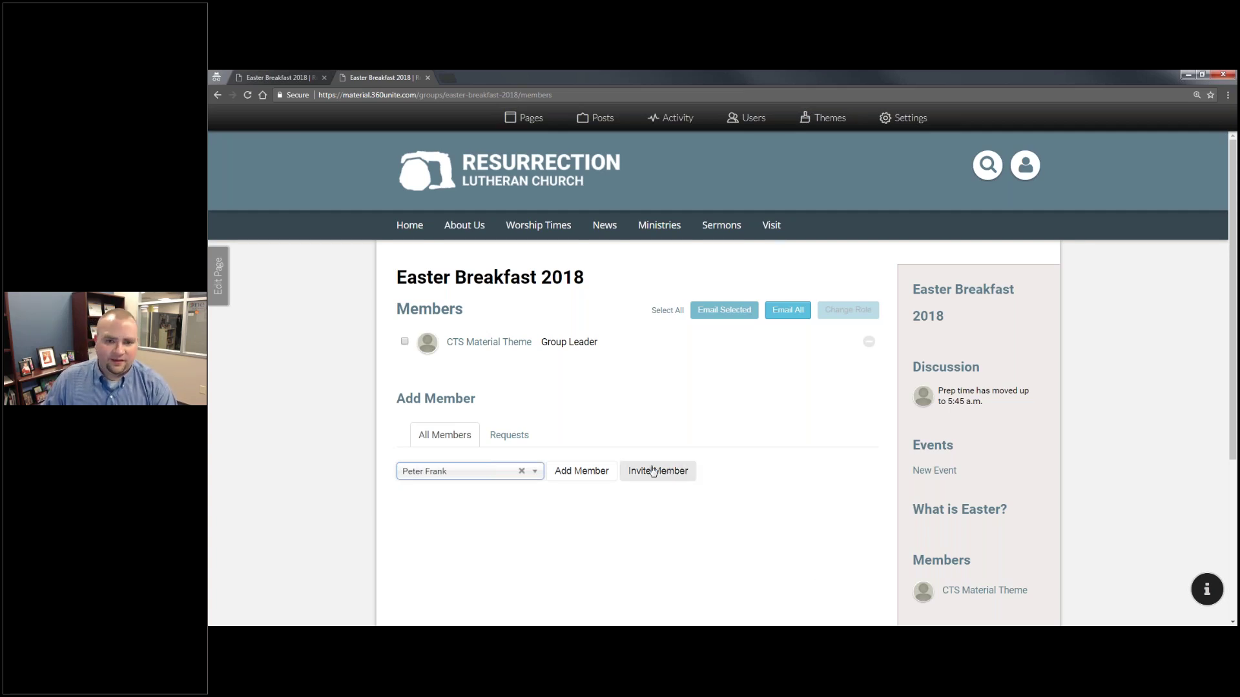
{"action": "left_click", "coordinate": [580, 470]}
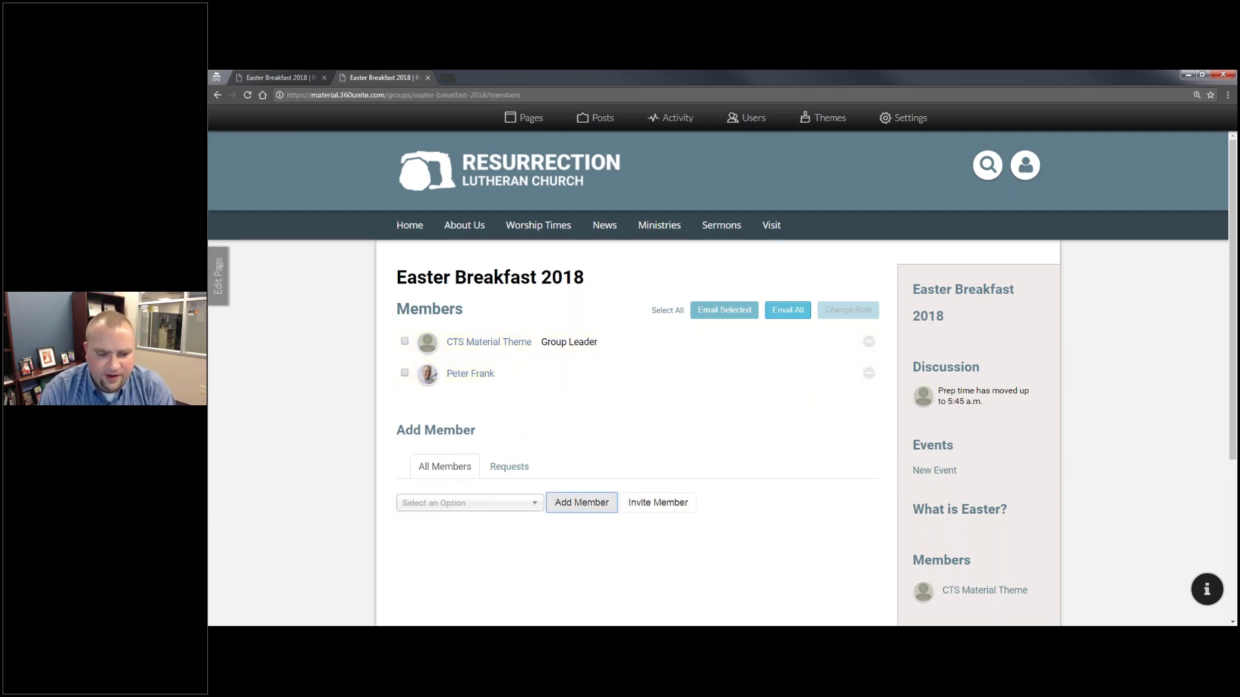
Start an email to only the newly added group member, check its recipient, and discard the Outlook draft without saving
{"action": "left_click", "coordinate": [565, 373]}
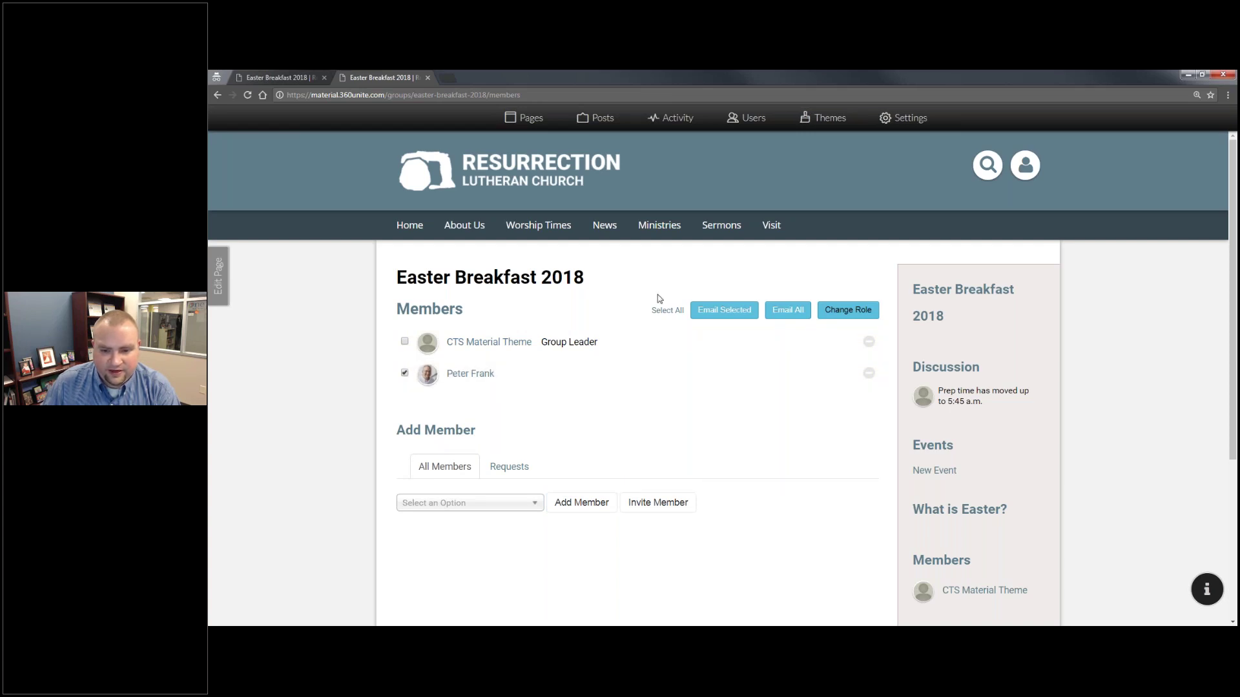
{"action": "left_click", "coordinate": [737, 315]}
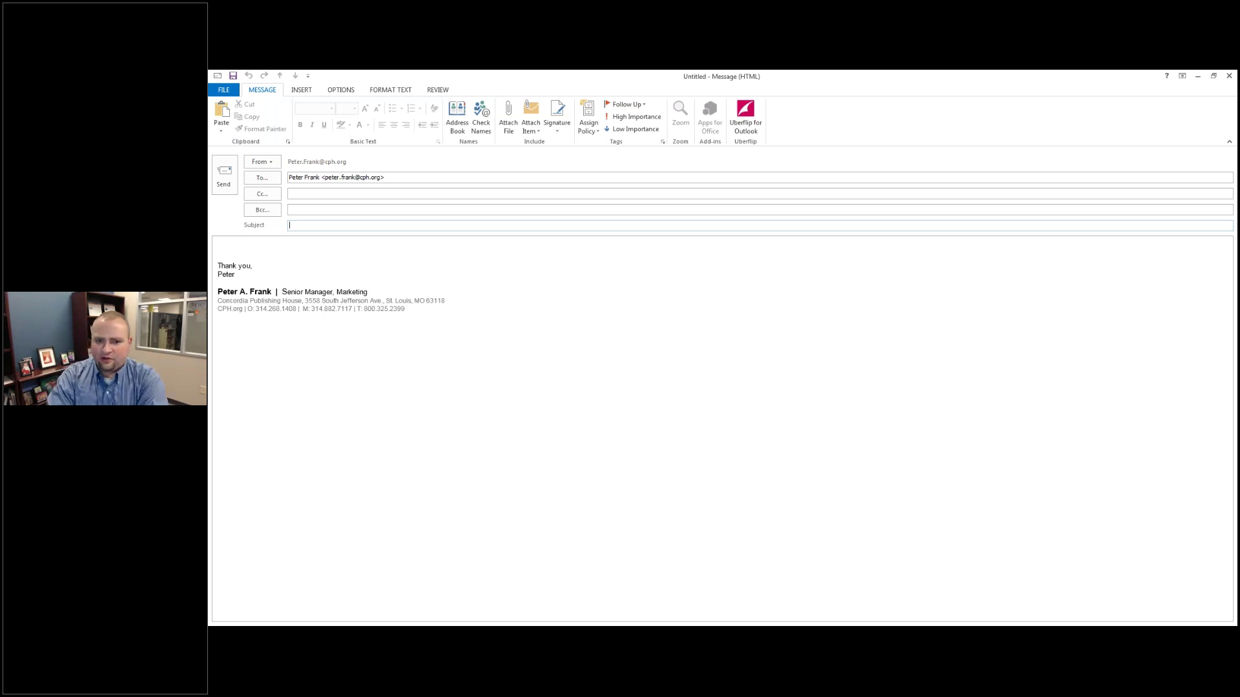
{"action": "key", "text": "Tab"}
{"action": "key", "text": "Tab"}
{"action": "key", "text": "Tab"}
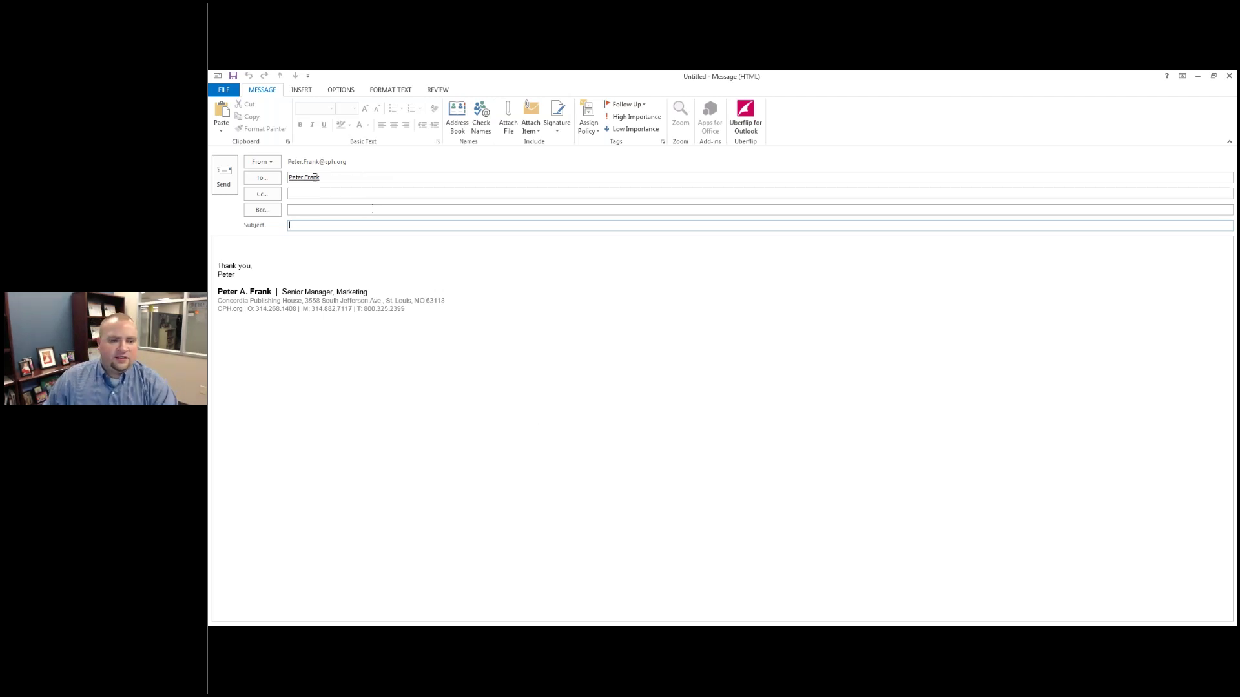
{"action": "left_click", "coordinate": [279, 179]}
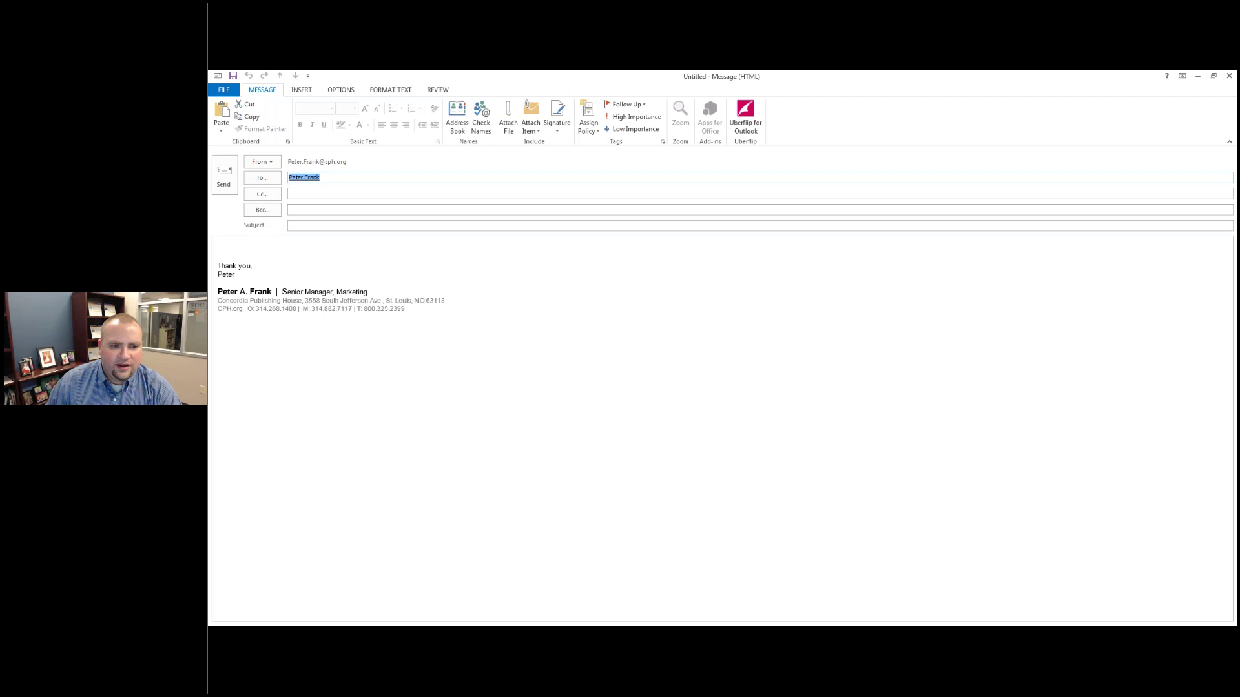
{"action": "left_click", "coordinate": [1230, 76]}
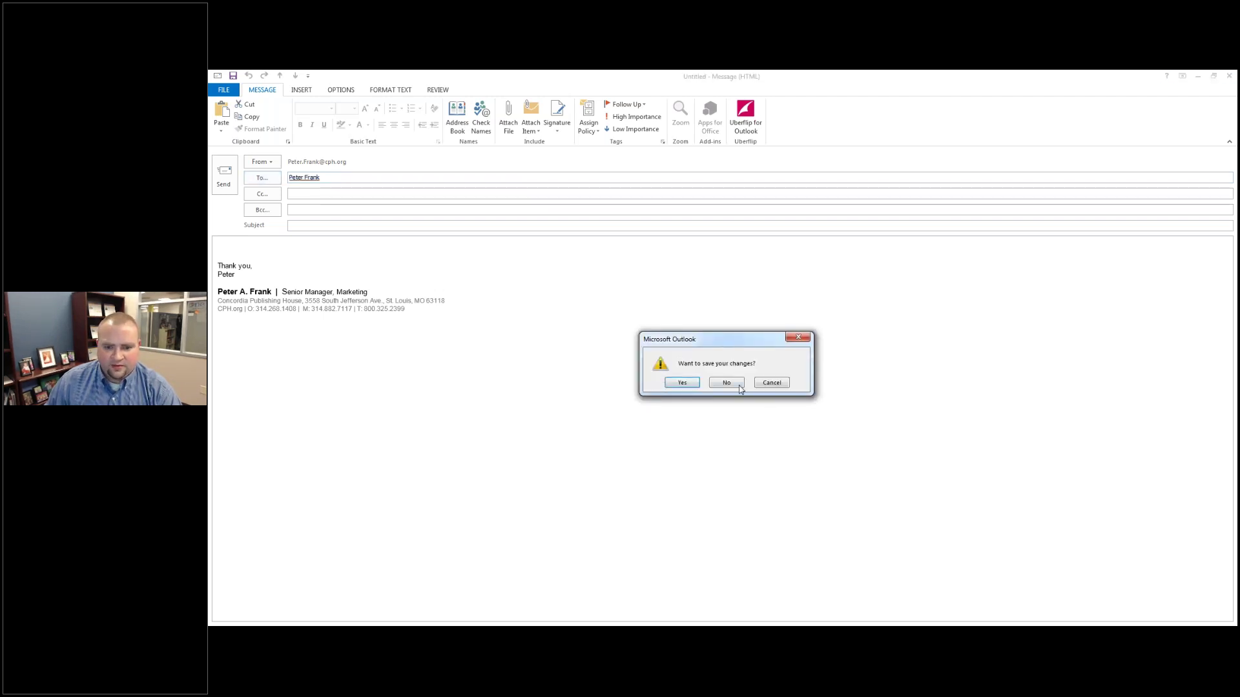
{"action": "left_click", "coordinate": [726, 383]}
Select both group members, start an email to them, and shrink the message window so the members page shows behind it
{"action": "left_click", "coordinate": [406, 342]}
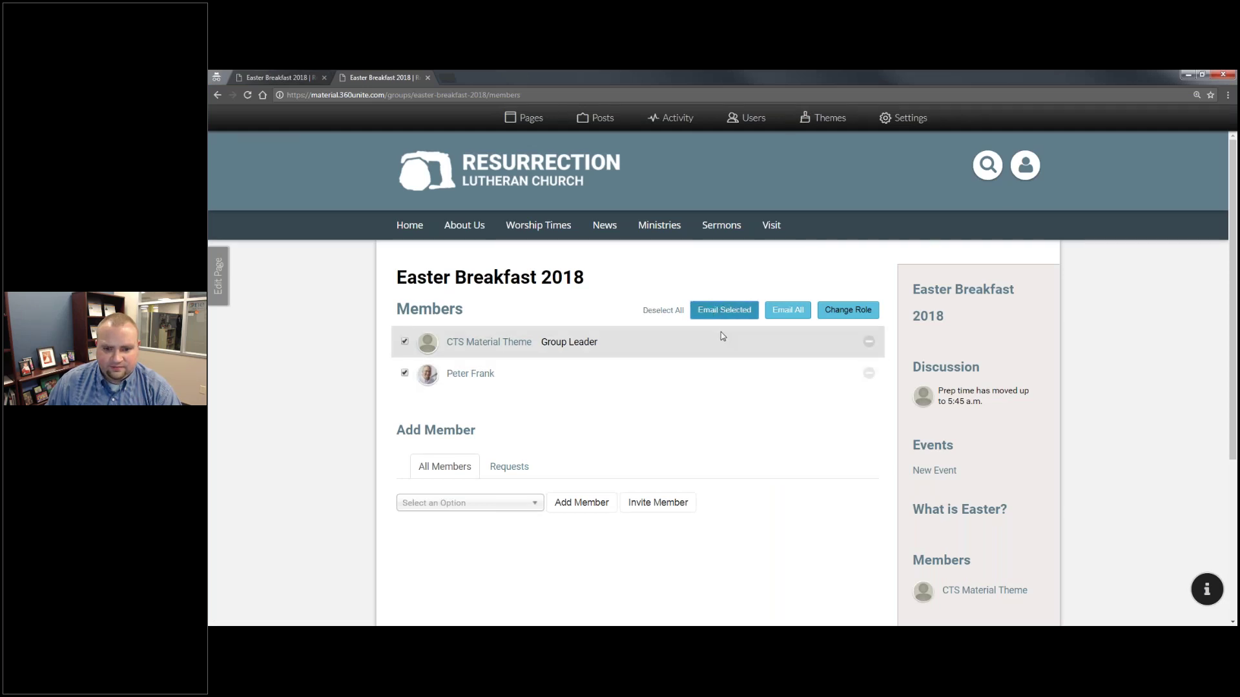
{"action": "left_click", "coordinate": [723, 310]}
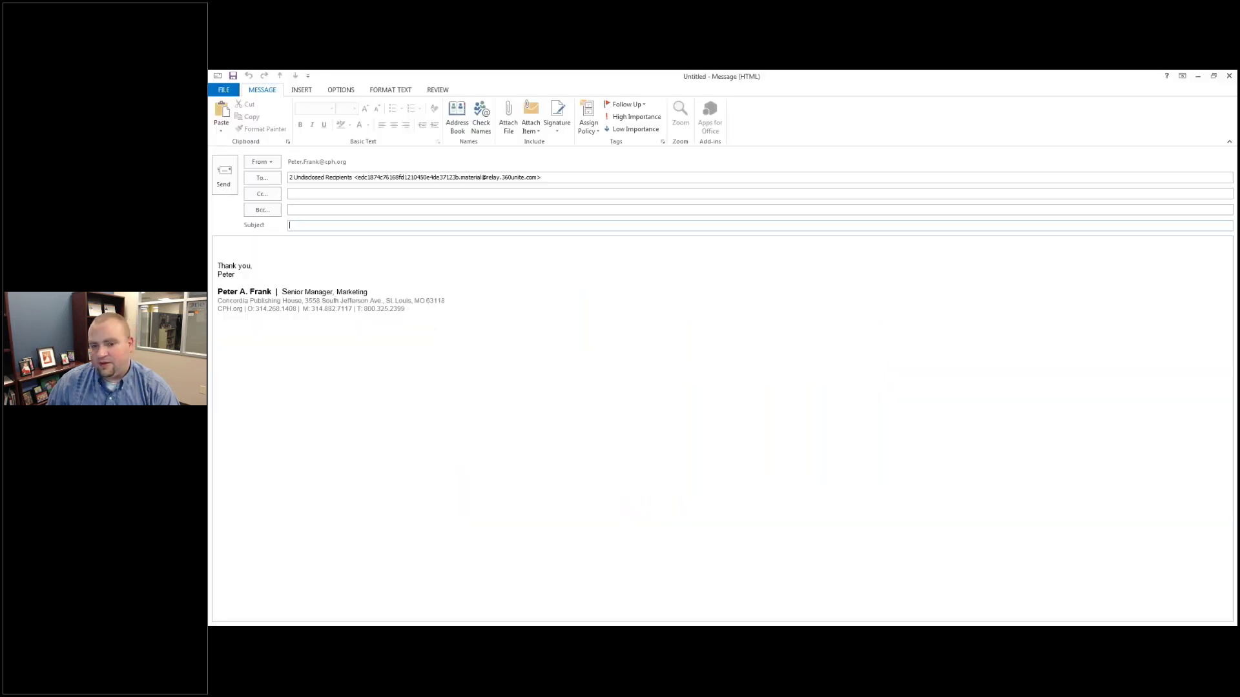
{"action": "key", "text": "super+Down"}
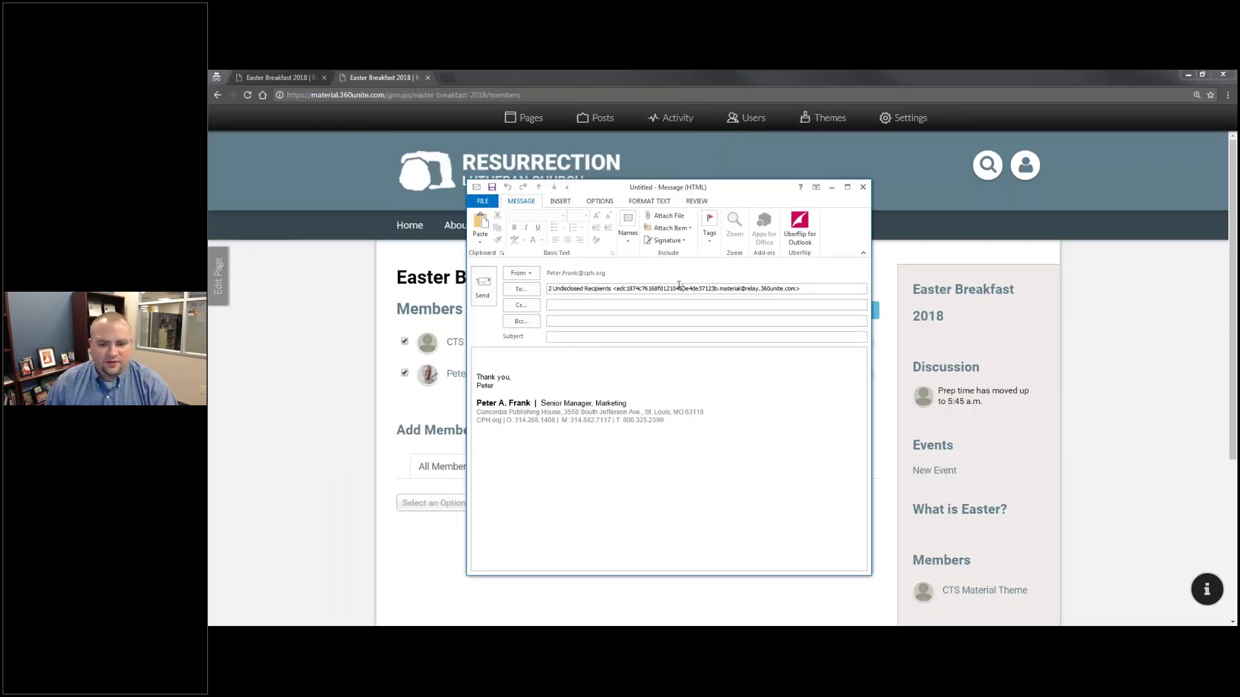
Copy the undisclosed recipients address into the message body, widen the window to show it in full, and discard the draft
{"action": "left_click", "coordinate": [678, 288]}
{"action": "key", "text": "ctrl+c"}
{"action": "left_click", "coordinate": [663, 354]}
{"action": "key", "text": "ctrl+v"}
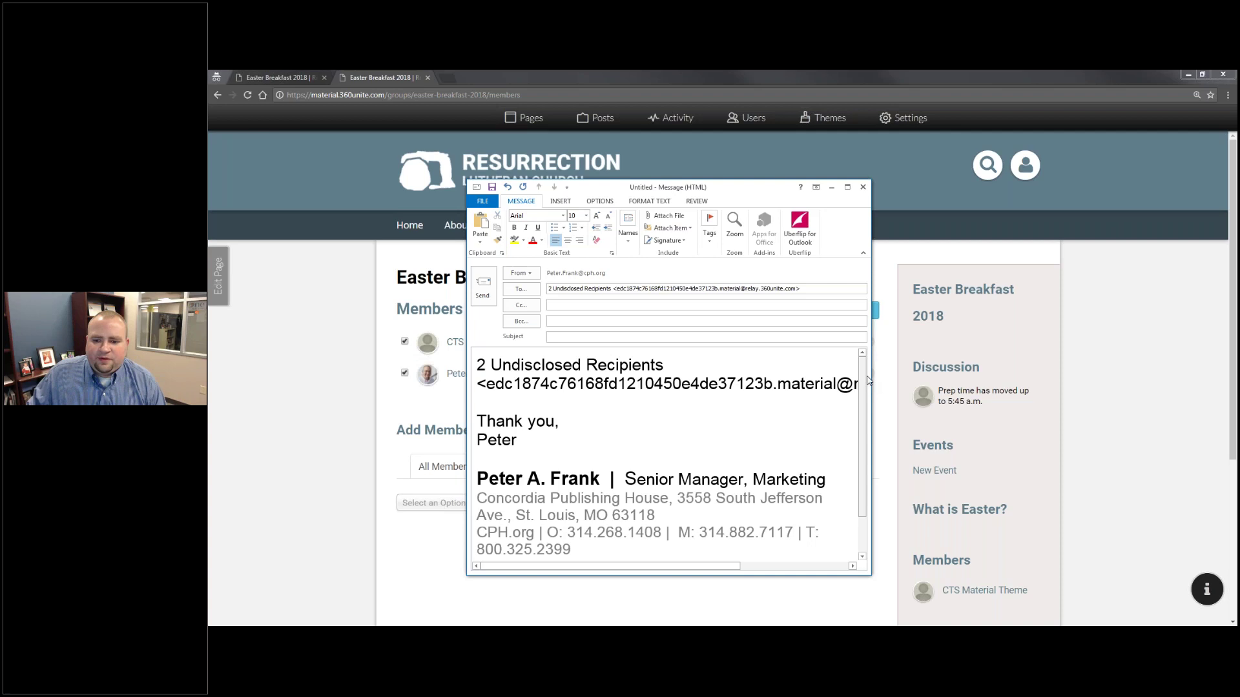
{"action": "left_click_drag", "start_coordinate": [872, 378], "coordinate": [1034, 378]}
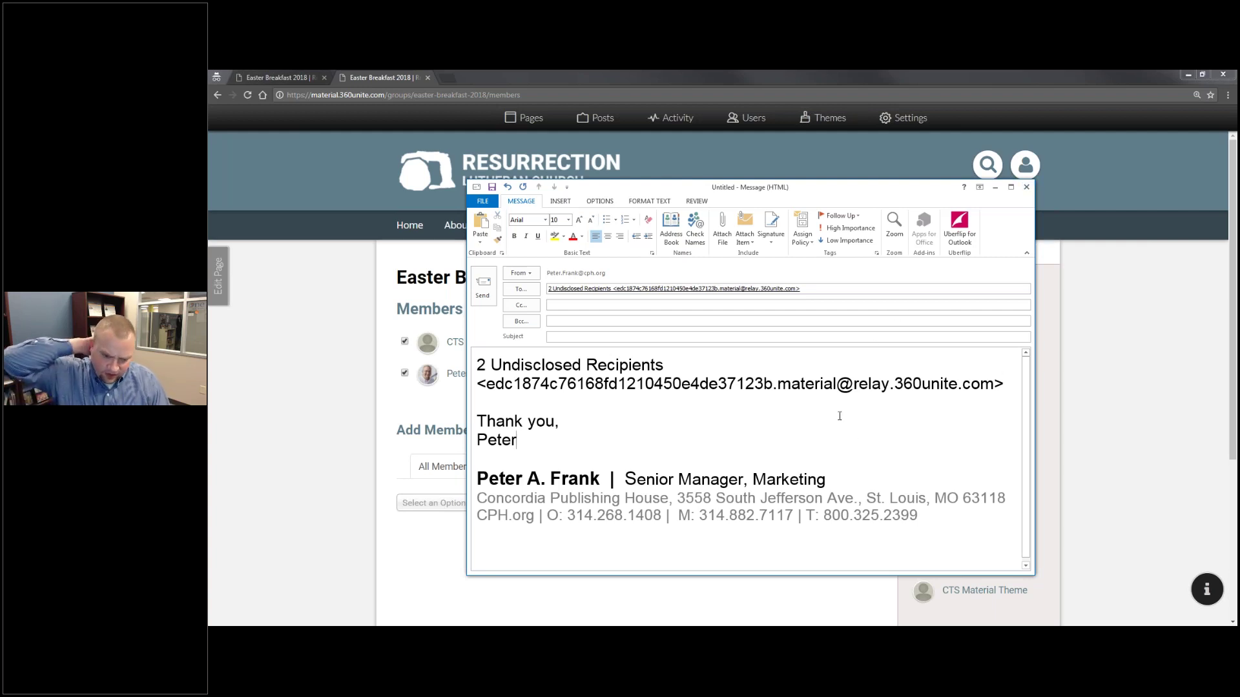
{"action": "scroll", "coordinate": [908, 398], "scroll_direction": "up", "scroll_amount": 9}
{"action": "scroll", "coordinate": [910, 406], "scroll_direction": "down", "scroll_amount": 8}
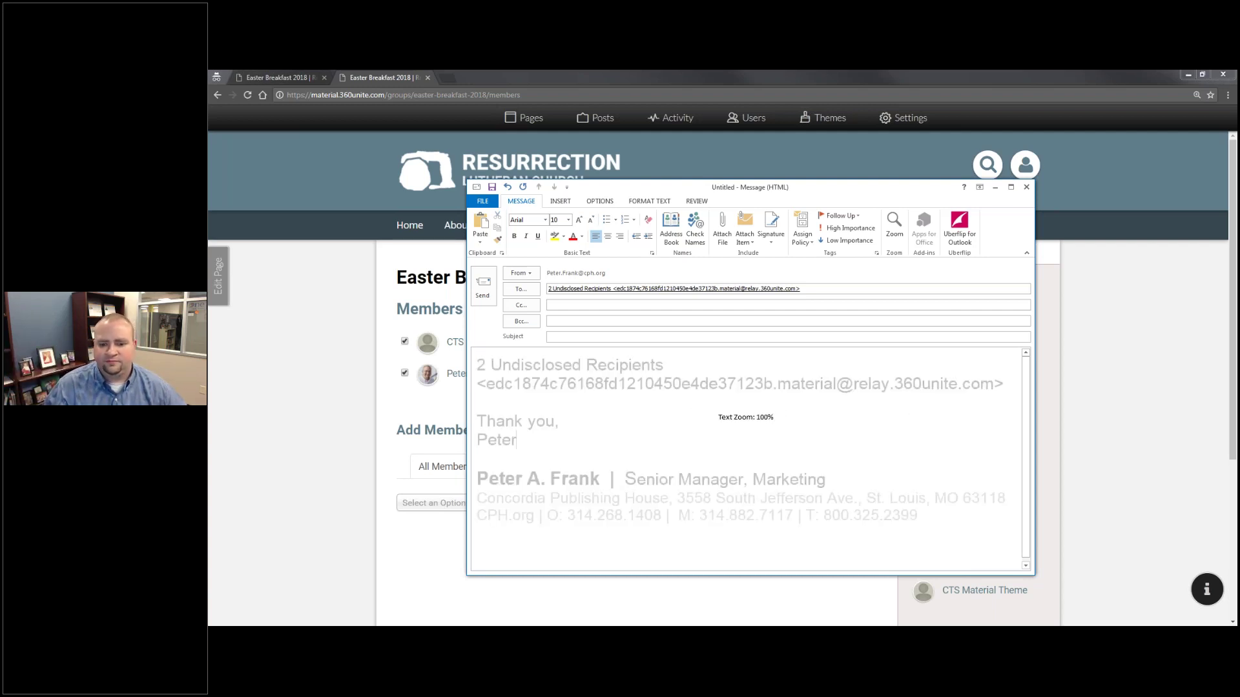
{"action": "left_click", "coordinate": [1026, 187]}
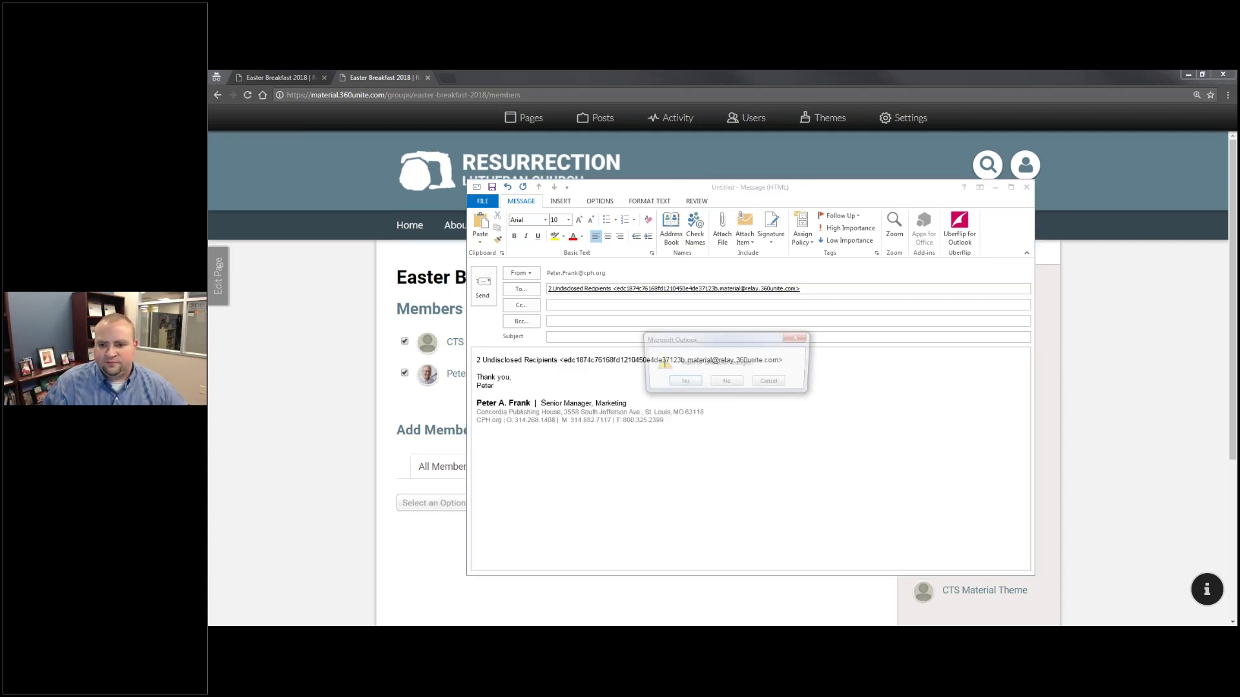
{"action": "left_click", "coordinate": [725, 383]}
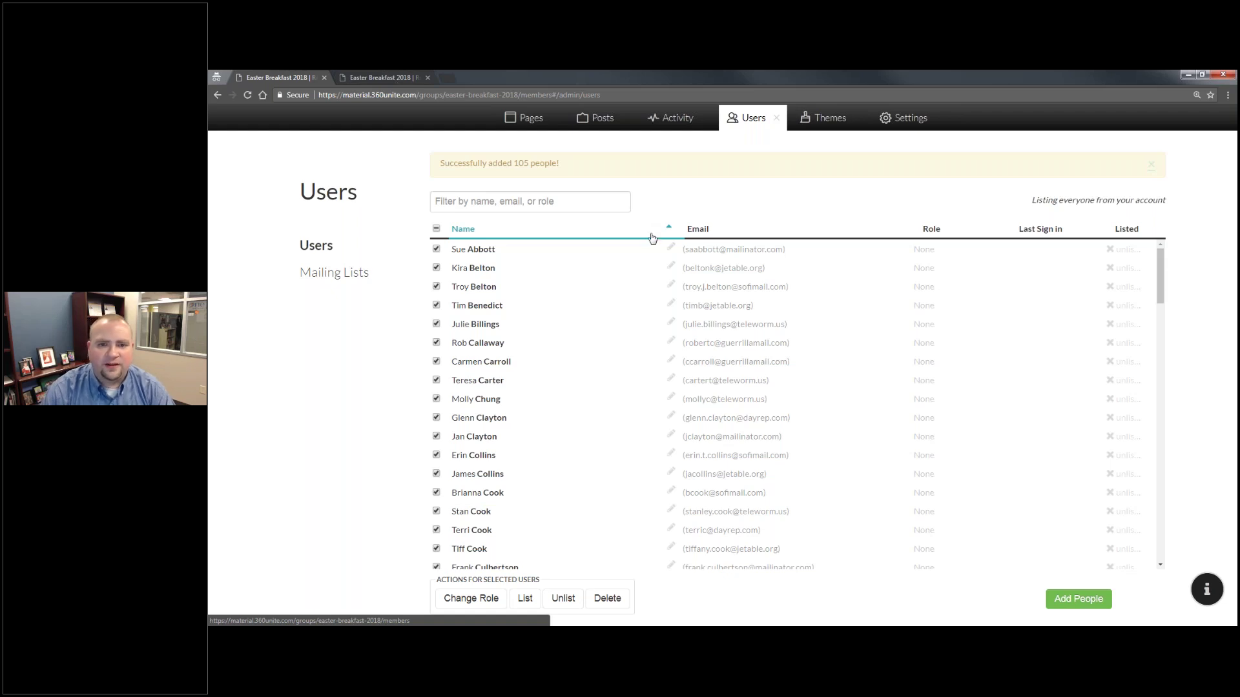
Look through the imported people in the site's user list and try to change the role of all selected ones to User
{"action": "scroll", "coordinate": [960, 310], "scroll_direction": "down", "scroll_amount": 20}
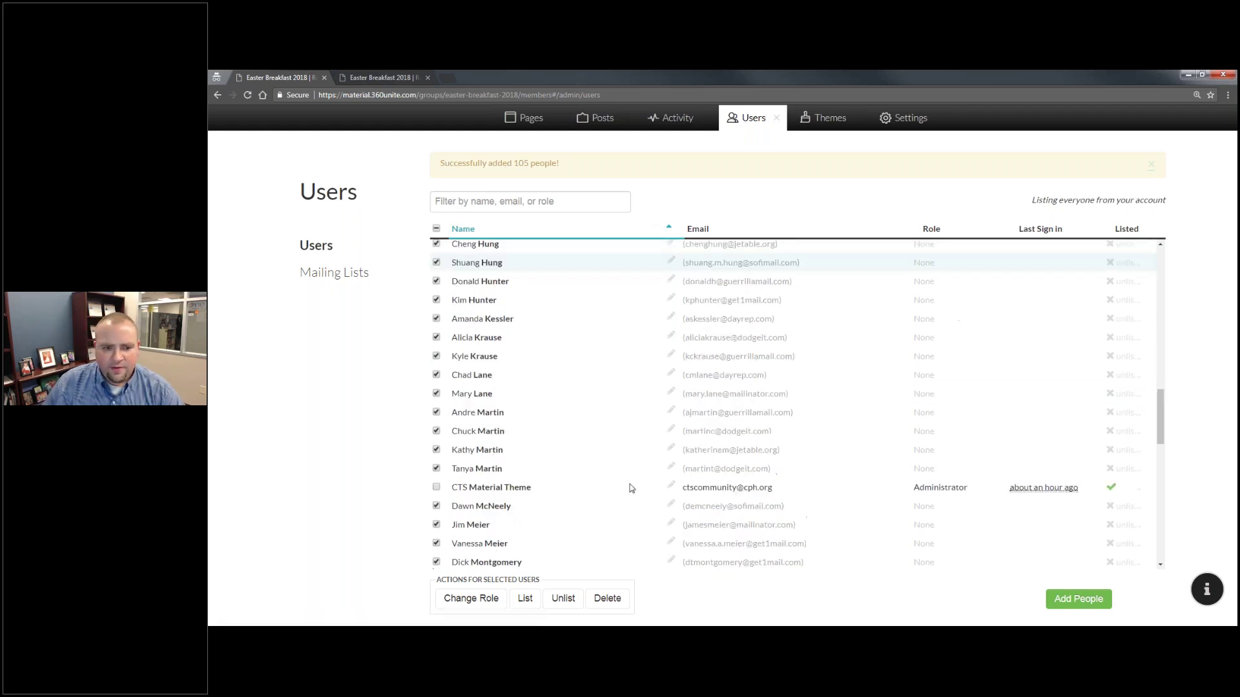
{"action": "scroll", "coordinate": [577, 504], "scroll_direction": "down", "scroll_amount": 8}
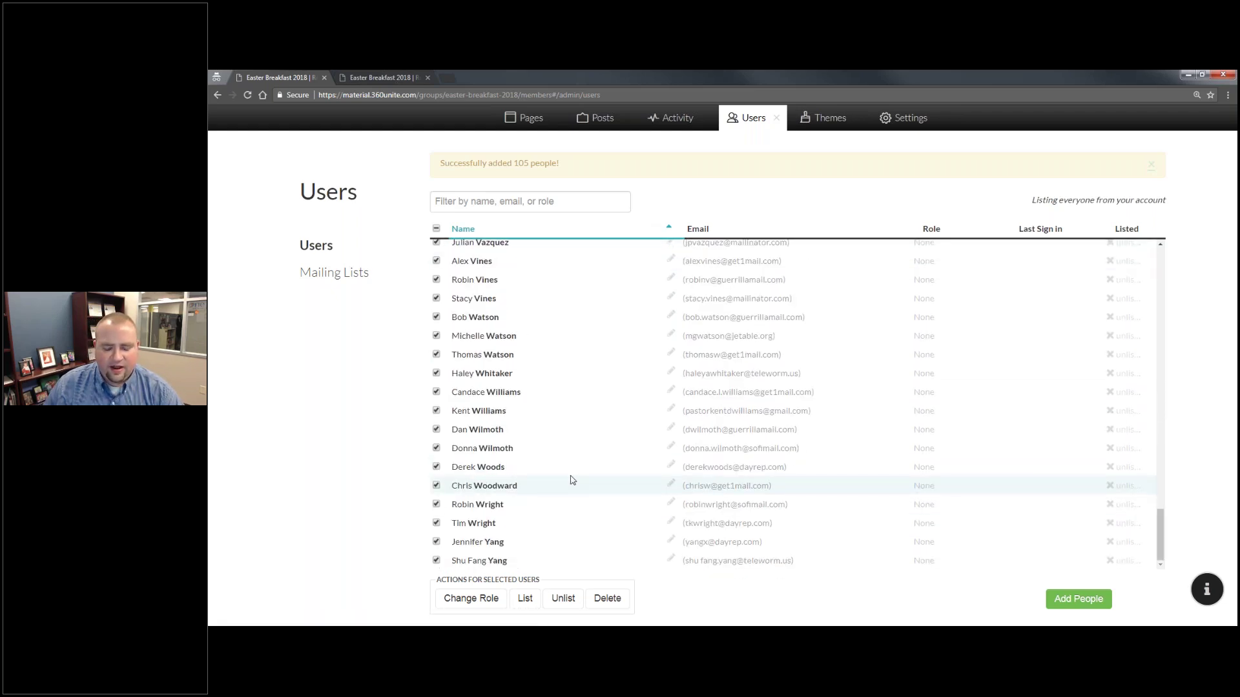
{"action": "scroll", "coordinate": [571, 480], "scroll_direction": "up", "scroll_amount": 20}
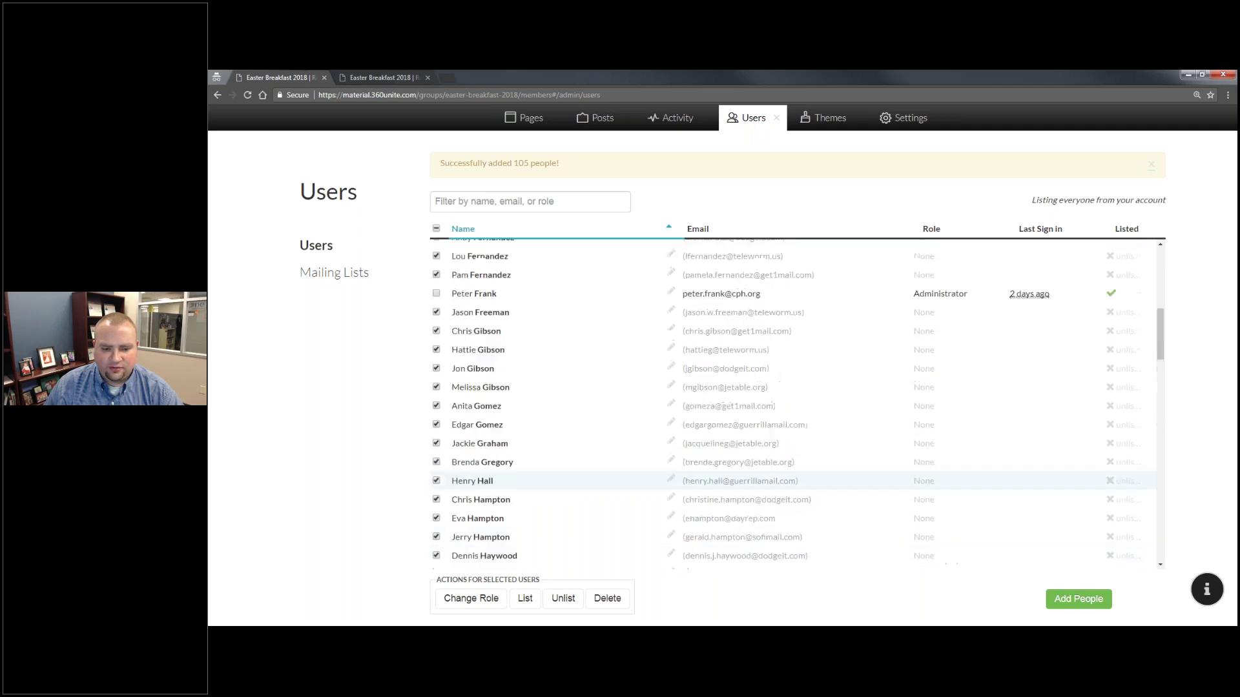
{"action": "left_click", "coordinate": [471, 597]}
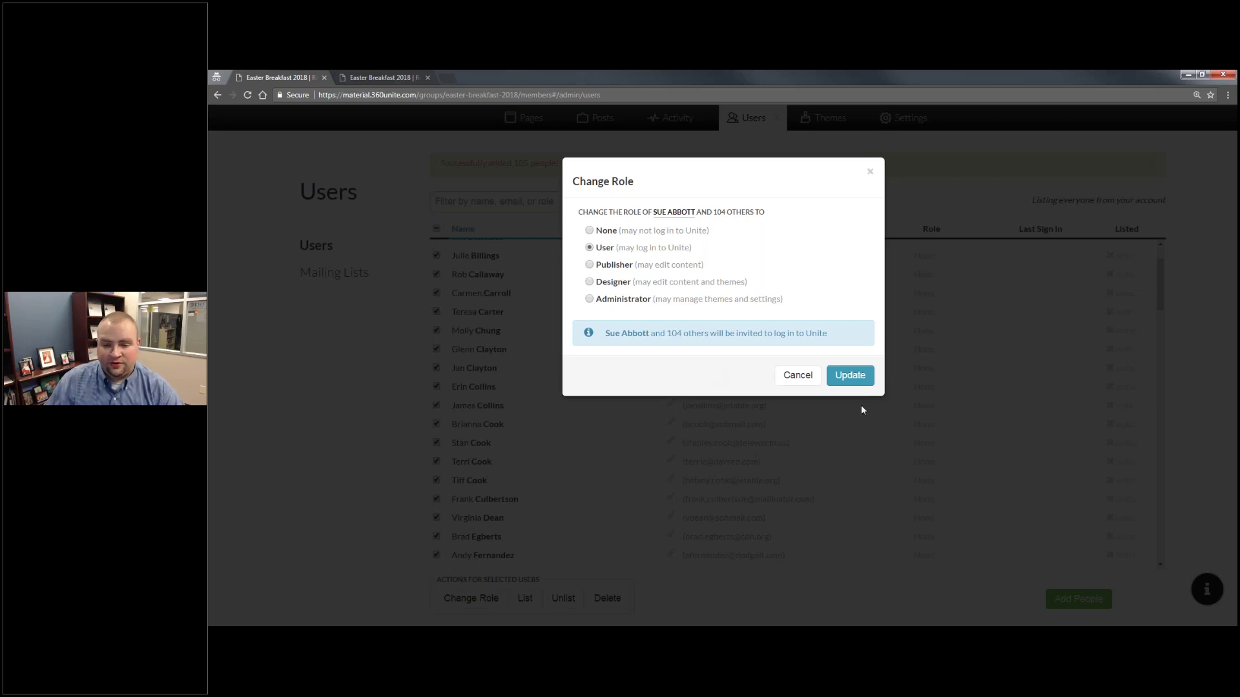
{"action": "left_click", "coordinate": [850, 377]}
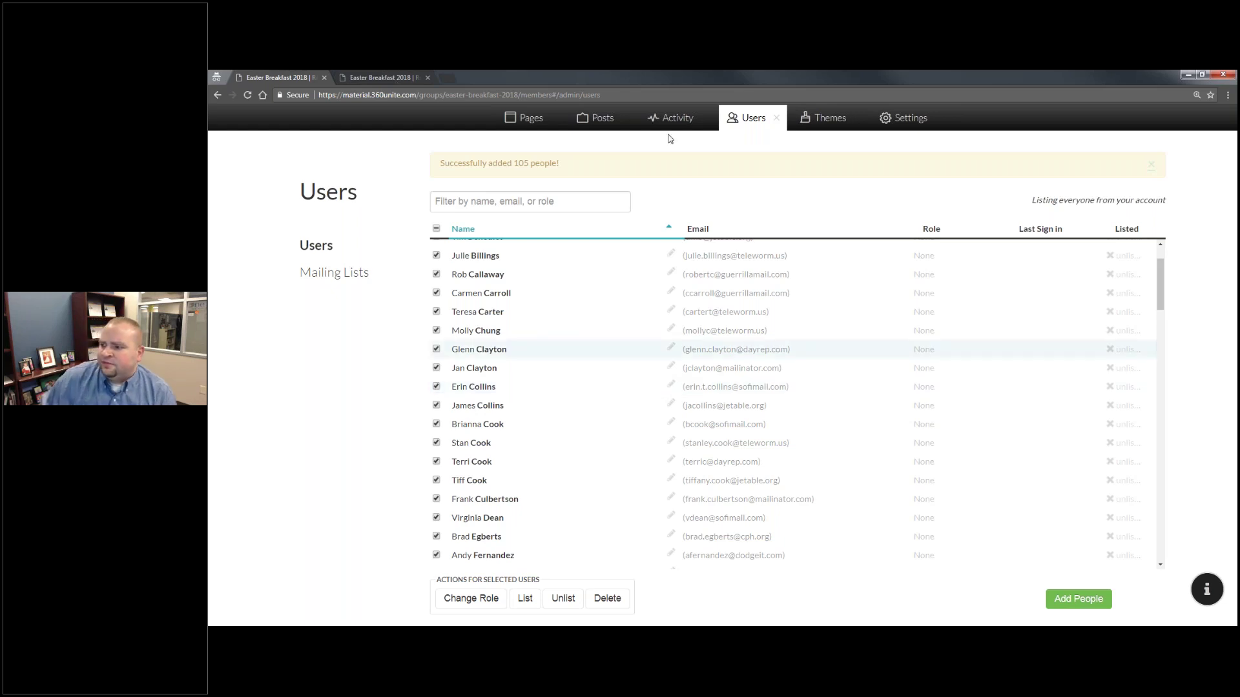
Dismiss the import notice on the Users page and reload that page
{"action": "left_click", "coordinate": [1151, 164]}
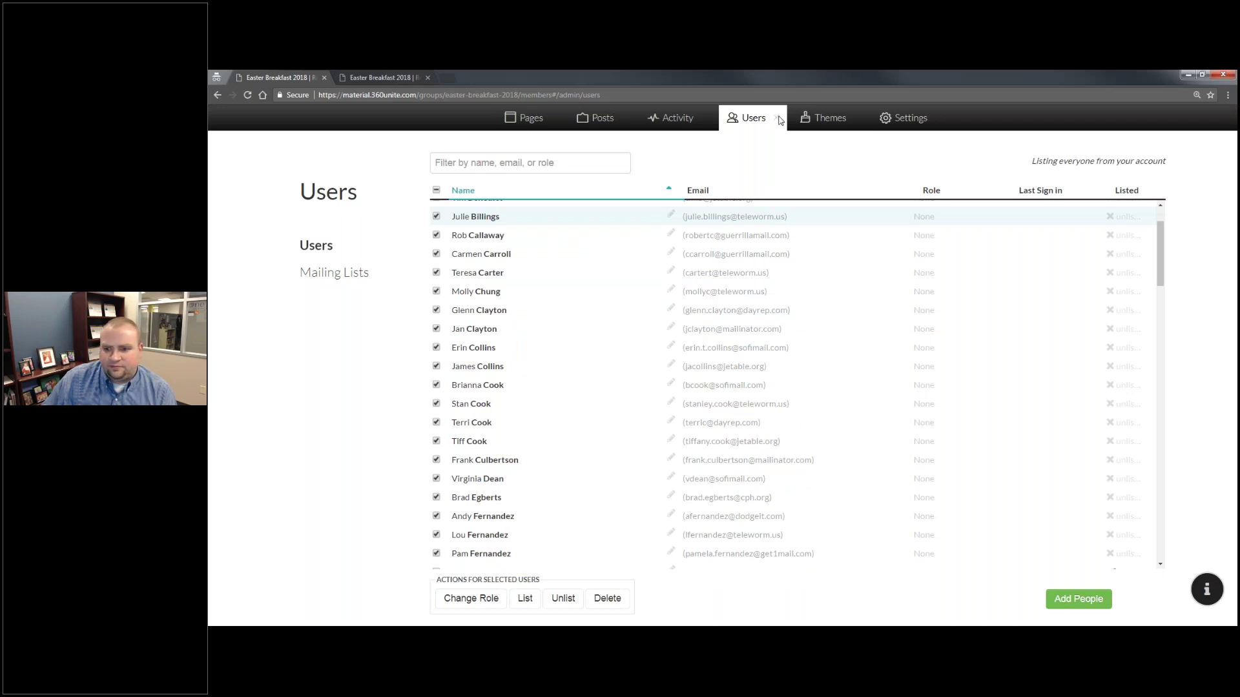
{"action": "left_click", "coordinate": [391, 74]}
{"action": "left_click", "coordinate": [299, 77]}
{"action": "left_click", "coordinate": [246, 95]}
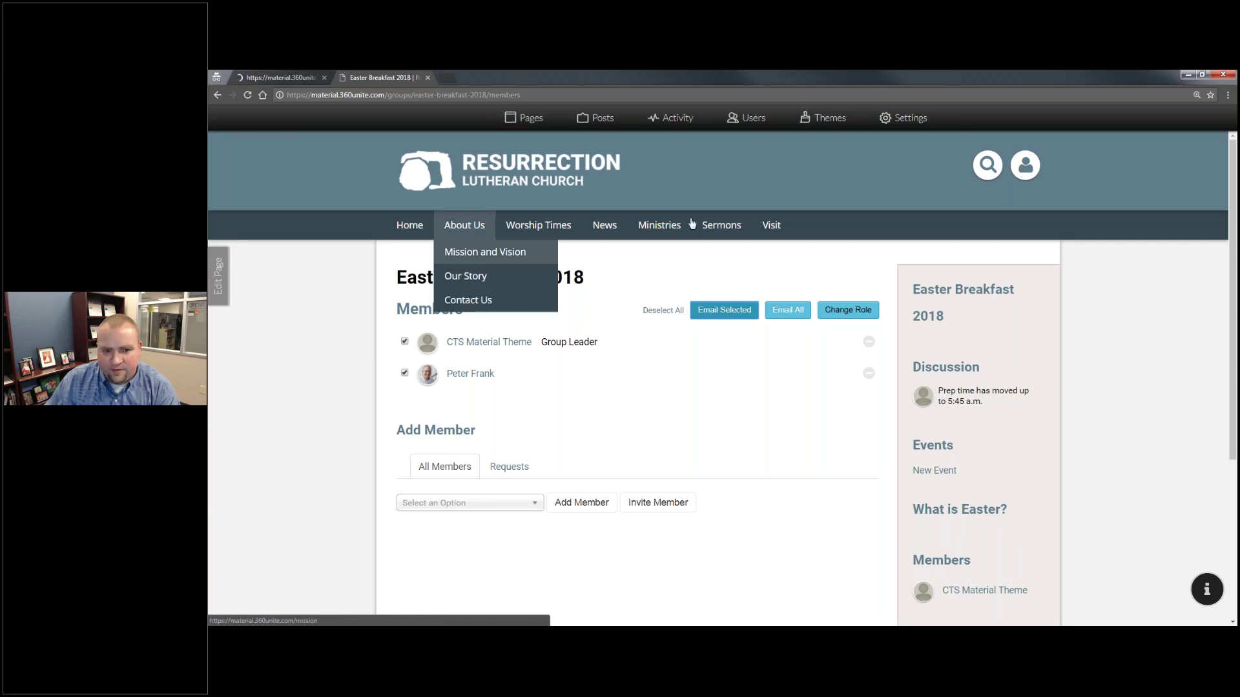
Find the Members page in the site's page list, open it on the site, and look through the member directory
{"action": "left_click", "coordinate": [516, 122]}
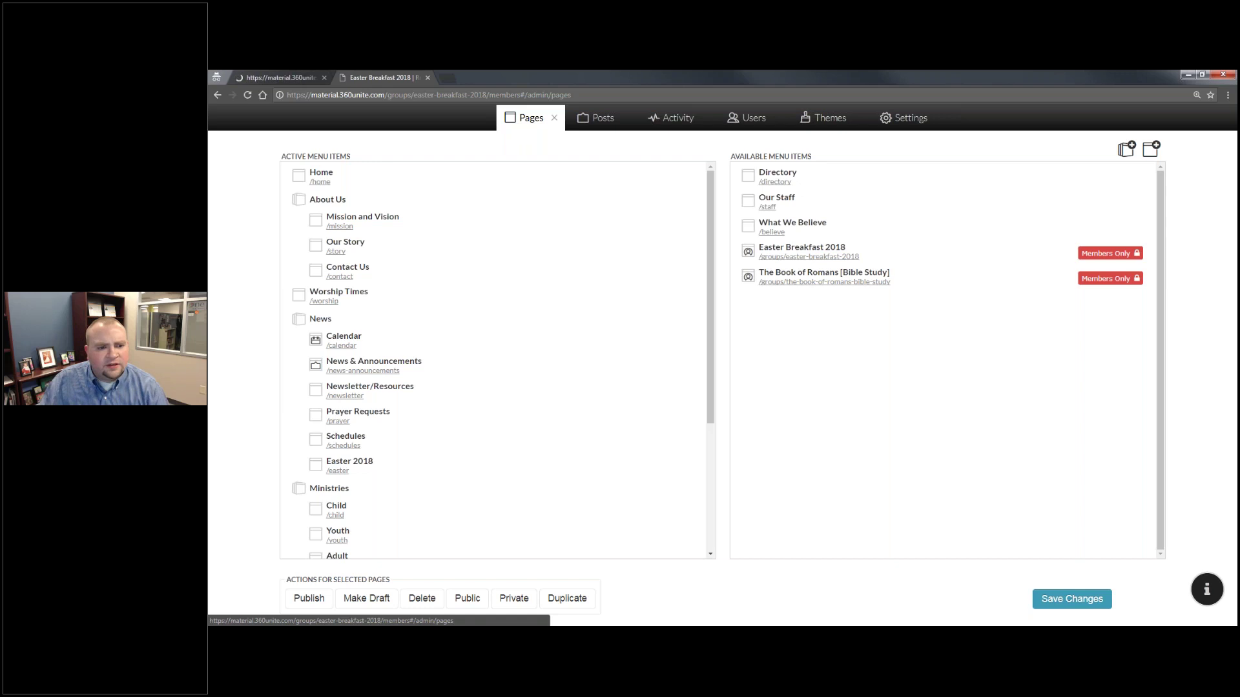
{"action": "scroll", "coordinate": [525, 288], "scroll_direction": "down", "scroll_amount": 3}
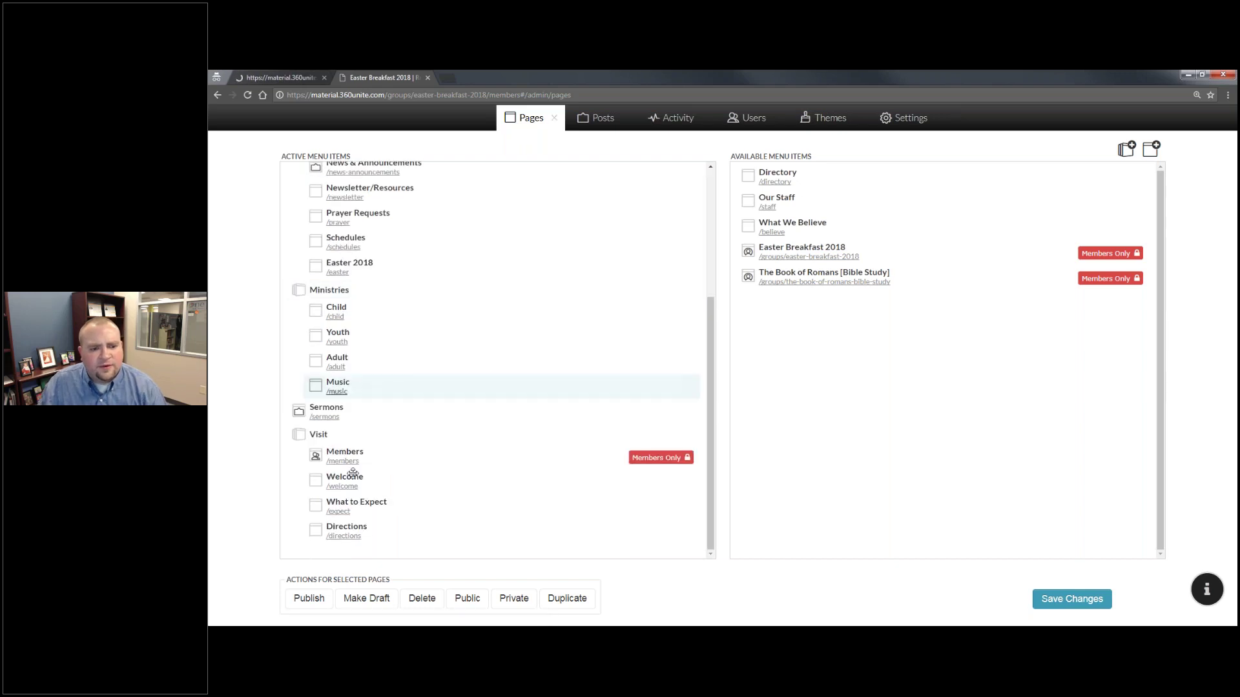
{"action": "left_click", "coordinate": [557, 120]}
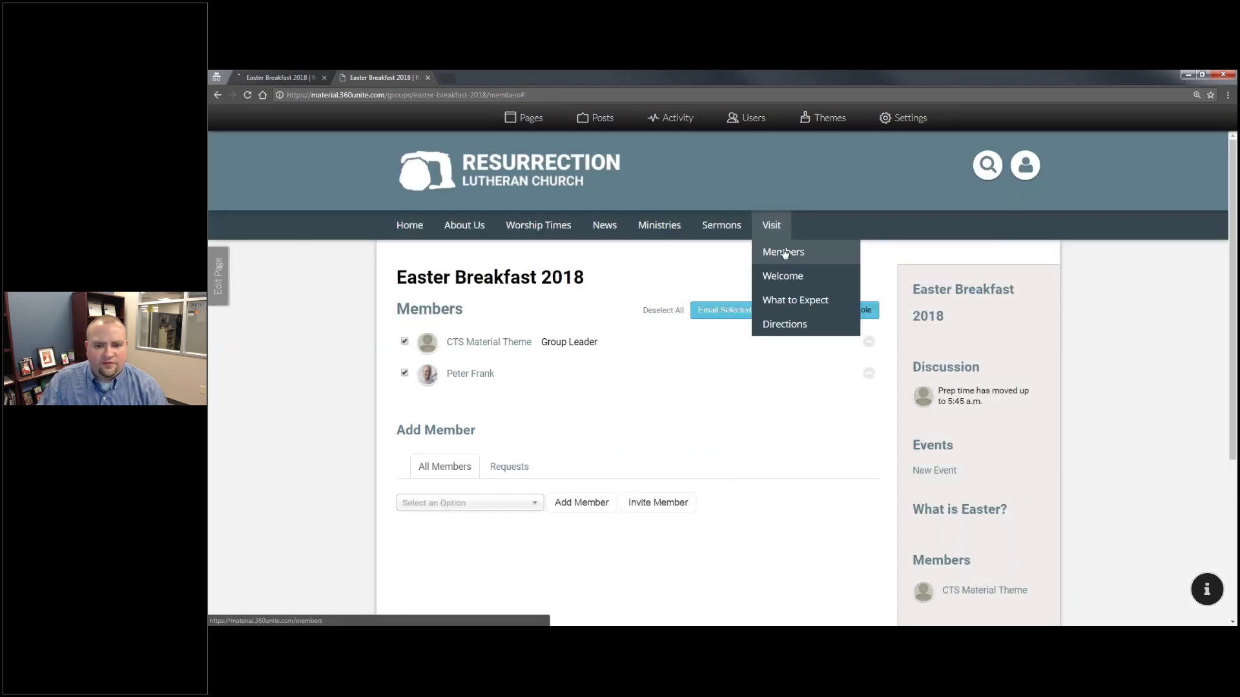
{"action": "left_click", "coordinate": [784, 252]}
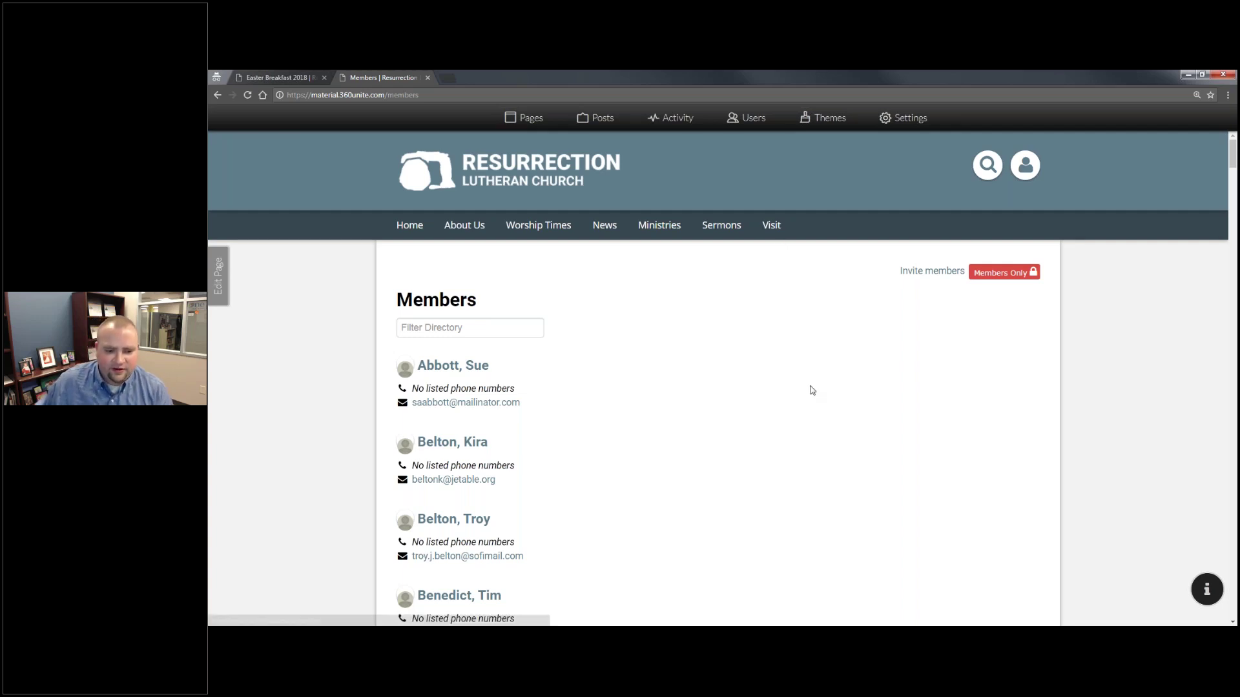
{"action": "scroll", "coordinate": [754, 418], "scroll_direction": "down", "scroll_amount": 1}
{"action": "scroll", "coordinate": [754, 418], "scroll_direction": "down", "scroll_amount": 20}
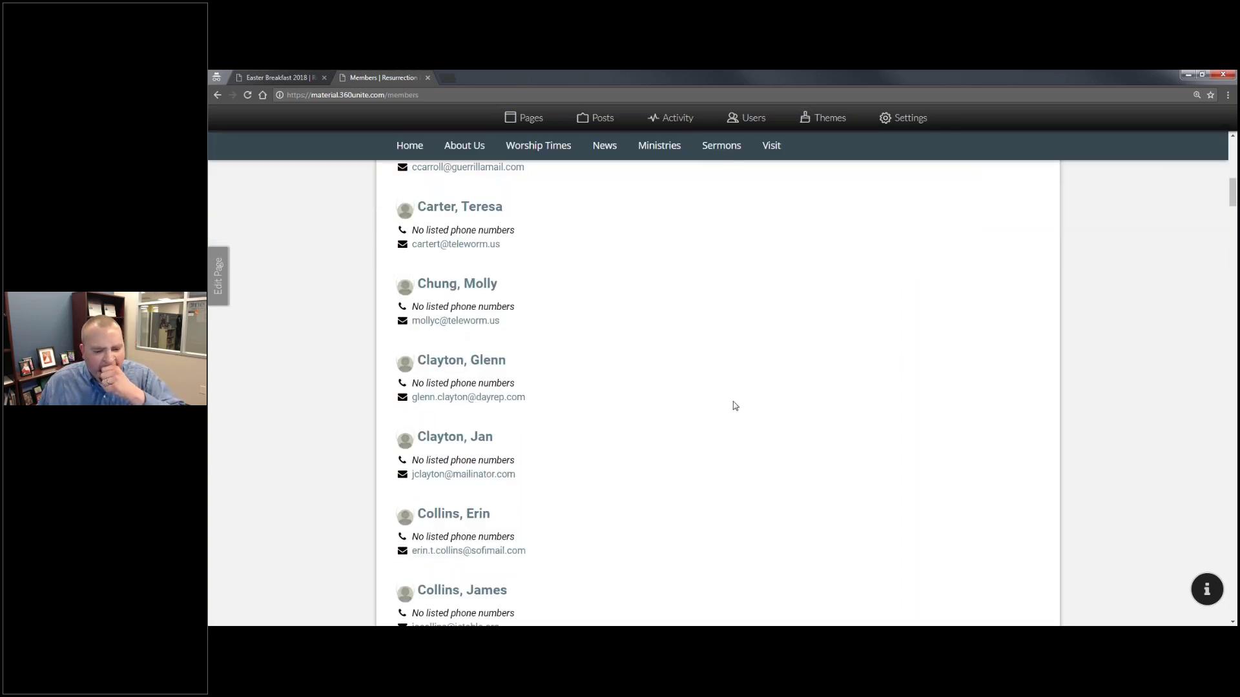
{"action": "scroll", "coordinate": [590, 327], "scroll_direction": "down", "scroll_amount": 3}
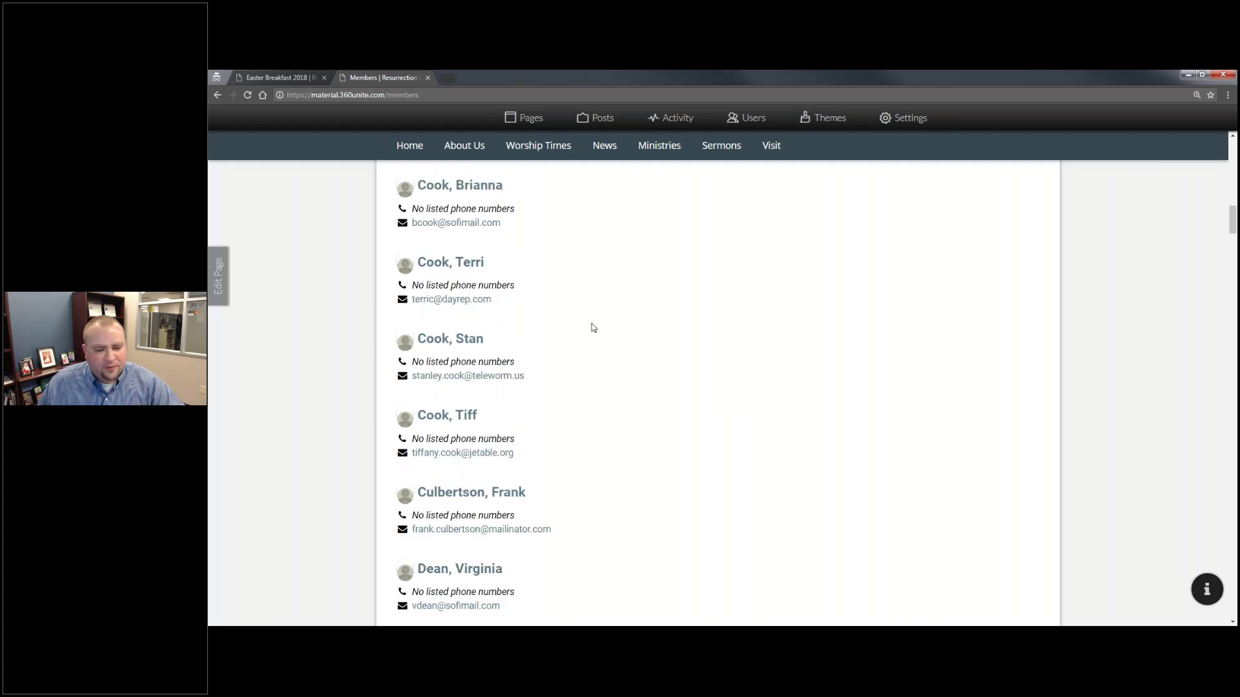
Filter the member directory by CTS and open the CTS Material Theme profile
{"action": "scroll", "coordinate": [556, 299], "scroll_direction": "up", "scroll_amount": 20}
{"action": "left_click", "coordinate": [466, 328]}
{"action": "type", "text": "CTS"}
{"action": "left_click", "coordinate": [509, 366]}
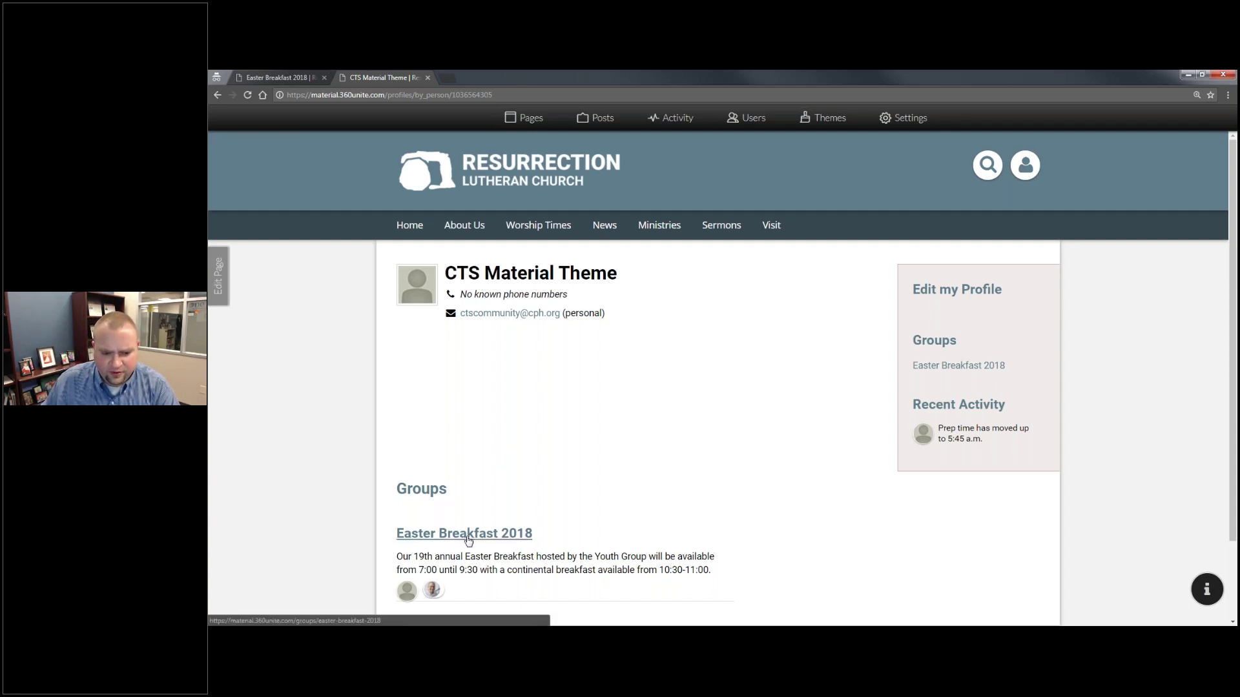
{"action": "left_click", "coordinate": [560, 124]}
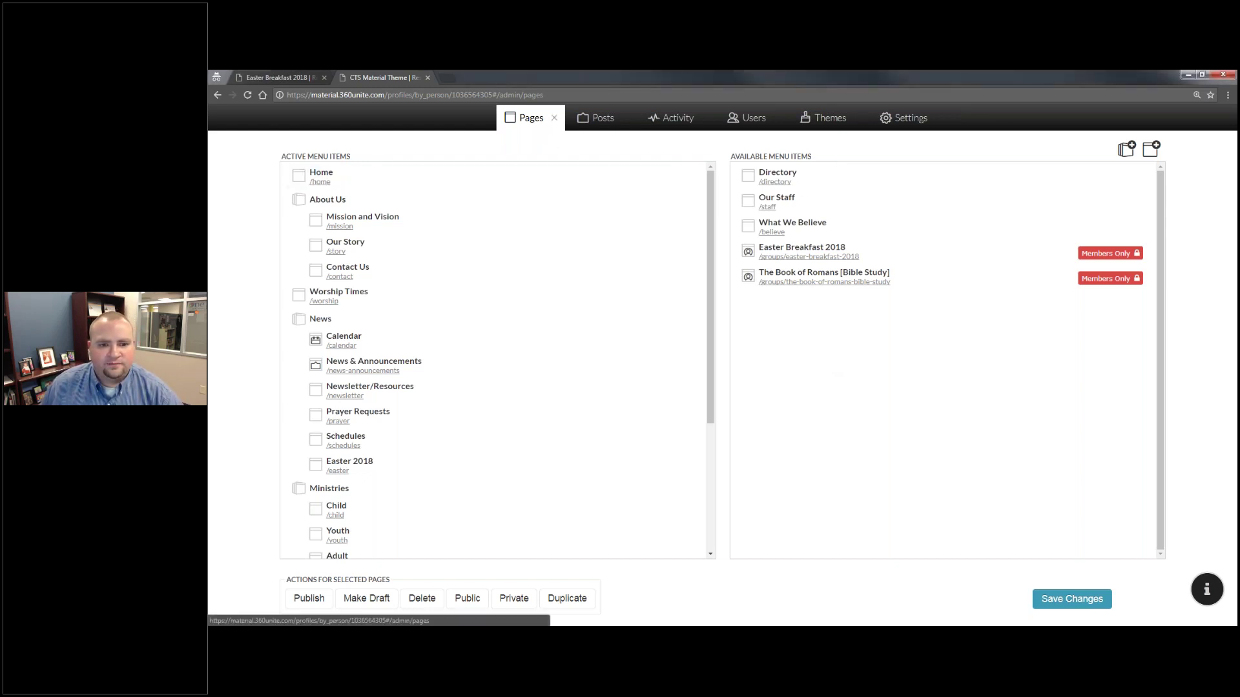
{"action": "left_click", "coordinate": [554, 117]}
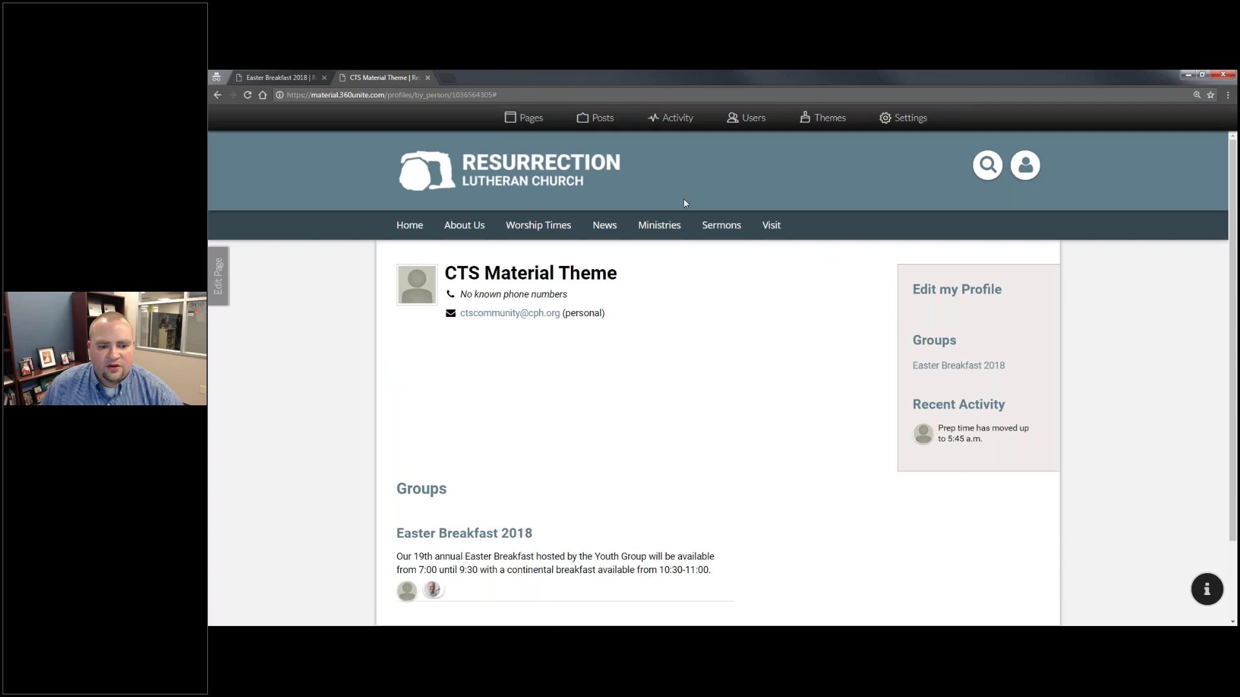
Open the Easter Breakfast 2018 group from the profile and show April 2018 in its events calendar
{"action": "left_click", "coordinate": [504, 541]}
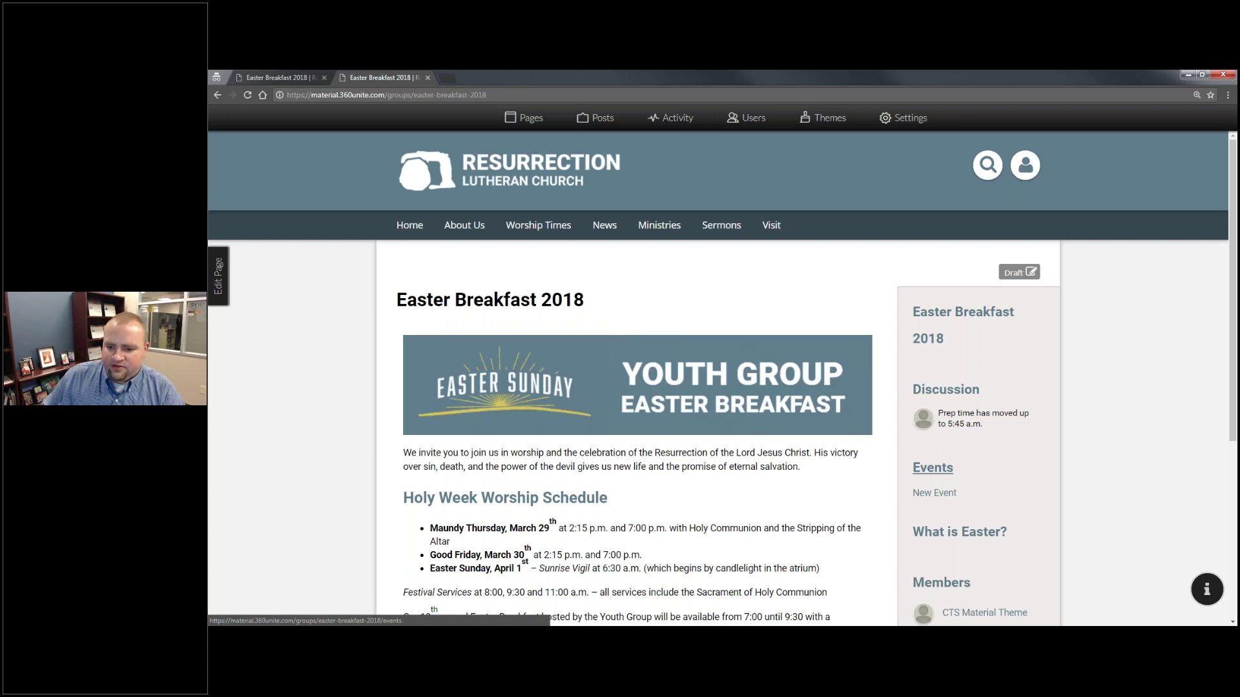
{"action": "left_click", "coordinate": [932, 467]}
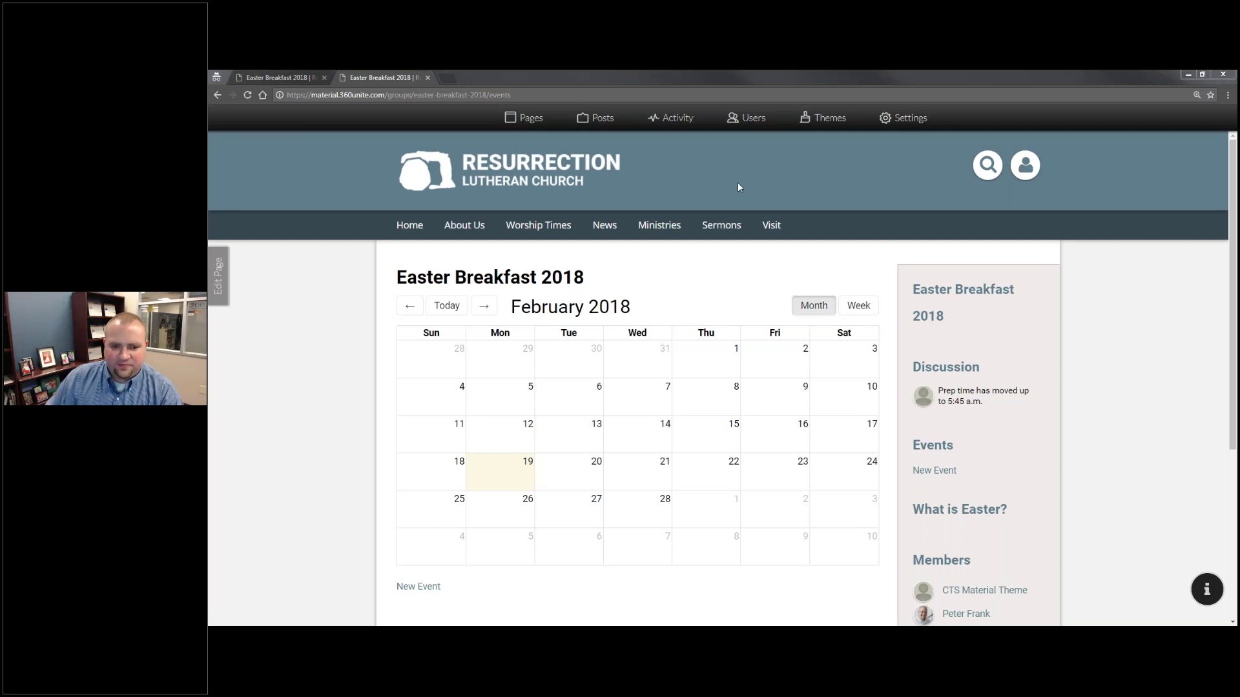
{"action": "left_click", "coordinate": [483, 305]}
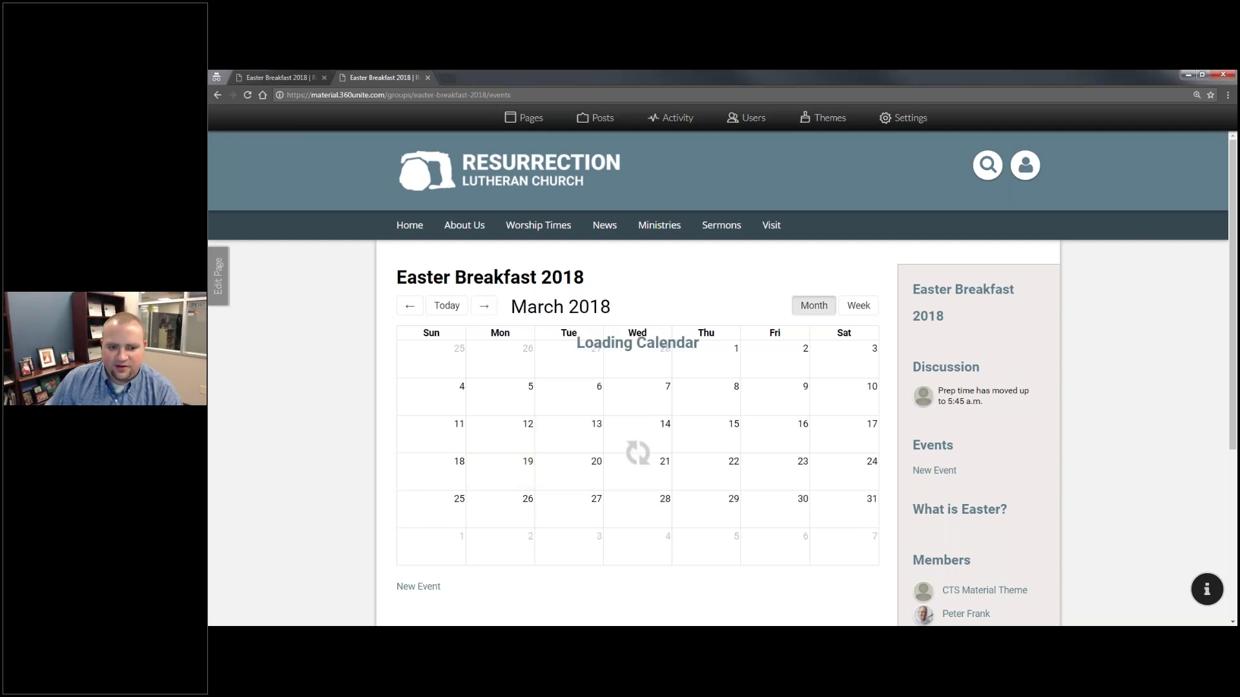
{"action": "left_click", "coordinate": [484, 305]}
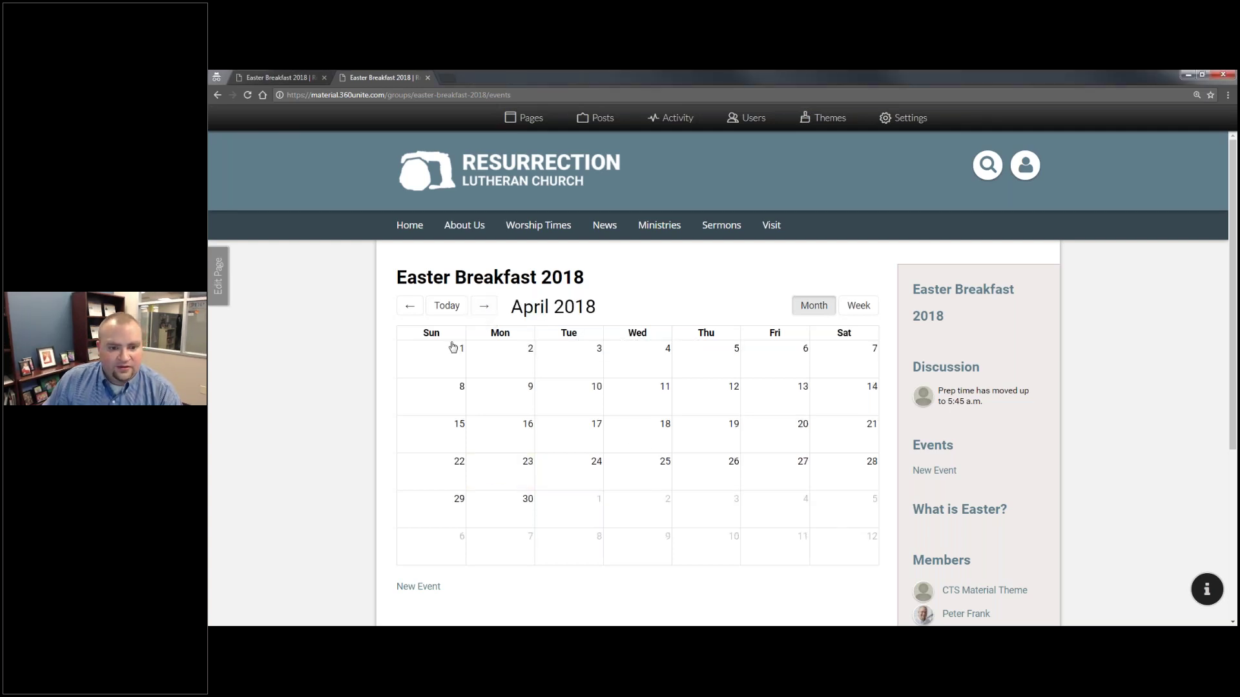
Start a new group event on April 1, 2018 and title it Easter Breakfast
{"action": "left_click", "coordinate": [441, 376]}
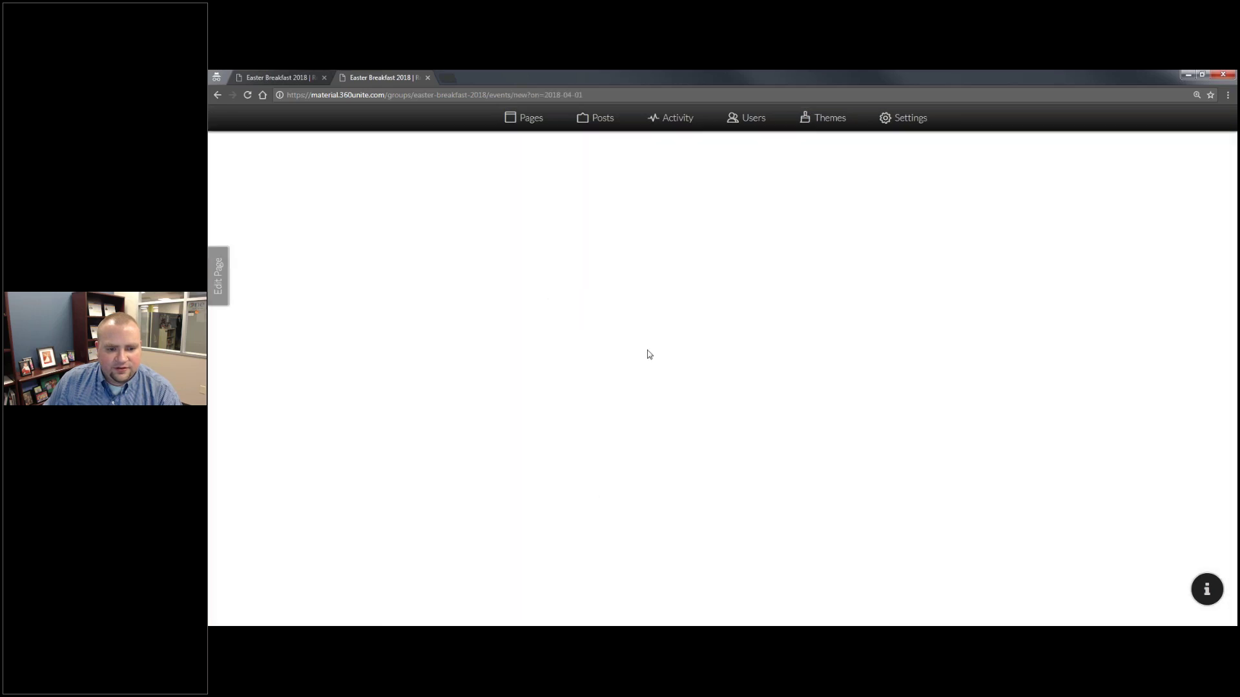
{"action": "left_click", "coordinate": [564, 329]}
{"action": "type", "text": "East"}
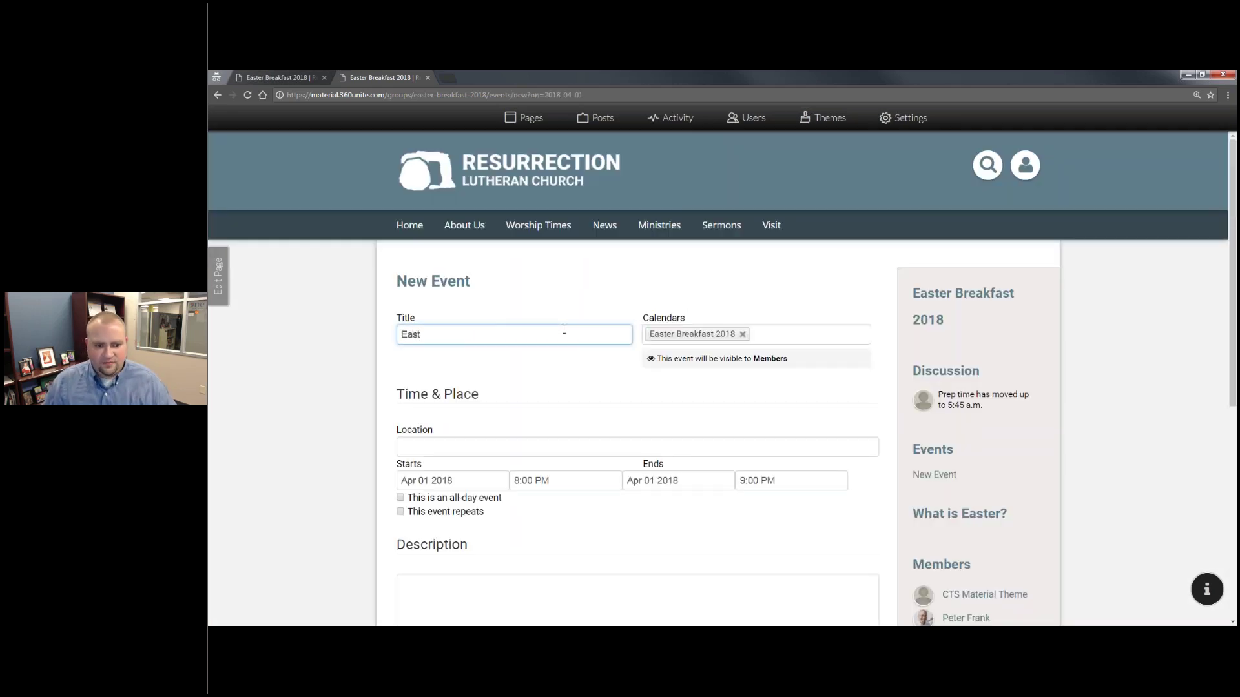
{"action": "type", "text": "er Breakfast"}
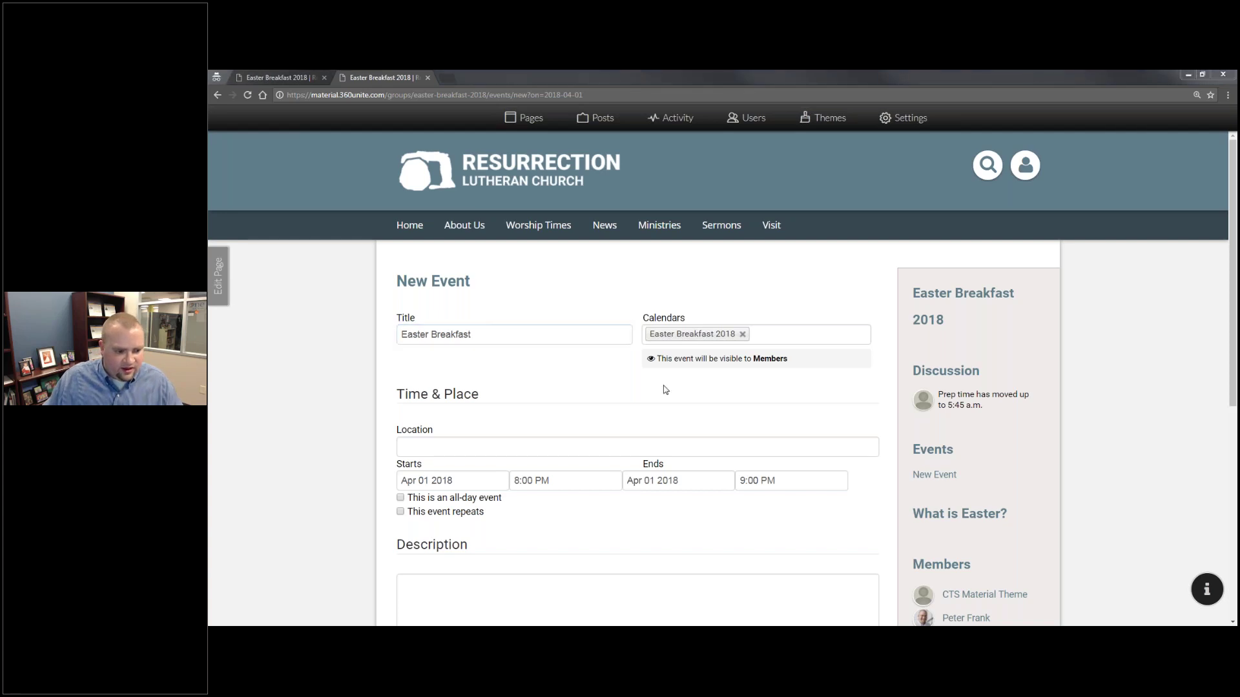
Set the event's start time to 7:00 AM and its end time to 9:30 AM
{"action": "left_click", "coordinate": [441, 480]}
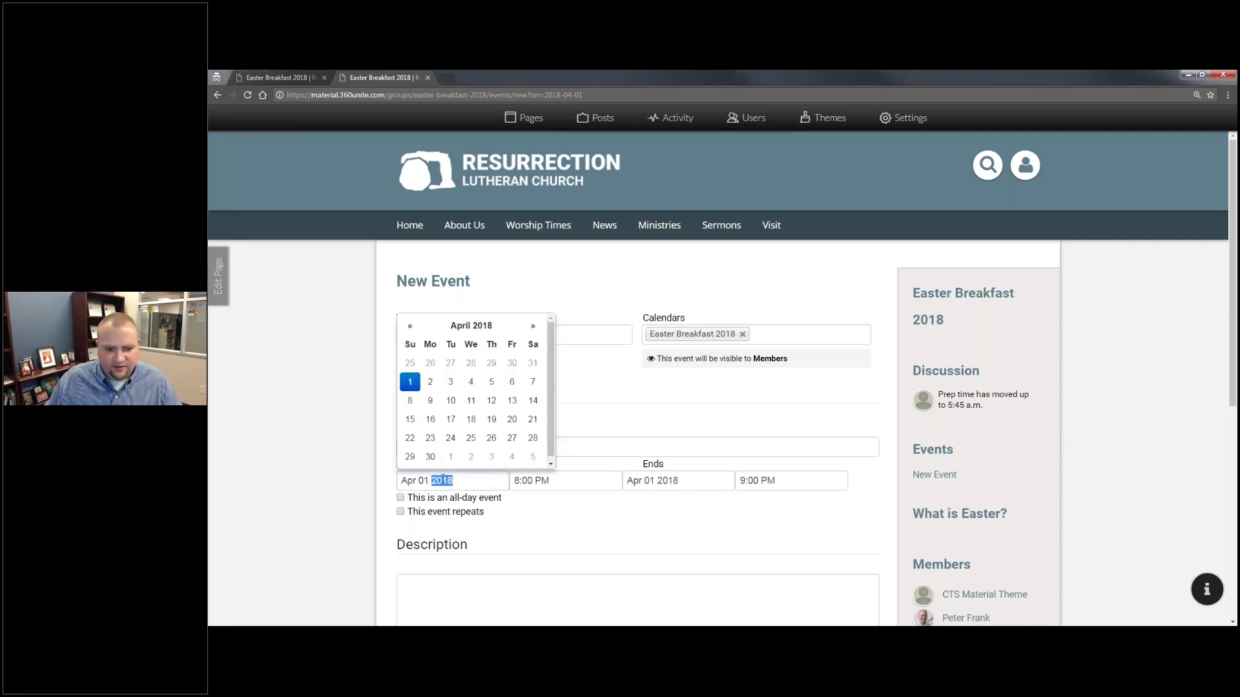
{"action": "left_click", "coordinate": [441, 479]}
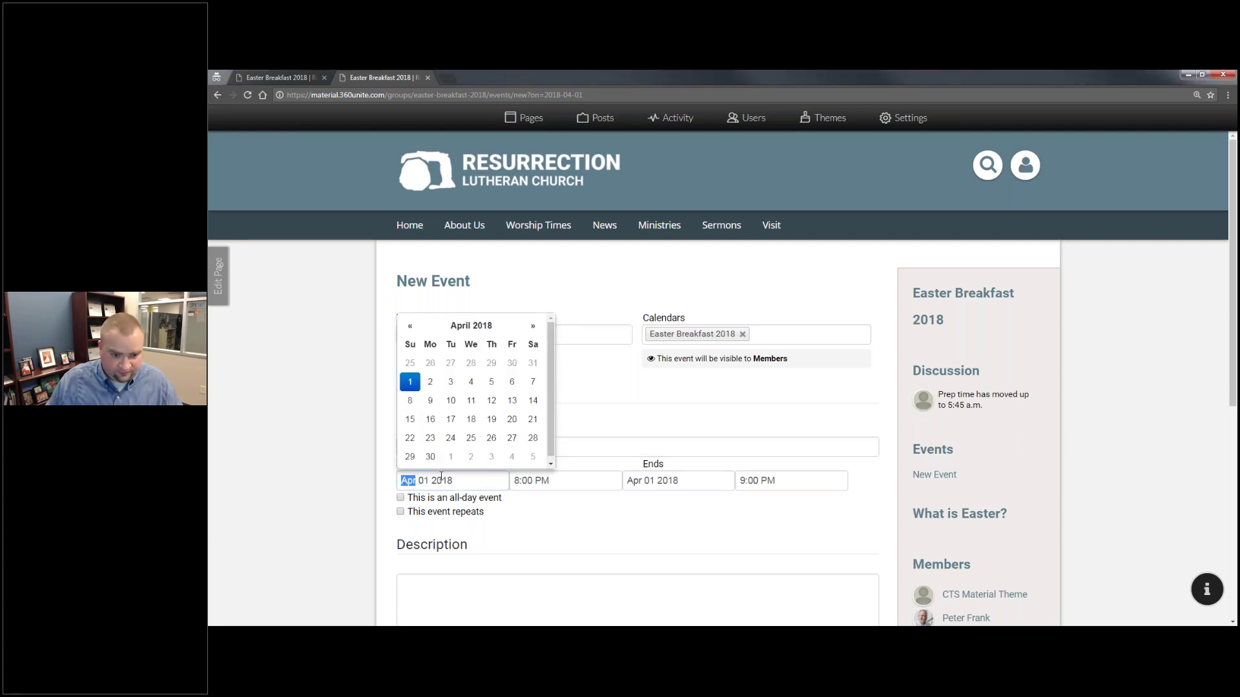
{"action": "key", "text": "Tab"}
{"action": "type", "text": "7"}
{"action": "key", "text": "Tab"}
{"action": "key", "text": "Tab"}
{"action": "type", "text": "a"}
{"action": "key", "text": "Tab"}
{"action": "key", "text": "Tab"}
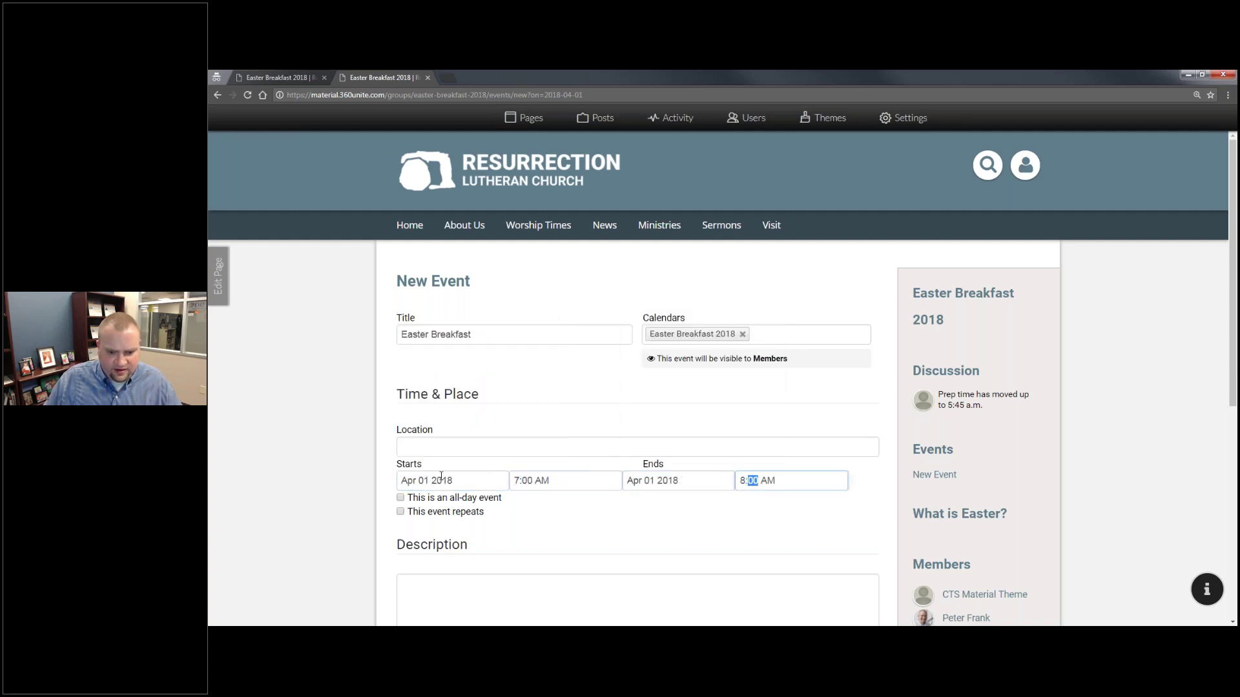
{"action": "type", "text": "9"}
{"action": "key", "text": "Tab"}
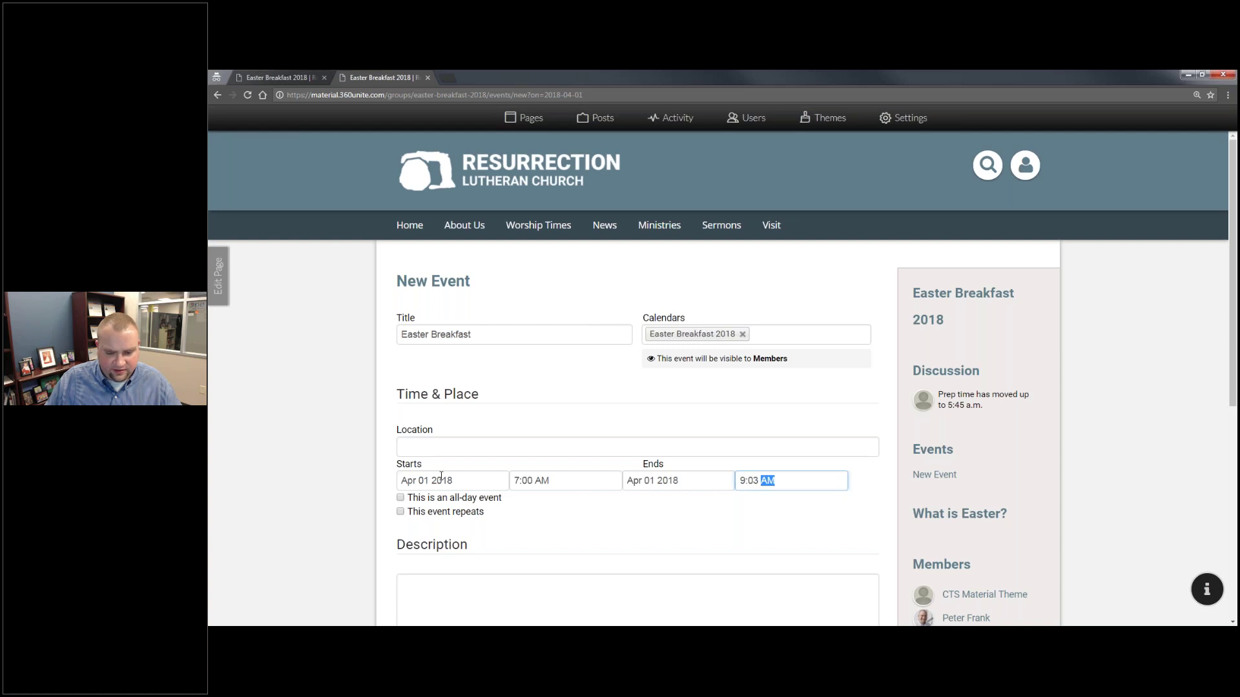
{"action": "key", "text": "shift+Tab"}
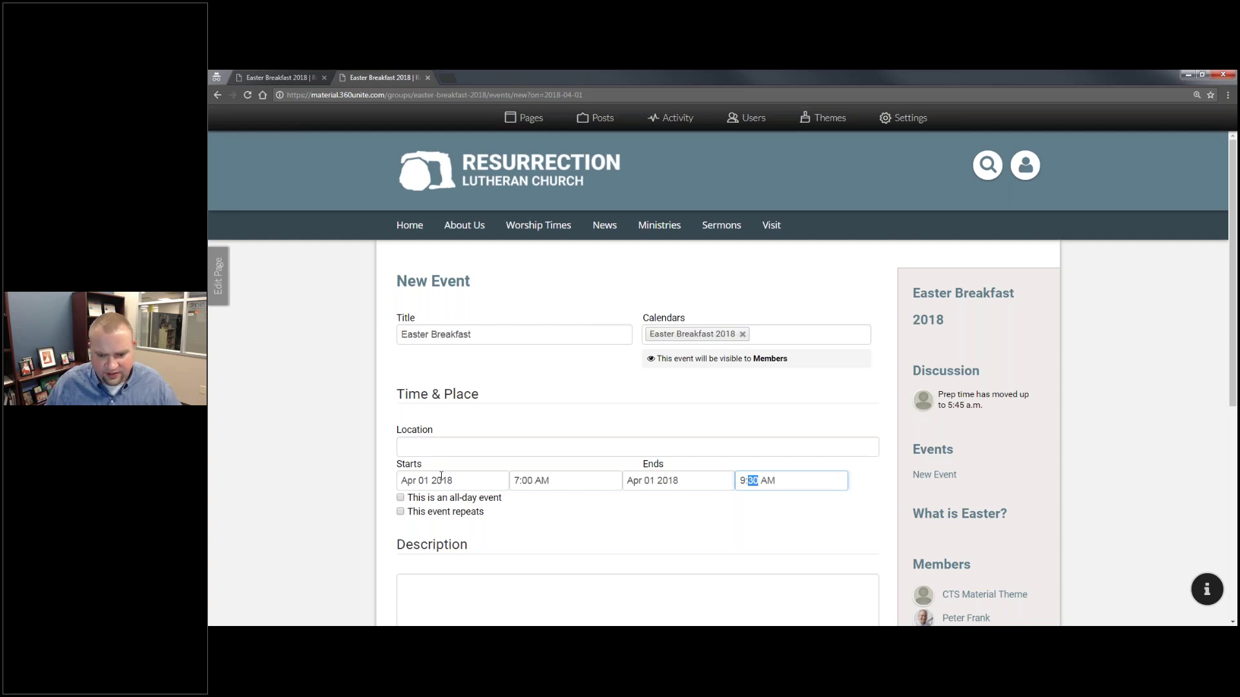
{"action": "left_click", "coordinate": [515, 501]}
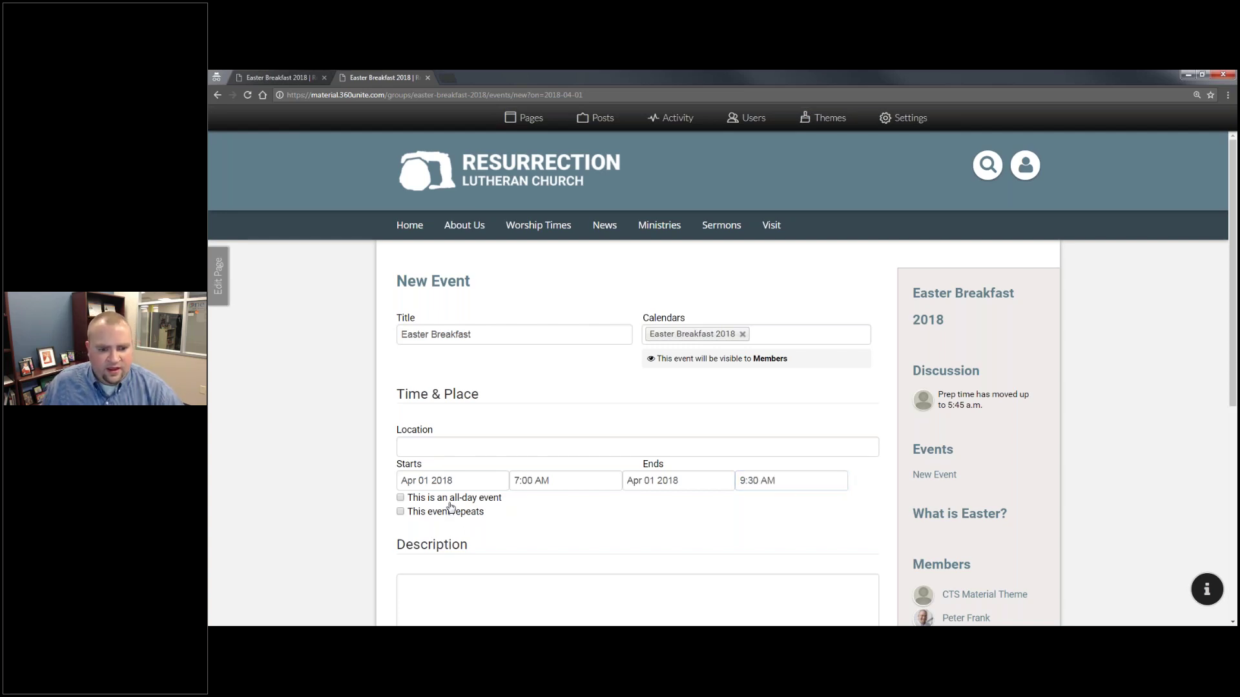
Enable invitations for the event and select both group members as invitees
{"action": "scroll", "coordinate": [471, 528], "scroll_direction": "down", "scroll_amount": 3}
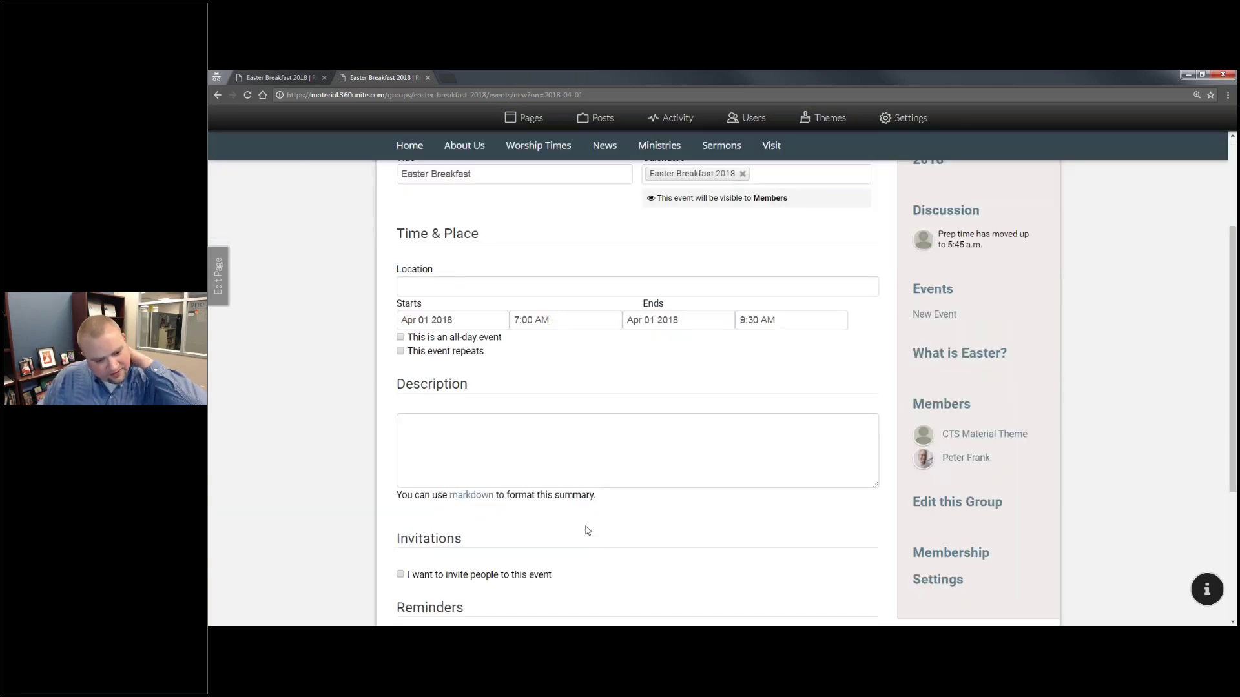
{"action": "scroll", "coordinate": [605, 517], "scroll_direction": "down", "scroll_amount": 1}
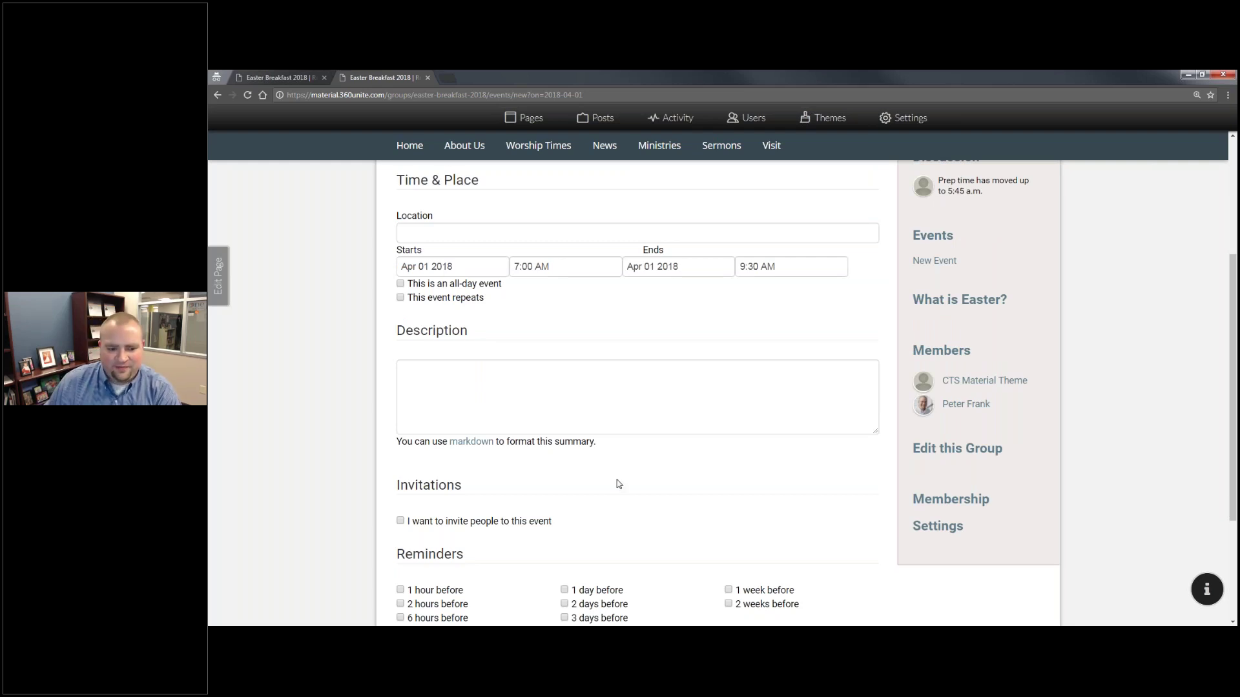
{"action": "scroll", "coordinate": [618, 483], "scroll_direction": "down", "scroll_amount": 3}
{"action": "left_click", "coordinate": [545, 342]}
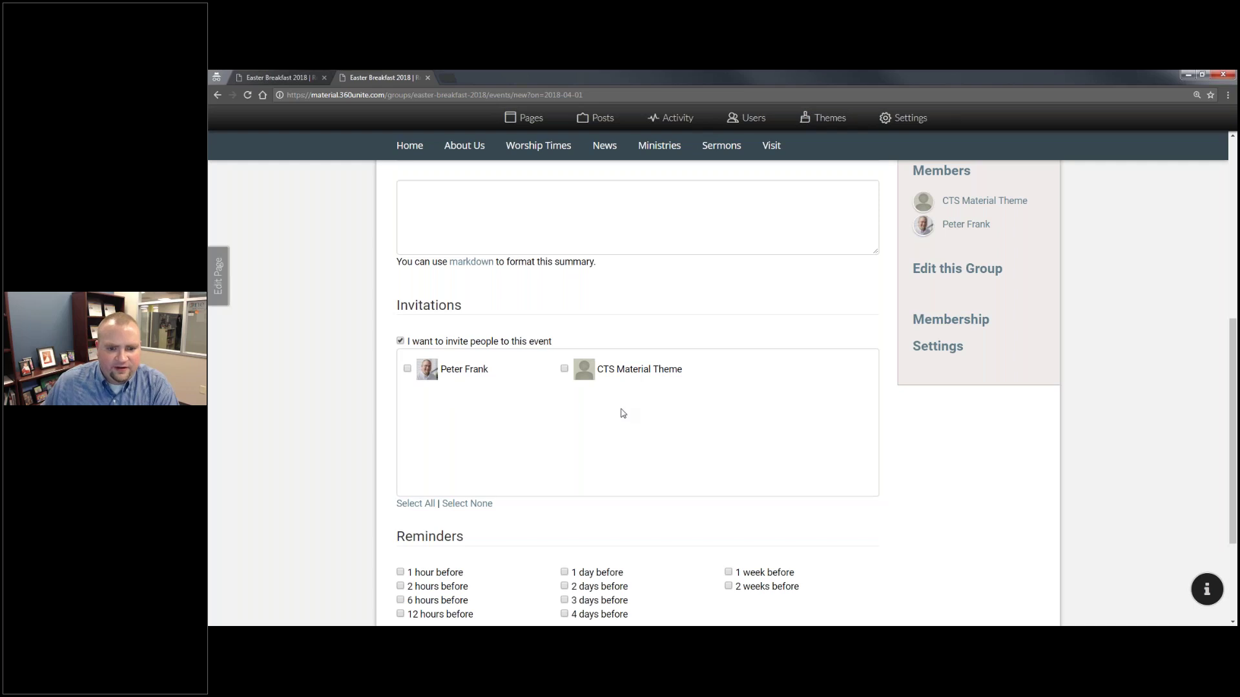
{"action": "left_click", "coordinate": [564, 369]}
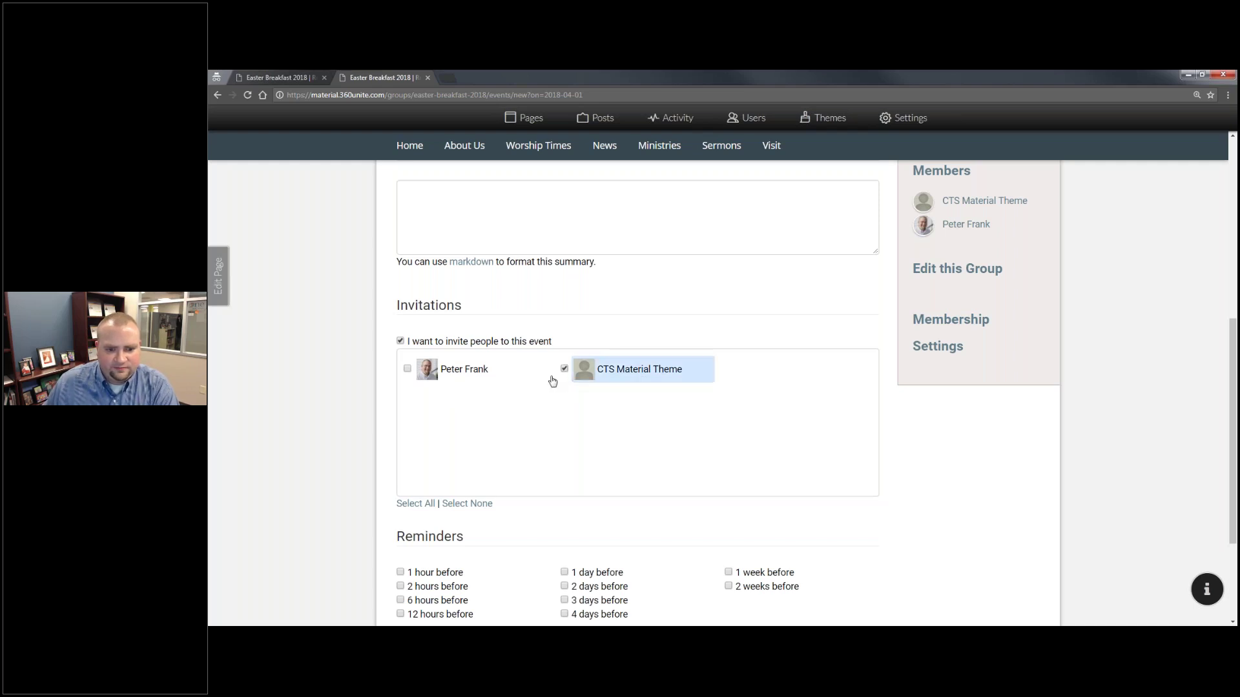
{"action": "left_click", "coordinate": [406, 368]}
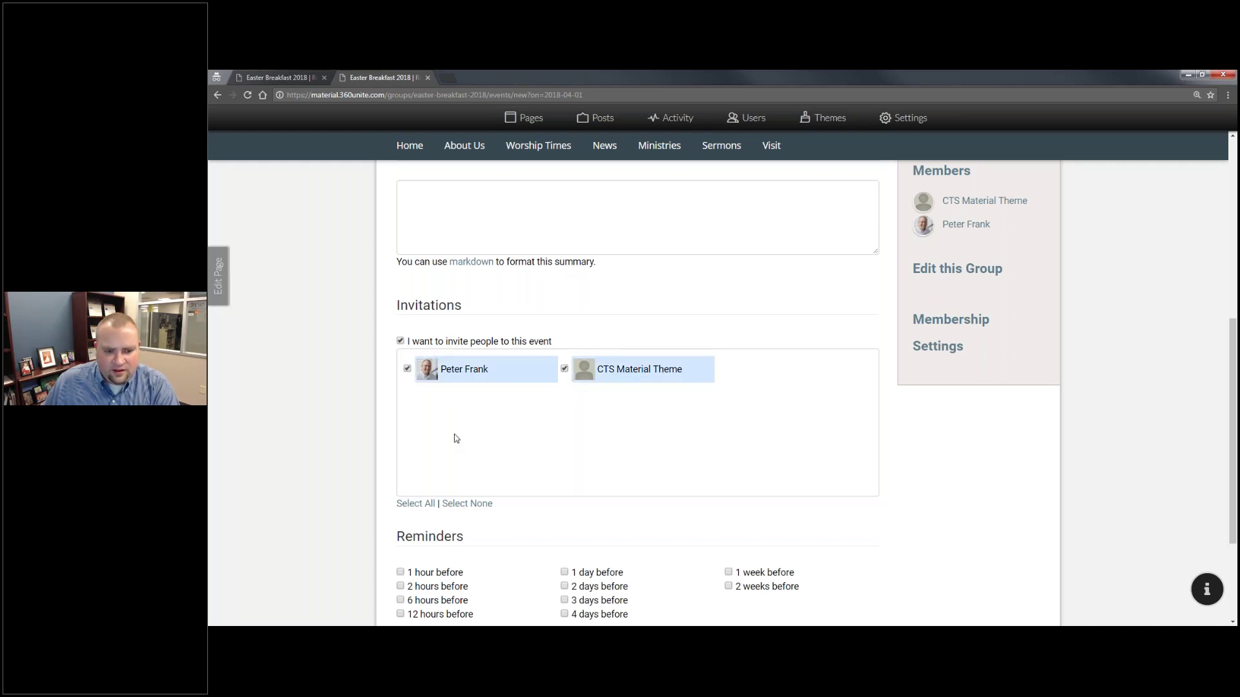
Add reminders 1 day and 1 hour before the event and create it
{"action": "scroll", "coordinate": [455, 438], "scroll_direction": "down", "scroll_amount": 3}
{"action": "left_click", "coordinate": [564, 409]}
{"action": "left_click", "coordinate": [444, 413]}
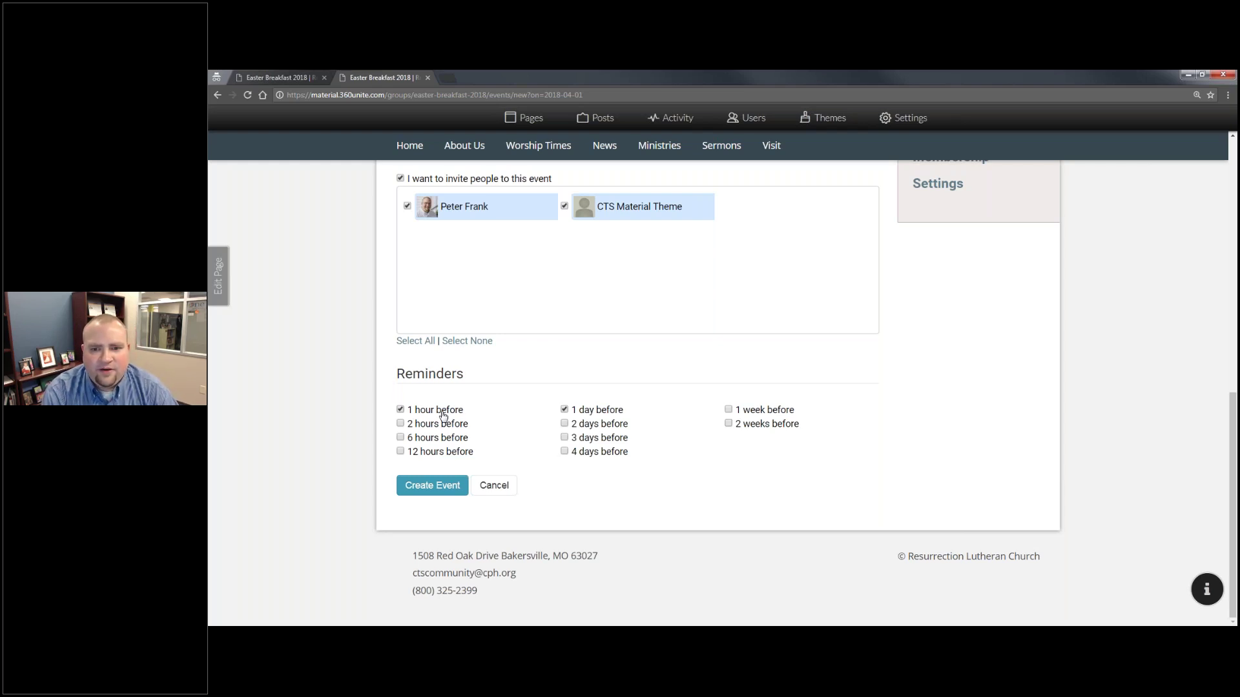
{"action": "left_click", "coordinate": [432, 485]}
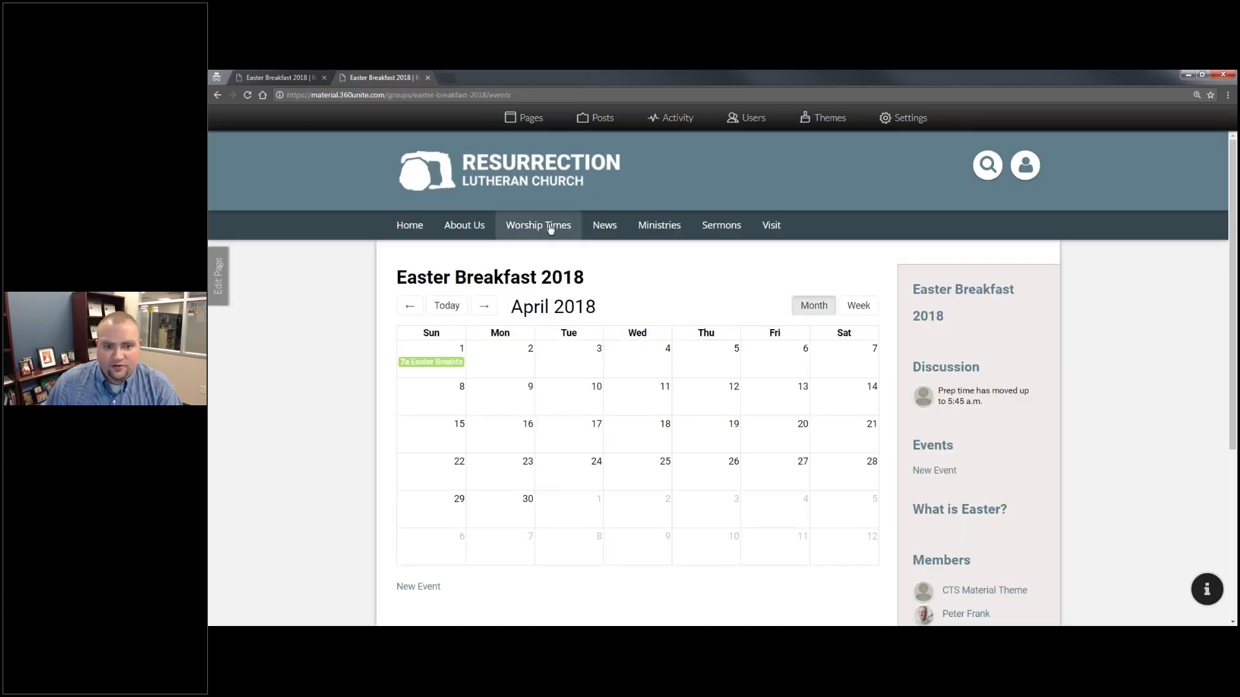
Check the site's page list for the Calendar page and return to the group's events calendar
{"action": "mouse_move", "coordinate": [626, 221]}
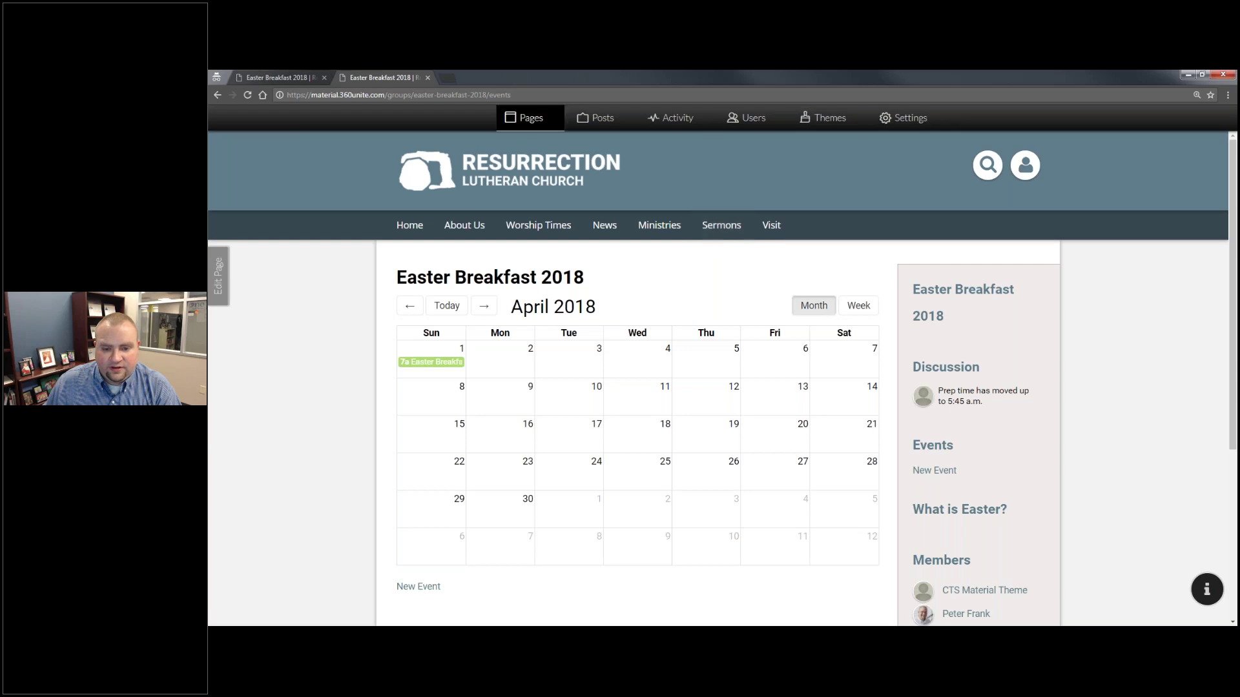
{"action": "left_click", "coordinate": [519, 127]}
{"action": "right_click", "coordinate": [518, 128]}
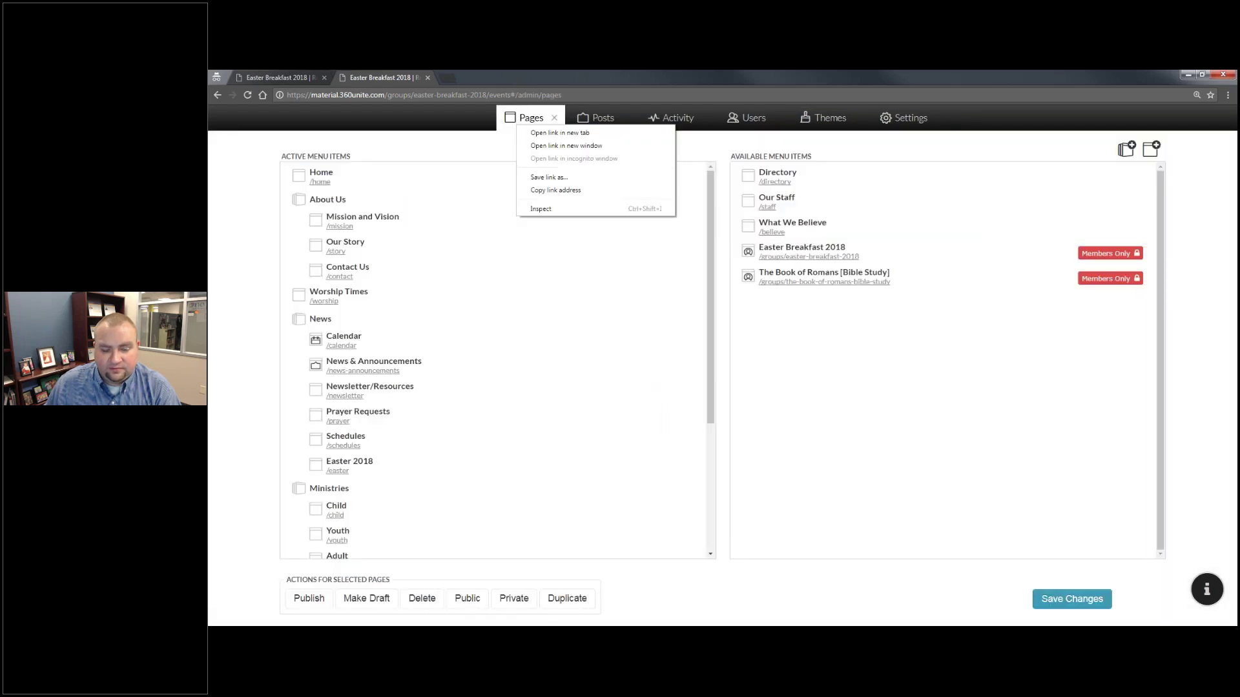
{"action": "left_click", "coordinate": [632, 305]}
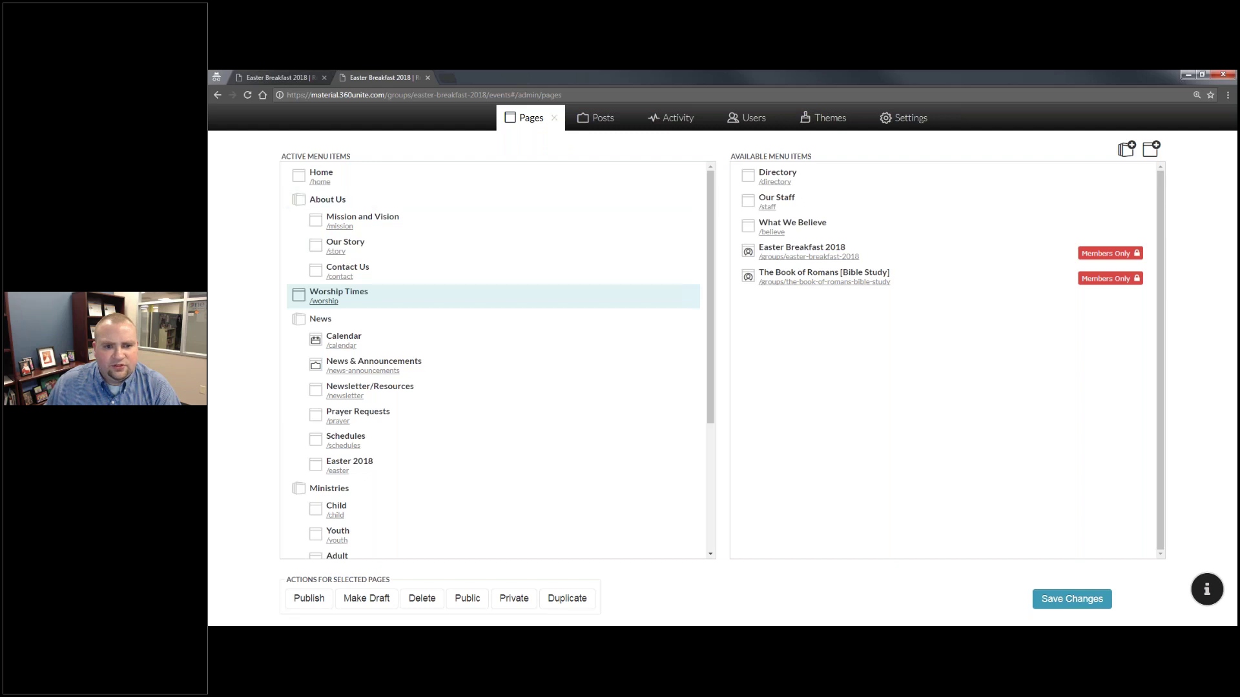
{"action": "left_click", "coordinate": [554, 118]}
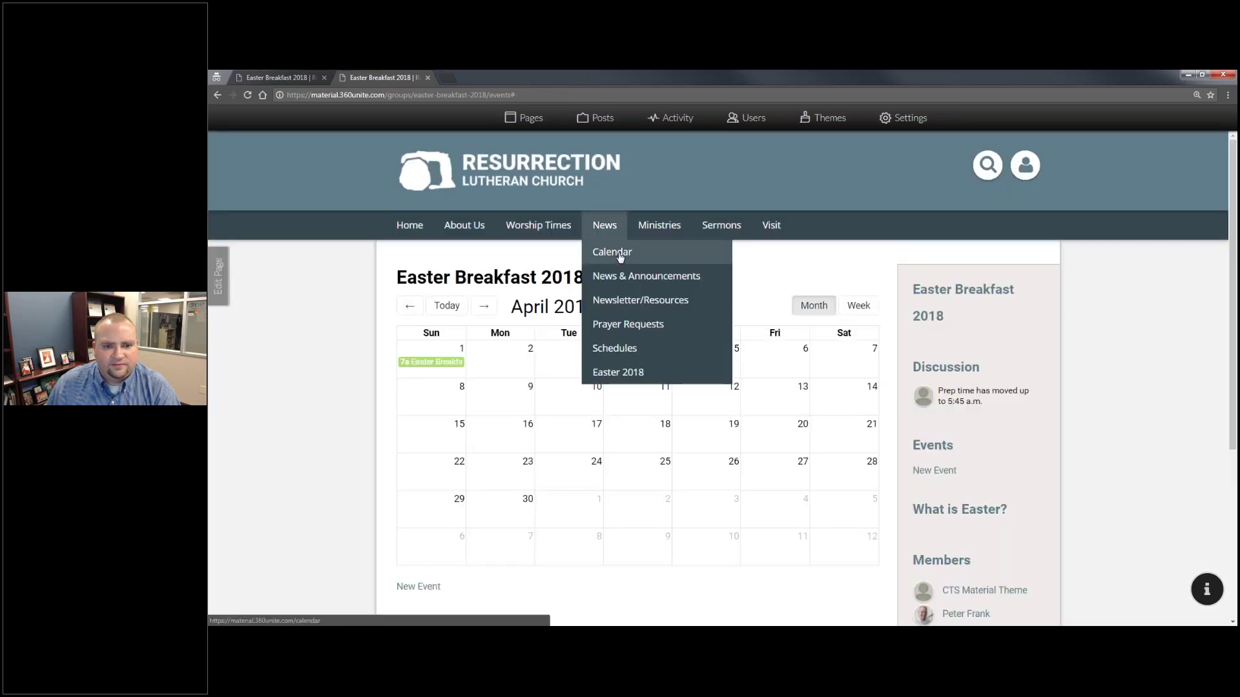
Open the site's Calendar page and check which calendars are available in its calendar filter
{"action": "left_click", "coordinate": [620, 253]}
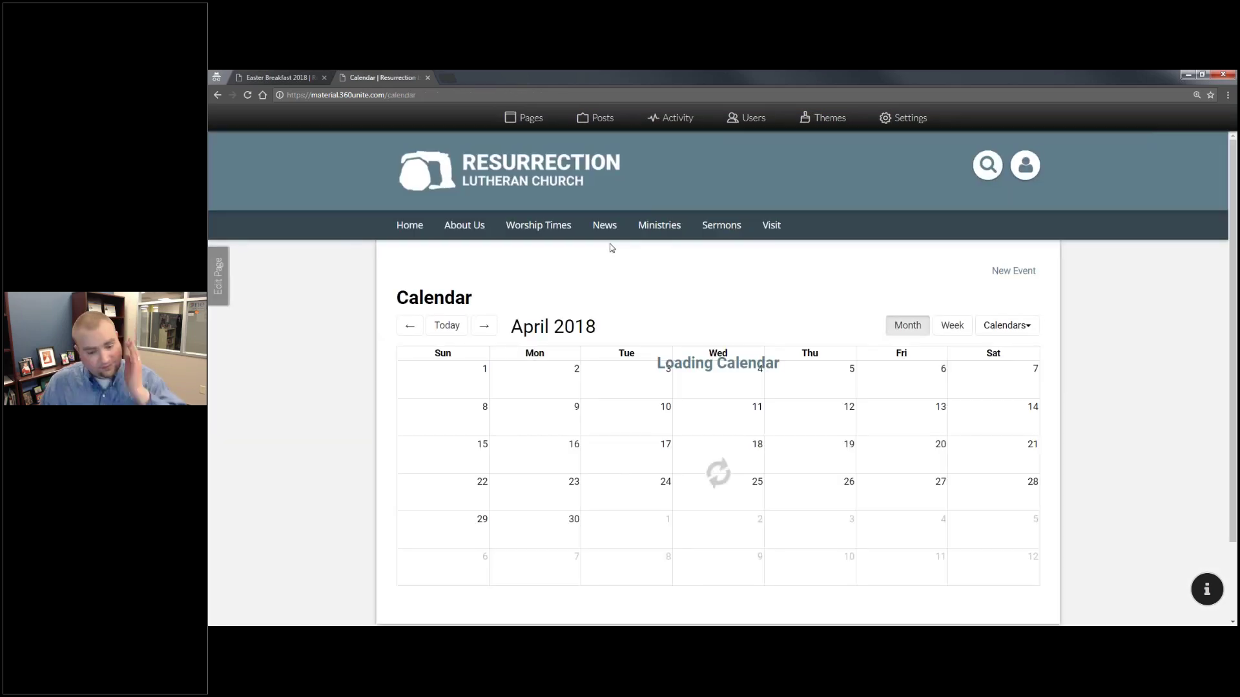
{"action": "mouse_move", "coordinate": [448, 384]}
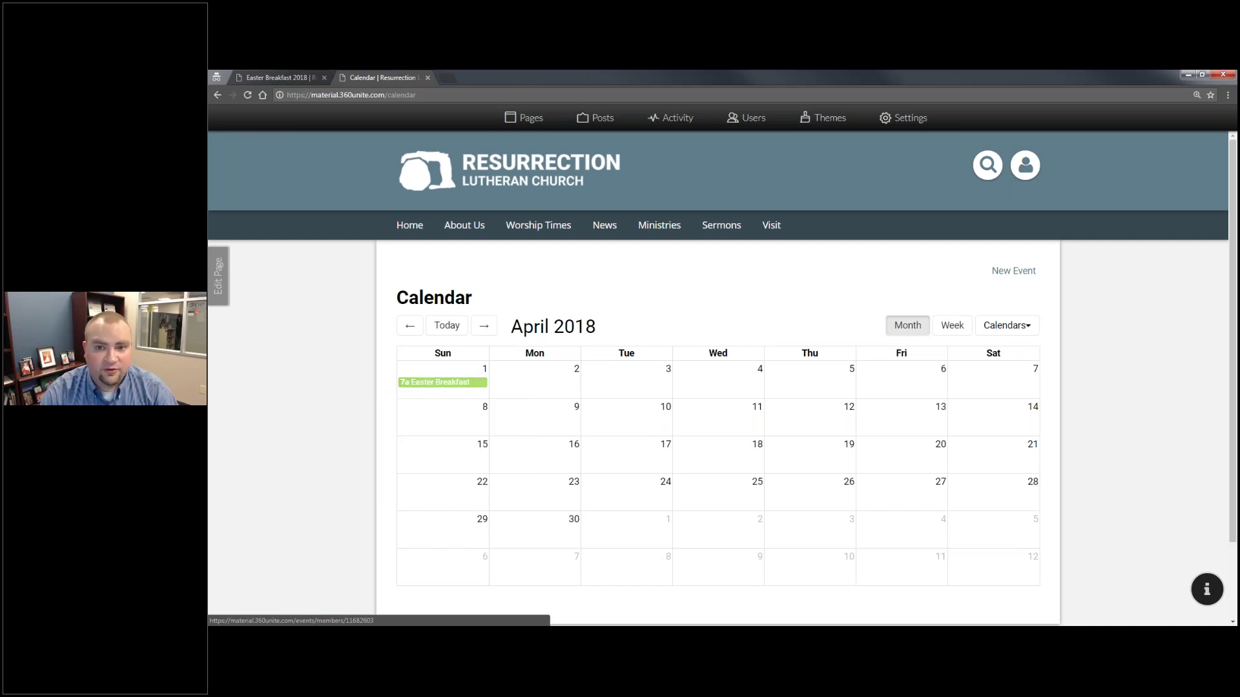
{"action": "left_click", "coordinate": [1006, 325]}
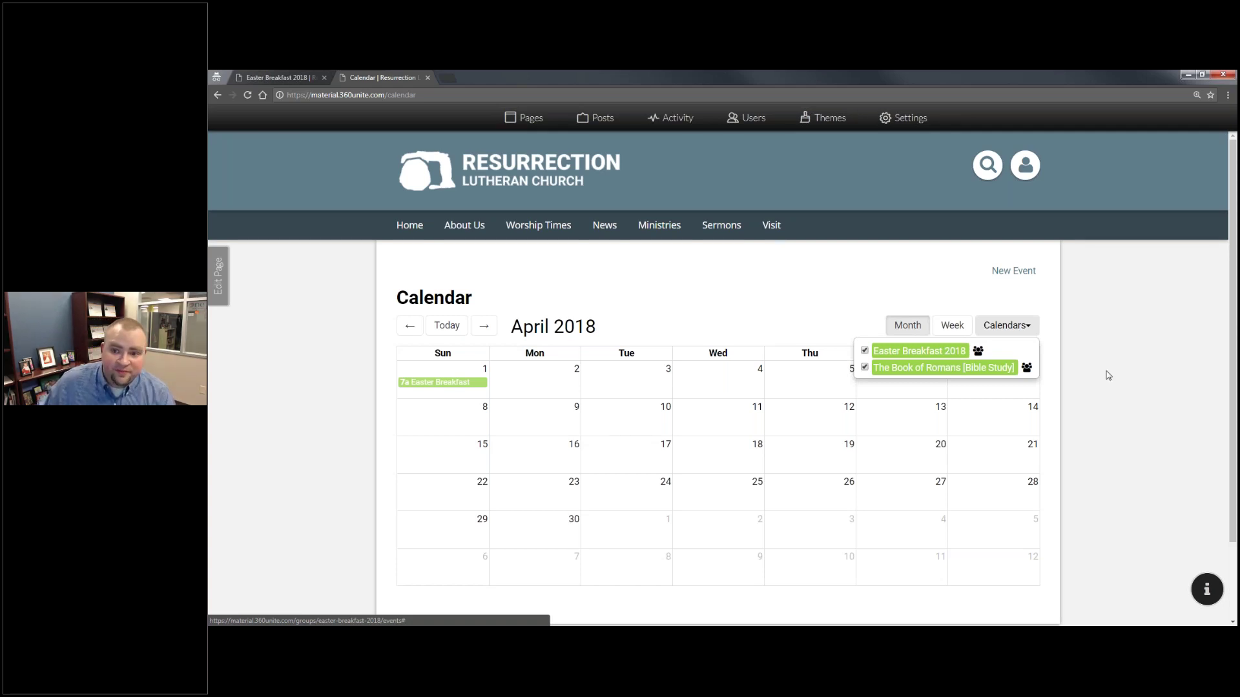
{"action": "left_click", "coordinate": [1035, 303]}
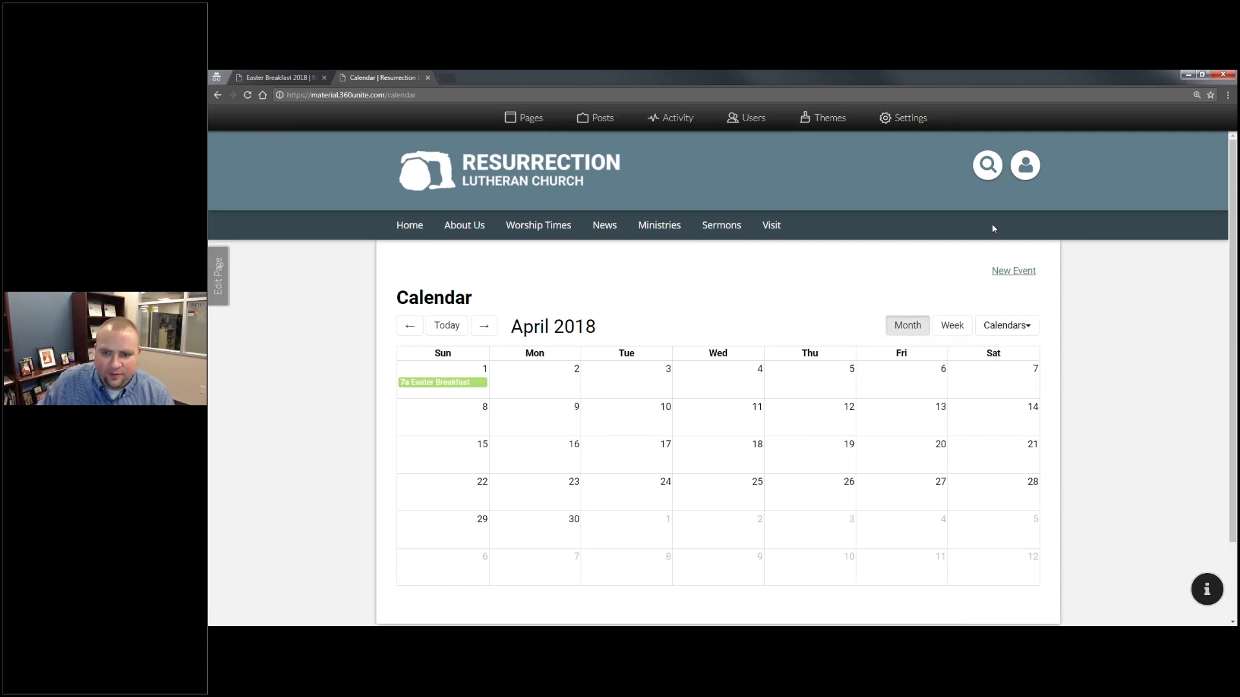
In the site's calendar settings, make the Worship calendar viewable by Everyone and save it
{"action": "left_click", "coordinate": [907, 118]}
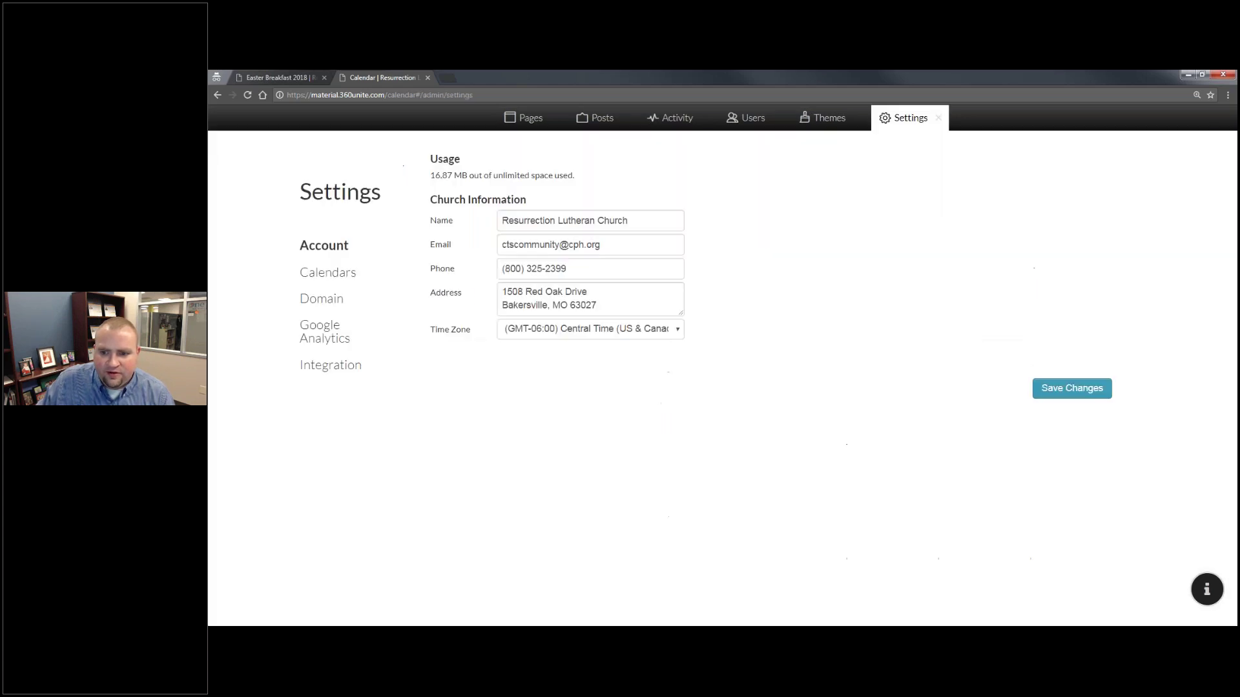
{"action": "left_click", "coordinate": [336, 276]}
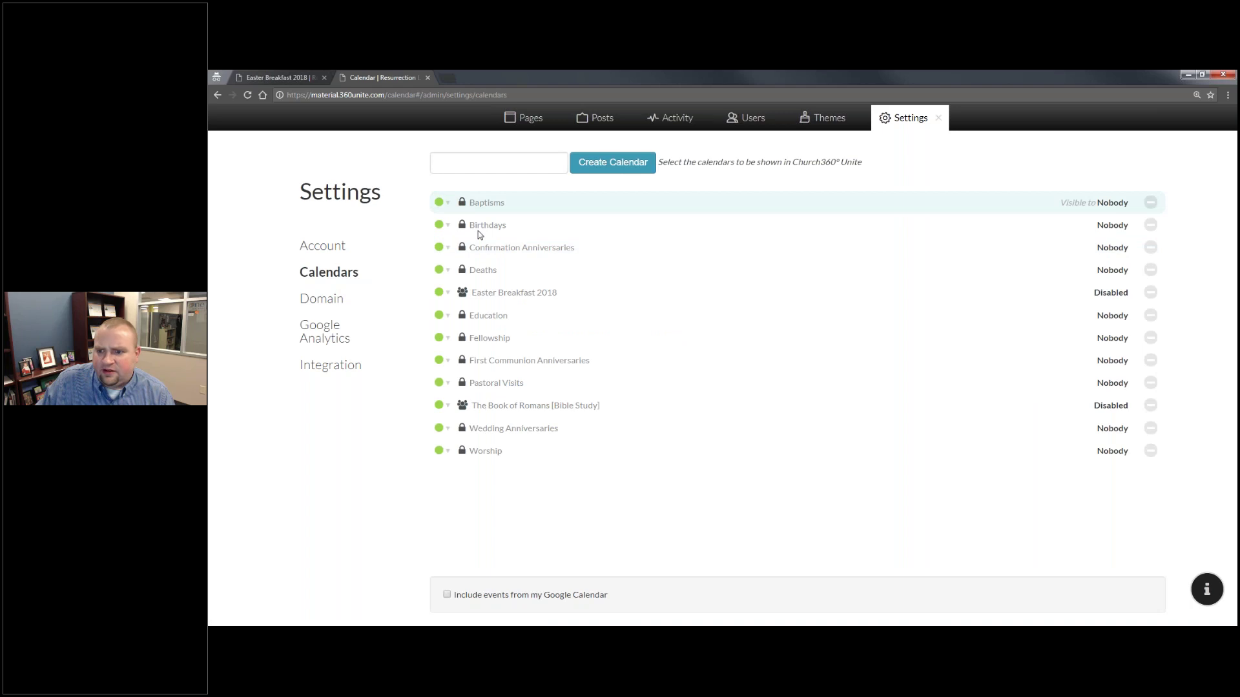
{"action": "left_click", "coordinate": [1124, 453]}
{"action": "left_click", "coordinate": [1124, 455]}
{"action": "left_click", "coordinate": [632, 450]}
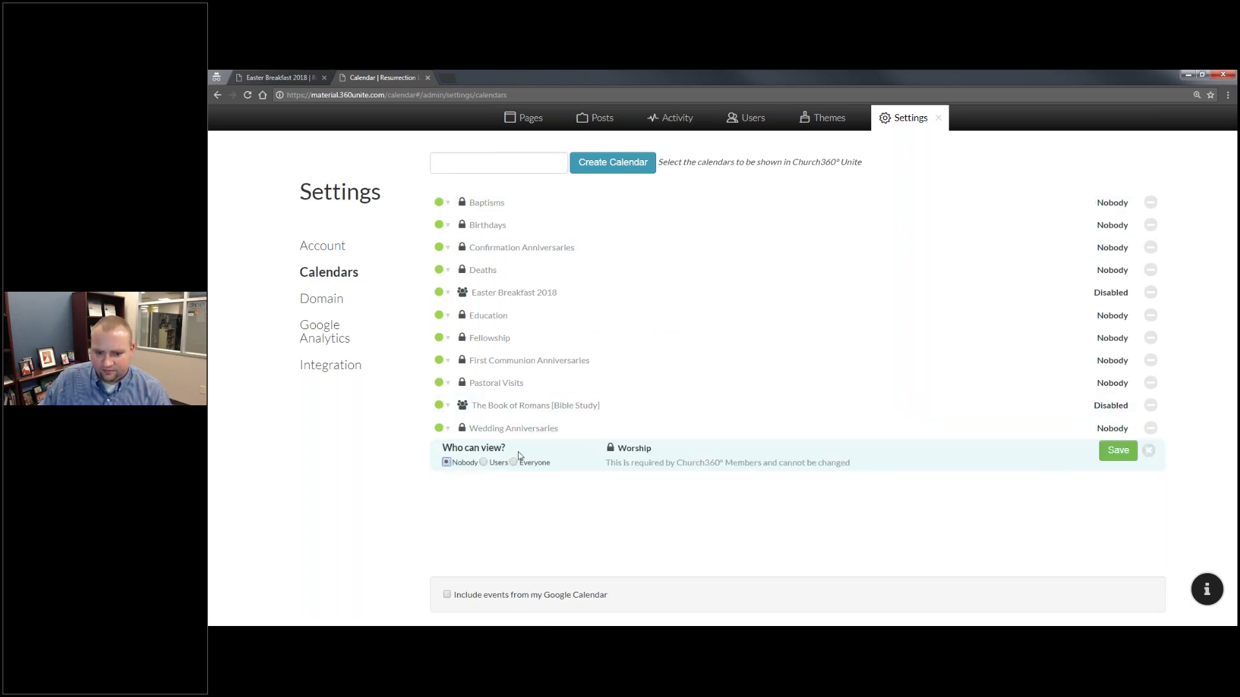
{"action": "left_click", "coordinate": [1118, 450]}
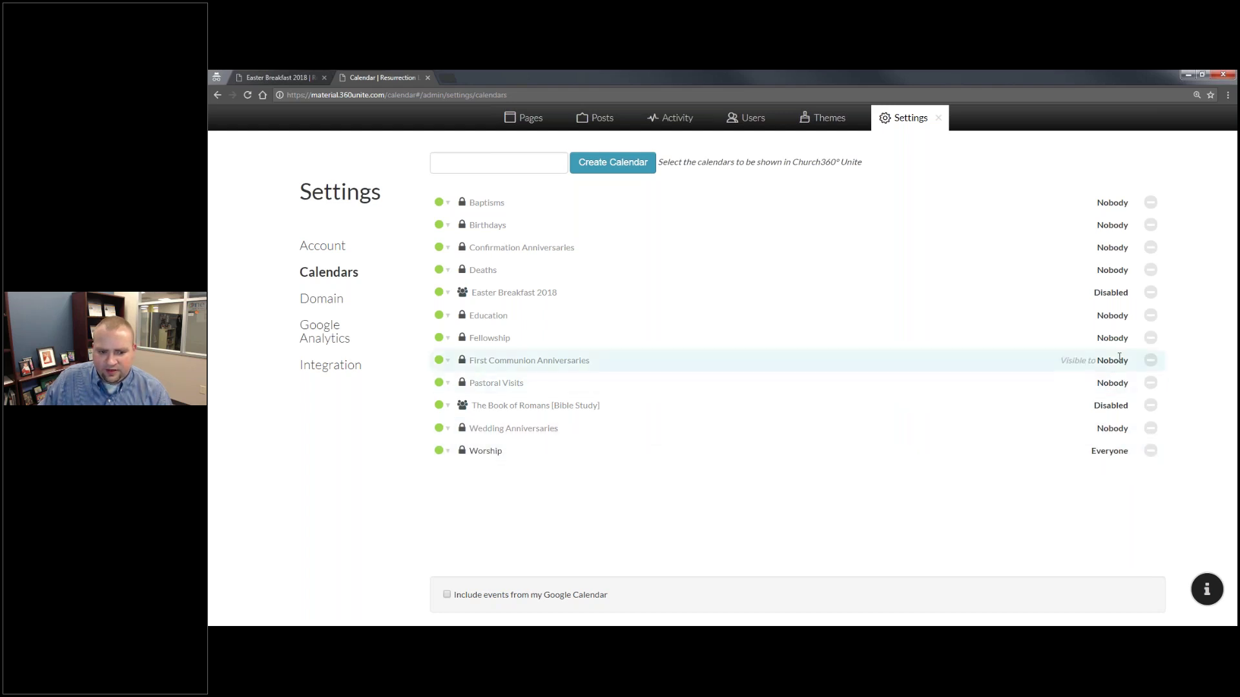
Make the Fellowship and Education calendars viewable by Everyone and save each
{"action": "left_click", "coordinate": [536, 338]}
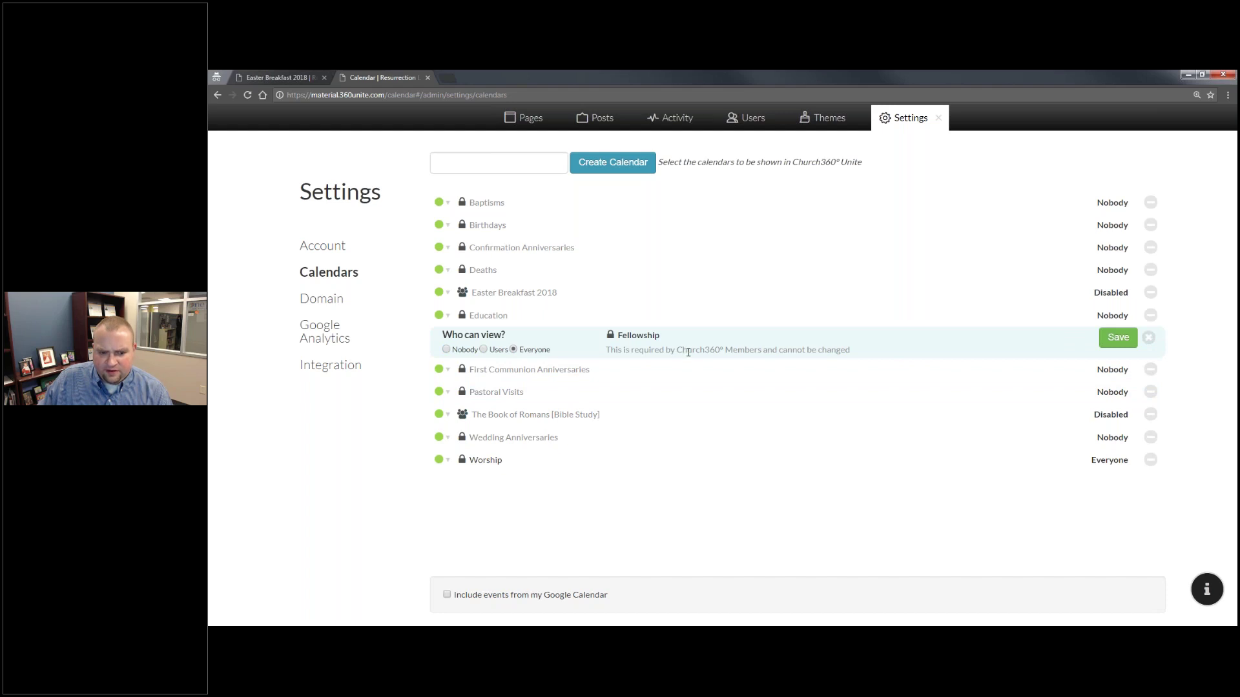
{"action": "left_click", "coordinate": [1102, 344]}
{"action": "left_click", "coordinate": [651, 310]}
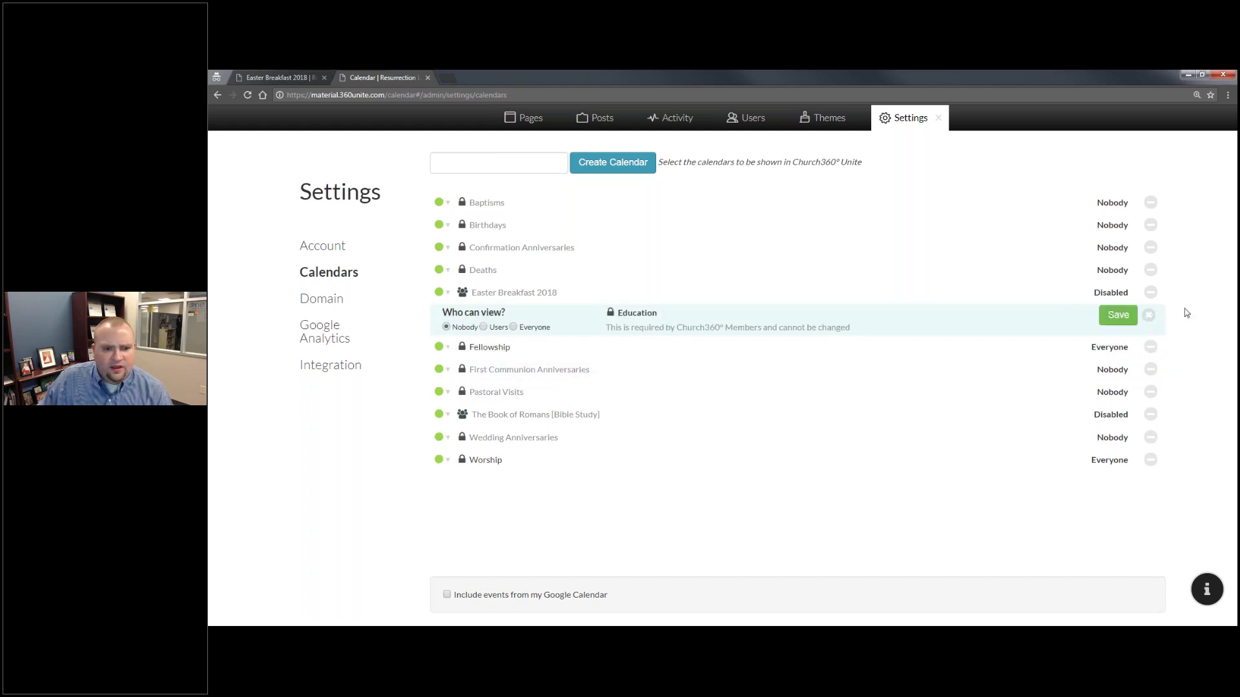
{"action": "left_click", "coordinate": [1118, 314]}
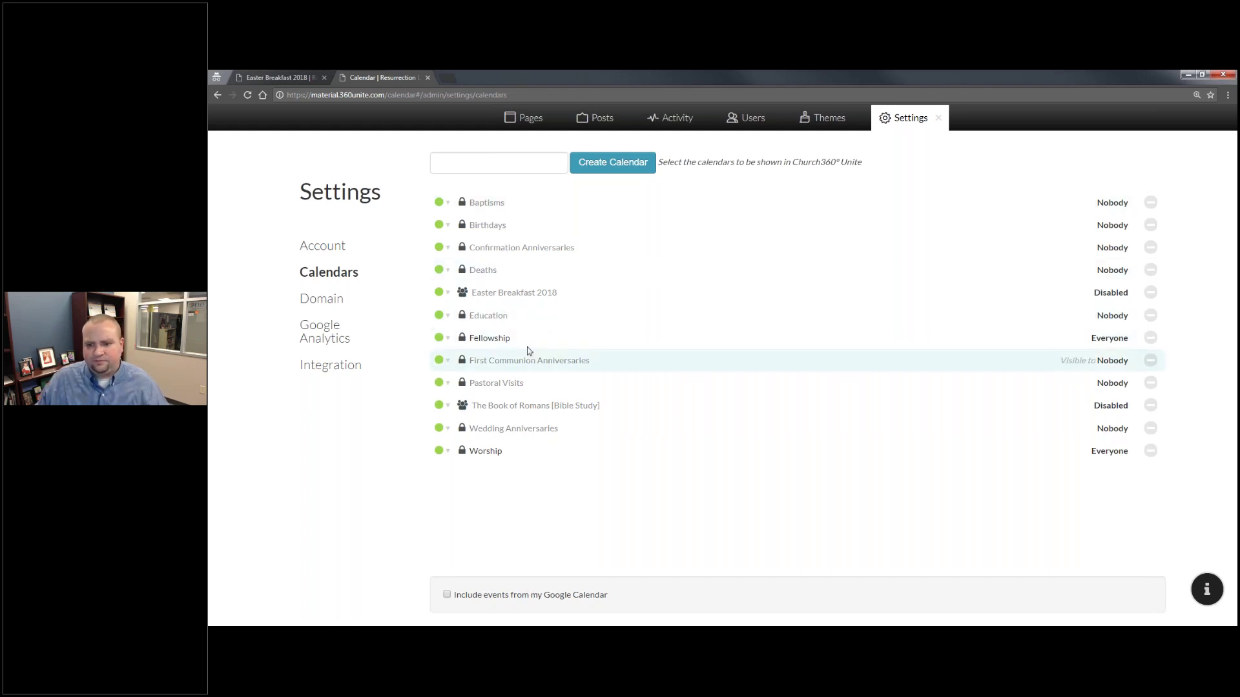
{"action": "left_click", "coordinate": [510, 315]}
{"action": "left_click", "coordinate": [513, 327]}
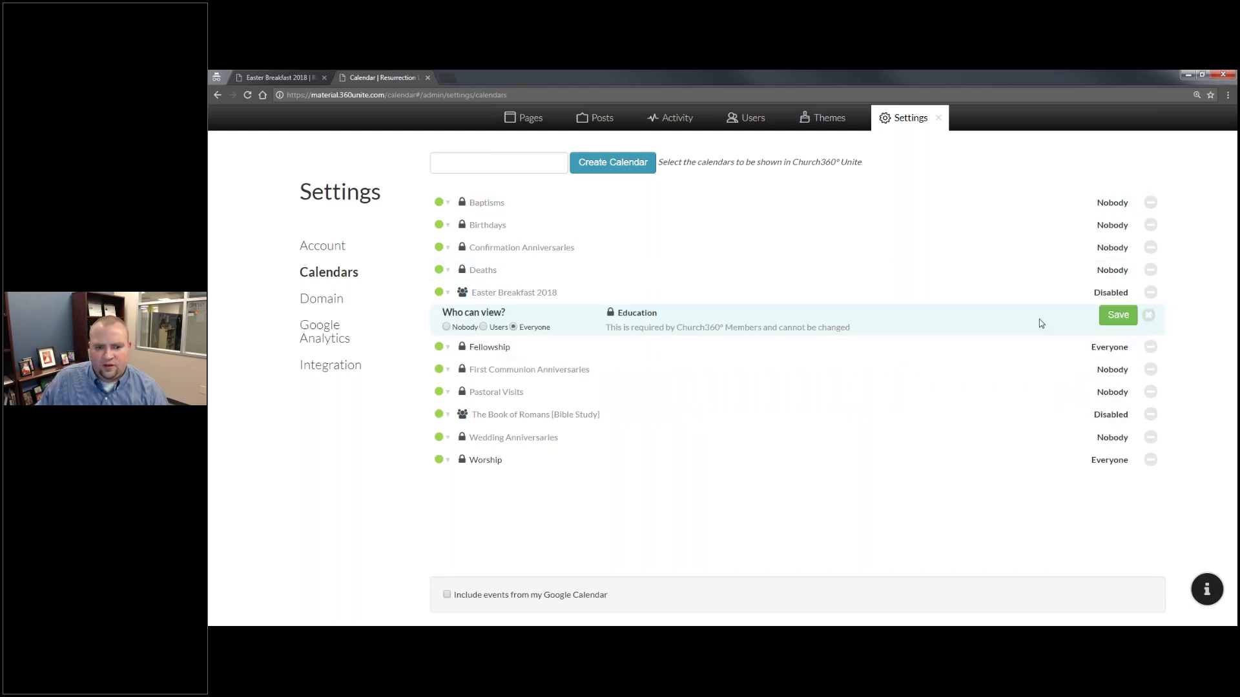
{"action": "left_click", "coordinate": [1117, 315]}
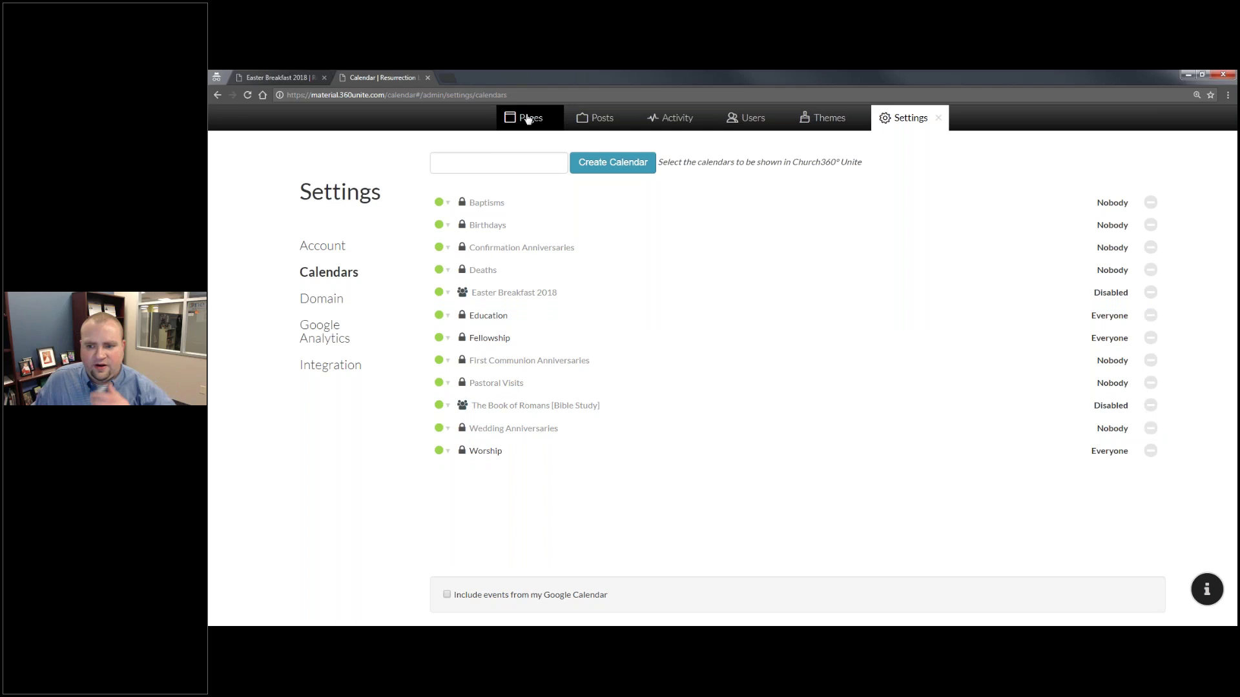
Return to the Calendar page, reload it and check the calendars offered in its filter
{"action": "left_click", "coordinate": [528, 120]}
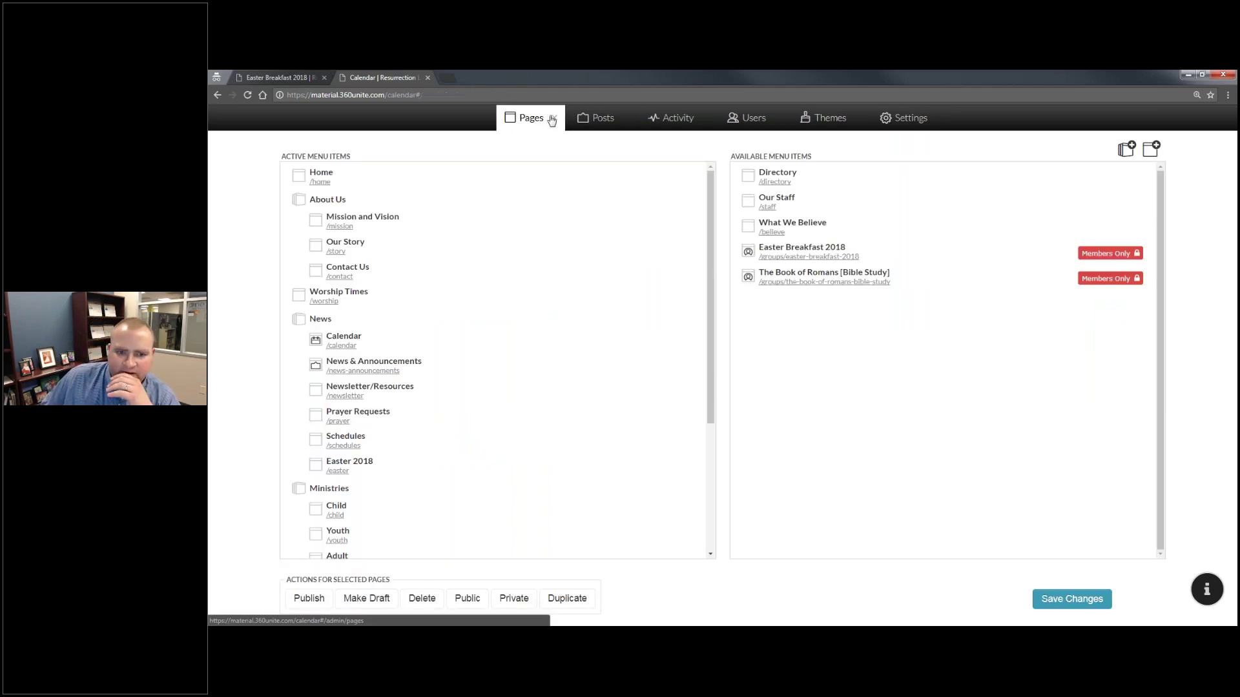
{"action": "left_click", "coordinate": [552, 121]}
{"action": "mouse_move", "coordinate": [621, 249]}
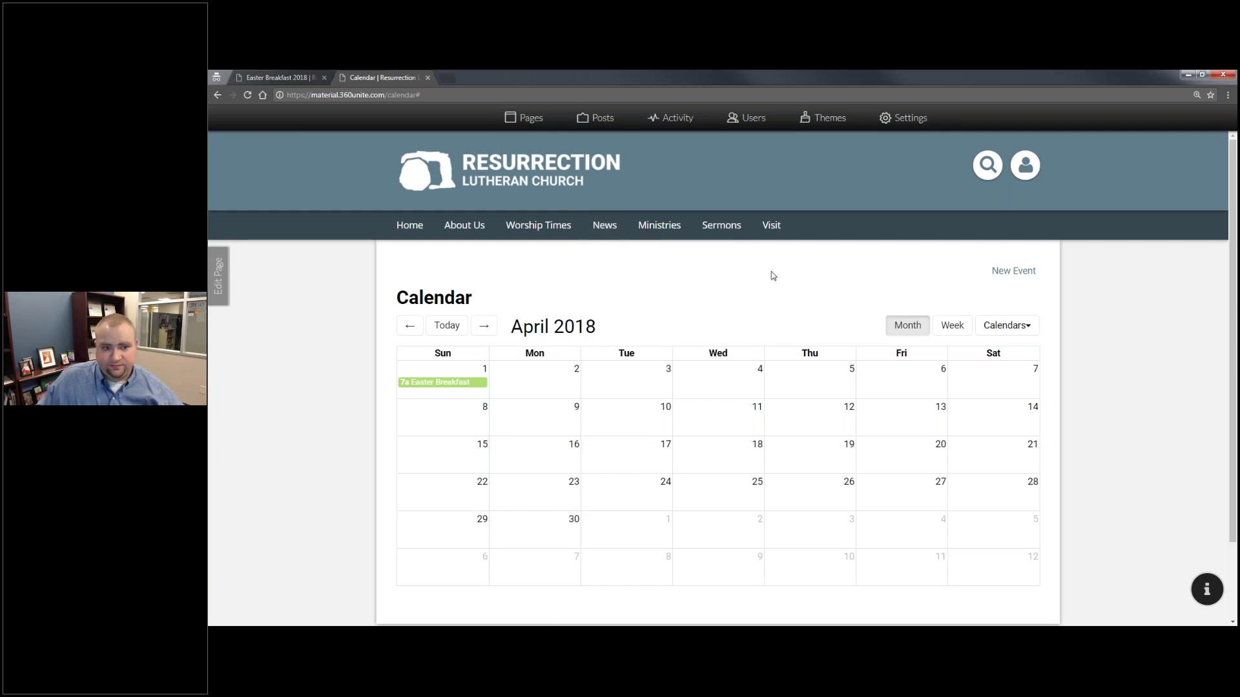
{"action": "key", "text": "F5"}
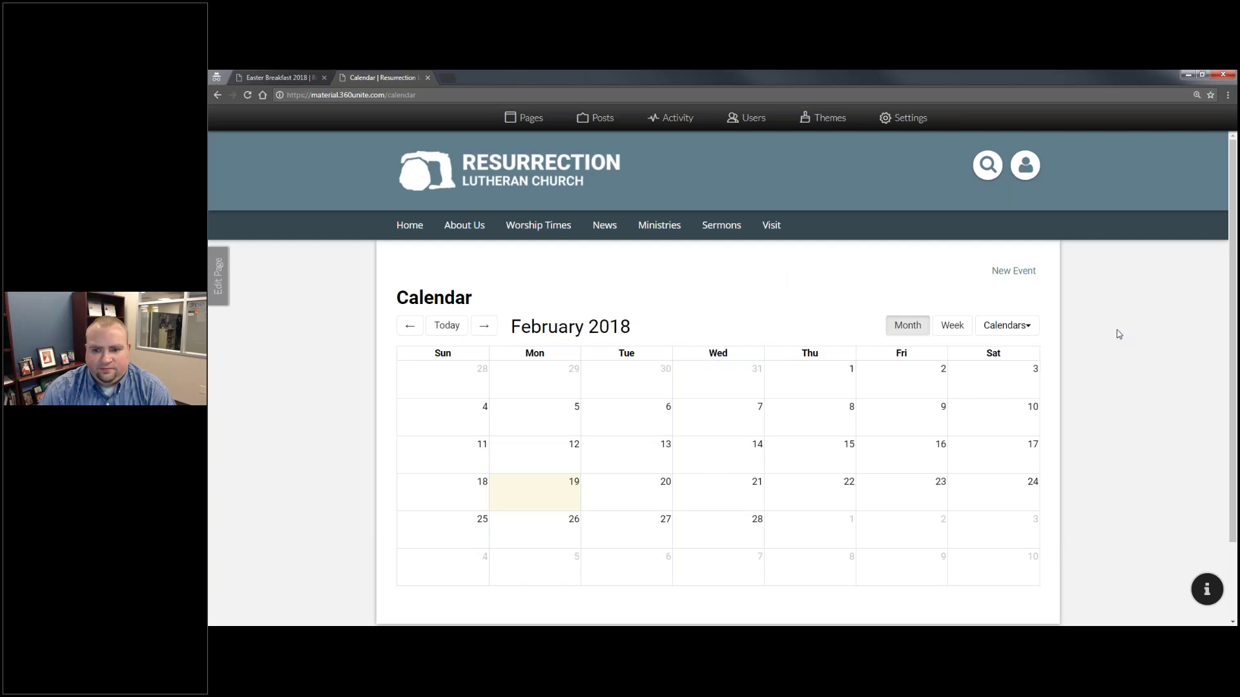
{"action": "left_click", "coordinate": [1003, 326]}
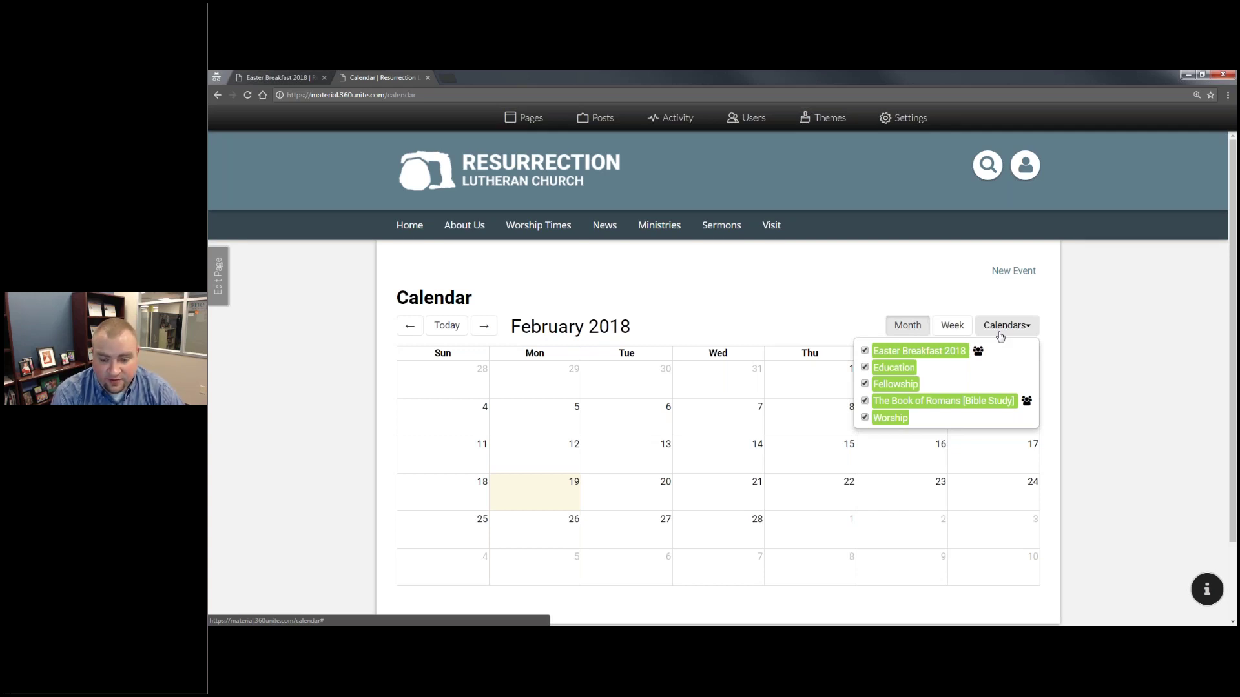
Start a new event on April 1, 2018 from the site calendar, running from 8:00 AM to 9:00 AM
{"action": "left_click", "coordinate": [483, 325]}
{"action": "left_click", "coordinate": [483, 326]}
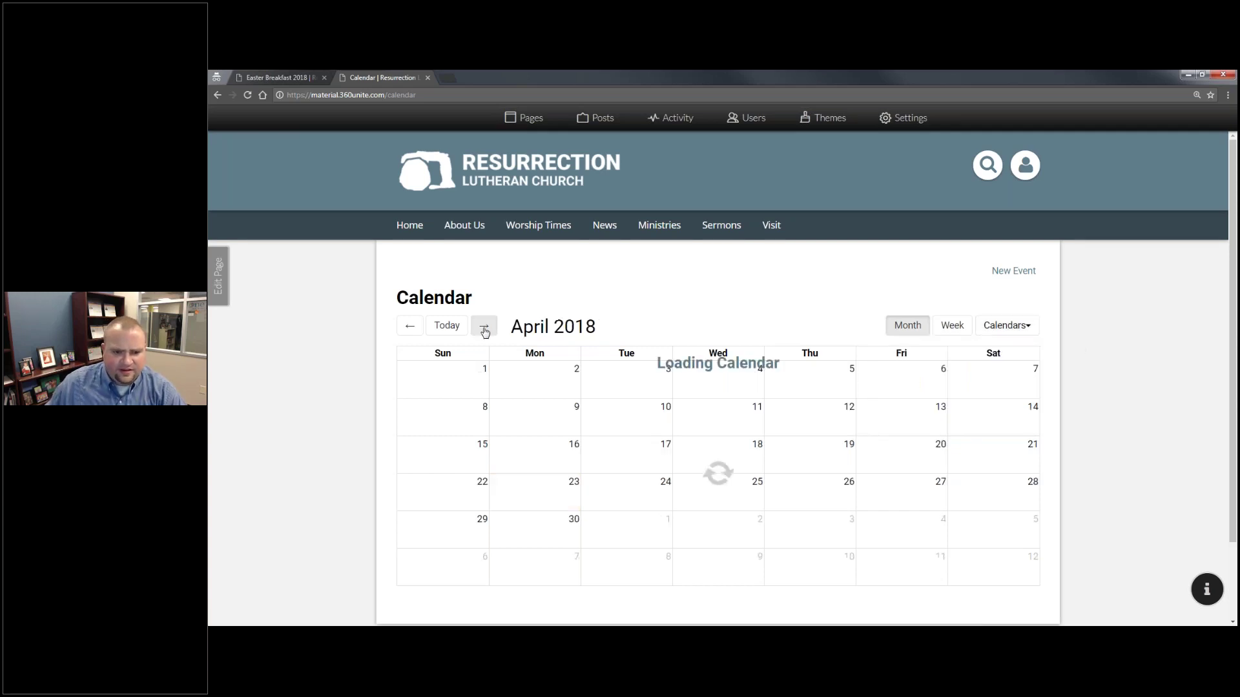
{"action": "left_click", "coordinate": [453, 376]}
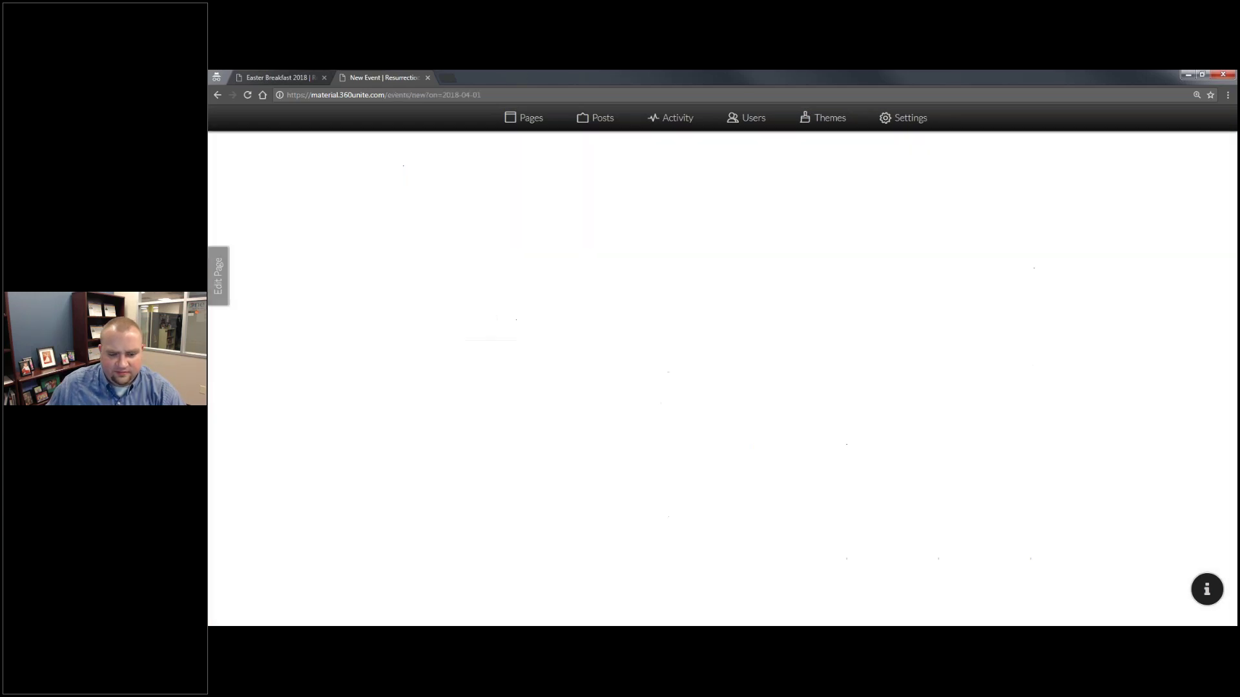
{"action": "left_click_drag", "start_coordinate": [511, 477], "coordinate": [515, 477]}
{"action": "key", "text": "Tab"}
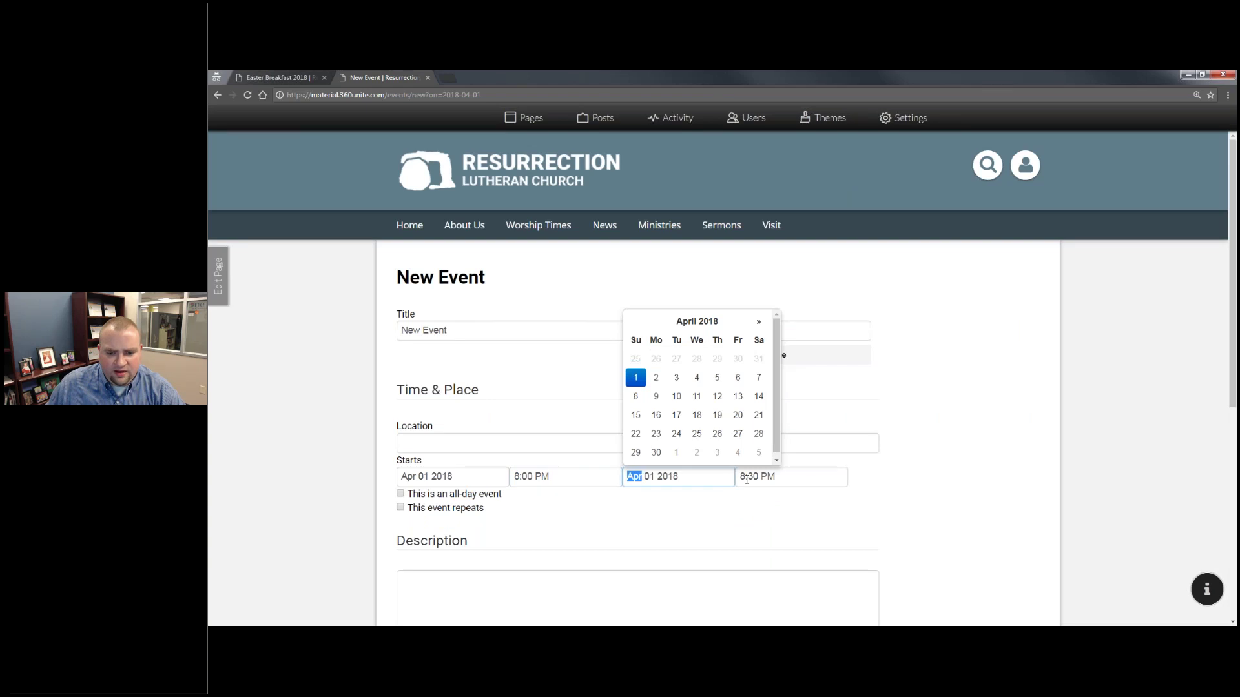
{"action": "key", "text": "Tab"}
{"action": "key", "text": "Right"}
{"action": "type", "text": "0"}
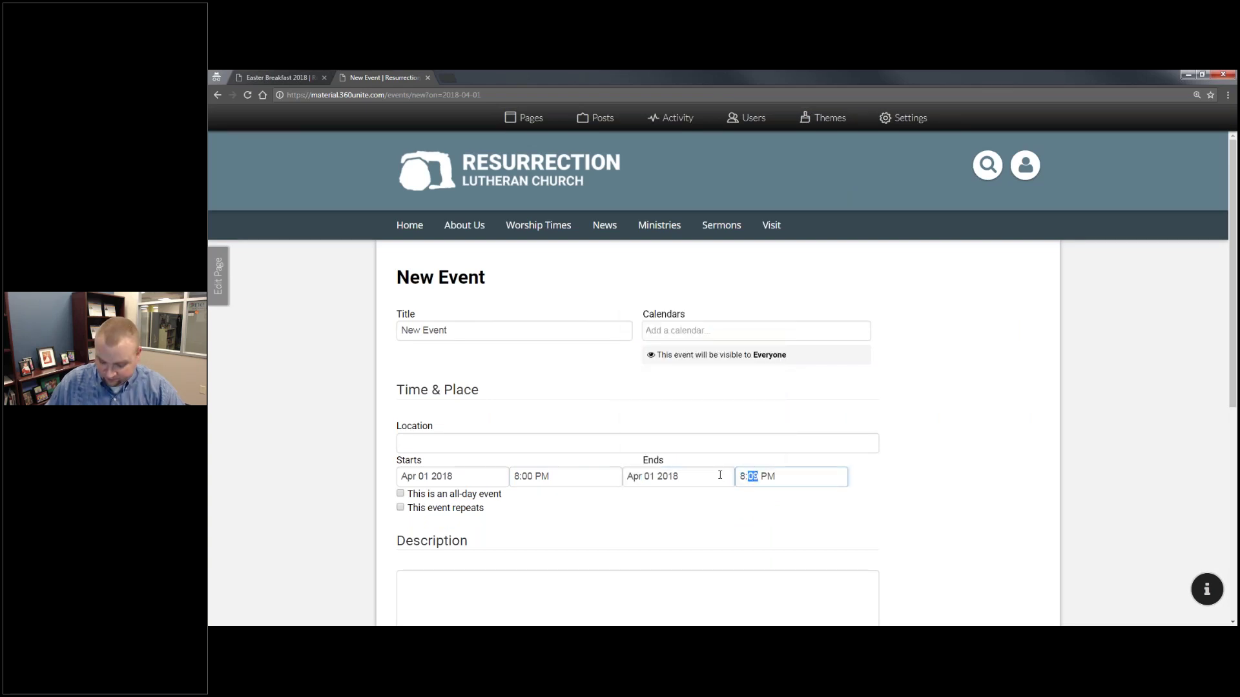
{"action": "key", "text": "Left"}
{"action": "type", "text": "9"}
{"action": "left_click", "coordinate": [563, 481]}
{"action": "left_click", "coordinate": [787, 477]}
Set the event's location to Sanctuary and its title to Easter Worship
{"action": "left_click", "coordinate": [617, 442]}
{"action": "type", "text": "Sa"}
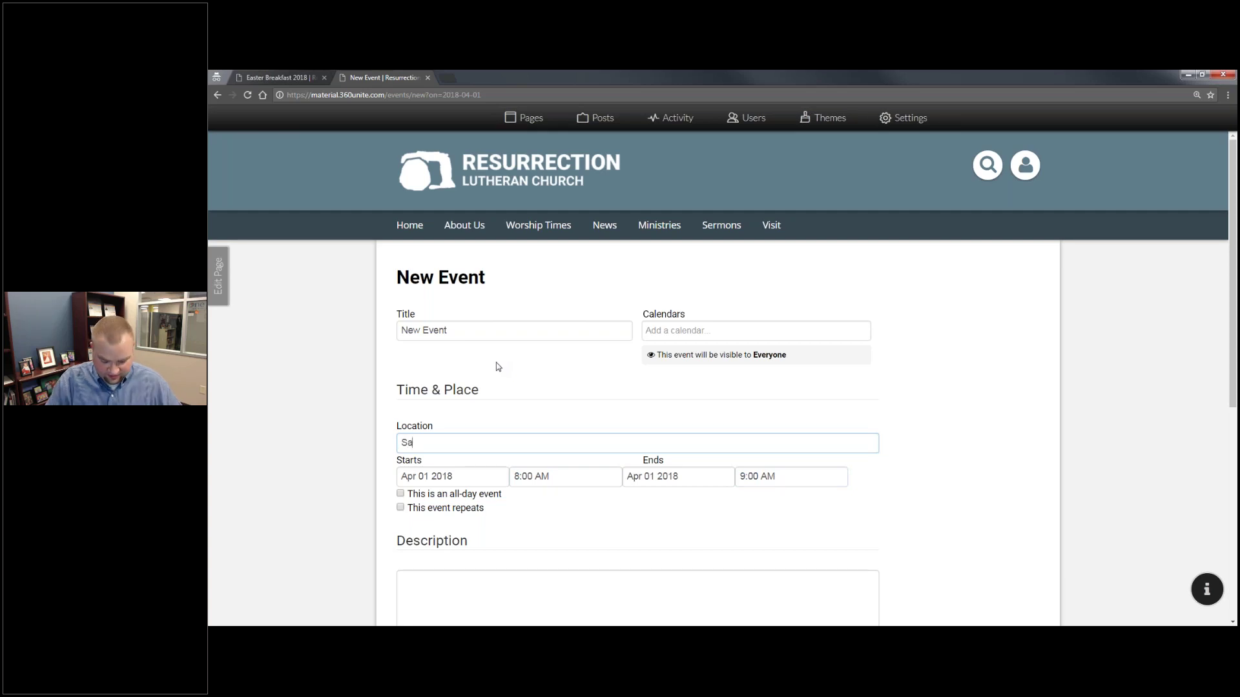
{"action": "type", "text": "nctiuary"}
{"action": "key", "text": "shift+Tab"}
{"action": "key", "text": "shift+Tab"}
{"action": "key", "text": "BackSpace"}
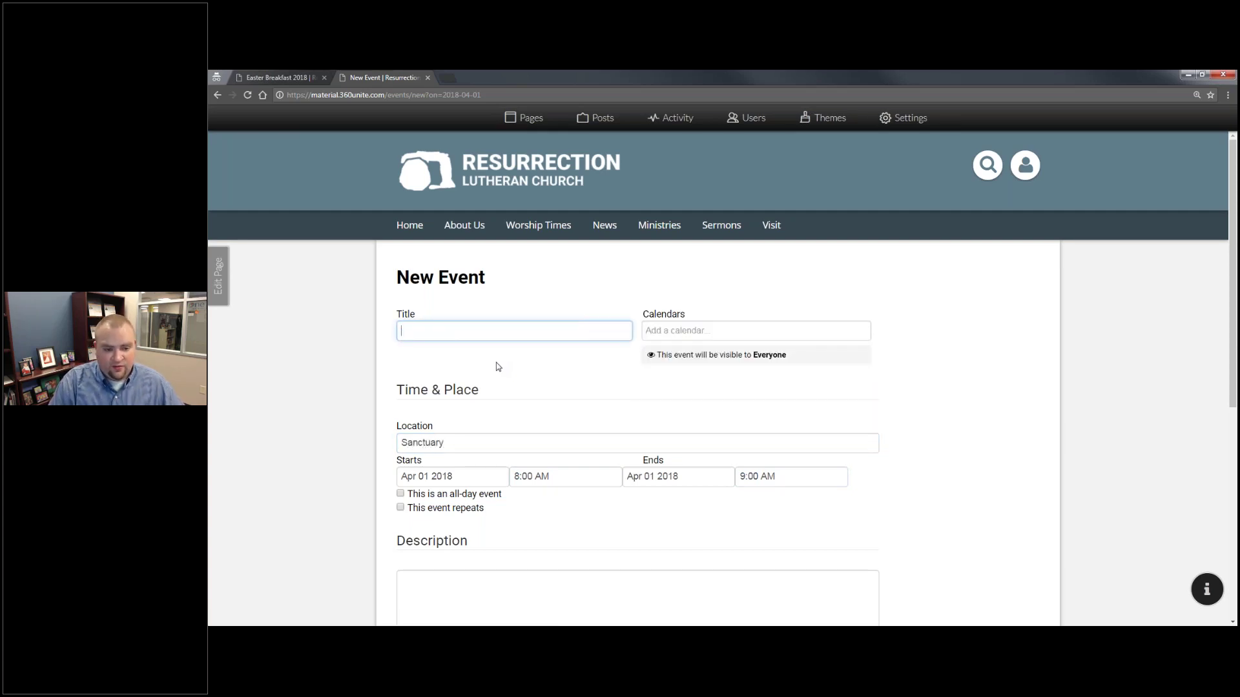
{"action": "type", "text": "Easter Work"}
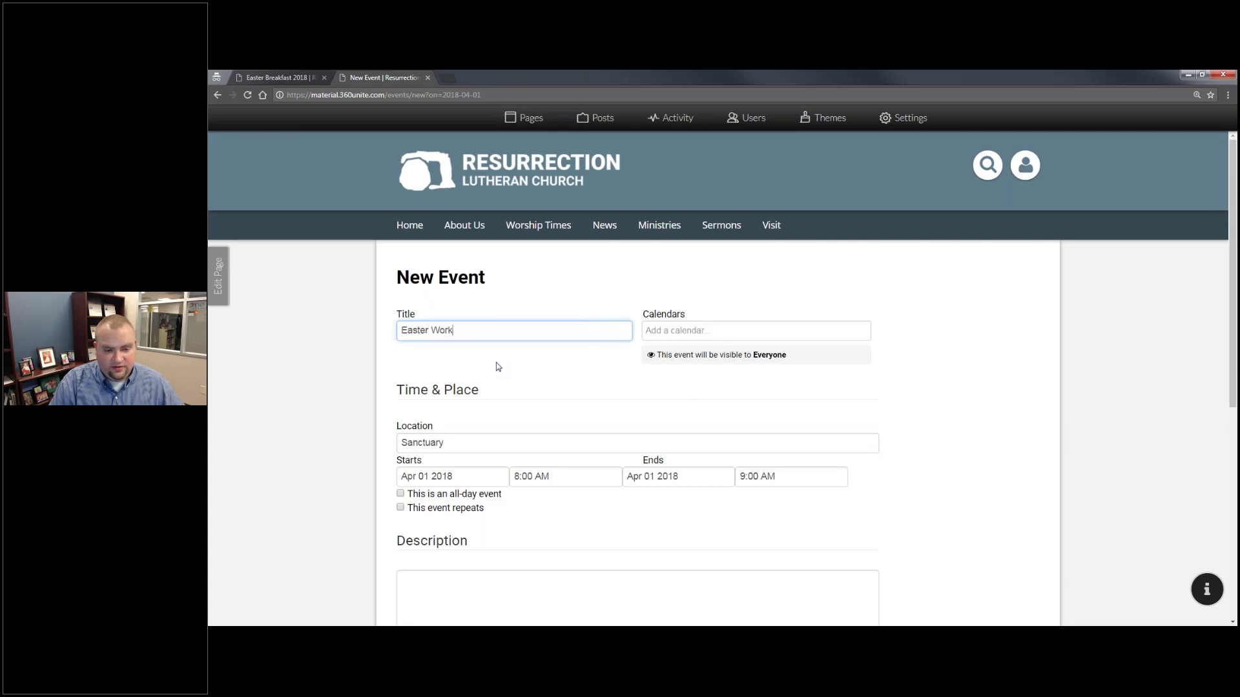
{"action": "key", "text": "BackSpace"}
{"action": "type", "text": "shuipt"}
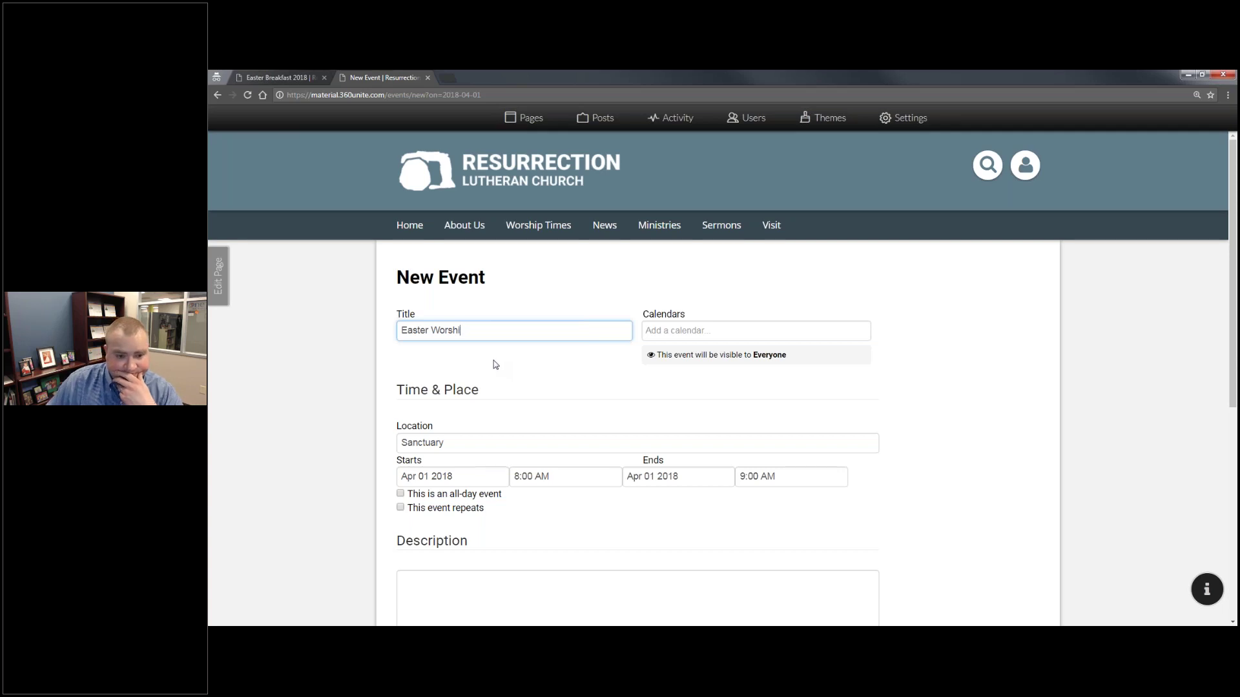
{"action": "type", "text": "p"}
Assign the Easter Worship event to the Worship and Fellowship calendars
{"action": "left_click", "coordinate": [655, 332]}
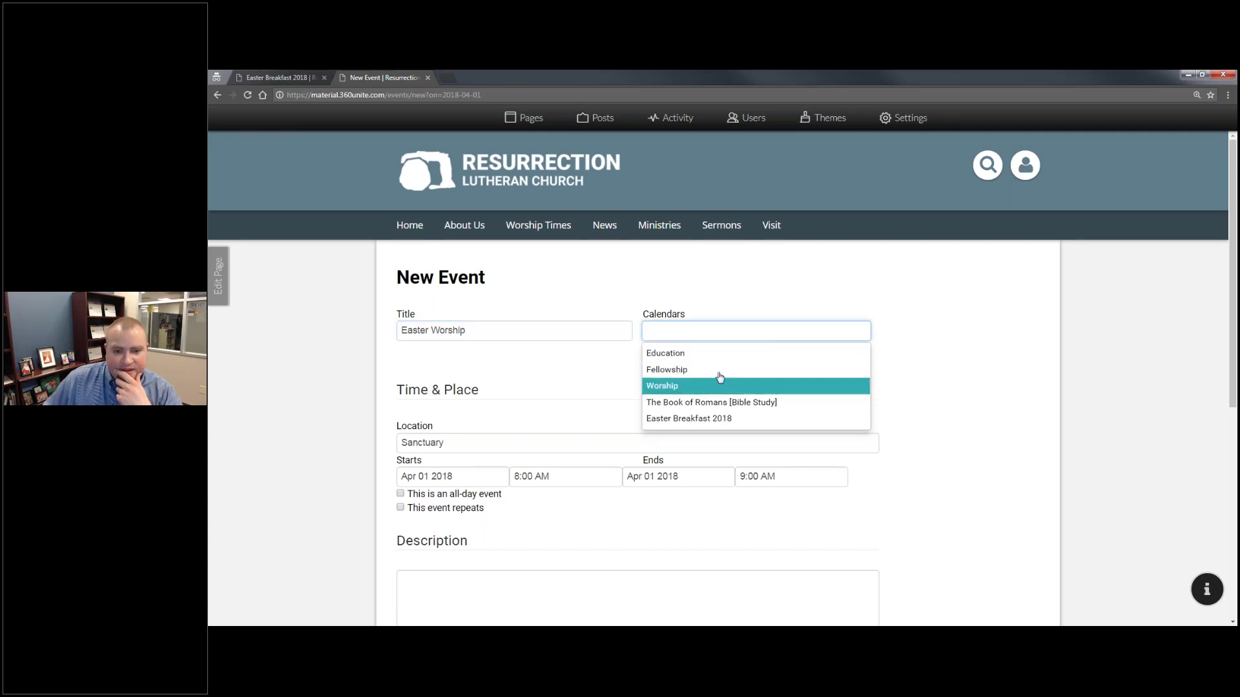
{"action": "left_click", "coordinate": [700, 387]}
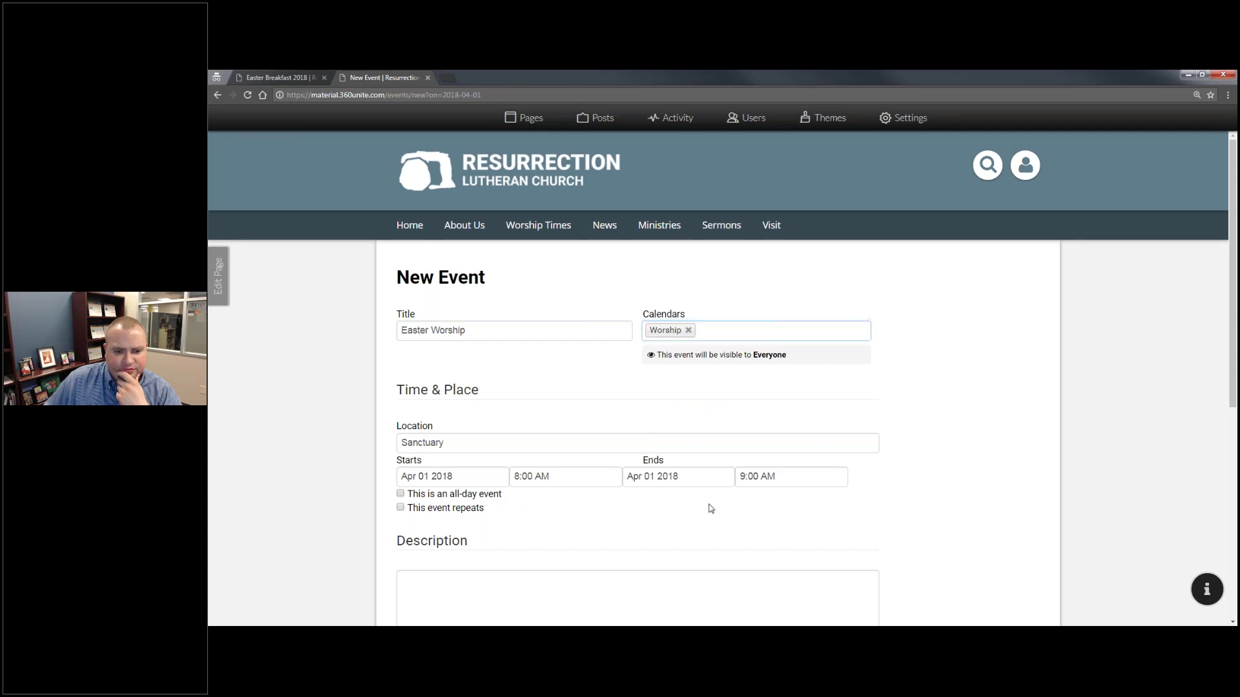
{"action": "scroll", "coordinate": [710, 509], "scroll_direction": "down", "scroll_amount": 4}
{"action": "left_click", "coordinate": [481, 323]}
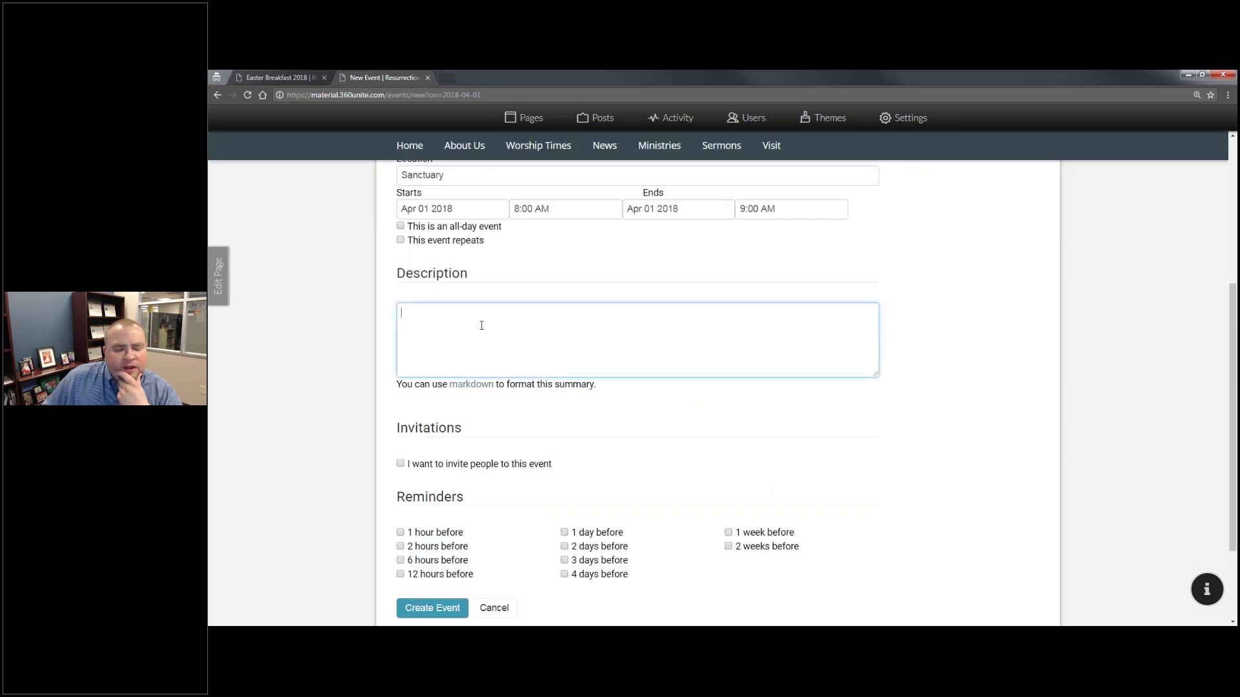
{"action": "scroll", "coordinate": [645, 337], "scroll_direction": "up", "scroll_amount": 4}
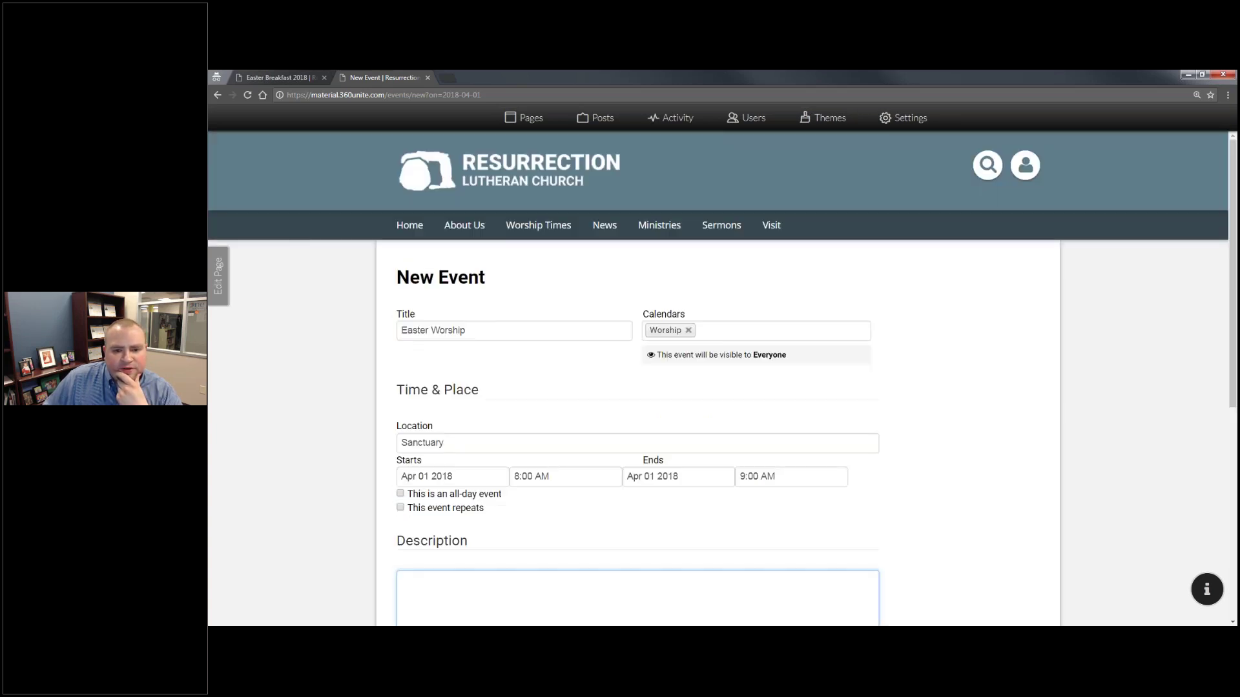
{"action": "left_click", "coordinate": [728, 330]}
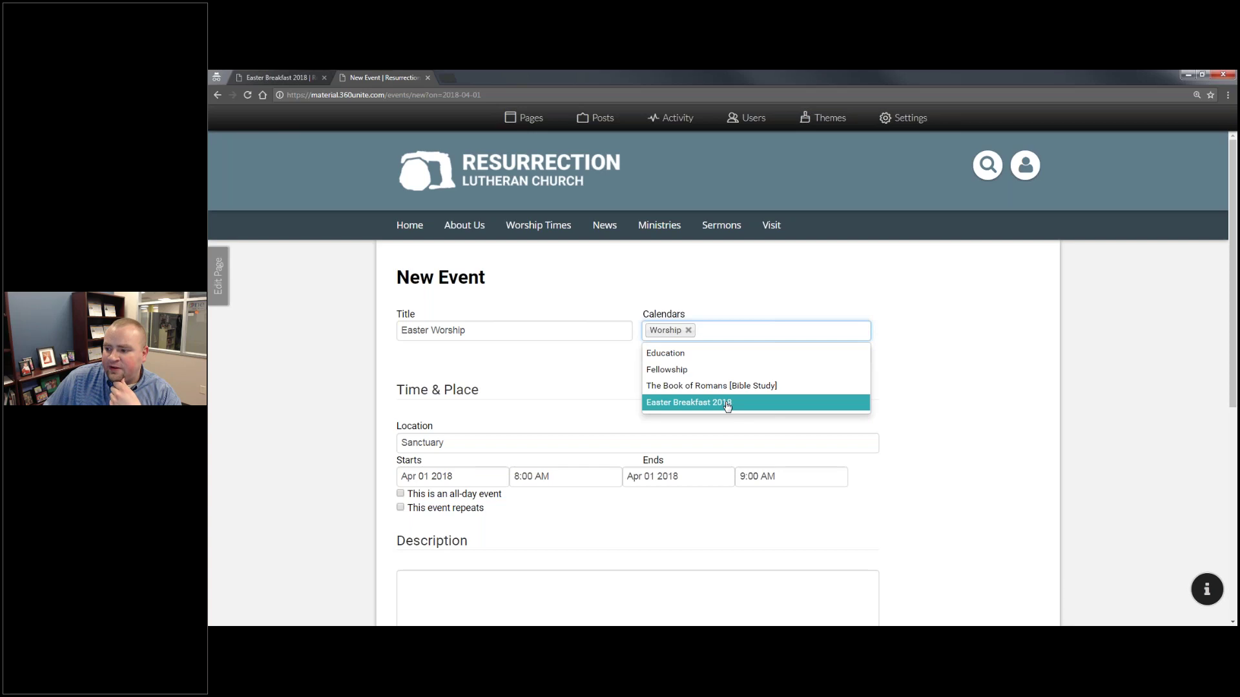
{"action": "left_click", "coordinate": [700, 373]}
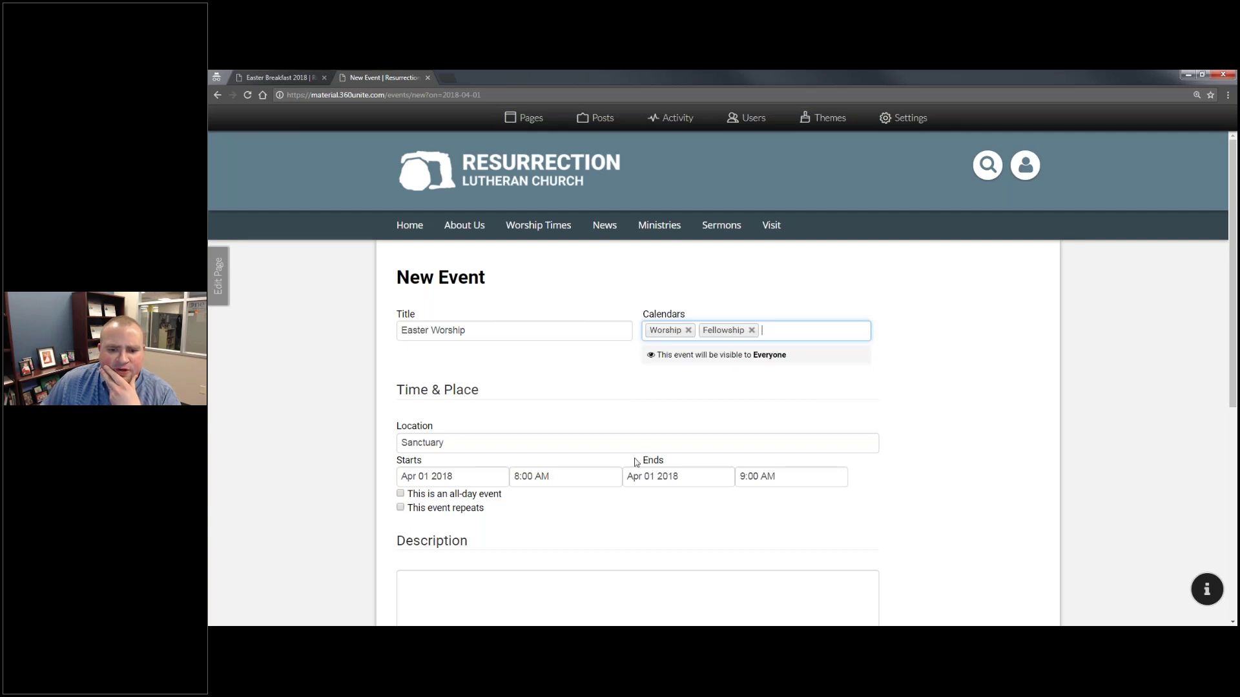
Create the Easter Worship event and view its details on the site's April 2018 calendar
{"action": "scroll", "coordinate": [517, 478], "scroll_direction": "down", "scroll_amount": 6}
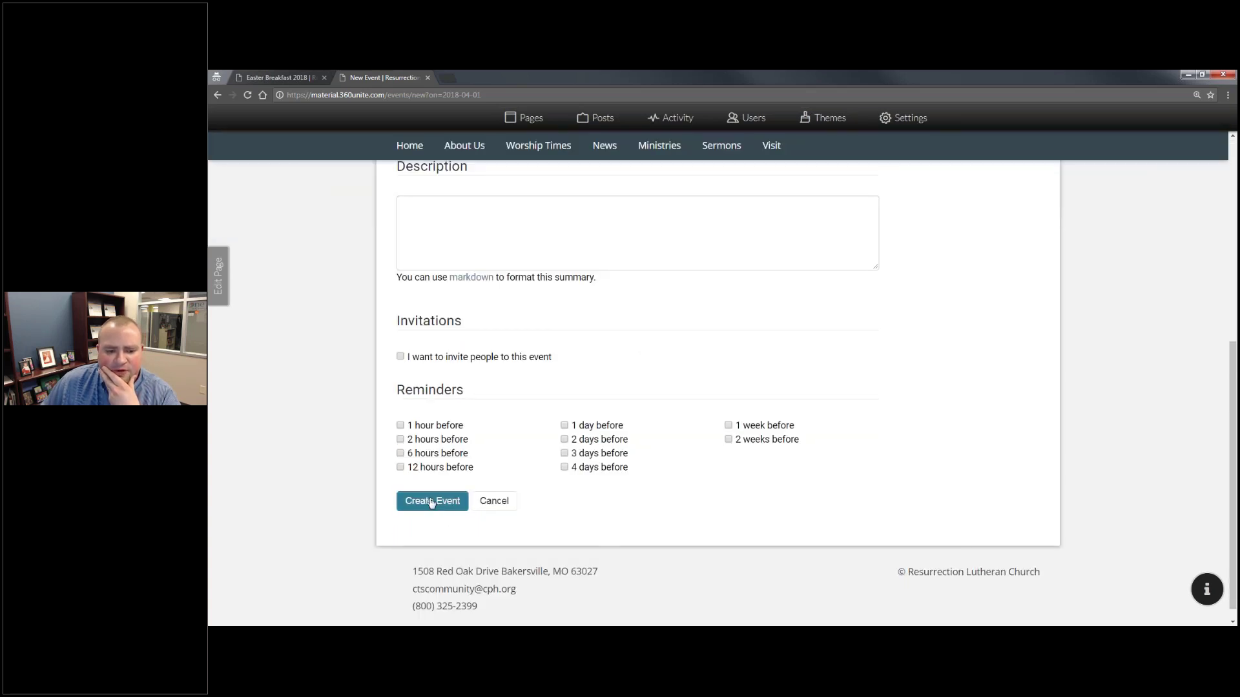
{"action": "left_click", "coordinate": [431, 502]}
{"action": "scroll", "coordinate": [560, 479], "scroll_direction": "down", "scroll_amount": 6}
{"action": "left_click", "coordinate": [466, 494]}
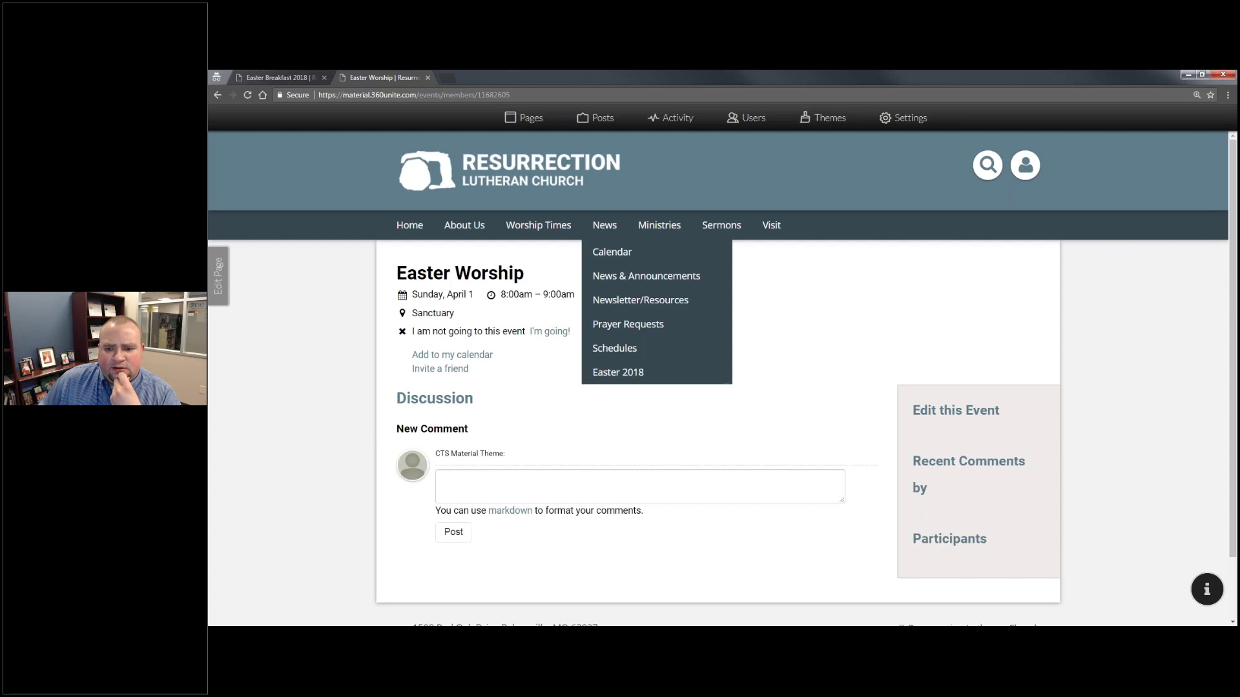
{"action": "left_click", "coordinate": [612, 252]}
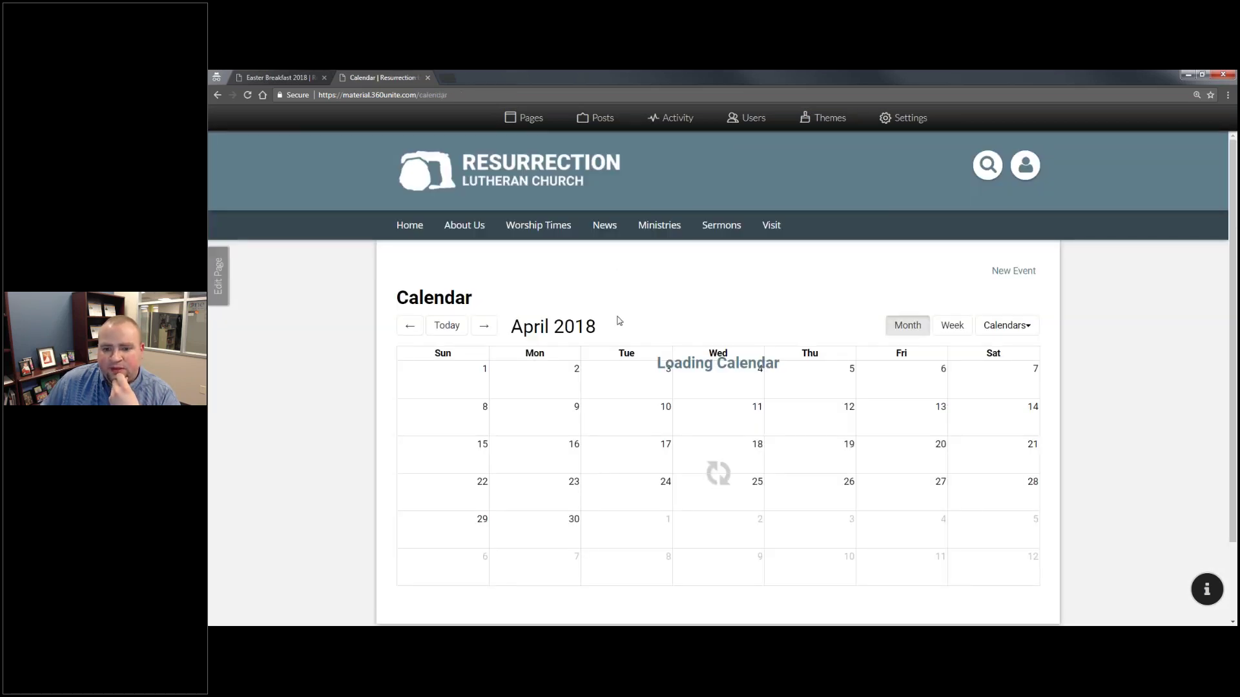
{"action": "mouse_move", "coordinate": [456, 397]}
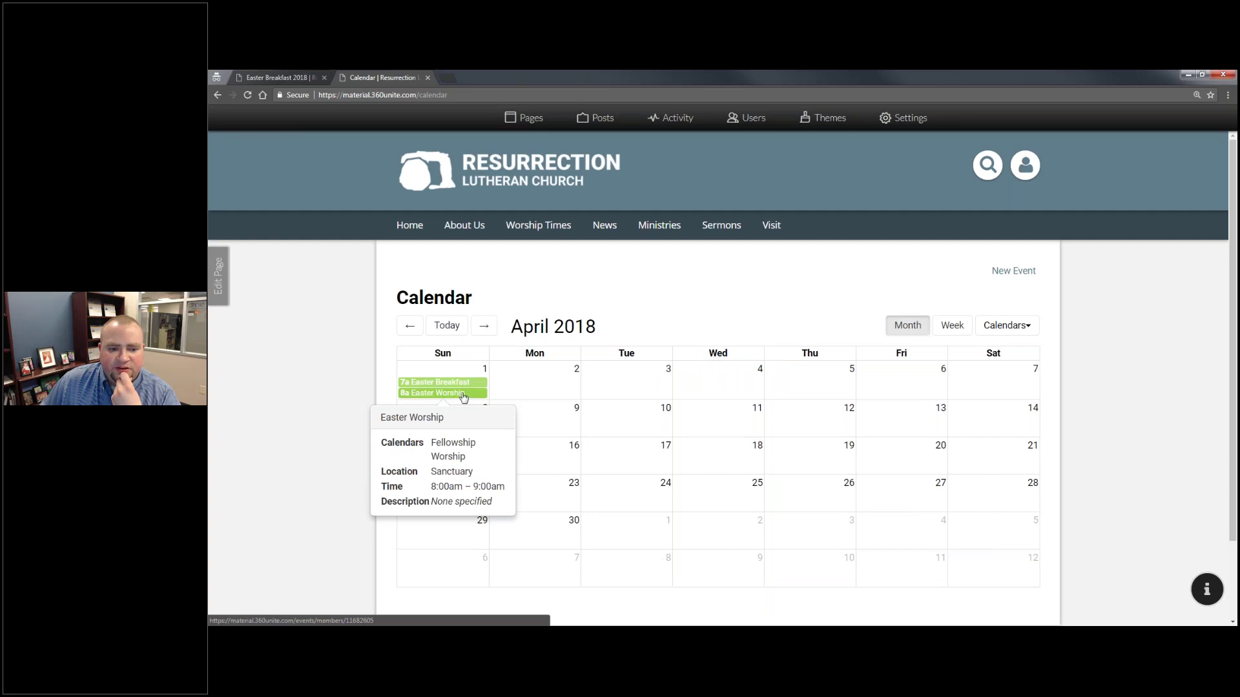
Hide the other calendars on the site's April 2018 calendar and show only the Worship calendar
{"action": "left_click", "coordinate": [1006, 326]}
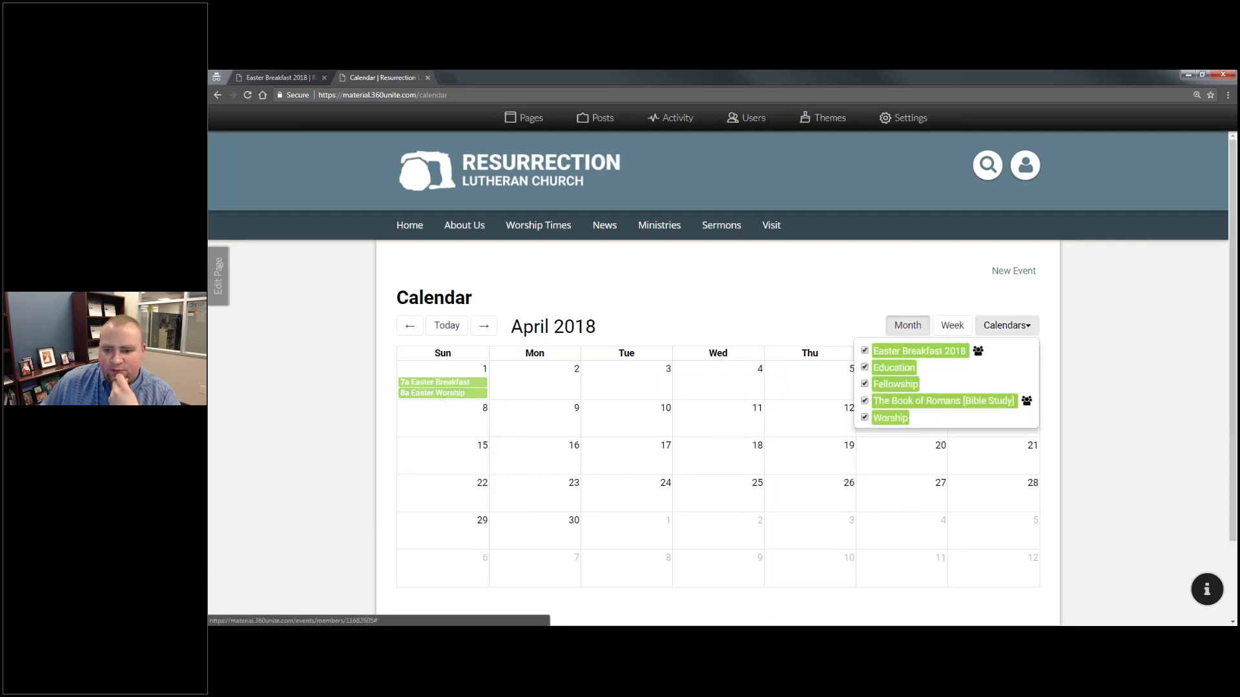
{"action": "left_click", "coordinate": [865, 350]}
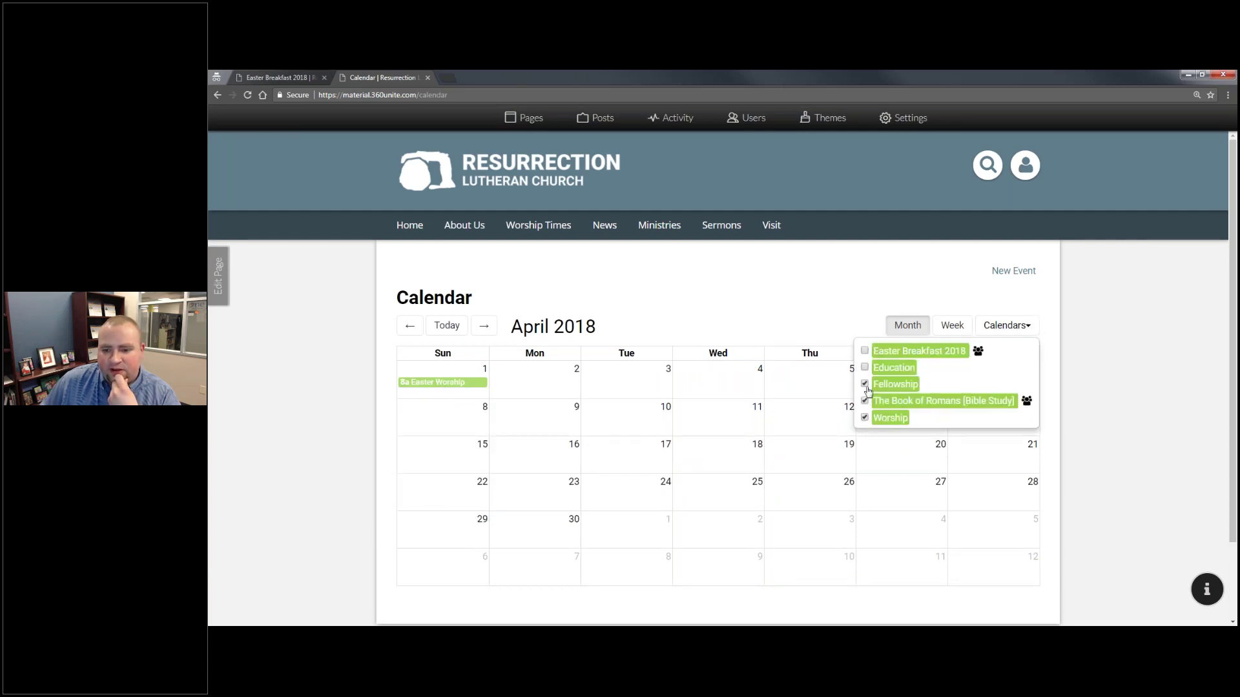
{"action": "left_click", "coordinate": [994, 328]}
{"action": "left_click", "coordinate": [993, 328]}
{"action": "left_click", "coordinate": [865, 418]}
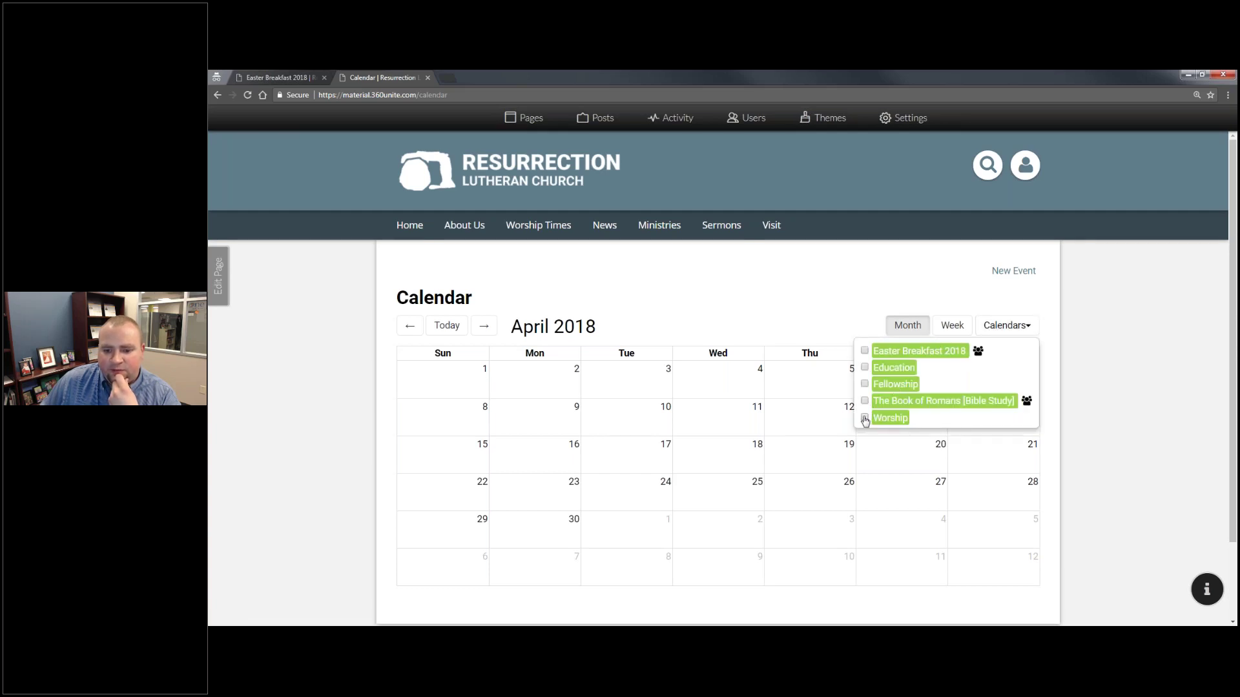
{"action": "left_click", "coordinate": [864, 417]}
{"action": "left_click", "coordinate": [865, 417]}
{"action": "left_click", "coordinate": [865, 384]}
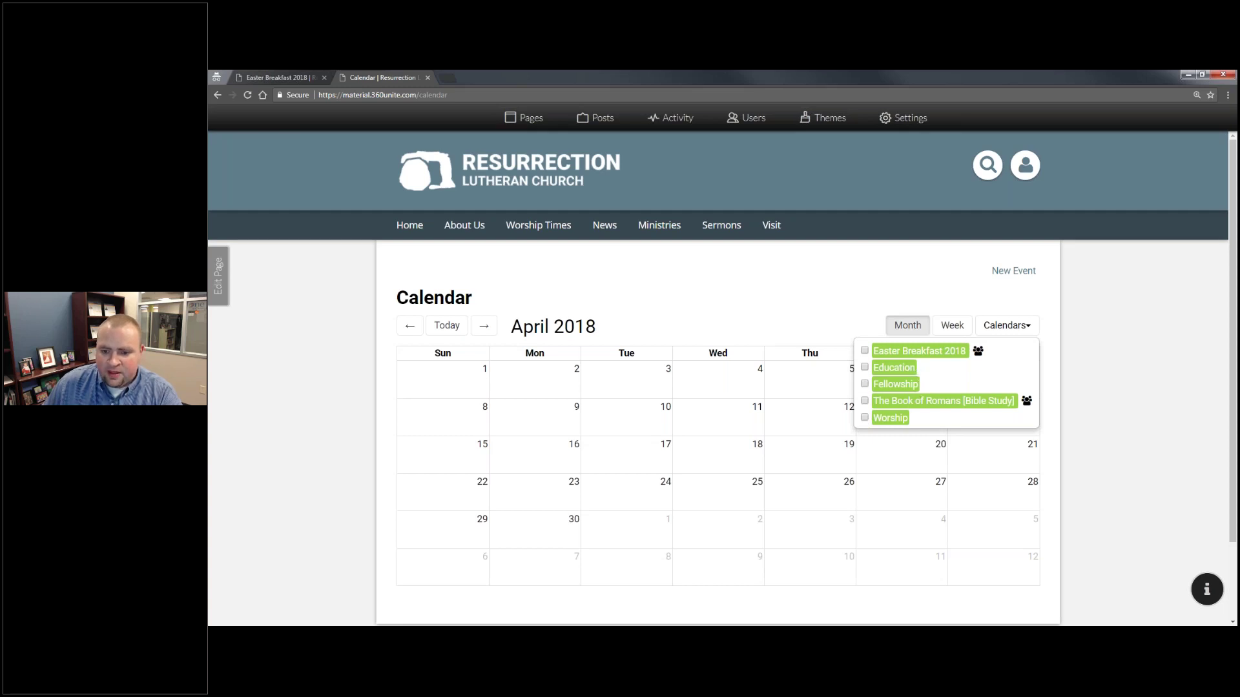
{"action": "left_click", "coordinate": [864, 418]}
Open the Easter Worship event's page from the calendar and copy its web address
{"action": "mouse_move", "coordinate": [457, 386]}
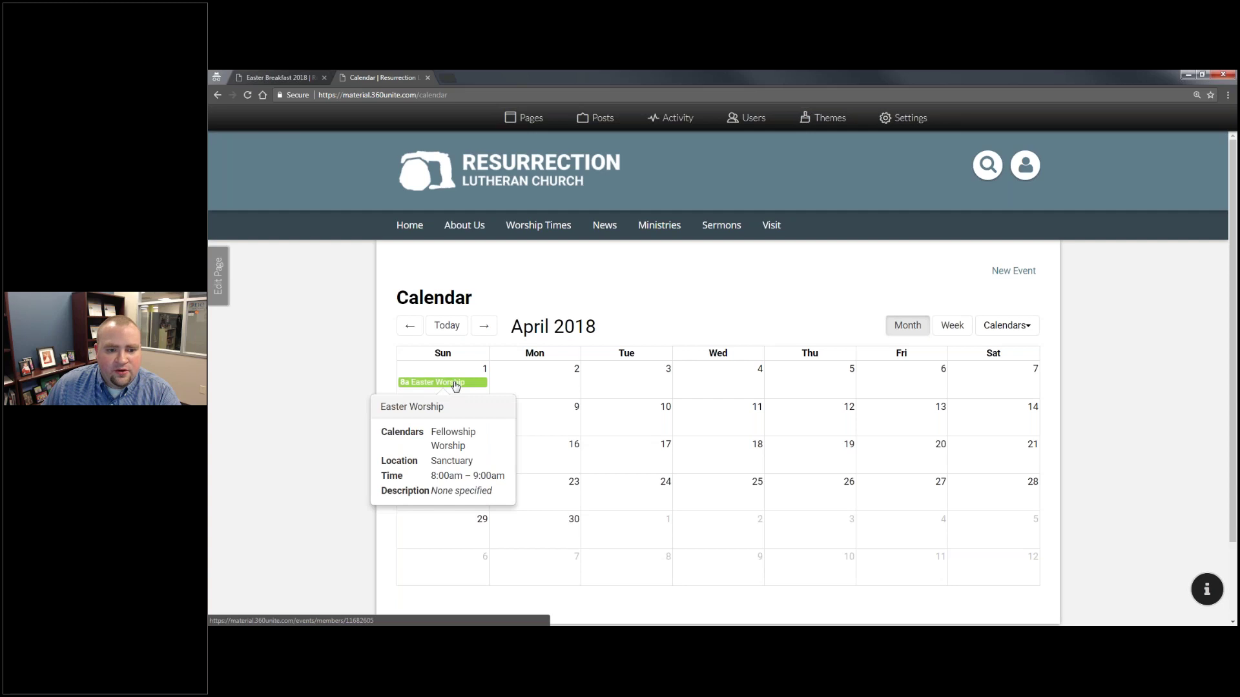
{"action": "left_click", "coordinate": [456, 385]}
{"action": "left_click", "coordinate": [525, 91]}
{"action": "key", "text": "ctrl+c"}
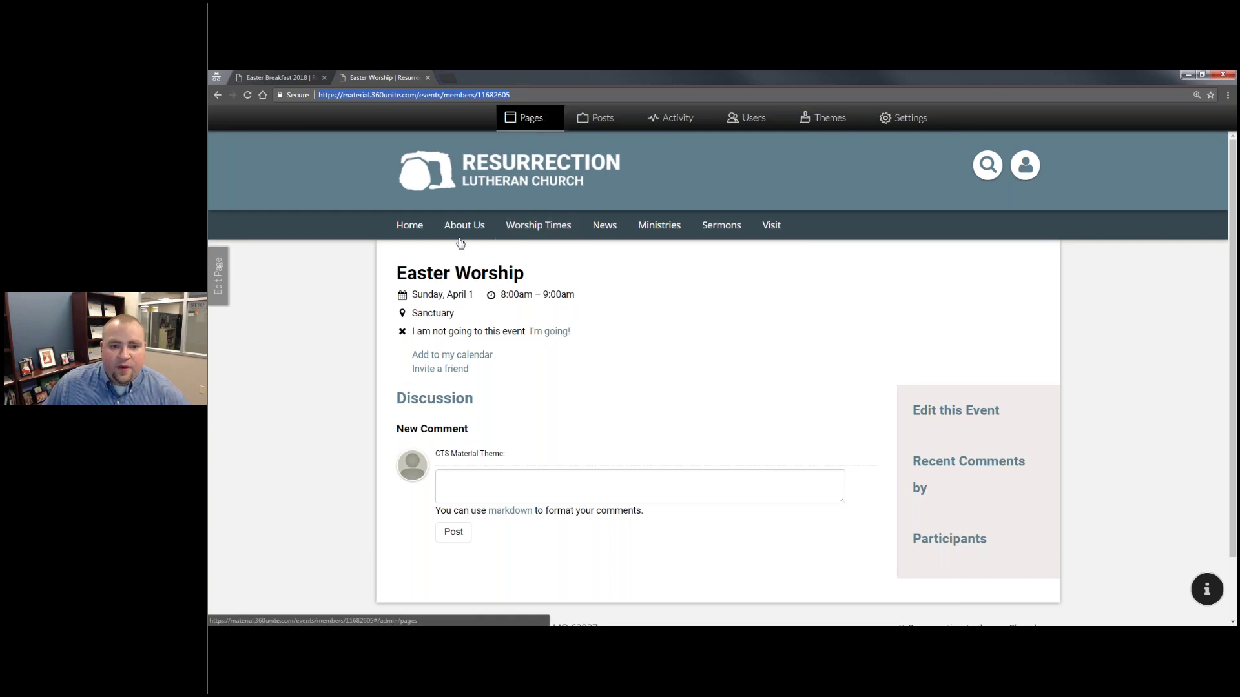
Go to the site's Easter 2018 page and open it for editing
{"action": "mouse_move", "coordinate": [605, 229]}
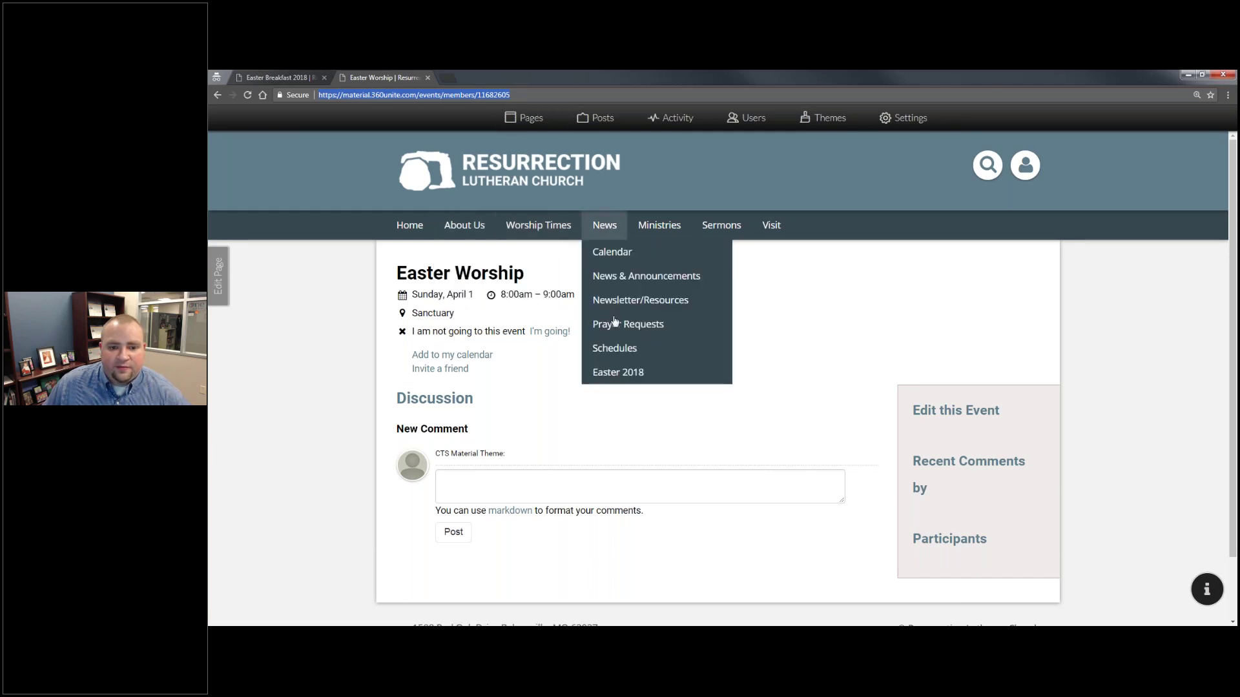
{"action": "left_click", "coordinate": [619, 372]}
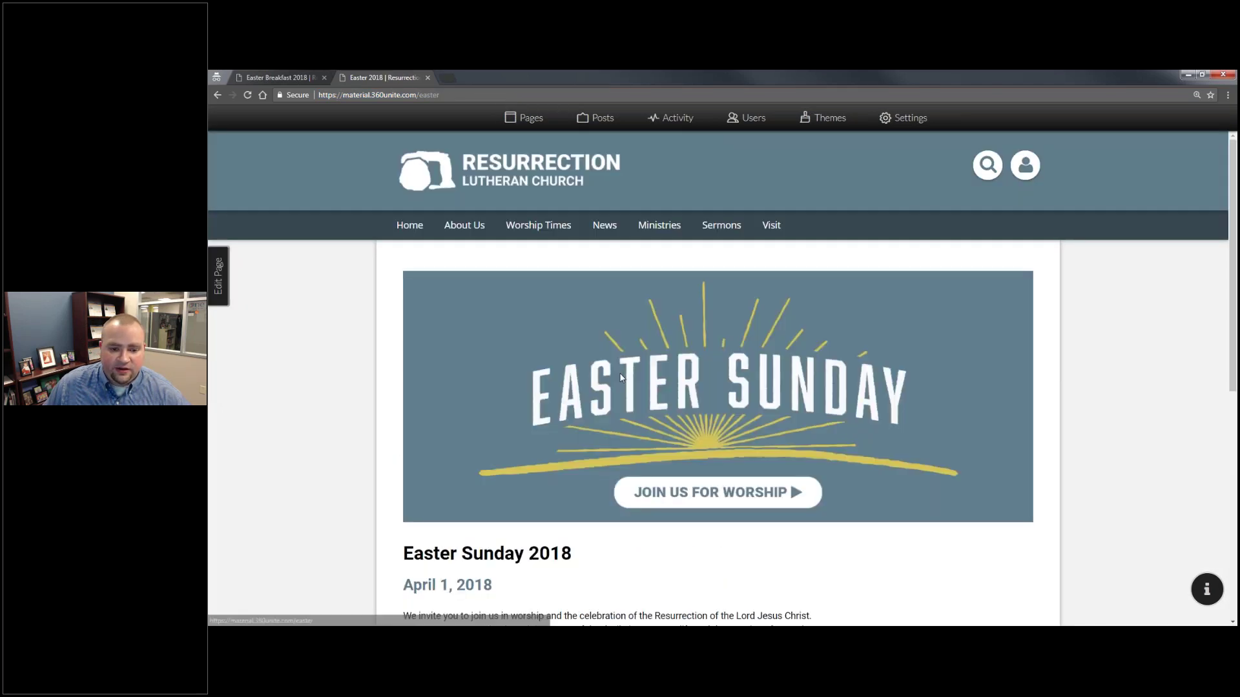
{"action": "scroll", "coordinate": [621, 378], "scroll_direction": "down", "scroll_amount": 2}
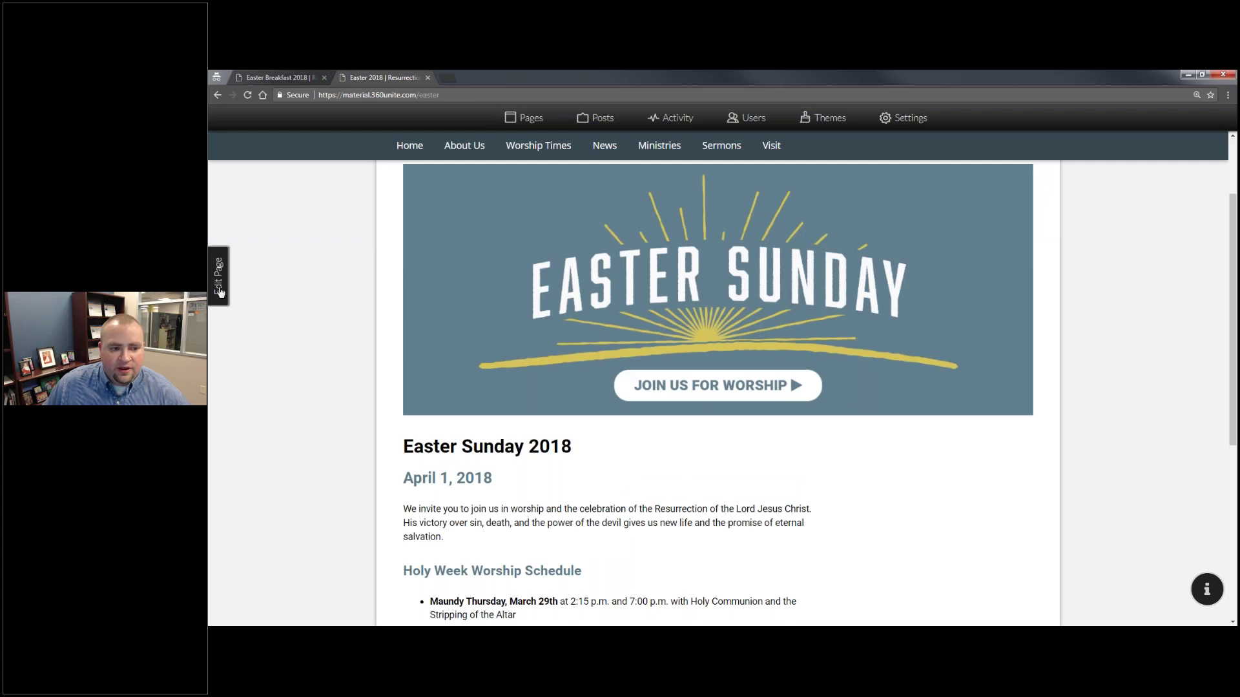
{"action": "left_click", "coordinate": [220, 292]}
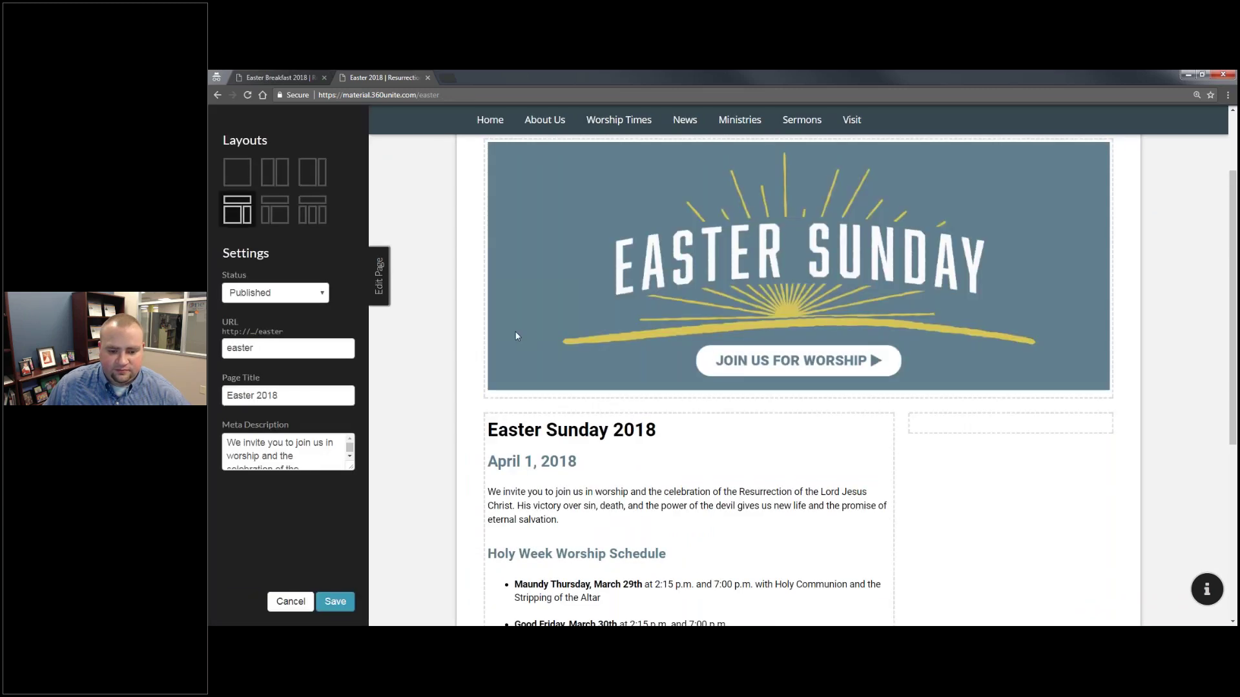
Merge the Festival Services paragraph into the Easter Sunday, April 1st bullet, separated by a blank line
{"action": "scroll", "coordinate": [515, 332], "scroll_direction": "down", "scroll_amount": 3}
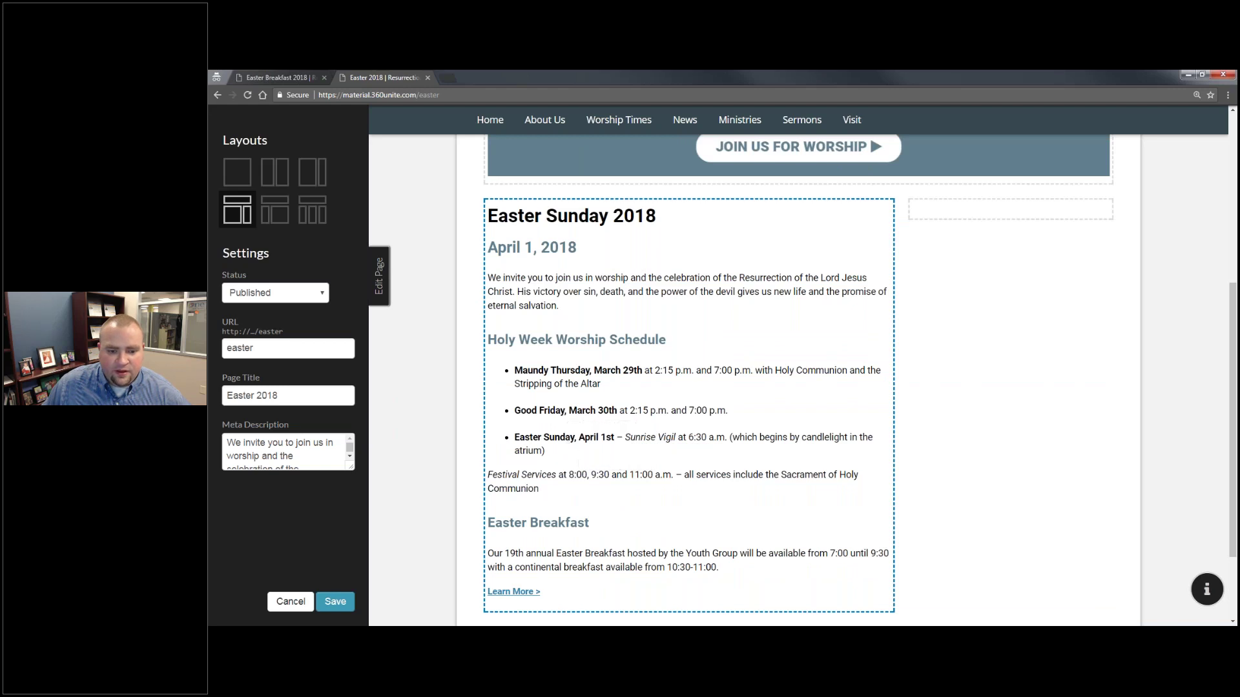
{"action": "left_click", "coordinate": [489, 475]}
{"action": "key", "text": "BackSpace"}
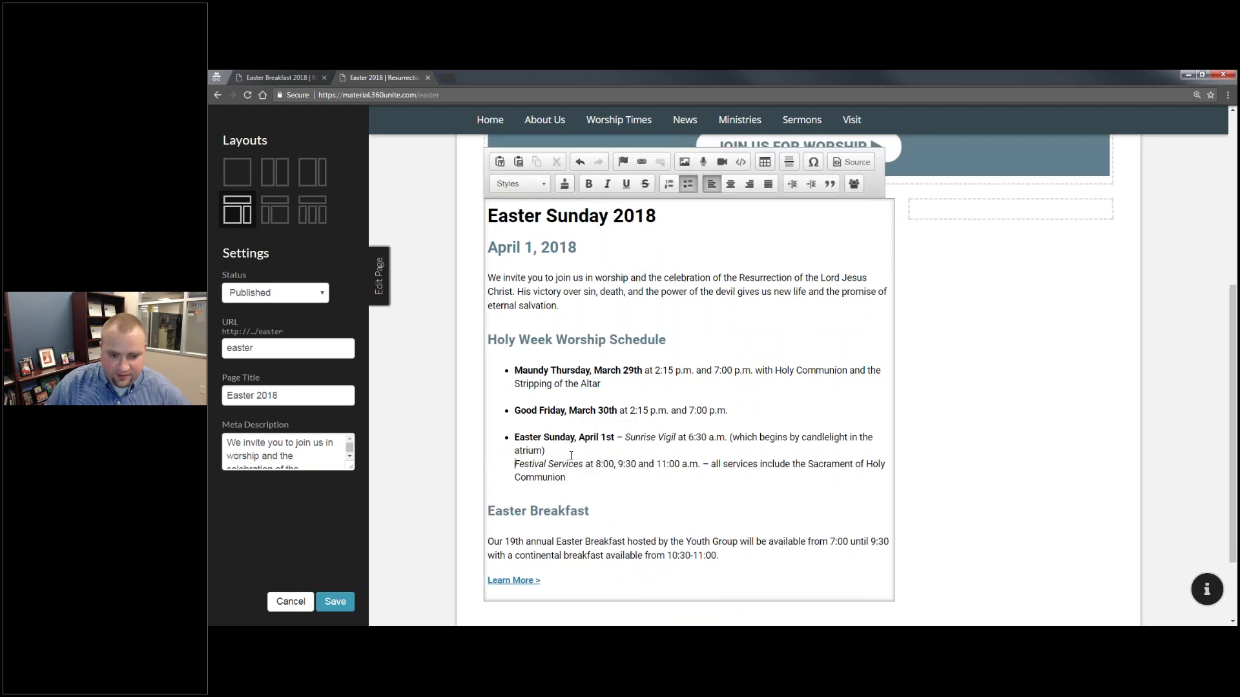
{"action": "key", "text": "shift+Return"}
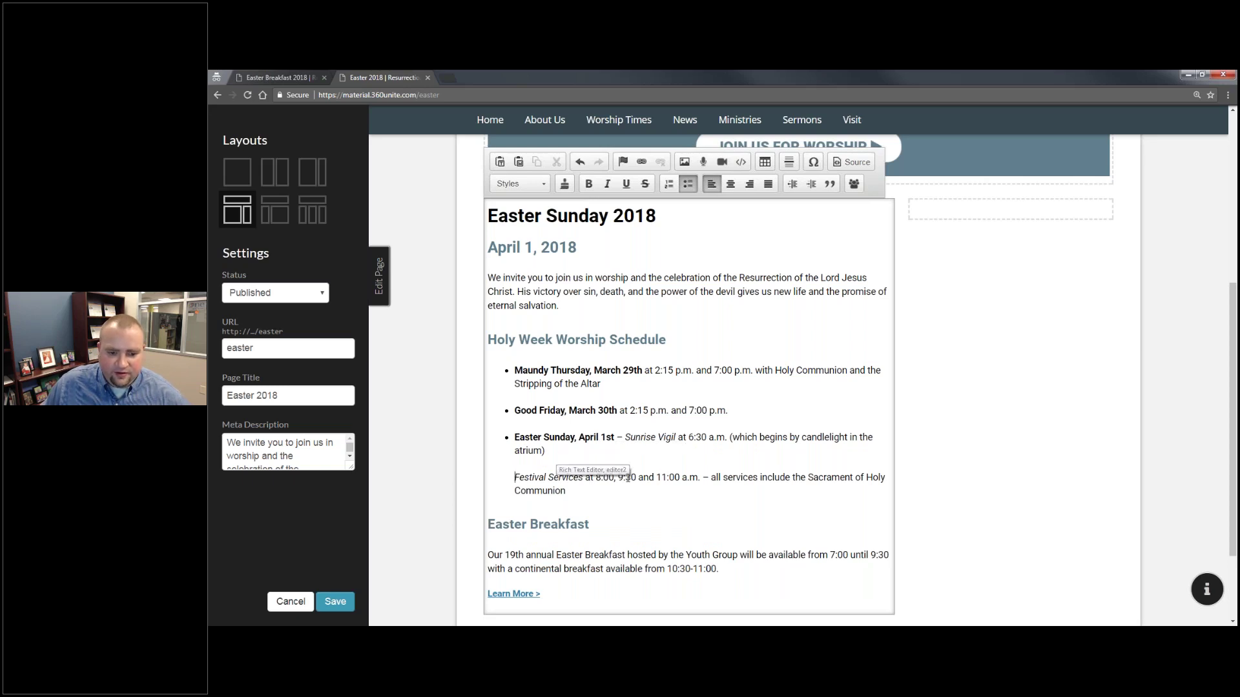
Add a link to the 8:00 Festival Services time using the copied Easter Worship event address as its URL
{"action": "left_click_drag", "start_coordinate": [614, 478], "coordinate": [595, 479]}
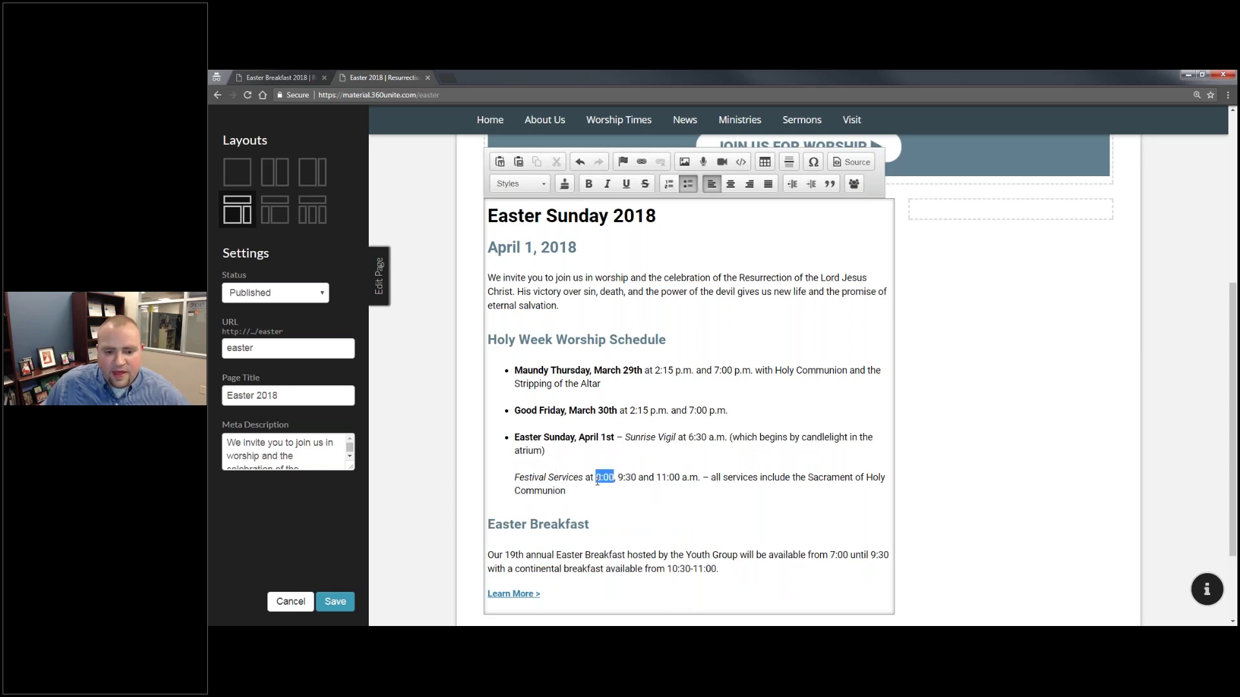
{"action": "right_click", "coordinate": [603, 479]}
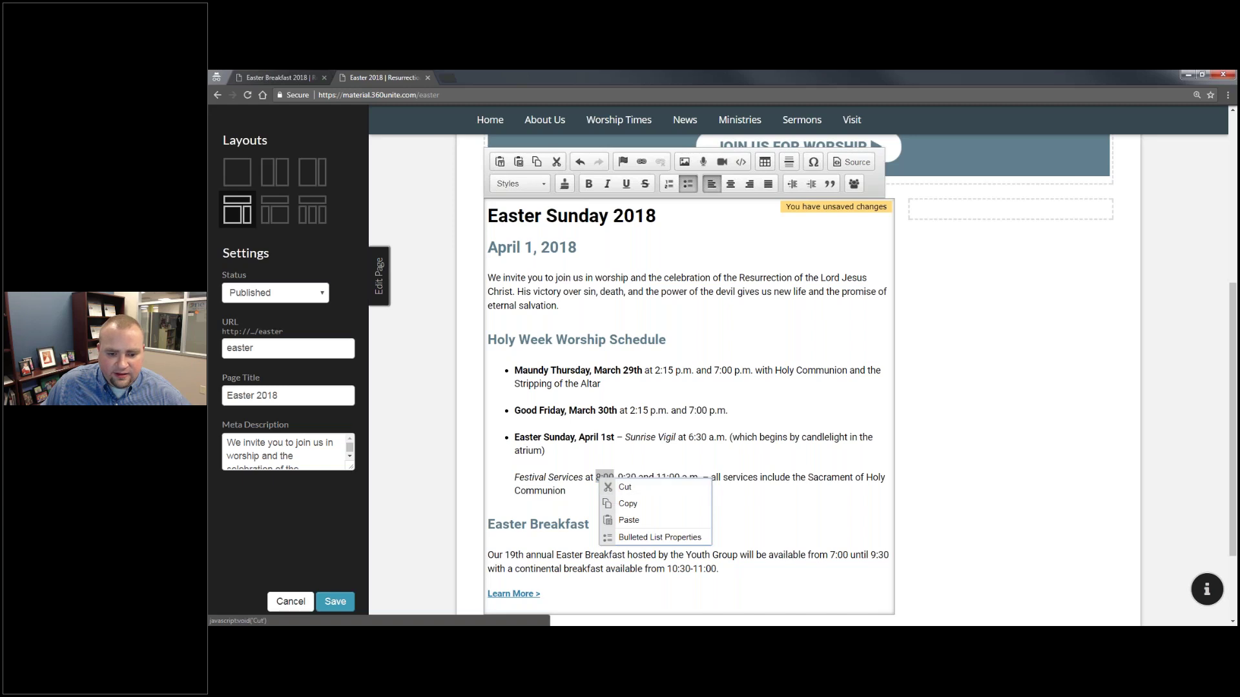
{"action": "left_click", "coordinate": [605, 478]}
{"action": "double_click", "coordinate": [607, 478]}
{"action": "left_click", "coordinate": [595, 478], "text": "shift"}
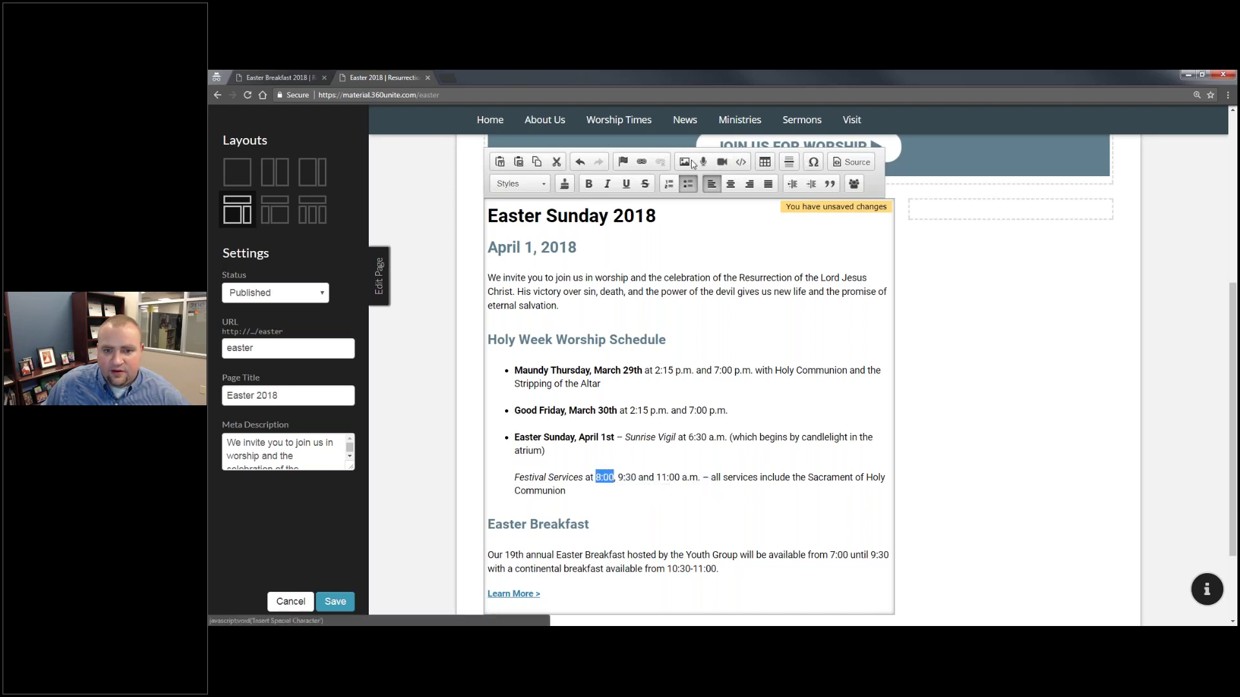
{"action": "left_click", "coordinate": [641, 162]}
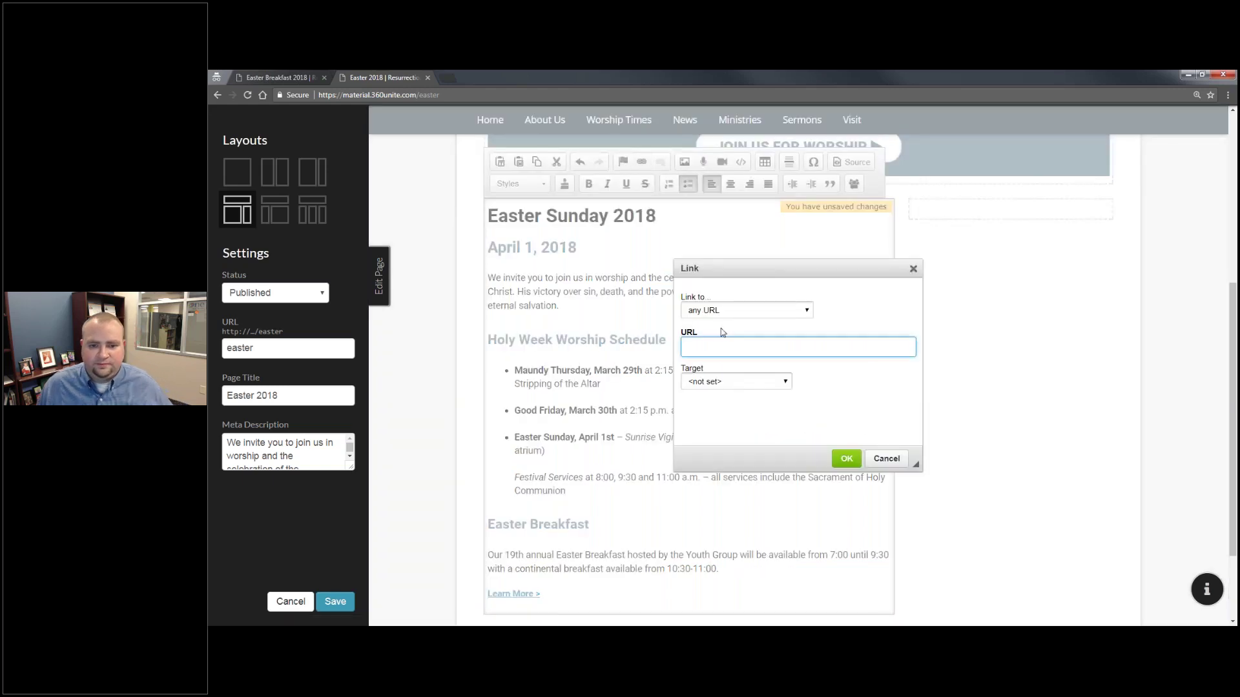
{"action": "key", "text": "ctrl+v"}
{"action": "key", "text": "ctrl+a"}
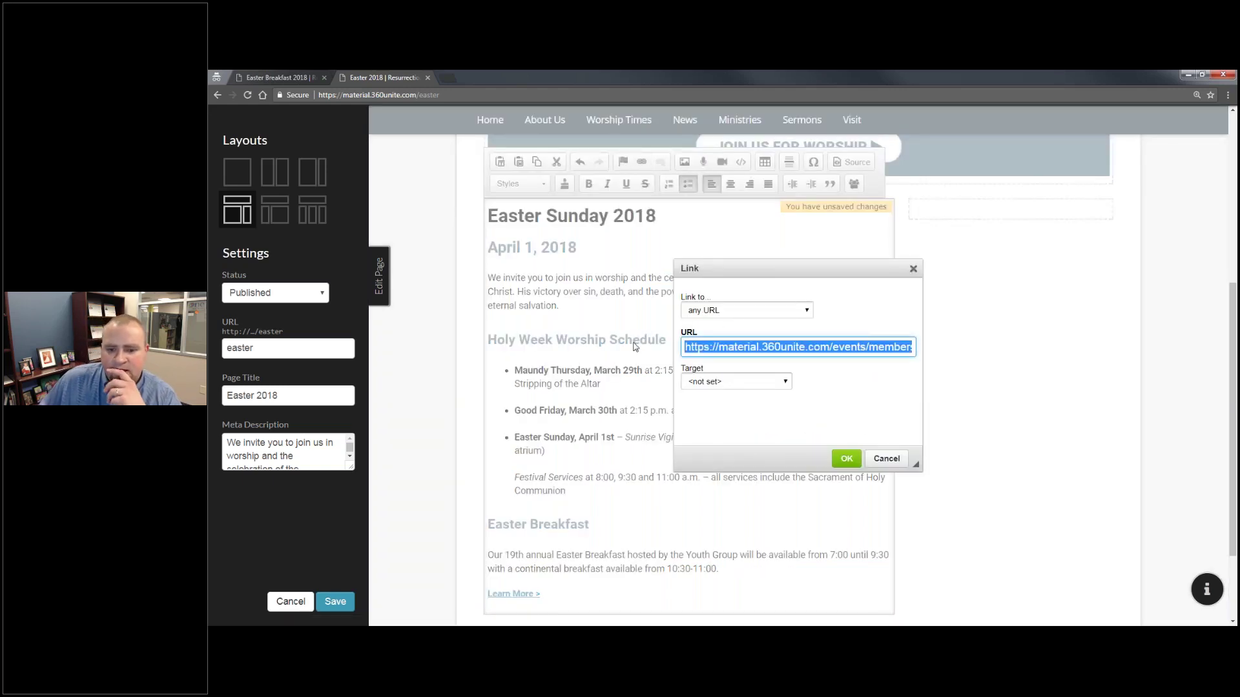
{"action": "left_click", "coordinate": [727, 313]}
{"action": "left_click", "coordinate": [743, 347]}
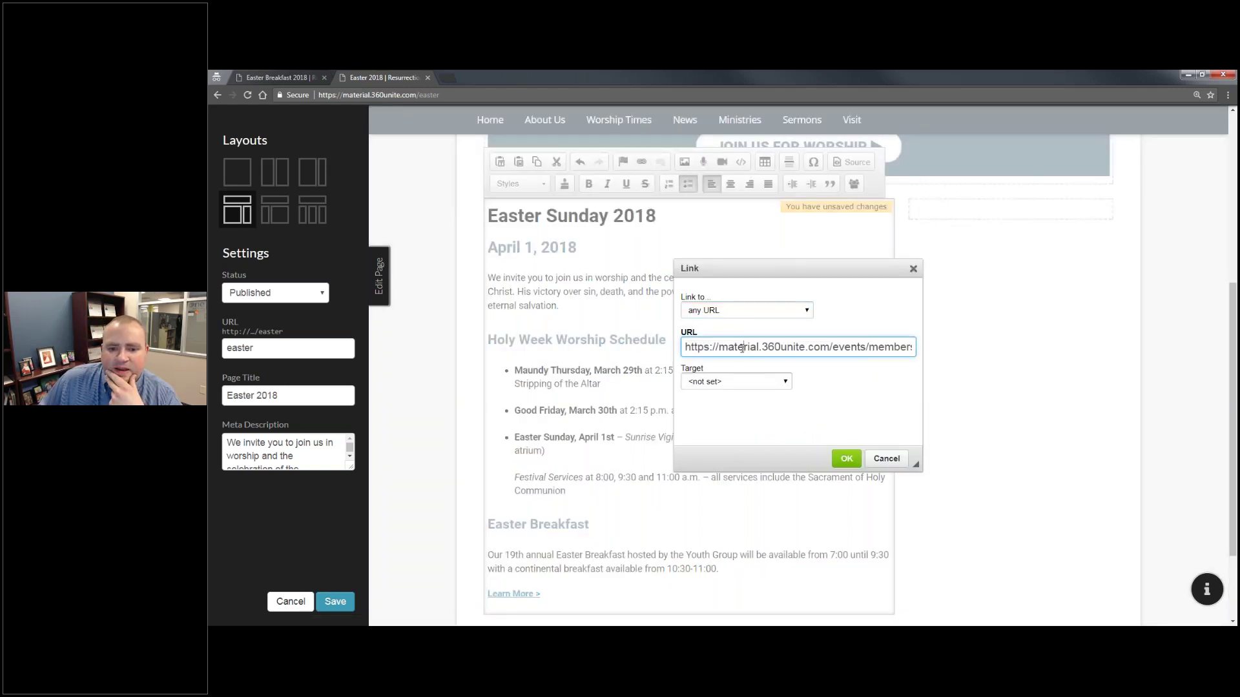
Set the link's target to New Window (_blank) and apply the link to the 8:00 text
{"action": "left_click", "coordinate": [749, 381]}
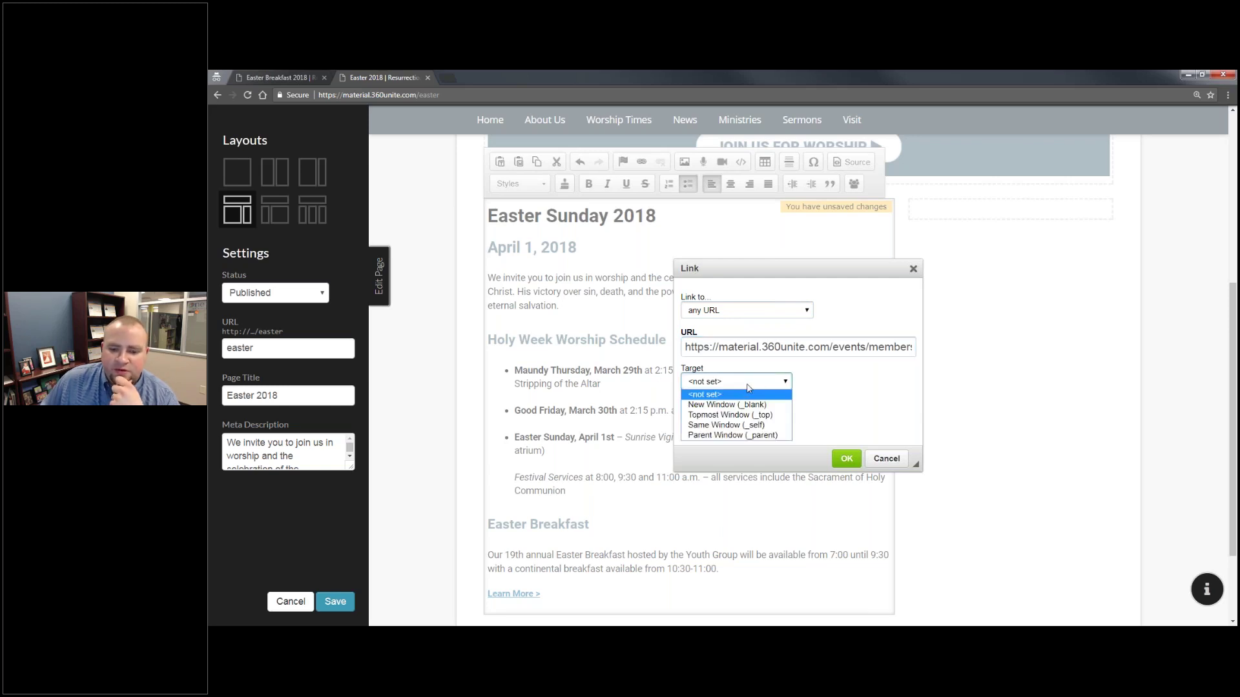
{"action": "left_click", "coordinate": [756, 349]}
{"action": "double_click", "coordinate": [756, 349]}
{"action": "left_click_drag", "start_coordinate": [771, 347], "coordinate": [920, 358]}
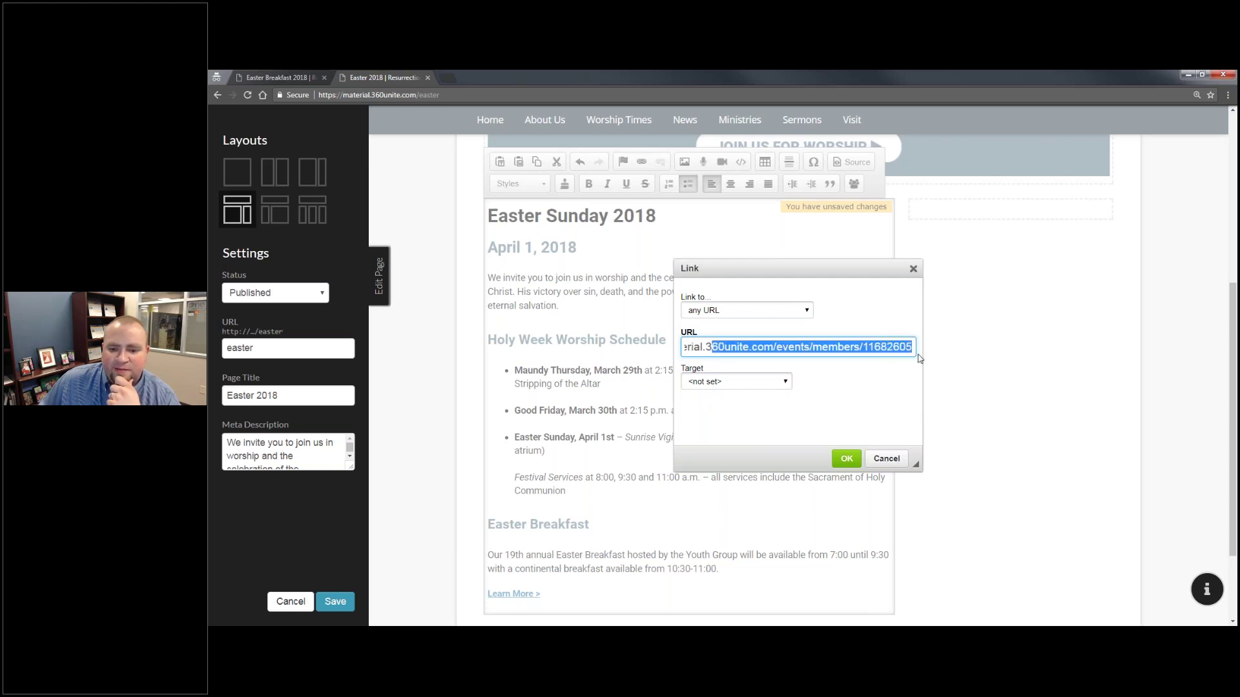
{"action": "left_click", "coordinate": [735, 384]}
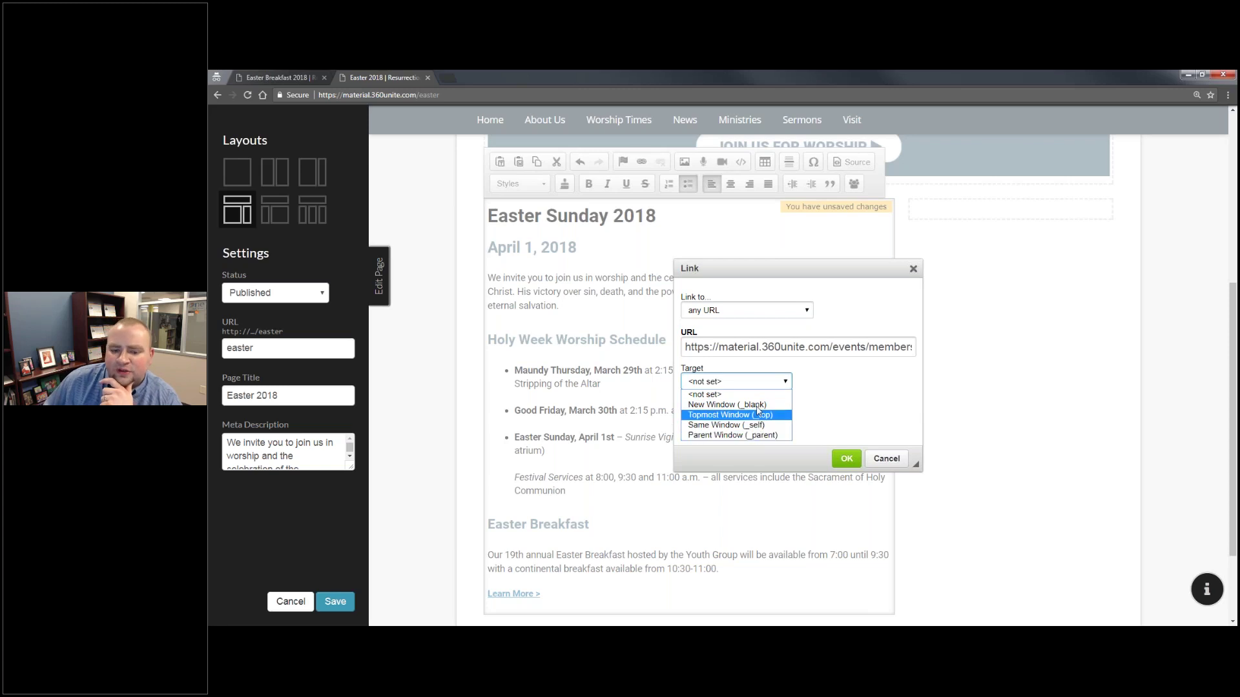
{"action": "left_click", "coordinate": [761, 407]}
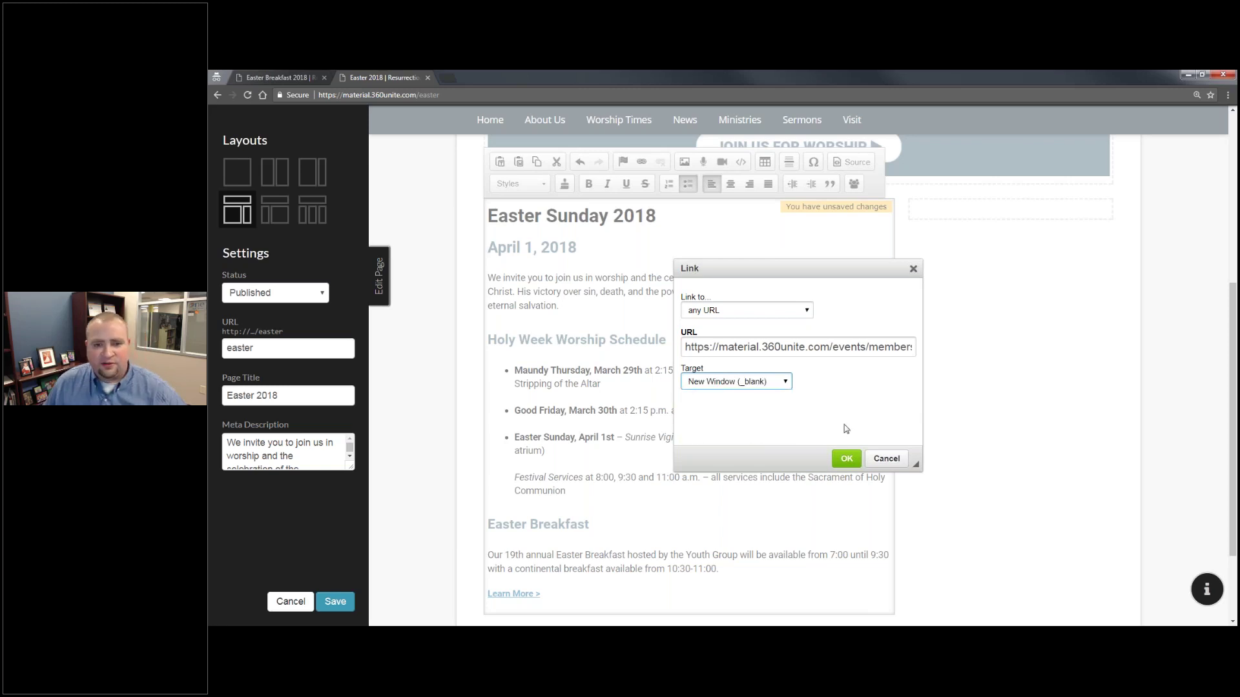
{"action": "left_click", "coordinate": [846, 458]}
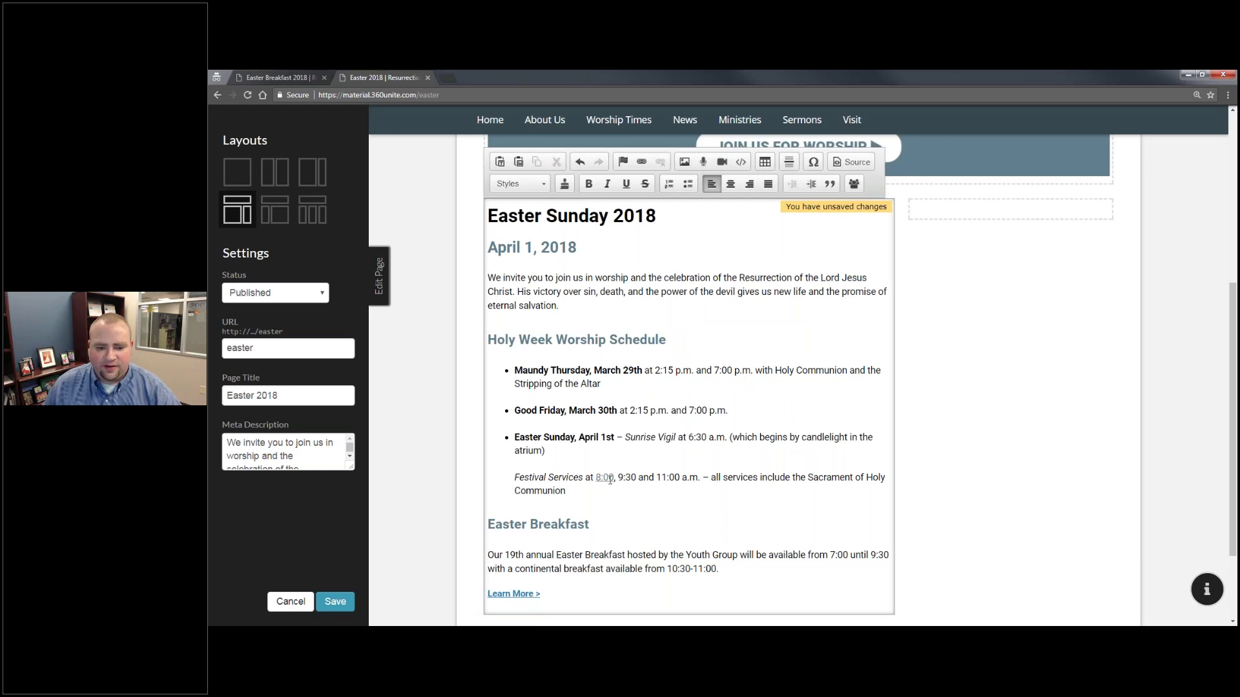
Apply the Bold and Underline inline style to the linked 8:00 time
{"action": "left_click_drag", "start_coordinate": [614, 478], "coordinate": [594, 478]}
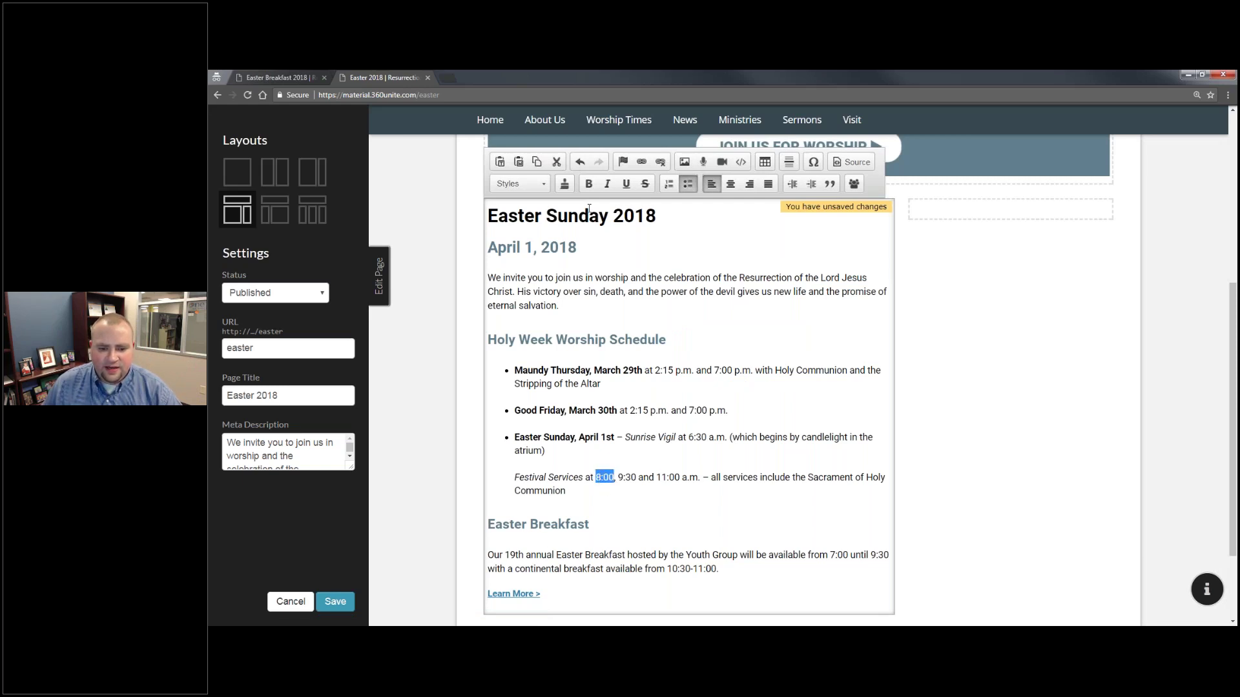
{"action": "left_click", "coordinate": [519, 183]}
{"action": "scroll", "coordinate": [546, 284], "scroll_direction": "down", "scroll_amount": 2}
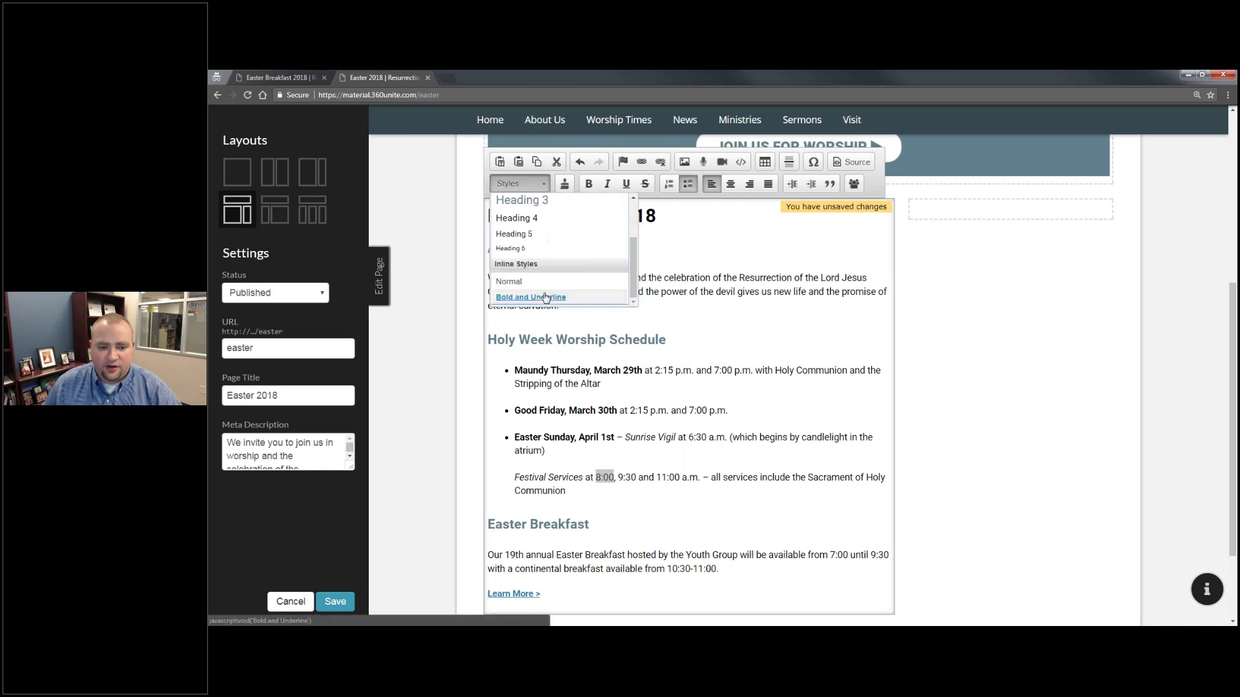
{"action": "left_click", "coordinate": [545, 297]}
{"action": "left_click", "coordinate": [647, 478]}
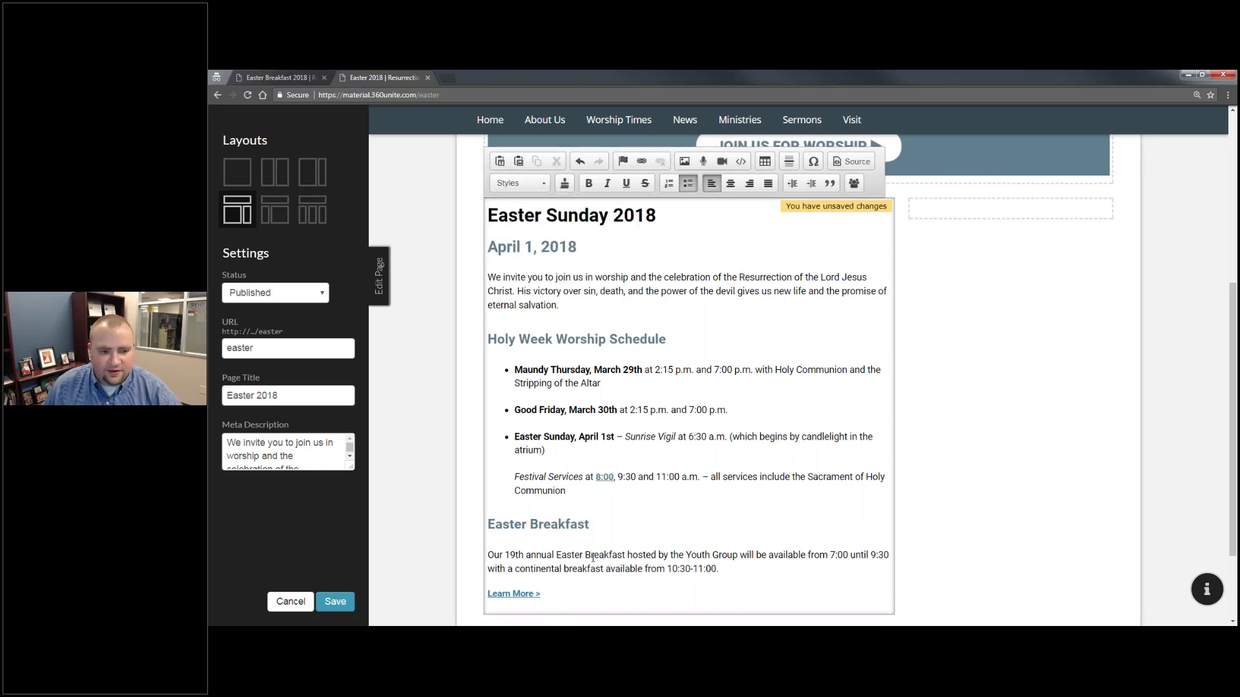
Save the Easter 2018 page and leave the page editor
{"action": "scroll", "coordinate": [610, 482], "scroll_direction": "down", "scroll_amount": 2}
{"action": "left_click", "coordinate": [337, 602]}
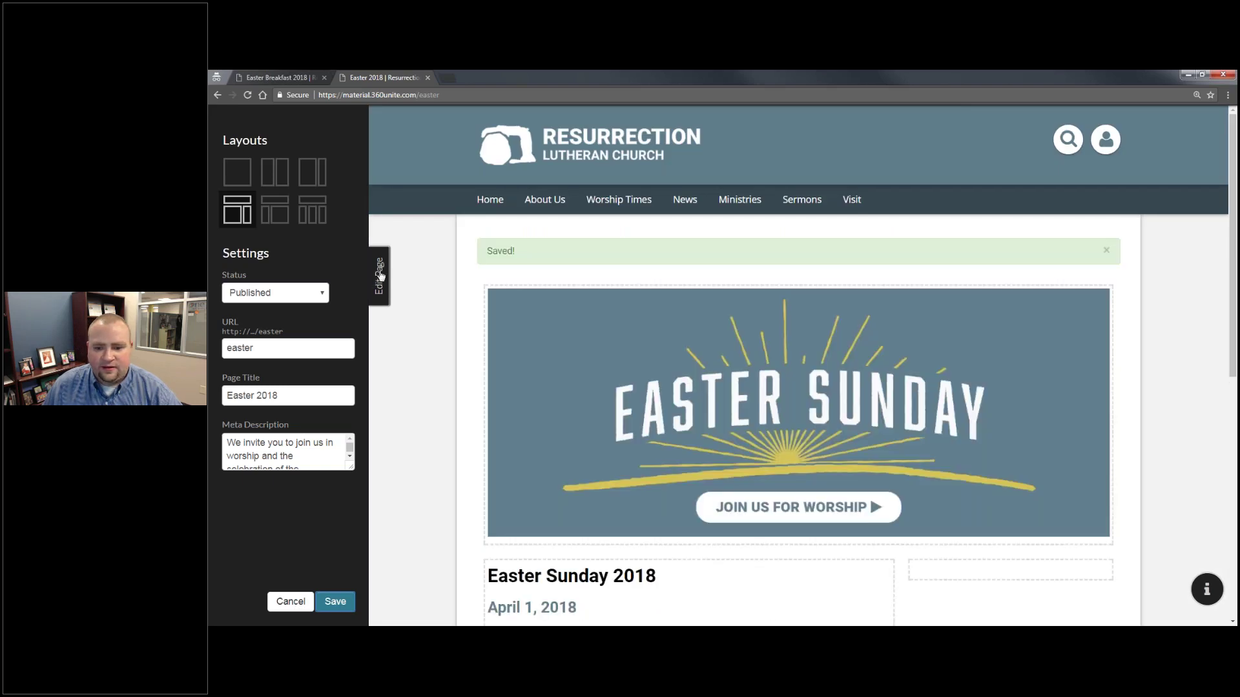
{"action": "left_click", "coordinate": [381, 276]}
Test the 8:00 link under the Holy Week Worship Schedule, then close the Easter Worship event page it opens
{"action": "scroll", "coordinate": [908, 401], "scroll_direction": "down", "scroll_amount": 5}
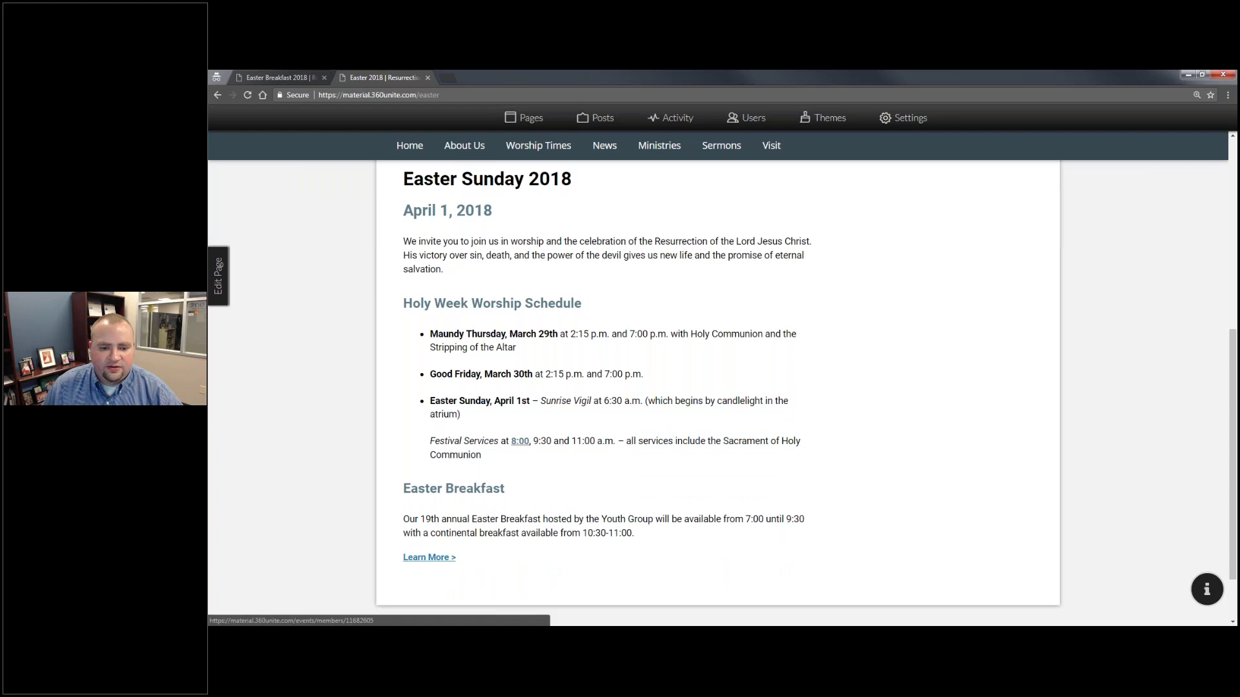
{"action": "left_click", "coordinate": [520, 442]}
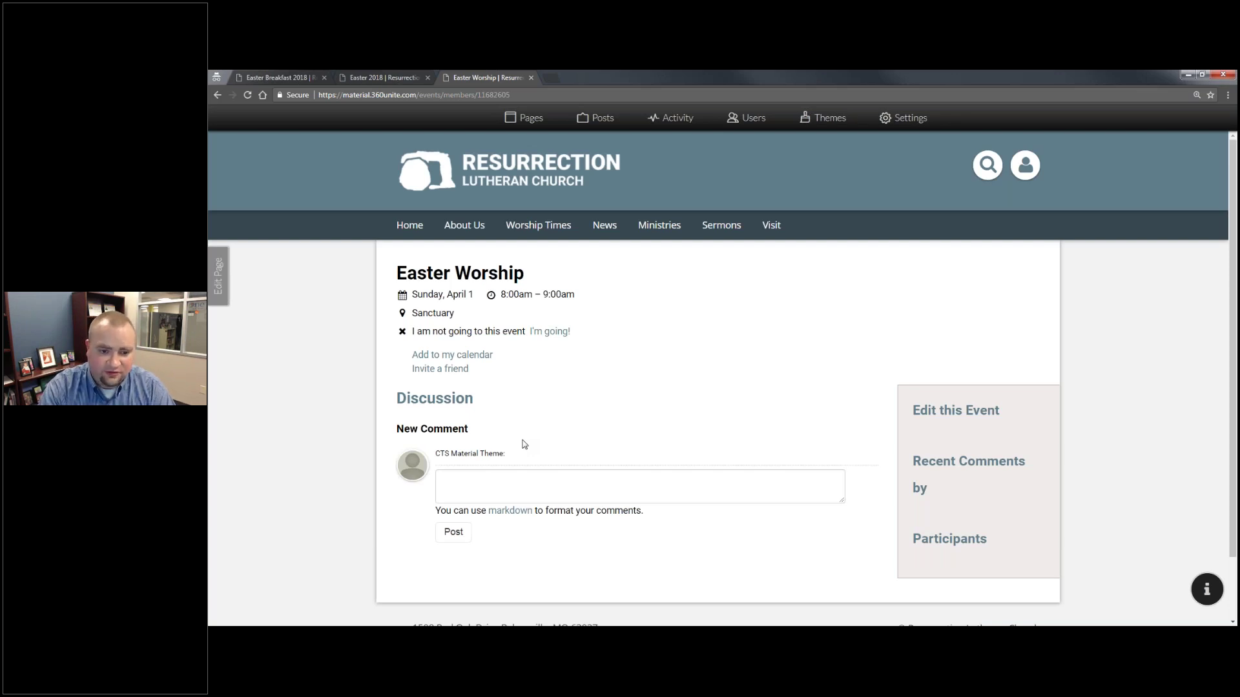
{"action": "left_click", "coordinate": [531, 78]}
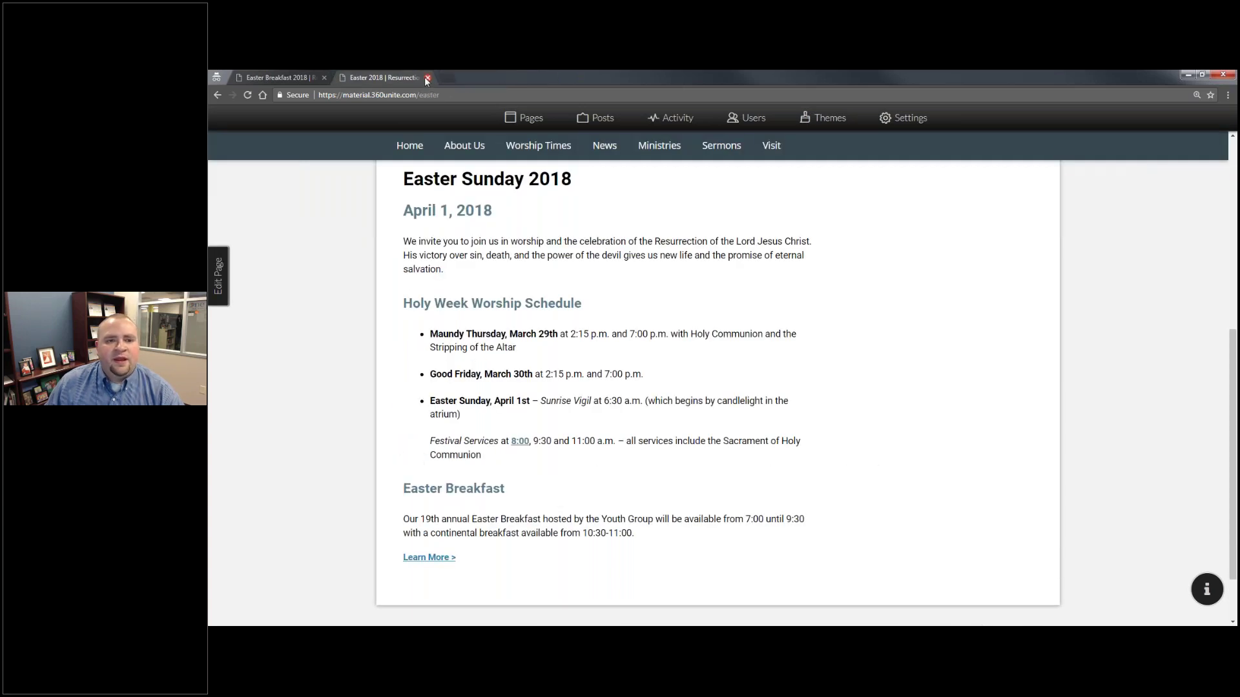
Close the Easter 2018 page and view the Feed Page template among the new page types without creating a page
{"action": "left_click", "coordinate": [427, 78]}
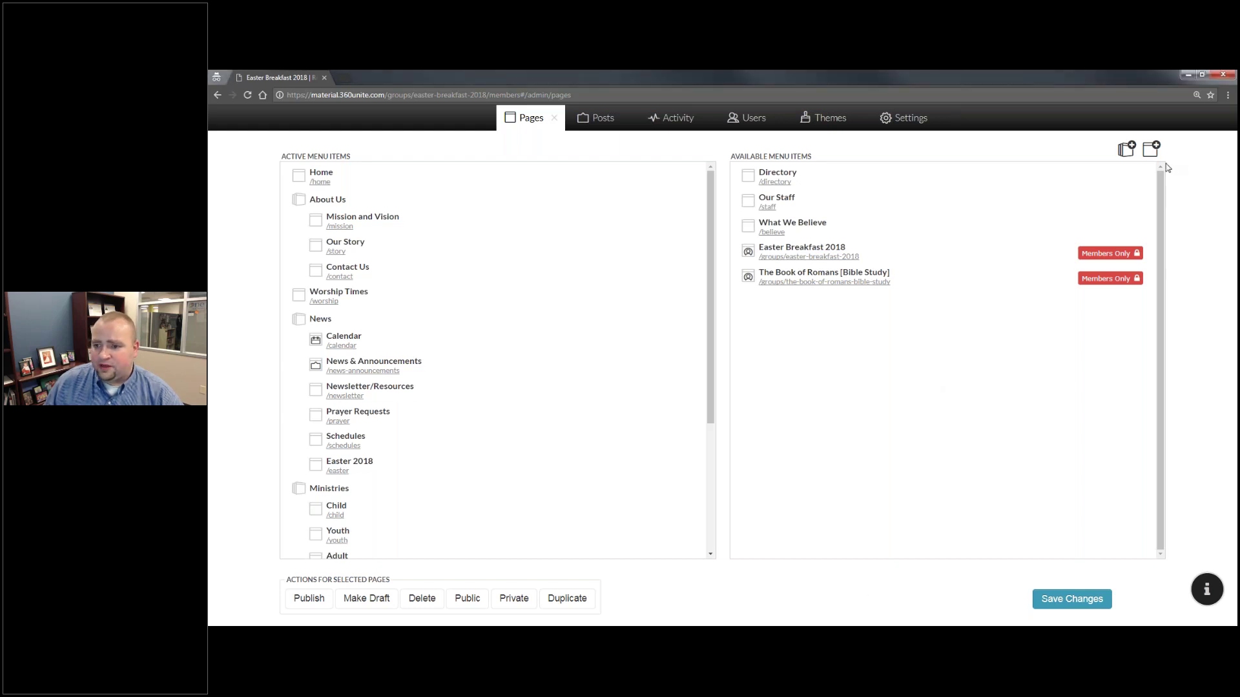
{"action": "left_click", "coordinate": [1151, 150]}
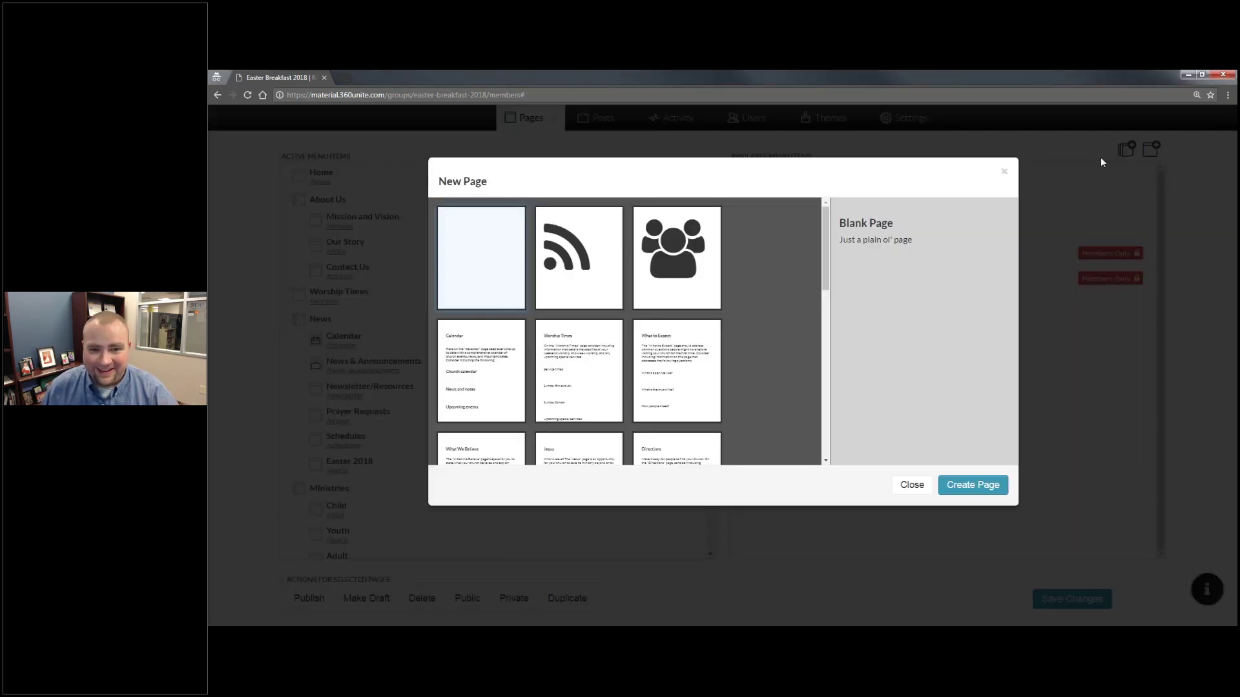
{"action": "left_click", "coordinate": [580, 290]}
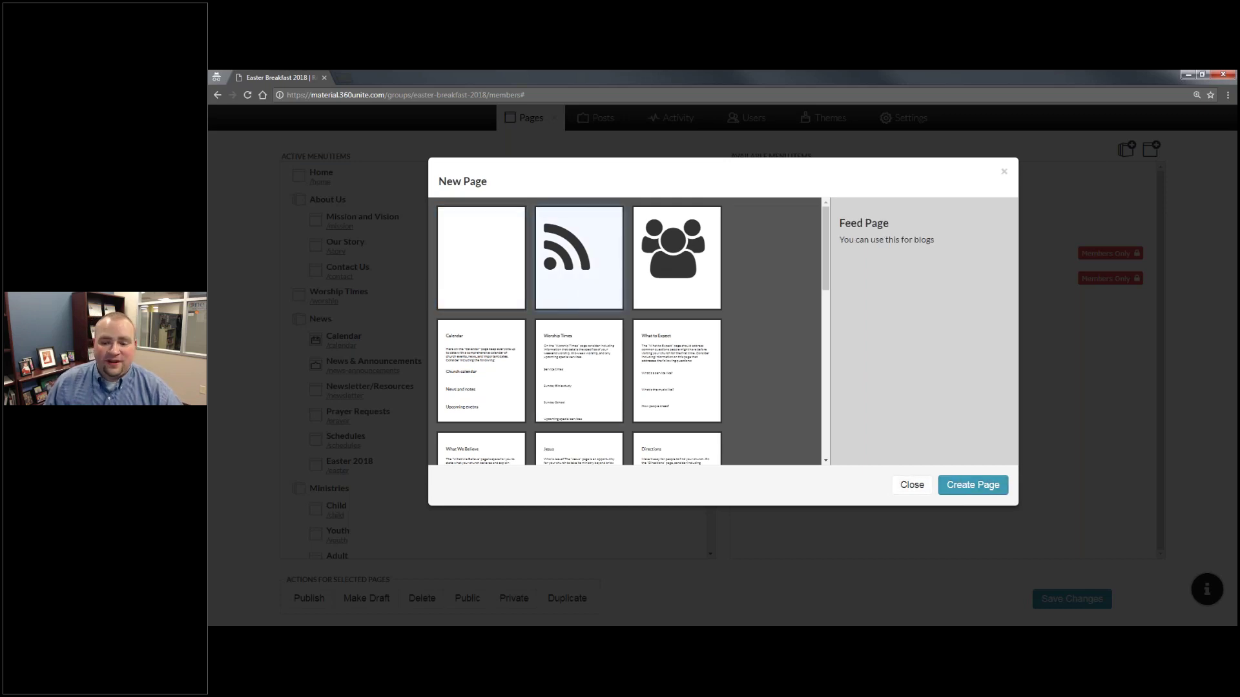
{"action": "left_click", "coordinate": [912, 486]}
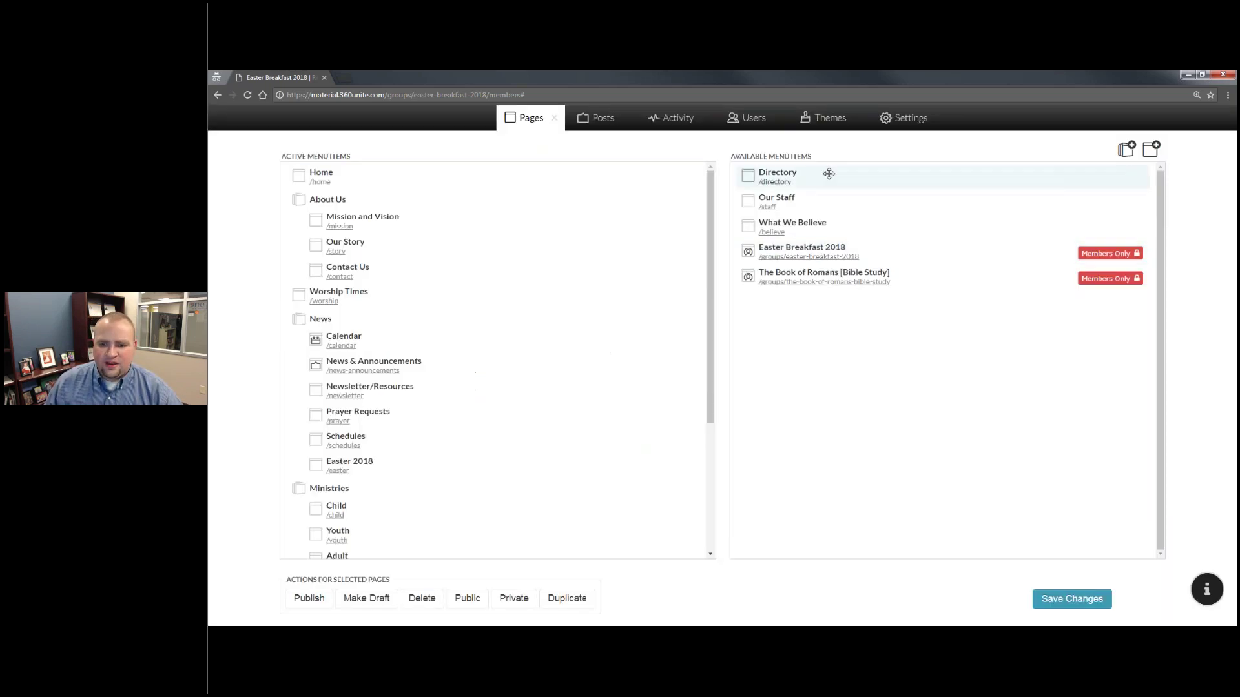
Review the Feed Page description in the new page gallery and close it without creating a page
{"action": "left_click", "coordinate": [1153, 152]}
{"action": "left_click", "coordinate": [589, 270]}
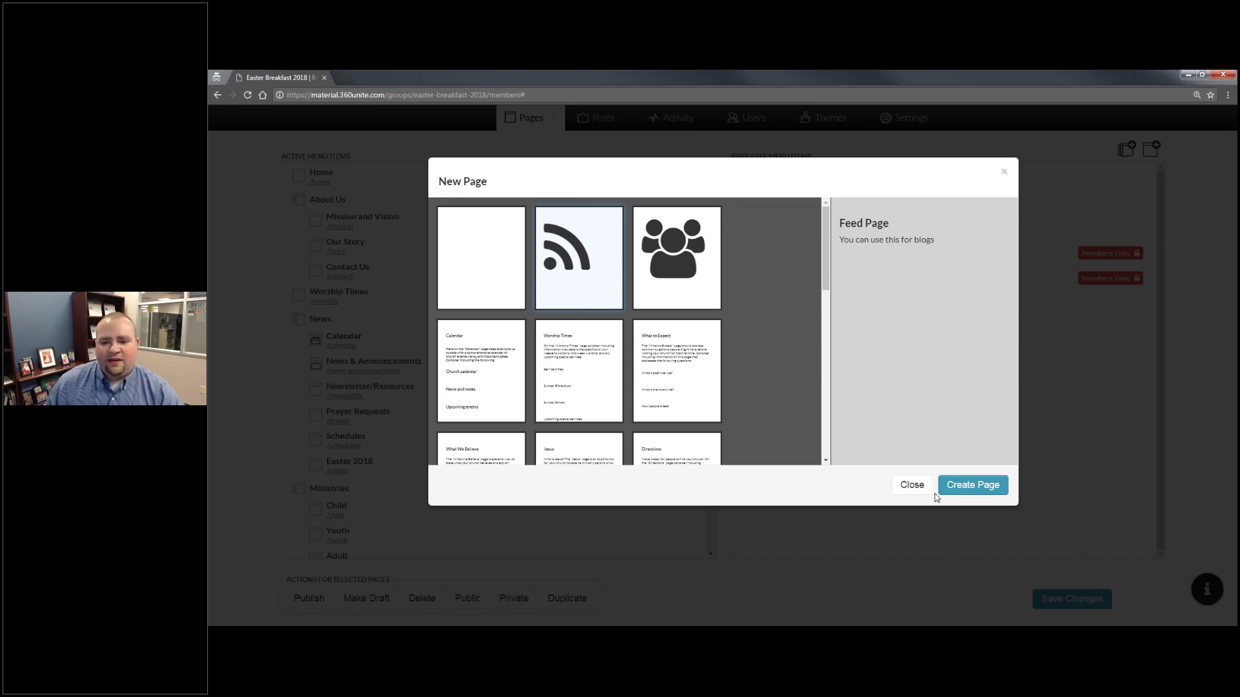
{"action": "left_click", "coordinate": [911, 485]}
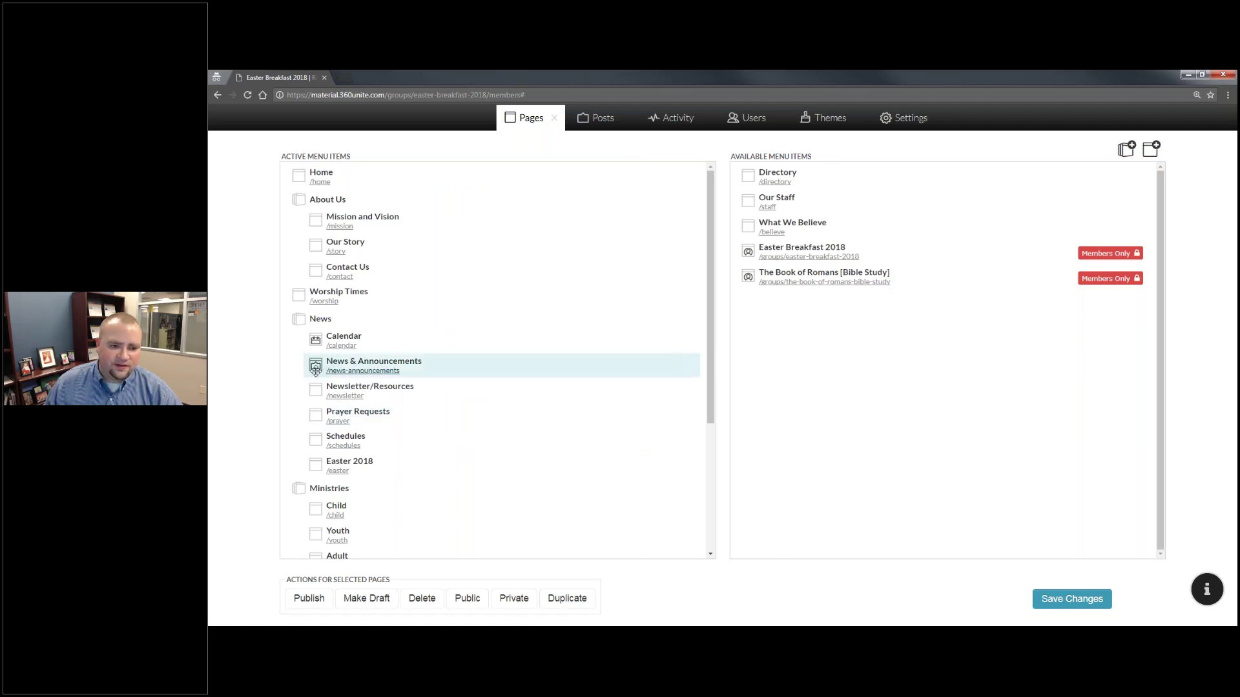
Open the News & Announcements feed for editing and write a post titled Easter Sunday 2018 with the worship invitation, Holy Week Worship Schedule and breakfast details
{"action": "left_click", "coordinate": [347, 372]}
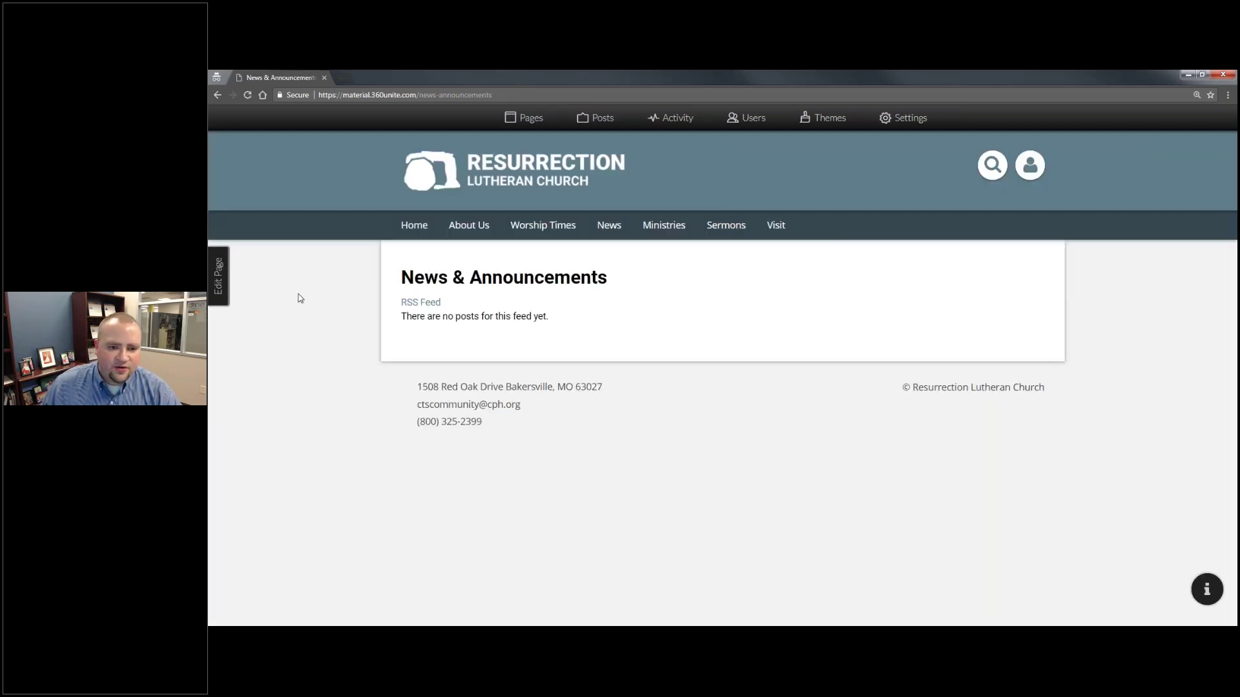
{"action": "left_click", "coordinate": [220, 275]}
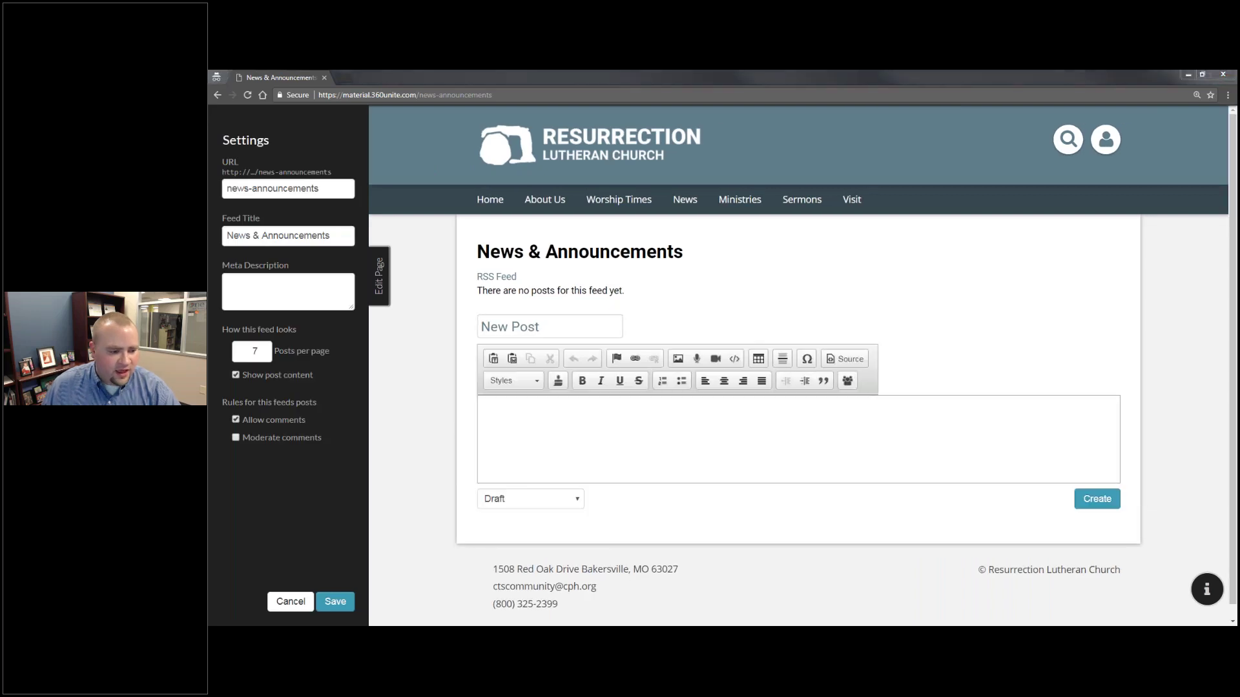
{"action": "left_click", "coordinate": [591, 325]}
{"action": "type", "text": "Easter Sunday 2018"}
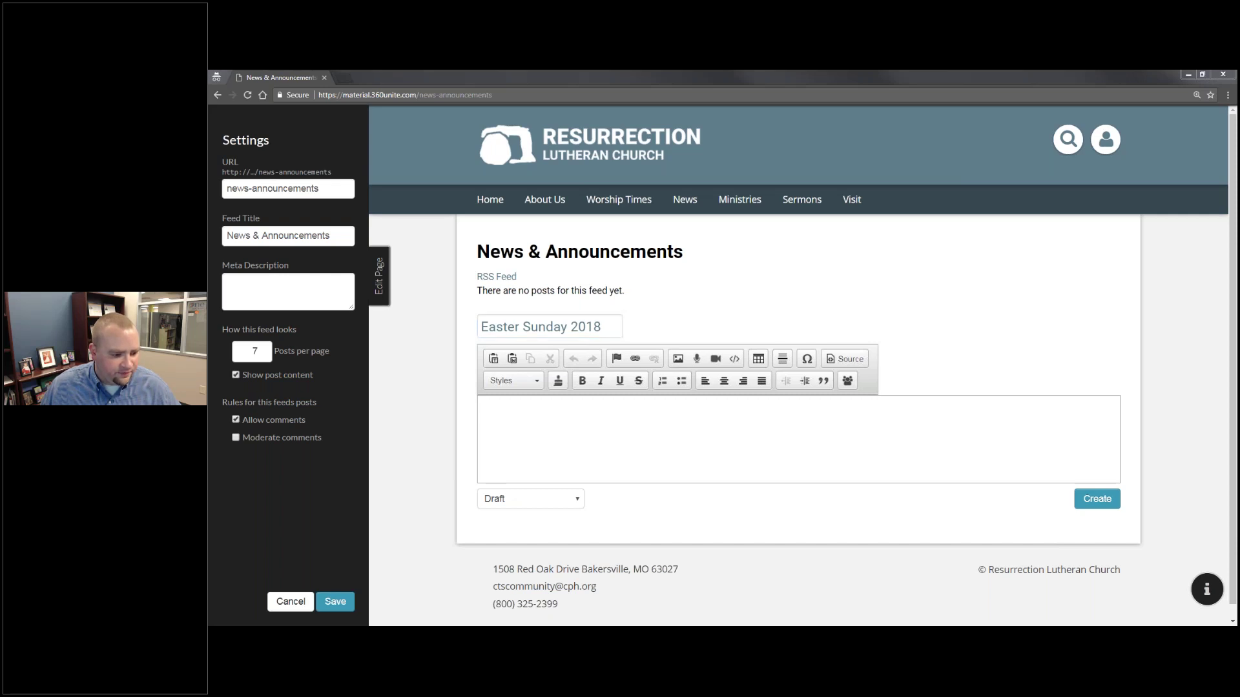
{"action": "left_click", "coordinate": [704, 437]}
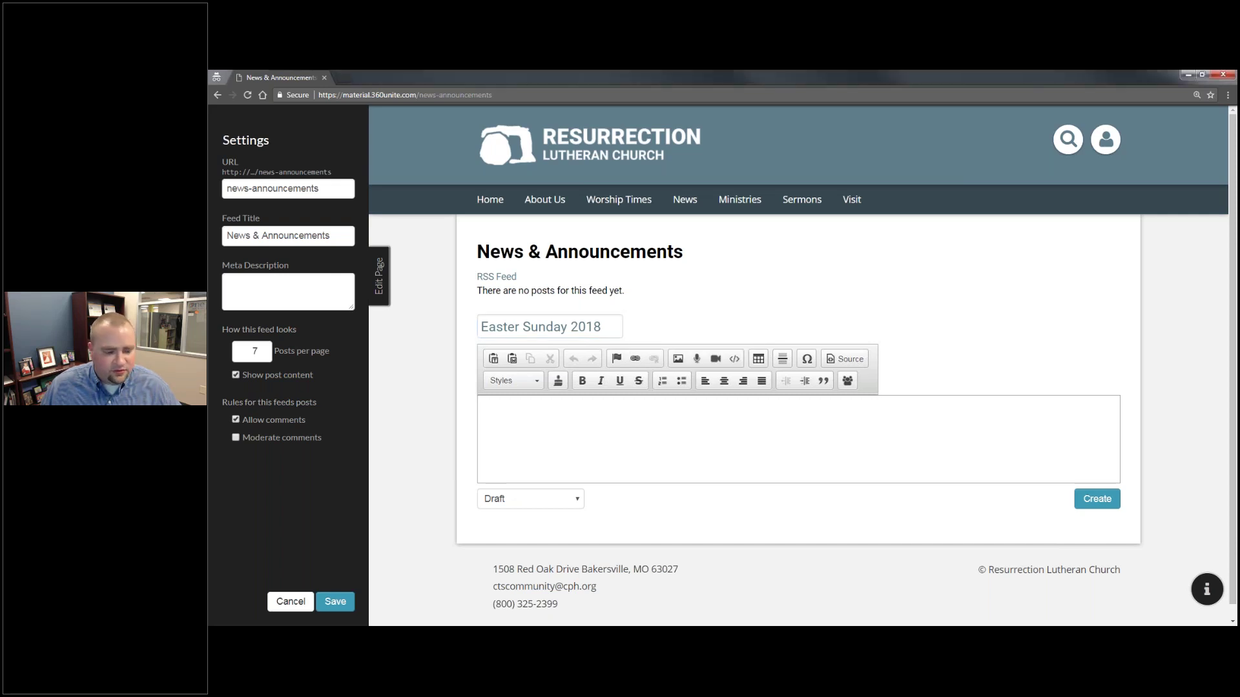
{"action": "type", "text": "We invite you to join us in worship and the celebration of the Resurrection of the Lord Jesus Christ. His victory over sin, death, and the power of the devil gives us new life and the promise of eternal salvation. Holy Week Worship Schedule Maundy Thursday, March 29th at 2:15 p.m. and 7:00 p.m. with Holy Communion and the Stripping of the Altar Good Friday, March 30th at 2:15 p.m. and 7:00 p.m. Easter Sunday, April 1st – Sunrise Vigil at 6:30 a.m. (which begins by candlelight in the atrium) Festival Services at 8:00, 9:30 and 11:00 a.m. – all services include the Sacrament of Holy Communion Our 19th annual Easter Breakfast hosted by the Youth Group will be available from 7:00 until 9:30 with a continental breakfast available from 10:30-11:00. Learn More >"}
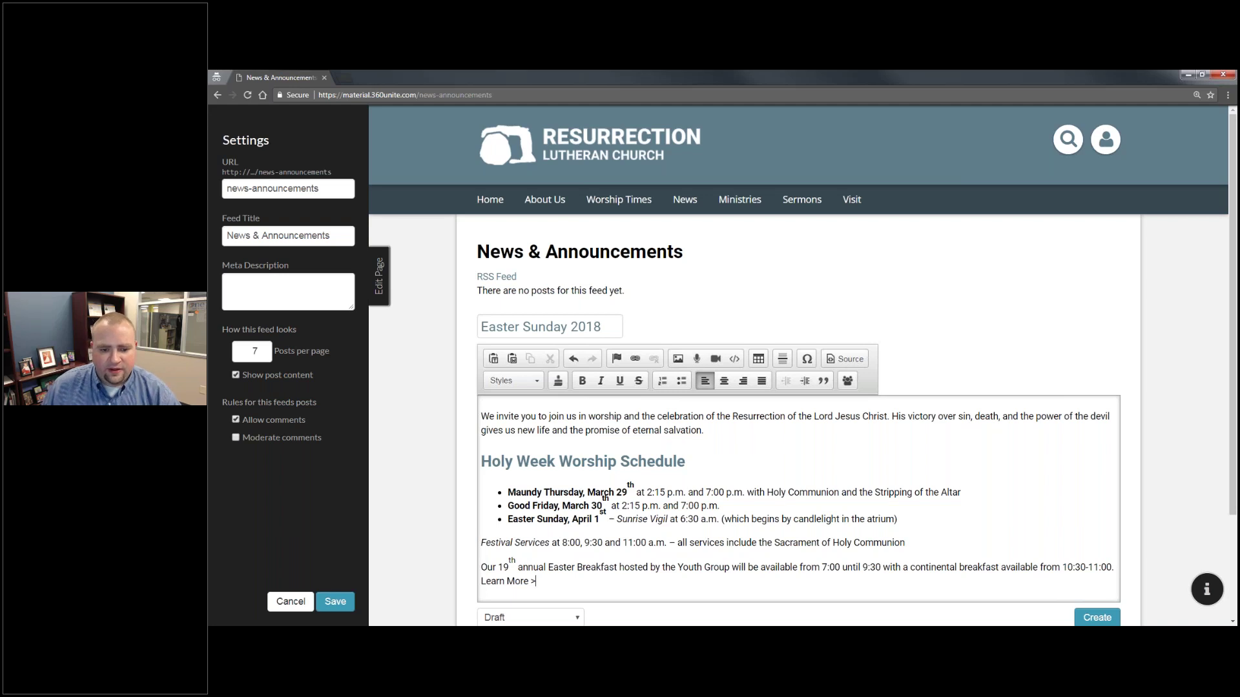
Schedule the Easter Sunday 2018 post for 19 Feb 2018 03:00PM, create it and check it in the feed
{"action": "scroll", "coordinate": [642, 566], "scroll_direction": "down", "scroll_amount": 1}
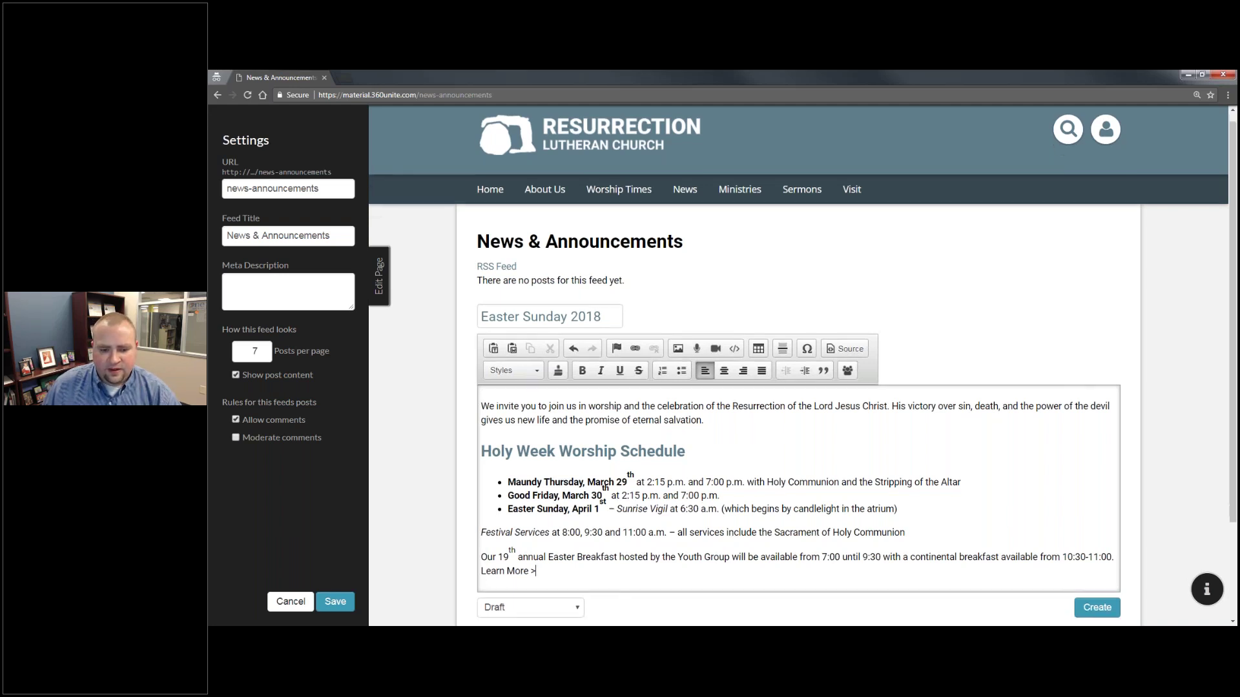
{"action": "scroll", "coordinate": [646, 452], "scroll_direction": "down", "scroll_amount": 3}
{"action": "left_click", "coordinate": [530, 485]}
{"action": "left_click", "coordinate": [516, 522]}
{"action": "left_click", "coordinate": [624, 486]}
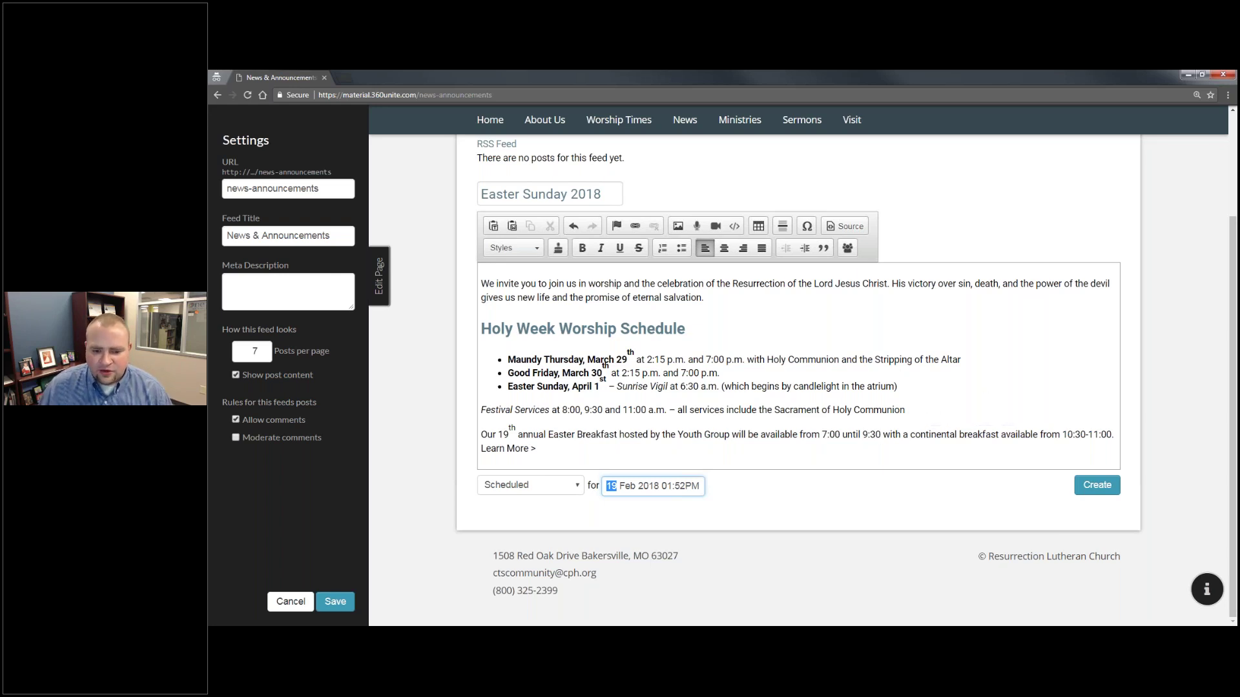
{"action": "left_click", "coordinate": [678, 488]}
{"action": "left_click", "coordinate": [667, 487]}
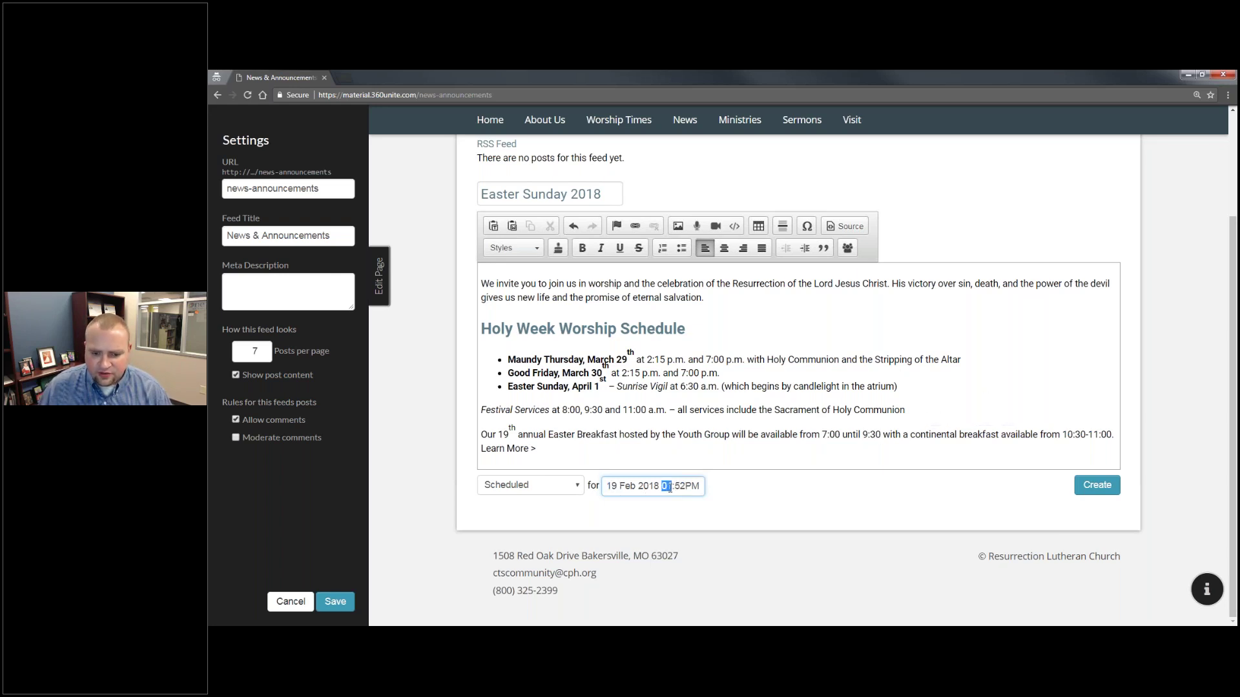
{"action": "type", "text": "0300"}
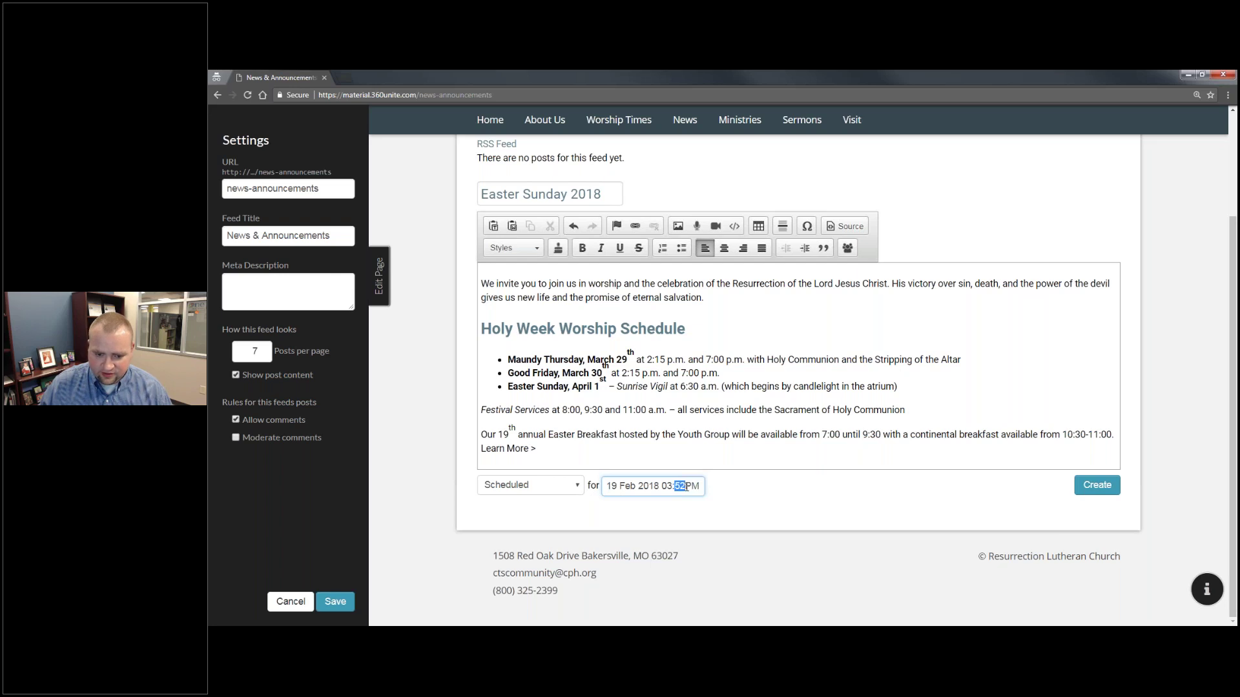
{"action": "left_click", "coordinate": [1097, 485]}
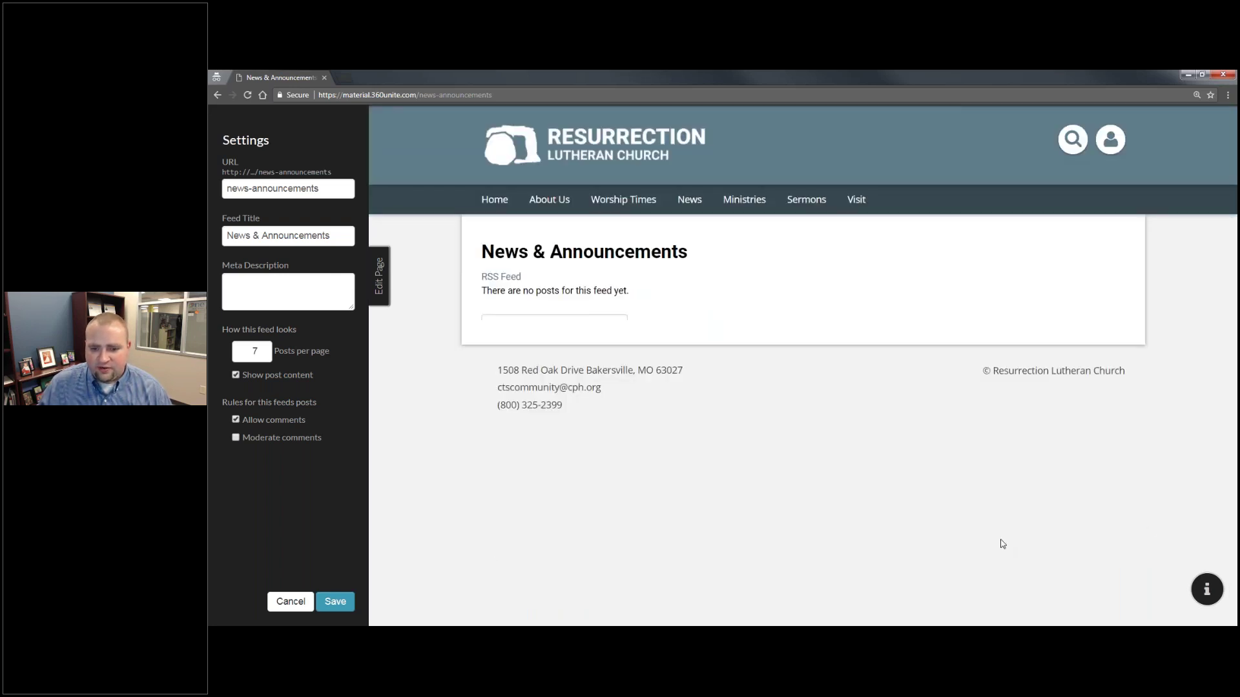
{"action": "scroll", "coordinate": [760, 497], "scroll_direction": "down", "scroll_amount": 4}
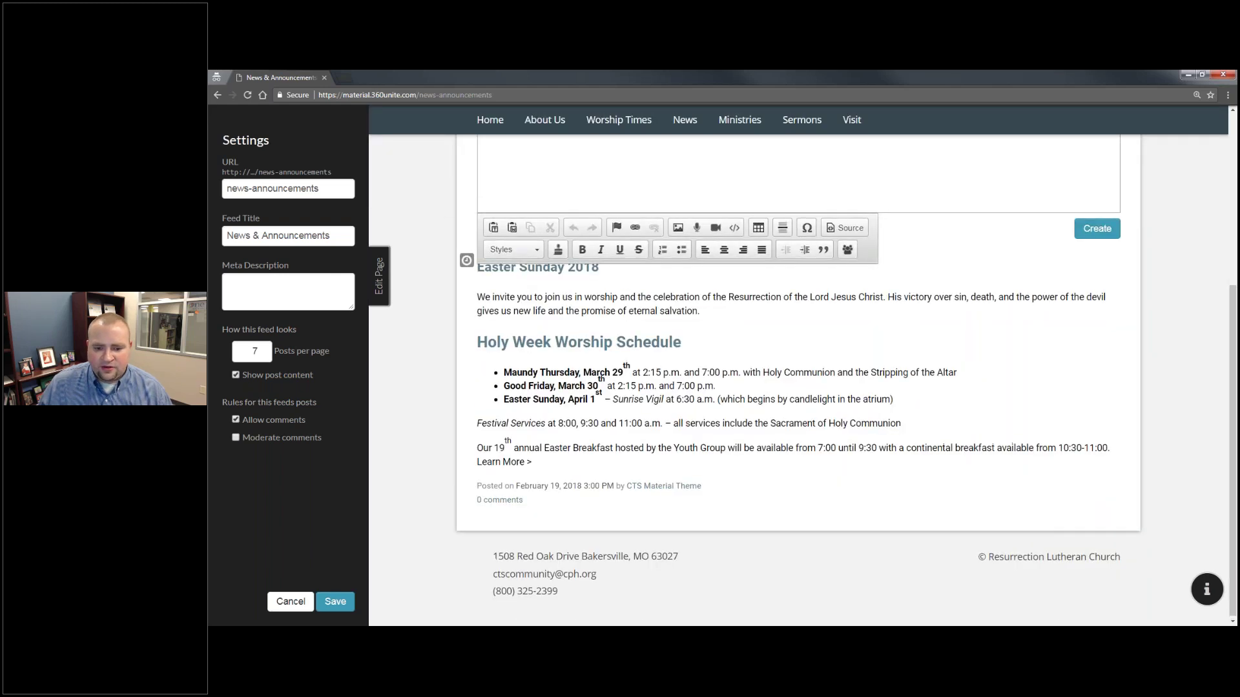
{"action": "scroll", "coordinate": [687, 473], "scroll_direction": "up", "scroll_amount": 2}
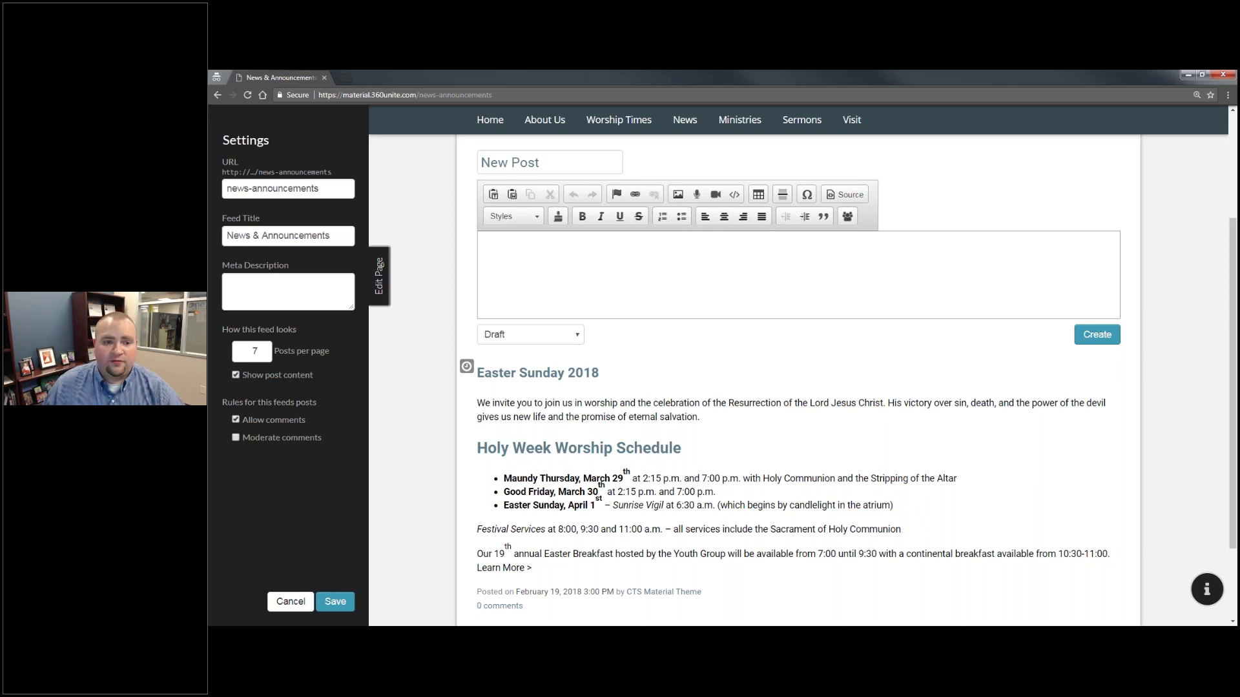
Open the Home page for editing and replace the Book of Romans banner with the Easter Sunday image already uploaded on another page
{"action": "left_click", "coordinate": [380, 270]}
{"action": "left_click", "coordinate": [409, 146]}
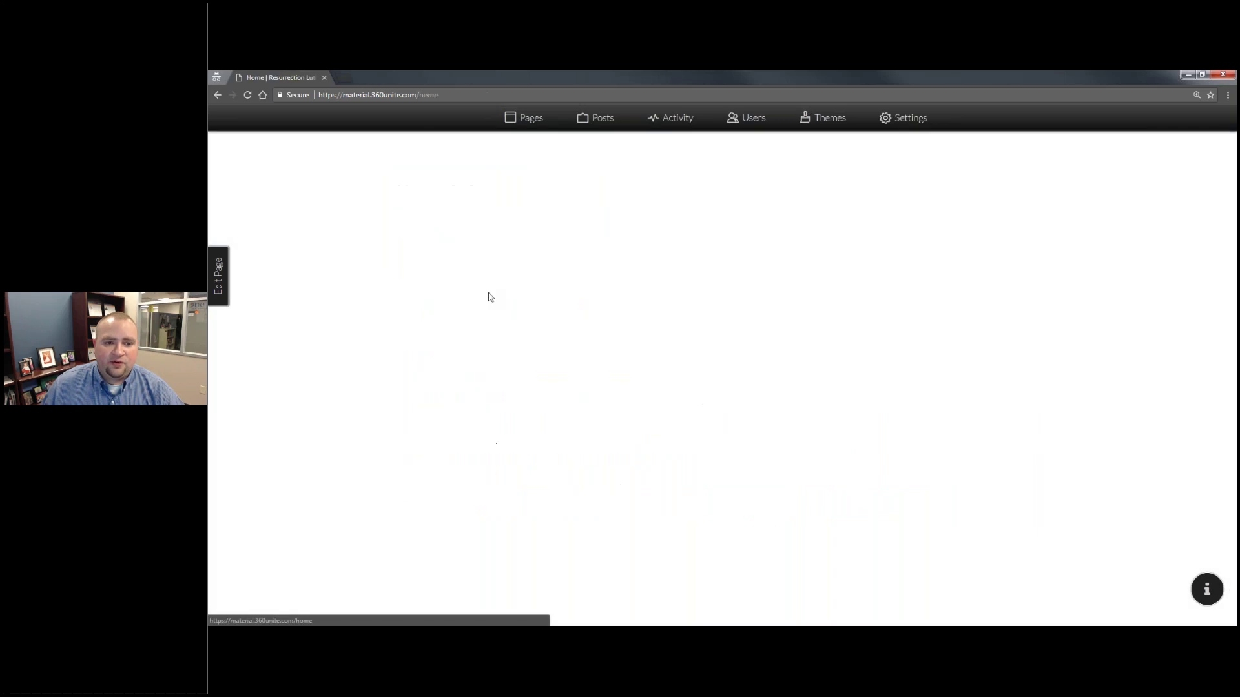
{"action": "left_click", "coordinate": [218, 277]}
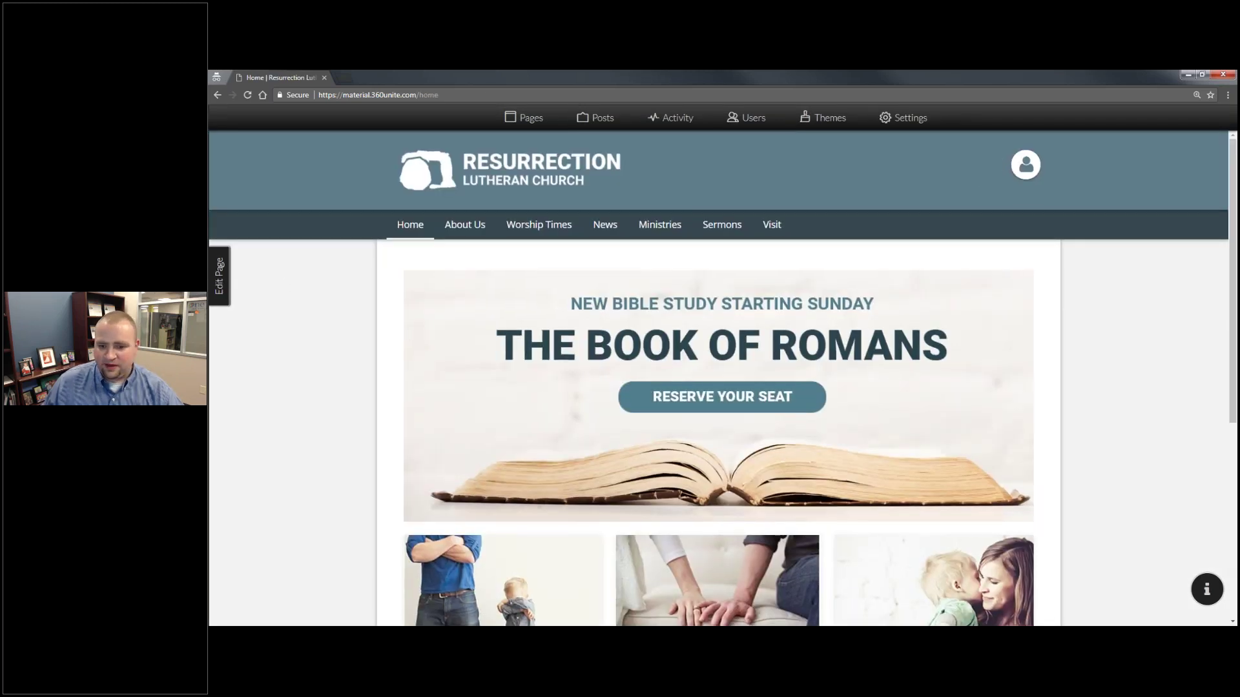
{"action": "double_click", "coordinate": [761, 317]}
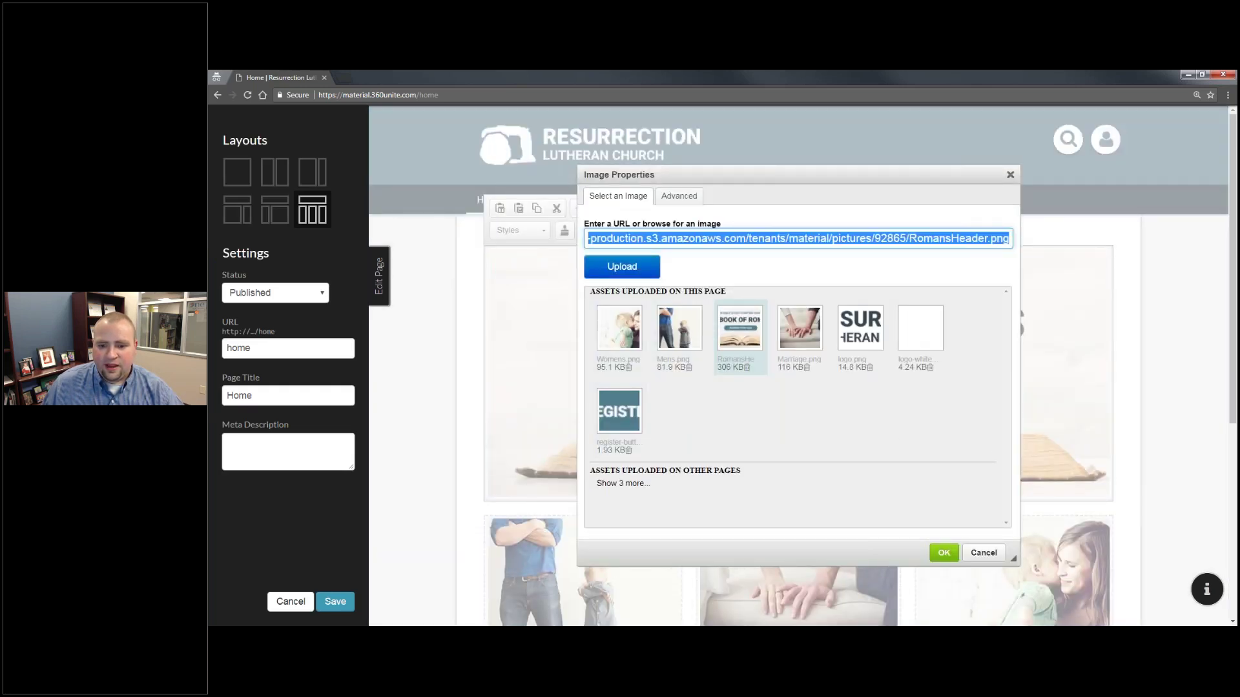
{"action": "left_click", "coordinate": [633, 268]}
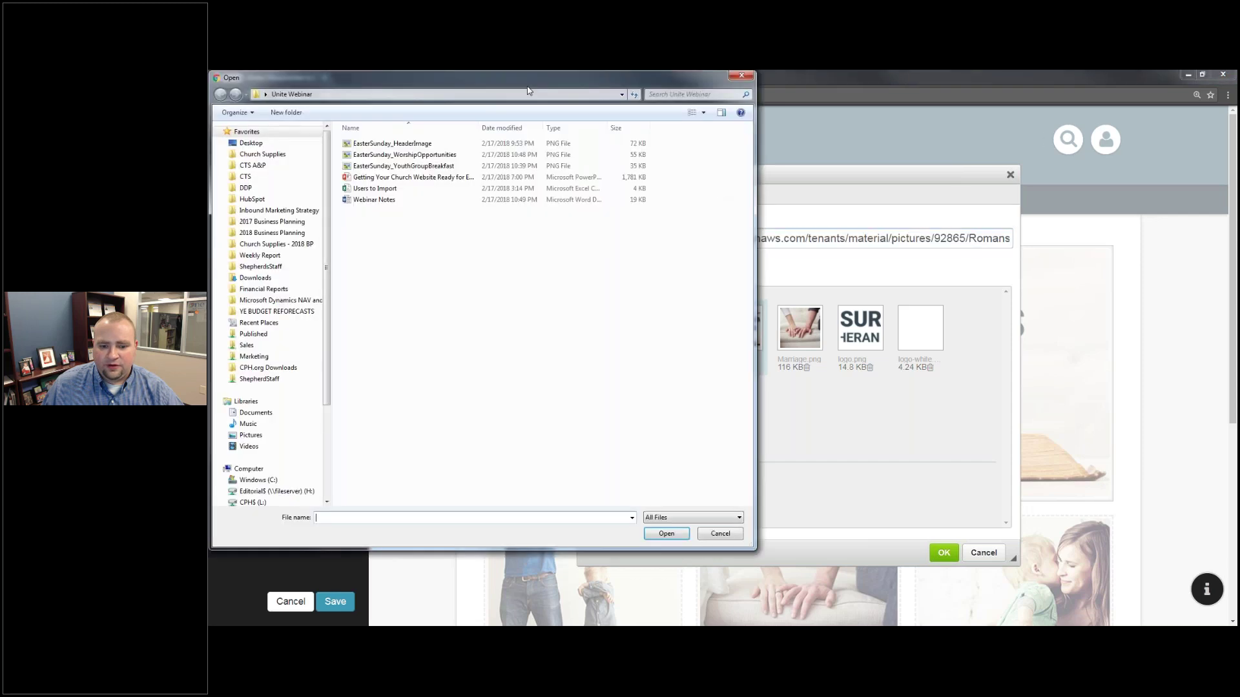
{"action": "left_click", "coordinate": [731, 535]}
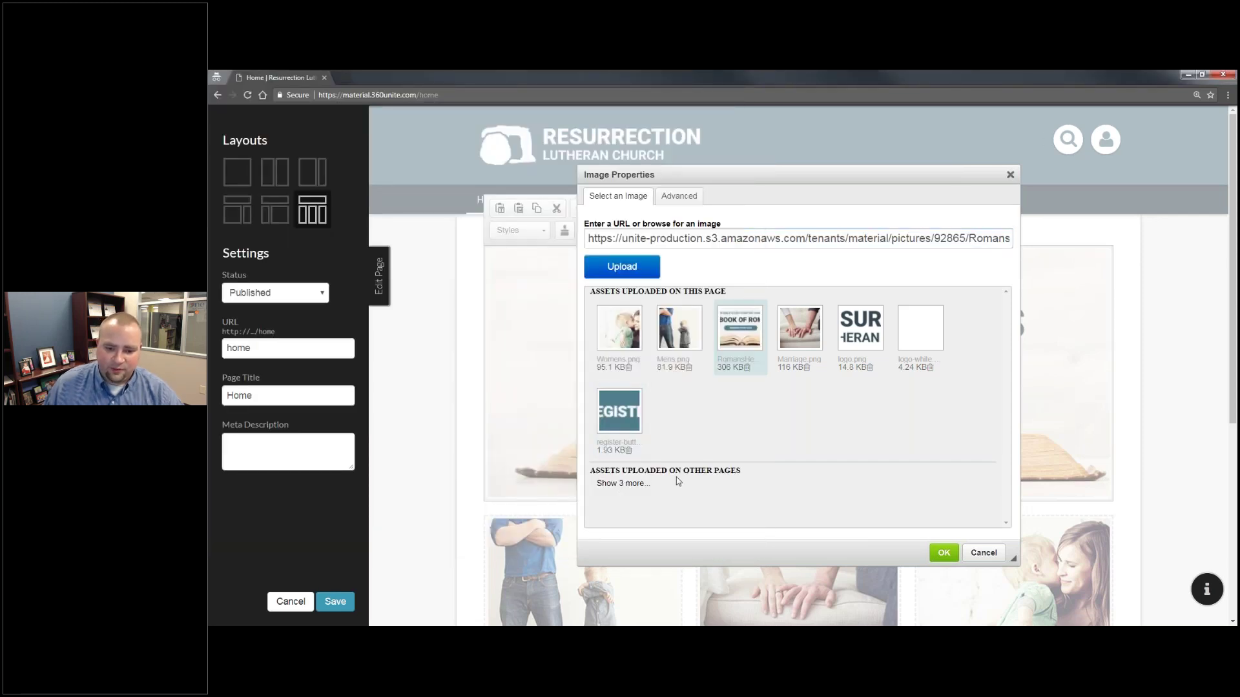
{"action": "left_click", "coordinate": [646, 483]}
{"action": "scroll", "coordinate": [732, 421], "scroll_direction": "down", "scroll_amount": 1}
{"action": "left_click", "coordinate": [743, 476]}
{"action": "left_click", "coordinate": [943, 553]}
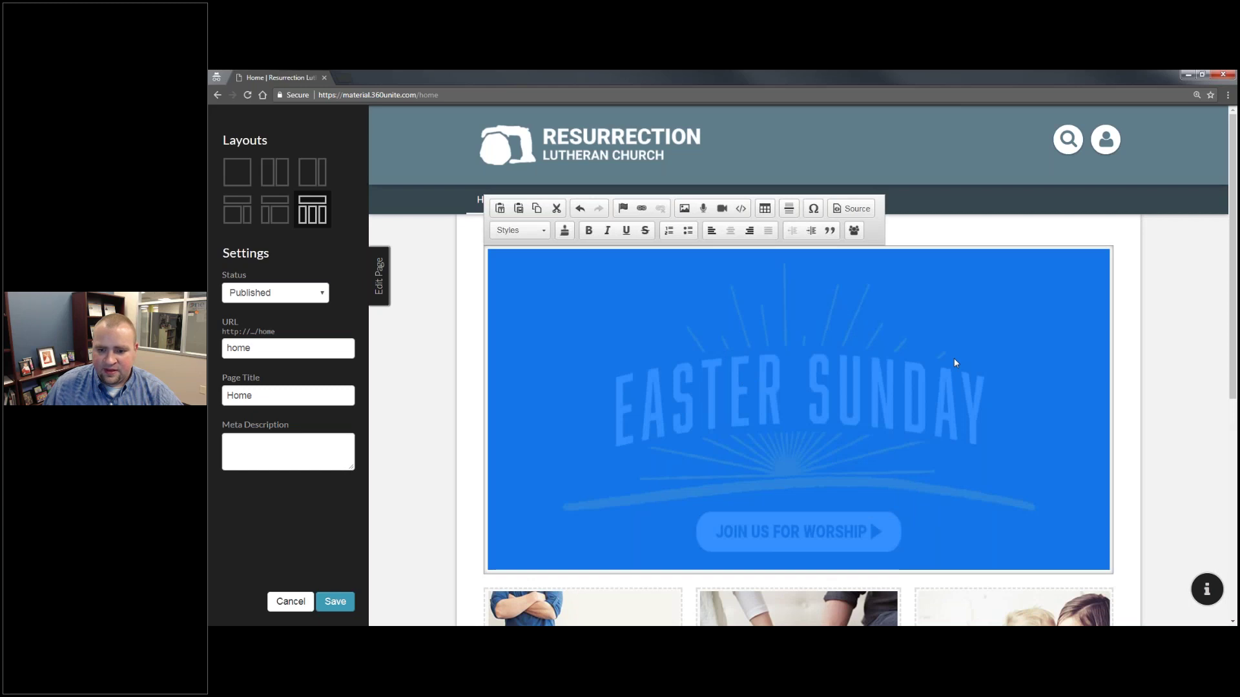
Set the Easter Sunday banner's width to 100% and clear its height
{"action": "double_click", "coordinate": [955, 357]}
{"action": "left_click", "coordinate": [678, 196]}
{"action": "left_click_drag", "start_coordinate": [594, 310], "coordinate": [615, 310]}
{"action": "type", "text": "00%"}
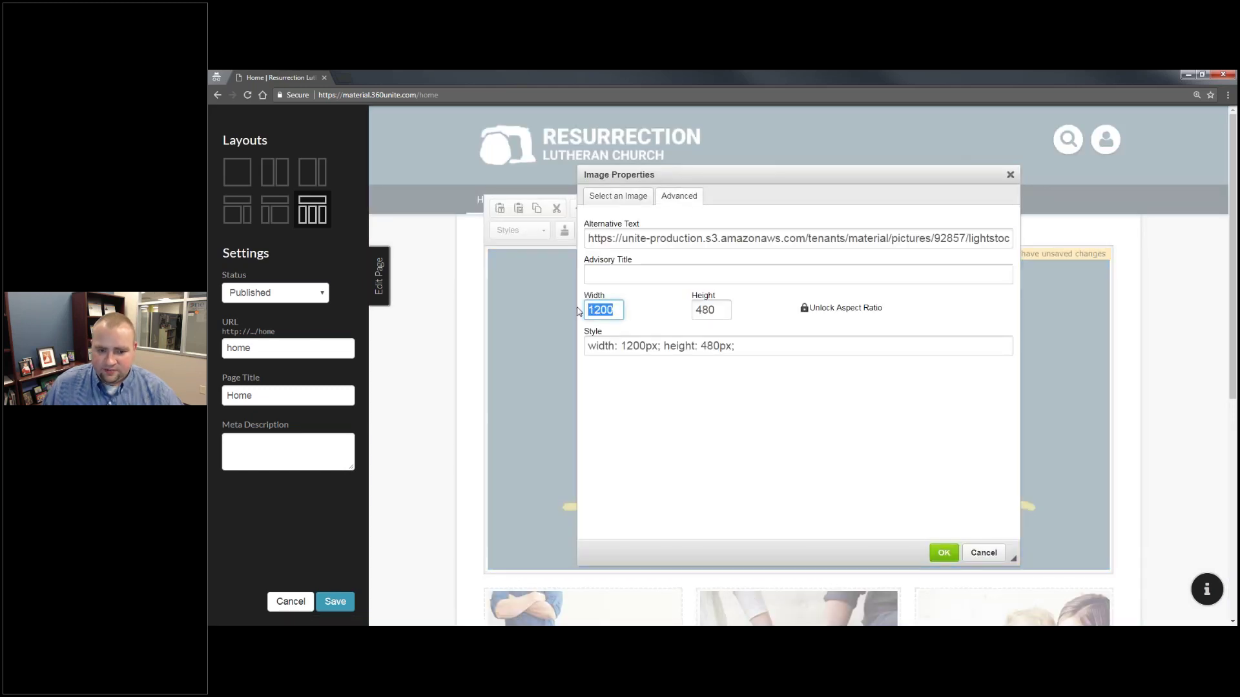
{"action": "key", "text": "Tab"}
{"action": "key", "text": "BackSpace"}
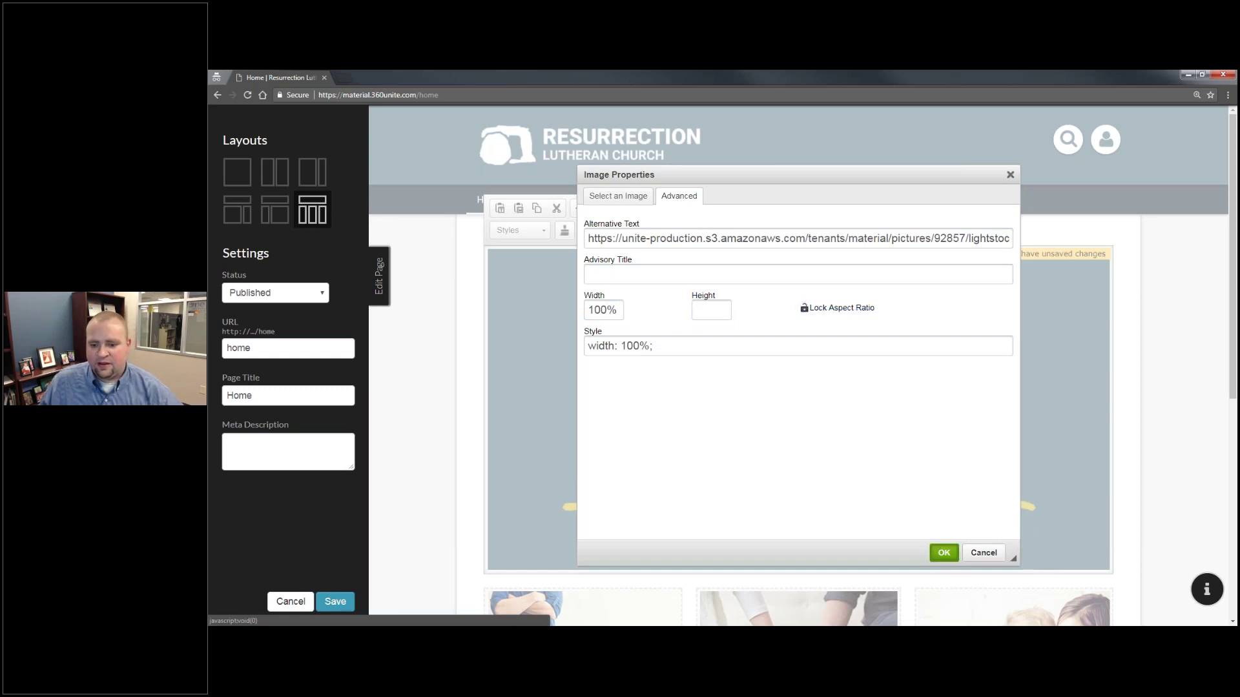
{"action": "key", "text": "Return"}
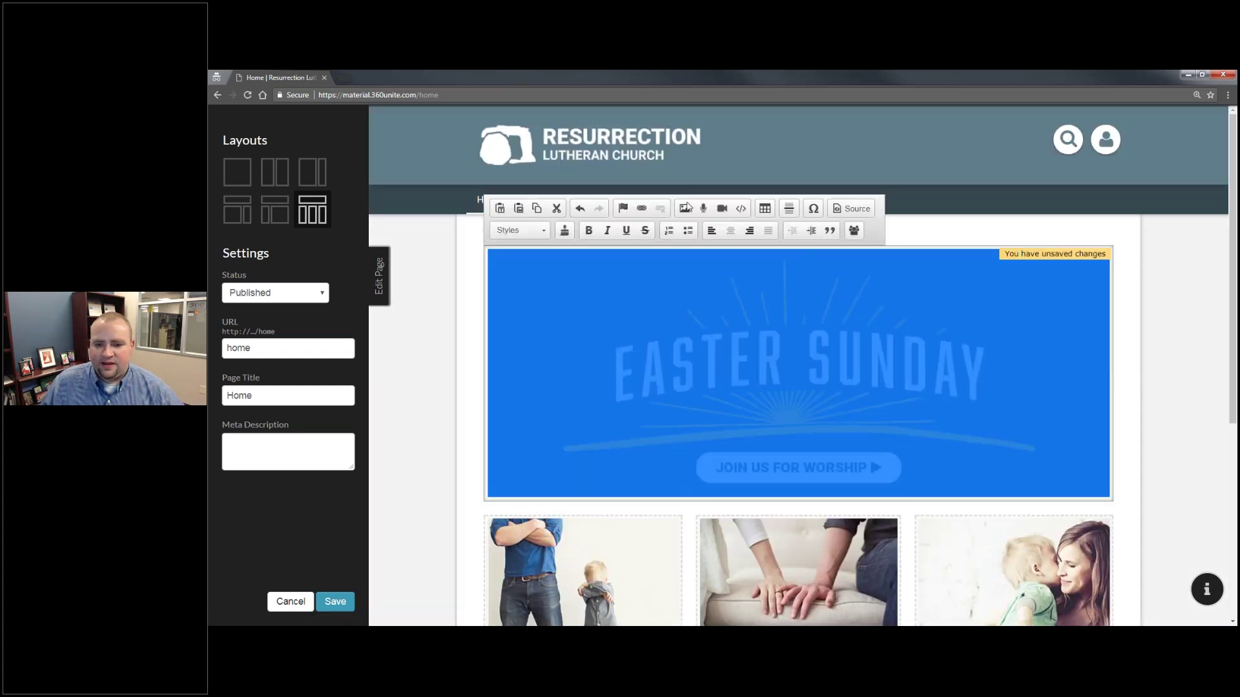
Link the Easter Sunday banner to the site's Easter 2018 page, then save the Home page and leave the editor
{"action": "left_click", "coordinate": [643, 208]}
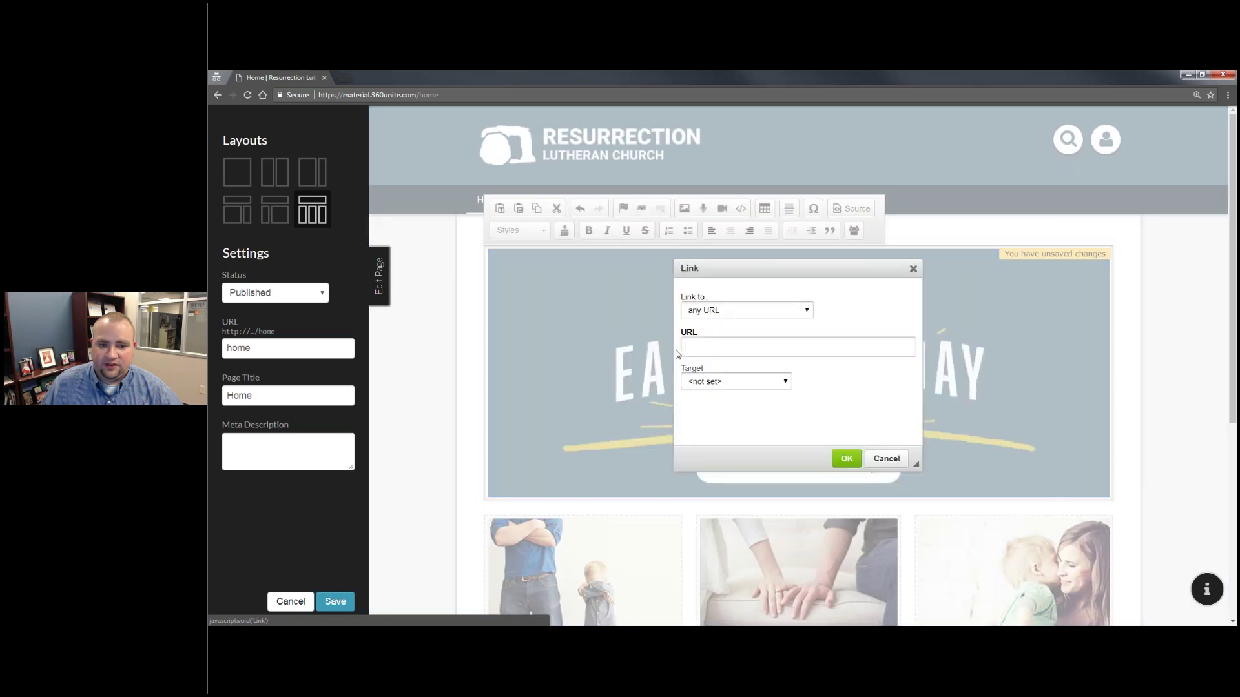
{"action": "left_click", "coordinate": [752, 310]}
{"action": "left_click", "coordinate": [736, 326]}
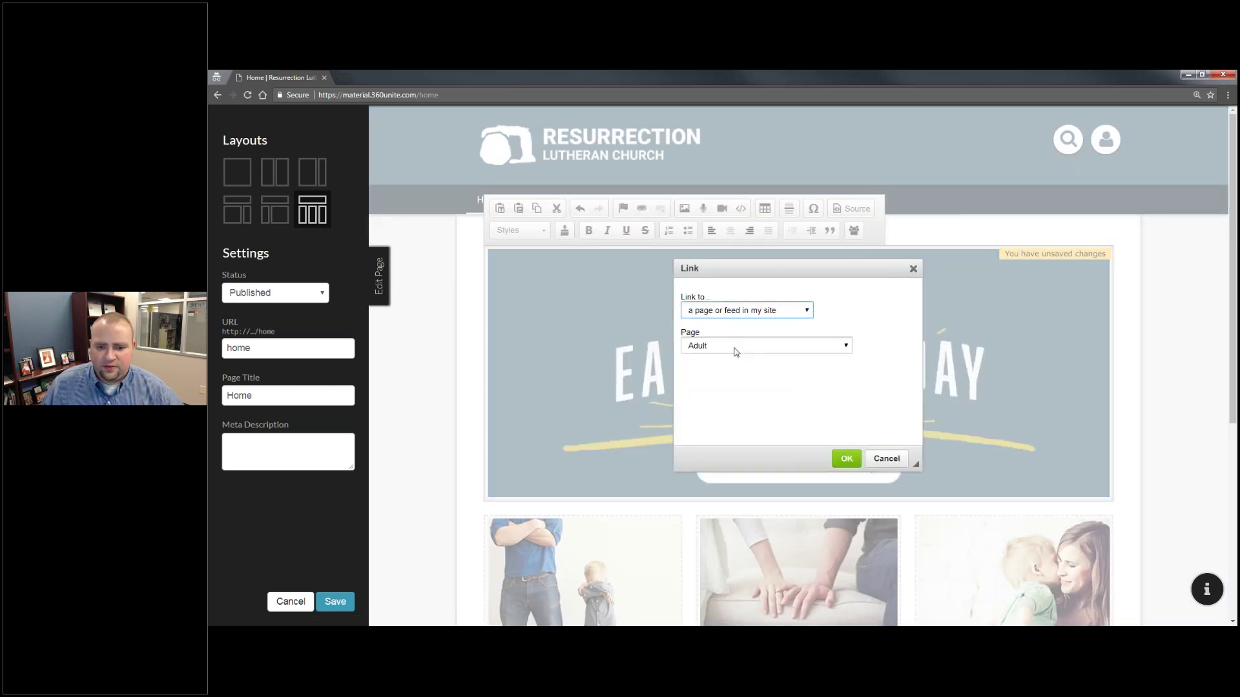
{"action": "left_click", "coordinate": [736, 352]}
{"action": "left_click", "coordinate": [774, 430]}
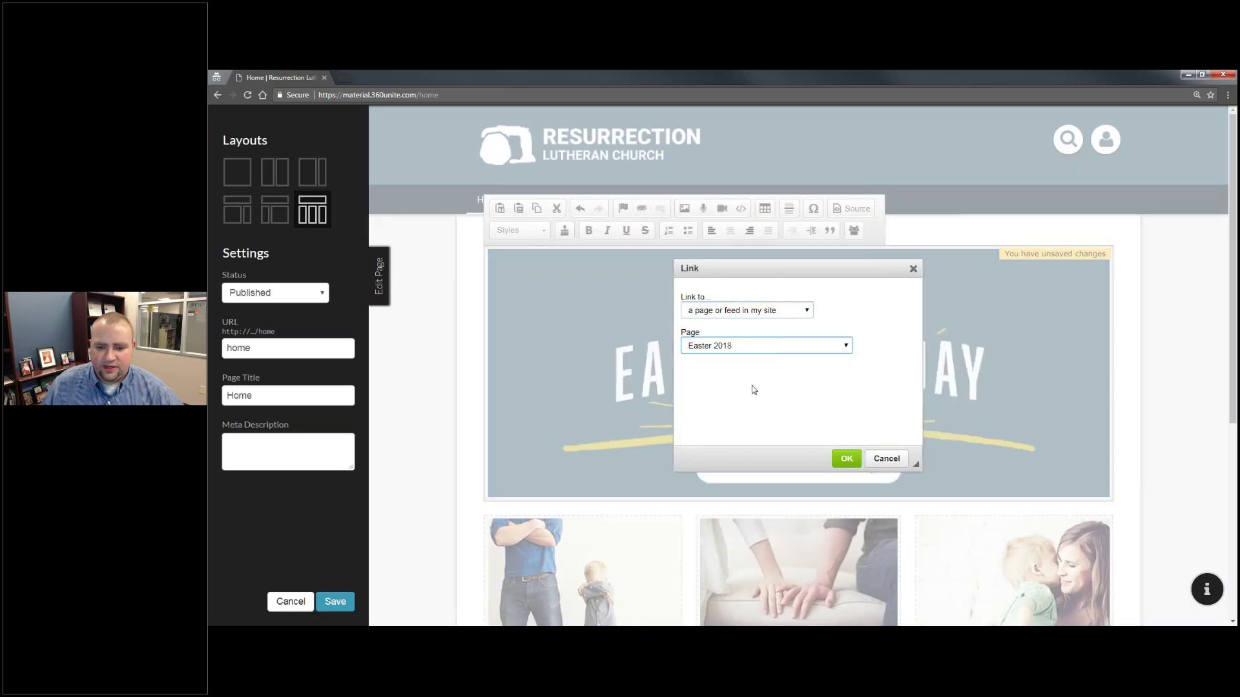
{"action": "left_click", "coordinate": [845, 459]}
{"action": "left_click", "coordinate": [335, 601]}
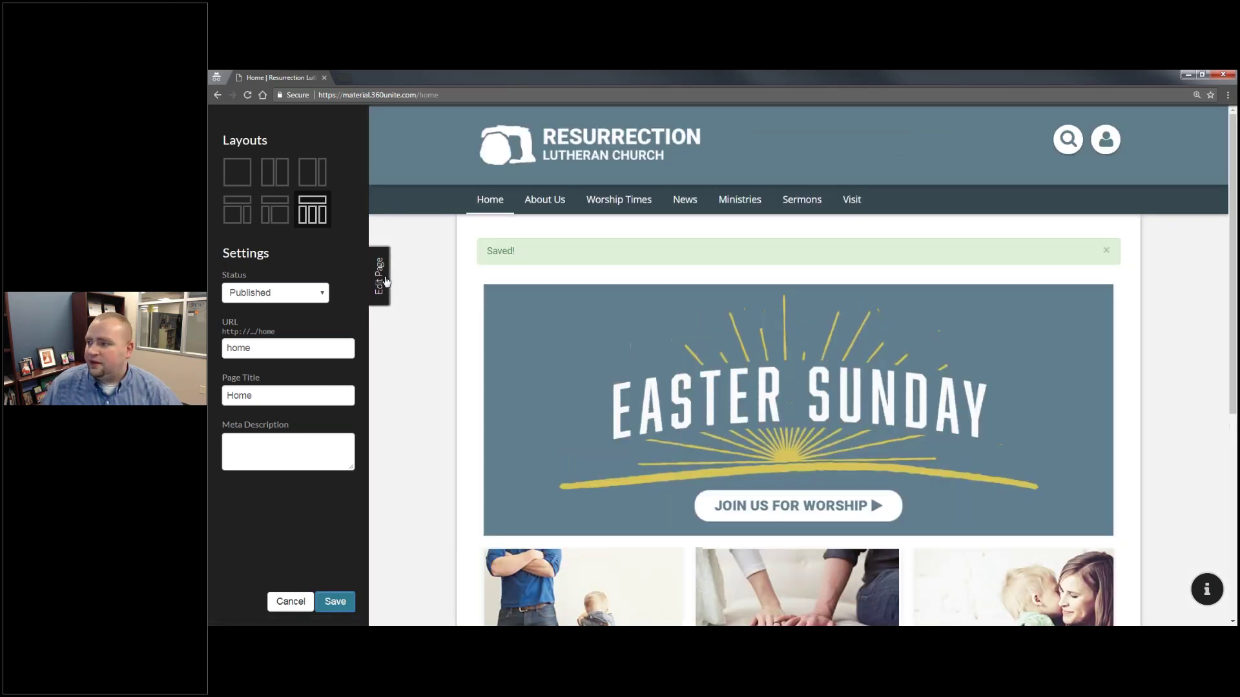
{"action": "left_click", "coordinate": [386, 281]}
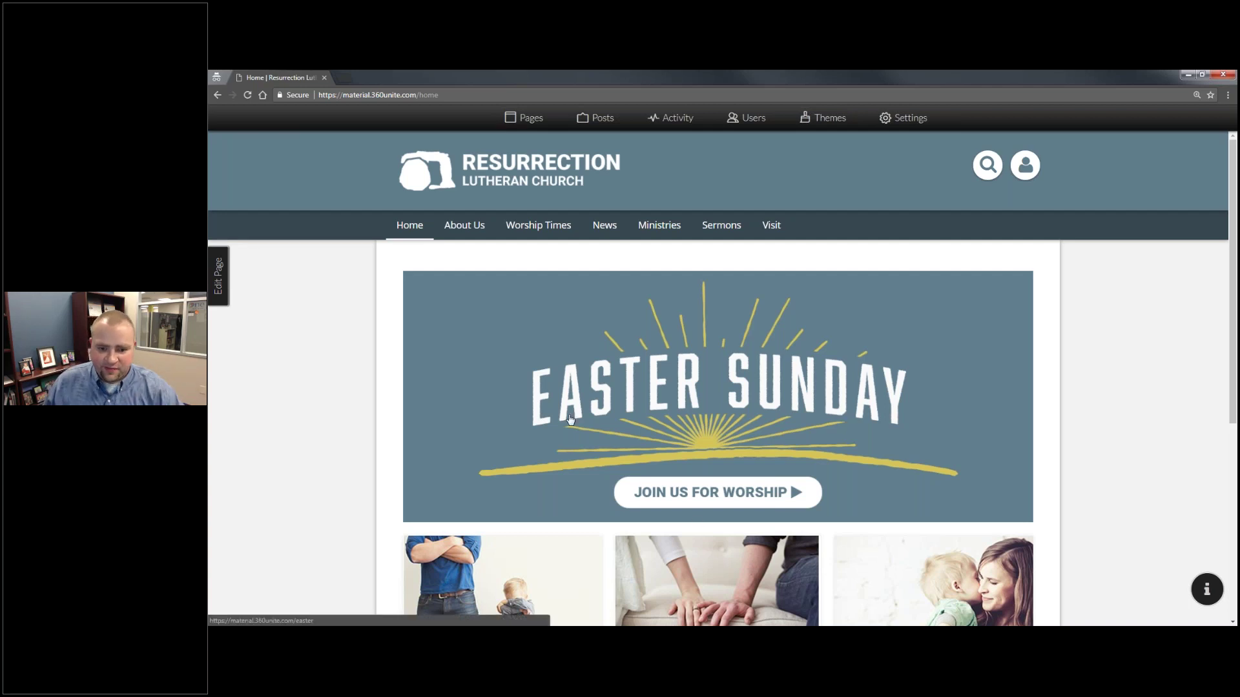
Test the Home page banner link and look through the Easter 2018 page down to the Learn More link
{"action": "left_click", "coordinate": [606, 473]}
{"action": "scroll", "coordinate": [594, 436], "scroll_direction": "down", "scroll_amount": 6}
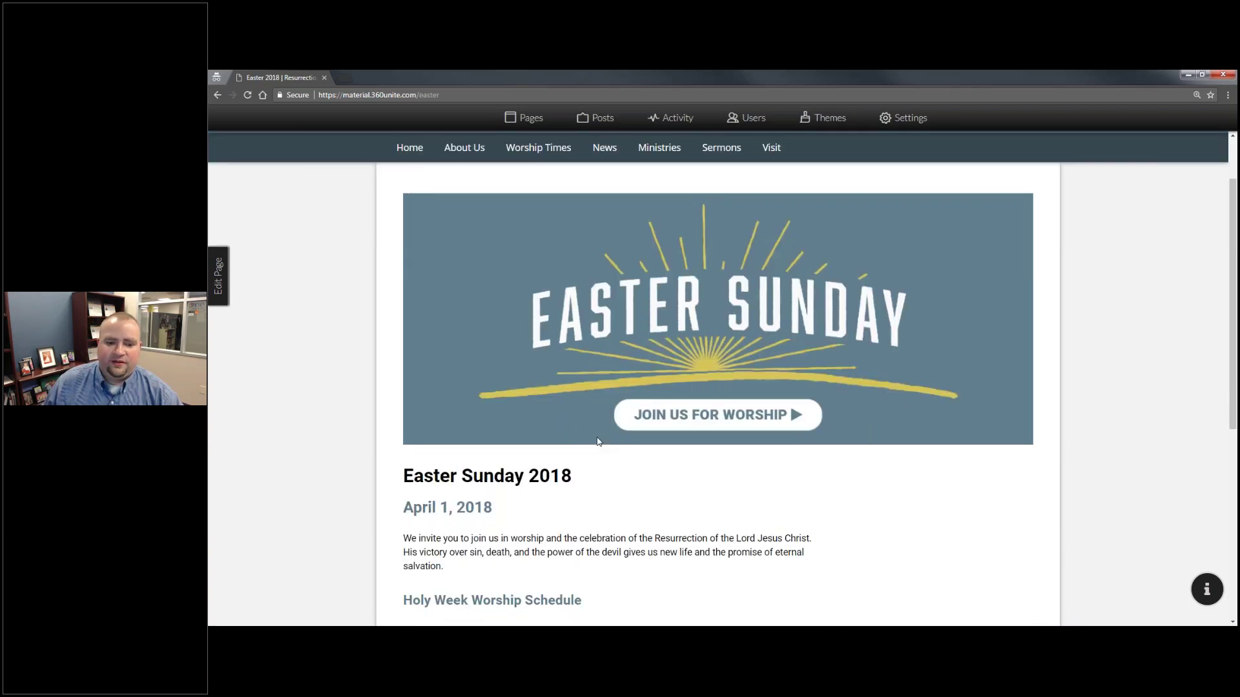
{"action": "scroll", "coordinate": [671, 497], "scroll_direction": "up", "scroll_amount": 4}
{"action": "scroll", "coordinate": [691, 513], "scroll_direction": "down", "scroll_amount": 5}
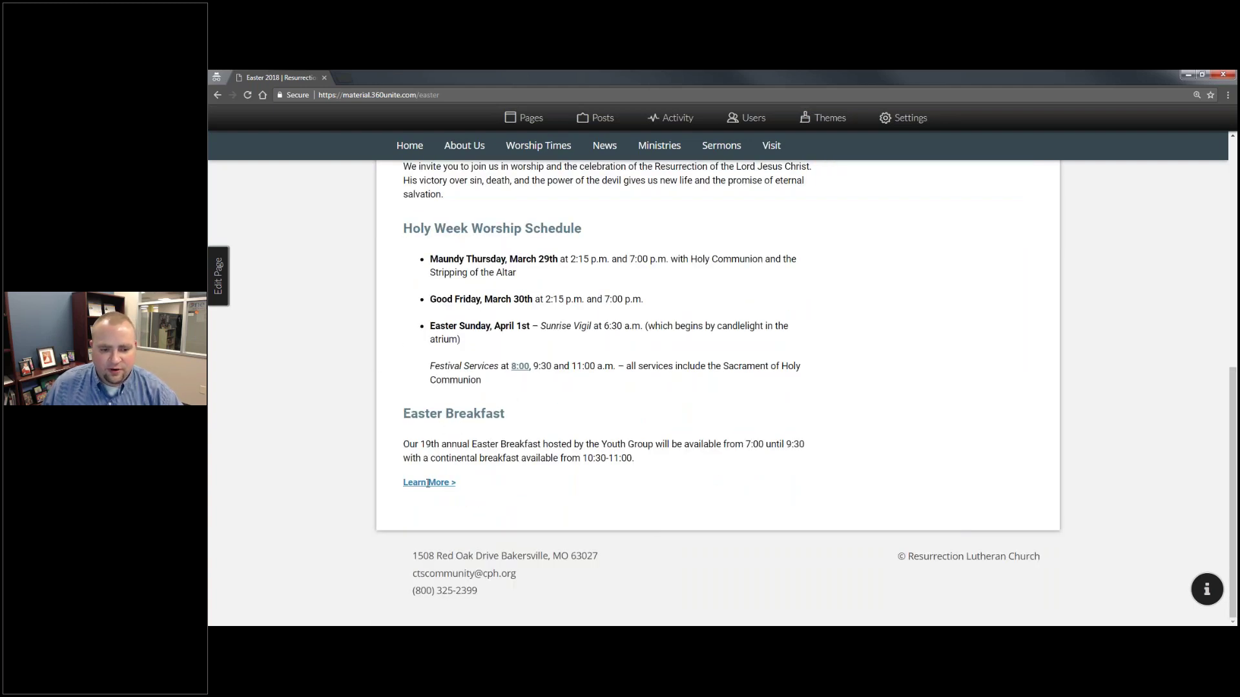
{"action": "left_click_drag", "start_coordinate": [456, 485], "coordinate": [403, 484]}
{"action": "left_click", "coordinate": [457, 485]}
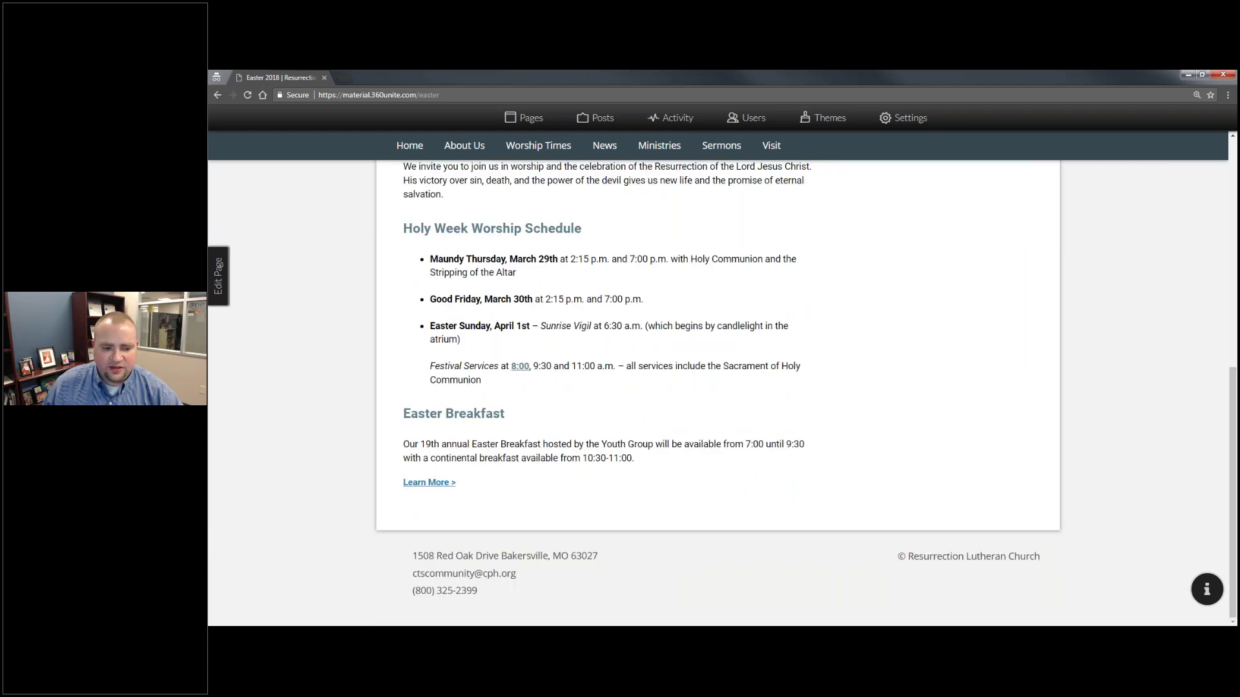
Edit the Easter 2018 page, replacing the Learn More link under Easter Breakfast with an embedded Easter Breakfast 2018 group block
{"action": "left_click", "coordinate": [219, 276]}
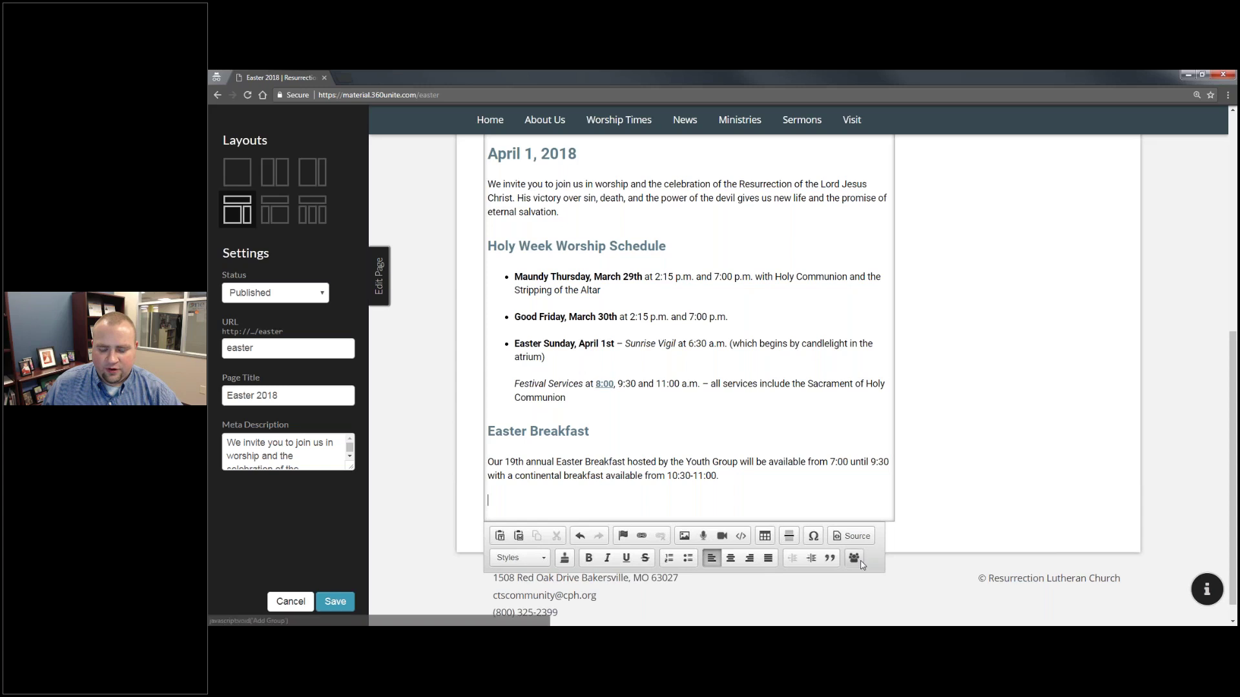
{"action": "left_click", "coordinate": [862, 564]}
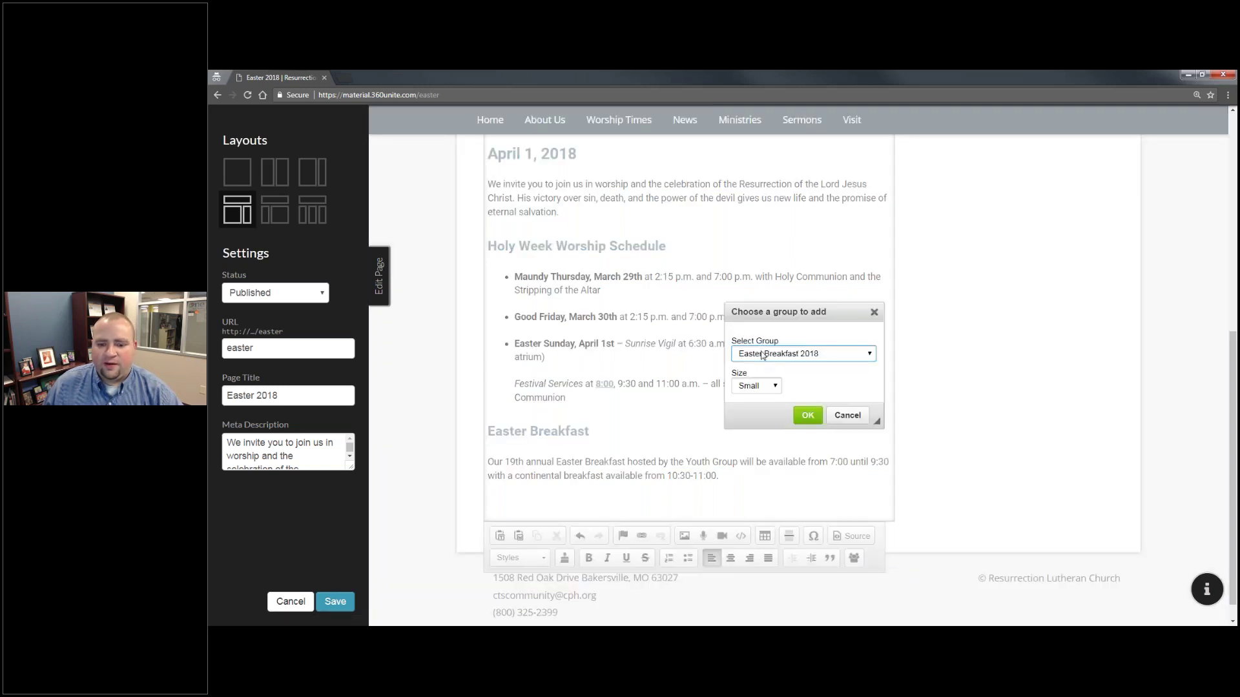
{"action": "left_click", "coordinate": [762, 355]}
{"action": "left_click", "coordinate": [768, 366]}
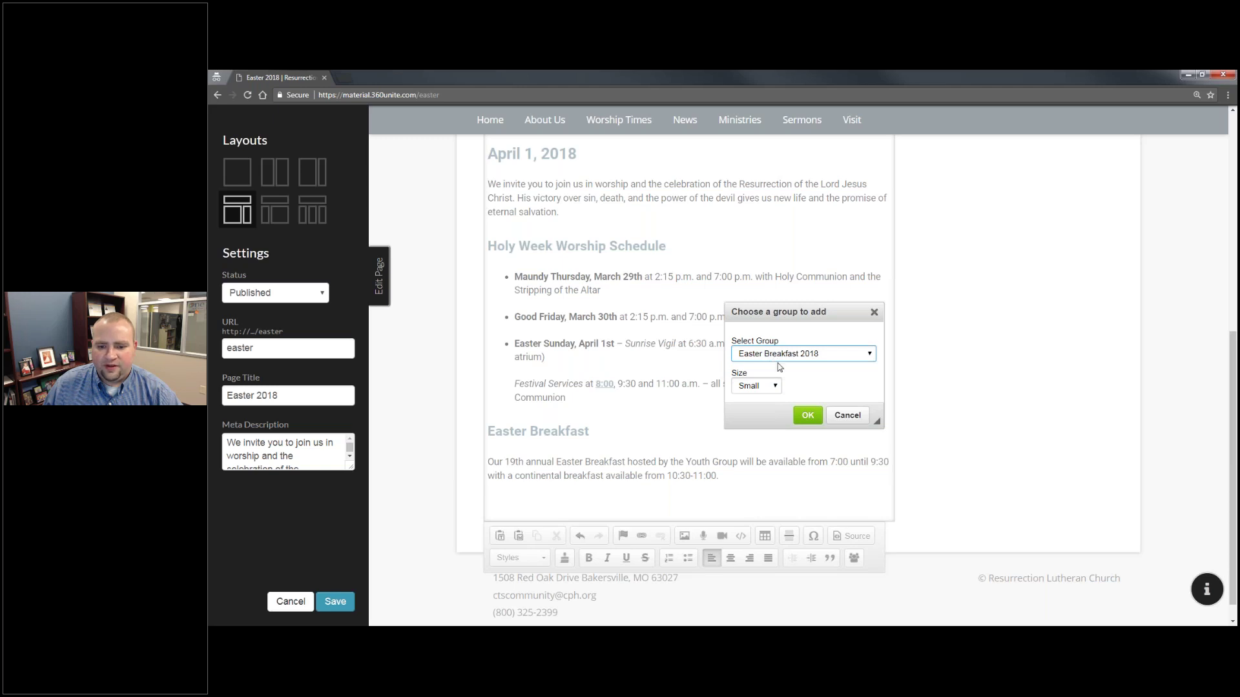
{"action": "left_click", "coordinate": [755, 386]}
{"action": "left_click", "coordinate": [749, 423]}
{"action": "left_click", "coordinate": [807, 416]}
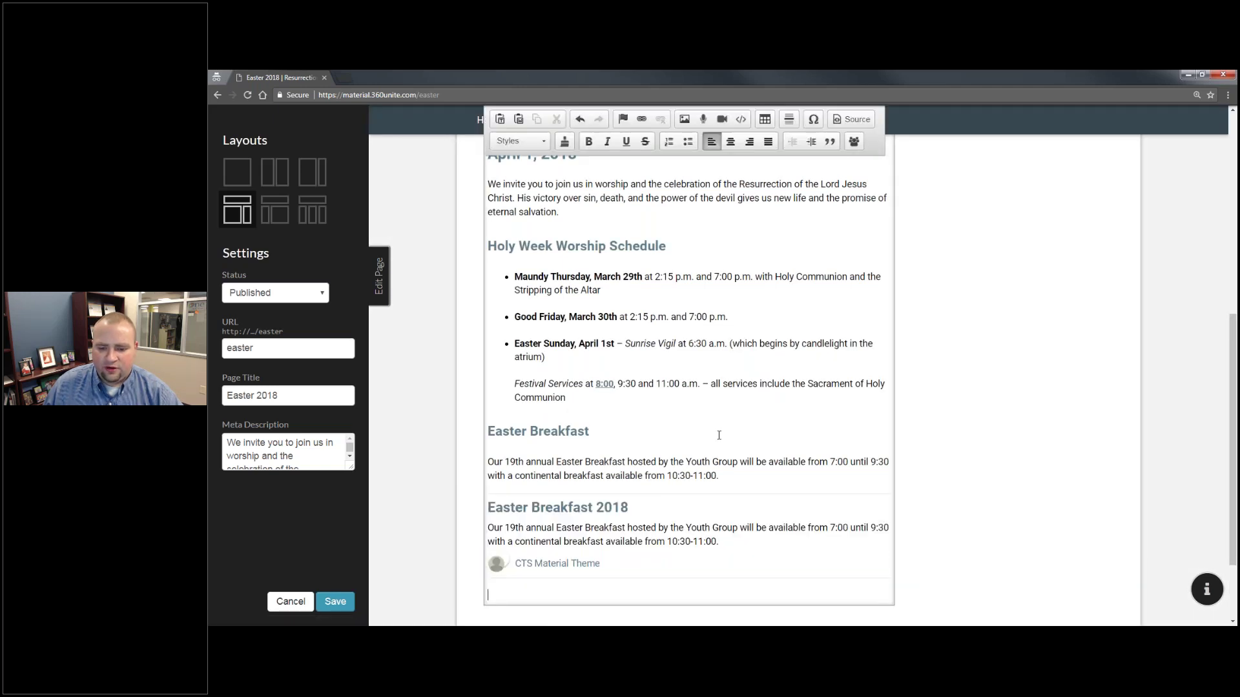
Remove the duplicate Easter Breakfast heading and its paragraph above the embedded Easter Breakfast 2018 group block
{"action": "scroll", "coordinate": [718, 437], "scroll_direction": "down", "scroll_amount": 3}
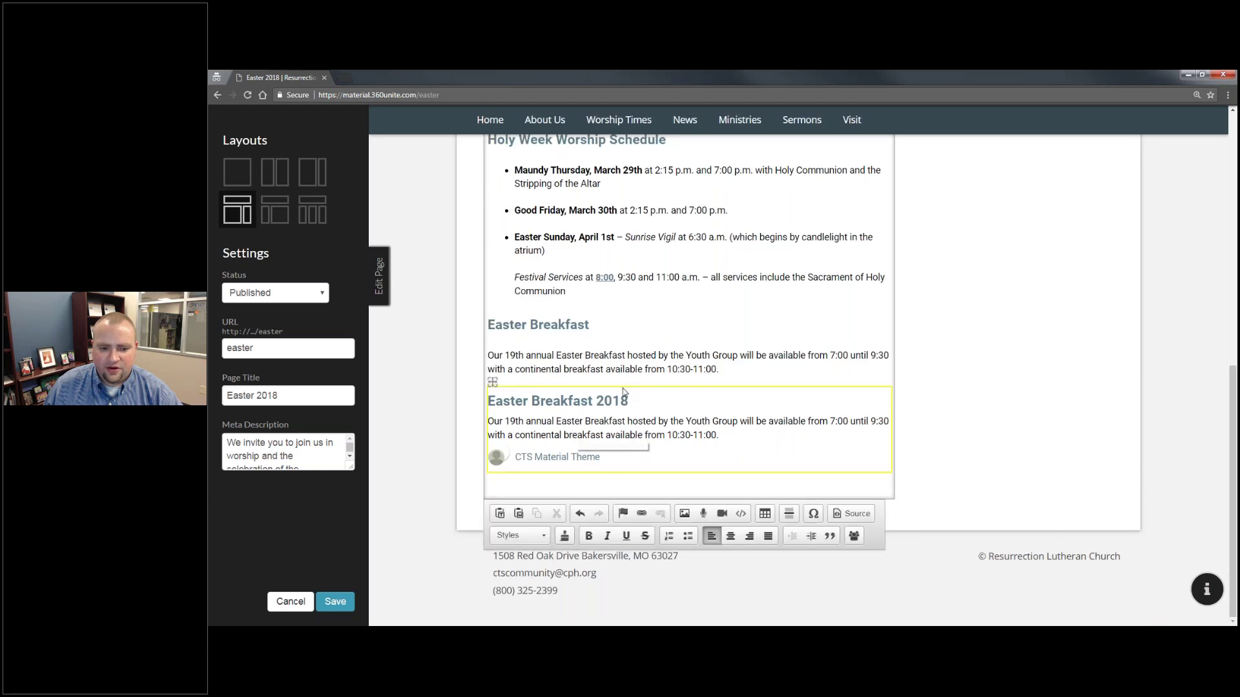
{"action": "left_click_drag", "start_coordinate": [545, 344], "coordinate": [489, 323]}
{"action": "key", "text": "BackSpace"}
{"action": "key", "text": "BackSpace"}
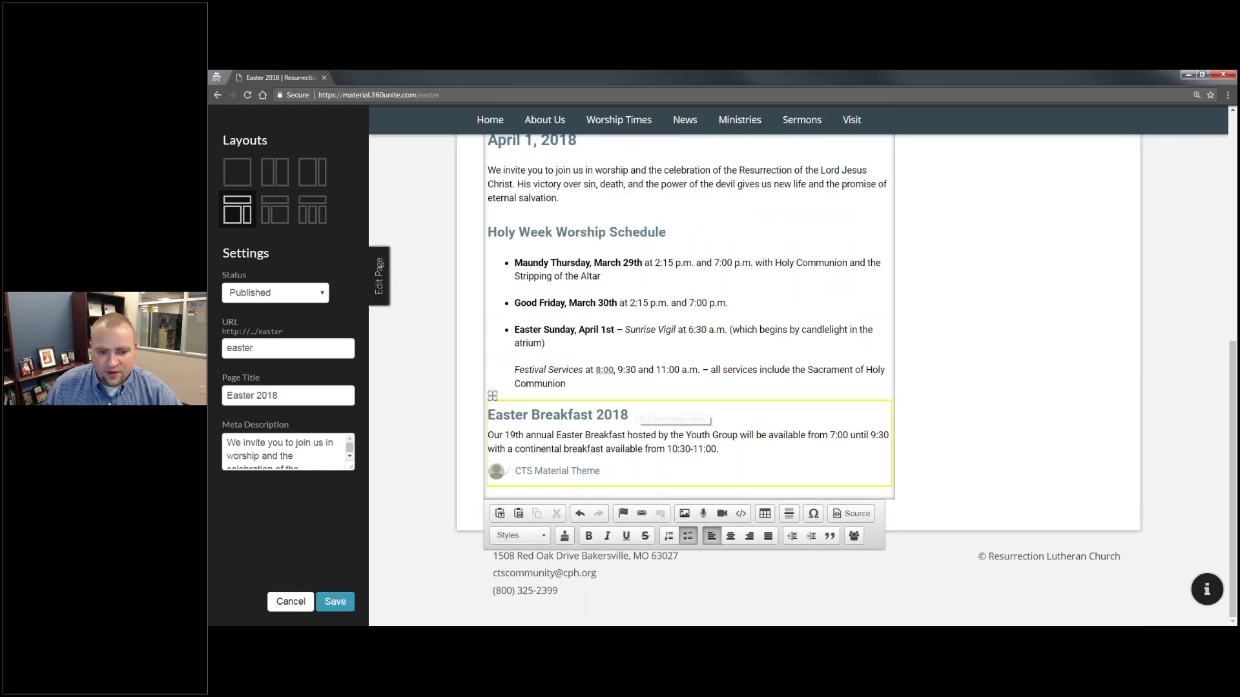
Set the embedded Easter Breakfast 2018 group block to Medium size, remove the blank line, then save the page and leave the editor
{"action": "double_click", "coordinate": [614, 433]}
{"action": "left_click", "coordinate": [751, 385]}
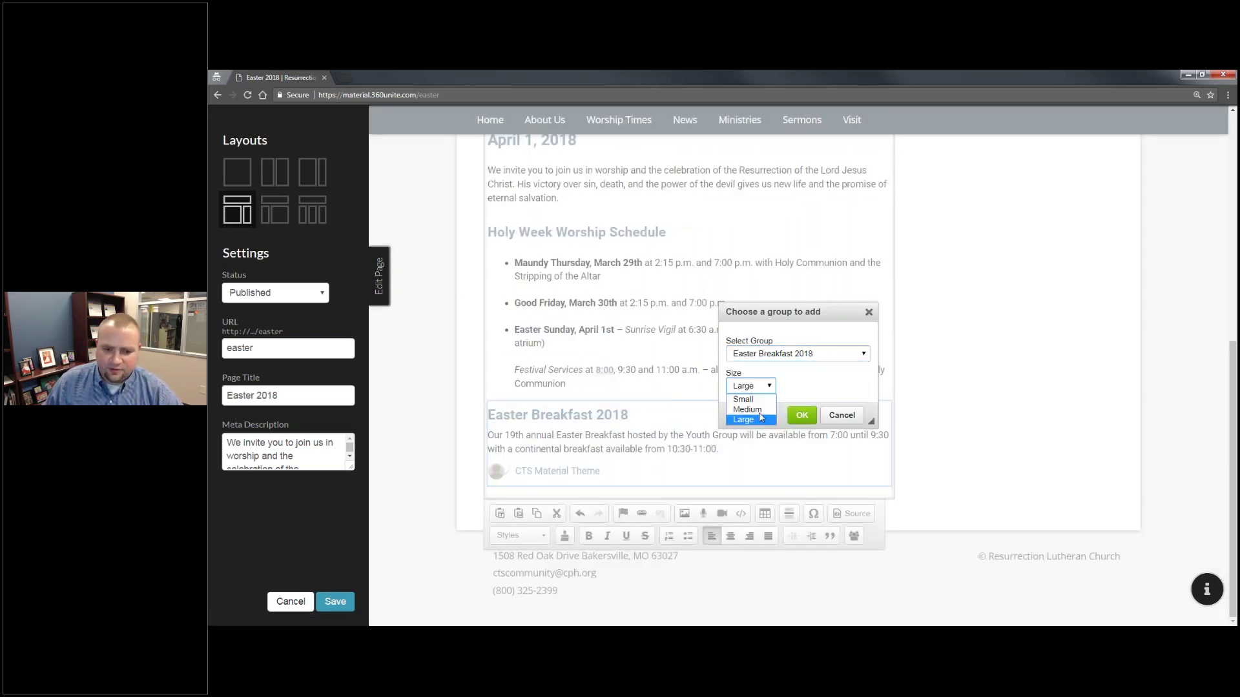
{"action": "left_click", "coordinate": [749, 410]}
{"action": "left_click", "coordinate": [802, 416]}
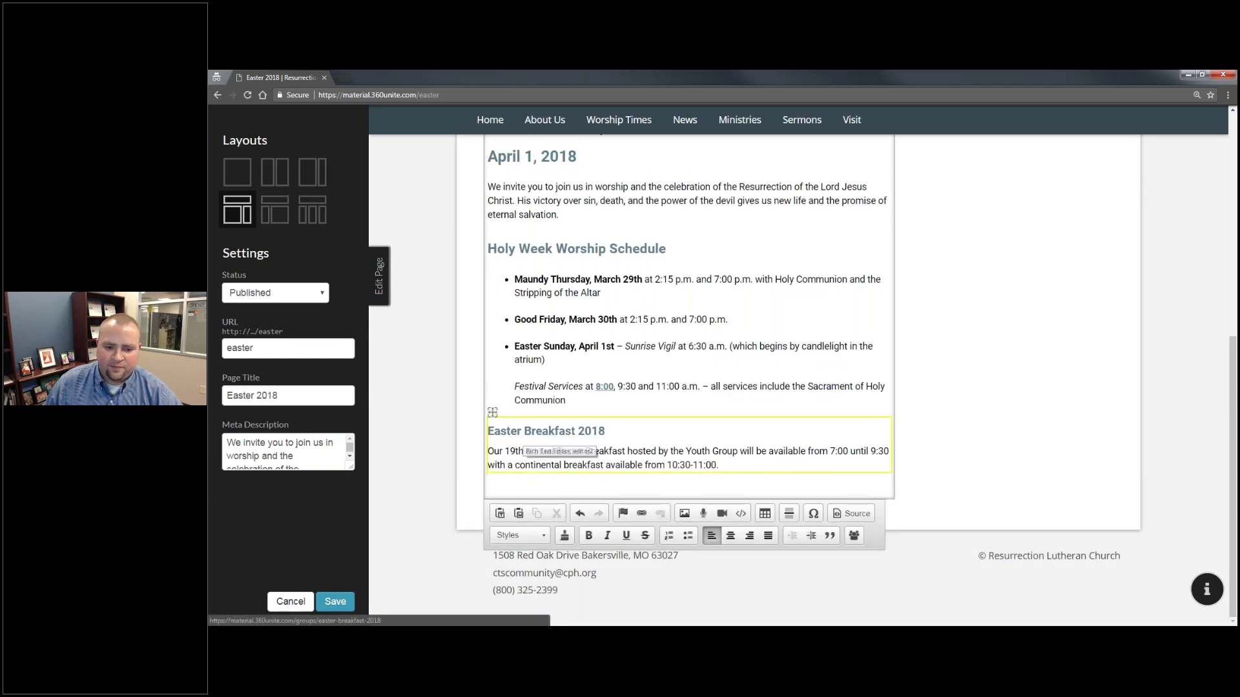
{"action": "key", "text": "BackSpace"}
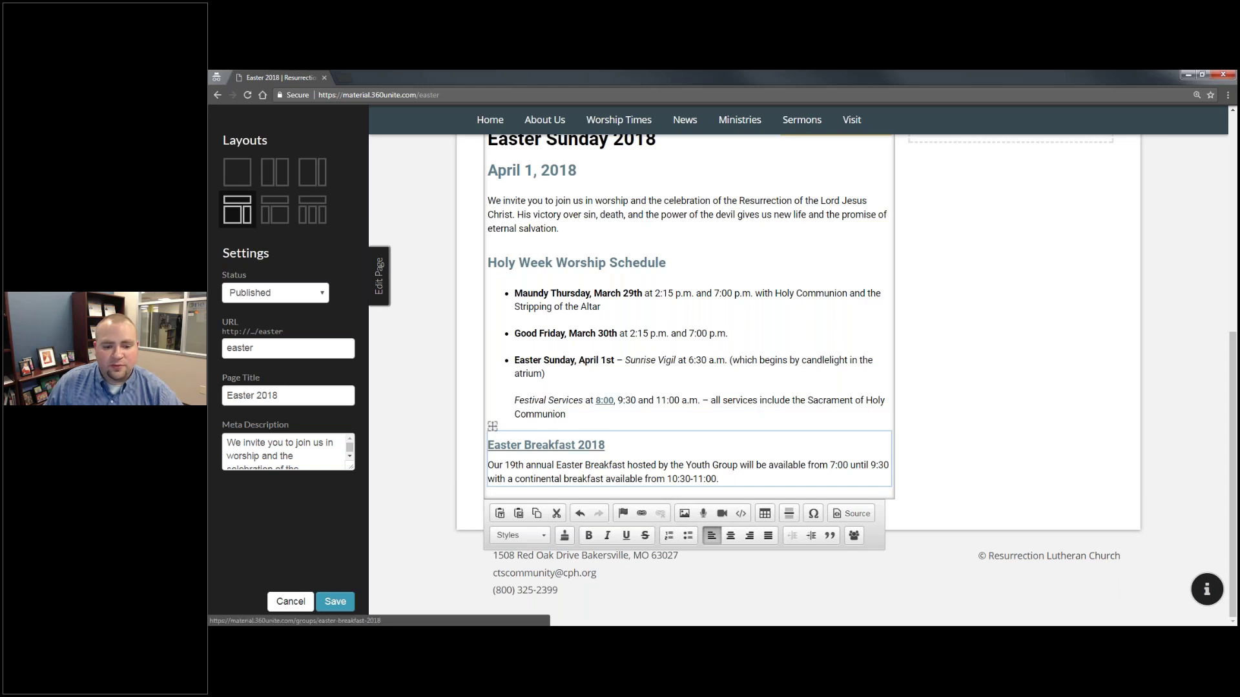
{"action": "left_click", "coordinate": [342, 599]}
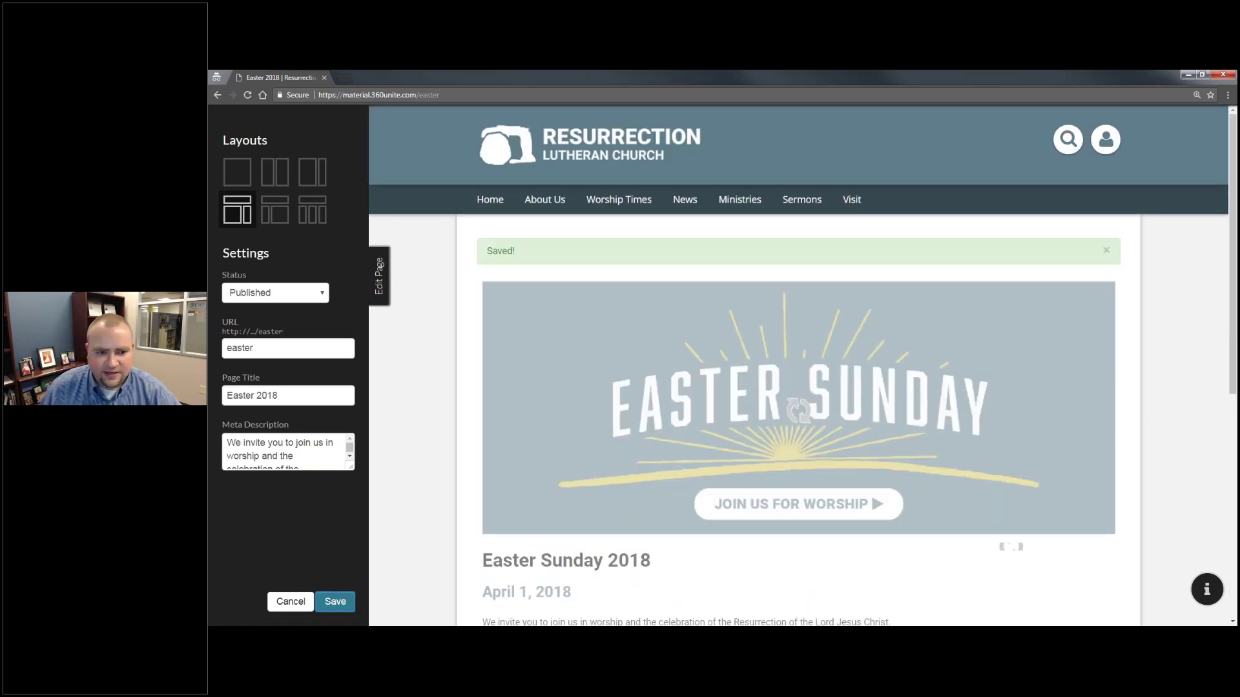
{"action": "left_click", "coordinate": [383, 281]}
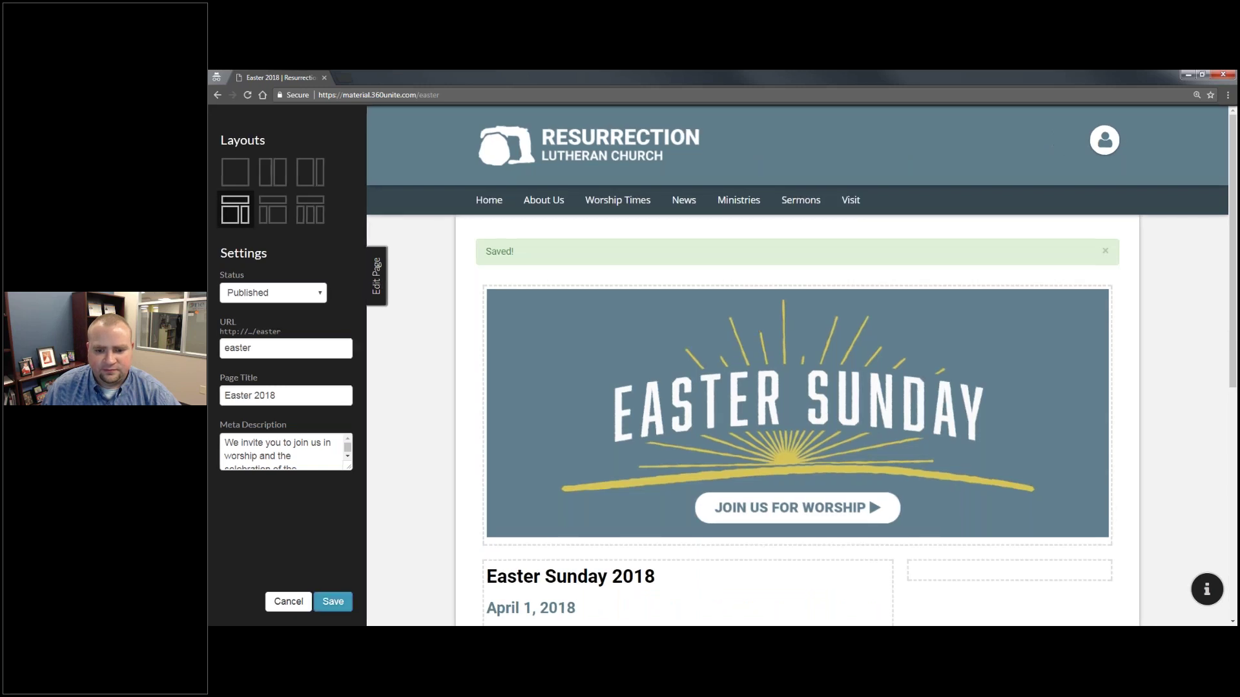
Test the Easter Breakfast 2018 link on the Easter page, look through the group page, and open the site's user management
{"action": "scroll", "coordinate": [777, 412], "scroll_direction": "down", "scroll_amount": 6}
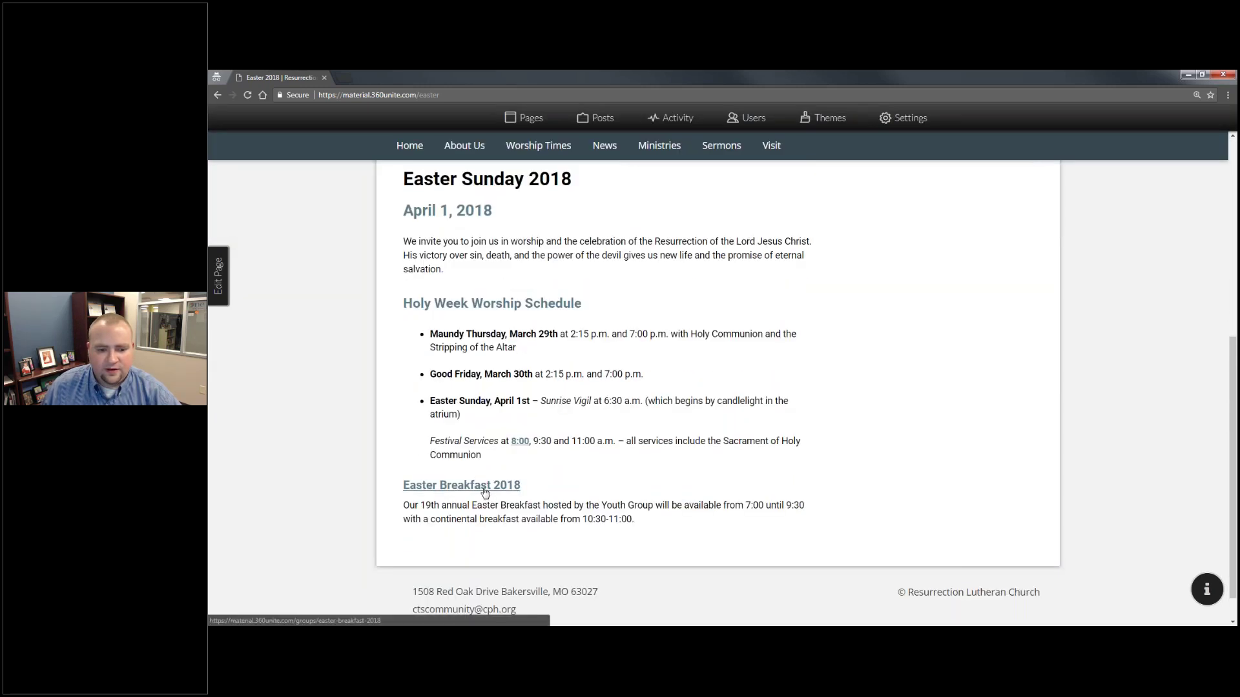
{"action": "left_click", "coordinate": [484, 492]}
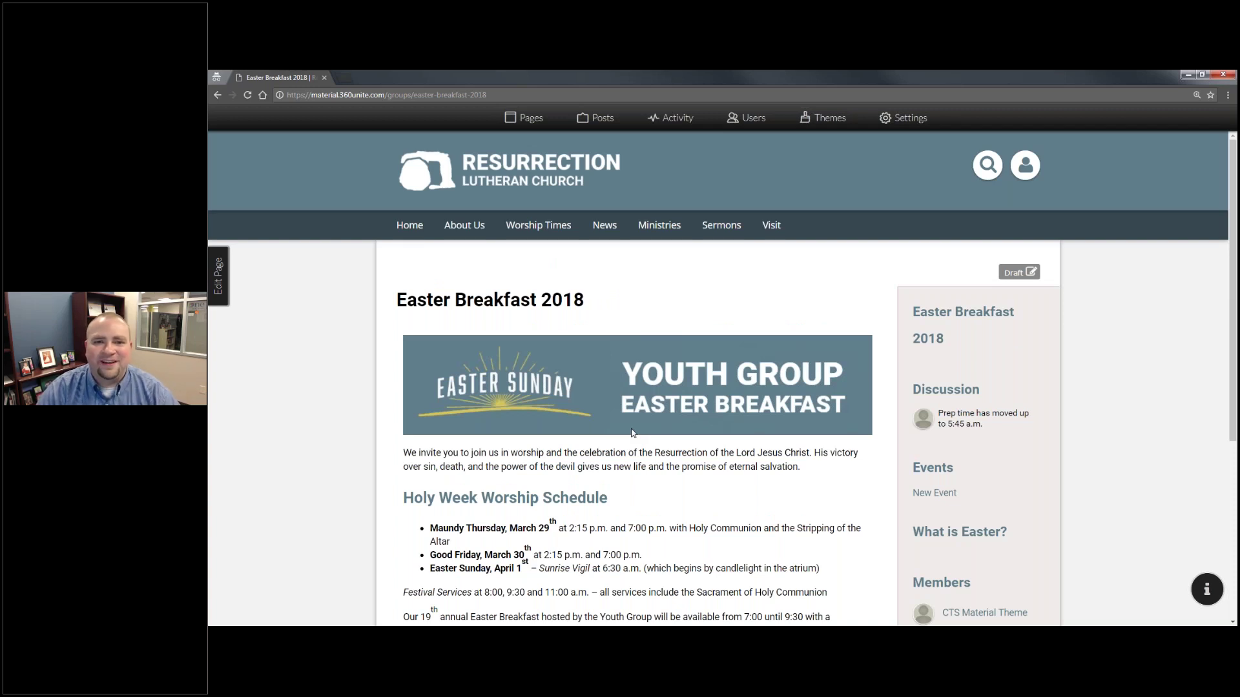
{"action": "scroll", "coordinate": [684, 438], "scroll_direction": "down", "scroll_amount": 1}
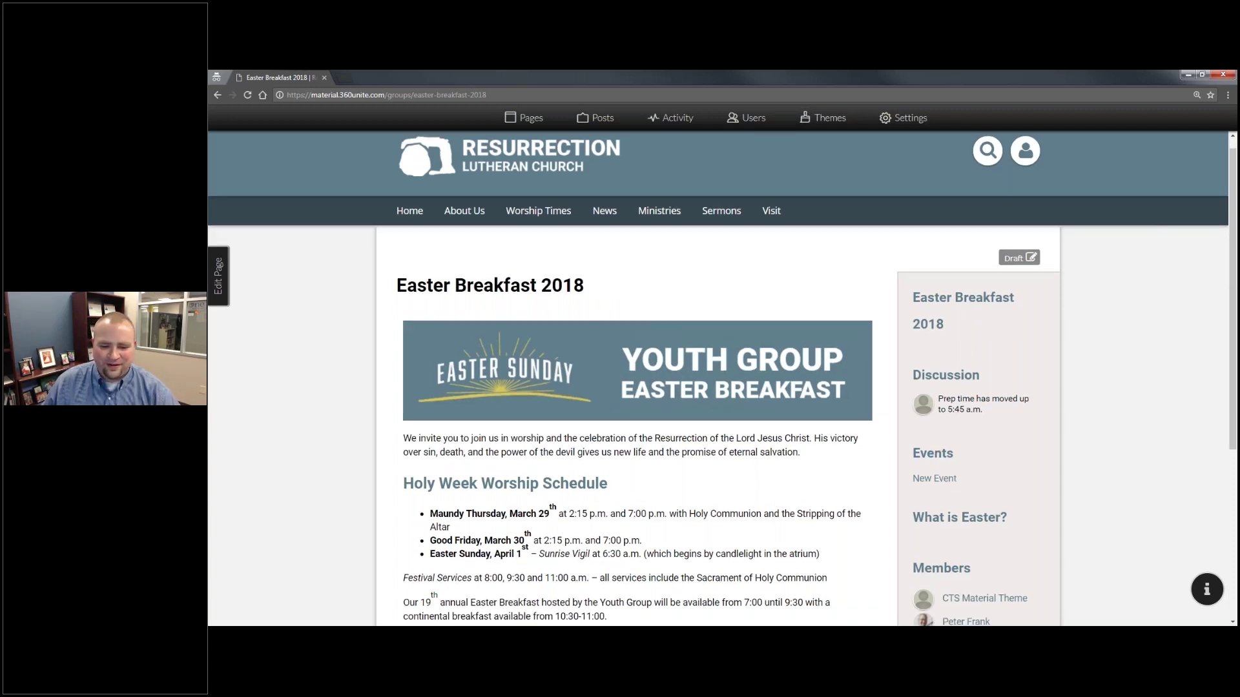
{"action": "scroll", "coordinate": [725, 455], "scroll_direction": "down", "scroll_amount": 3}
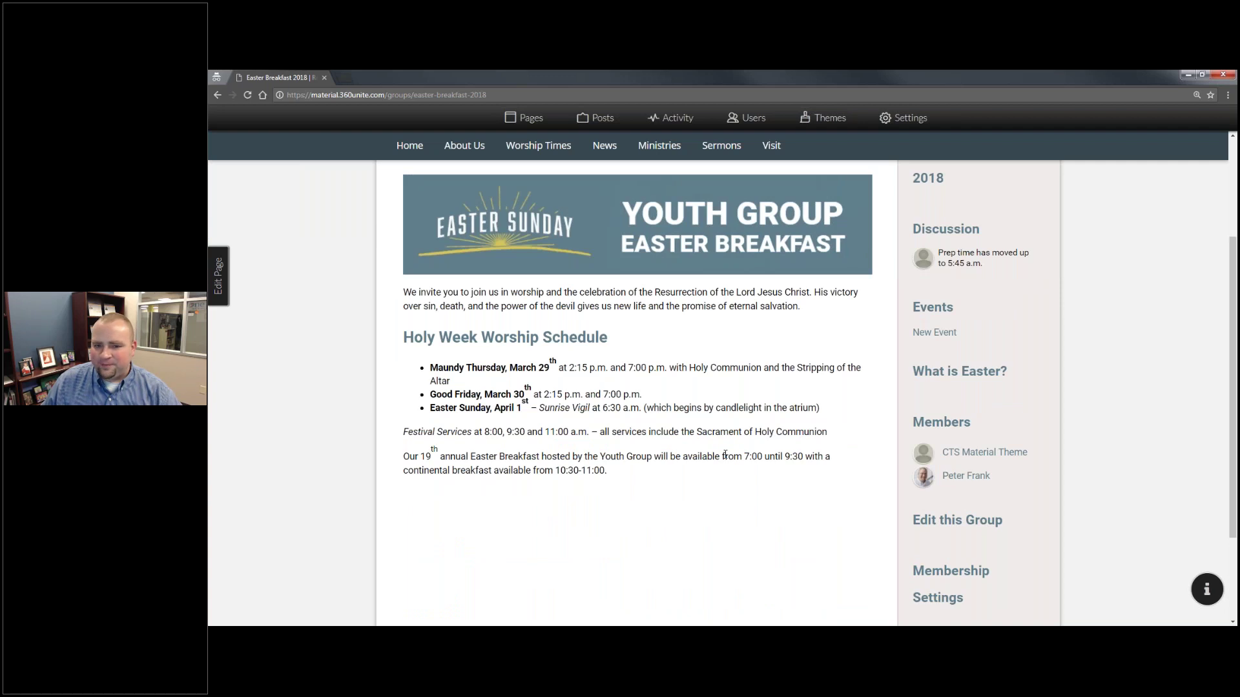
{"action": "scroll", "coordinate": [725, 455], "scroll_direction": "up", "scroll_amount": 3}
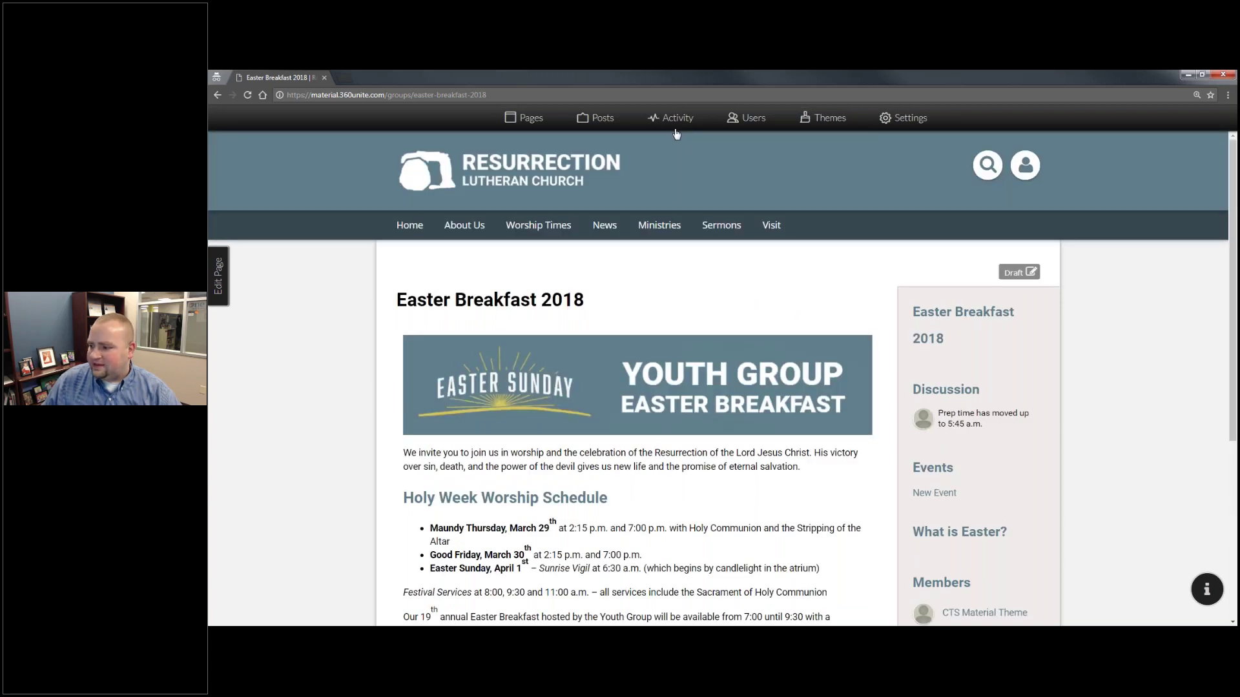
{"action": "left_click", "coordinate": [751, 126]}
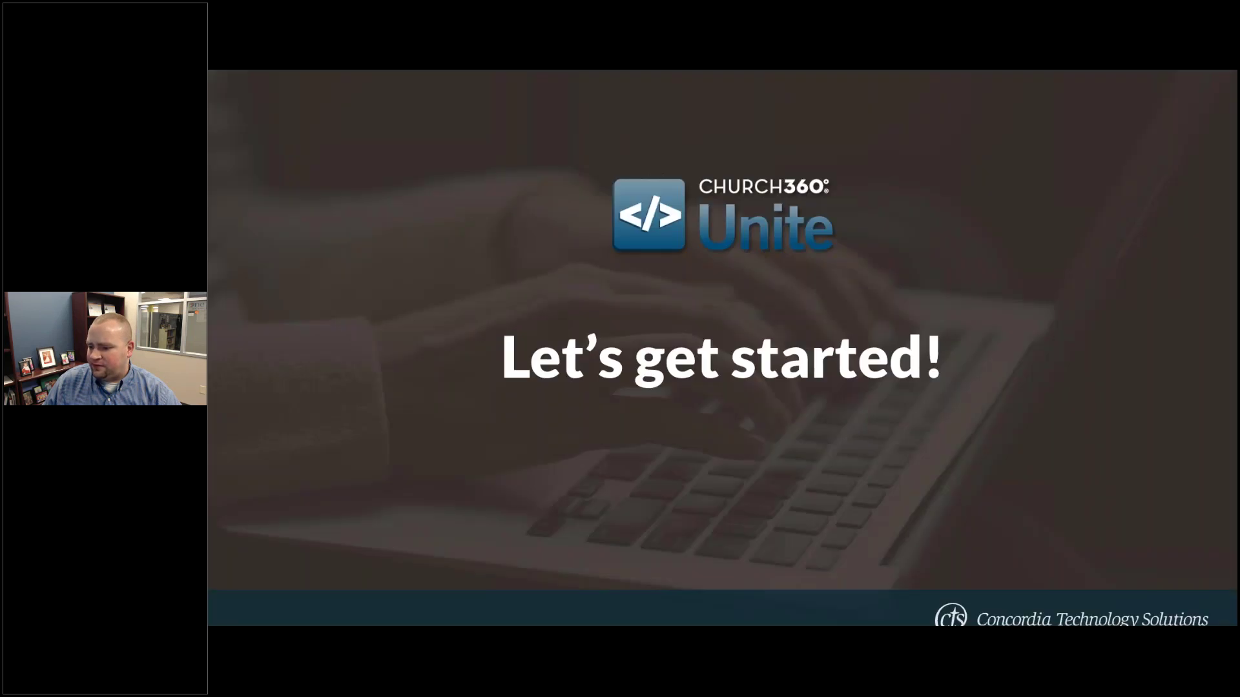
{"action": "key", "text": "Right"}
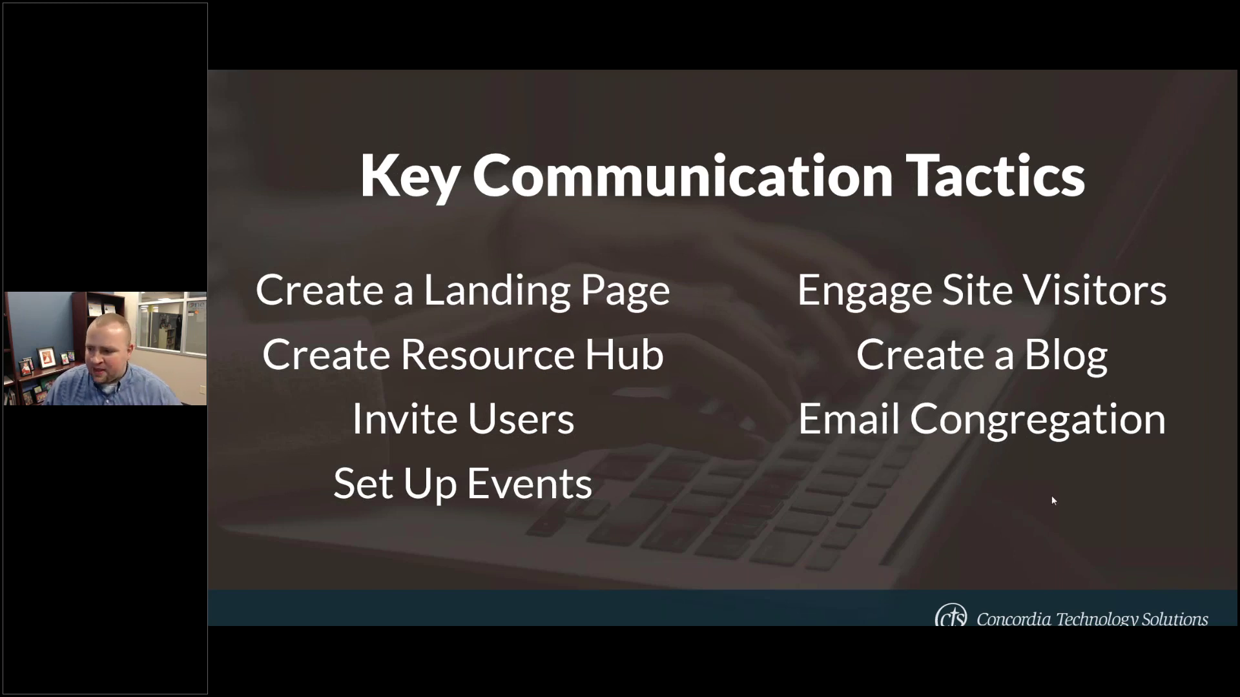
{"action": "key", "text": "alt+Tab"}
{"action": "key", "text": "alt+Tab"}
{"action": "key", "text": "alt+Tab"}
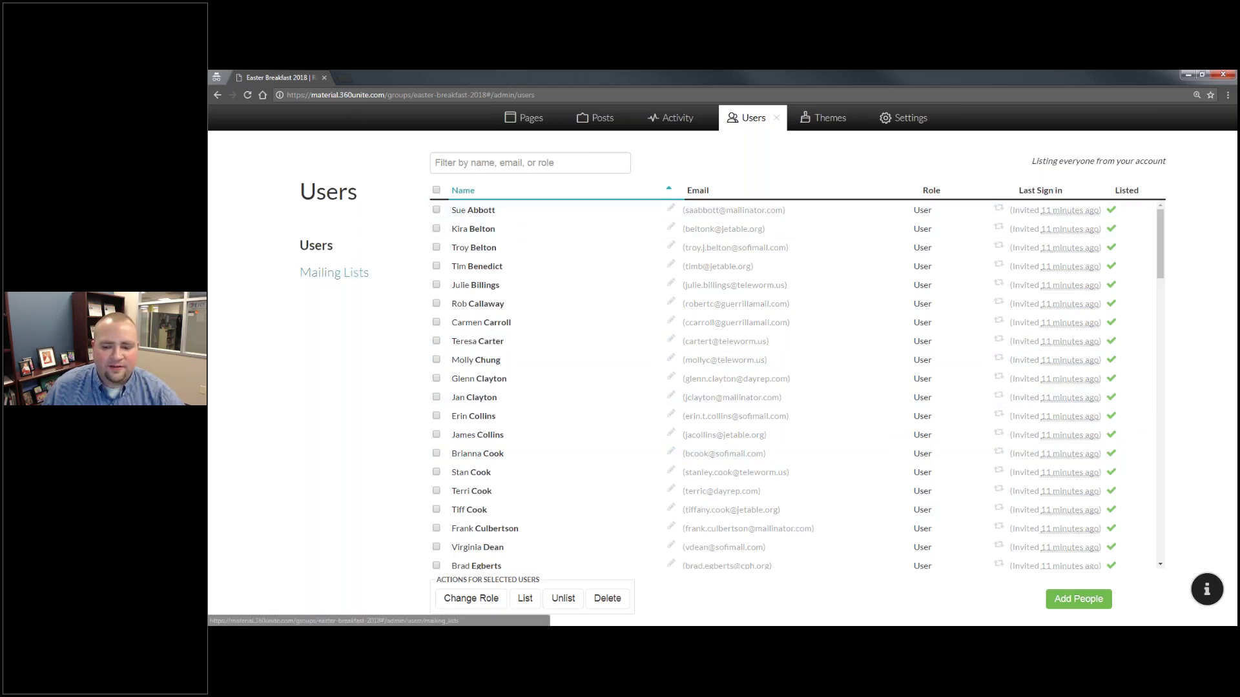
Open the mailing lists and start an email to the Everyone list, then discard the draft without saving
{"action": "left_click", "coordinate": [339, 274]}
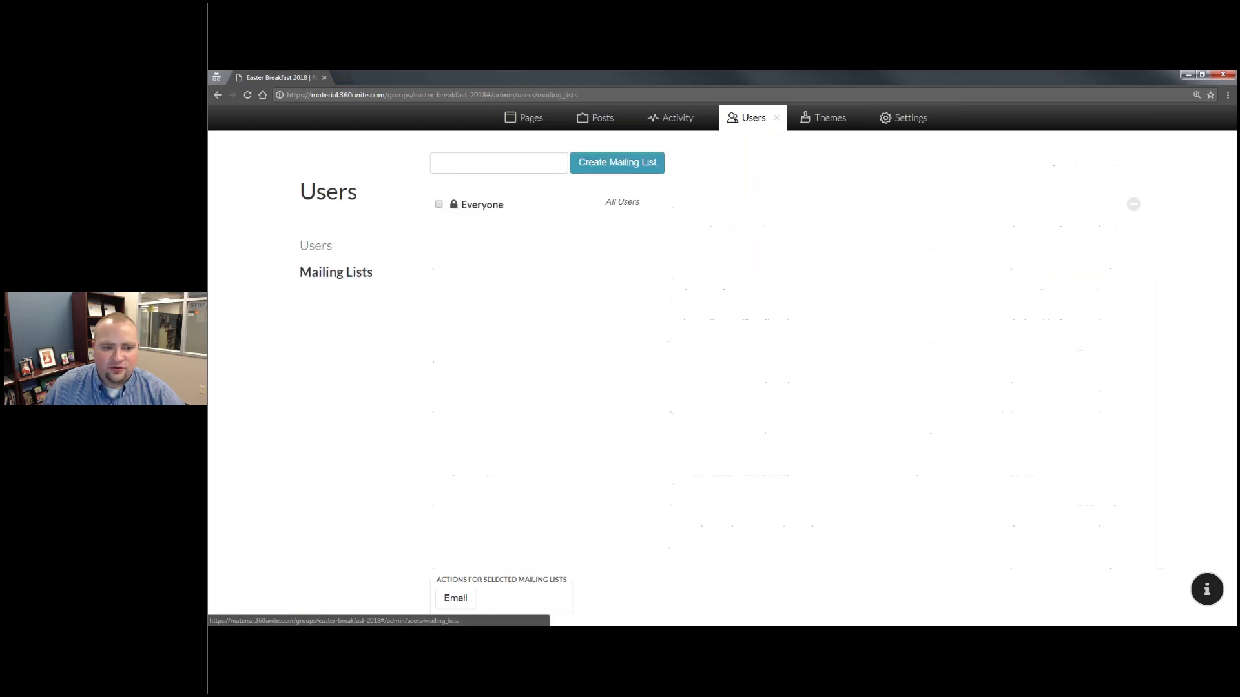
{"action": "left_click", "coordinate": [438, 205]}
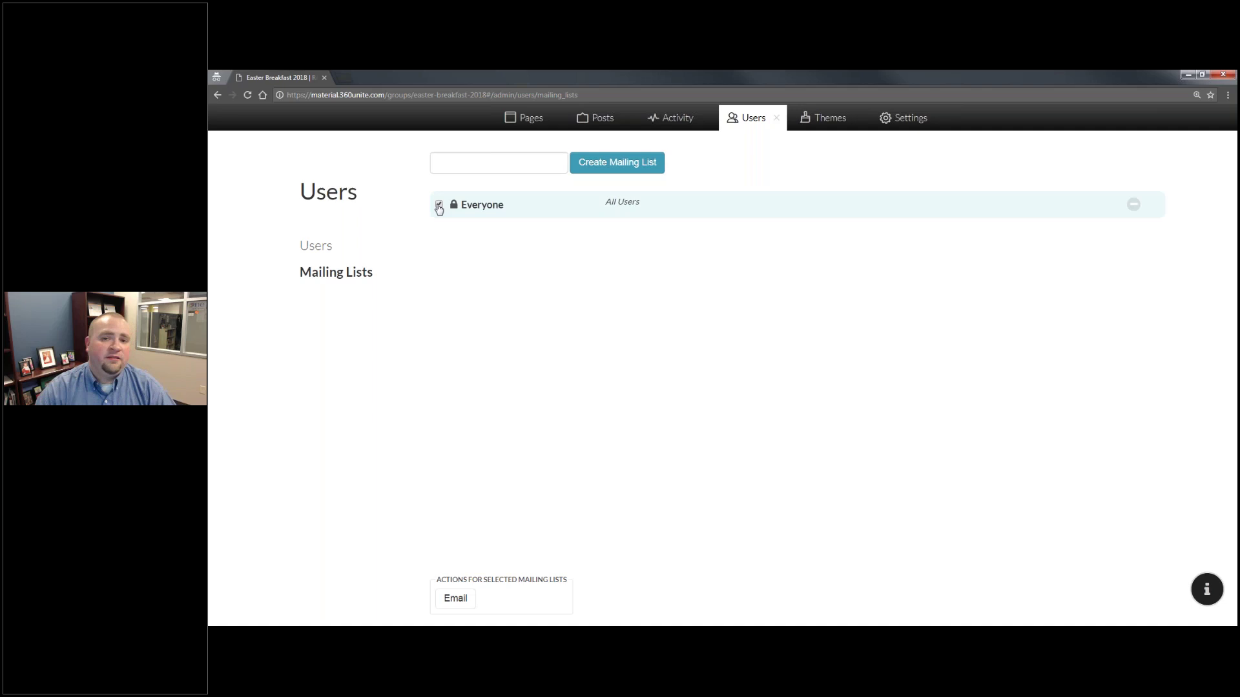
{"action": "left_click", "coordinate": [456, 598]}
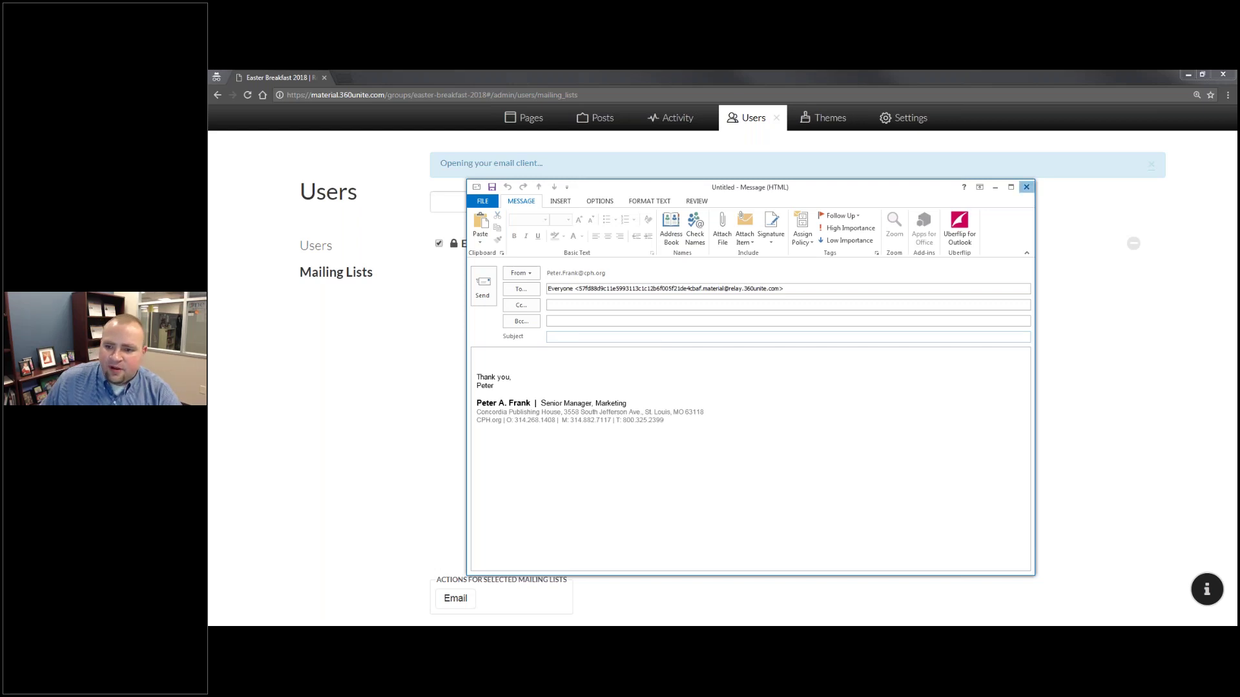
{"action": "left_click", "coordinate": [1026, 186]}
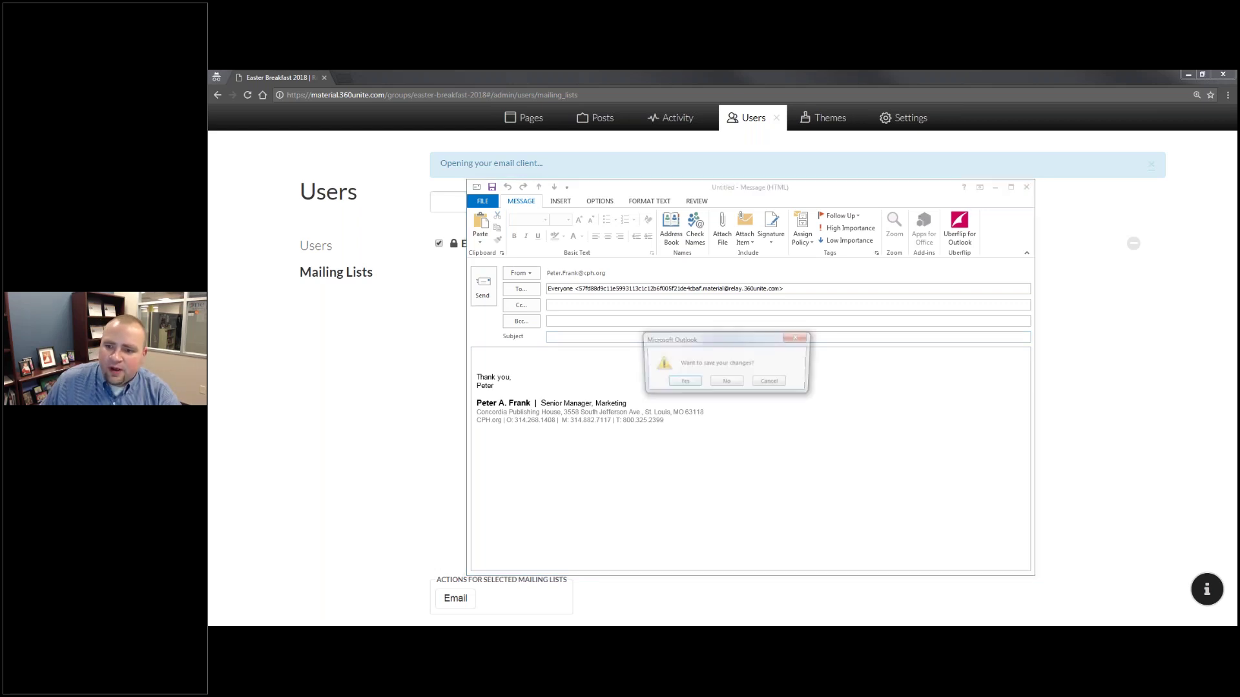
{"action": "left_click", "coordinate": [726, 383]}
Create two mailing lists named "Easter 2018 Mailing List" and "Outreach News"
{"action": "type", "text": "East"}
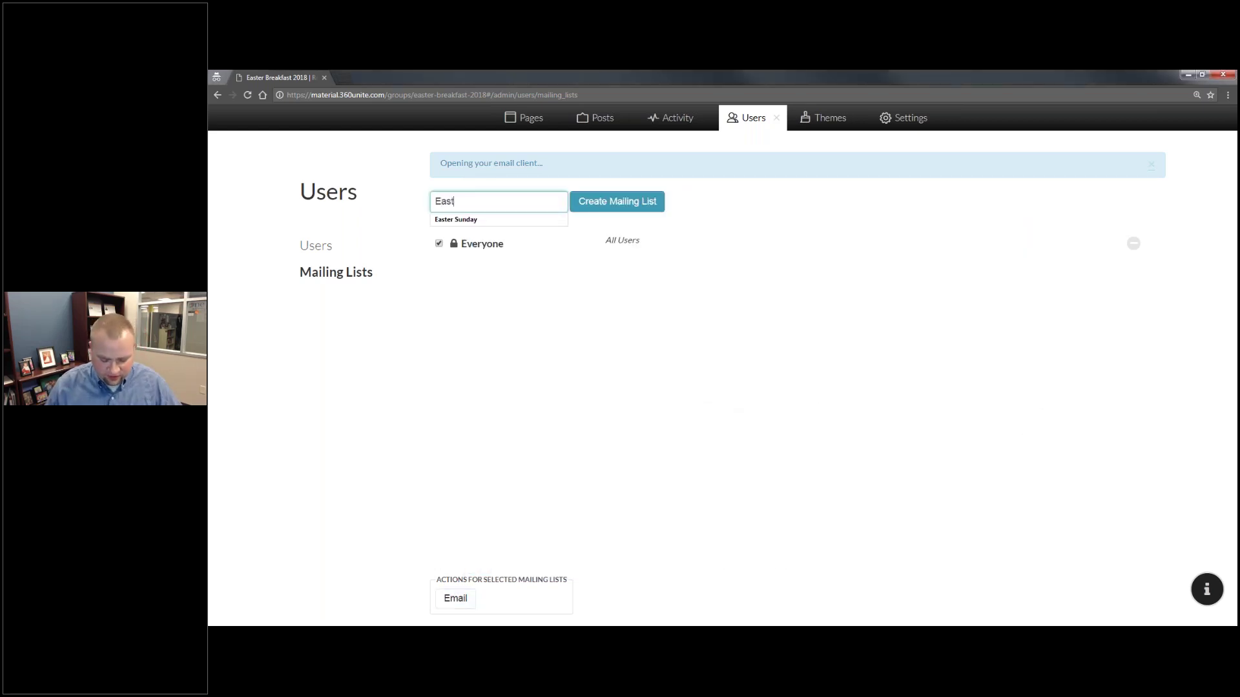
{"action": "type", "text": "er 2017"}
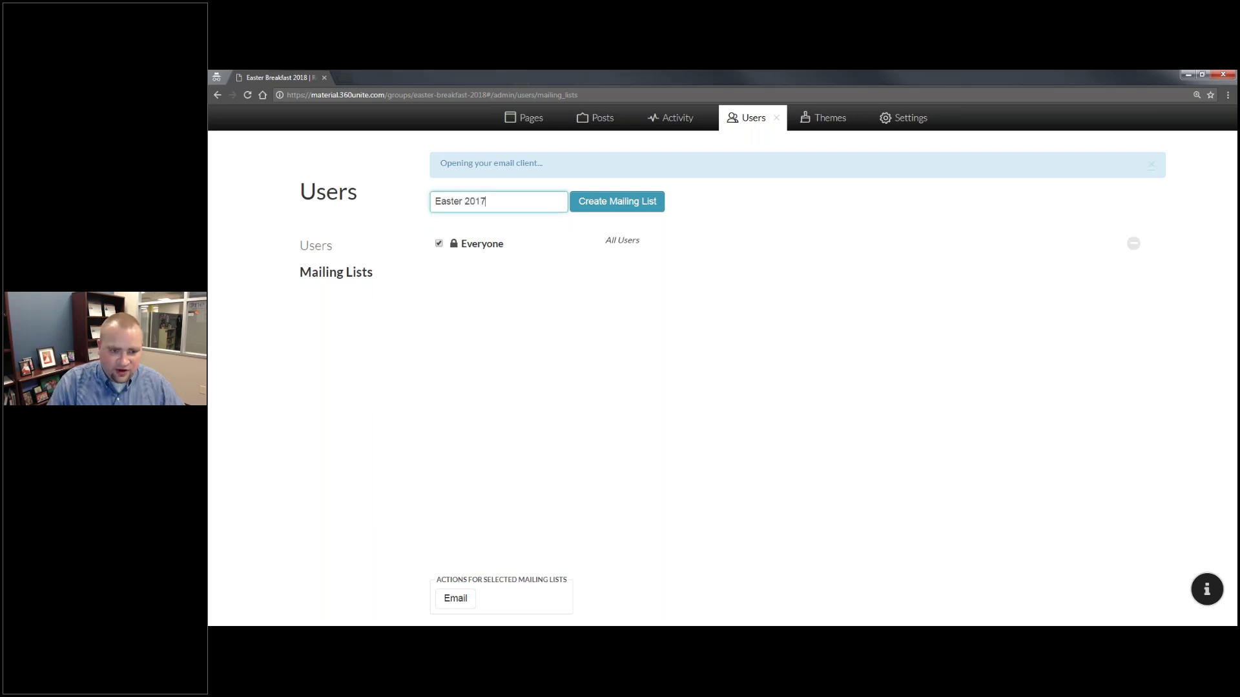
{"action": "type", "text": " Mailing List"}
{"action": "key", "text": "Return"}
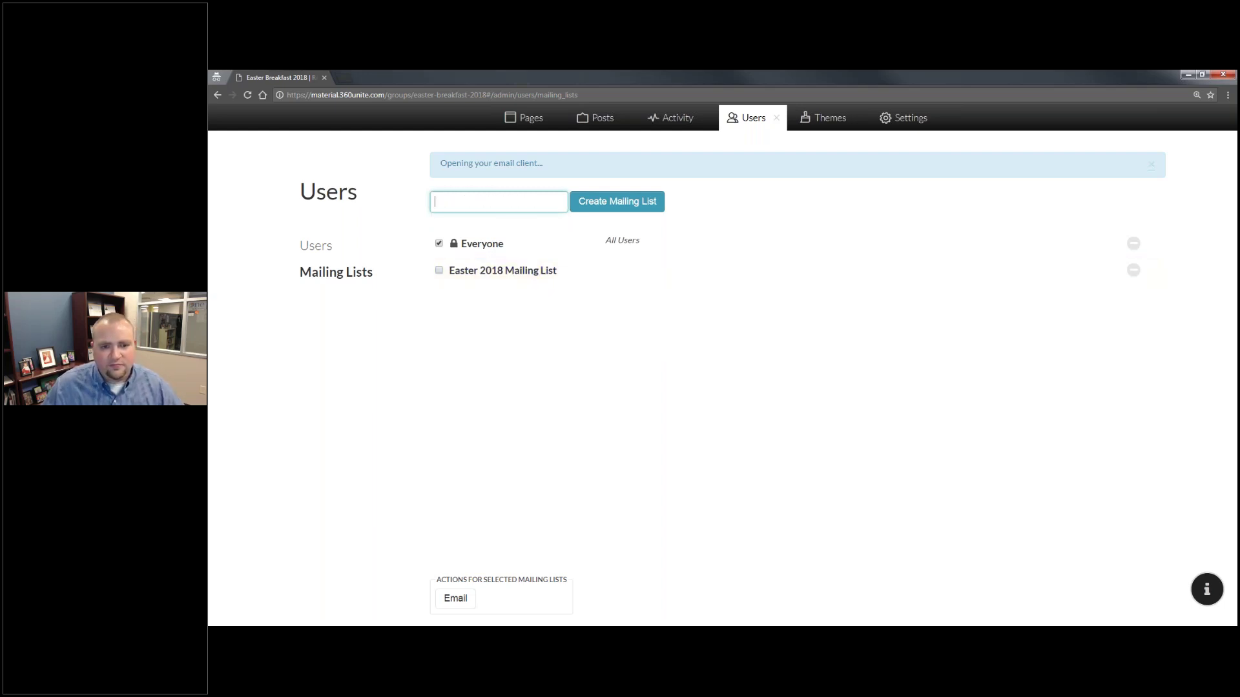
{"action": "left_click", "coordinate": [523, 193]}
{"action": "type", "text": "Ou"}
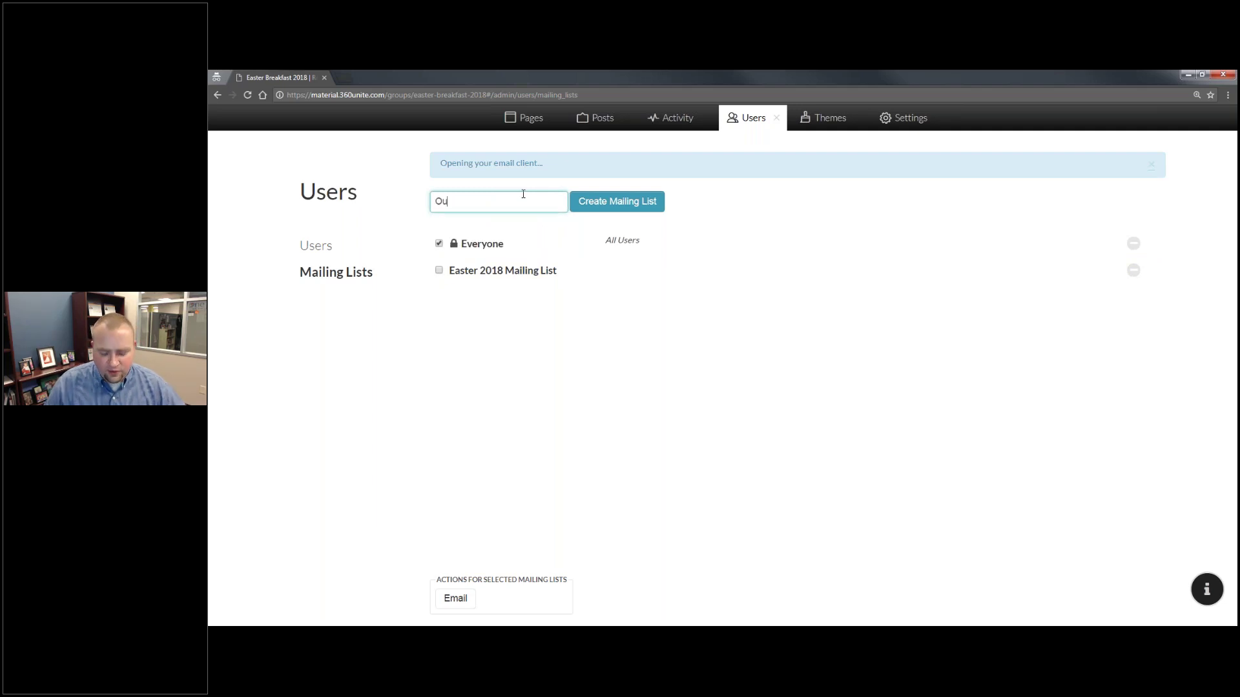
{"action": "type", "text": "treach News"}
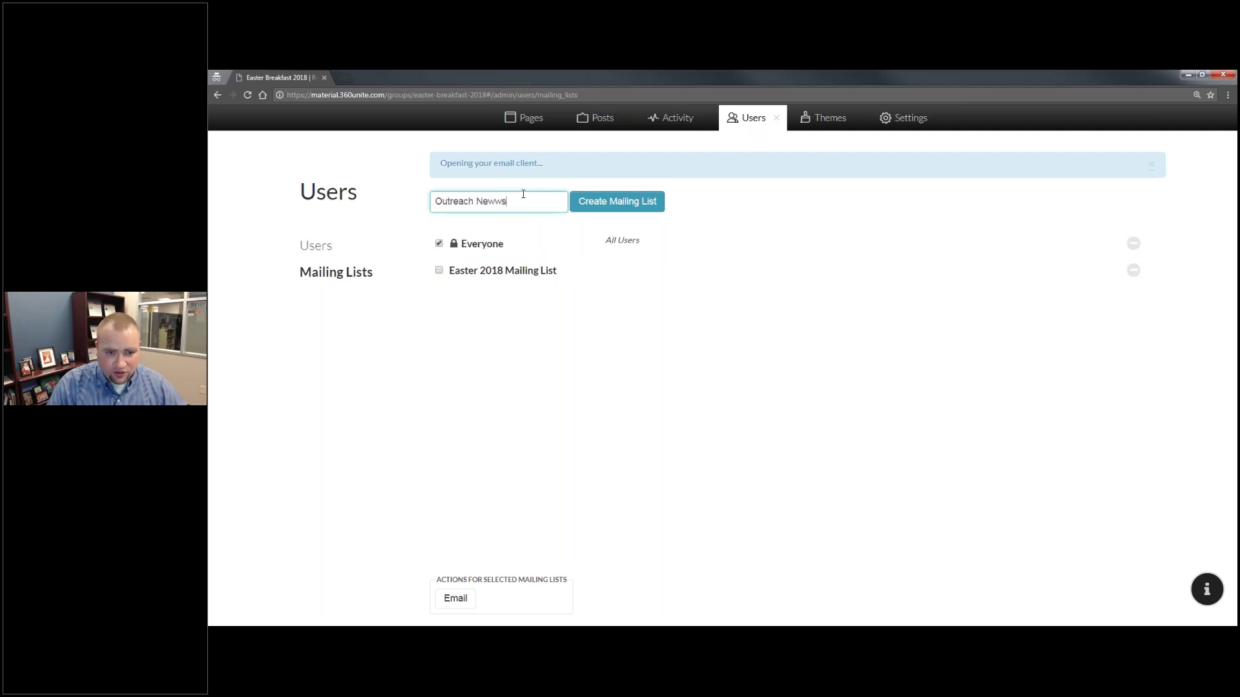
{"action": "key", "text": "Return"}
Reload the mailing lists, open Easter 2018 Mailing List for editing, and add two individual users as recipients
{"action": "left_click", "coordinate": [531, 283]}
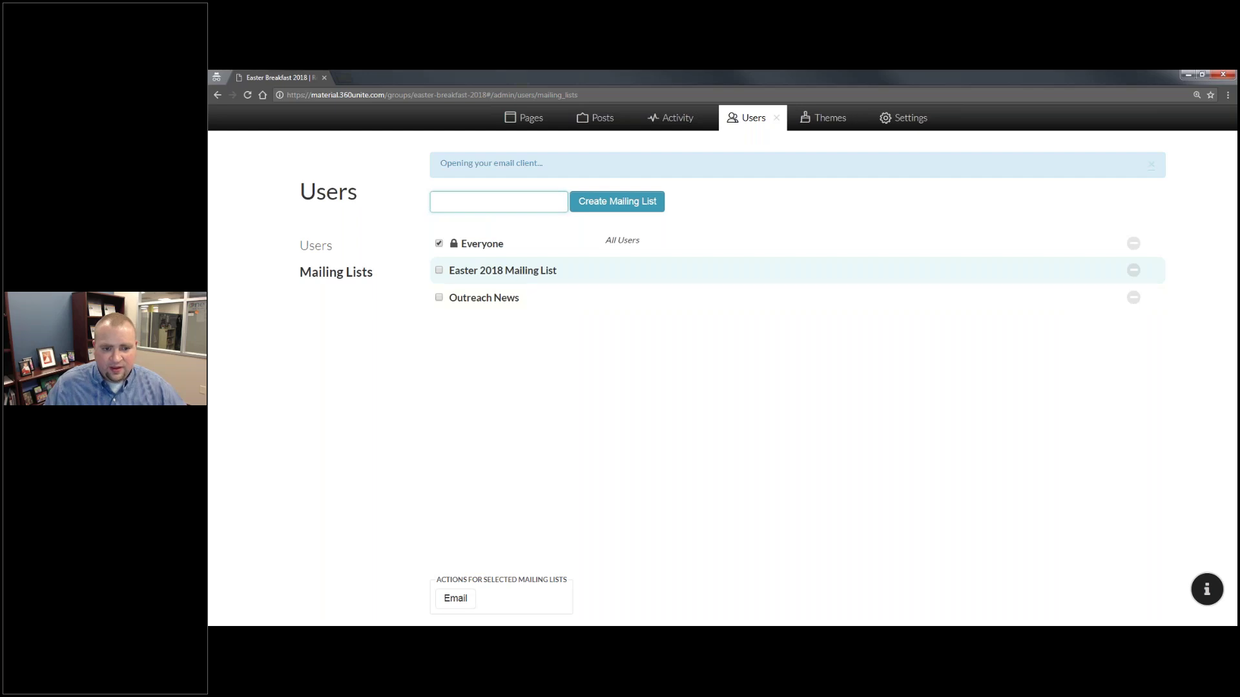
{"action": "left_click", "coordinate": [261, 101]}
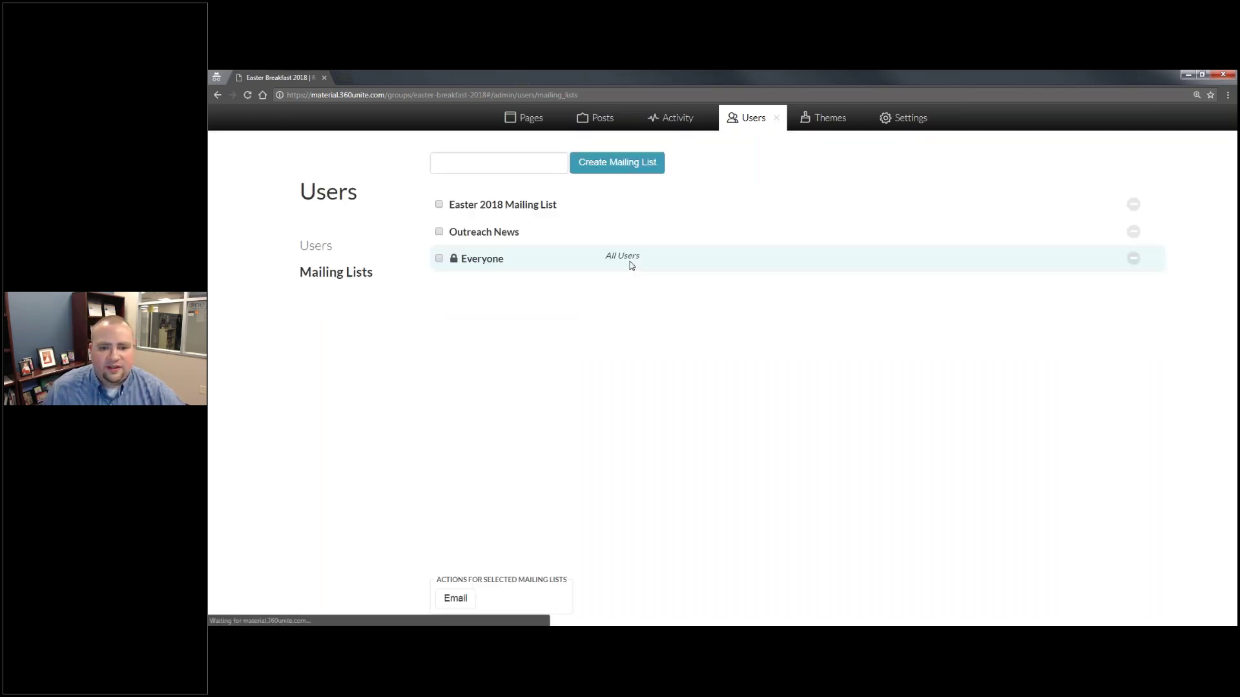
{"action": "left_click", "coordinate": [510, 204]}
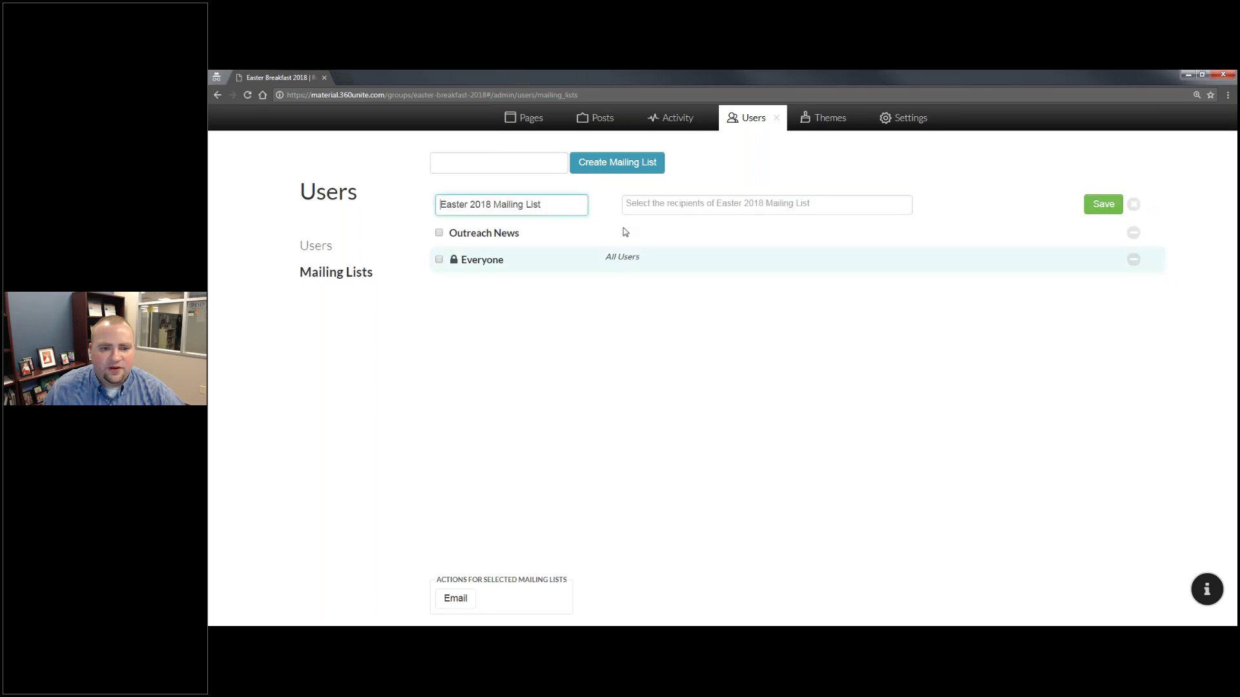
{"action": "left_click", "coordinate": [681, 202]}
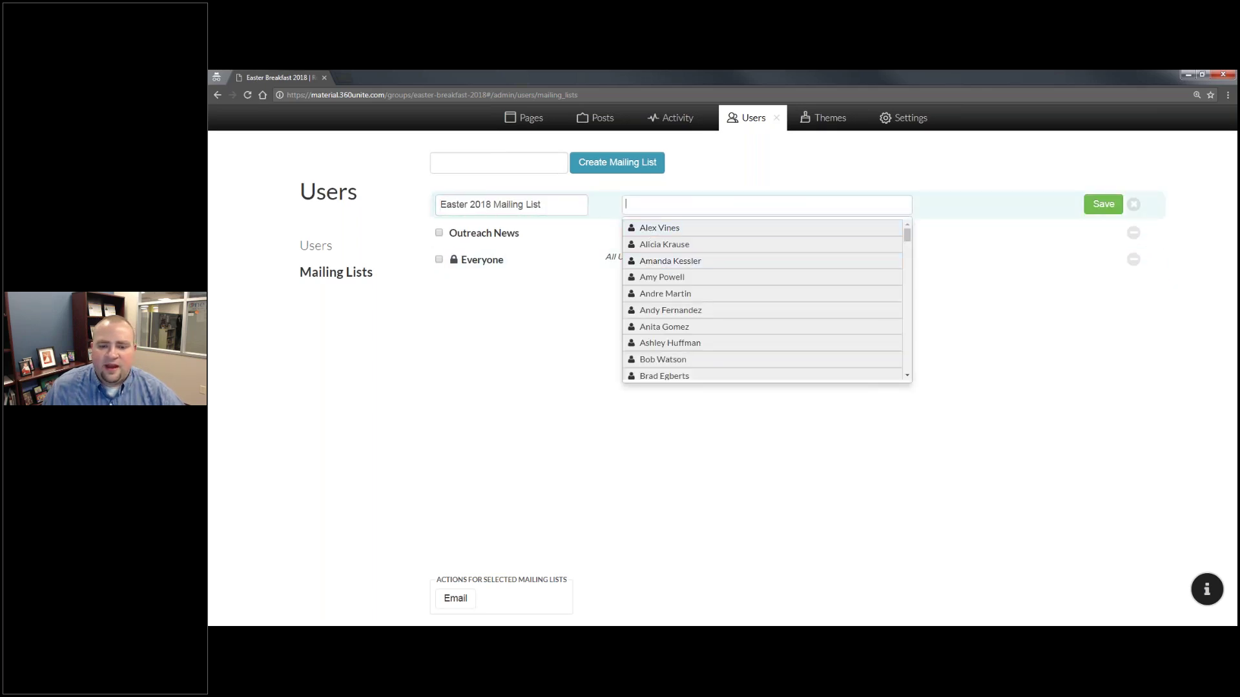
{"action": "key", "text": "Return"}
{"action": "key", "text": "Return"}
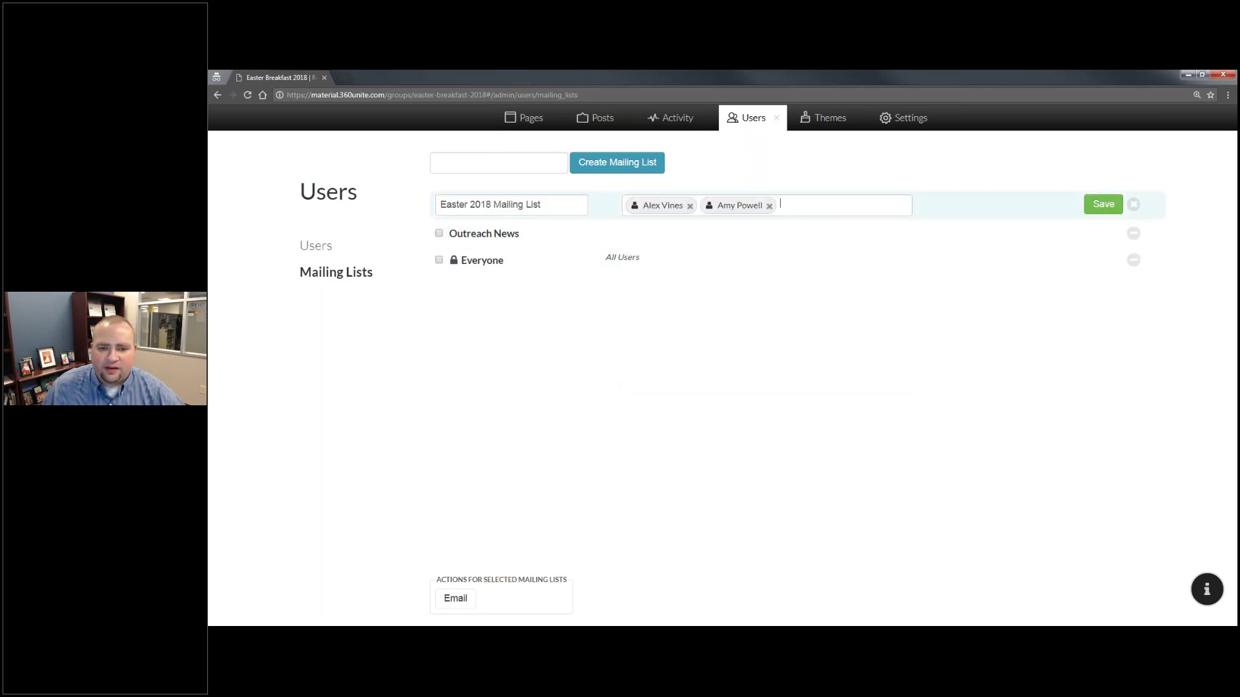
Add the Easter Breakfast 2018 group and the Outreach News list as recipients, then save the Easter 2018 Mailing List
{"action": "scroll", "coordinate": [910, 275], "scroll_direction": "down", "scroll_amount": 10}
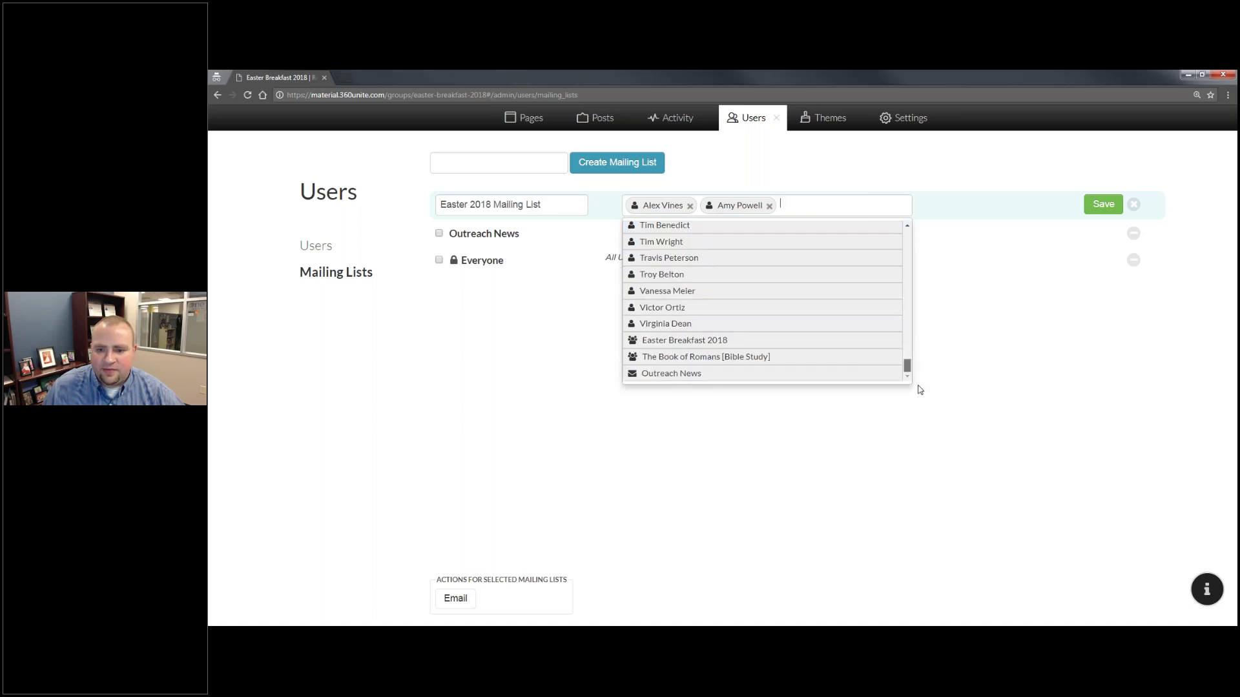
{"action": "left_click", "coordinate": [681, 341]}
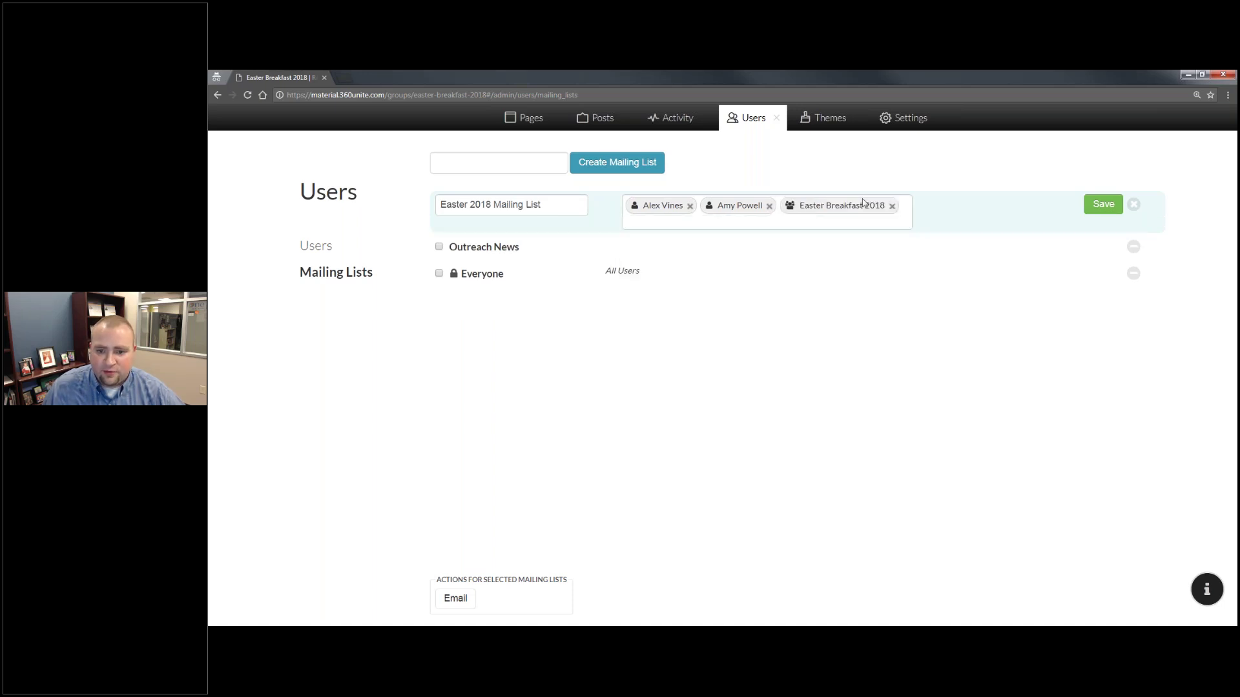
{"action": "key", "text": "Down"}
{"action": "key", "text": "Down"}
{"action": "key", "text": "Down"}
{"action": "left_click_drag", "start_coordinate": [905, 248], "coordinate": [901, 392]}
{"action": "left_click", "coordinate": [704, 388]}
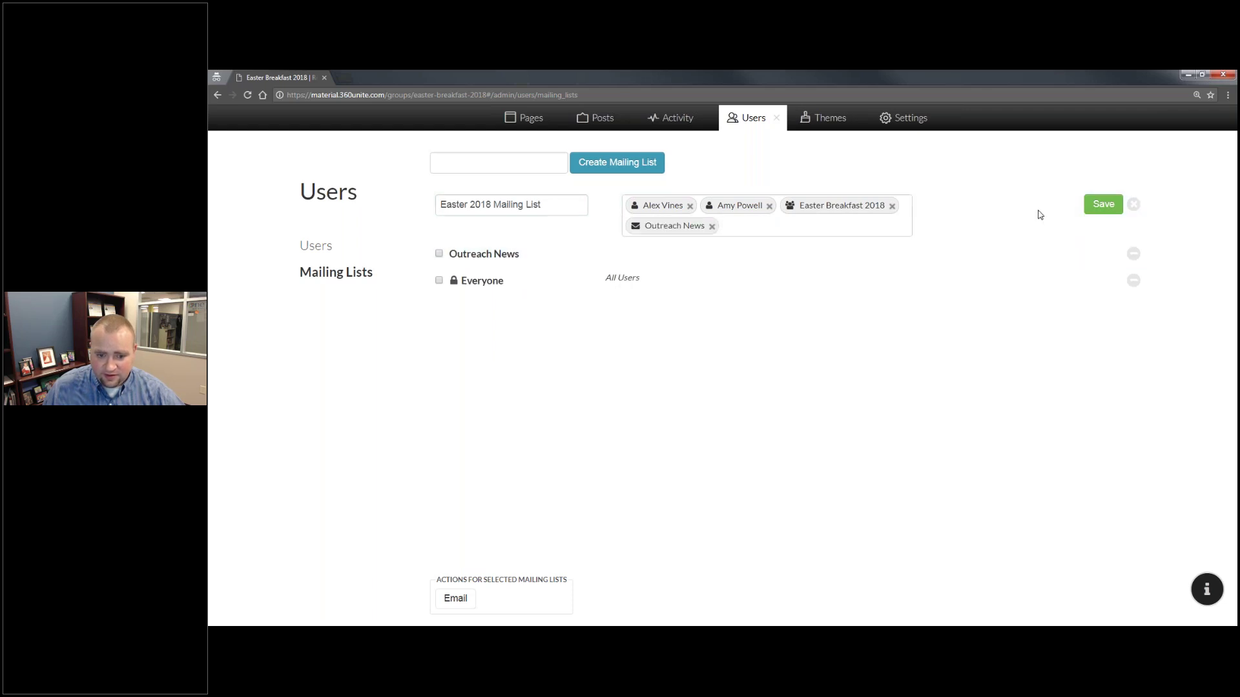
{"action": "left_click", "coordinate": [1096, 205]}
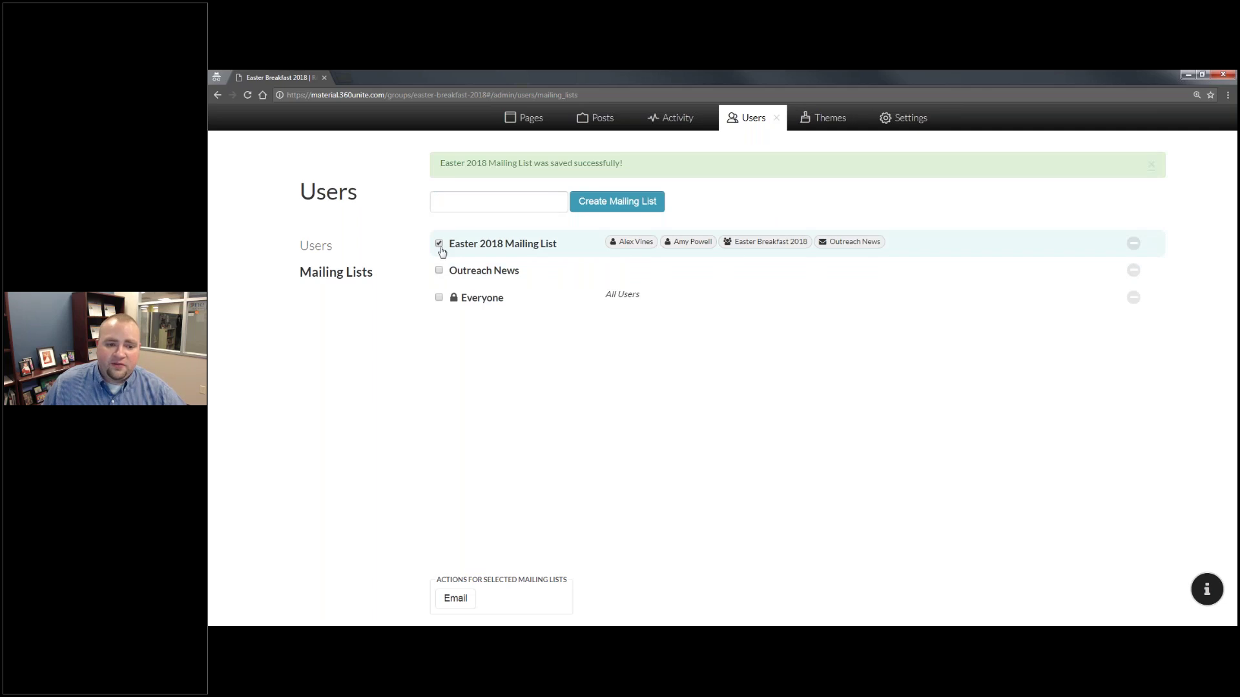
Start an email to the Easter 2018 Mailing List, then discard the draft without saving
{"action": "left_click", "coordinate": [451, 602]}
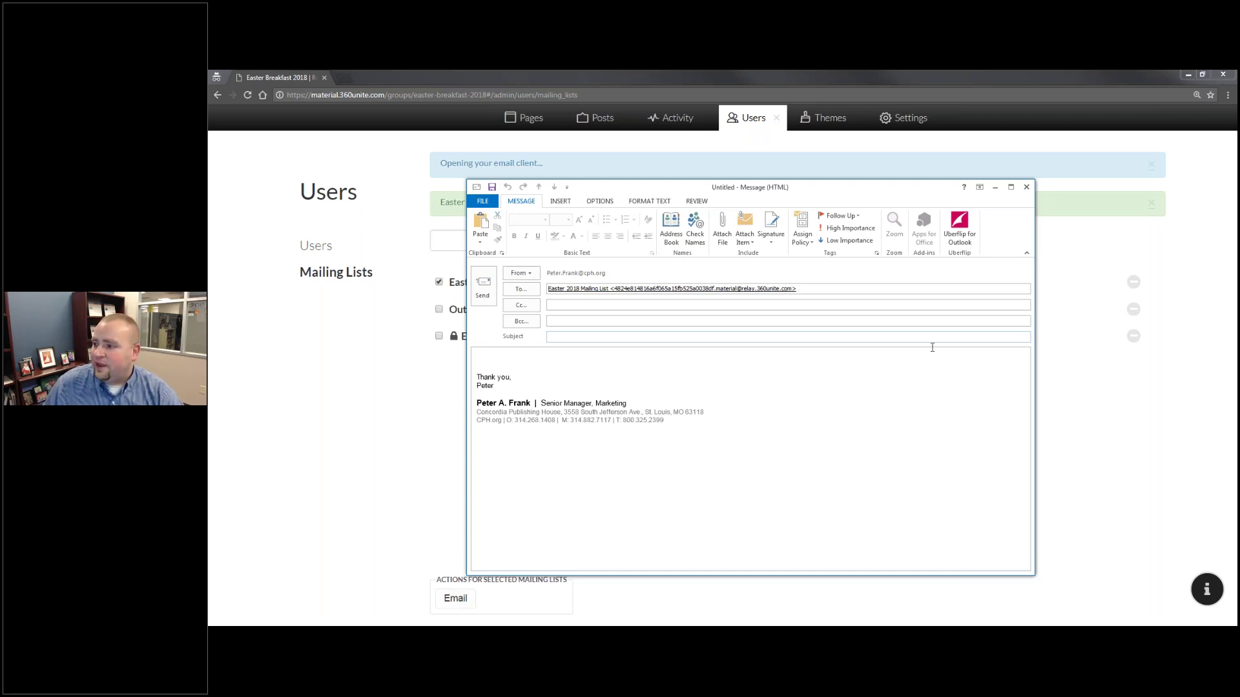
{"action": "left_click", "coordinate": [1026, 186]}
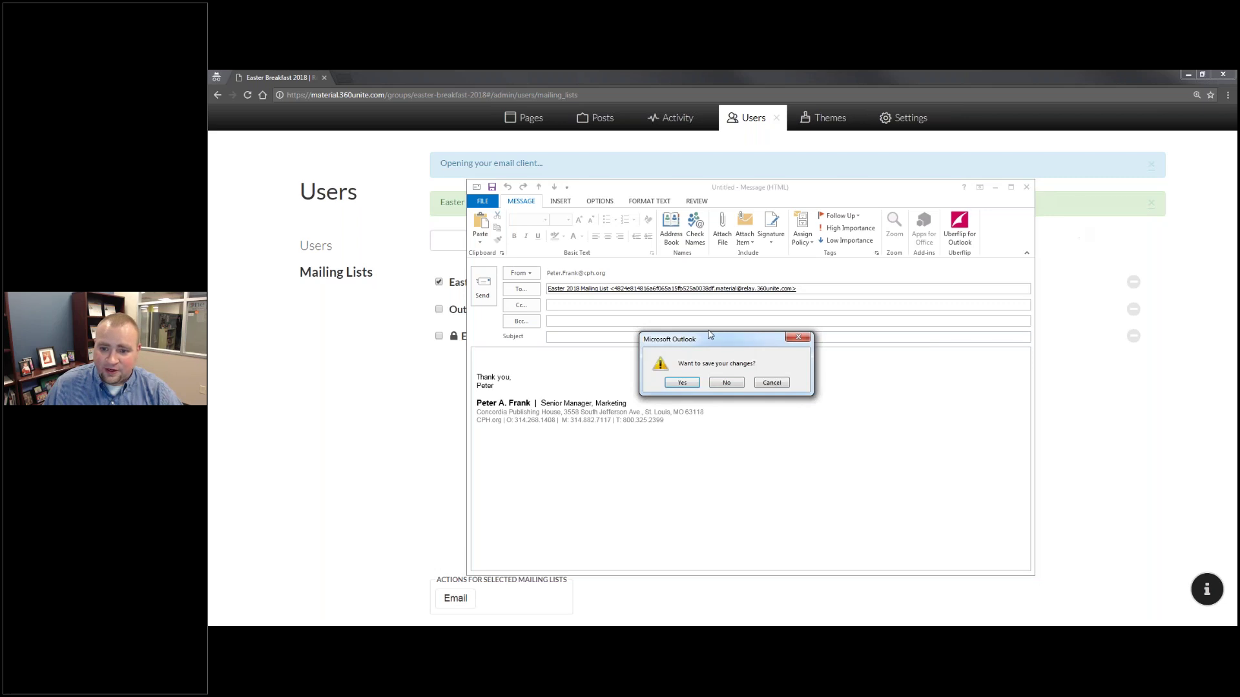
{"action": "left_click", "coordinate": [726, 384]}
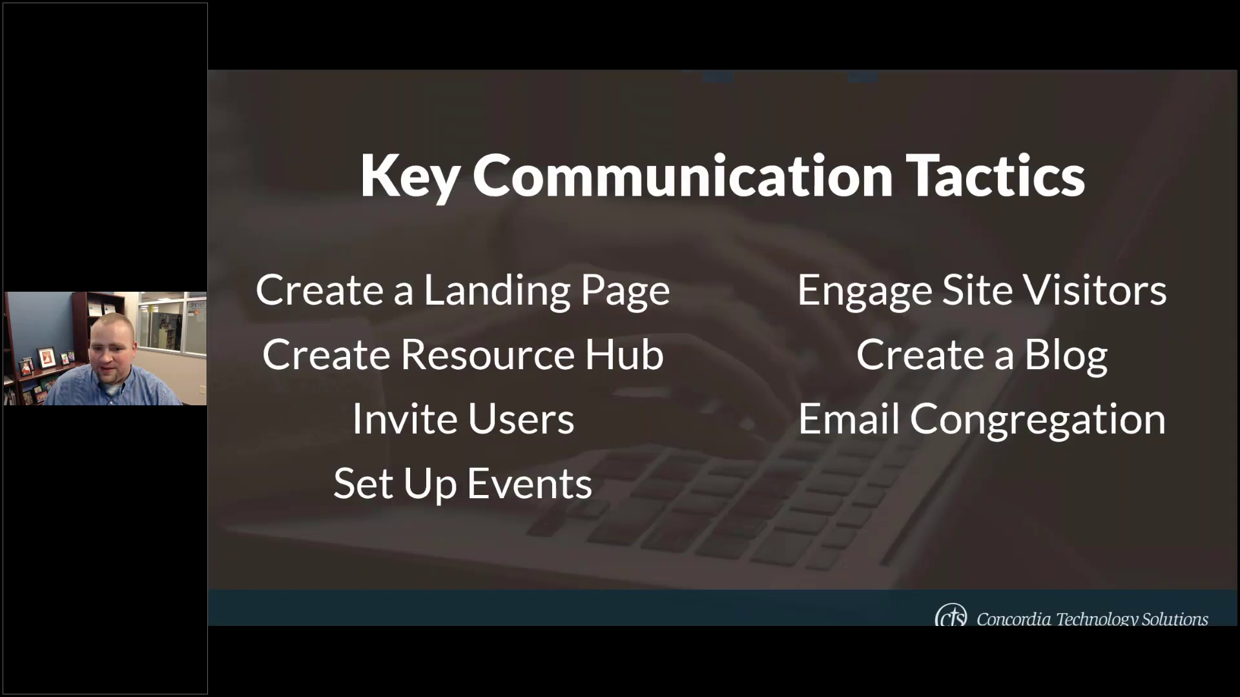
{"action": "key", "text": "Right"}
{"action": "key", "text": "Right"}
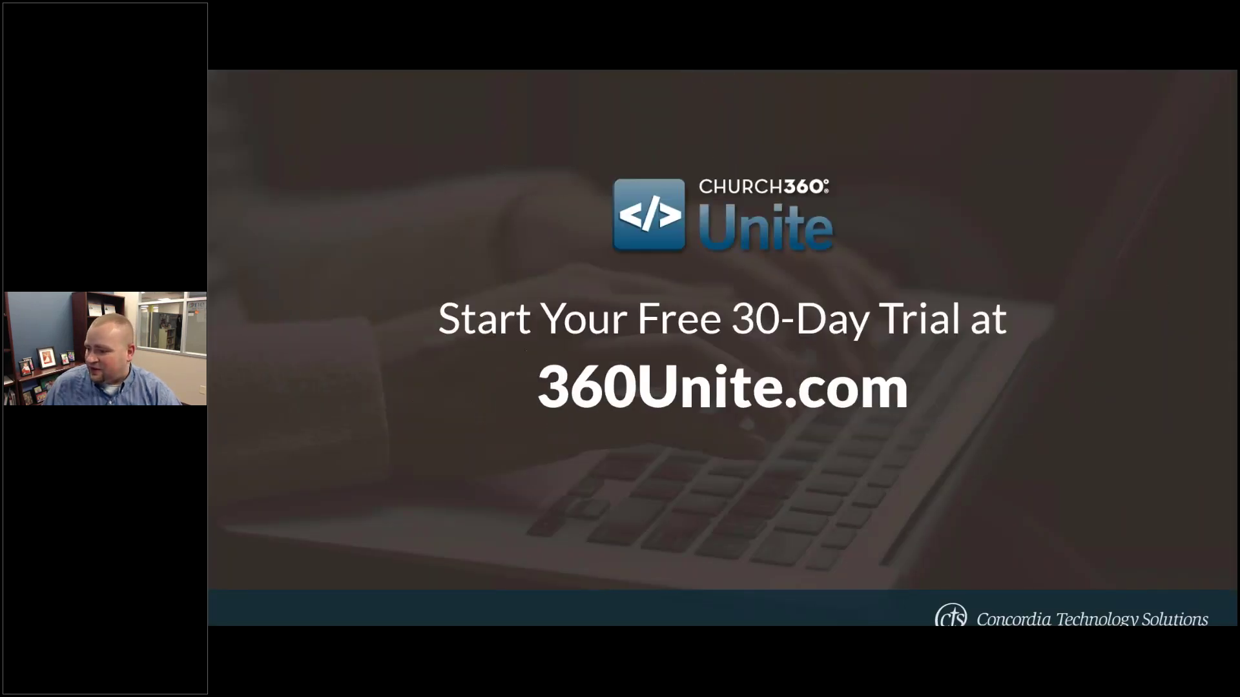